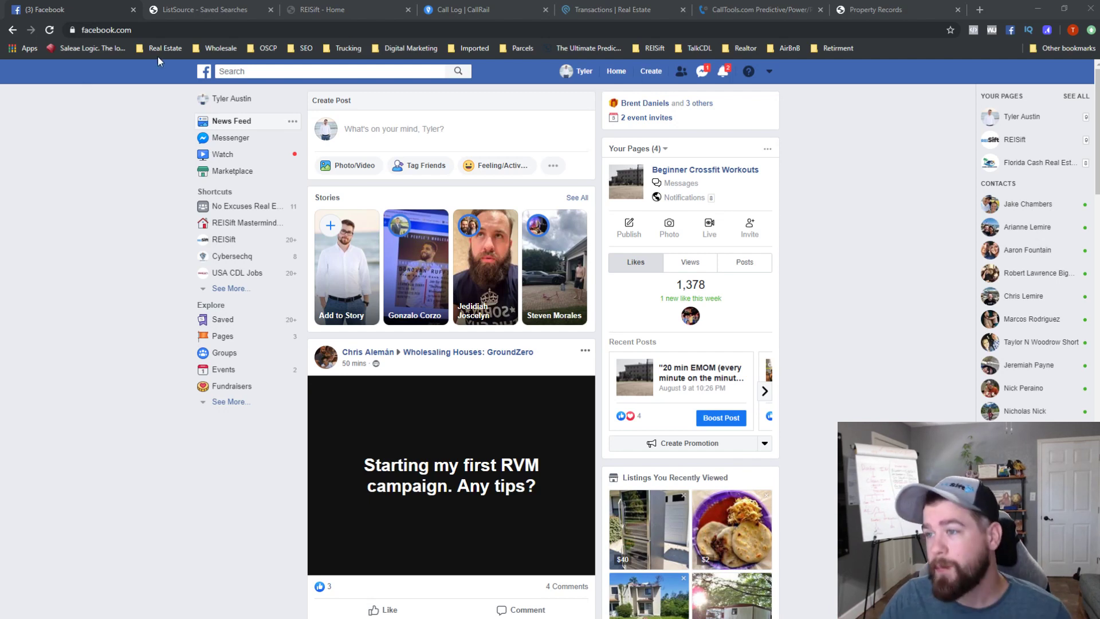
- Search Facebook for 'no excuses real estate investing' and open the No Excuses Real Estate Investing group
{"action": "left_click", "coordinate": [284, 71]}
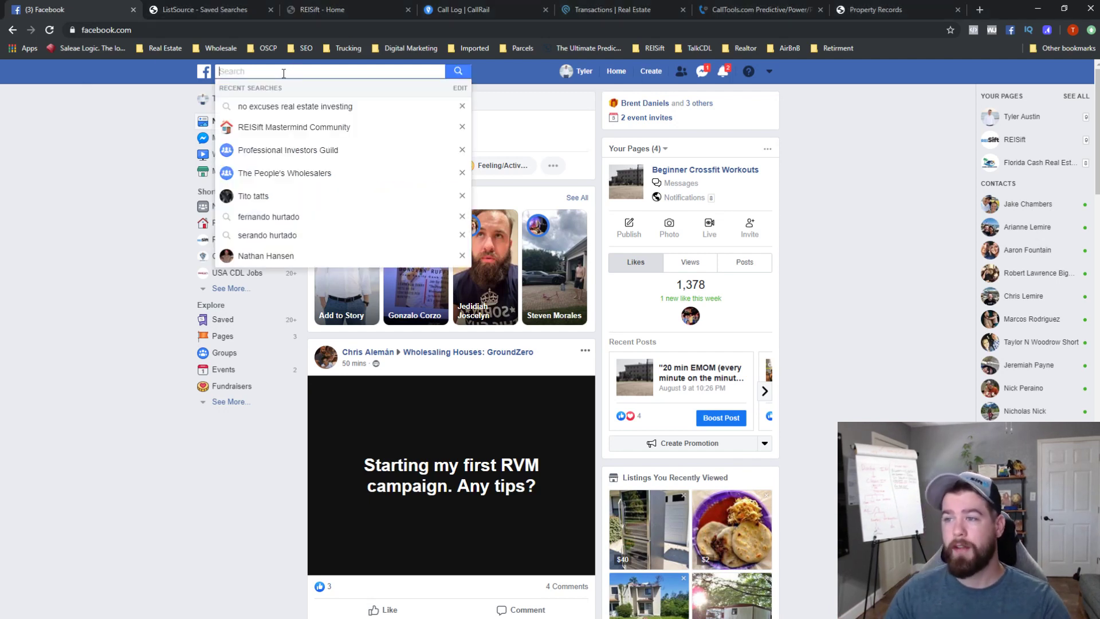
{"action": "left_click", "coordinate": [295, 107]}
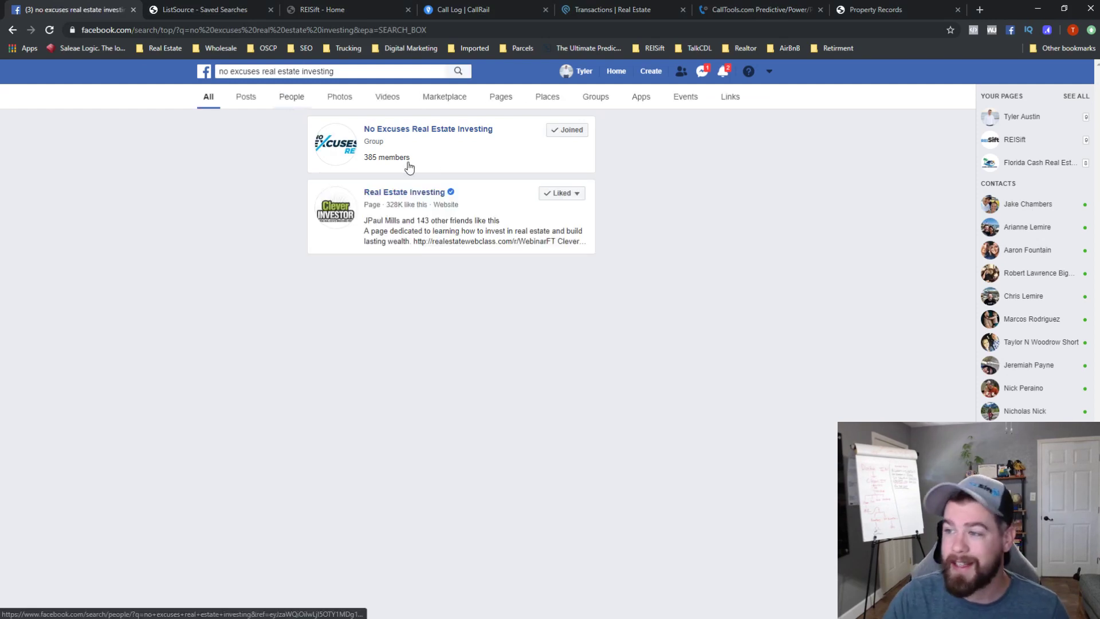
{"action": "left_click", "coordinate": [453, 130]}
{"action": "mouse_move", "coordinate": [580, 141]}
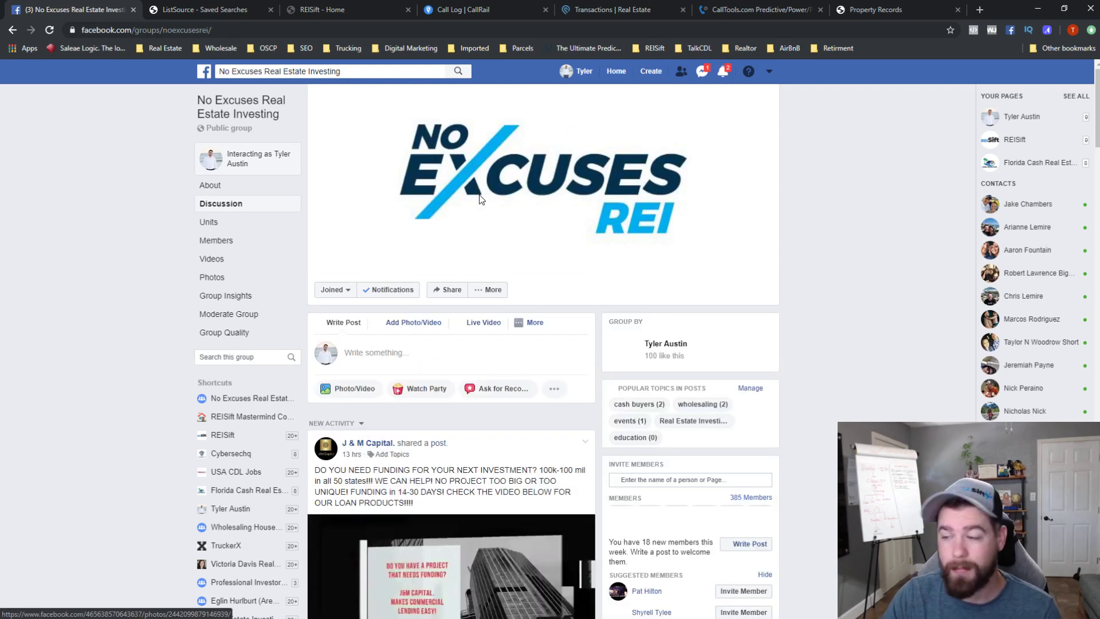
- Browse the group's posts, view more ways to post, then return to the News Feed
{"action": "scroll", "coordinate": [593, 478], "scroll_direction": "down", "scroll_amount": 12}
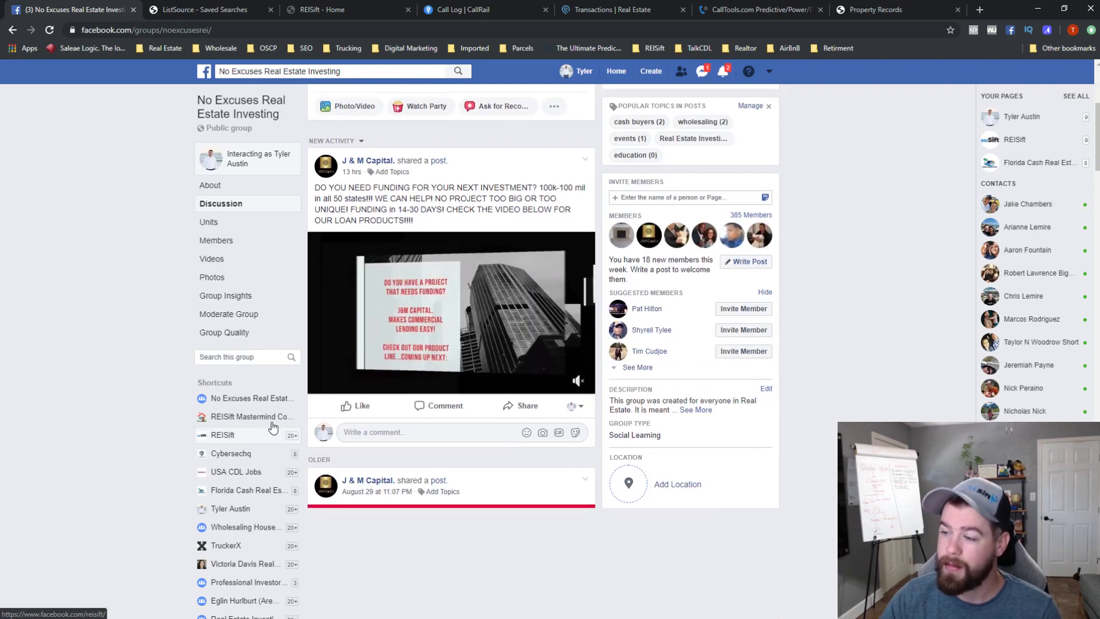
{"action": "scroll", "coordinate": [593, 478], "scroll_direction": "down", "scroll_amount": 5}
{"action": "scroll", "coordinate": [573, 474], "scroll_direction": "up", "scroll_amount": 15}
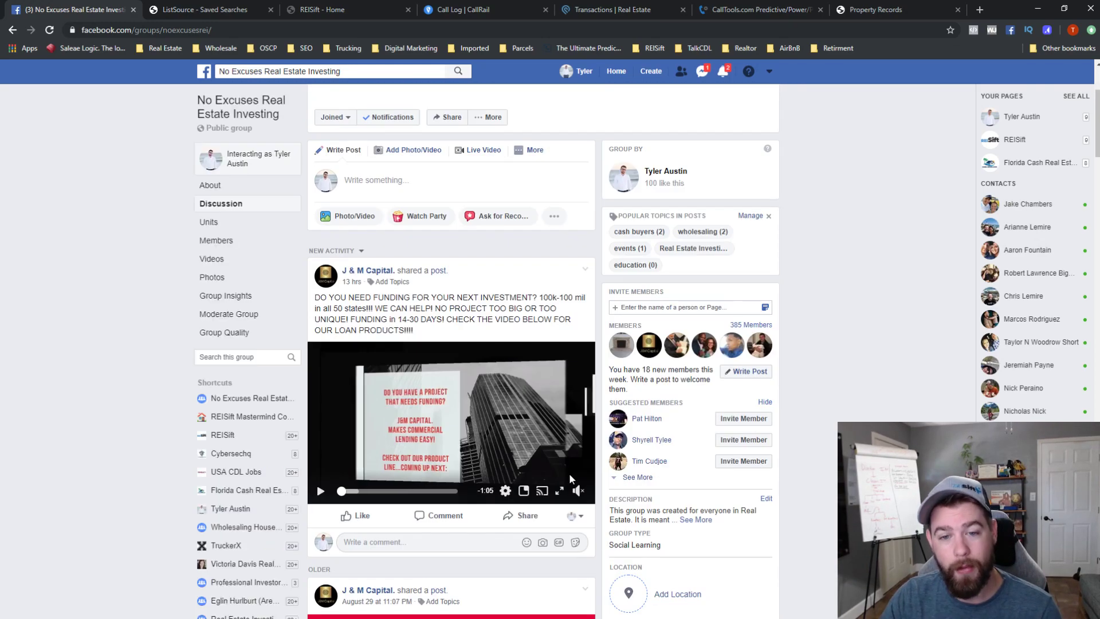
{"action": "left_click", "coordinate": [534, 322]}
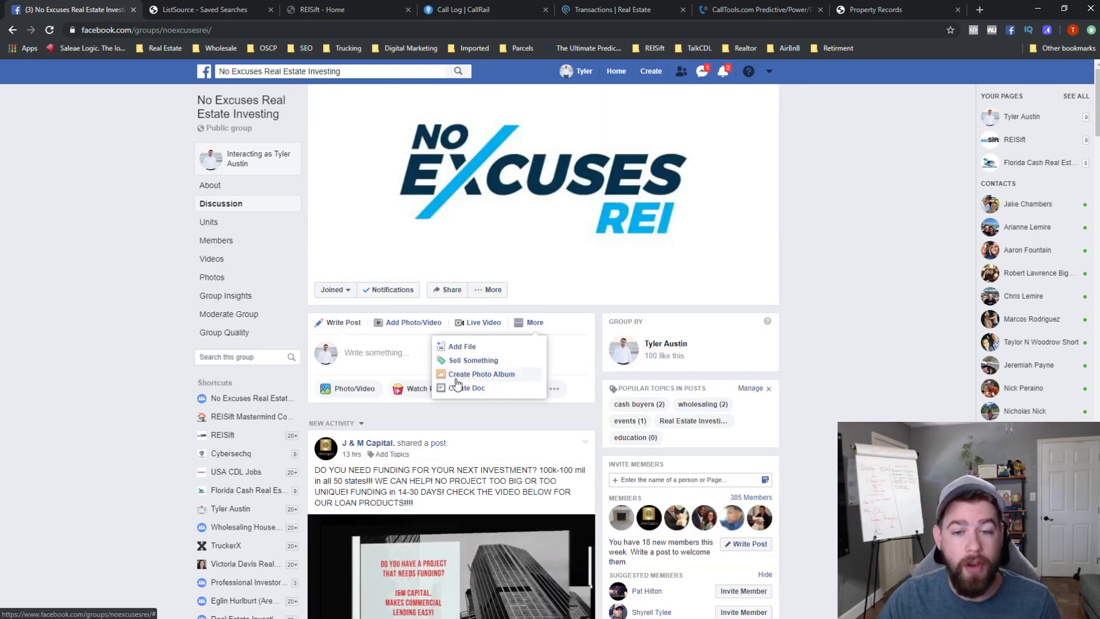
{"action": "left_click", "coordinate": [202, 73]}
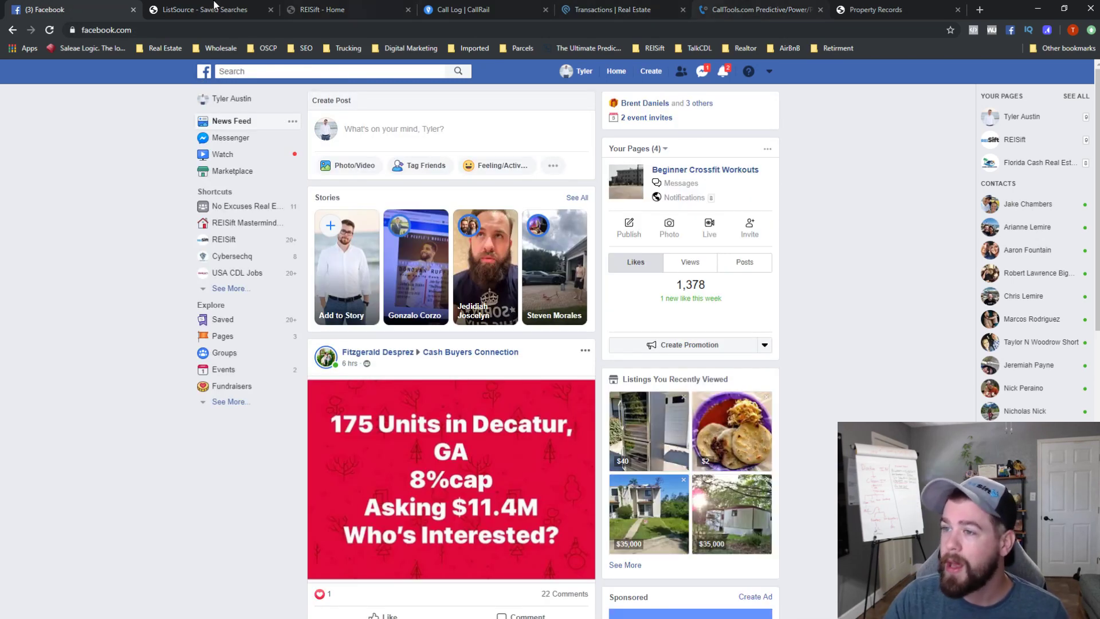
- Close the Facebook tab and switch via REISift to Podio's empty Transactions app
{"action": "left_click", "coordinate": [133, 9]}
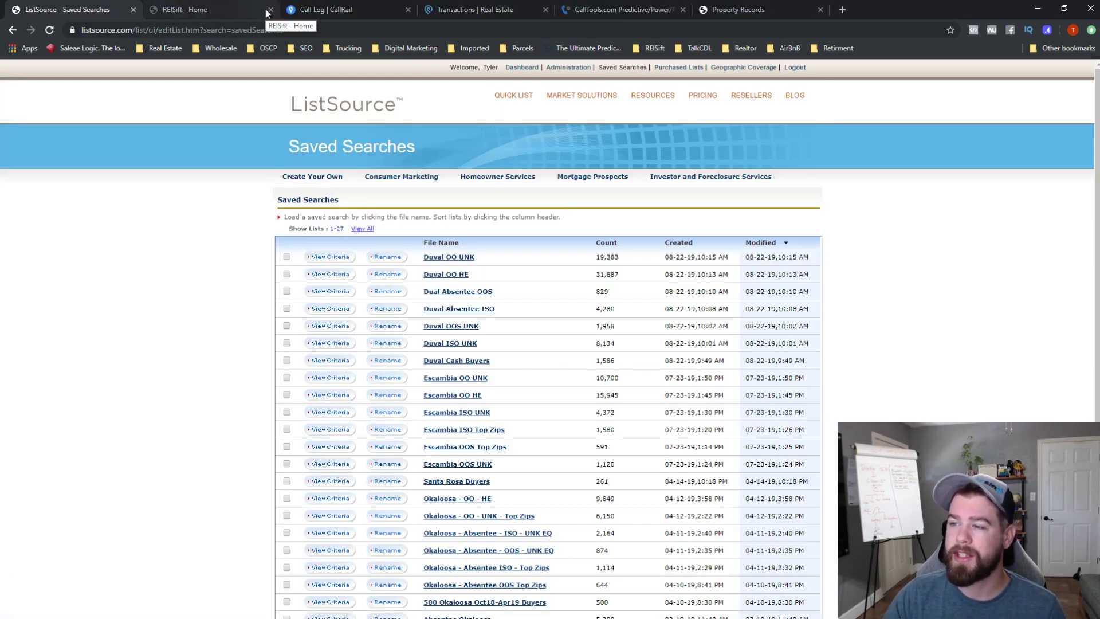
{"action": "left_click", "coordinate": [181, 7]}
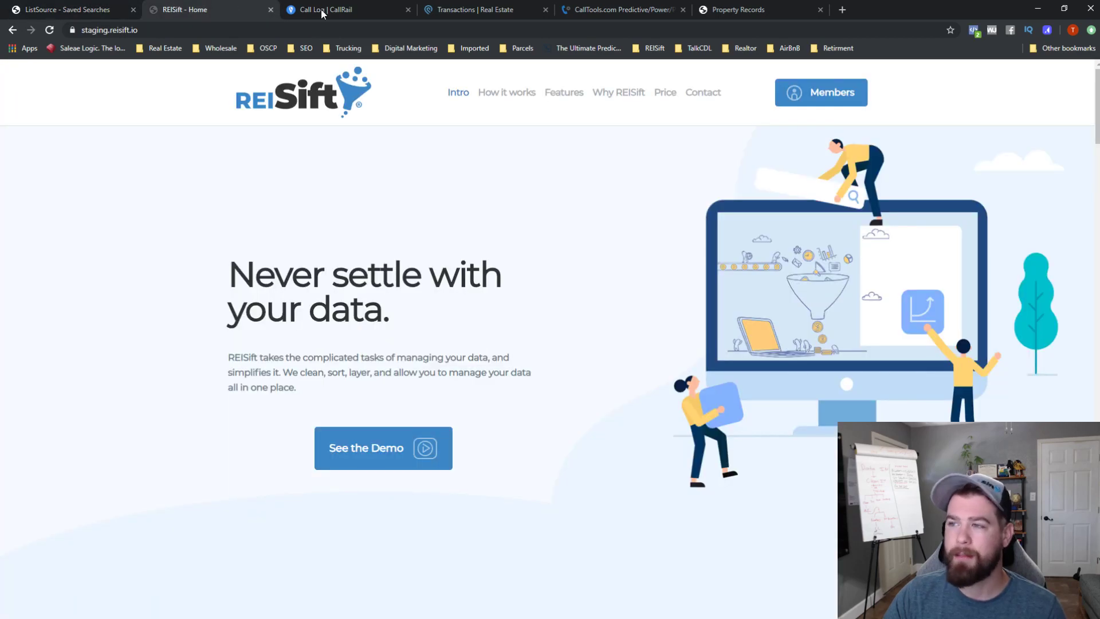
{"action": "left_click", "coordinate": [492, 6]}
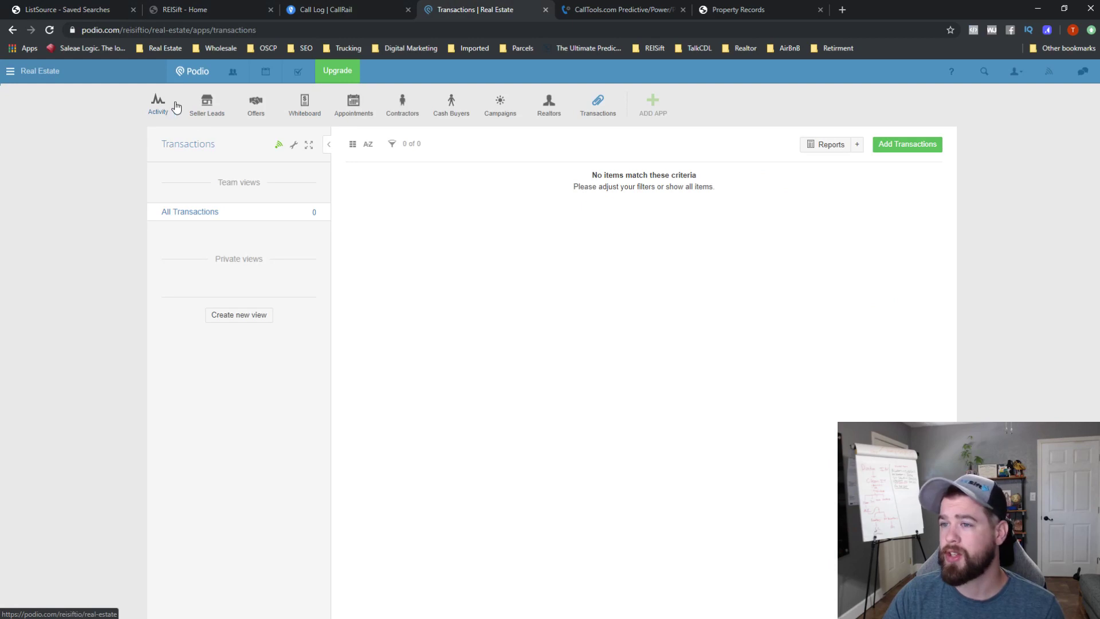
- Glance at the Real Estate workspace activity stream, then return to the REISift home page
{"action": "left_click", "coordinate": [172, 108]}
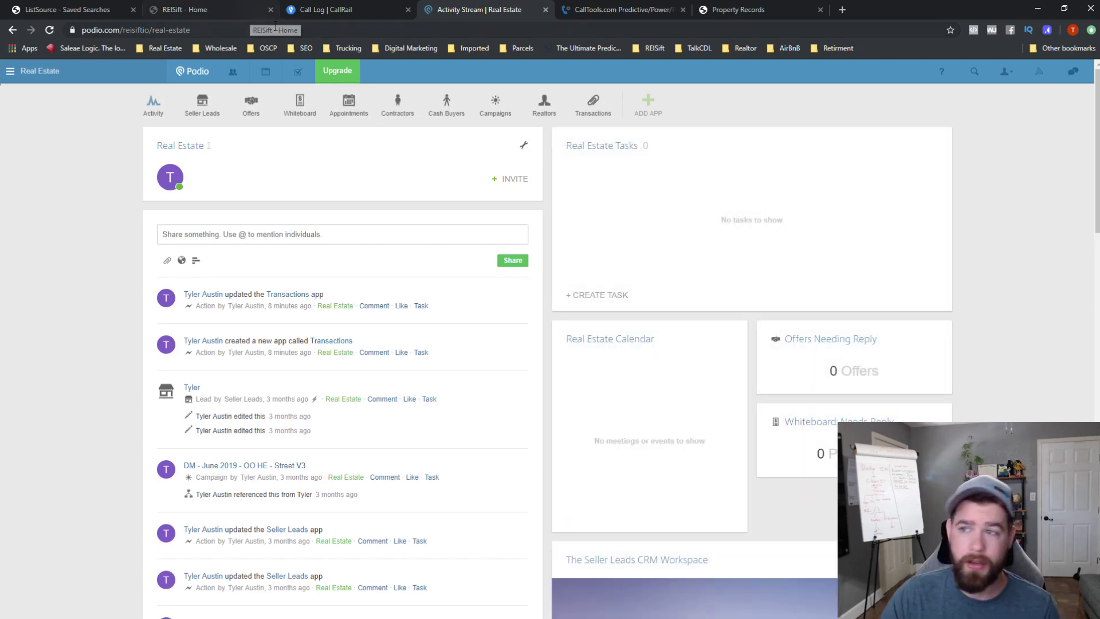
{"action": "left_click", "coordinate": [232, 8]}
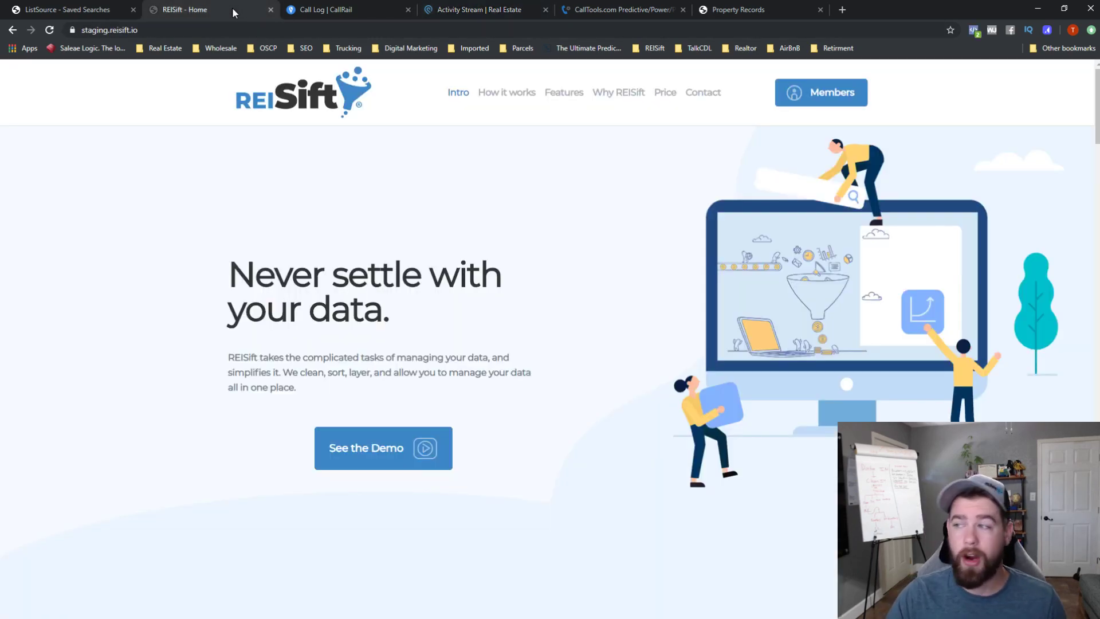
- Log in through Members and open the Records section
{"action": "left_click", "coordinate": [825, 106]}
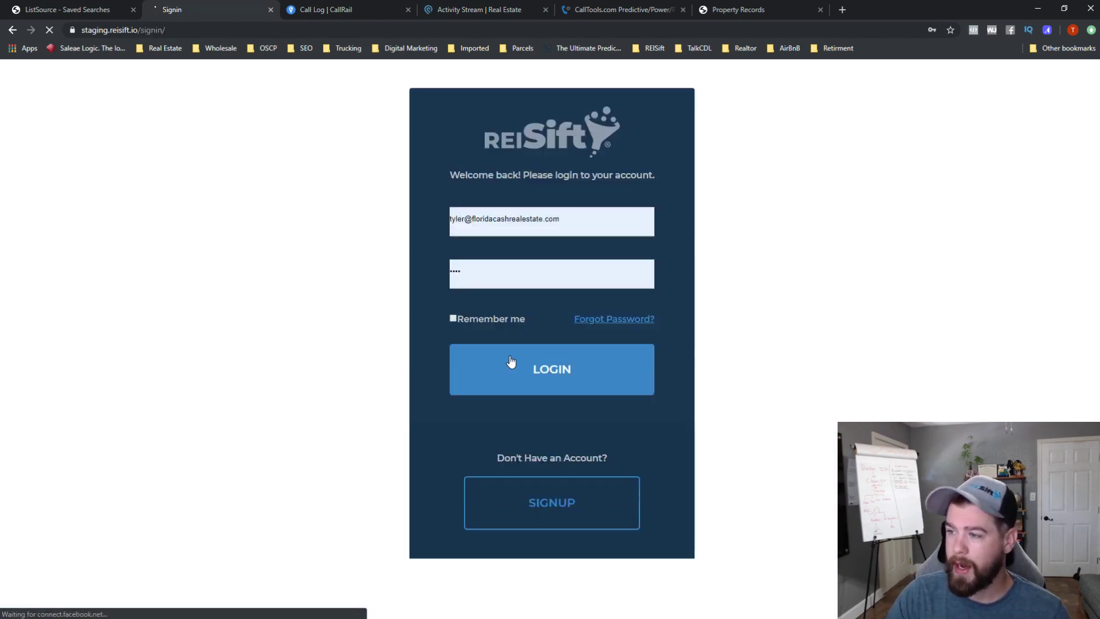
{"action": "left_click", "coordinate": [510, 367]}
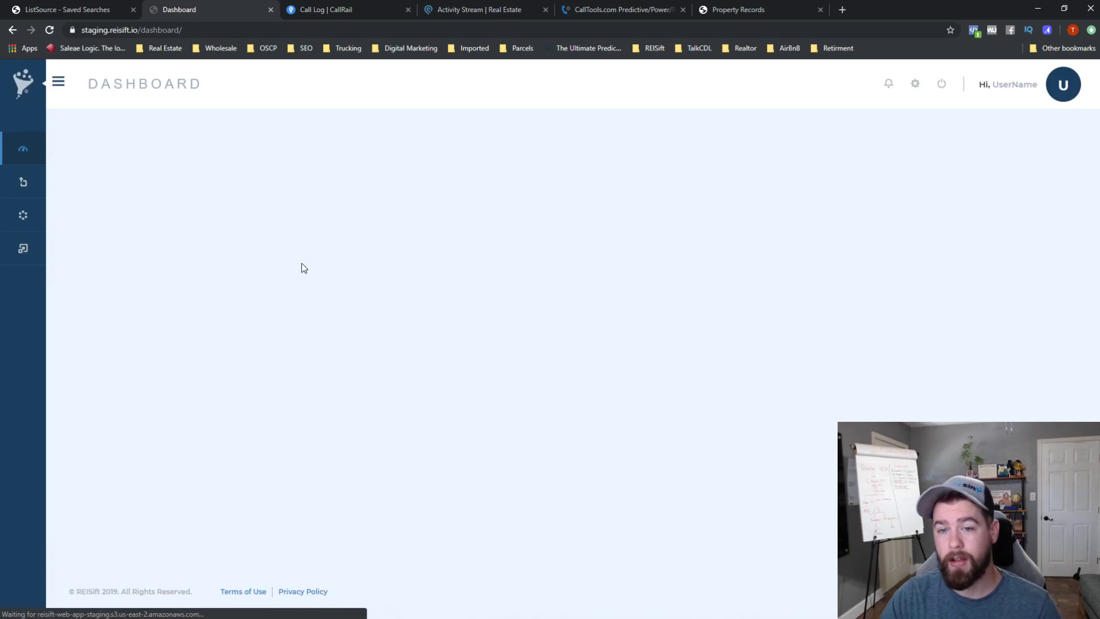
{"action": "left_click", "coordinate": [32, 216]}
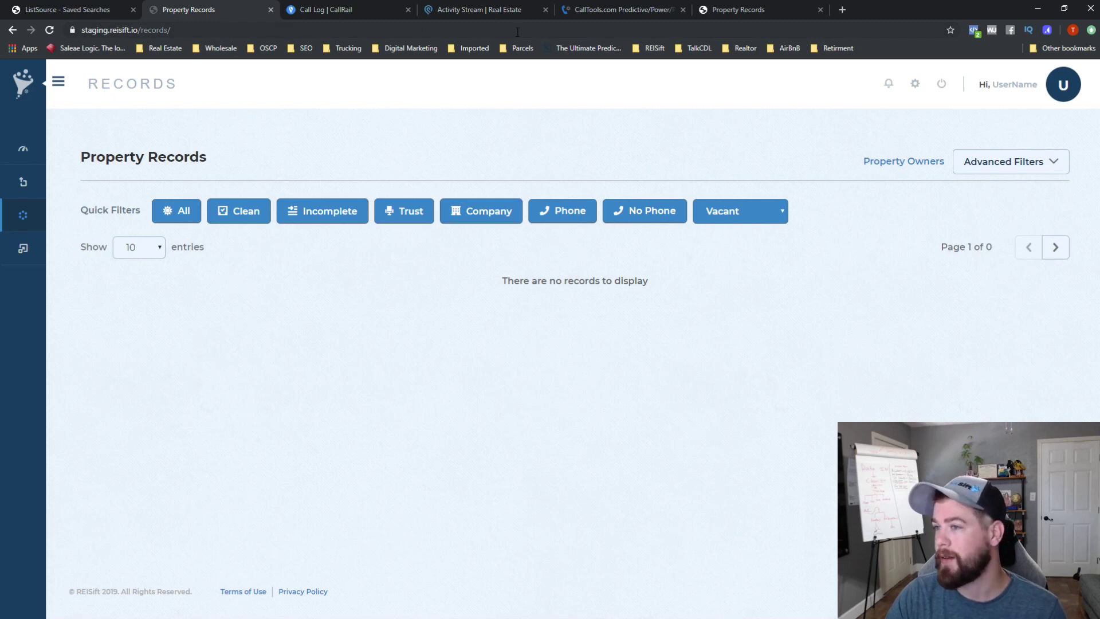
- Load reisift.io, sign in there and open Property Records spanning 4294 pages
{"action": "left_click", "coordinate": [215, 35]}
{"action": "type", "text": "reisift"}
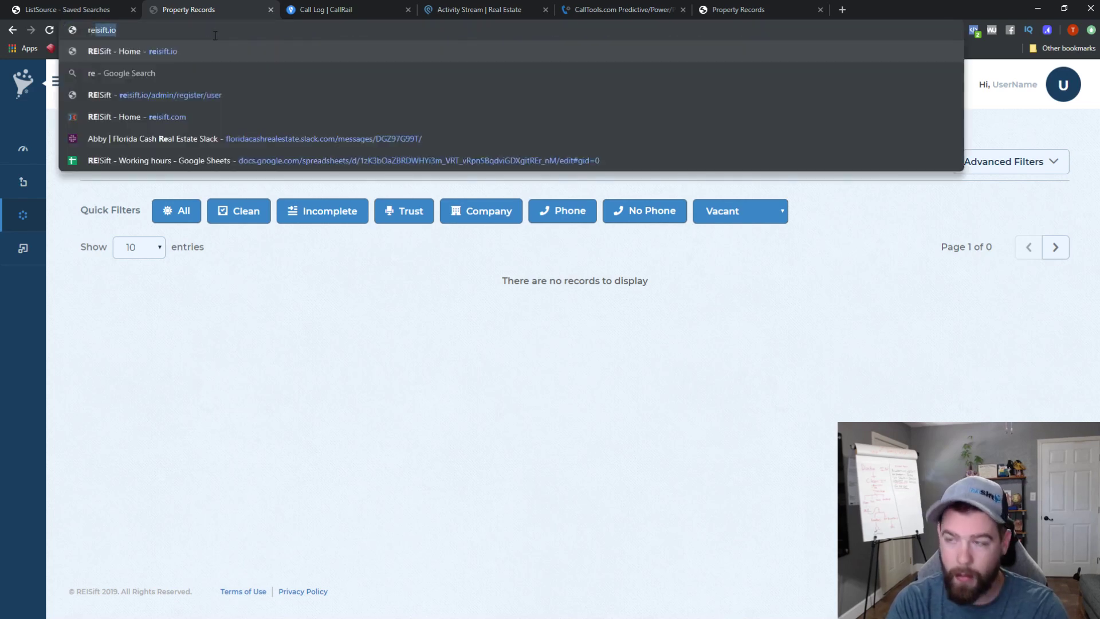
{"action": "key", "text": "Return"}
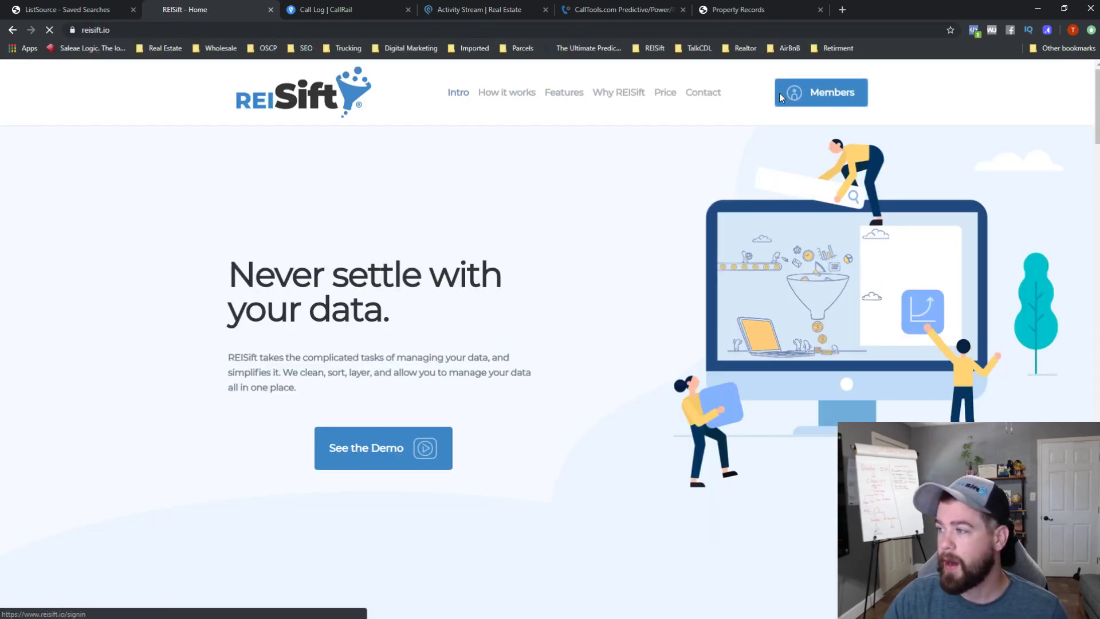
{"action": "left_click", "coordinate": [780, 93]}
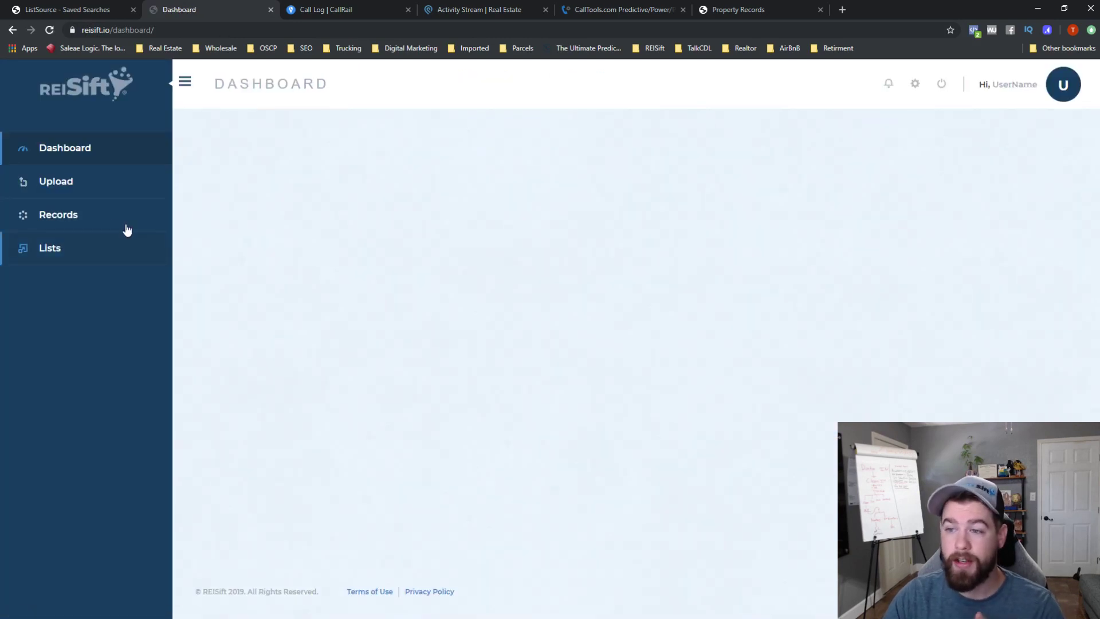
{"action": "left_click", "coordinate": [85, 219]}
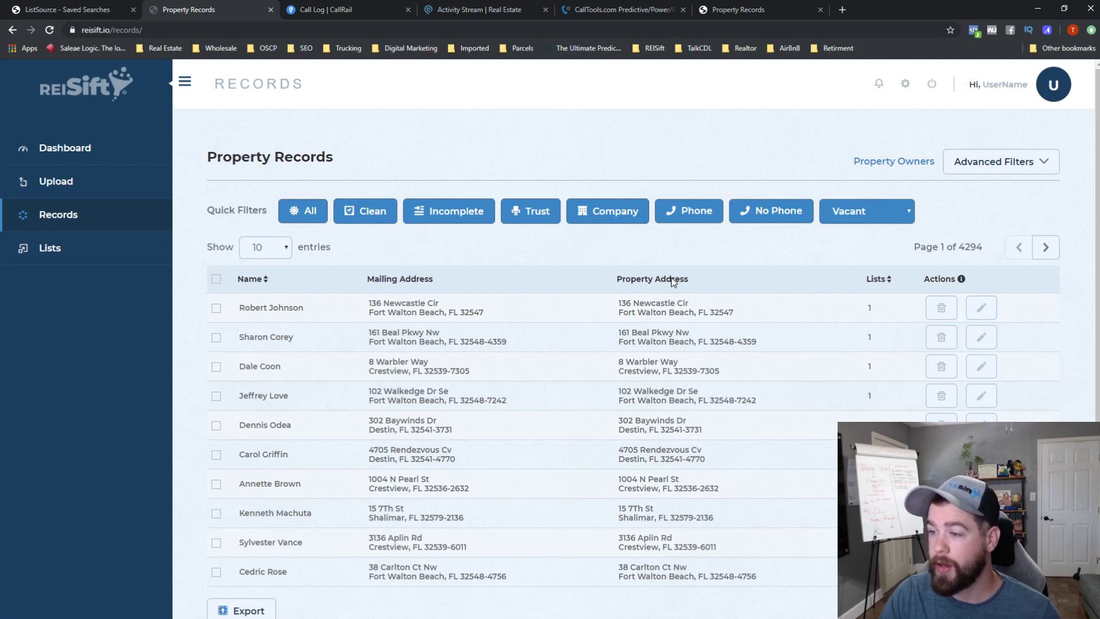
- Filter the property records to the Tax Delinquent list in Advanced Filters
{"action": "left_click", "coordinate": [973, 164]}
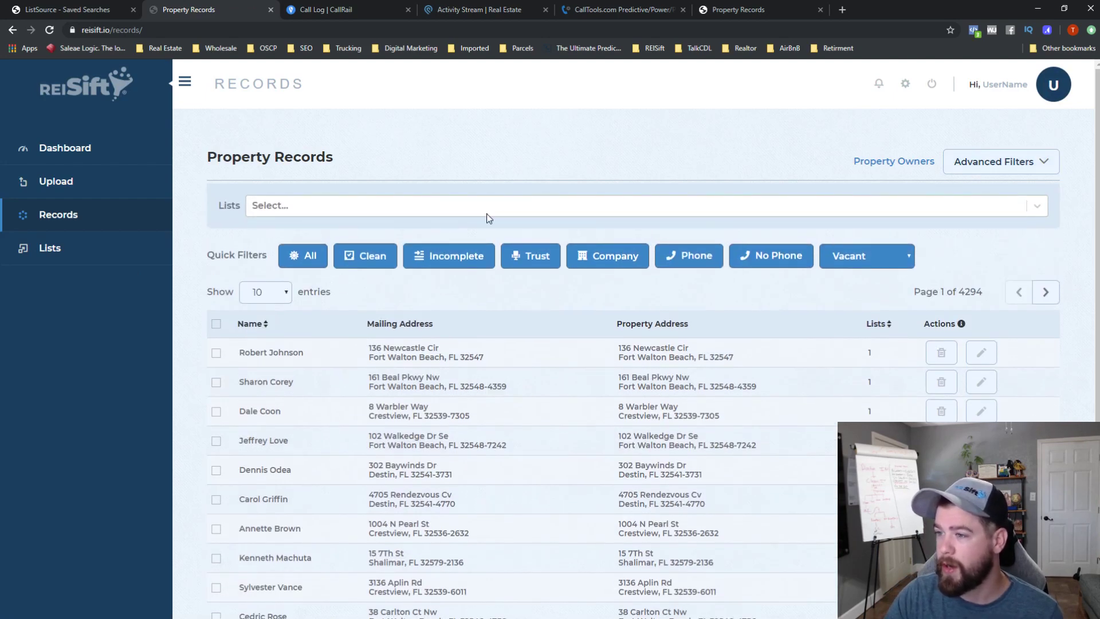
{"action": "left_click", "coordinate": [482, 215]}
{"action": "type", "text": "tax"}
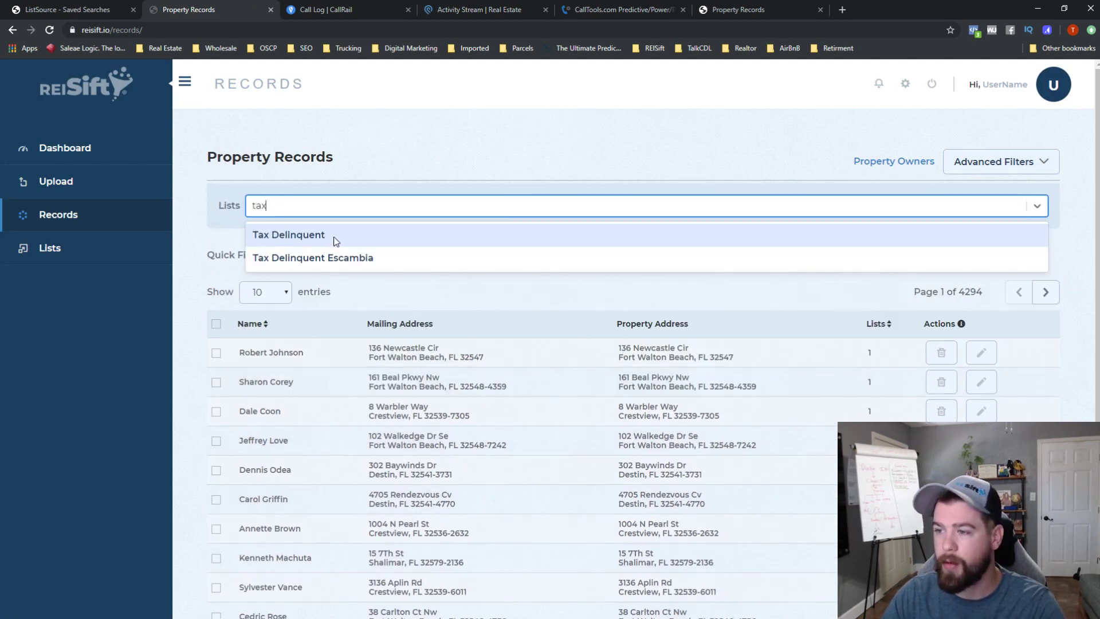
{"action": "left_click", "coordinate": [489, 240]}
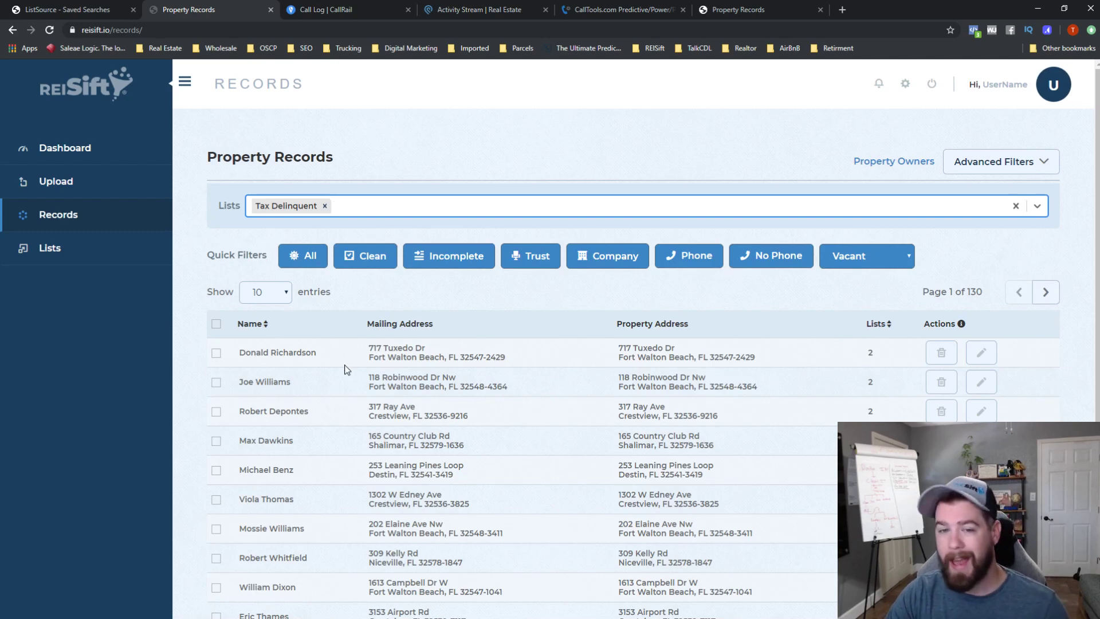
- Show only records with phone numbers, select all, and preview the first record's details
{"action": "left_click", "coordinate": [711, 259]}
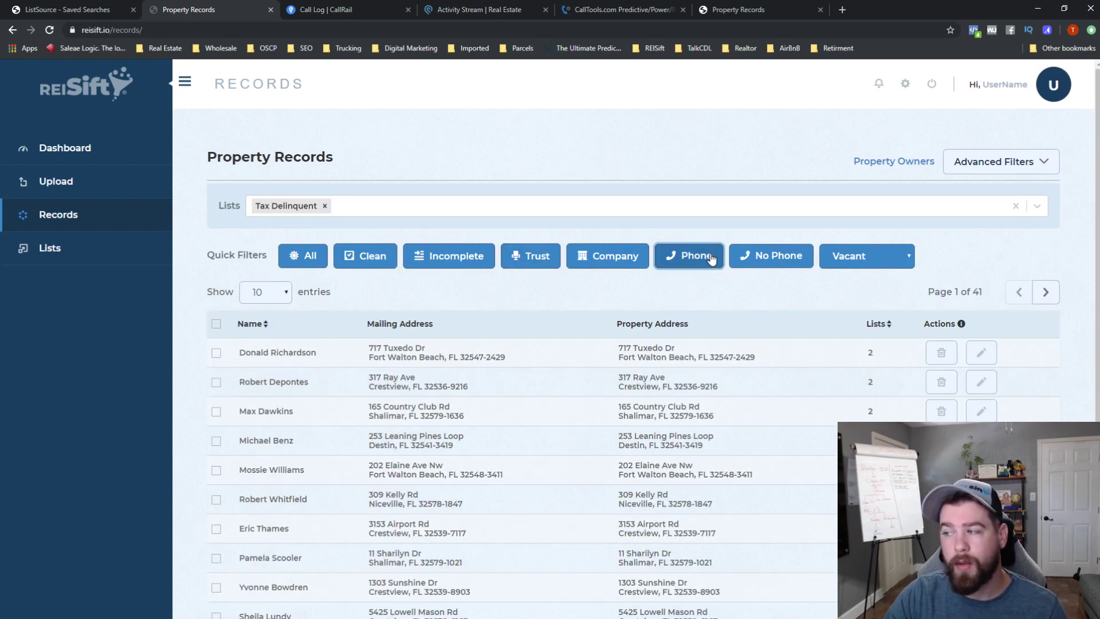
{"action": "left_click", "coordinate": [218, 324]}
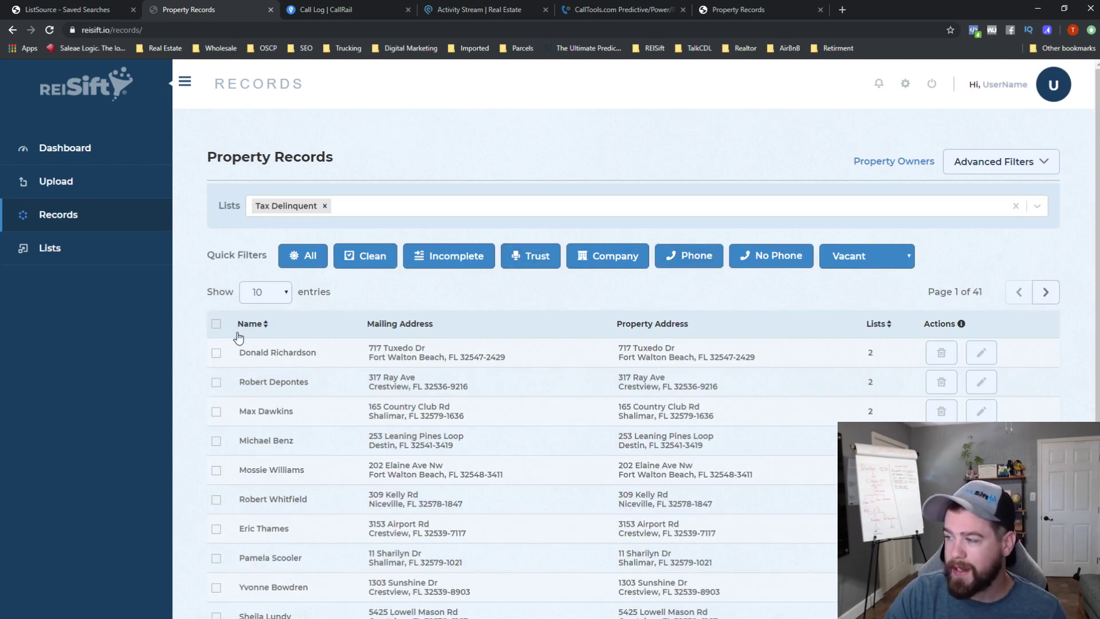
{"action": "scroll", "coordinate": [969, 367], "scroll_direction": "down", "scroll_amount": 3}
{"action": "scroll", "coordinate": [875, 342], "scroll_direction": "up", "scroll_amount": 3}
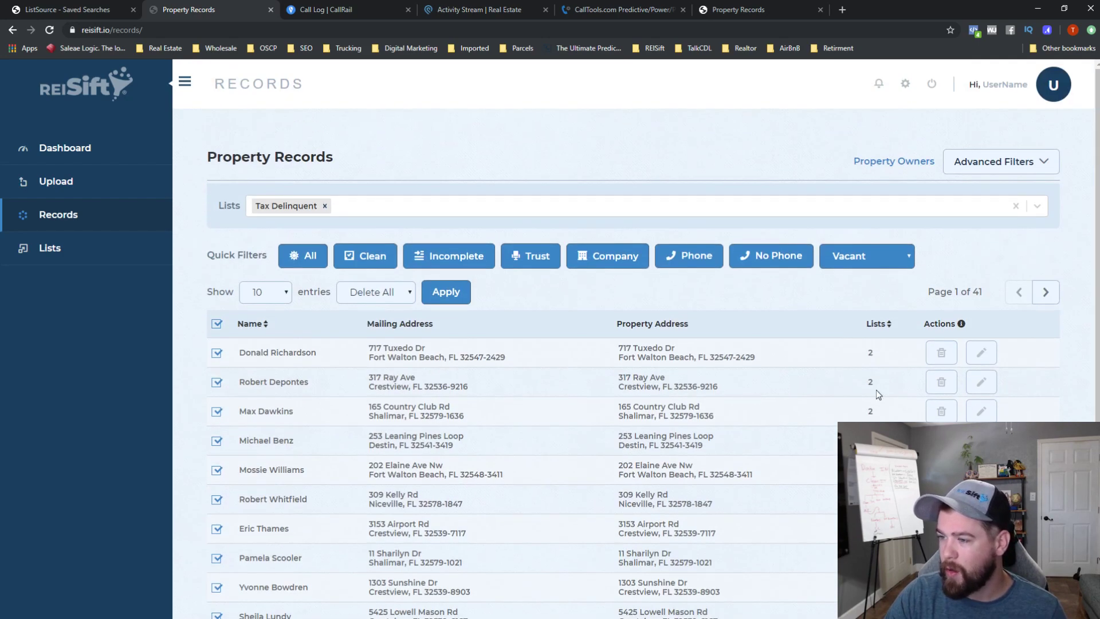
{"action": "left_click", "coordinate": [980, 355]}
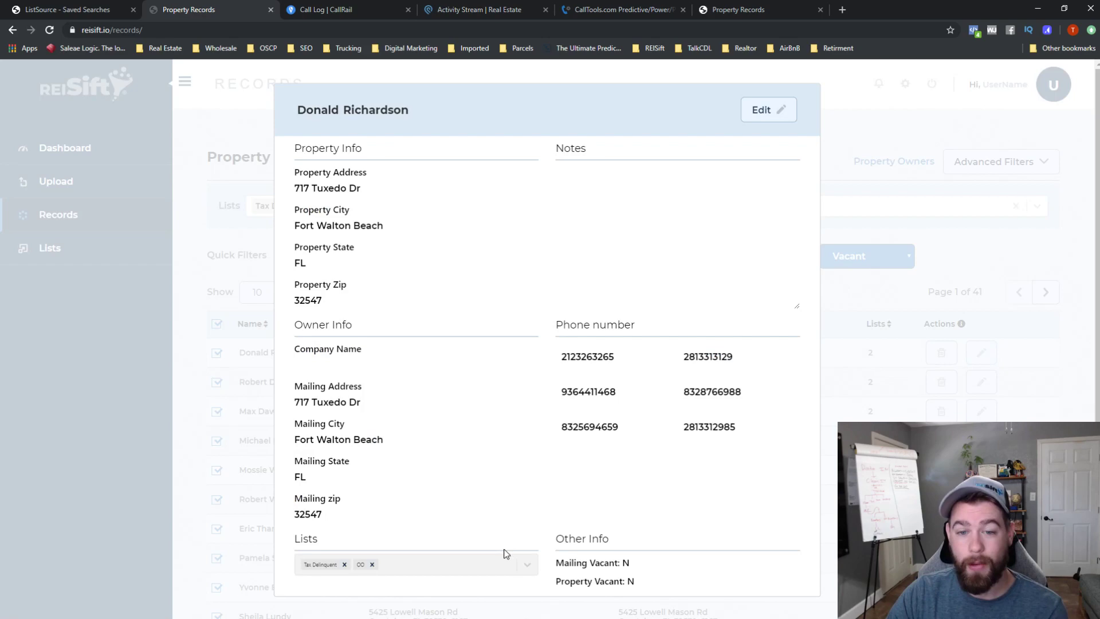
{"action": "left_click", "coordinate": [1088, 311]}
{"action": "scroll", "coordinate": [377, 355], "scroll_direction": "down", "scroll_amount": 3}
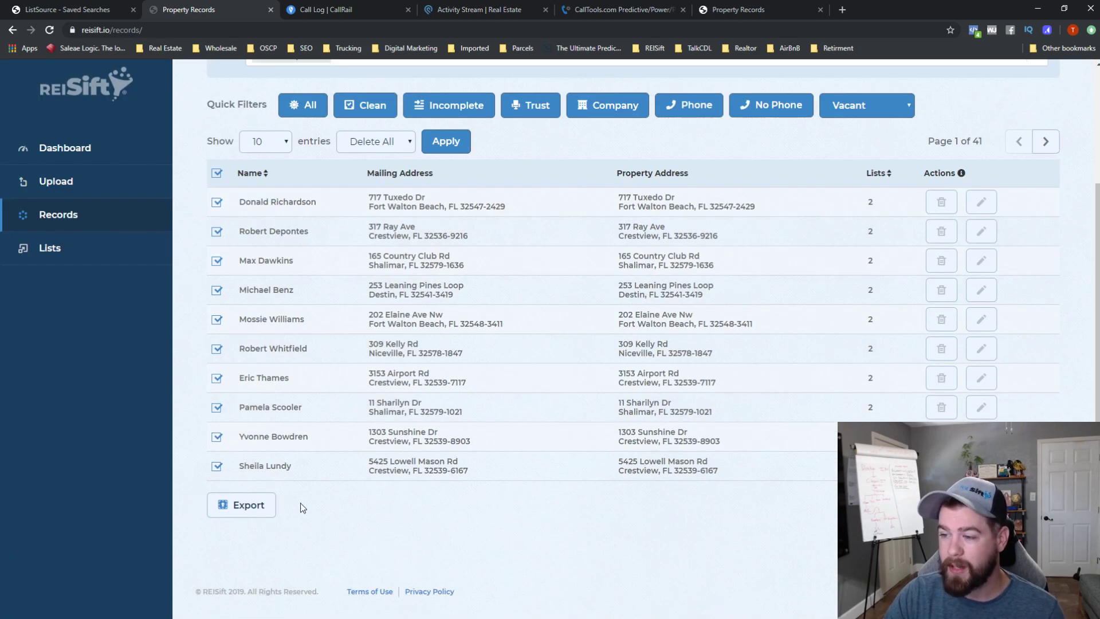
{"action": "scroll", "coordinate": [403, 440], "scroll_direction": "up", "scroll_amount": 3}
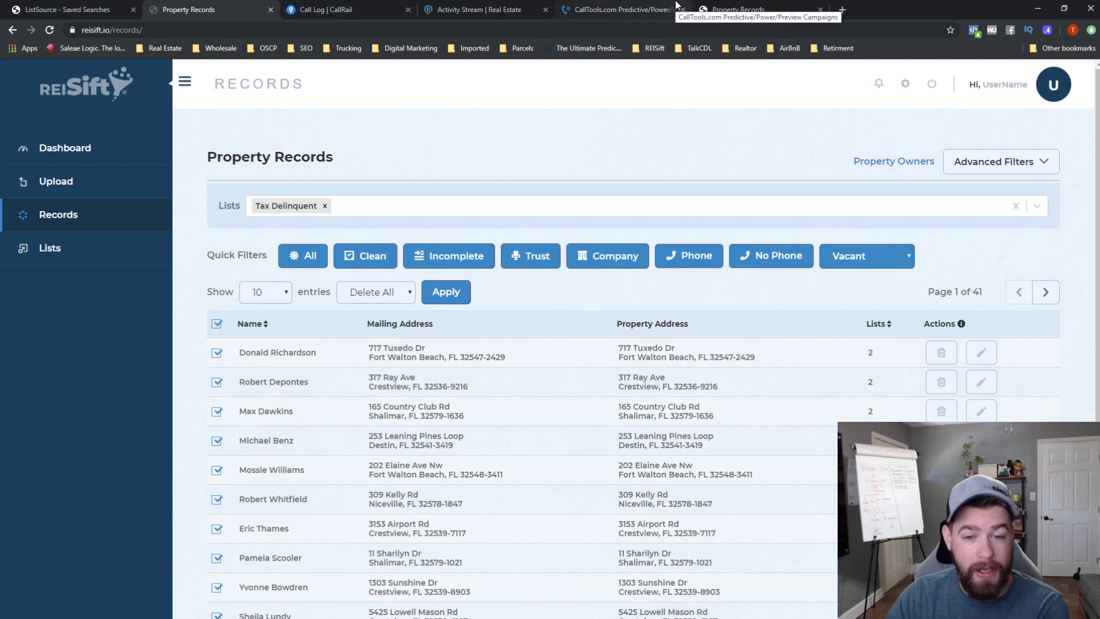
- Try the No Phone filter, switch back to Phone, then add Vacant: Yes, leaving 3 pages
{"action": "left_click", "coordinate": [788, 261]}
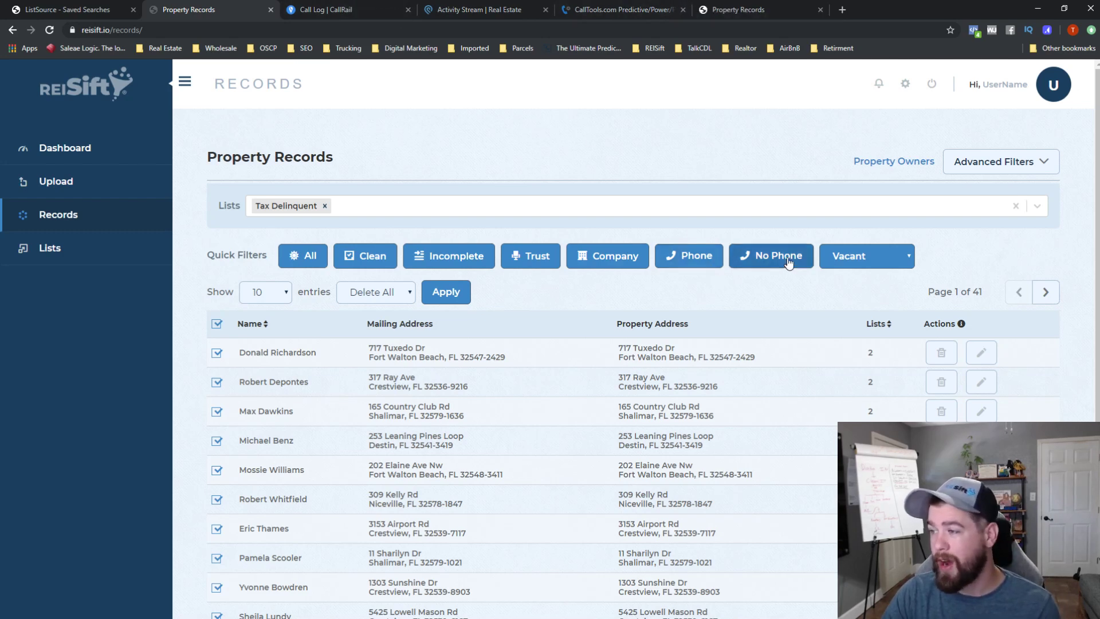
{"action": "left_click", "coordinate": [703, 256]}
{"action": "left_click", "coordinate": [887, 267]}
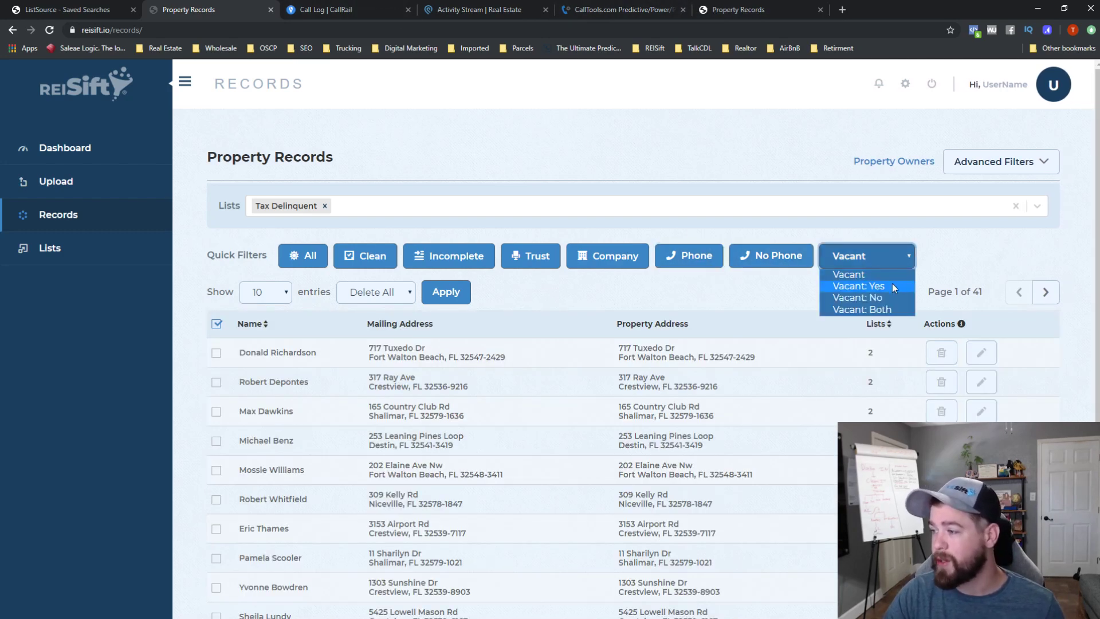
{"action": "left_click", "coordinate": [892, 283]}
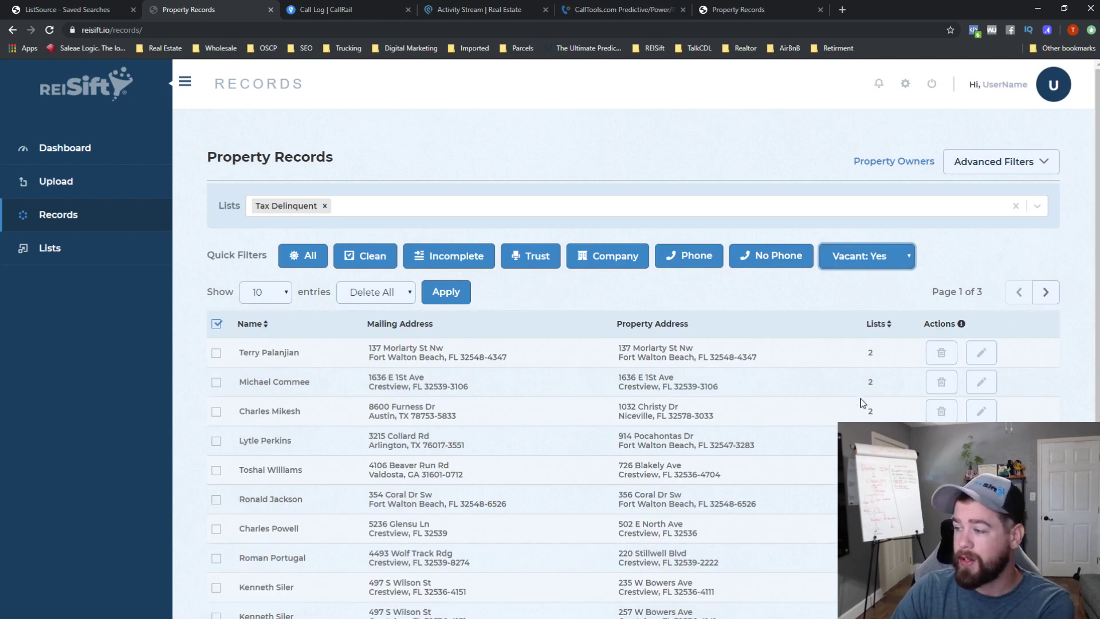
{"action": "scroll", "coordinate": [864, 401], "scroll_direction": "down", "scroll_amount": 2}
{"action": "left_click_drag", "start_coordinate": [882, 414], "coordinate": [290, 251]}
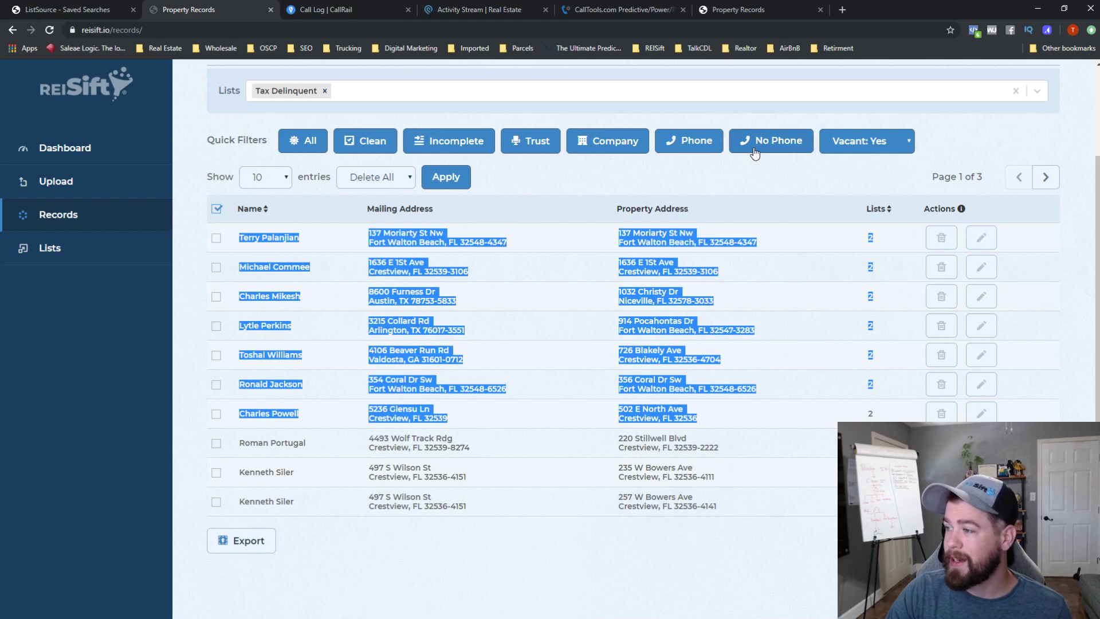
- Preview the first tax-delinquent owner's record, then switch to Podio's Real Estate workspace tab
{"action": "left_click", "coordinate": [982, 237]}
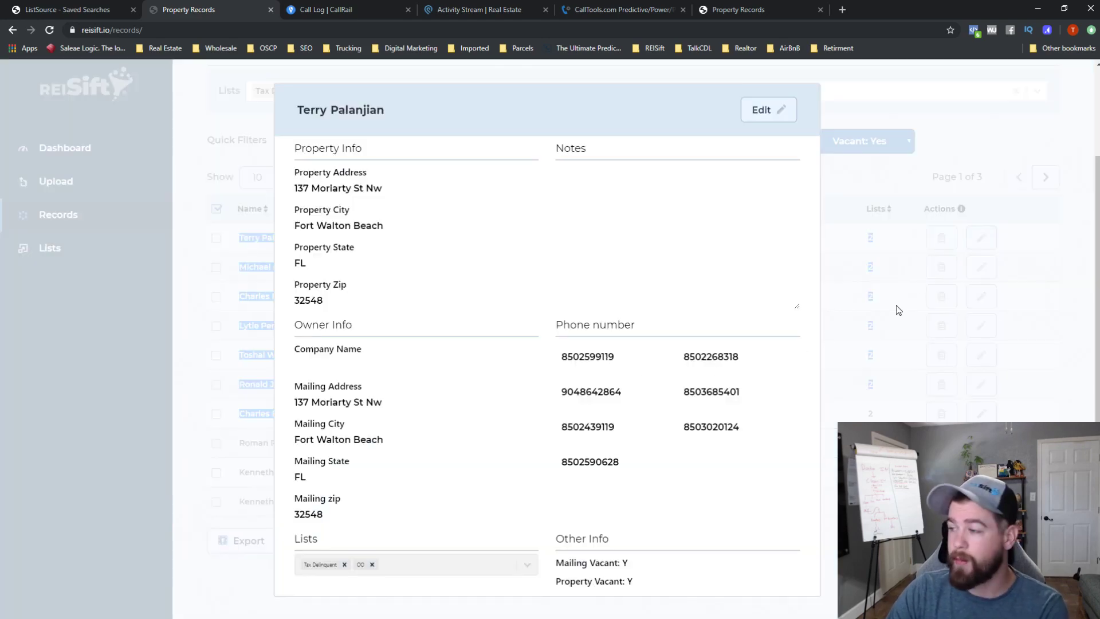
{"action": "left_click", "coordinate": [920, 293]}
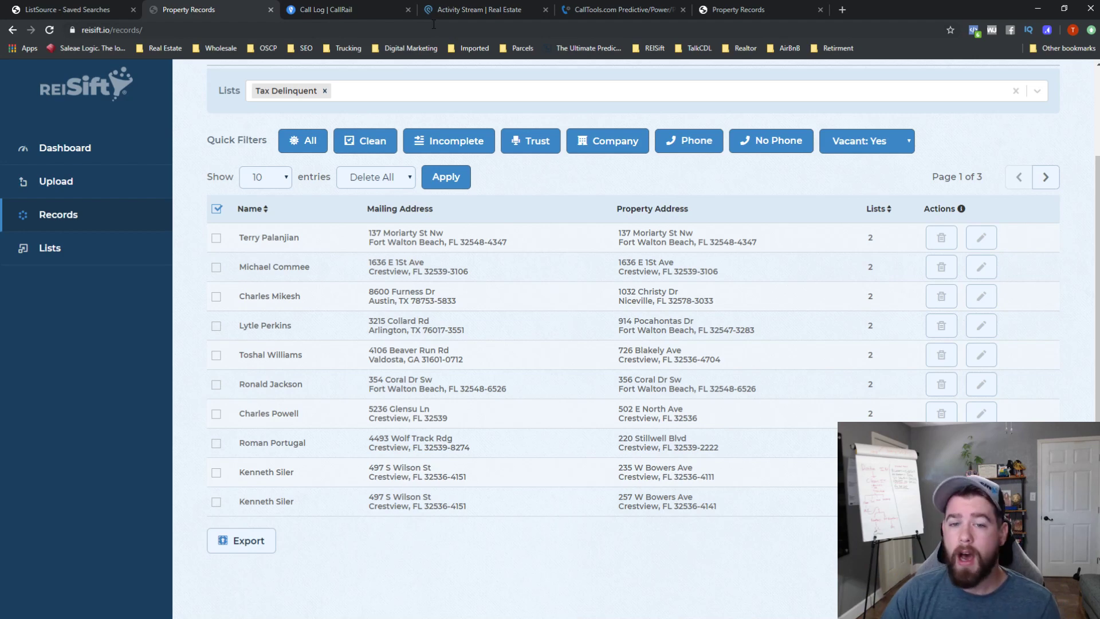
{"action": "left_click", "coordinate": [462, 7]}
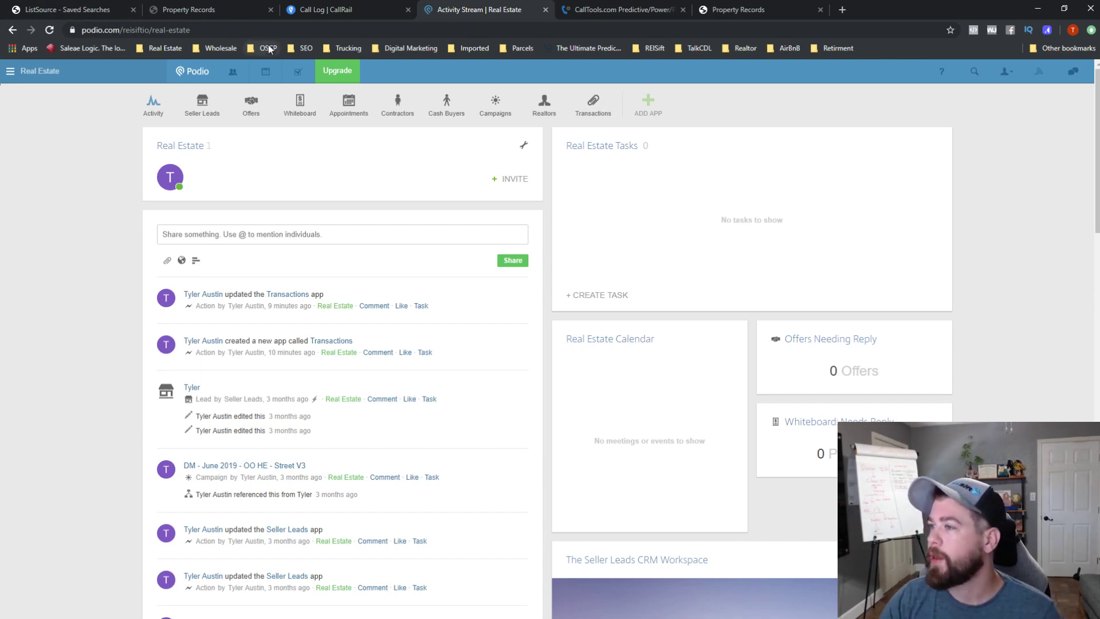
- Drag the Real Estate workspace tab to the front and open the Seller Leads app
{"action": "left_click_drag", "start_coordinate": [474, 4], "coordinate": [94, 4]}
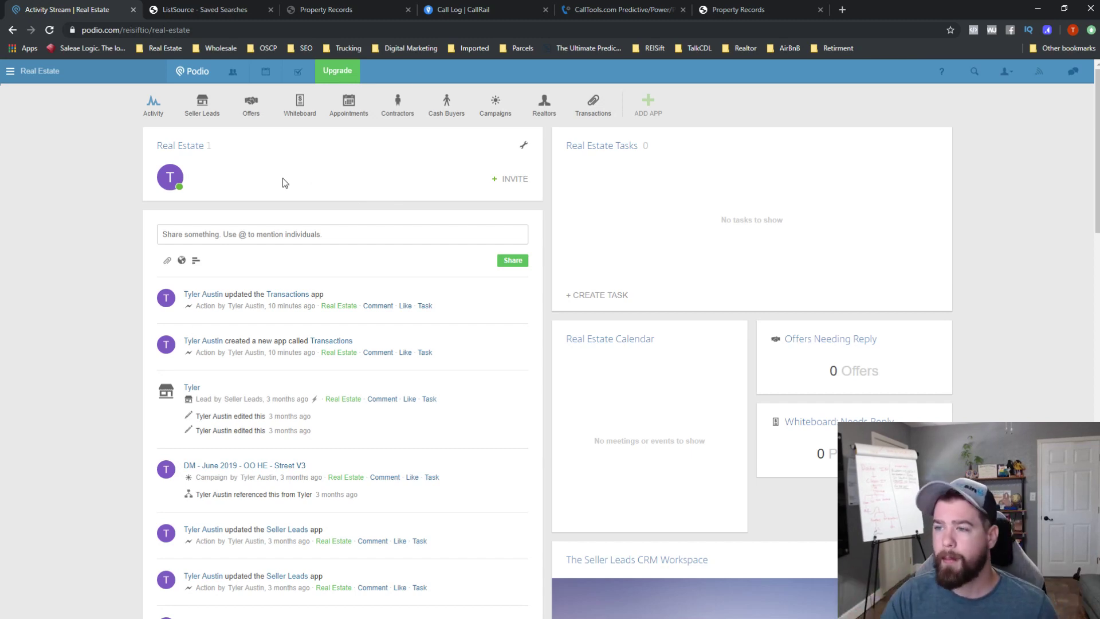
{"action": "left_click", "coordinate": [203, 111]}
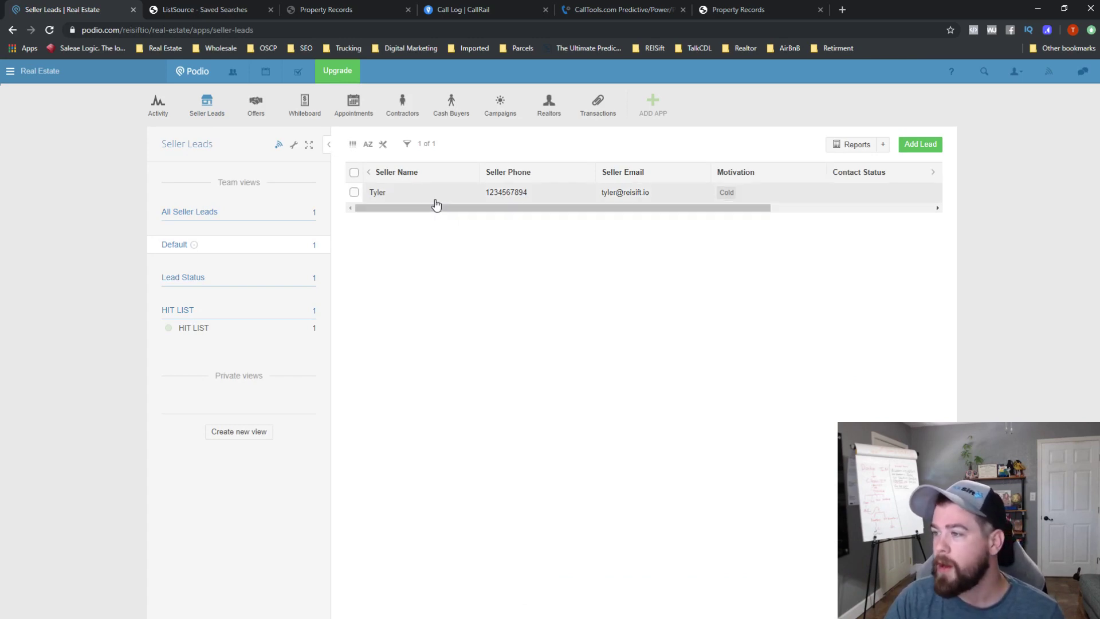
- Read through the cold seller lead's record, close it, and open the Offers app
{"action": "mouse_move", "coordinate": [472, 208]}
{"action": "left_mouse_down"}
{"action": "mouse_move", "coordinate": [644, 209]}
{"action": "mouse_move", "coordinate": [453, 208]}
{"action": "left_mouse_up"}
{"action": "left_click", "coordinate": [405, 192]}
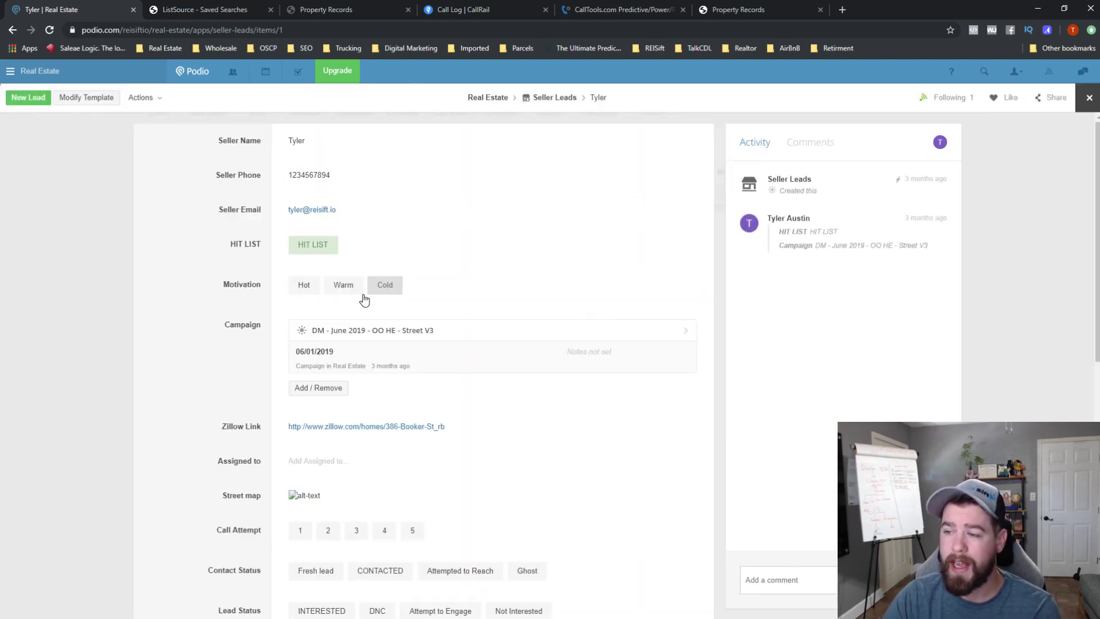
{"action": "scroll", "coordinate": [376, 292], "scroll_direction": "down", "scroll_amount": 2}
{"action": "scroll", "coordinate": [379, 310], "scroll_direction": "down", "scroll_amount": 1}
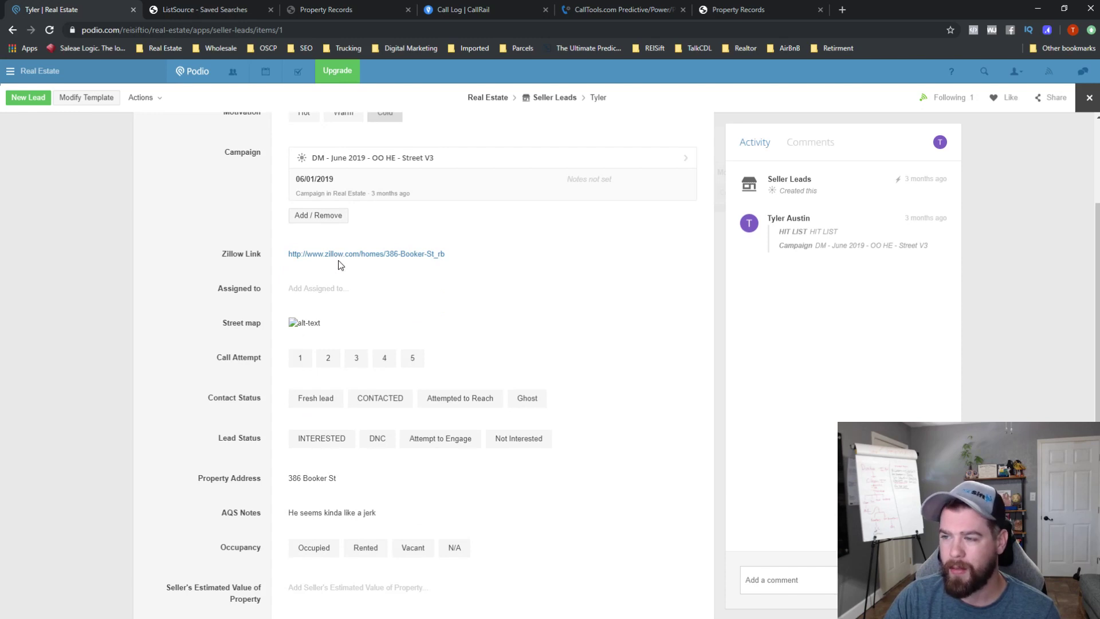
{"action": "scroll", "coordinate": [344, 263], "scroll_direction": "up", "scroll_amount": 3}
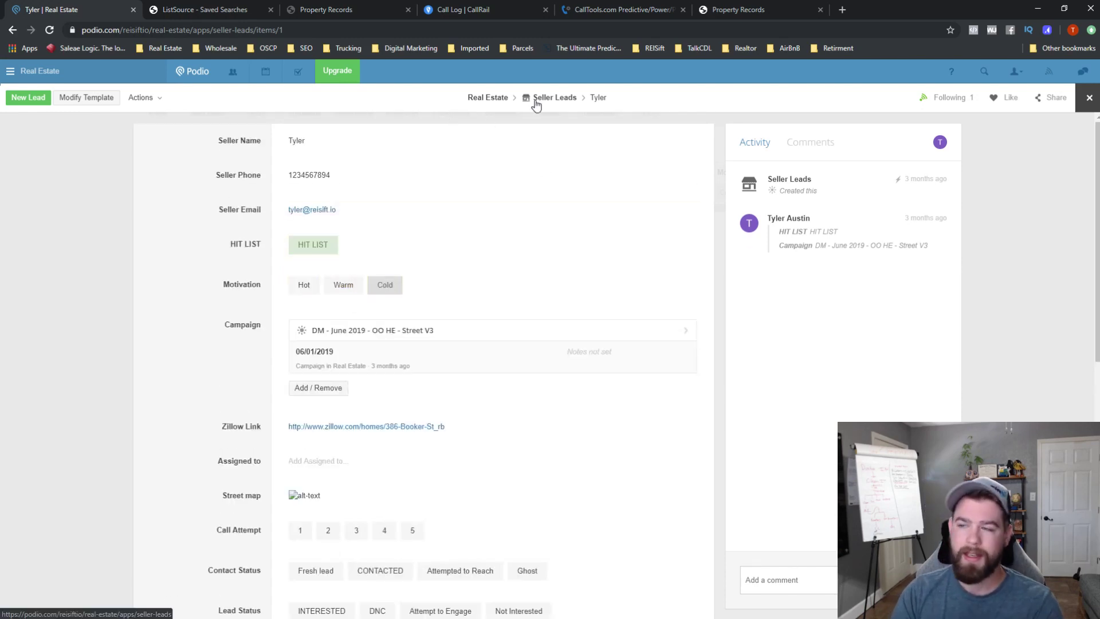
{"action": "left_click", "coordinate": [1090, 98]}
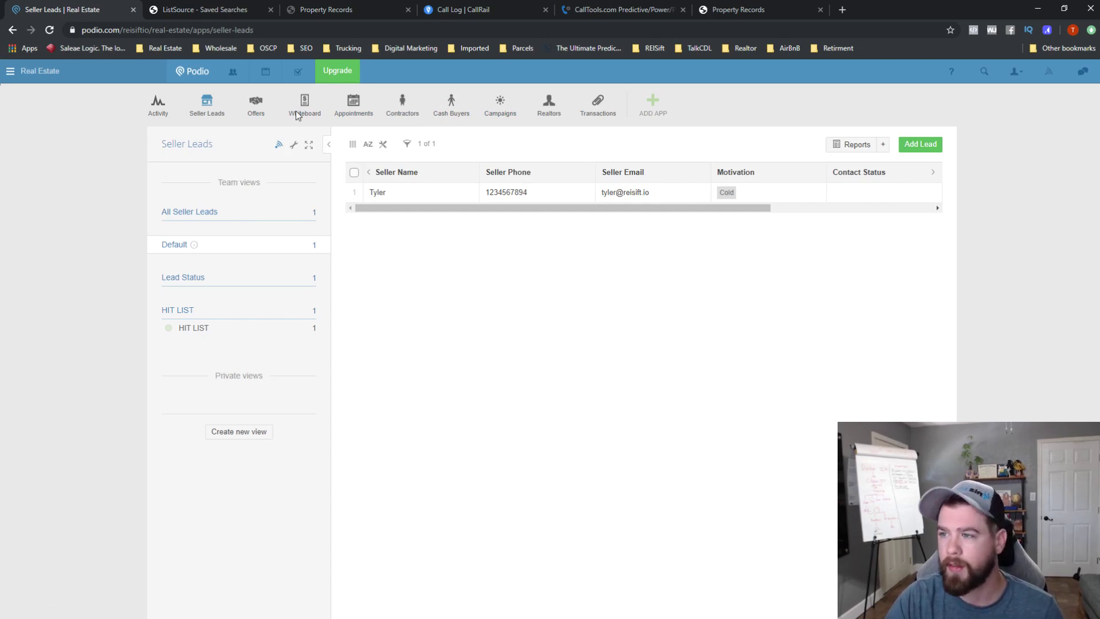
{"action": "left_click", "coordinate": [263, 110]}
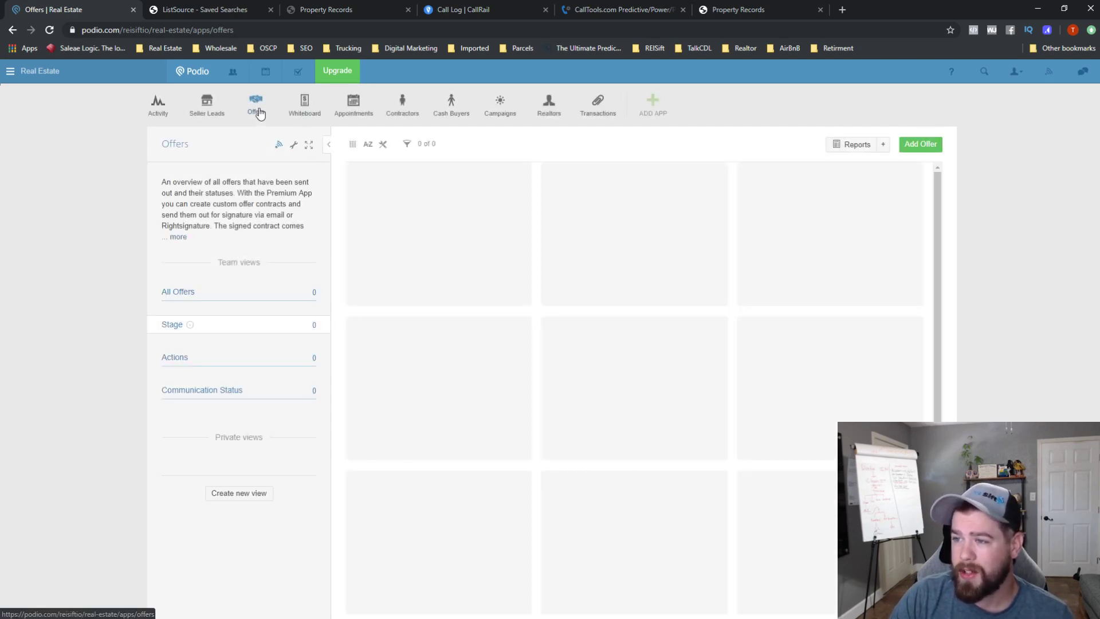
- Delete the Offers app, pasting 'delete this app' as the confirmation phrase
{"action": "left_click", "coordinate": [294, 145]}
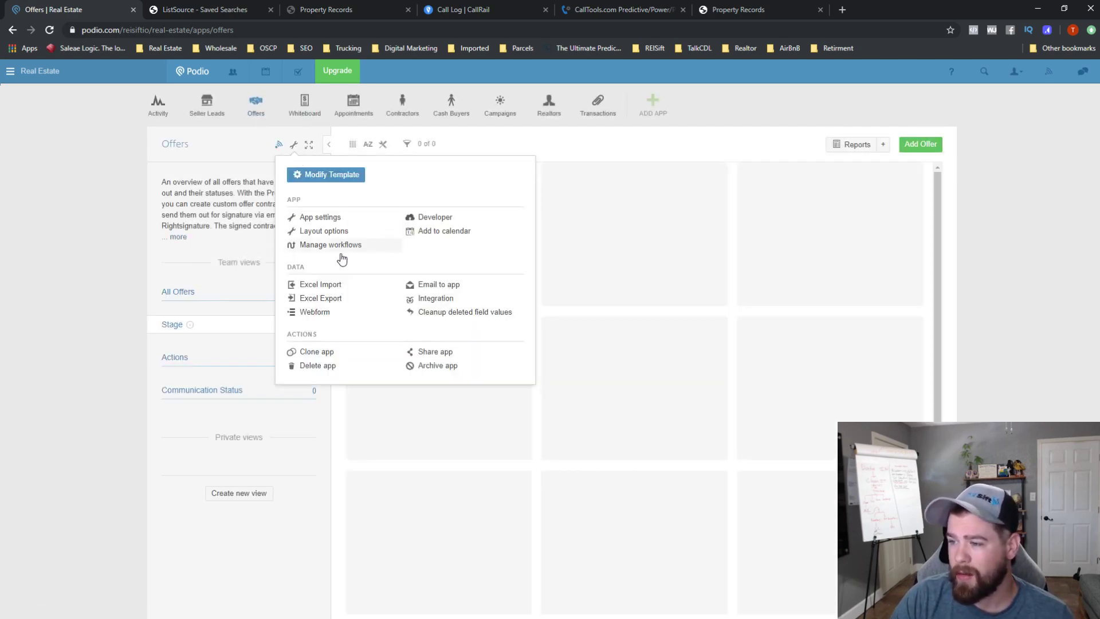
{"action": "left_click", "coordinate": [321, 365]}
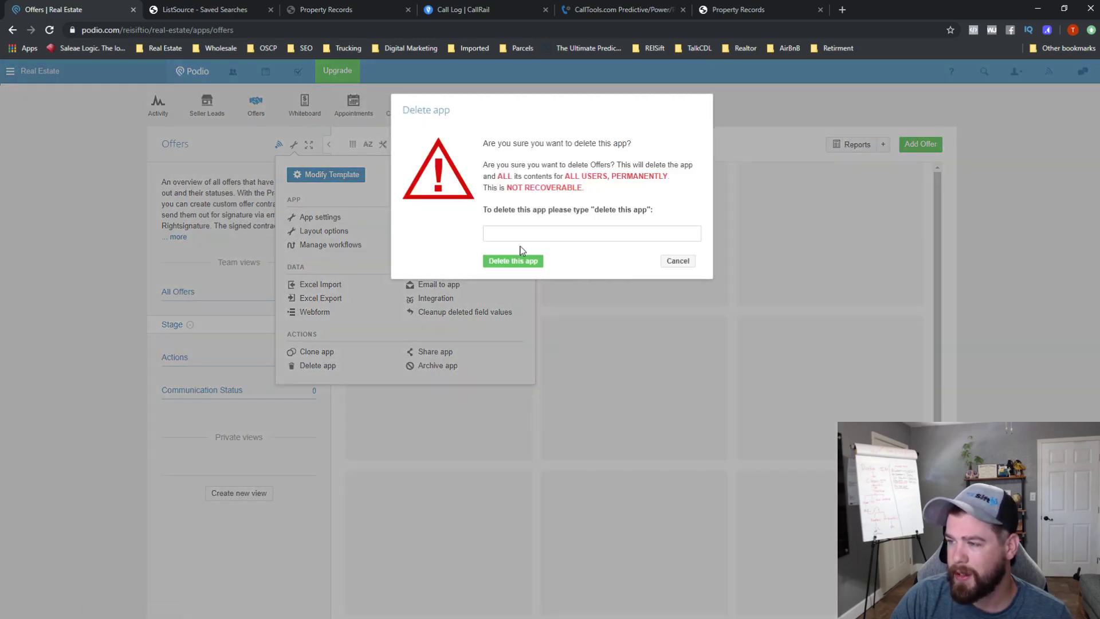
{"action": "left_click_drag", "start_coordinate": [596, 210], "coordinate": [645, 208]}
{"action": "key", "text": "ctrl+c"}
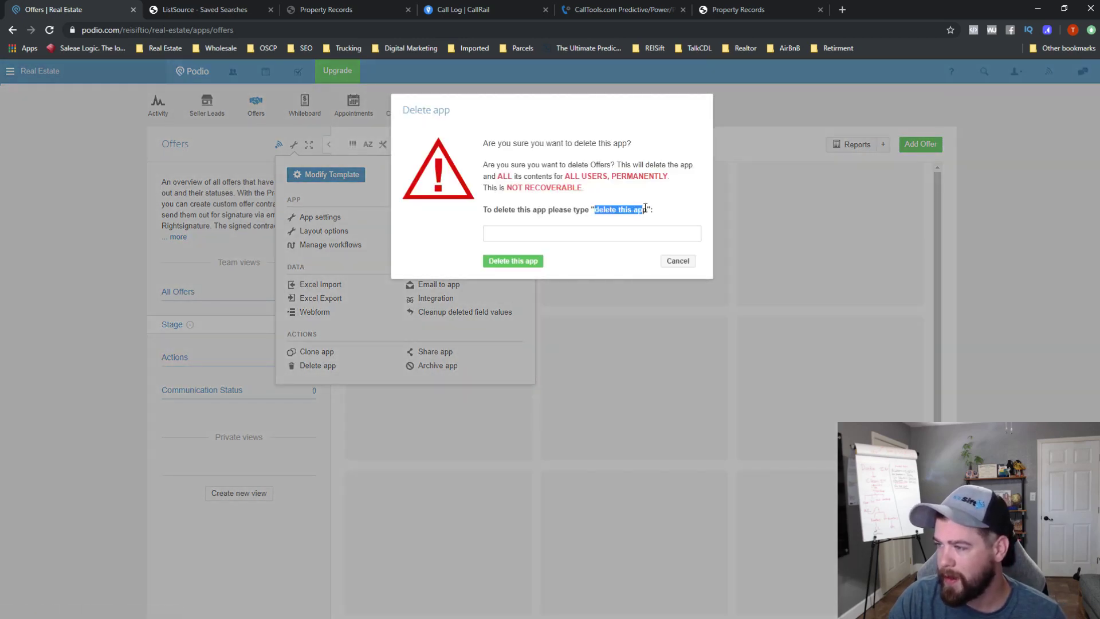
{"action": "left_click", "coordinate": [545, 233]}
{"action": "key", "text": "ctrl+v"}
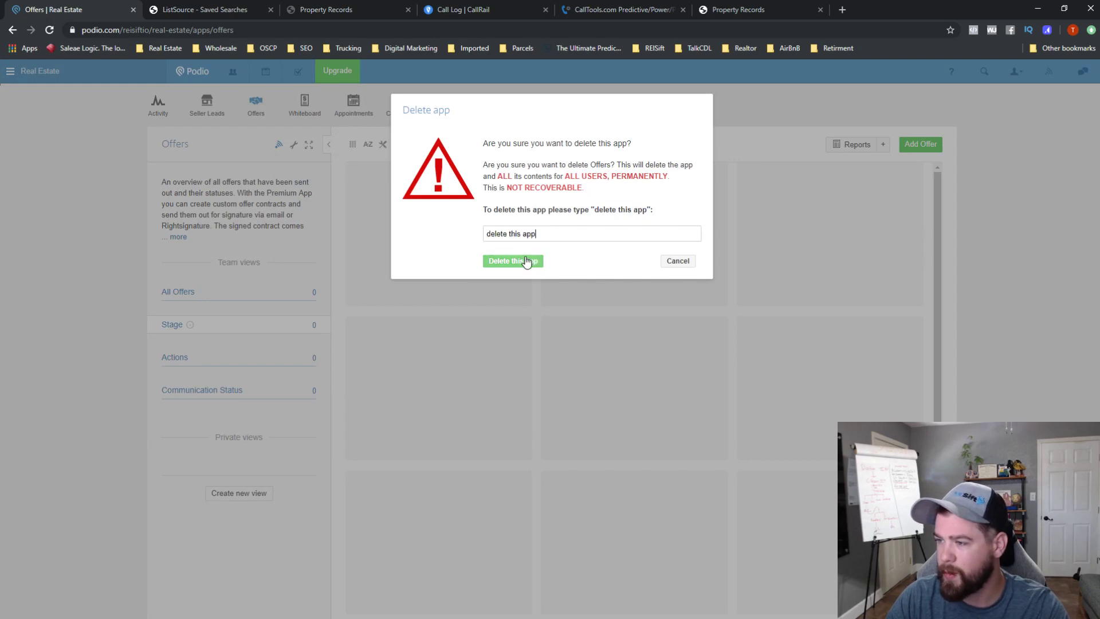
{"action": "left_click", "coordinate": [505, 261]}
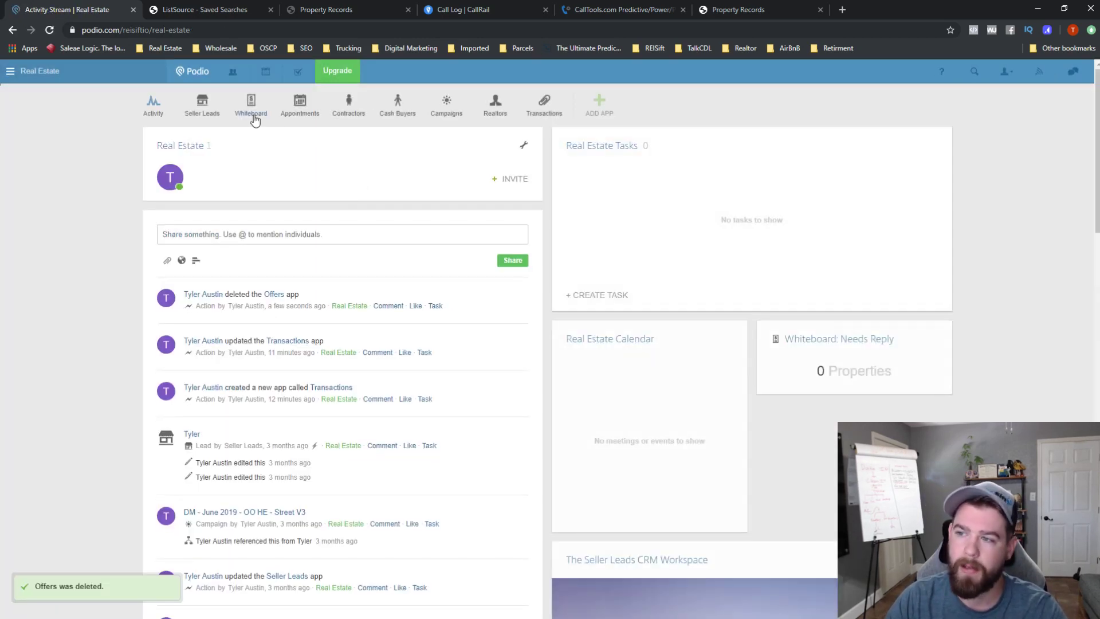
- Delete the Whiteboard app, typing 'delete this app' to confirm
{"action": "left_click", "coordinate": [253, 112]}
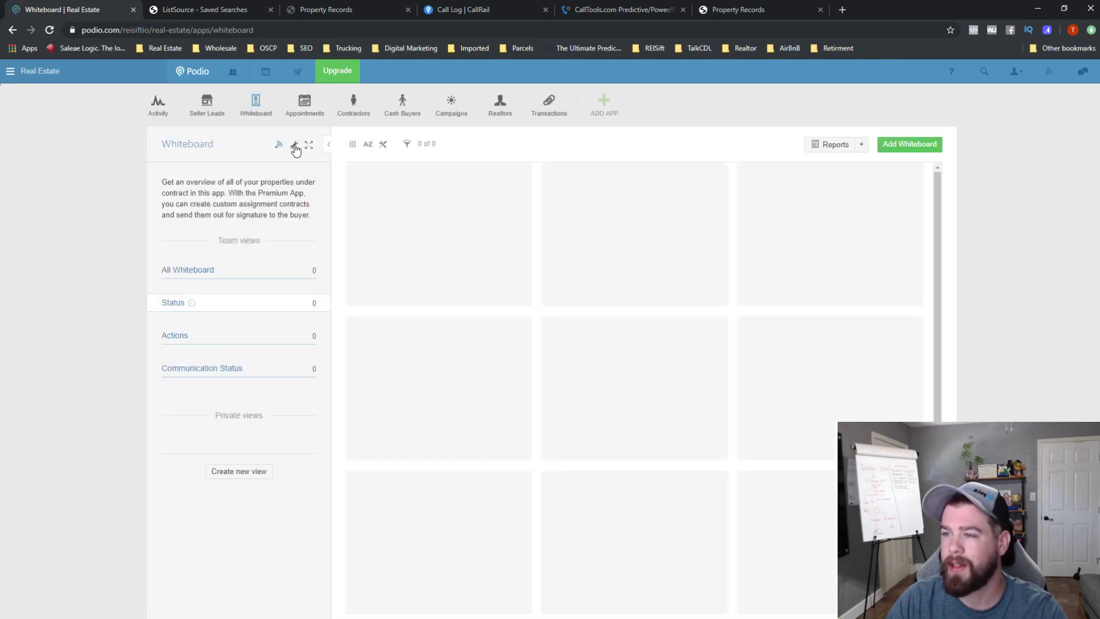
{"action": "left_click", "coordinate": [294, 147]}
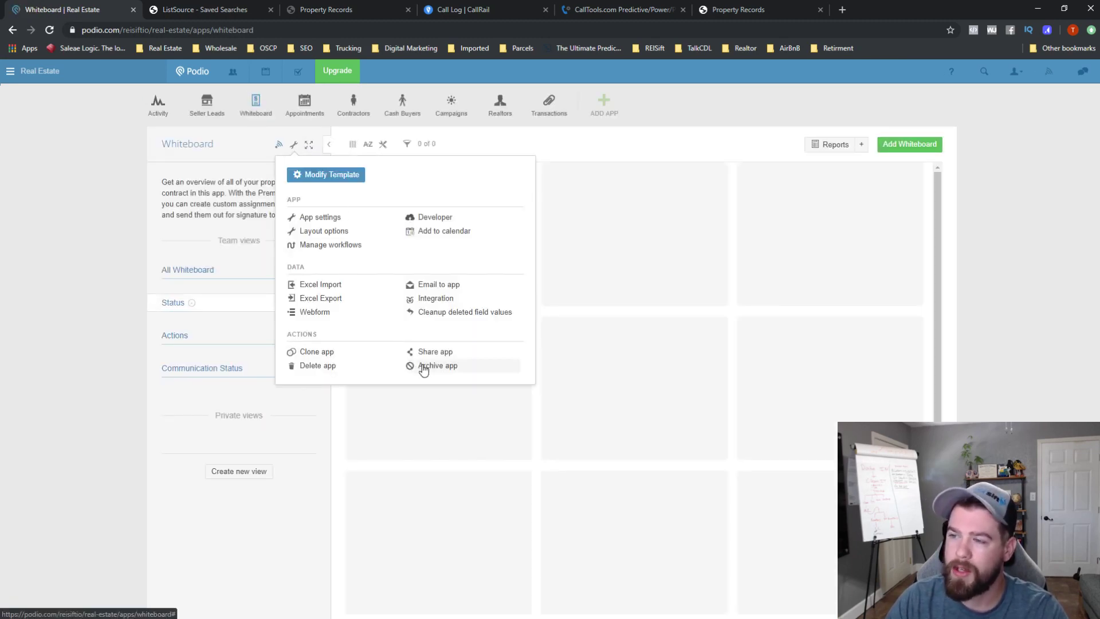
{"action": "left_click", "coordinate": [329, 370]}
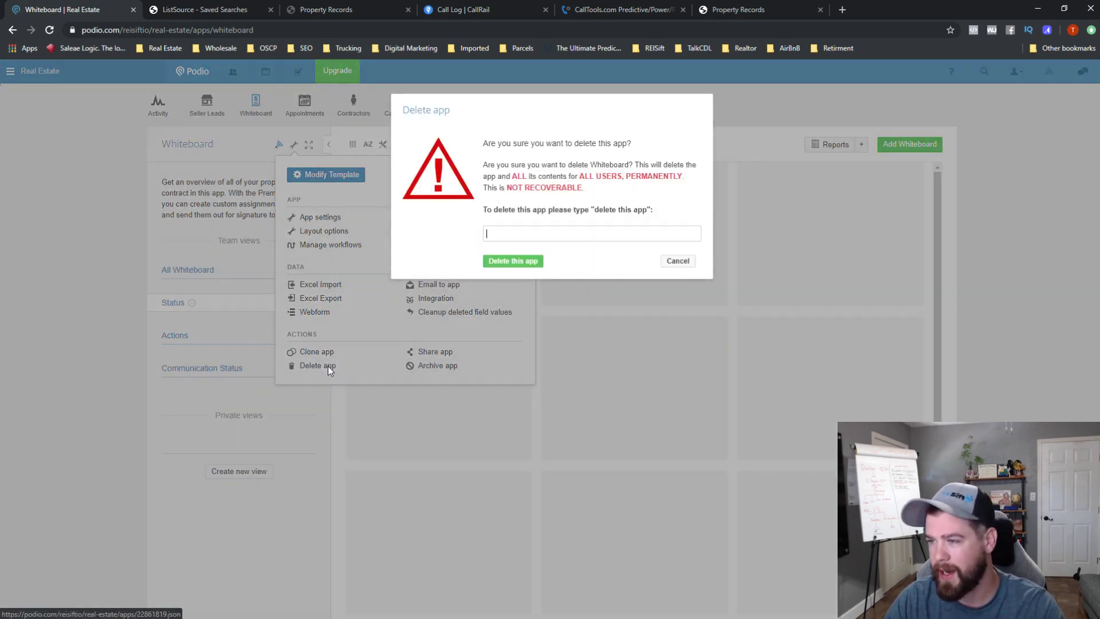
{"action": "type", "text": "delete this app"}
{"action": "left_click", "coordinate": [506, 263]}
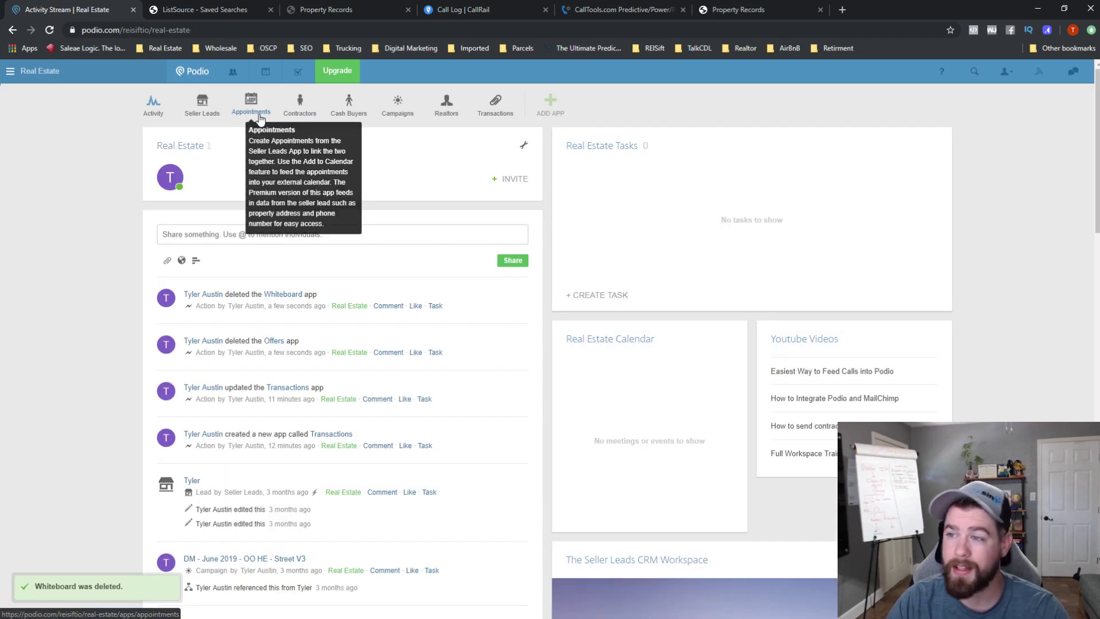
- Look at the Appointments and Contractors apps and move Transactions next to Seller Leads
{"action": "left_click", "coordinate": [256, 111]}
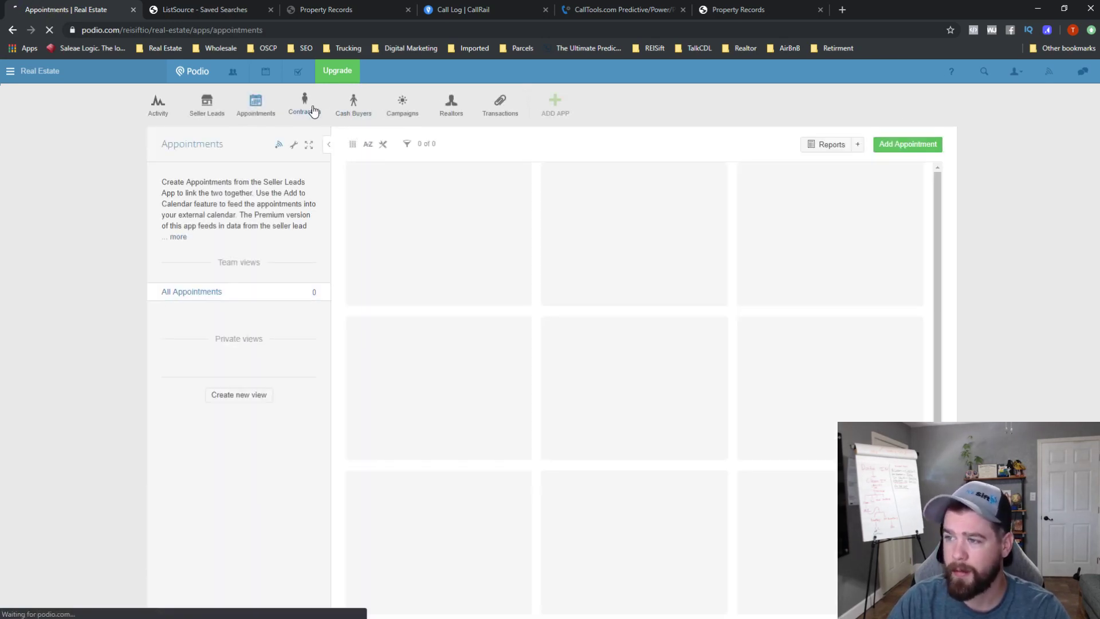
{"action": "left_click", "coordinate": [313, 109]}
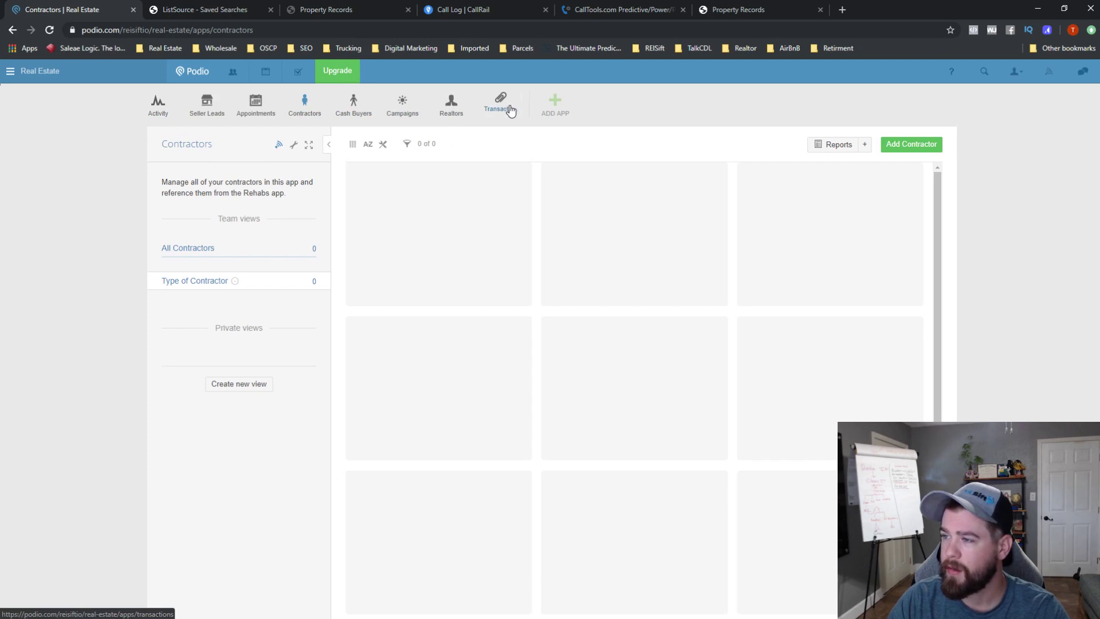
{"action": "left_click_drag", "start_coordinate": [503, 109], "coordinate": [252, 112]}
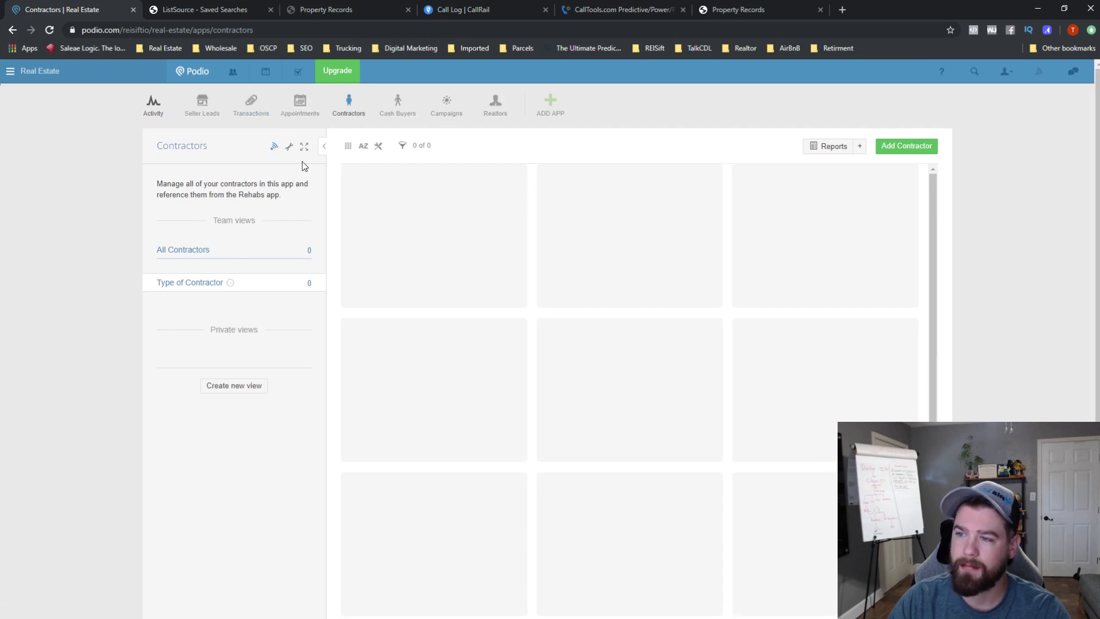
{"action": "left_click", "coordinate": [251, 112]}
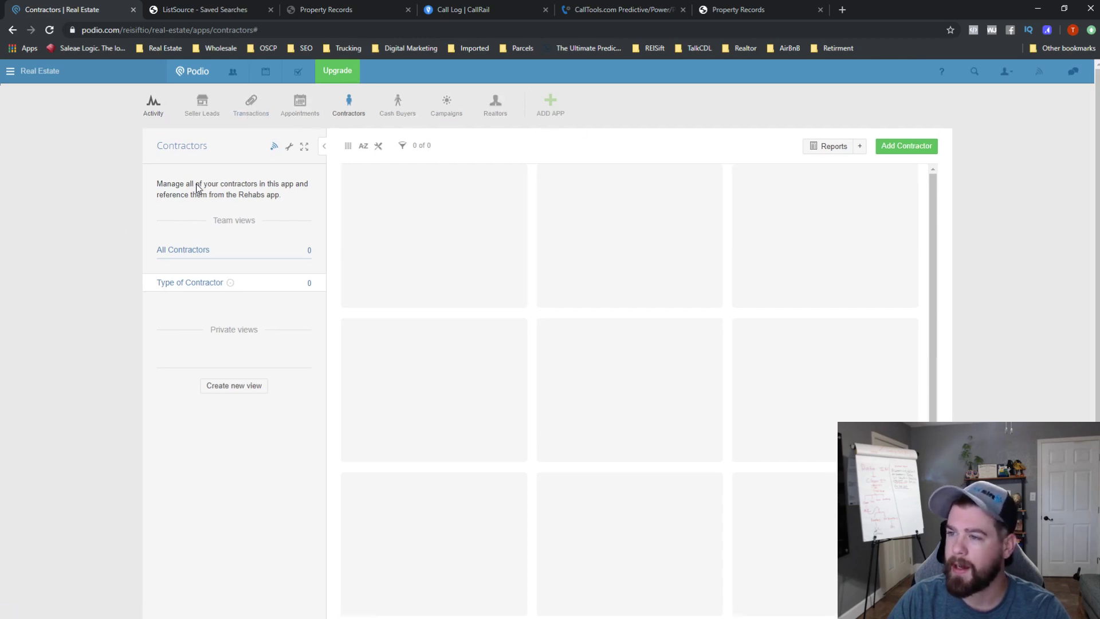
- Delete the Transactions app with 'delete this app', then open Seller Leads
{"action": "left_click", "coordinate": [261, 105]}
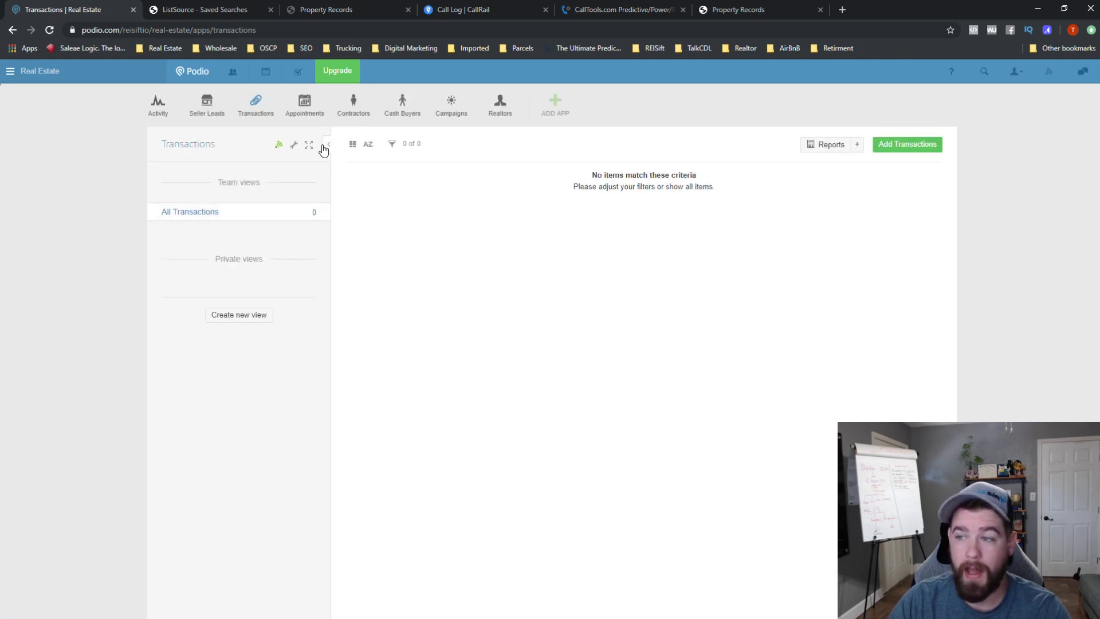
{"action": "left_click", "coordinate": [294, 145]}
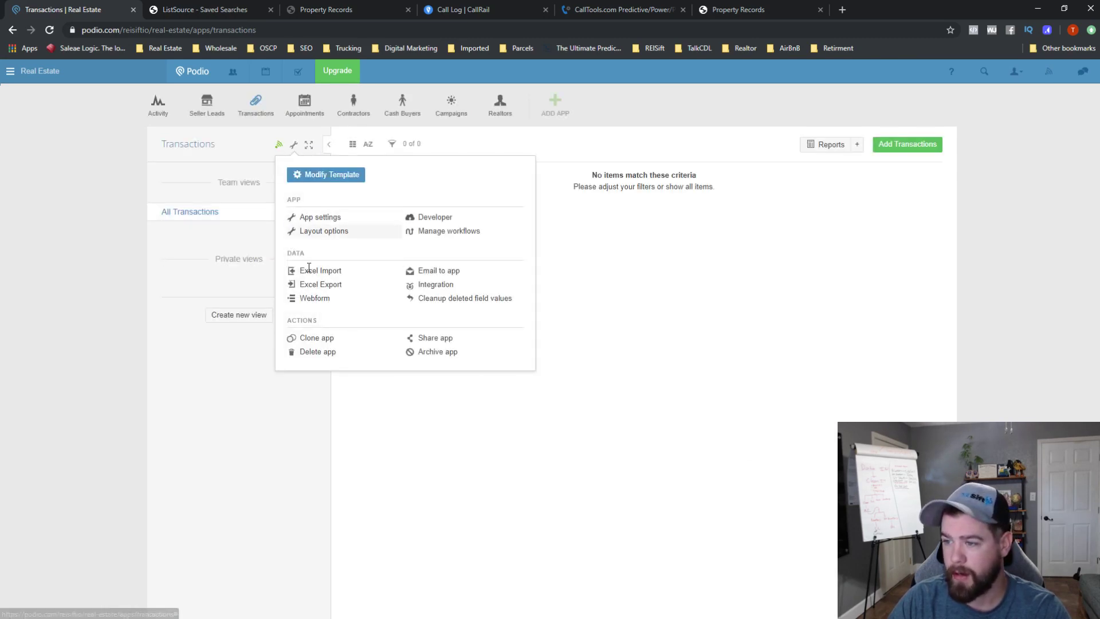
{"action": "left_click", "coordinate": [347, 352]}
{"action": "type", "text": "delete this app"}
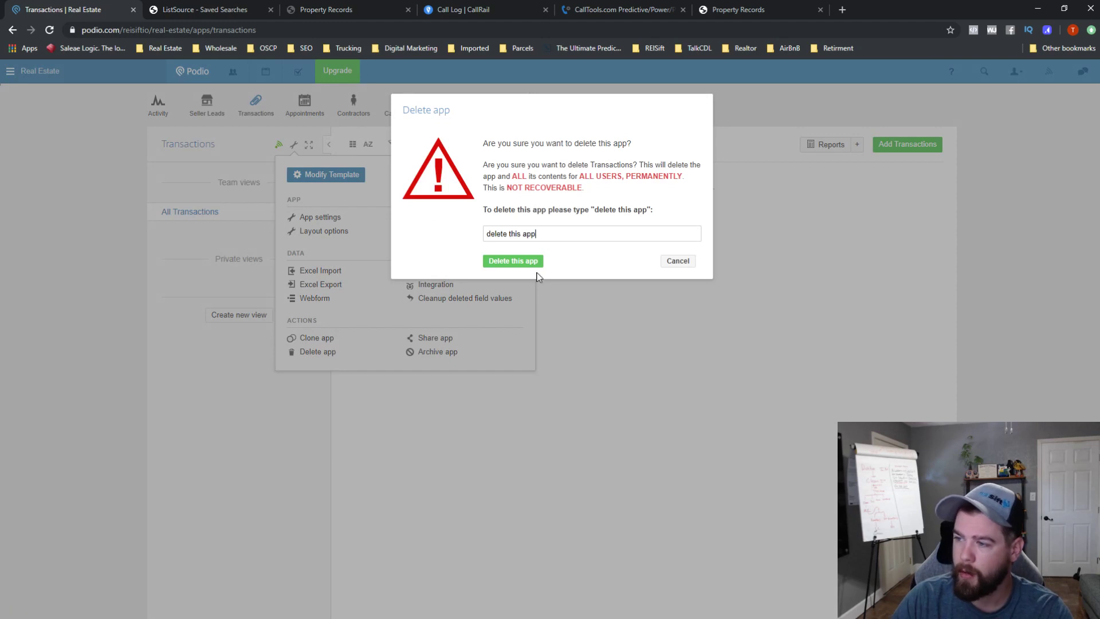
{"action": "left_click", "coordinate": [530, 269]}
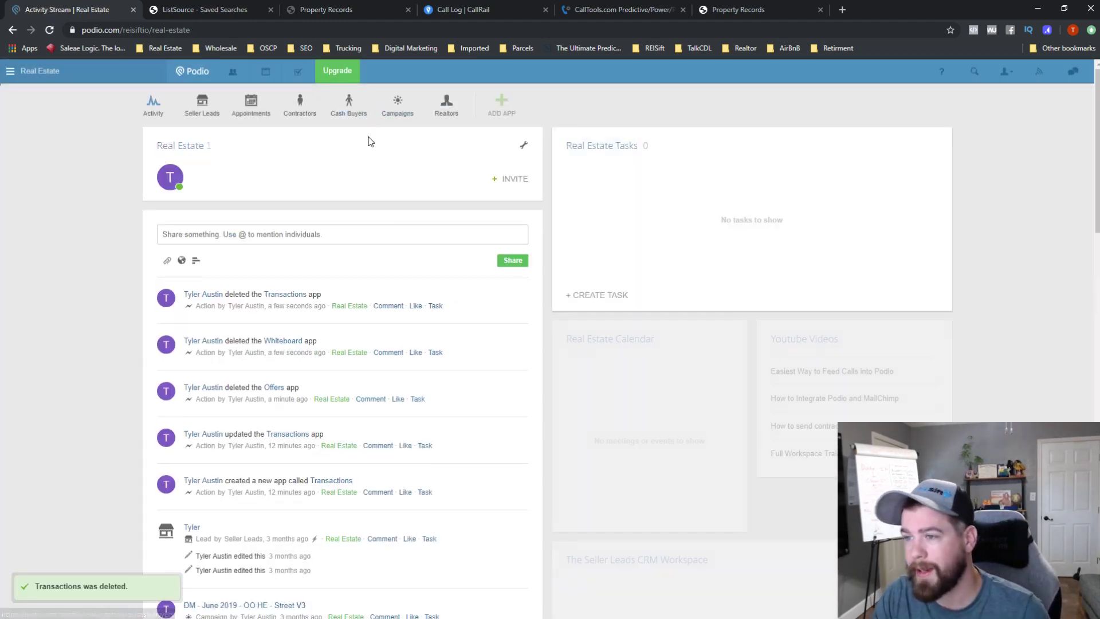
{"action": "left_click", "coordinate": [213, 119]}
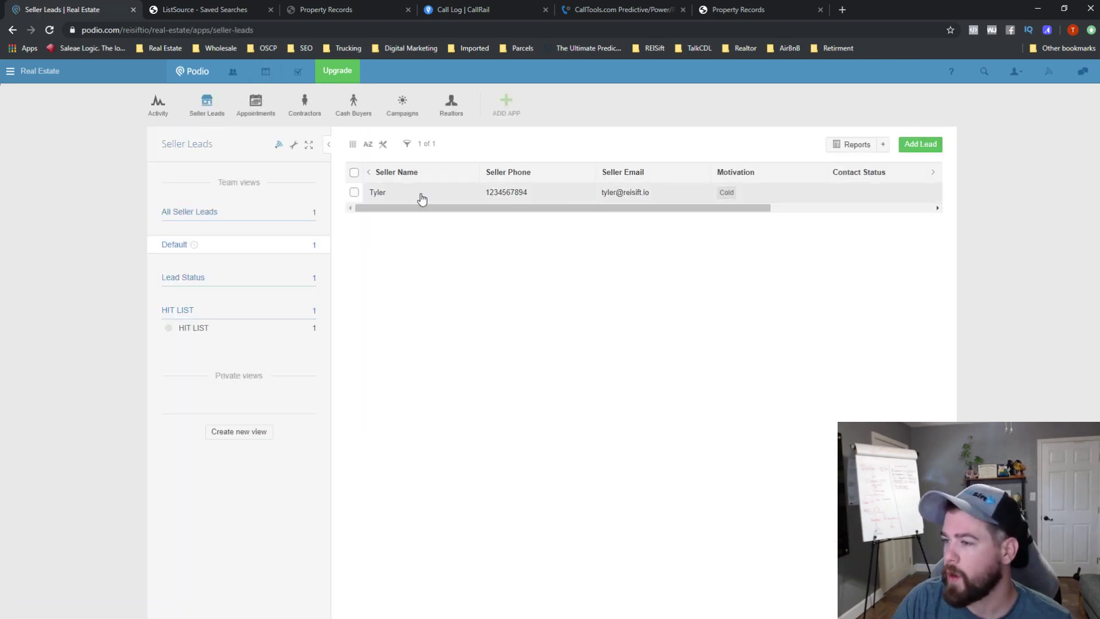
- Toggle the seller lead's HIT LIST flag off and on, then switch to REISift's Tax Delinquent records
{"action": "left_click", "coordinate": [420, 195]}
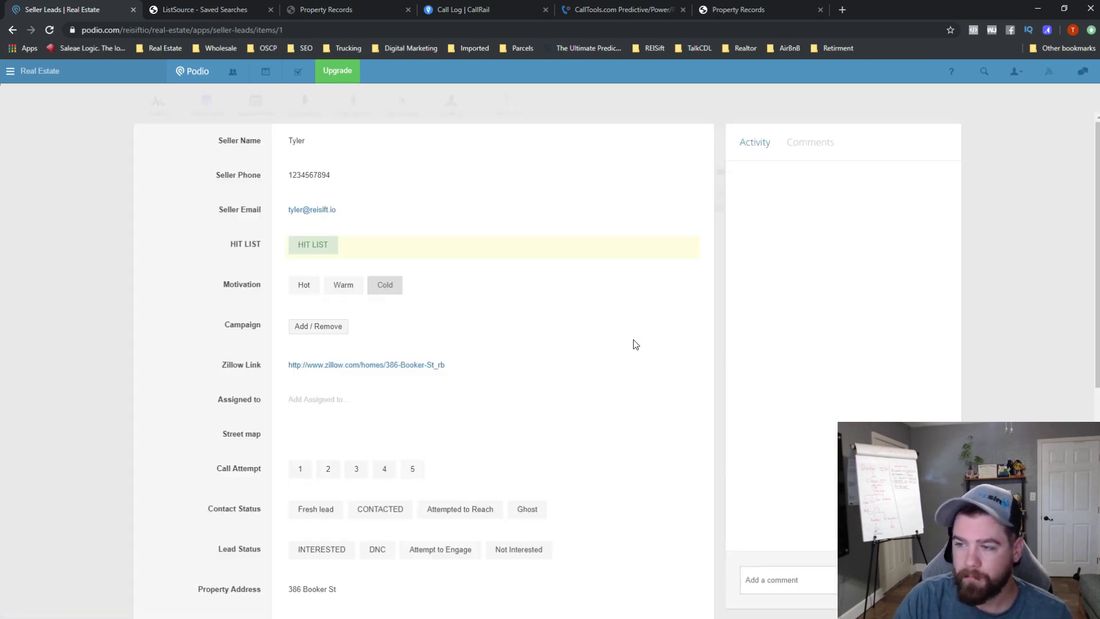
{"action": "left_click", "coordinate": [319, 245]}
{"action": "left_click", "coordinate": [324, 245]}
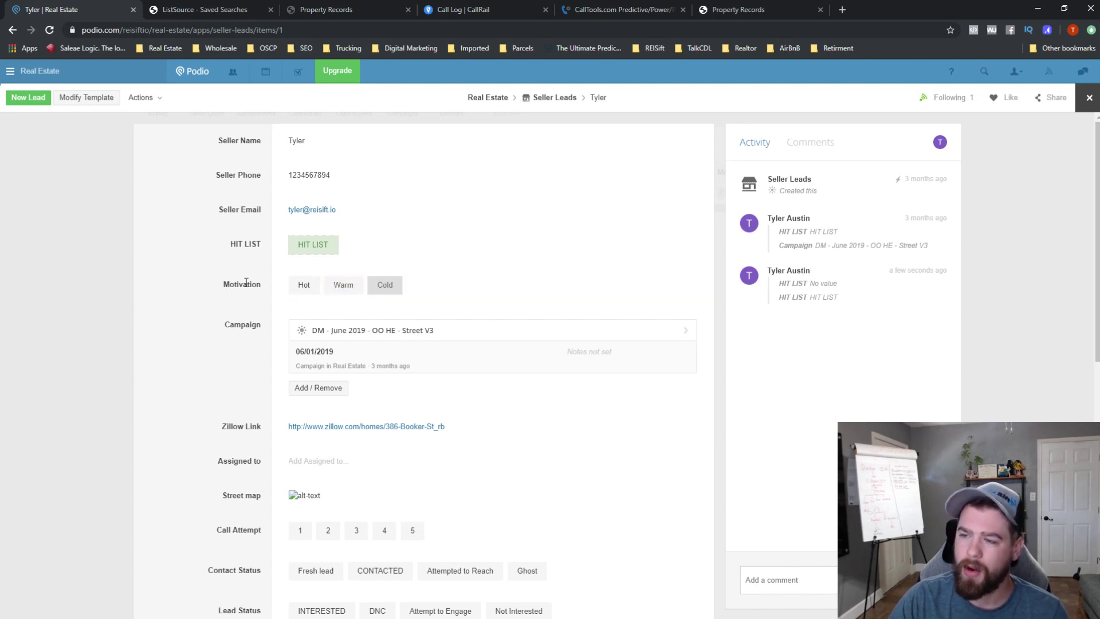
{"action": "scroll", "coordinate": [265, 325], "scroll_direction": "down", "scroll_amount": 4}
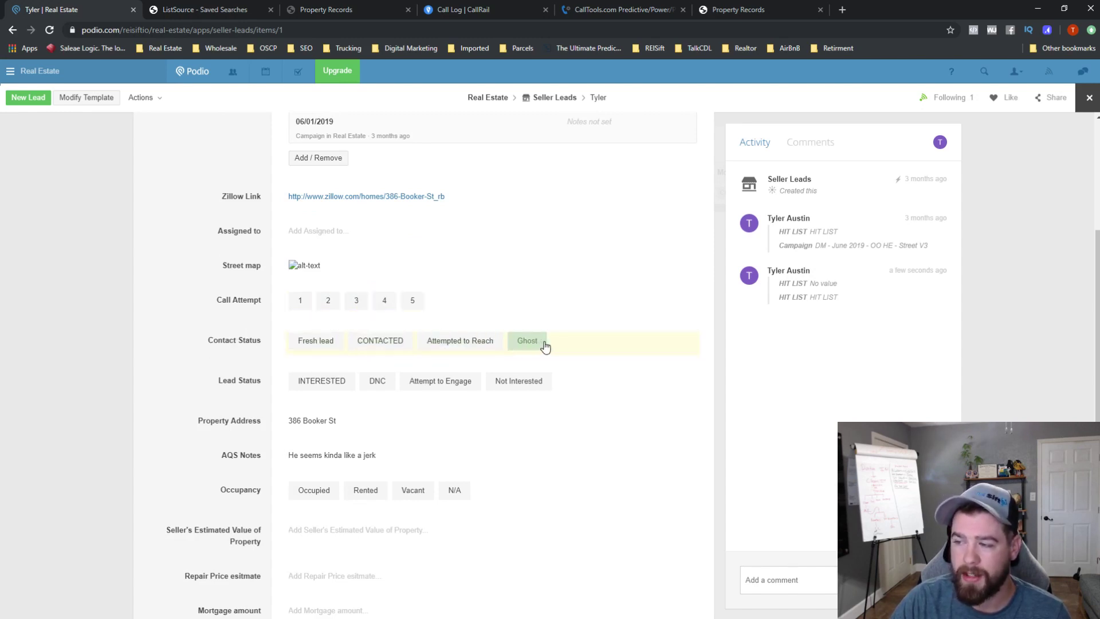
{"action": "scroll", "coordinate": [549, 347], "scroll_direction": "down", "scroll_amount": 1}
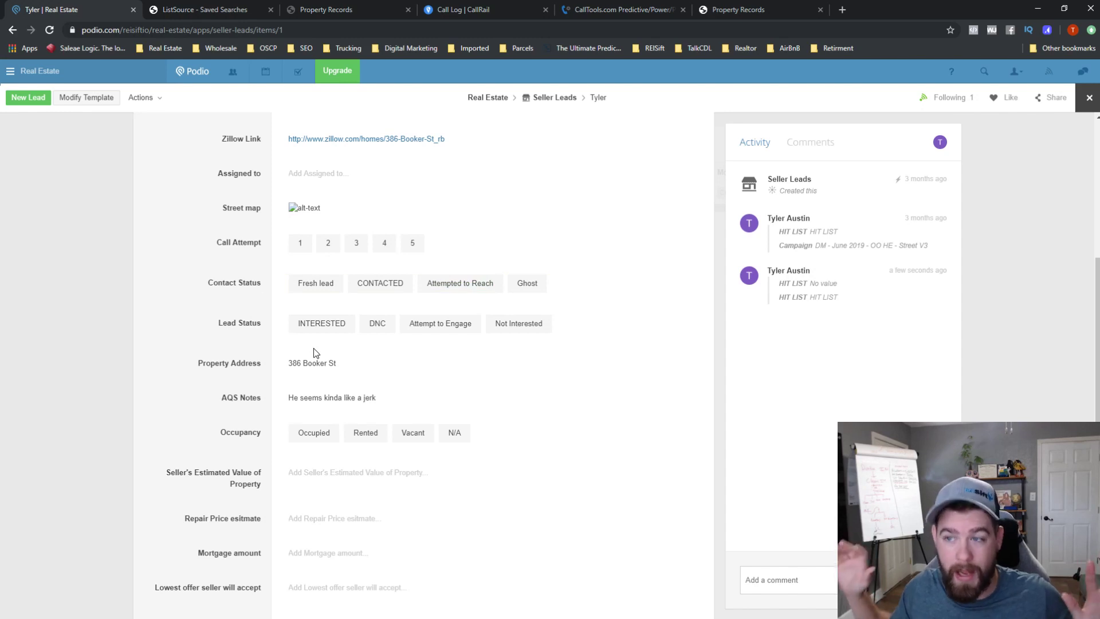
{"action": "left_click", "coordinate": [337, 10]}
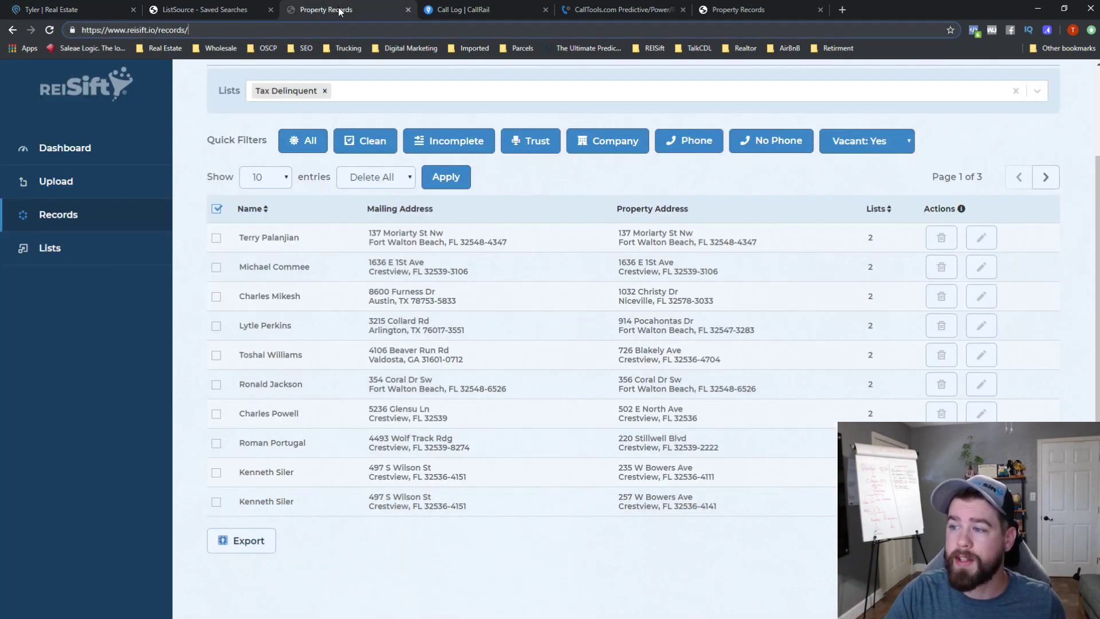
- Check the first REISift record's owner and phone details, then go back to the Podio seller lead
{"action": "left_click", "coordinate": [982, 237]}
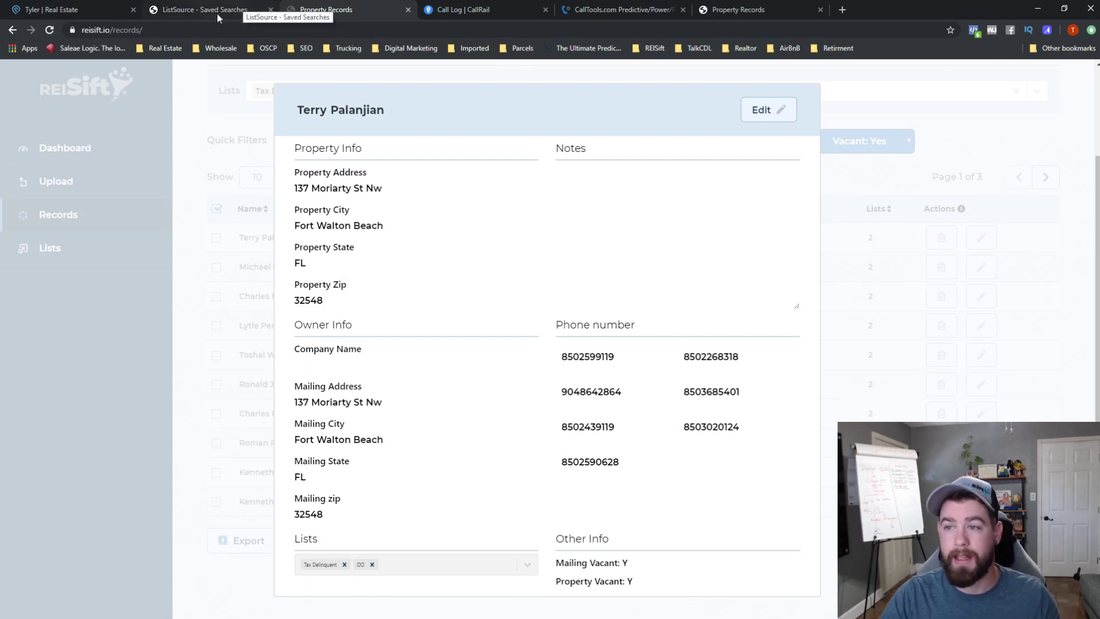
{"action": "left_click", "coordinate": [195, 8]}
{"action": "left_click", "coordinate": [64, 7]}
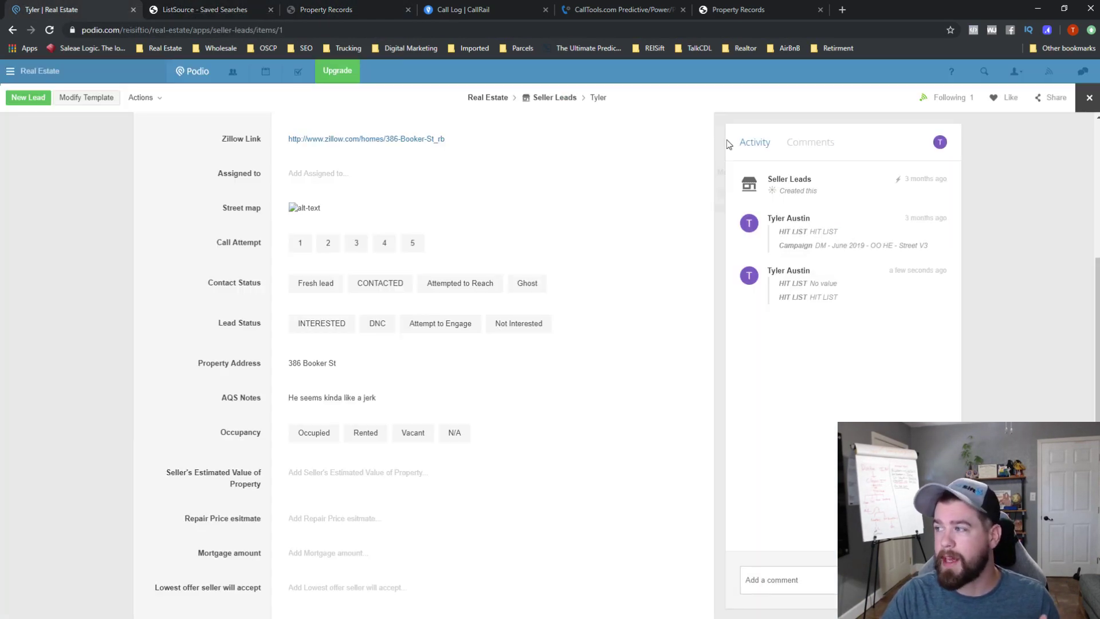
- Draft a new seller lead set to CONTACTED, INTERESTED and Occupied, then discard it unsaved
{"action": "left_click", "coordinate": [1093, 112]}
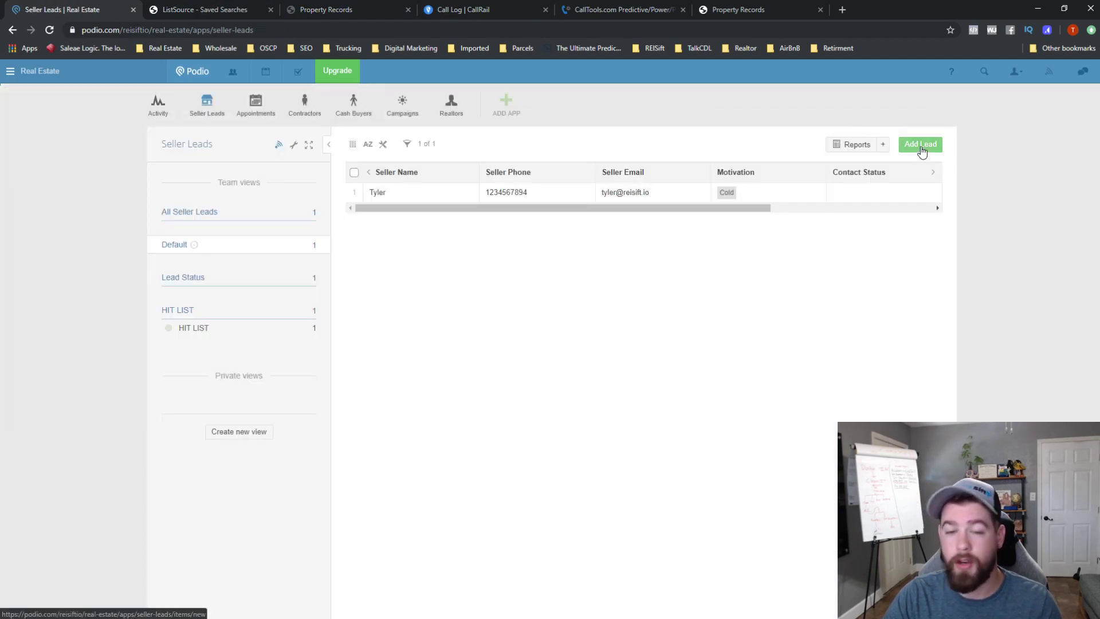
{"action": "left_click", "coordinate": [920, 147]}
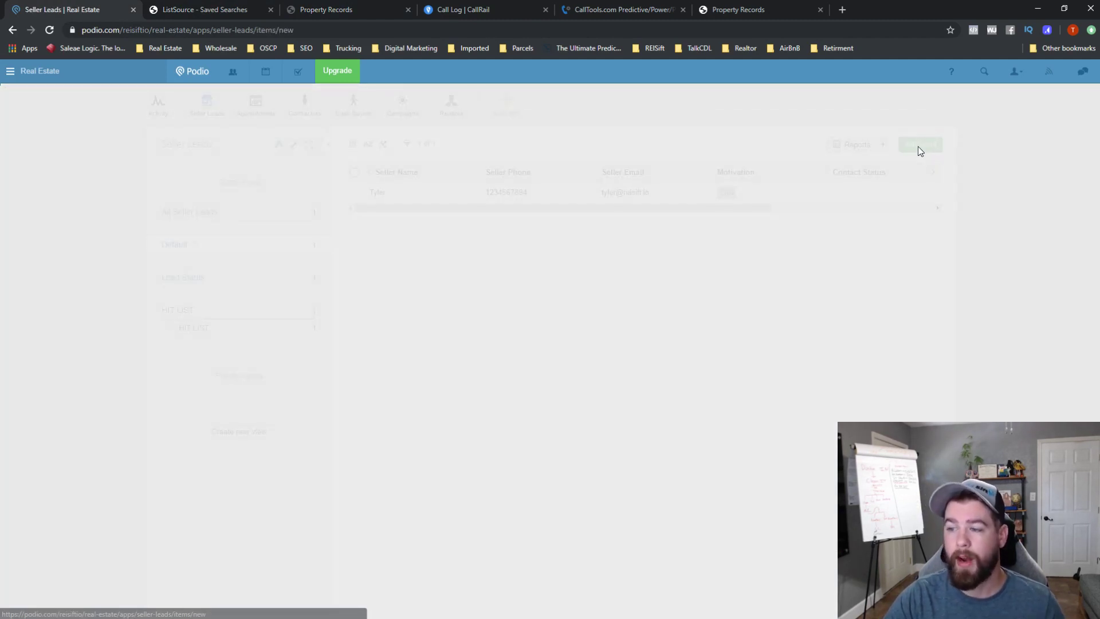
{"action": "scroll", "coordinate": [545, 325], "scroll_direction": "down", "scroll_amount": 1}
{"action": "left_click", "coordinate": [424, 446]}
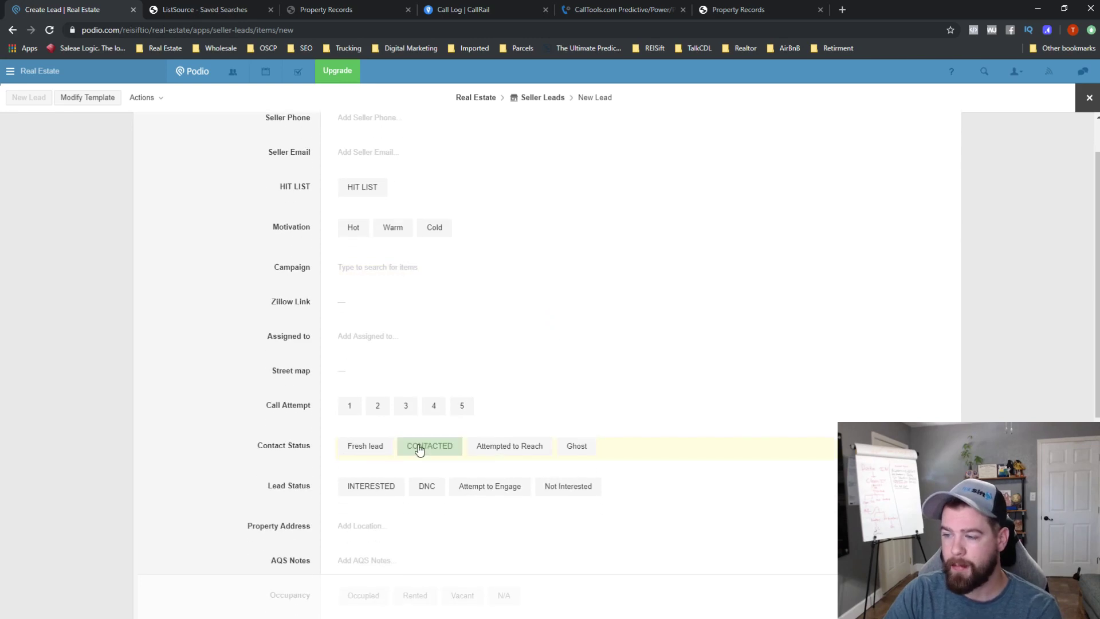
{"action": "left_click", "coordinate": [385, 488]}
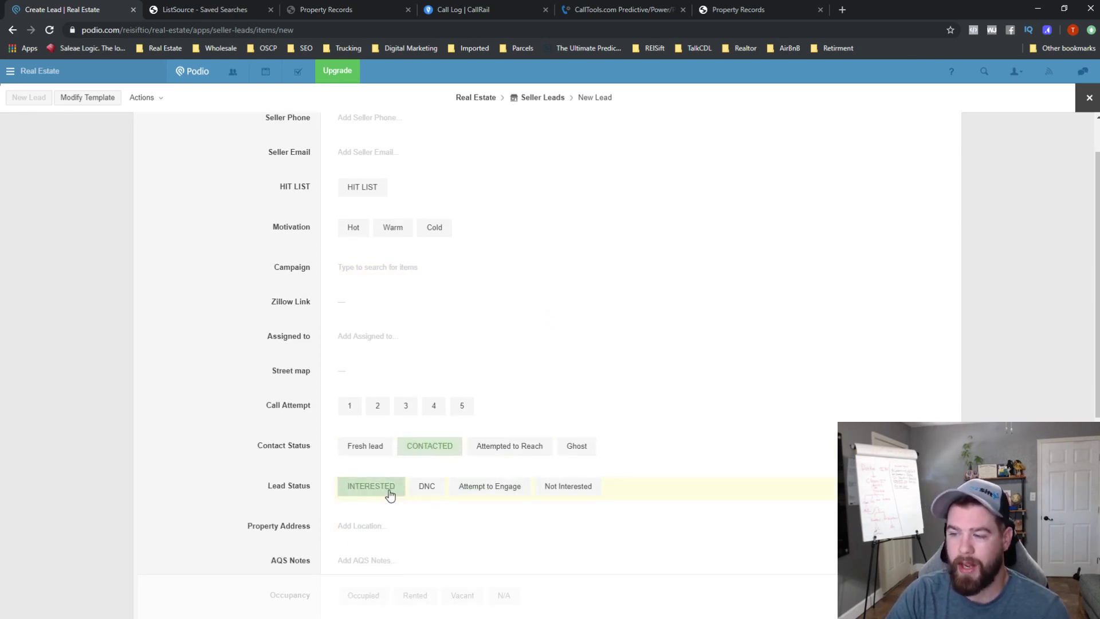
{"action": "scroll", "coordinate": [395, 500], "scroll_direction": "down", "scroll_amount": 1}
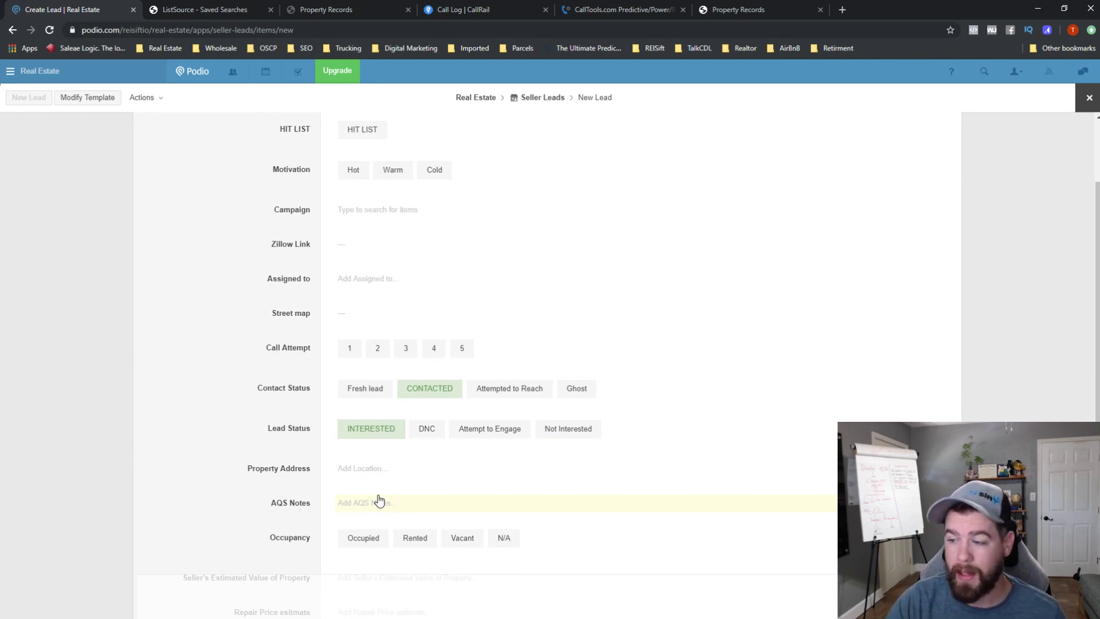
{"action": "scroll", "coordinate": [378, 501], "scroll_direction": "down", "scroll_amount": 1}
{"action": "left_click", "coordinate": [364, 484]}
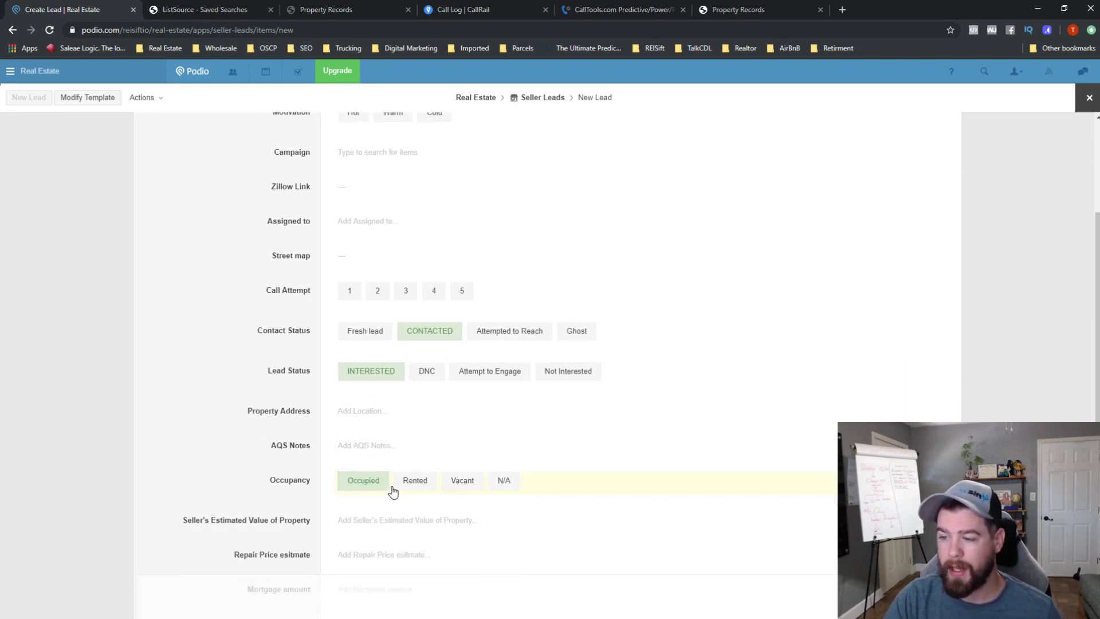
{"action": "scroll", "coordinate": [393, 492], "scroll_direction": "down", "scroll_amount": 1}
{"action": "left_click", "coordinate": [1089, 98]}
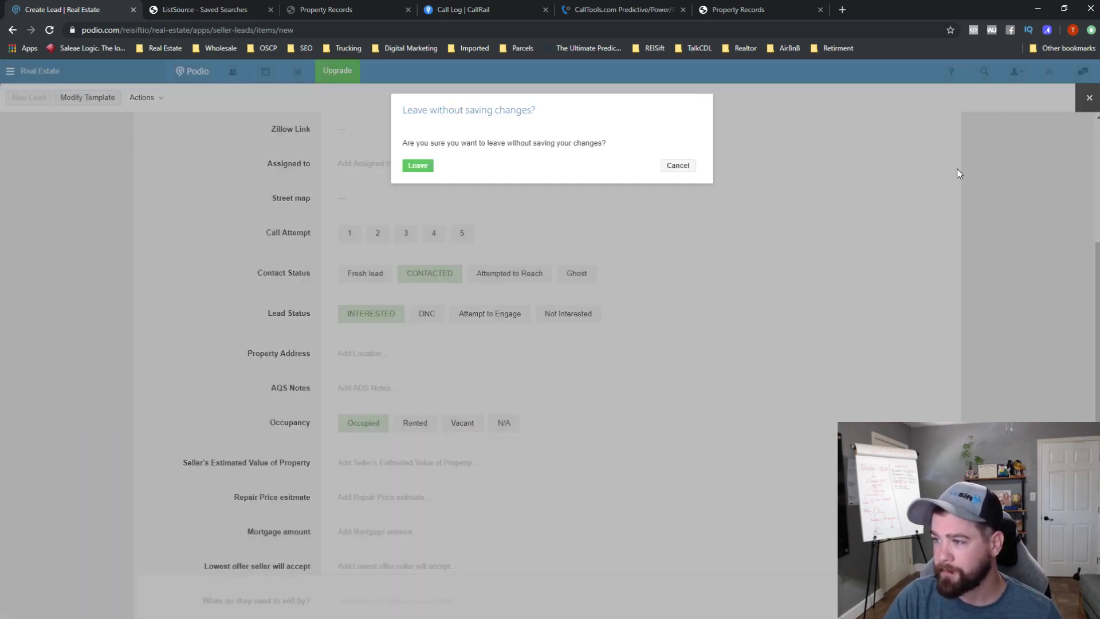
{"action": "left_click", "coordinate": [418, 166]}
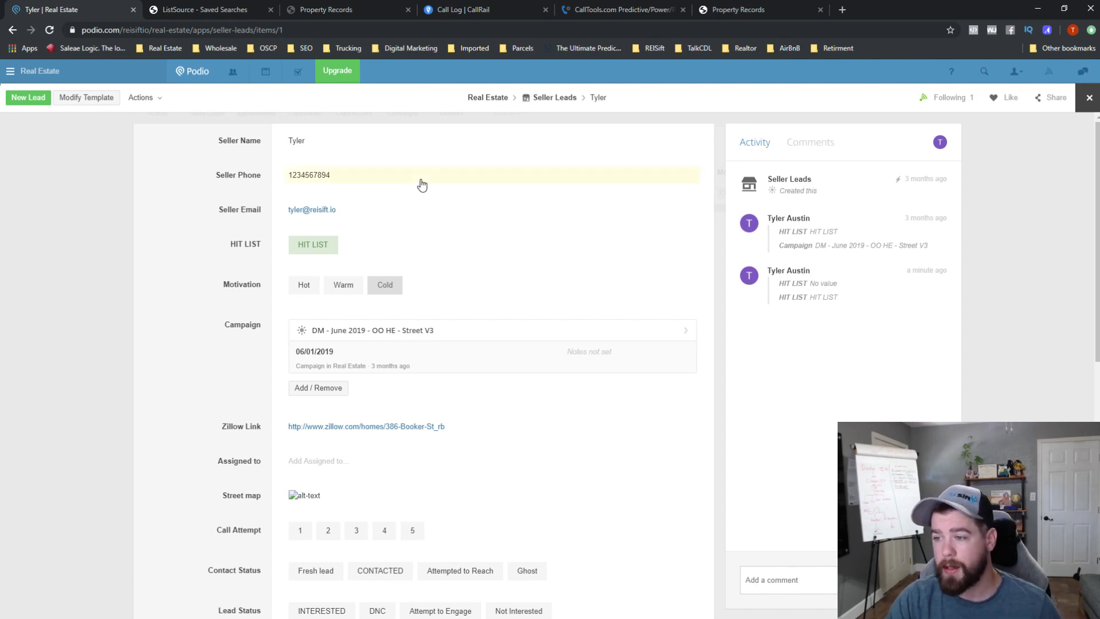
- Change the seller lead's Contact Status from Fresh lead to Attempted to Reach
{"action": "scroll", "coordinate": [325, 273], "scroll_direction": "down", "scroll_amount": 1}
{"action": "scroll", "coordinate": [325, 274], "scroll_direction": "down", "scroll_amount": 2}
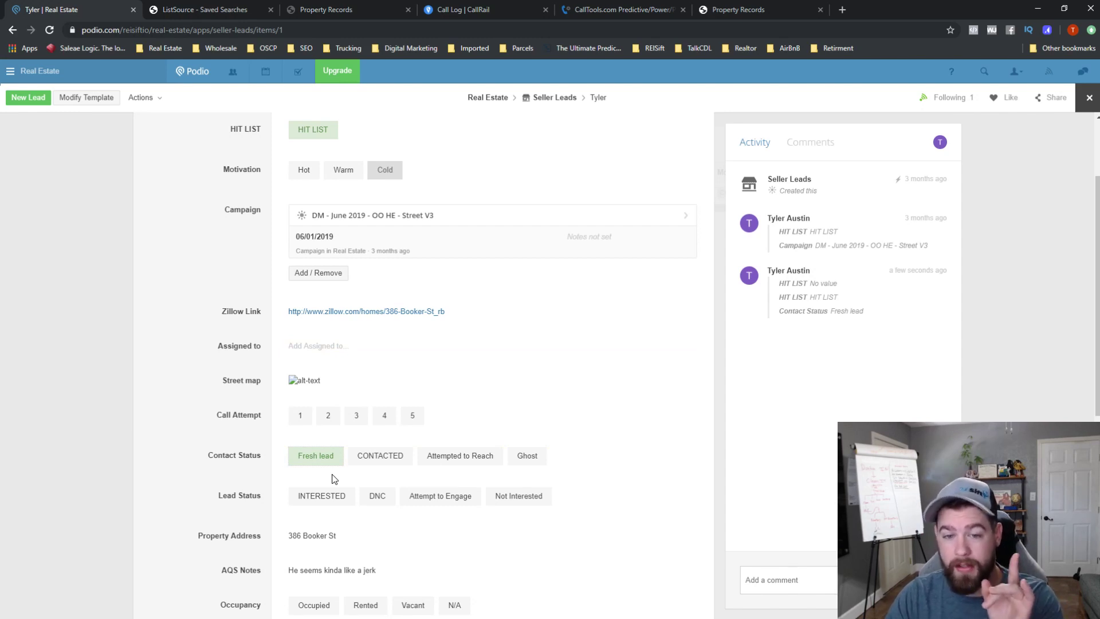
{"action": "left_click", "coordinate": [467, 456]}
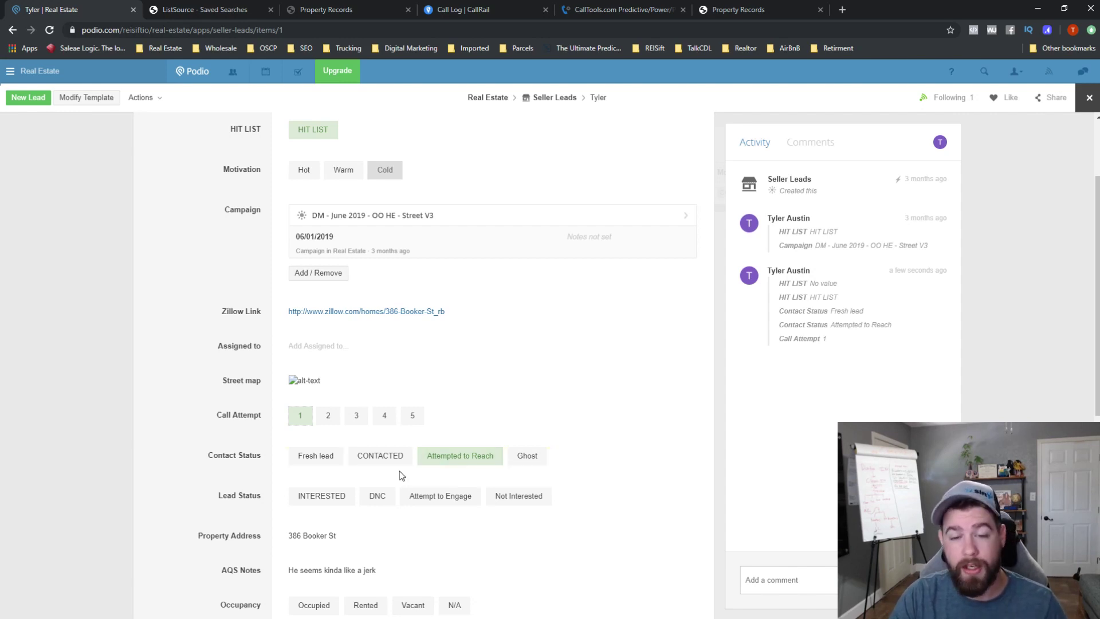
- Clear Call Attempt 1 and set Contact Status to CONTACTED and Lead Status to INTERESTED
{"action": "left_click", "coordinate": [383, 461]}
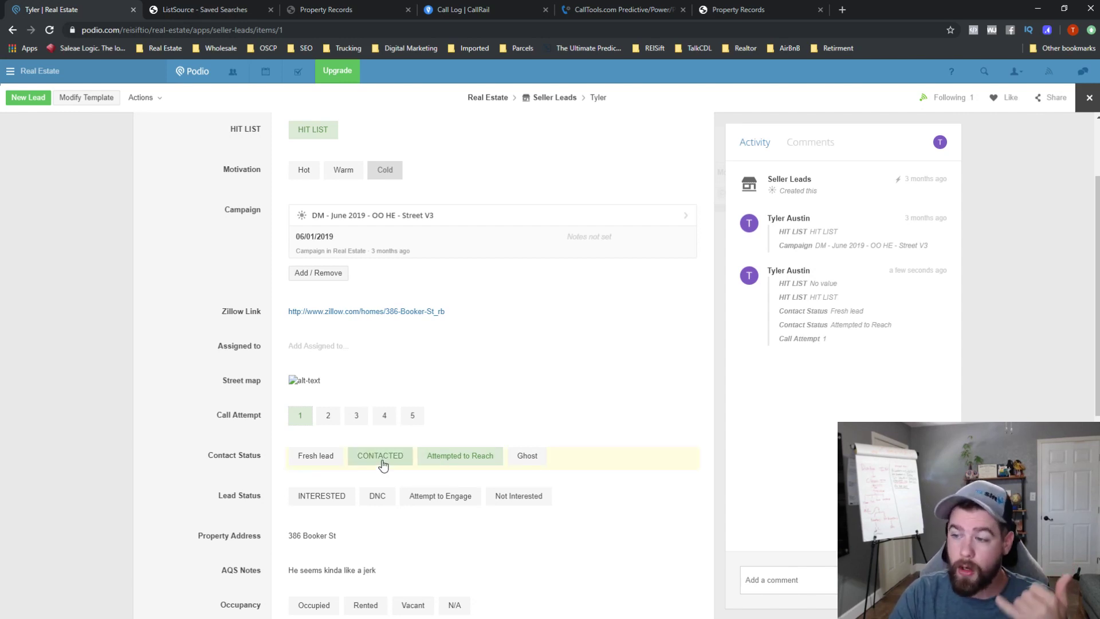
{"action": "left_click", "coordinate": [383, 462]}
{"action": "left_click", "coordinate": [472, 458]}
{"action": "left_click", "coordinate": [303, 415]}
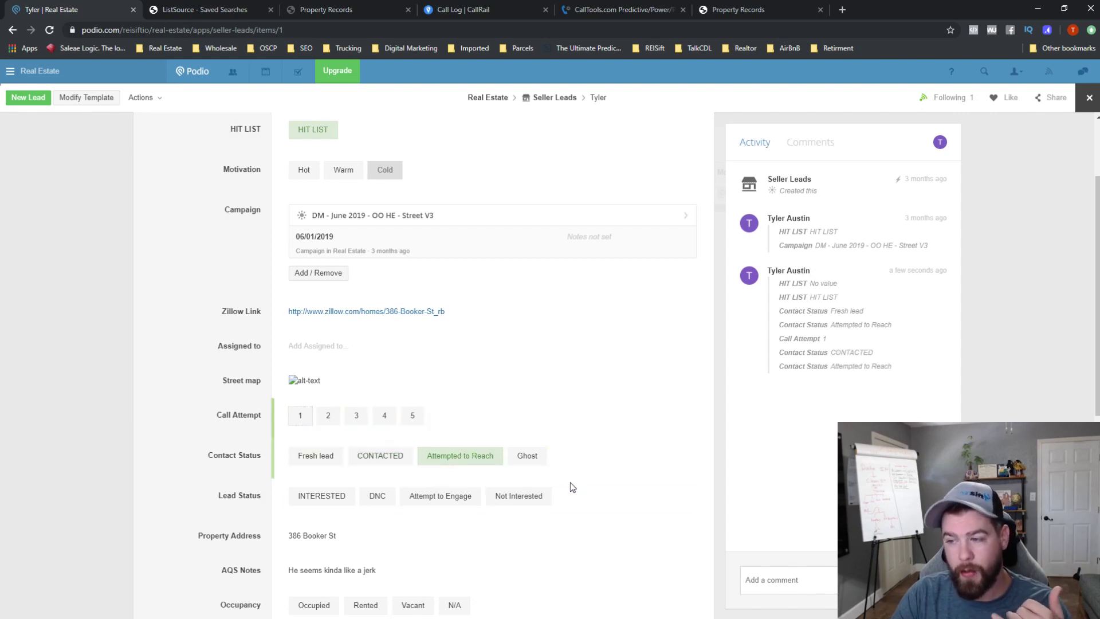
{"action": "left_click", "coordinate": [382, 461]}
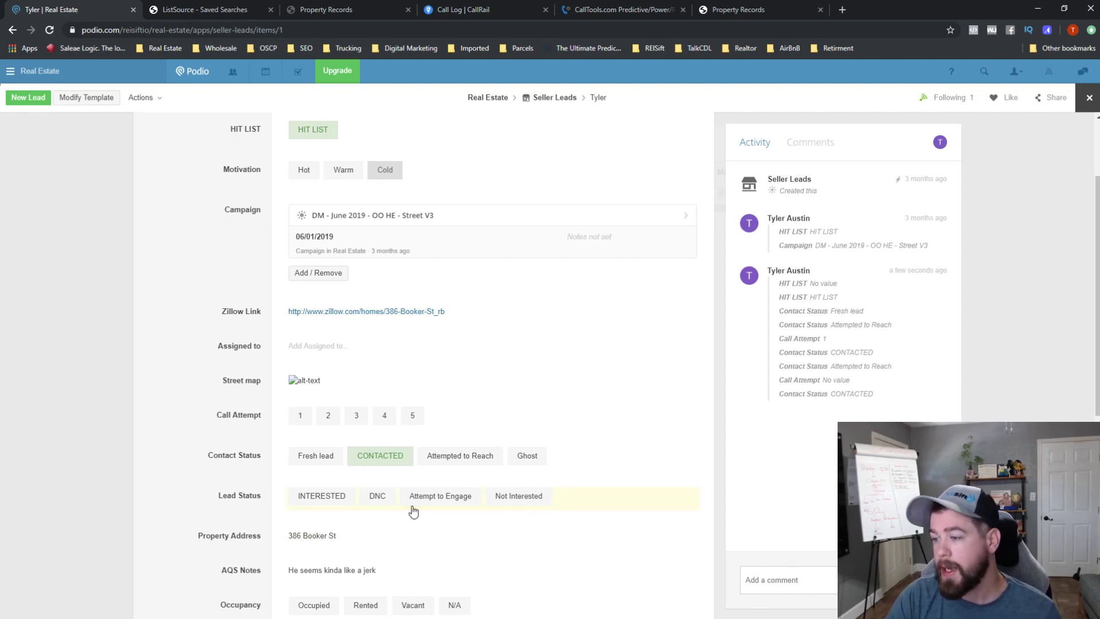
{"action": "left_click", "coordinate": [335, 496]}
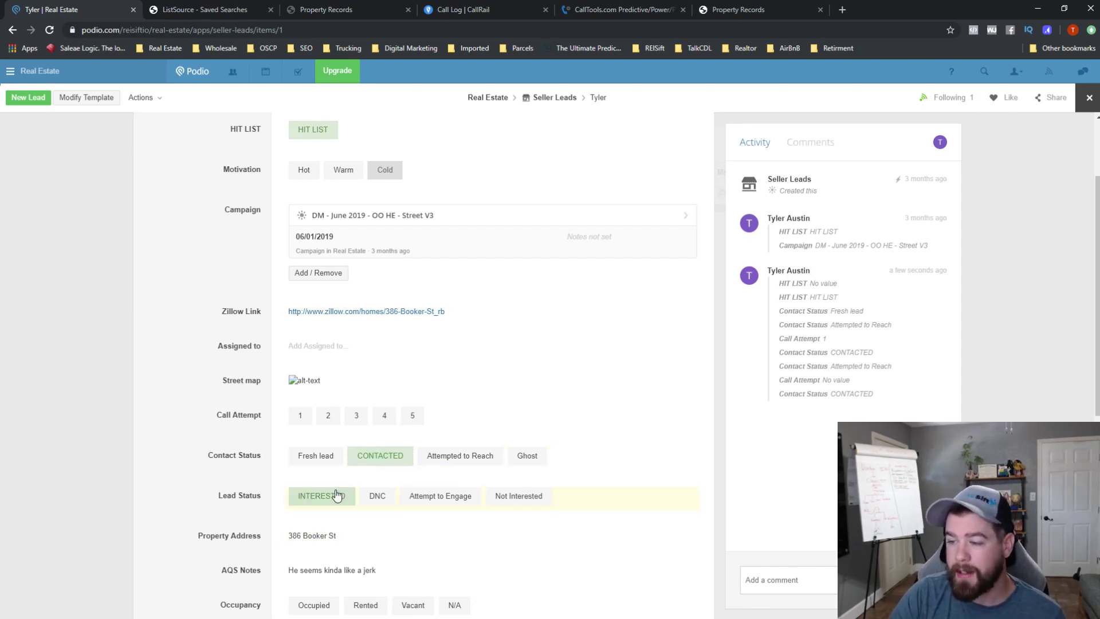
- Open the Seller Leads template in Modify Template mode
{"action": "scroll", "coordinate": [510, 504], "scroll_direction": "down", "scroll_amount": 3}
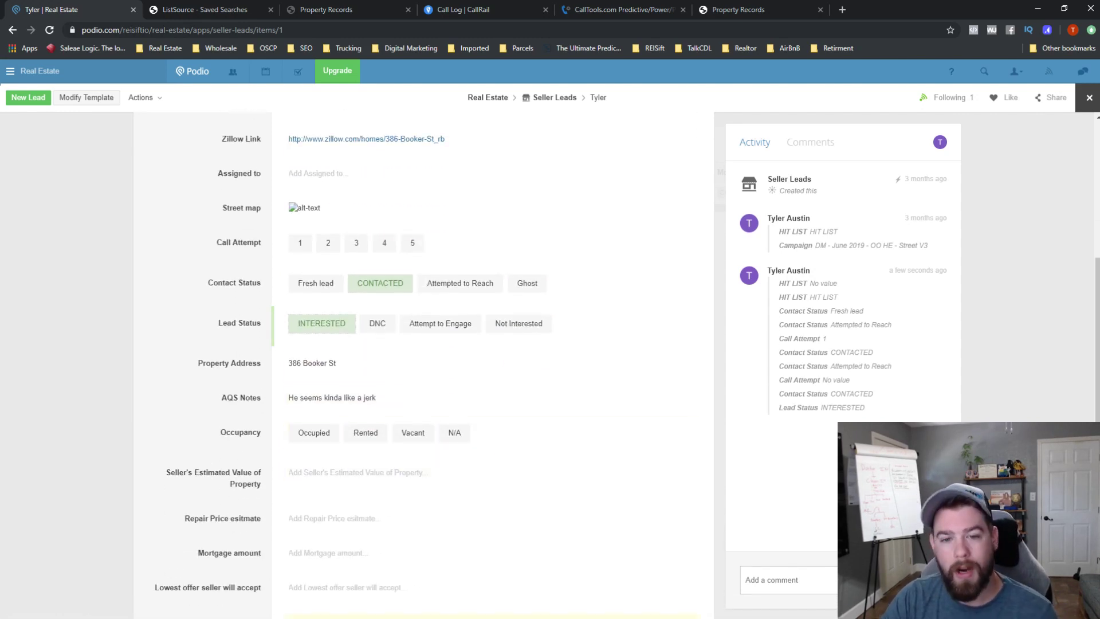
{"action": "scroll", "coordinate": [381, 561], "scroll_direction": "down", "scroll_amount": 4}
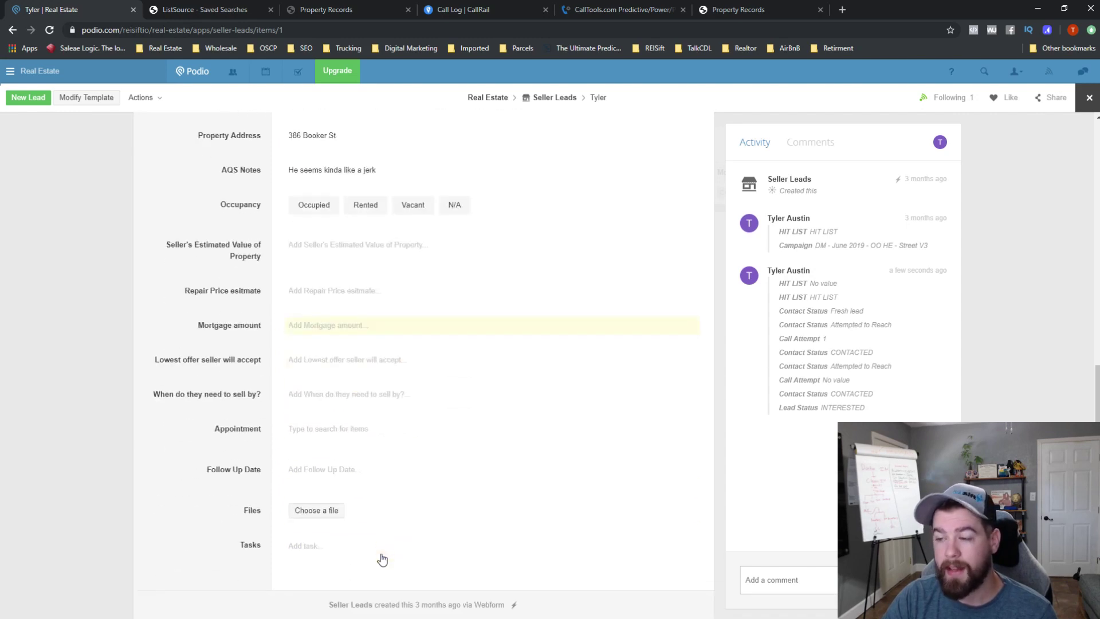
{"action": "scroll", "coordinate": [435, 241], "scroll_direction": "up", "scroll_amount": 4}
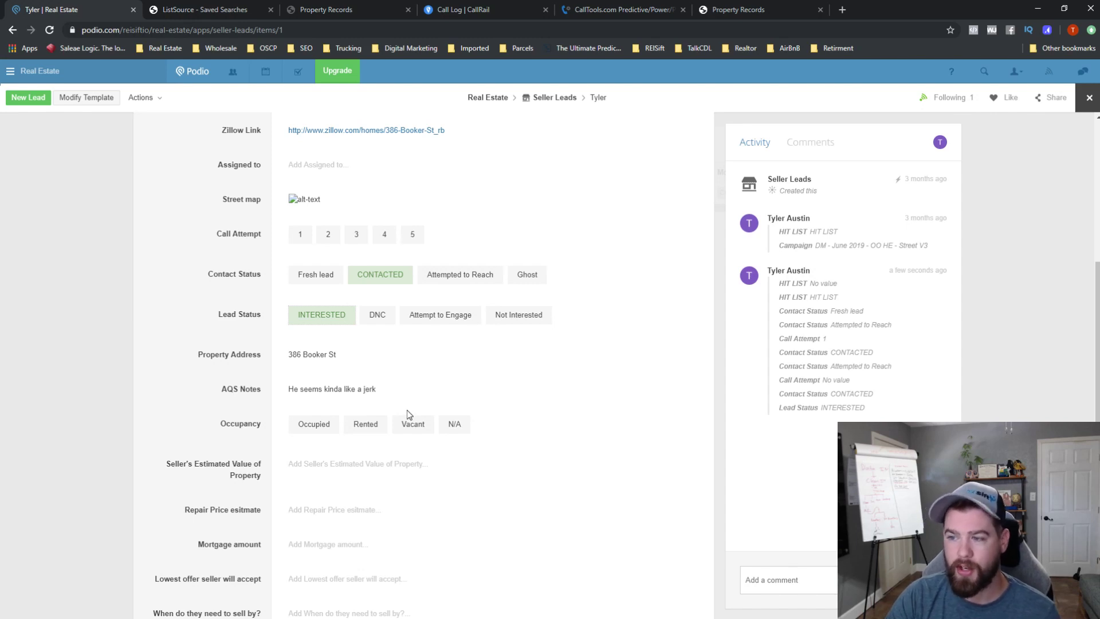
{"action": "left_click", "coordinate": [110, 102]}
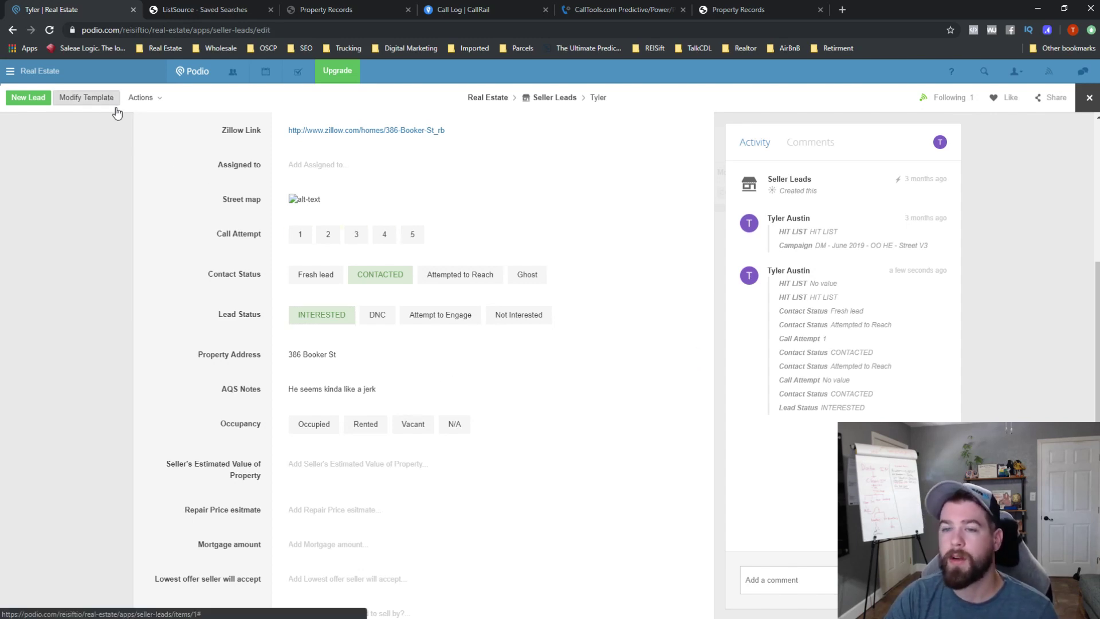
- Add 'Under Contract' as a new Lead Status option in the template
{"action": "scroll", "coordinate": [407, 328], "scroll_direction": "down", "scroll_amount": 4}
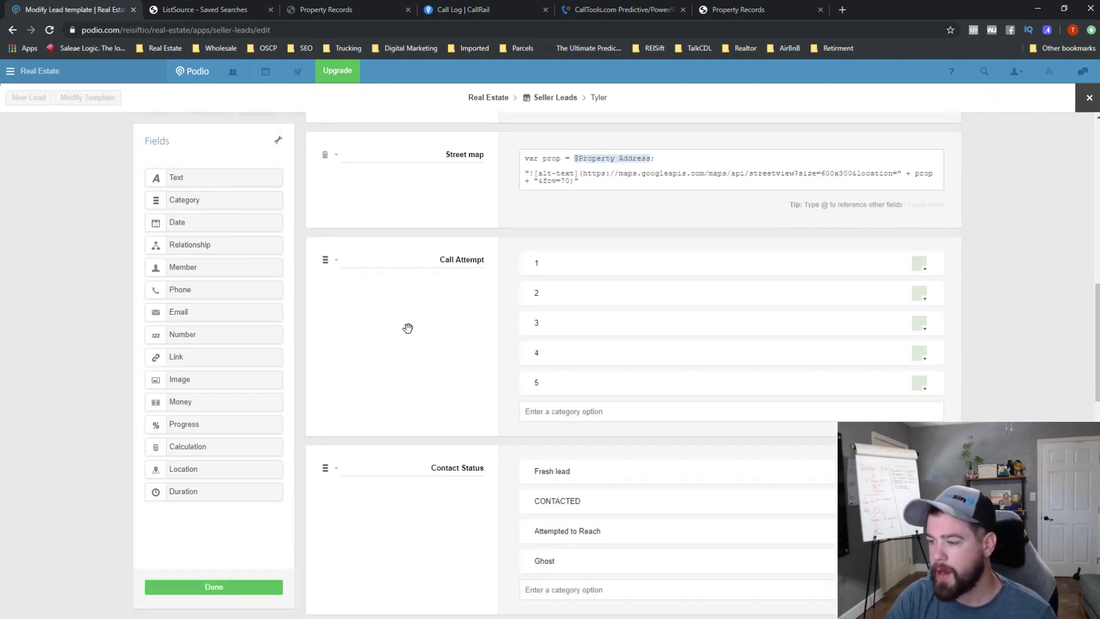
{"action": "scroll", "coordinate": [407, 328], "scroll_direction": "down", "scroll_amount": 3}
{"action": "scroll", "coordinate": [488, 445], "scroll_direction": "down", "scroll_amount": 1}
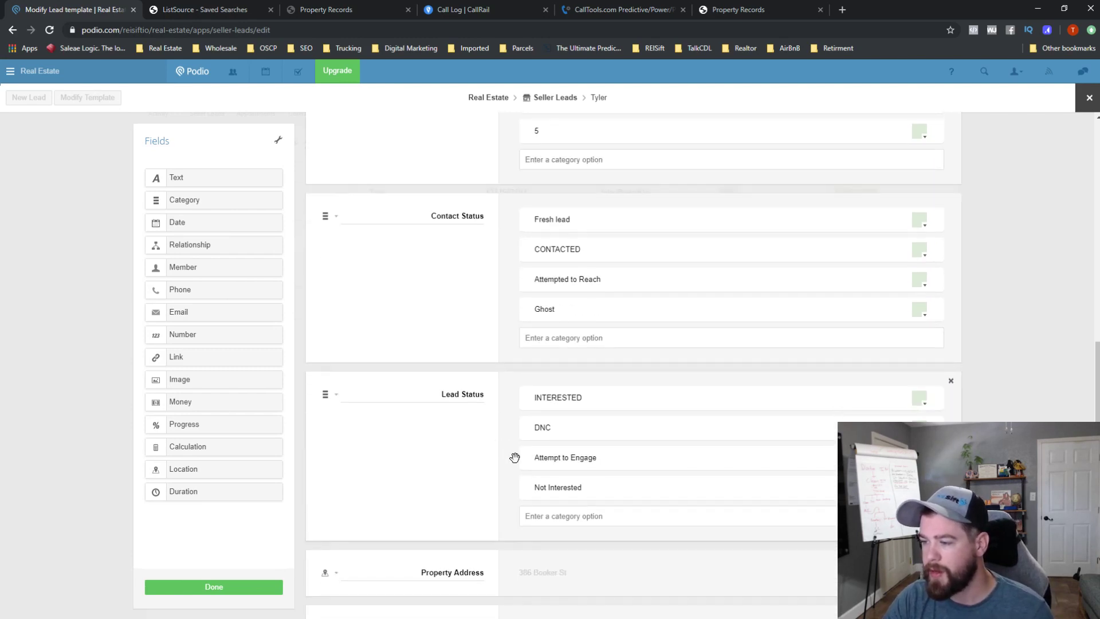
{"action": "scroll", "coordinate": [523, 403], "scroll_direction": "up", "scroll_amount": 1}
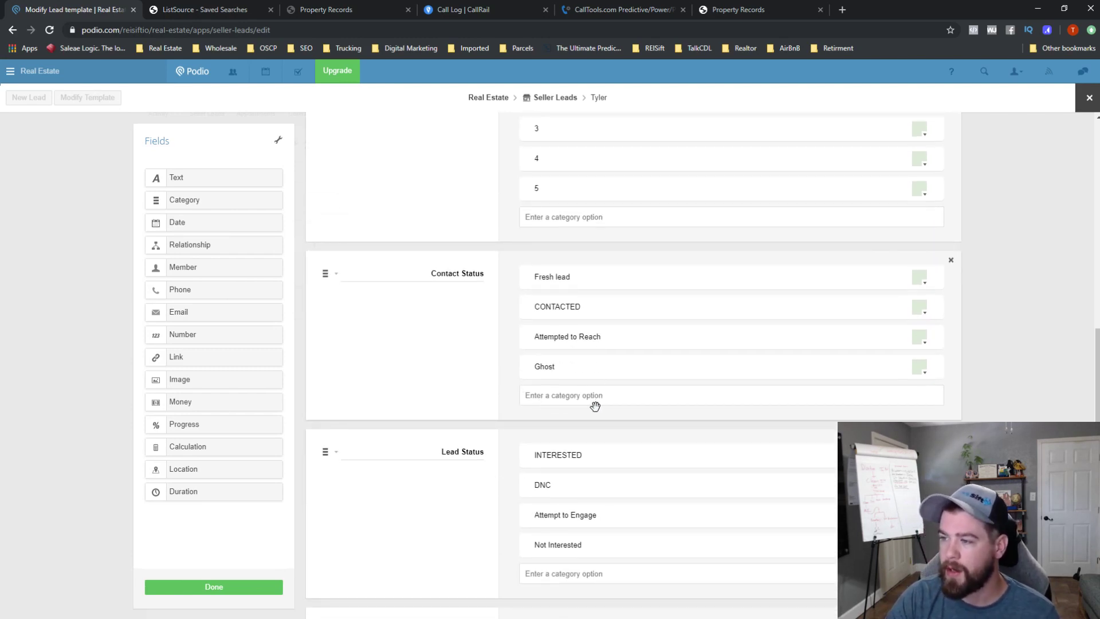
{"action": "scroll", "coordinate": [604, 481], "scroll_direction": "down", "scroll_amount": 2}
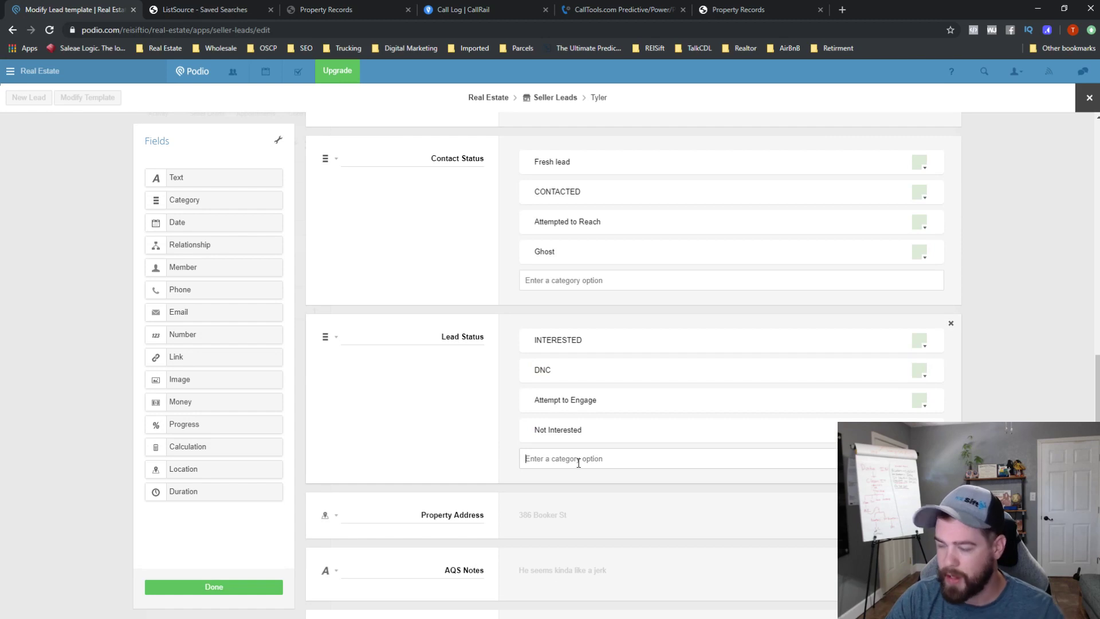
{"action": "left_click", "coordinate": [578, 463]}
{"action": "type", "text": "Under Co"}
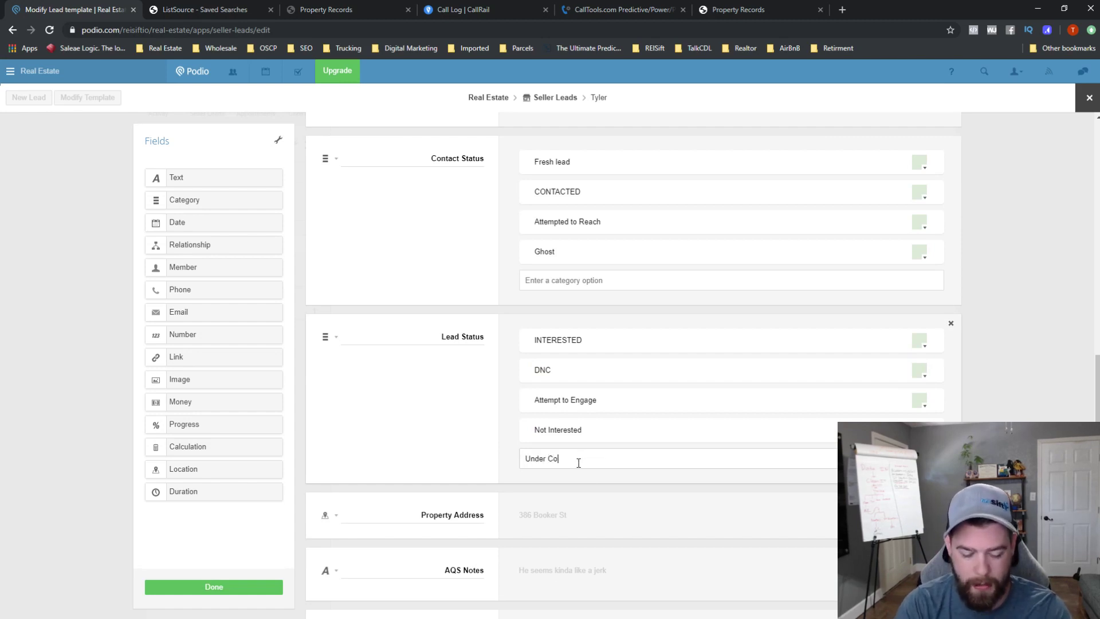
{"action": "type", "text": "ntract"}
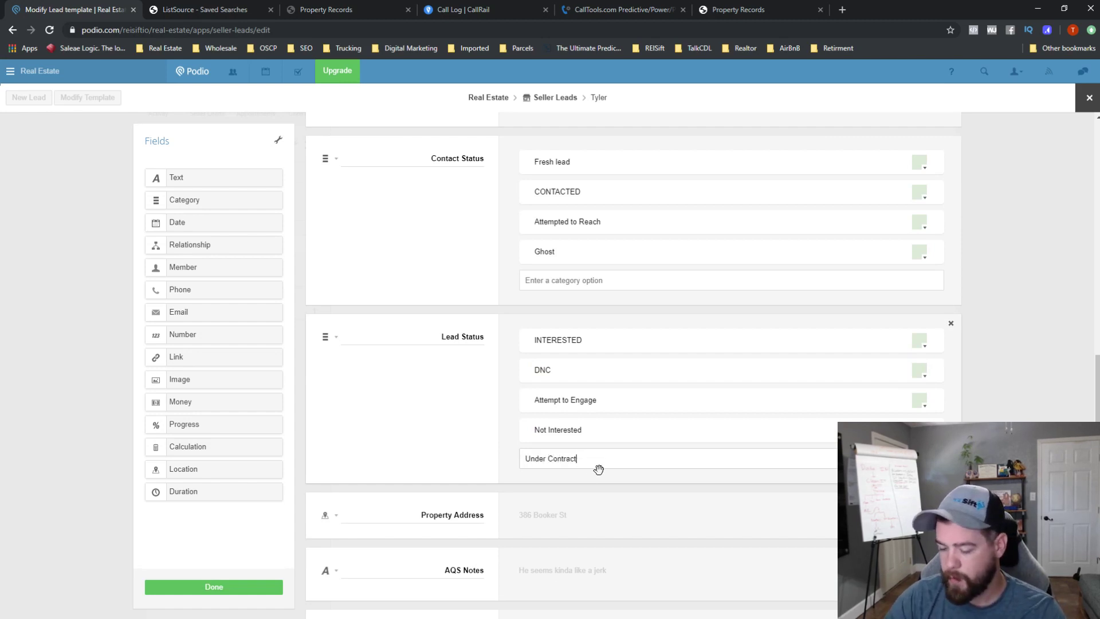
{"action": "key", "text": "Return"}
- Review the template fields and save it with Done, returning to the seller lead
{"action": "scroll", "coordinate": [498, 451], "scroll_direction": "up", "scroll_amount": 6}
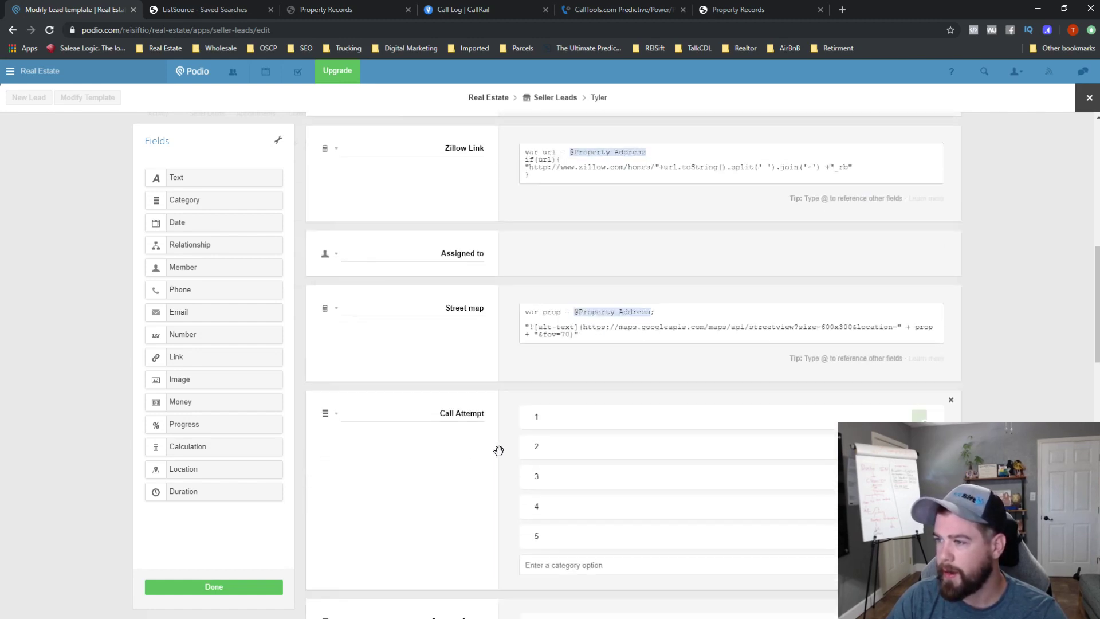
{"action": "scroll", "coordinate": [499, 451], "scroll_direction": "down", "scroll_amount": 11}
{"action": "scroll", "coordinate": [498, 451], "scroll_direction": "down", "scroll_amount": 2}
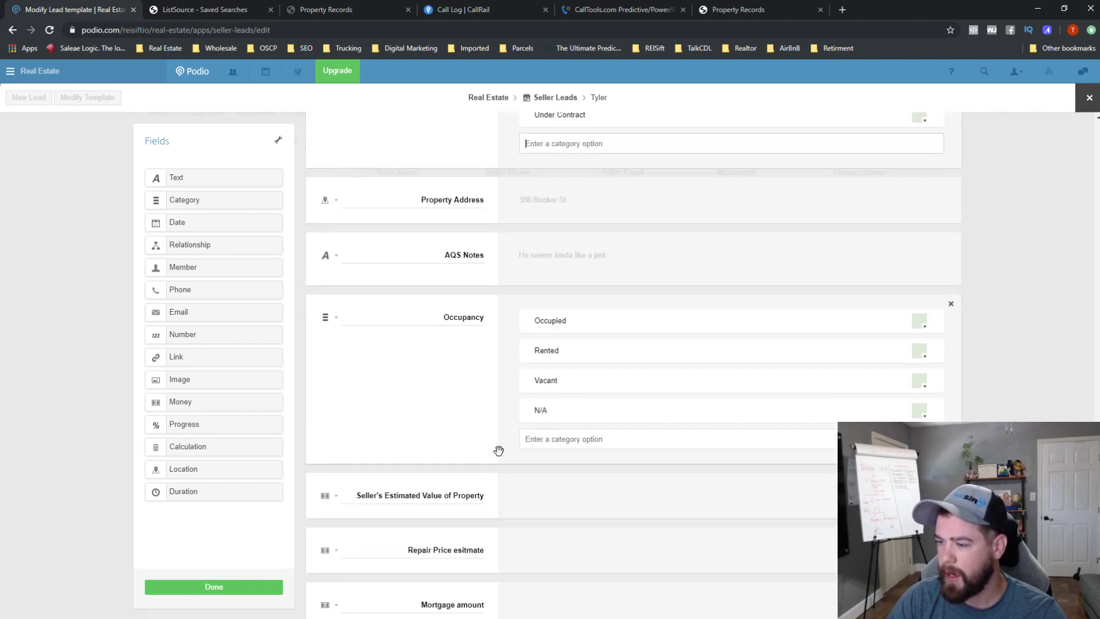
{"action": "scroll", "coordinate": [509, 466], "scroll_direction": "up", "scroll_amount": 2}
{"action": "scroll", "coordinate": [507, 462], "scroll_direction": "down", "scroll_amount": 5}
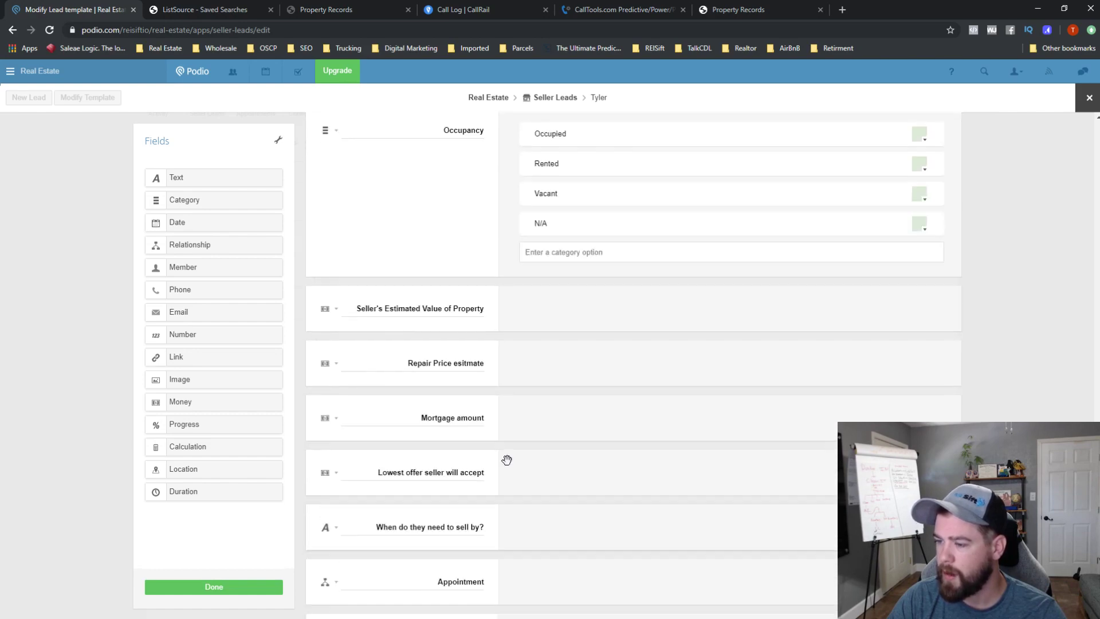
{"action": "scroll", "coordinate": [510, 464], "scroll_direction": "up", "scroll_amount": 20}
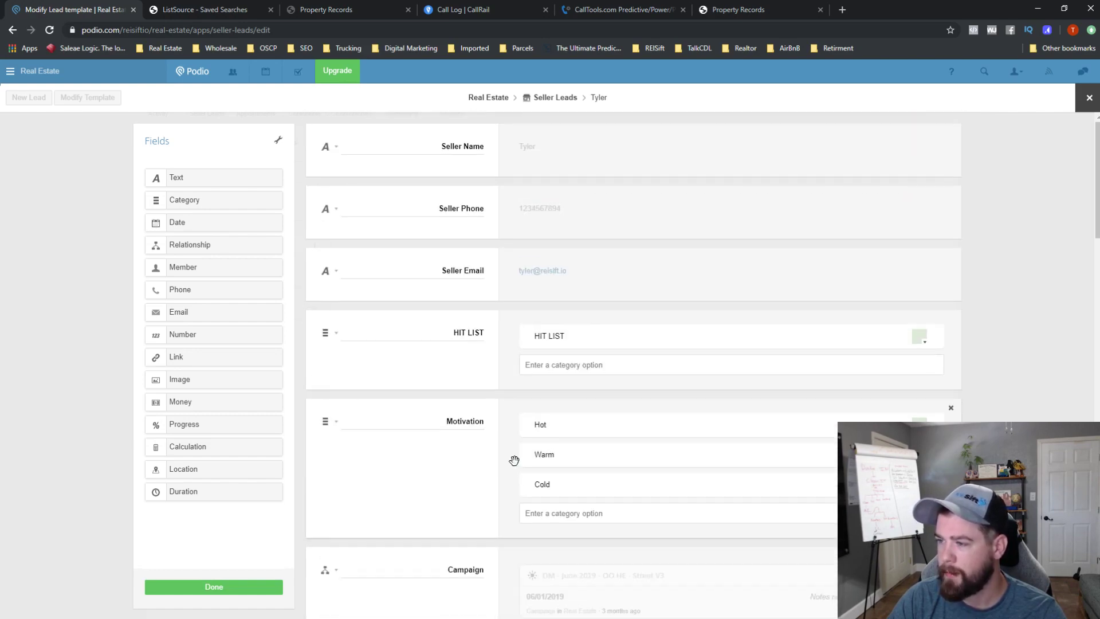
{"action": "scroll", "coordinate": [519, 464], "scroll_direction": "down", "scroll_amount": 10}
{"action": "scroll", "coordinate": [458, 395], "scroll_direction": "down", "scroll_amount": 1}
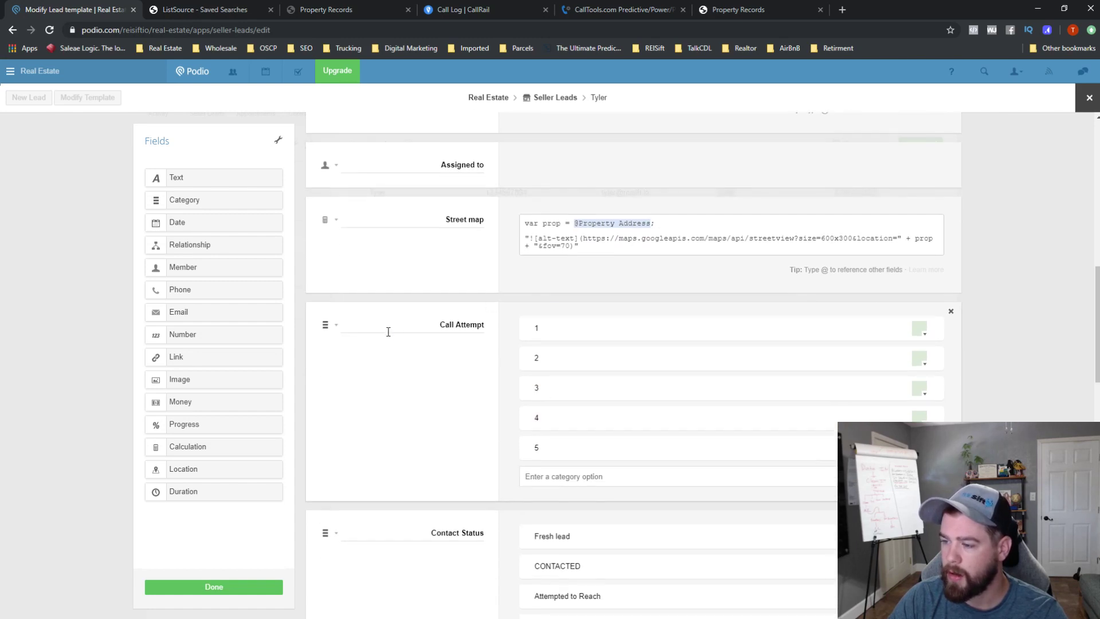
{"action": "scroll", "coordinate": [464, 367], "scroll_direction": "down", "scroll_amount": 2}
{"action": "scroll", "coordinate": [479, 404], "scroll_direction": "down", "scroll_amount": 2}
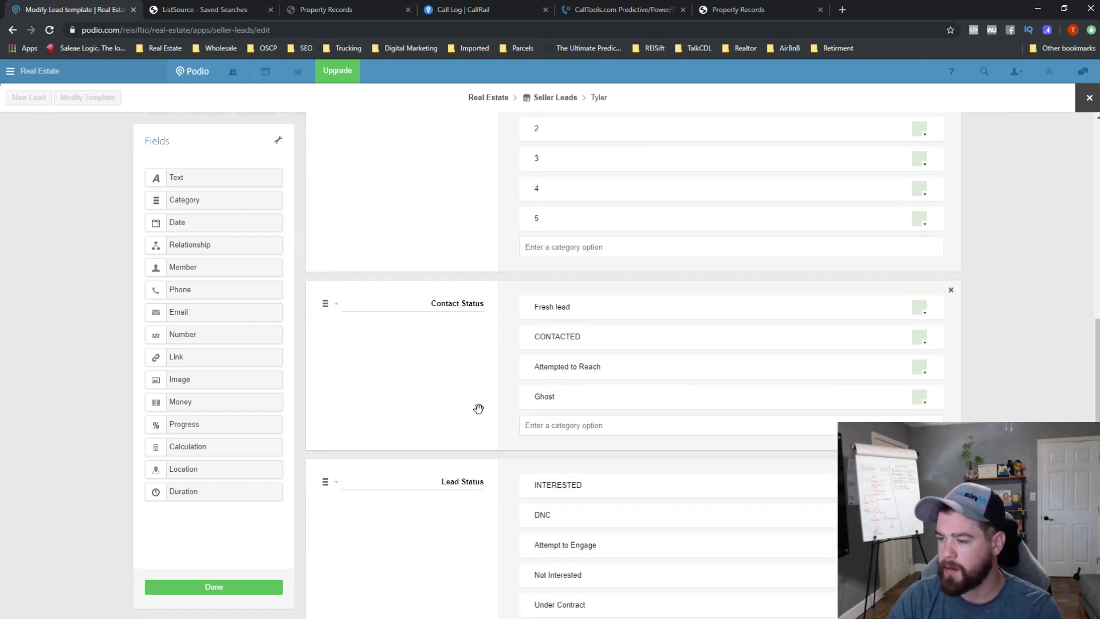
{"action": "scroll", "coordinate": [488, 443], "scroll_direction": "down", "scroll_amount": 2}
{"action": "scroll", "coordinate": [488, 442], "scroll_direction": "down", "scroll_amount": 2}
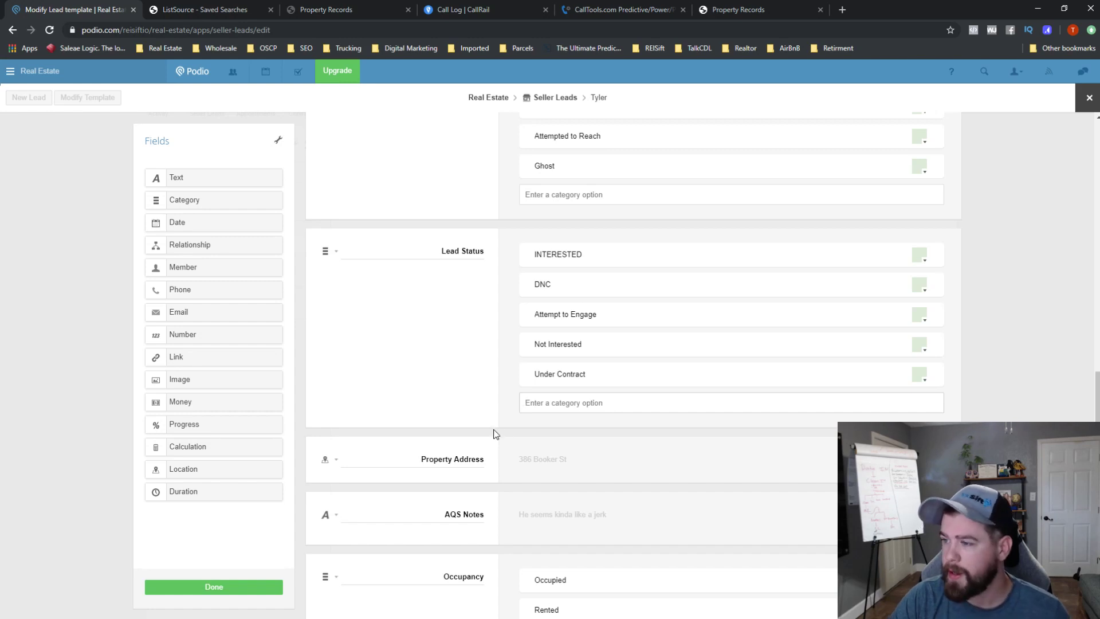
{"action": "scroll", "coordinate": [582, 413], "scroll_direction": "up", "scroll_amount": 2}
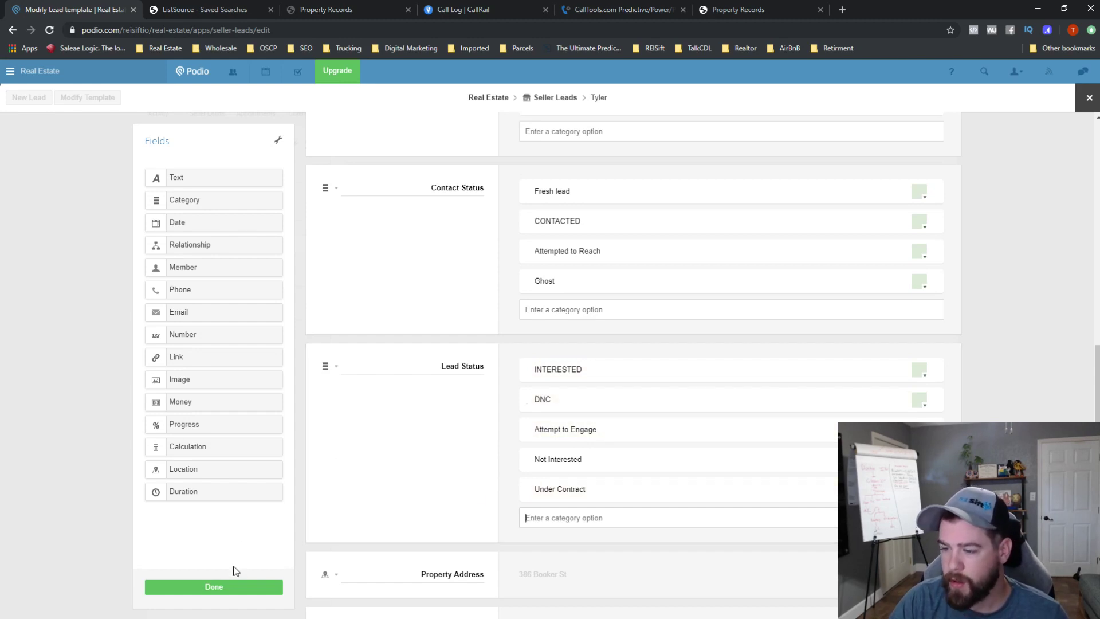
{"action": "left_click", "coordinate": [230, 587]}
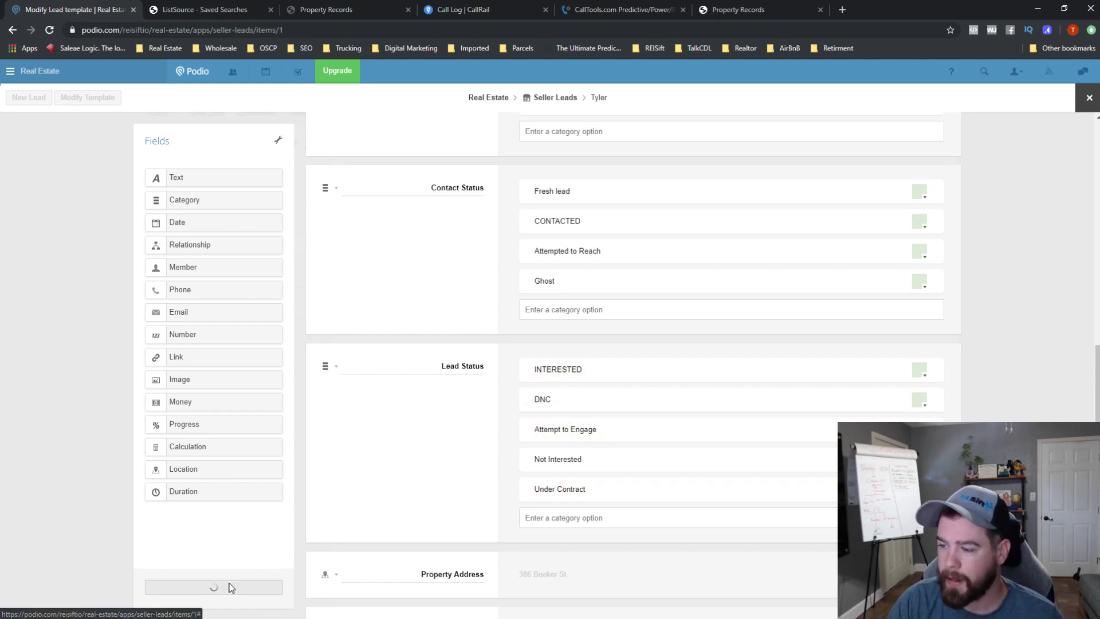
- Set the seller lead's Lead Status to Under Contract
{"action": "scroll", "coordinate": [384, 396], "scroll_direction": "down", "scroll_amount": 10}
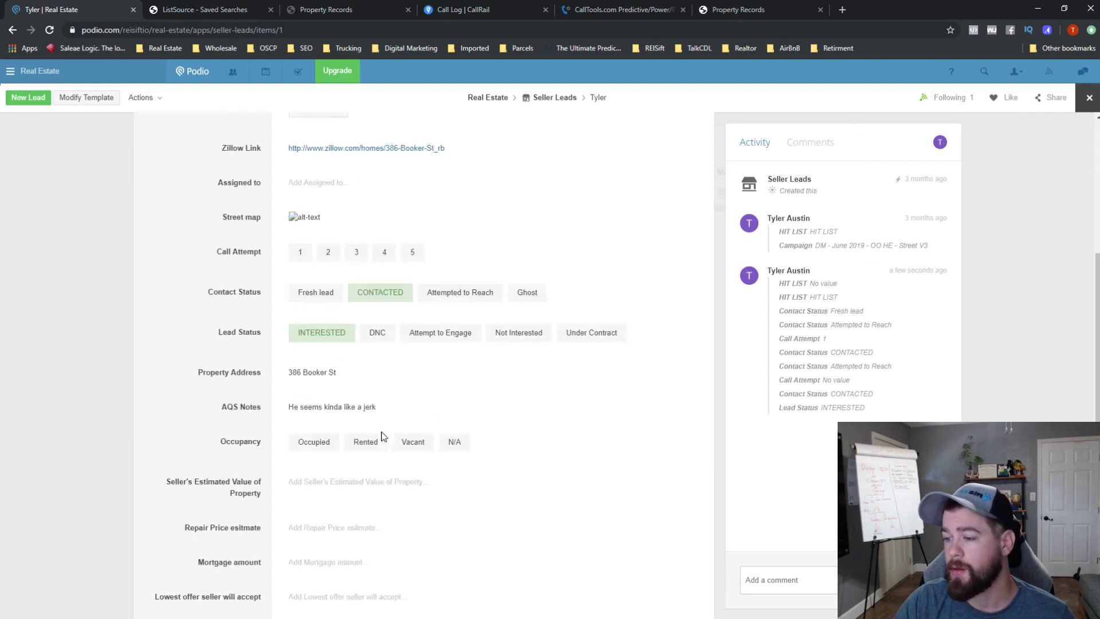
{"action": "scroll", "coordinate": [384, 396], "scroll_direction": "up", "scroll_amount": 4}
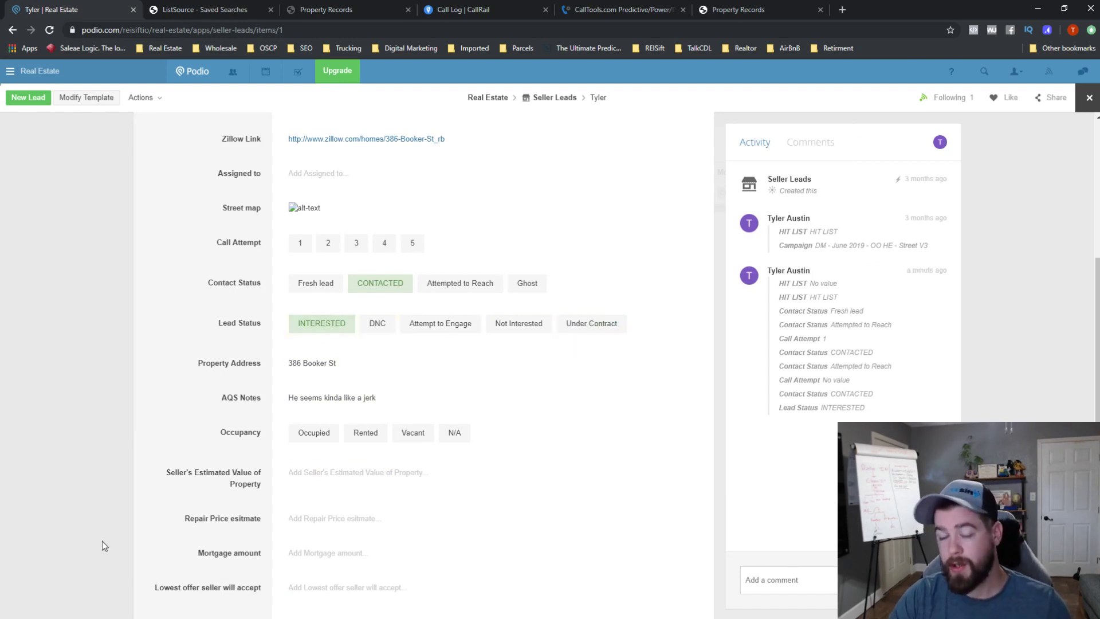
{"action": "left_click", "coordinate": [597, 323]}
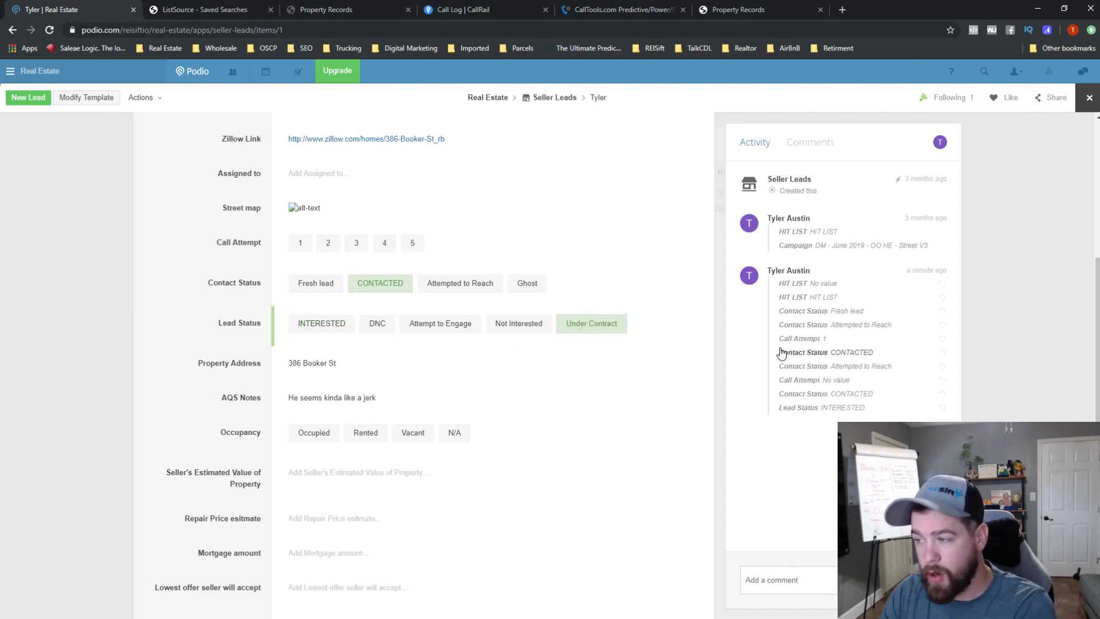
- Start a comment on the lead beginning with '@'
{"action": "left_click", "coordinate": [802, 580]}
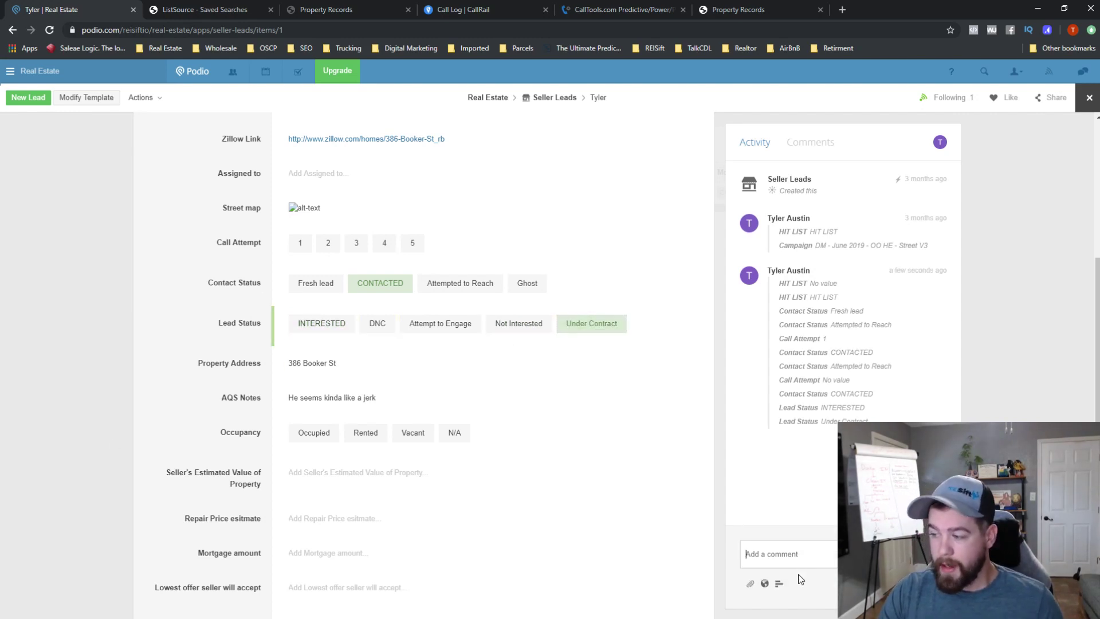
{"action": "type", "text": "@"}
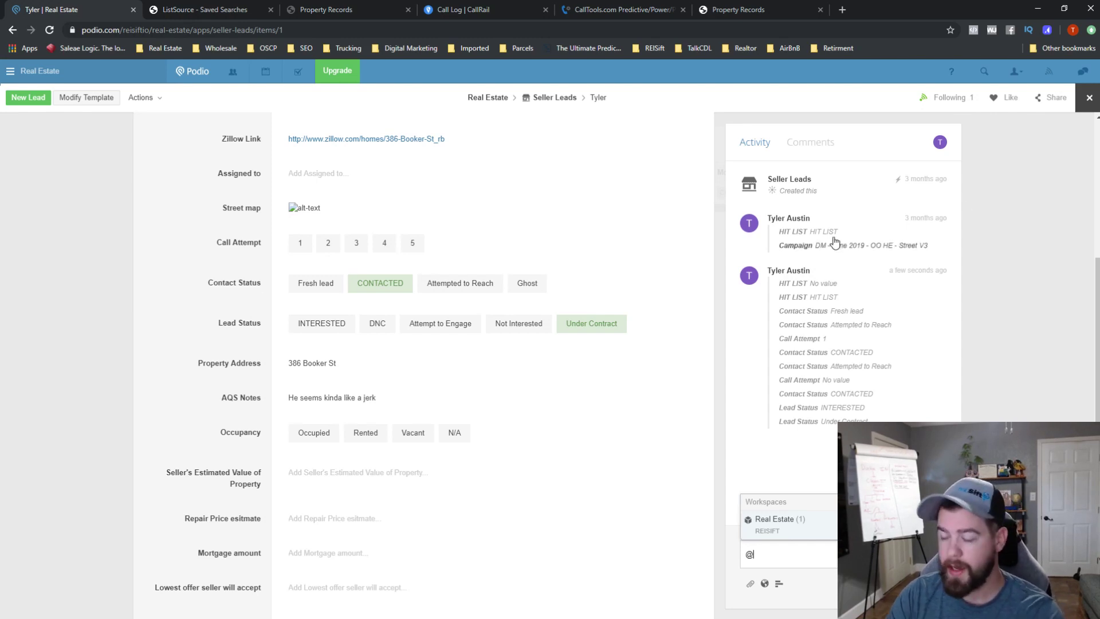
{"action": "scroll", "coordinate": [302, 282], "scroll_direction": "down", "scroll_amount": 4}
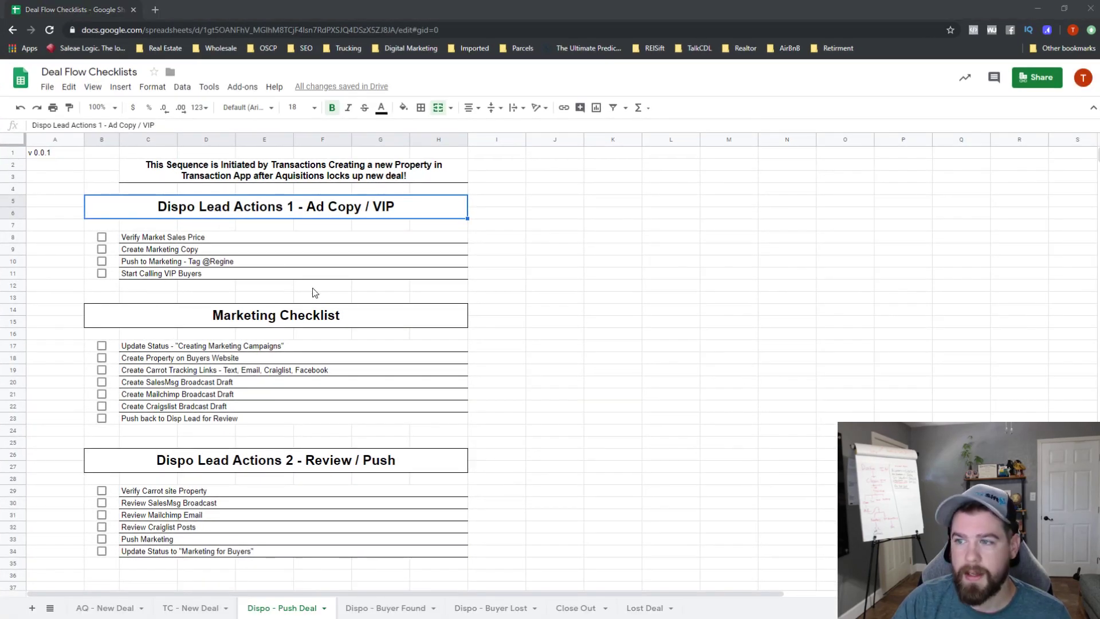
- Look over the Dispo - Push Deal checklist items, then switch to the TC - New Deal sheet
{"action": "left_click", "coordinate": [314, 266]}
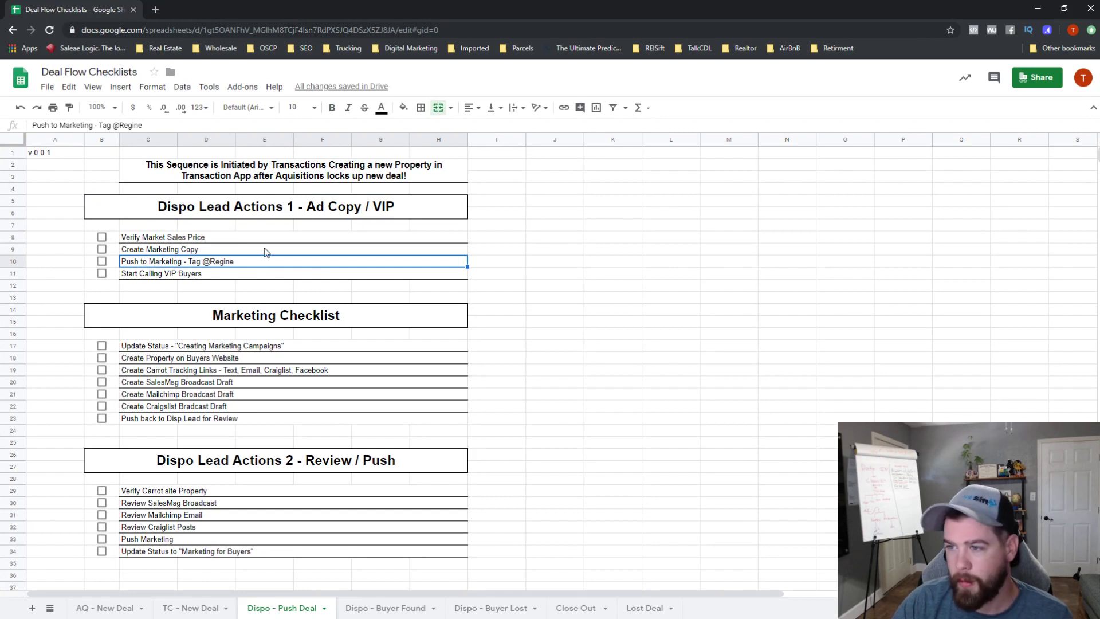
{"action": "left_click", "coordinate": [243, 211]}
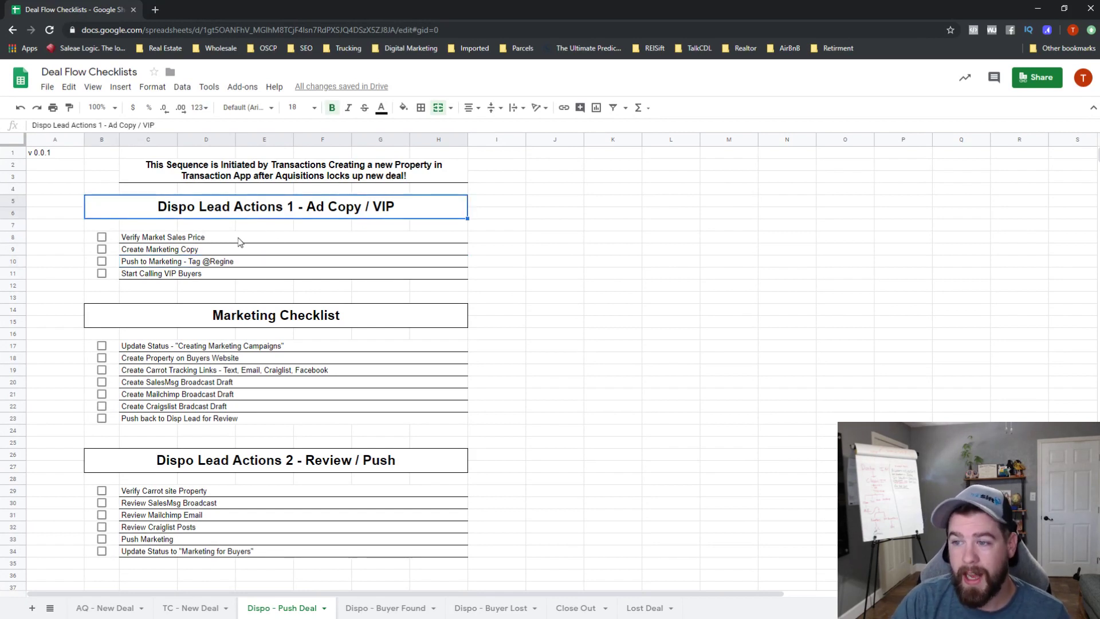
{"action": "left_click", "coordinate": [194, 240]}
{"action": "scroll", "coordinate": [270, 218], "scroll_direction": "down", "scroll_amount": 1}
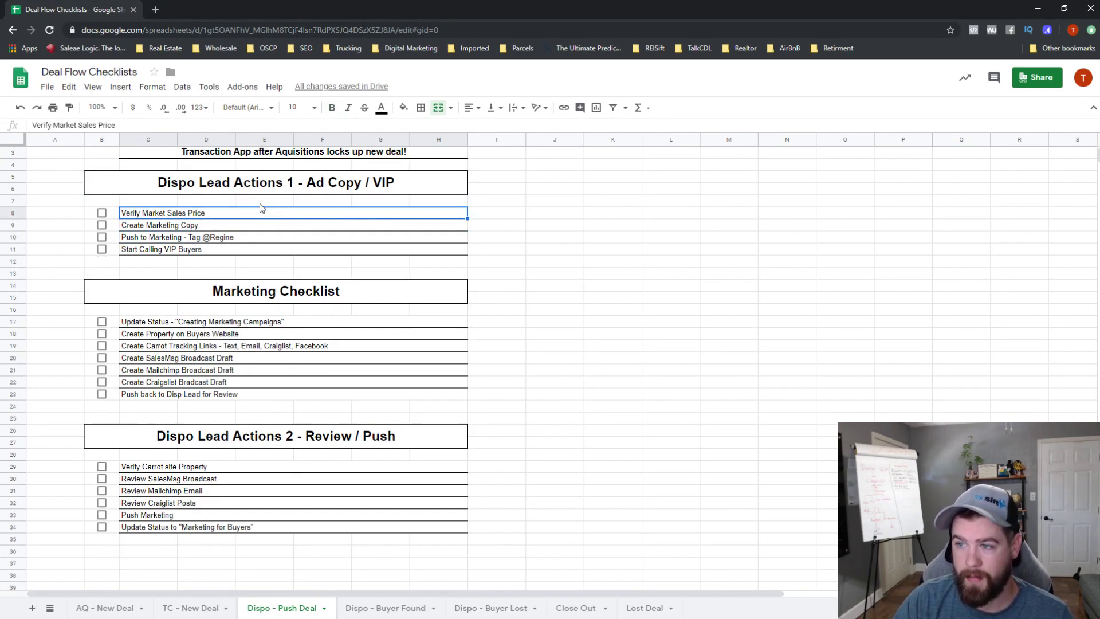
{"action": "scroll", "coordinate": [260, 204], "scroll_direction": "up", "scroll_amount": 1}
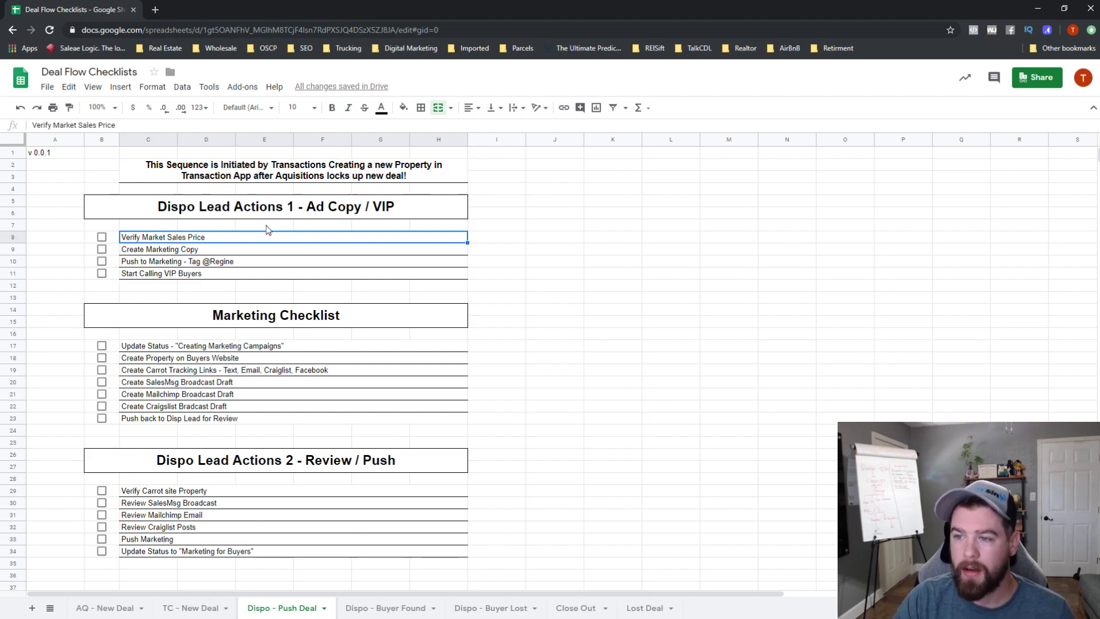
{"action": "left_click", "coordinate": [199, 248]}
{"action": "left_click", "coordinate": [189, 241]}
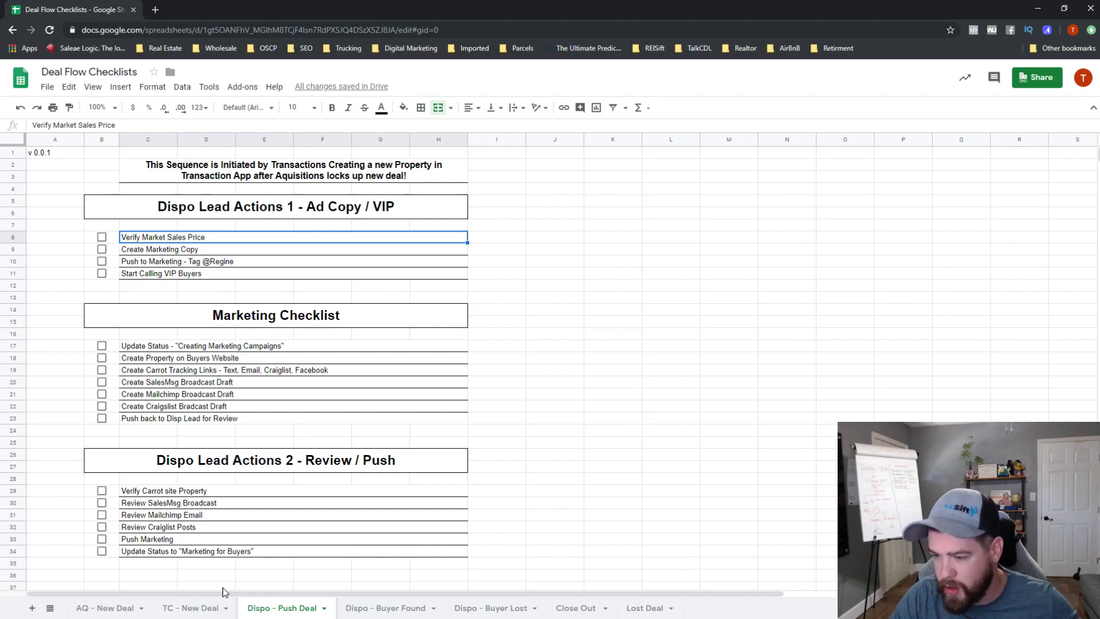
{"action": "left_click", "coordinate": [190, 607]}
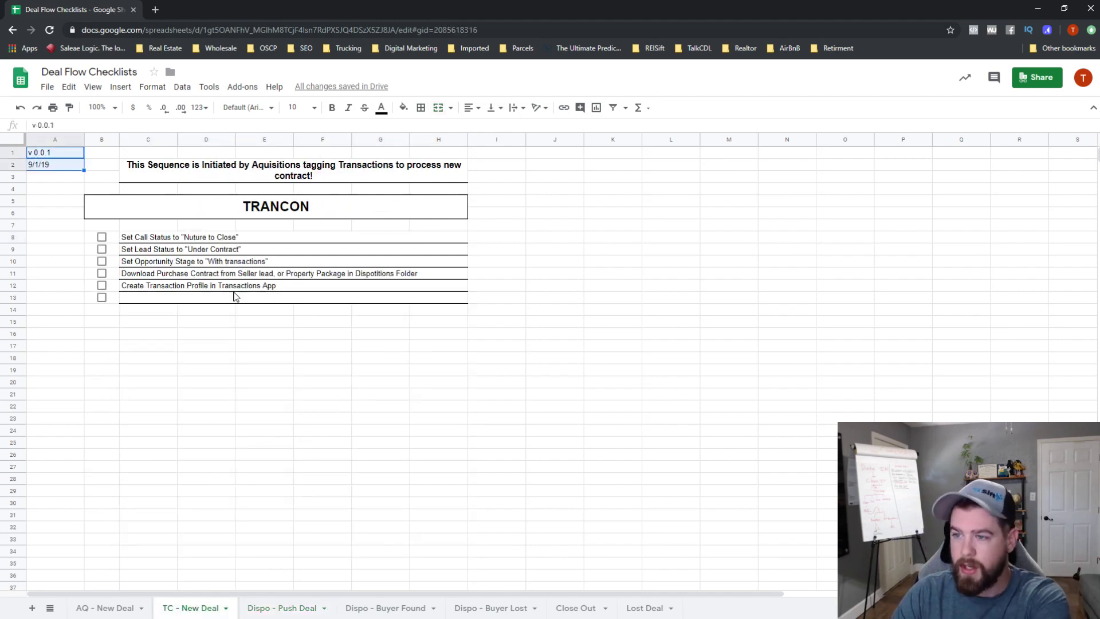
- Check the first TRANCON item, then the AQ - New Deal items and Dispo - Push Deal sheet
{"action": "left_click", "coordinate": [216, 236]}
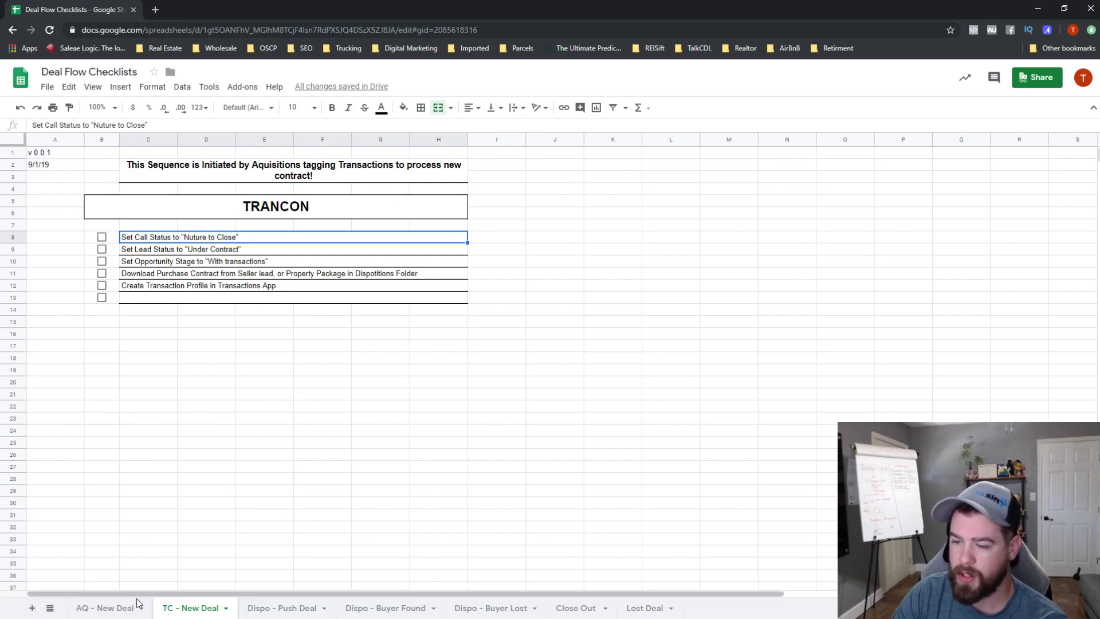
{"action": "left_click", "coordinate": [113, 609]}
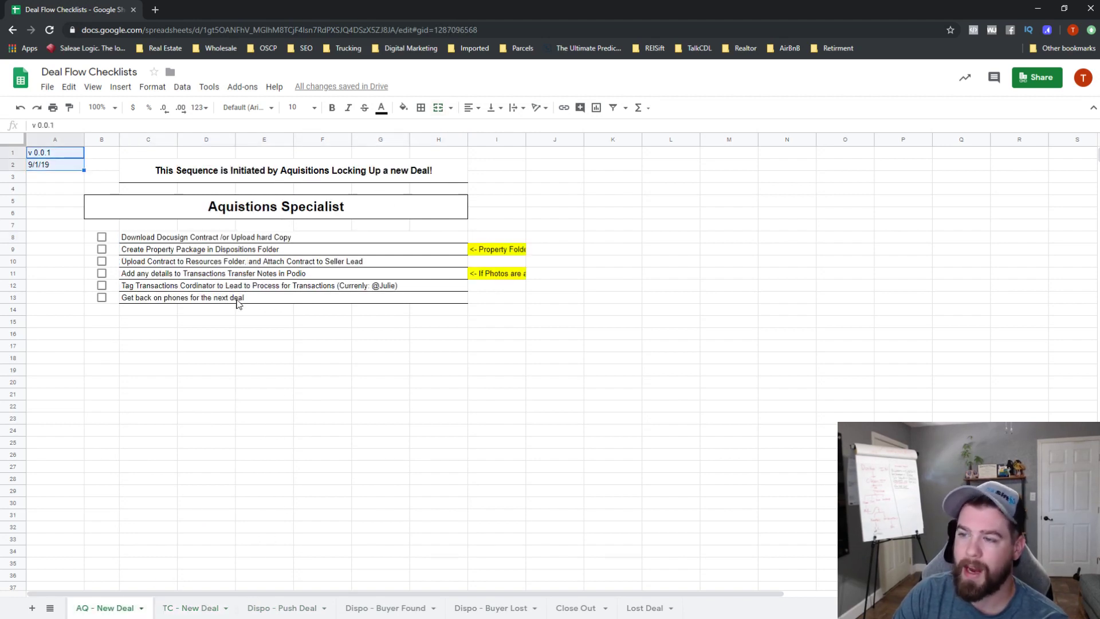
{"action": "left_click", "coordinate": [227, 240]}
{"action": "left_click", "coordinate": [235, 251]}
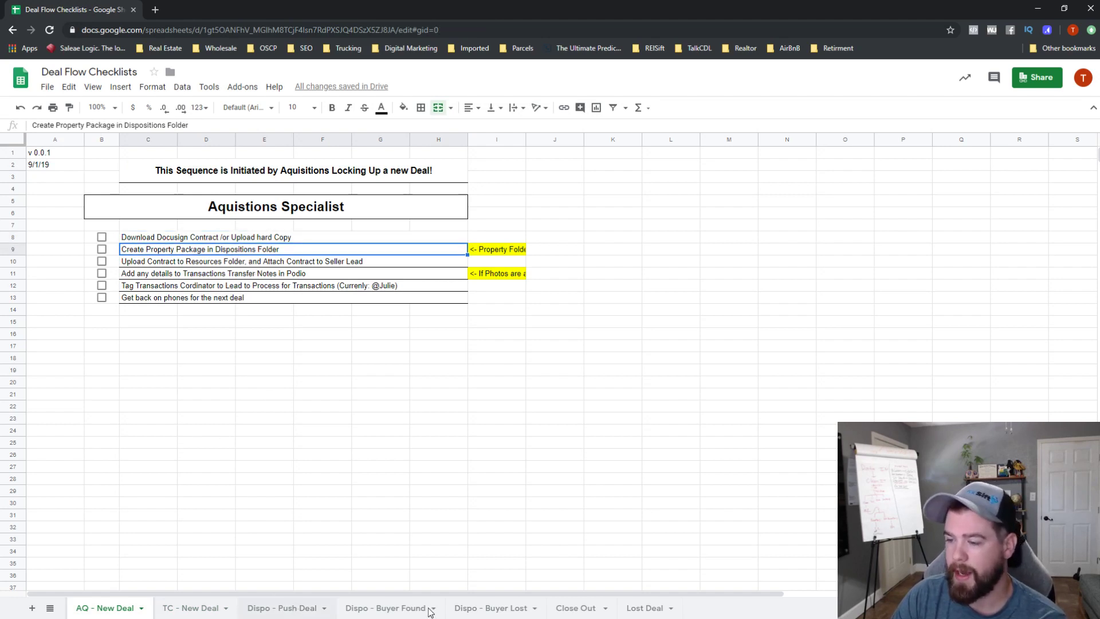
{"action": "left_click", "coordinate": [293, 607]}
{"action": "scroll", "coordinate": [241, 357], "scroll_direction": "down", "scroll_amount": 1}
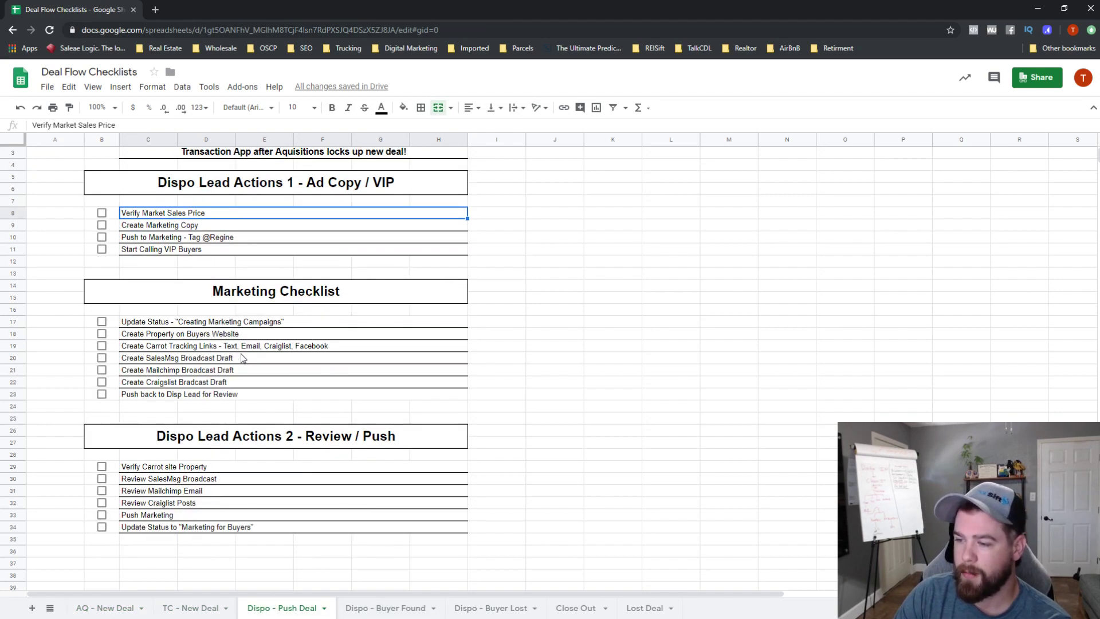
- Step through TC - New Deal items from Set Lead Status to Create Transaction Profile, then minimize Sheets
{"action": "left_click", "coordinate": [200, 612]}
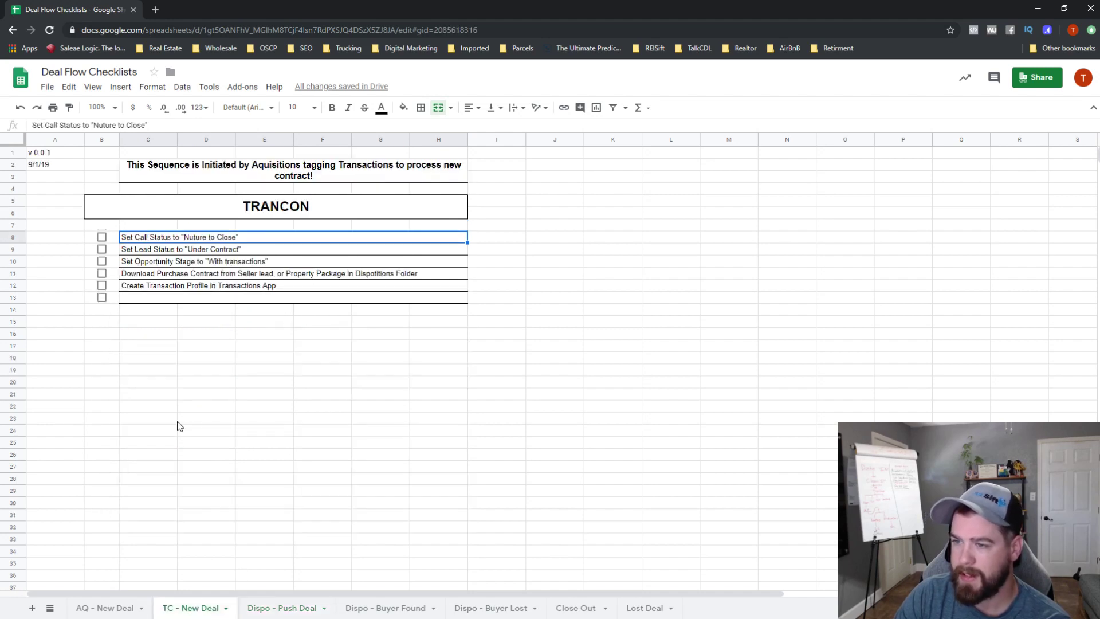
{"action": "left_click", "coordinate": [186, 253]}
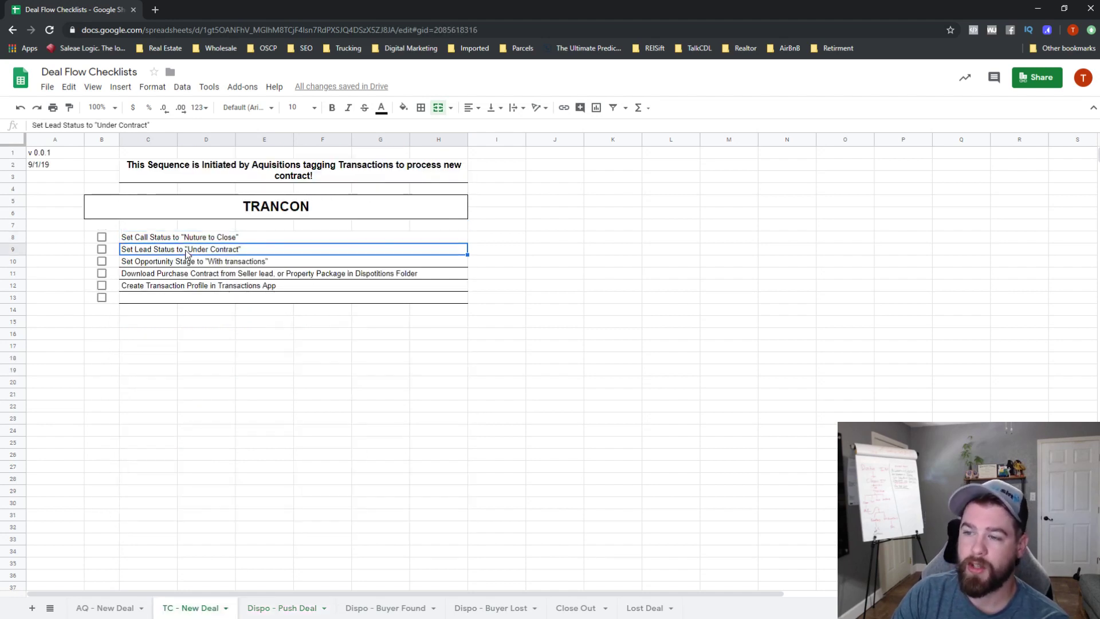
{"action": "left_click", "coordinate": [216, 263]}
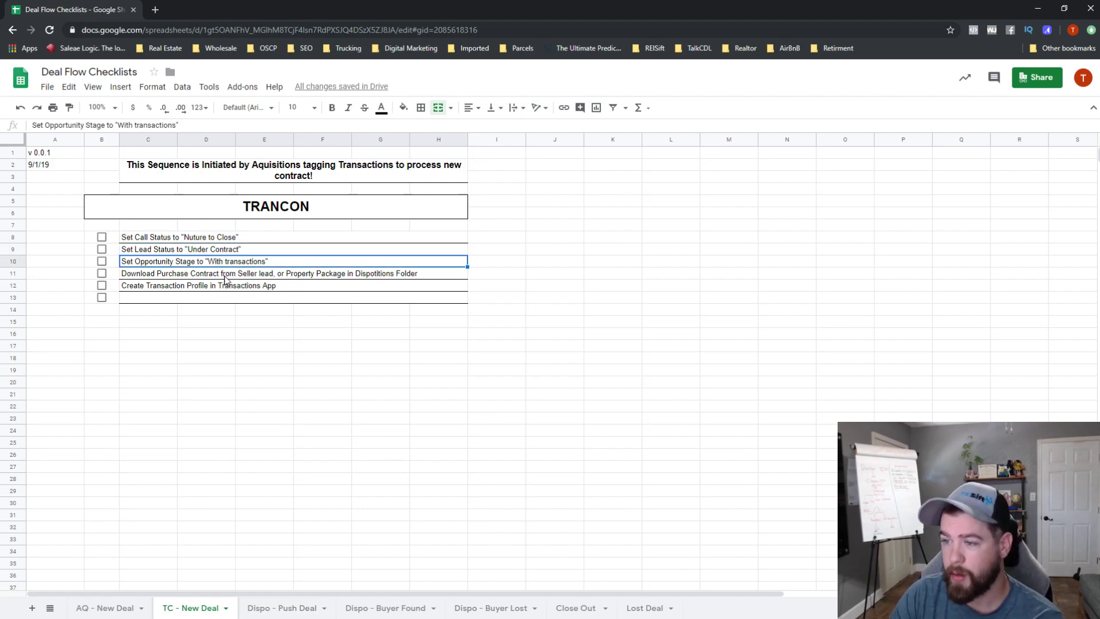
{"action": "left_click", "coordinate": [225, 278]}
{"action": "left_click", "coordinate": [283, 288]}
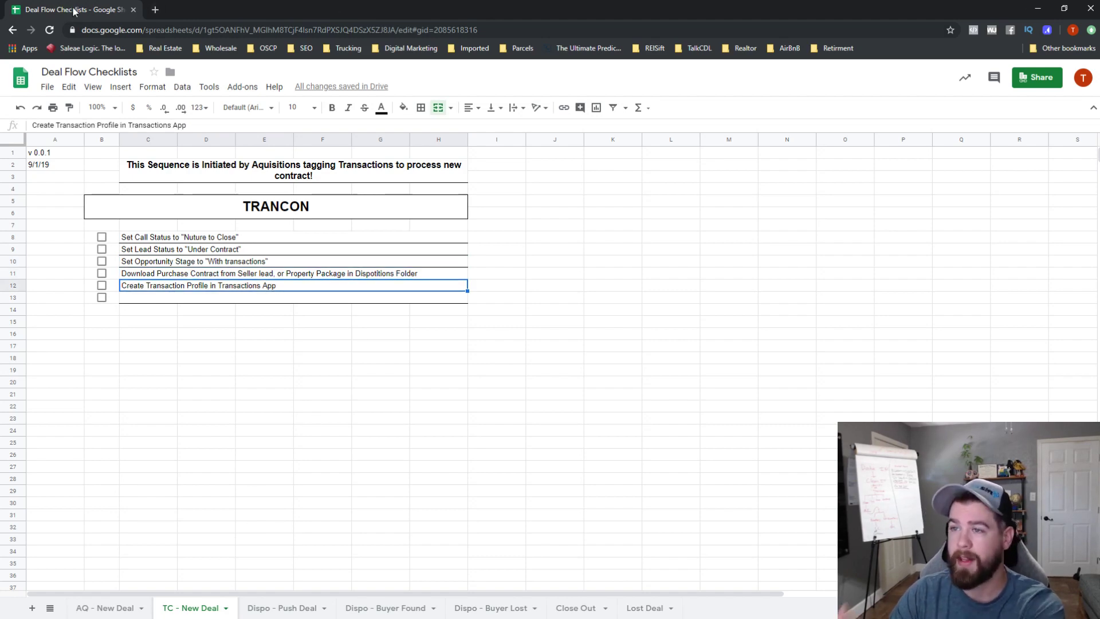
{"action": "left_click", "coordinate": [1037, 8]}
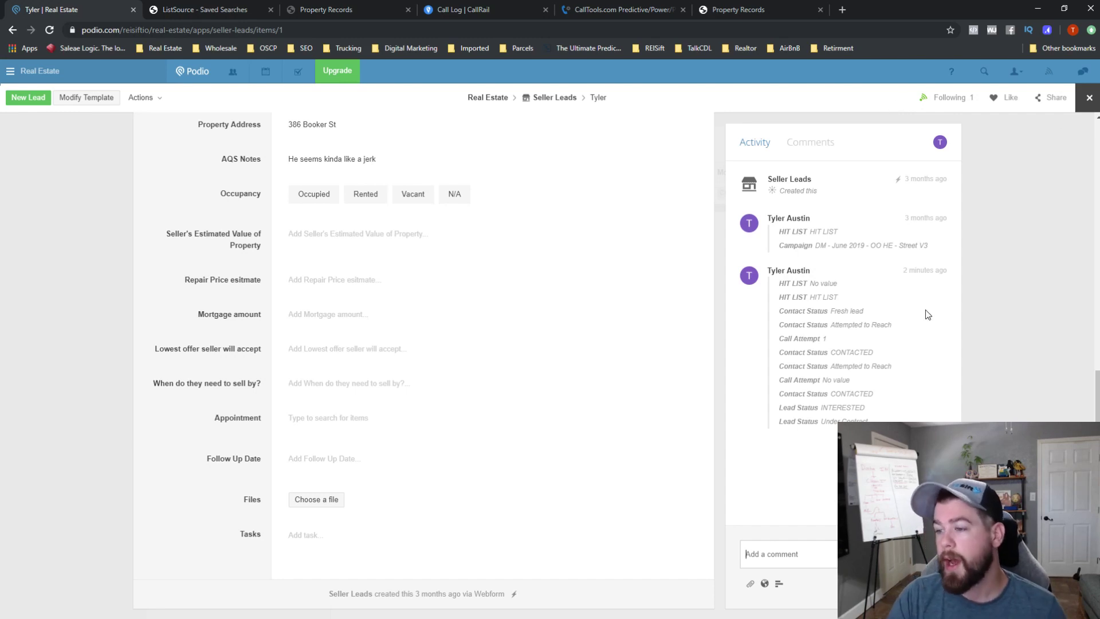
- Reopen the seller lead, reconfirm Lead Status Under Contract, and close back to the Seller Leads list
{"action": "scroll", "coordinate": [244, 274], "scroll_direction": "up", "scroll_amount": 10}
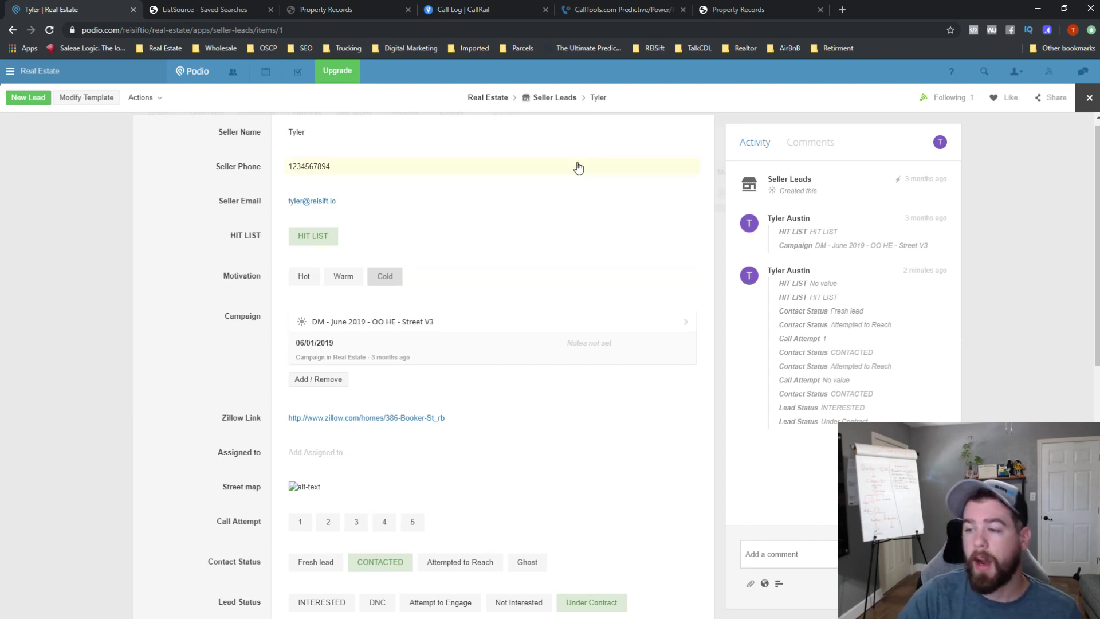
{"action": "scroll", "coordinate": [341, 417], "scroll_direction": "down", "scroll_amount": 4}
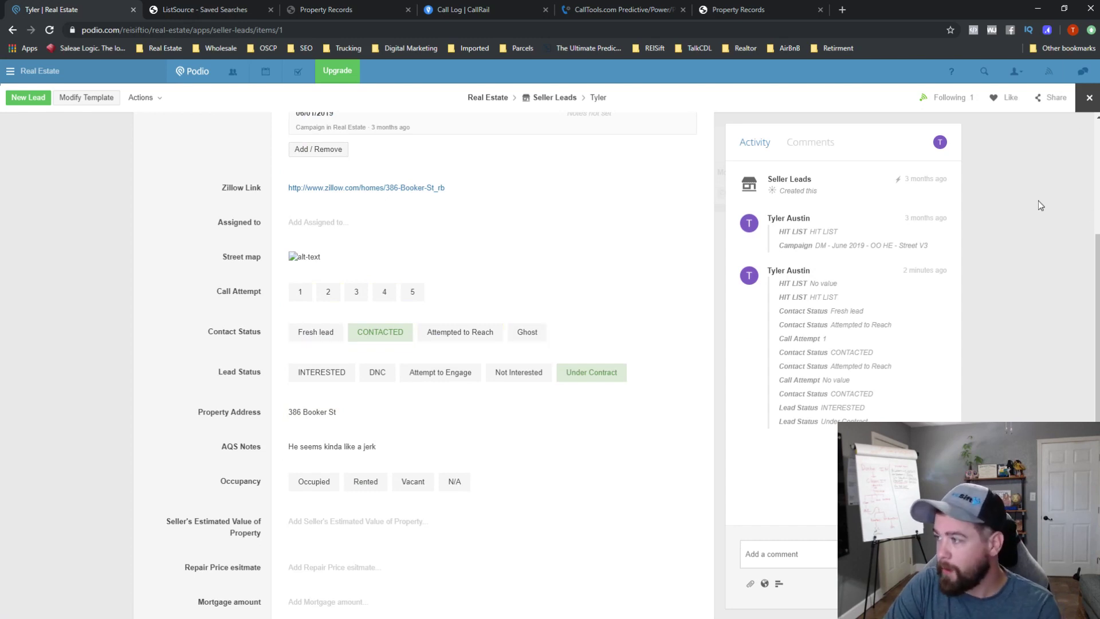
{"action": "left_click", "coordinate": [1088, 98]}
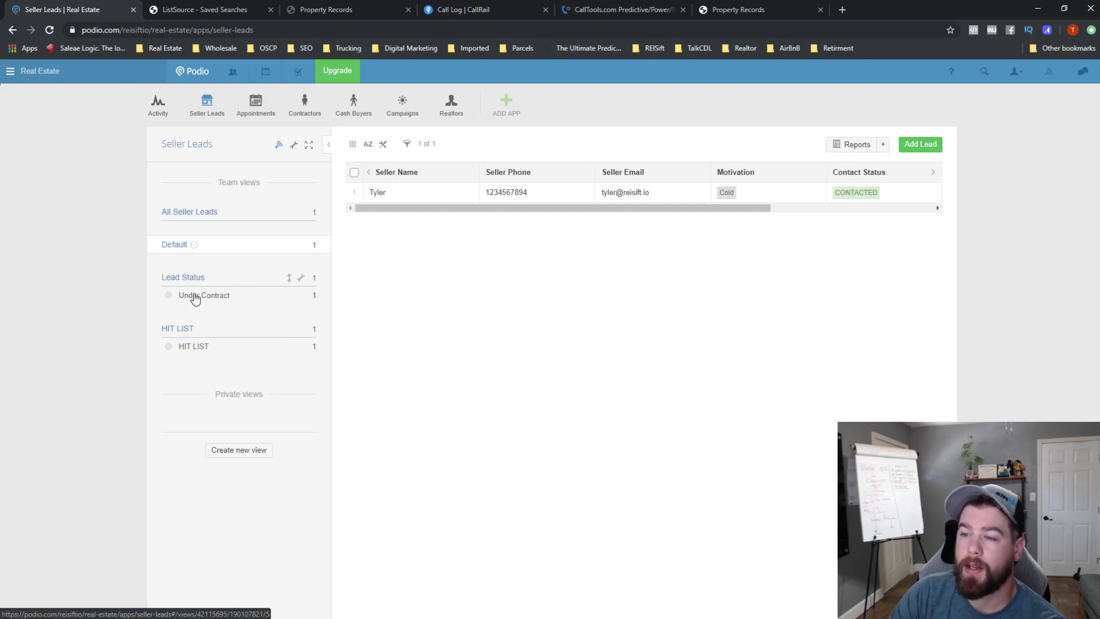
{"action": "left_click", "coordinate": [472, 197]}
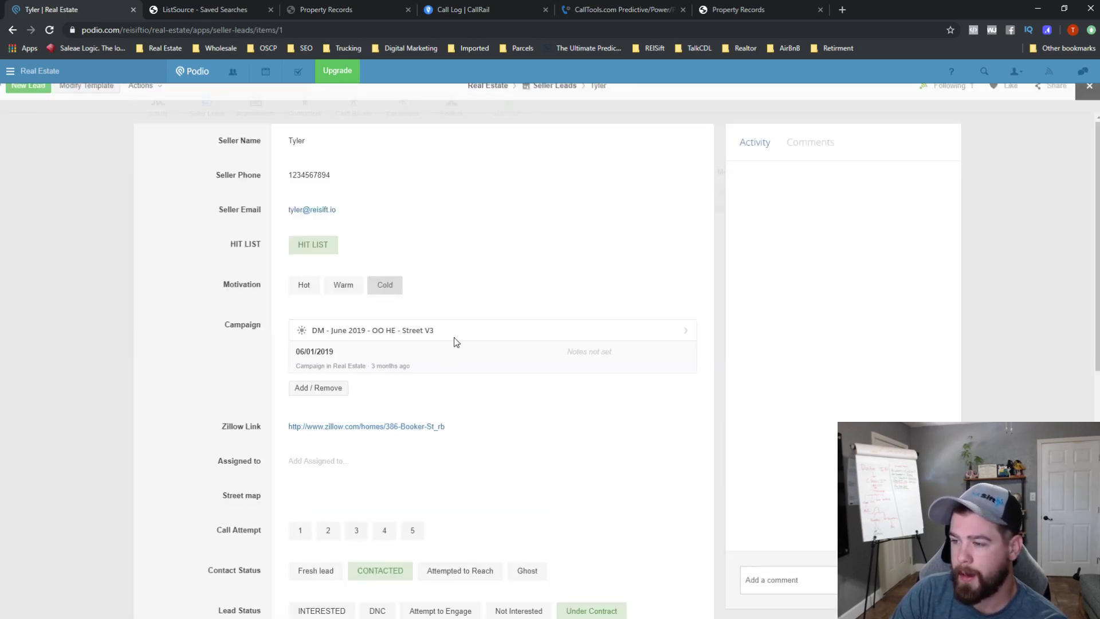
{"action": "scroll", "coordinate": [453, 344], "scroll_direction": "down", "scroll_amount": 4}
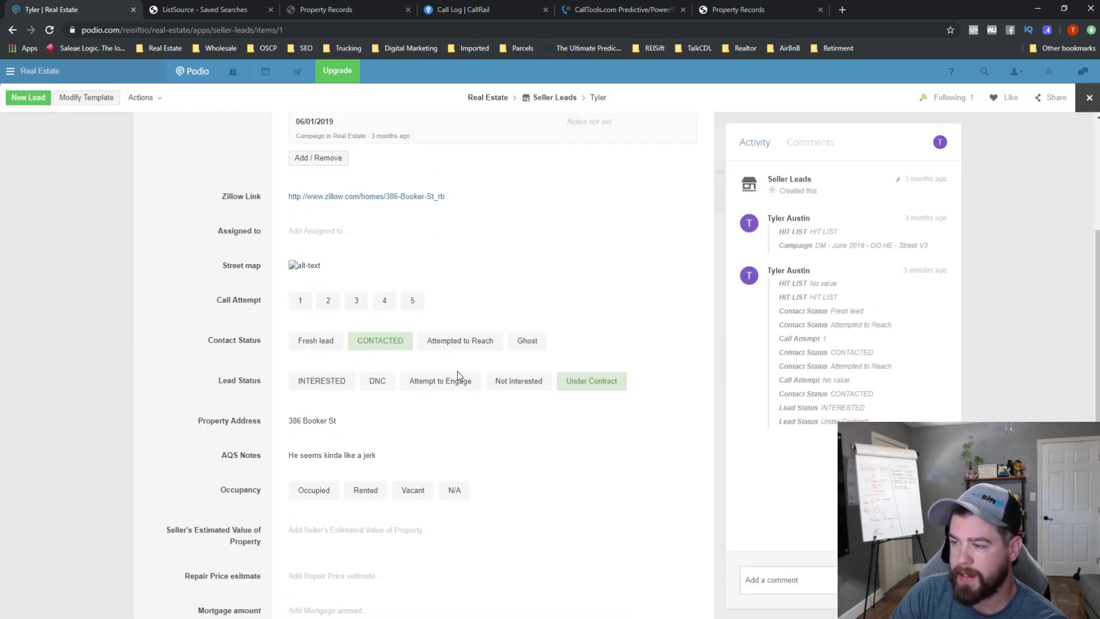
{"action": "left_click", "coordinate": [599, 379]}
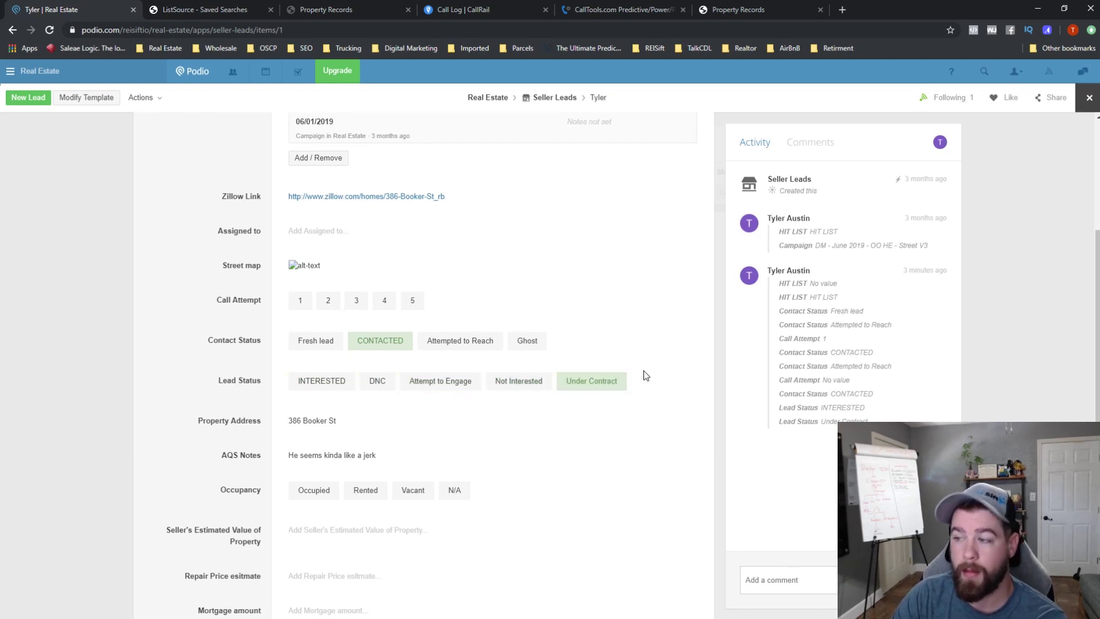
{"action": "left_click", "coordinate": [1088, 99]}
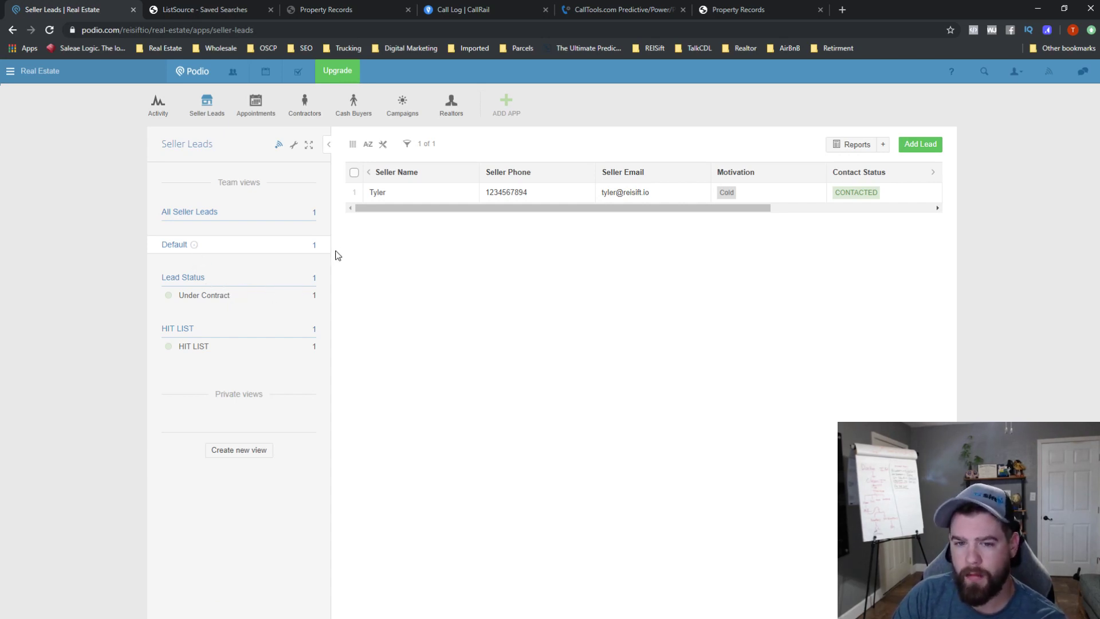
- Uncheck Motivation in the column picker to hide it from the Seller Leads table
{"action": "left_click", "coordinate": [300, 278]}
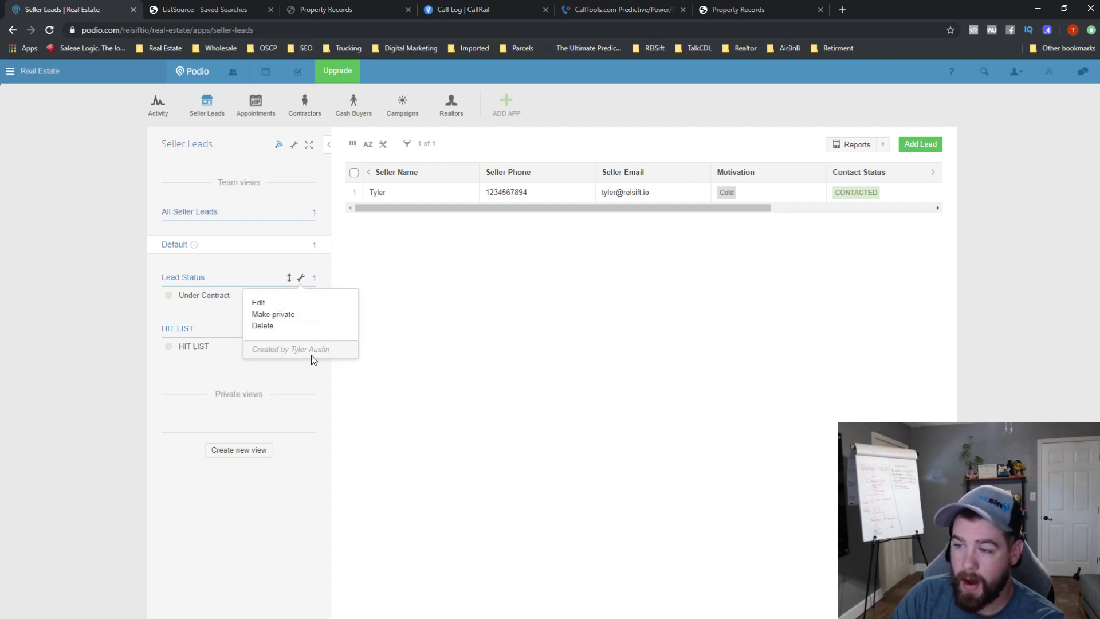
{"action": "left_click", "coordinate": [455, 339]}
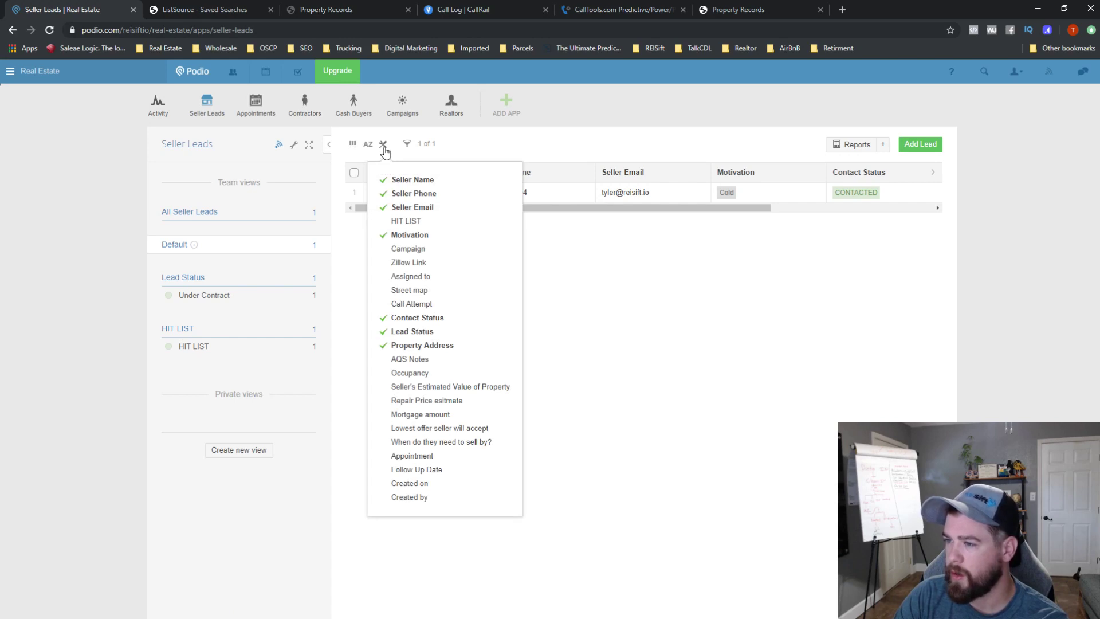
{"action": "left_click", "coordinate": [384, 148]}
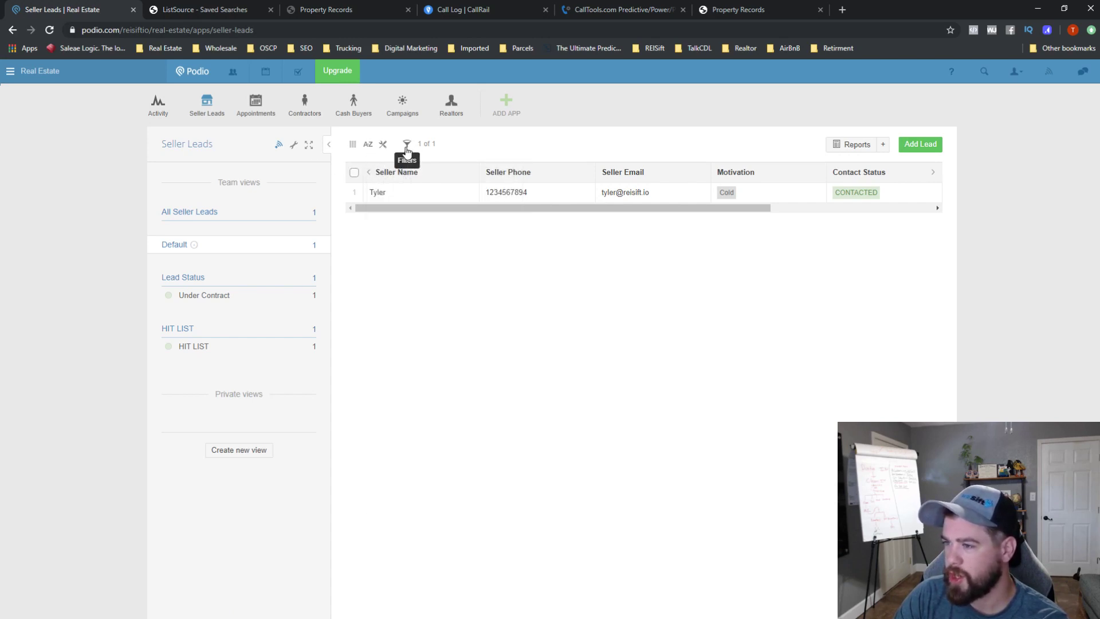
{"action": "left_click", "coordinate": [384, 147]}
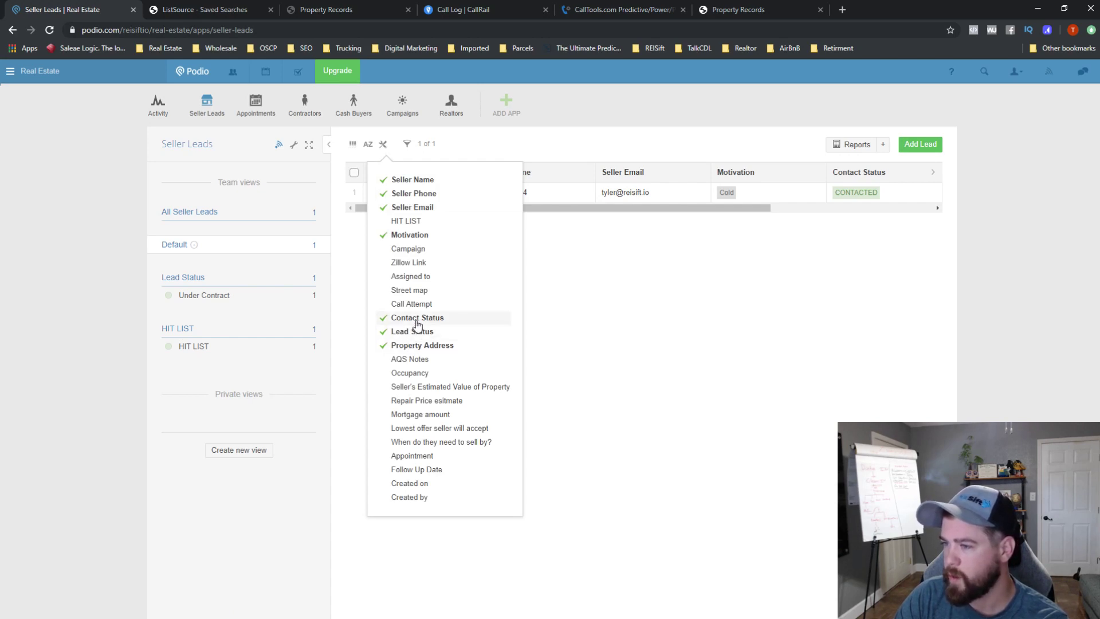
{"action": "left_click", "coordinate": [409, 236]}
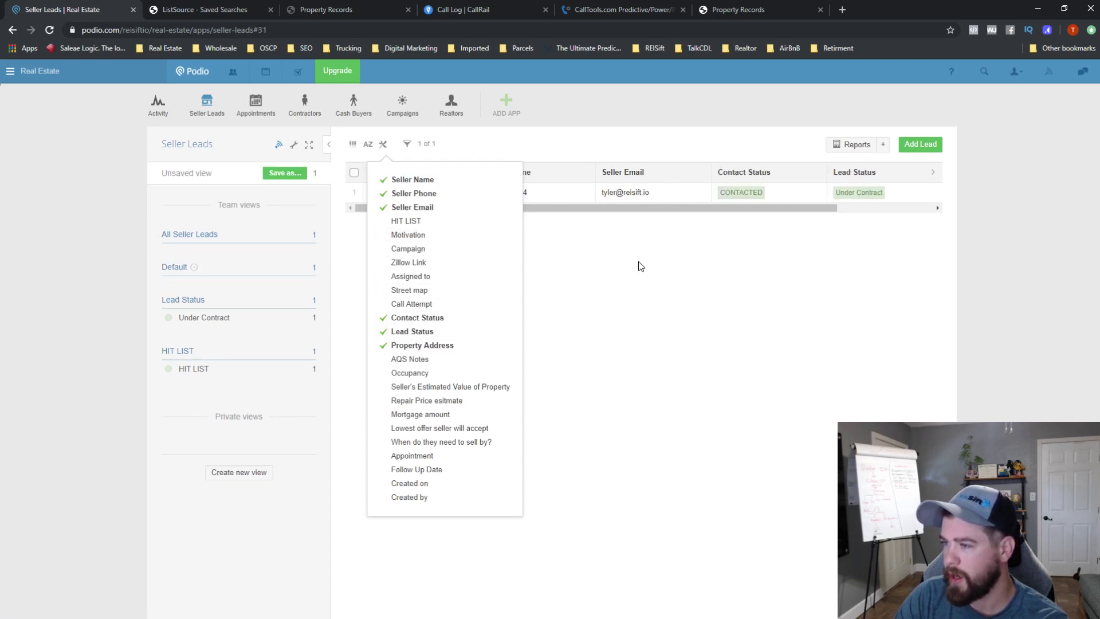
{"action": "left_click", "coordinate": [594, 239]}
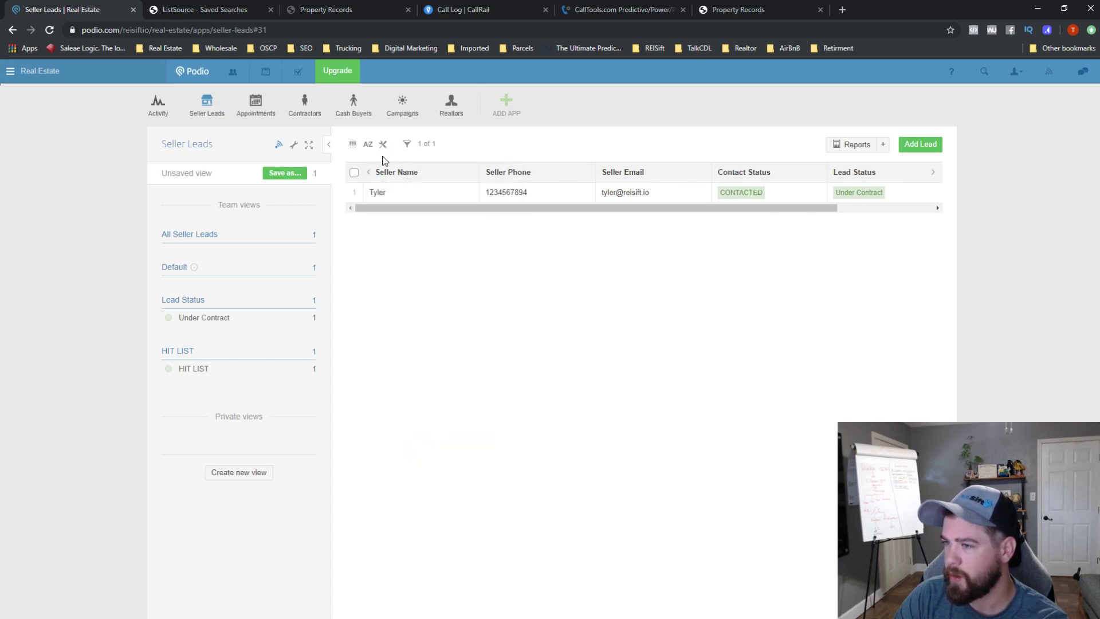
- Create a new team view from the current Seller Leads layout, titled Favorite
{"action": "left_click", "coordinate": [290, 174]}
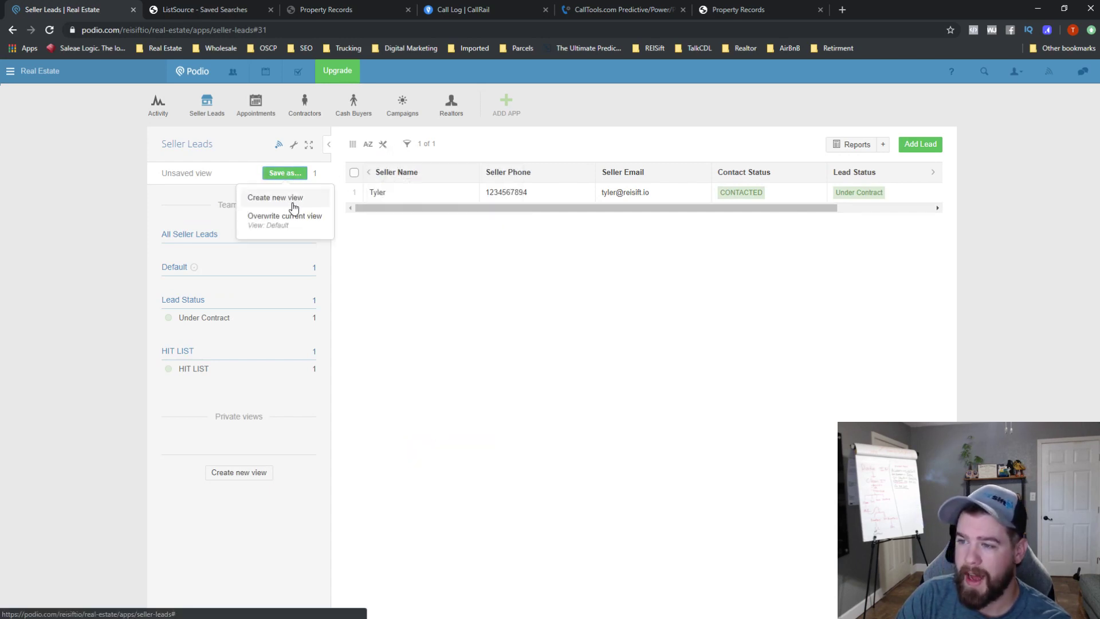
{"action": "left_click", "coordinate": [295, 197]}
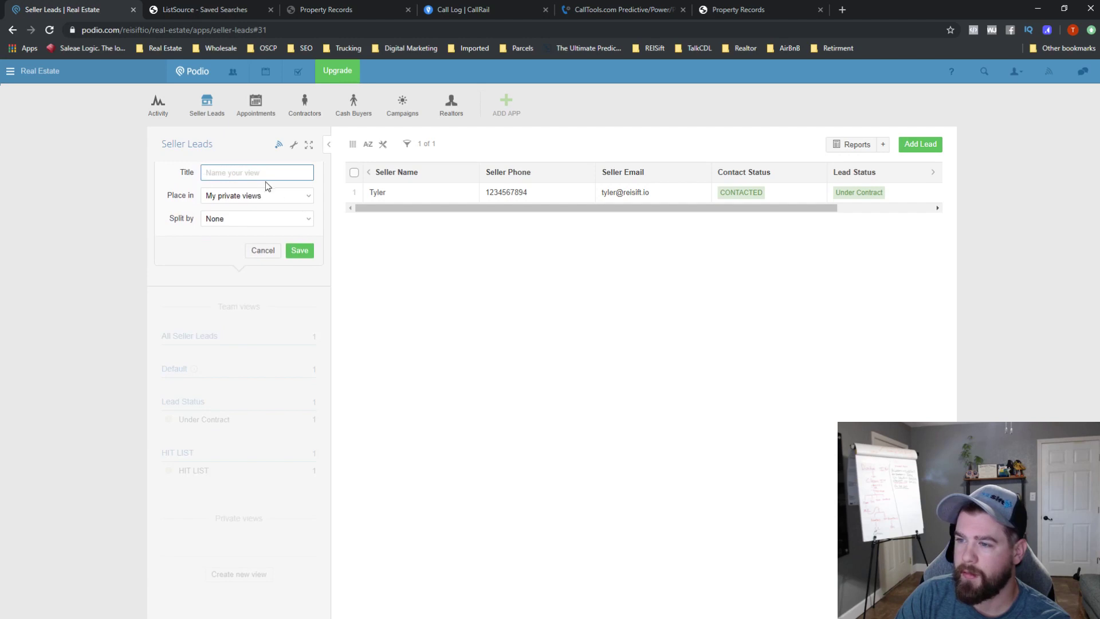
{"action": "left_click", "coordinate": [278, 197]}
{"action": "left_click", "coordinate": [260, 216]}
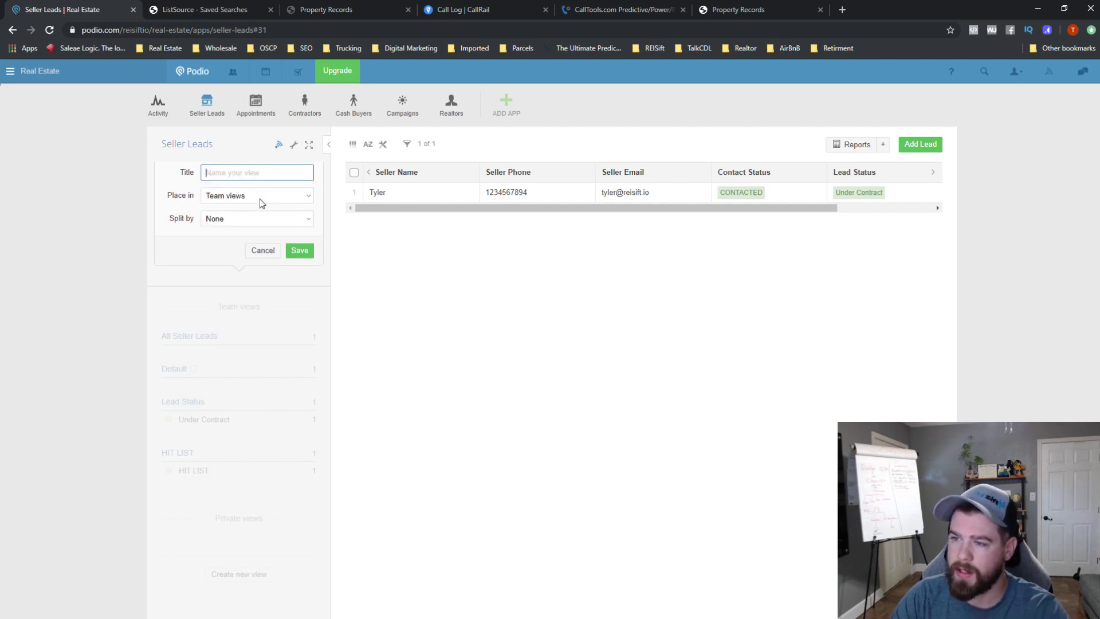
{"action": "left_click", "coordinate": [250, 173]}
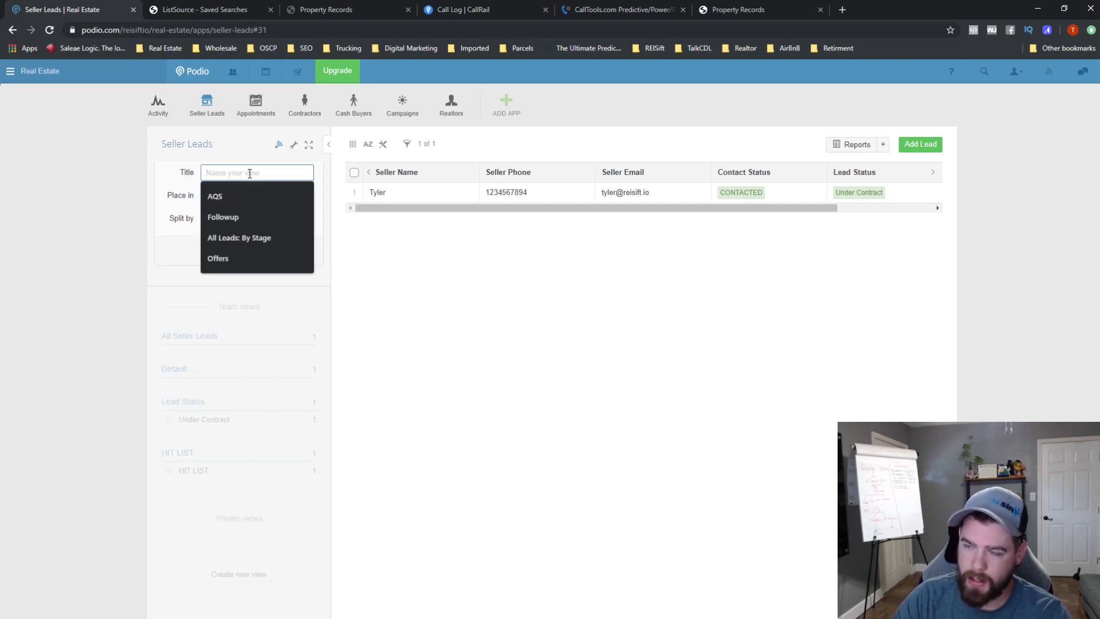
{"action": "type", "text": "Dis"}
{"action": "key", "text": "BackSpace"}
{"action": "key", "text": "BackSpace"}
{"action": "key", "text": "BackSpace"}
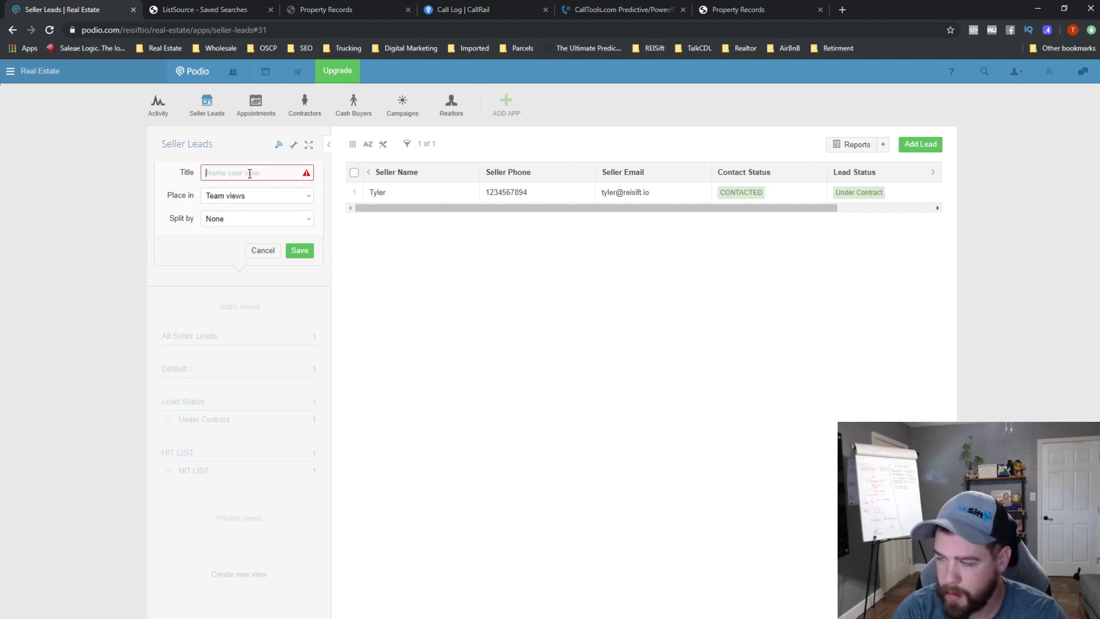
{"action": "type", "text": "Defaul"}
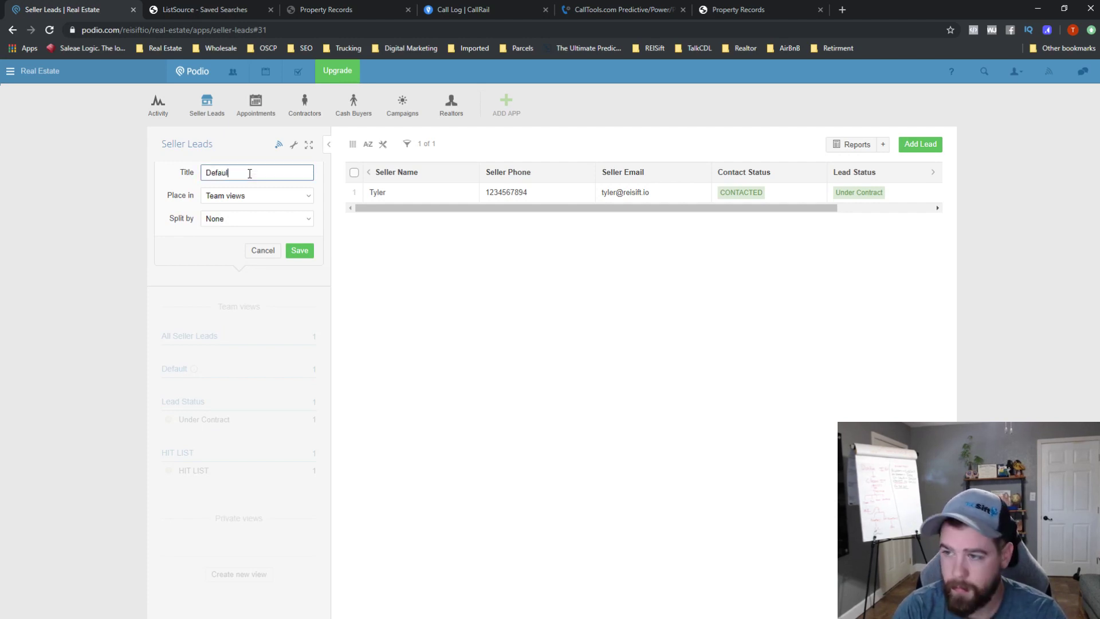
{"action": "key", "text": "BackSpace"}
{"action": "type", "text": "Favorite"}
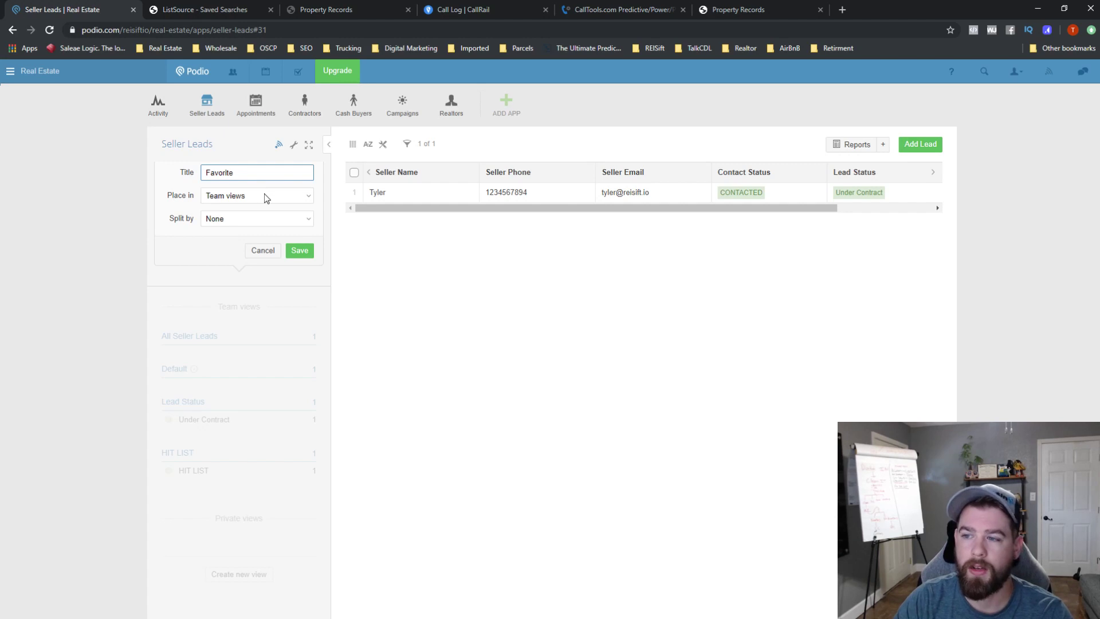
- Split the Favorite view by Lead Status and save it
{"action": "left_click", "coordinate": [265, 220]}
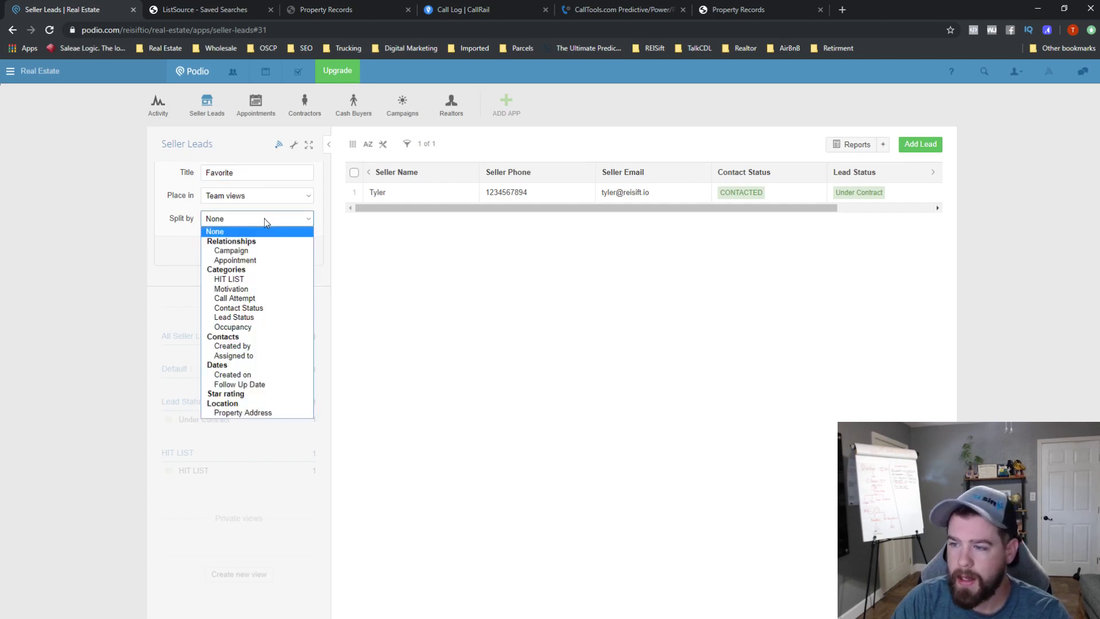
{"action": "left_click", "coordinate": [269, 318]}
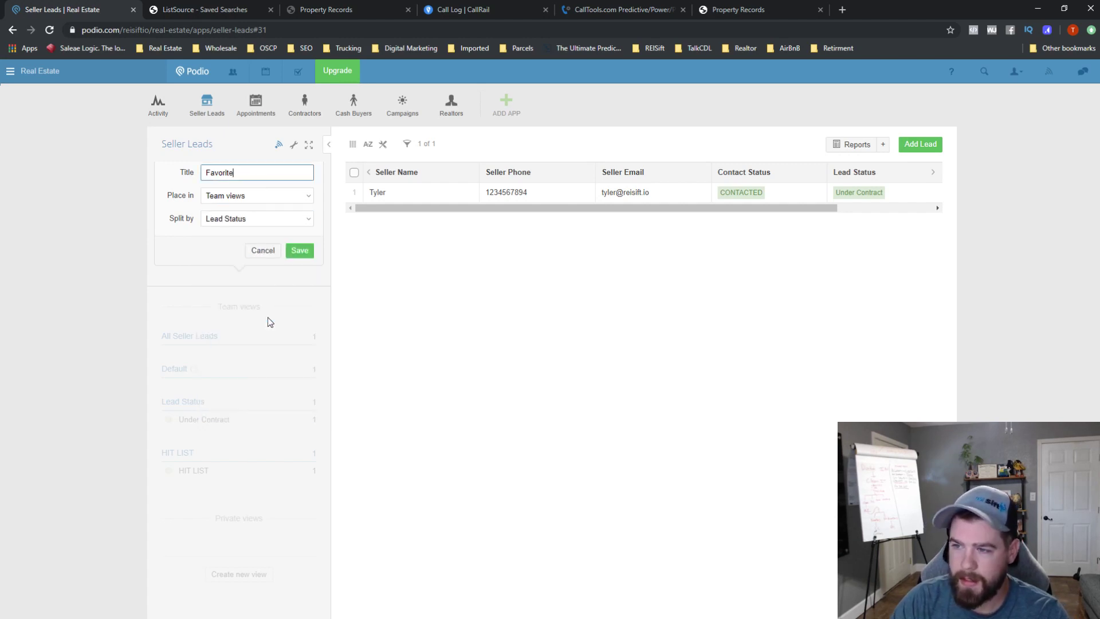
{"action": "left_click", "coordinate": [297, 256]}
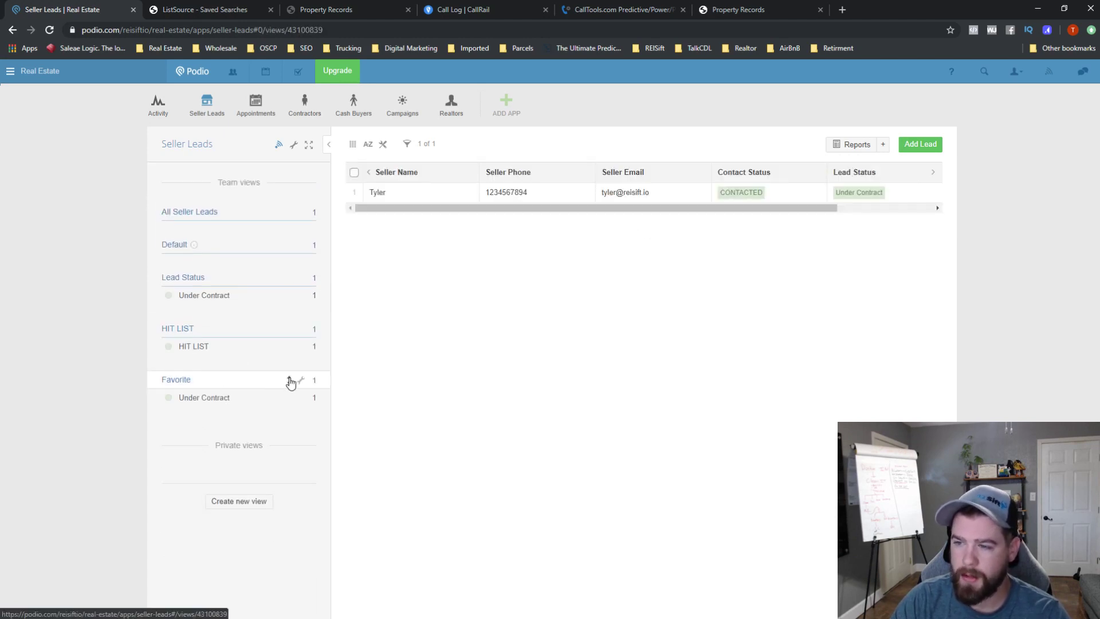
- Drag the Favorite team view up directly below Default, then begin adding a new app
{"action": "left_click_drag", "start_coordinate": [290, 381], "coordinate": [310, 280]}
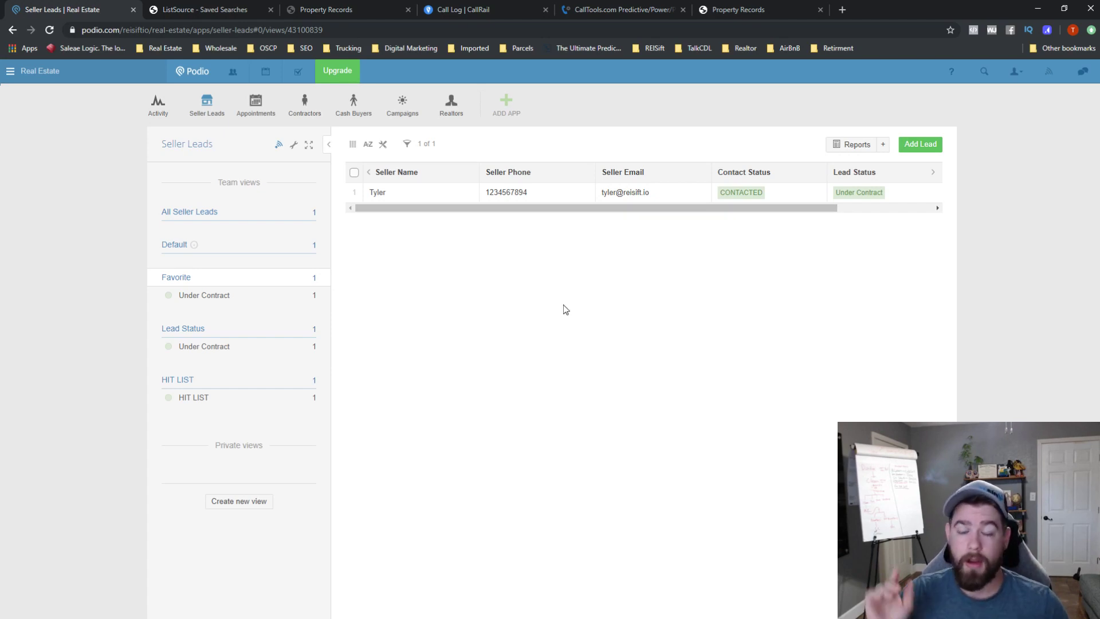
{"action": "left_click", "coordinate": [506, 106]}
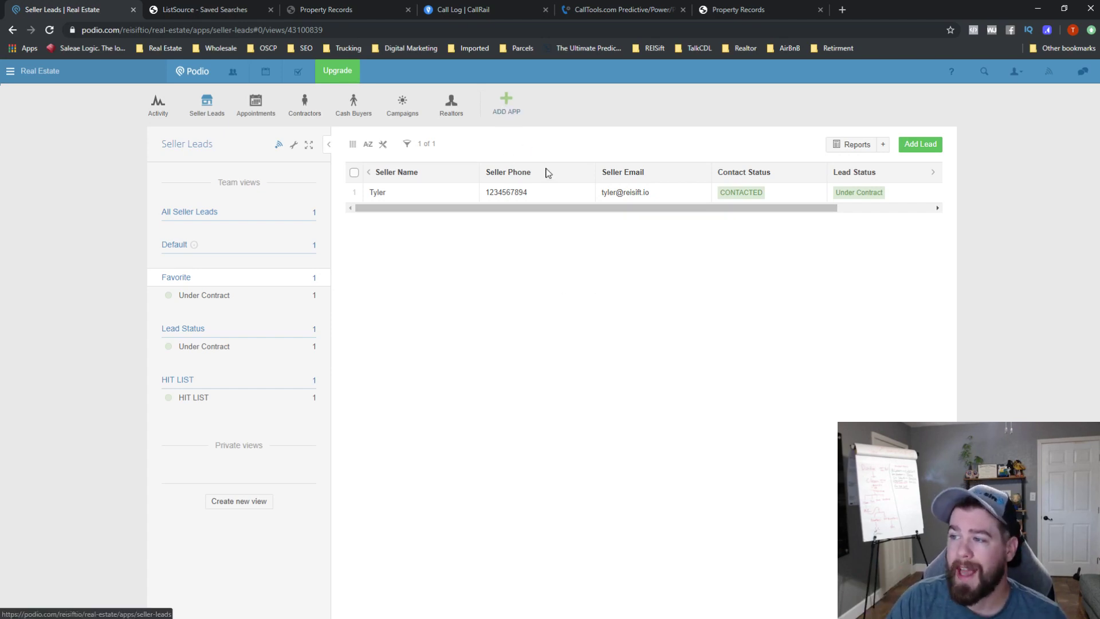
- Create a custom app with app and item name Transactions and the paperclip icon
{"action": "left_click", "coordinate": [461, 228]}
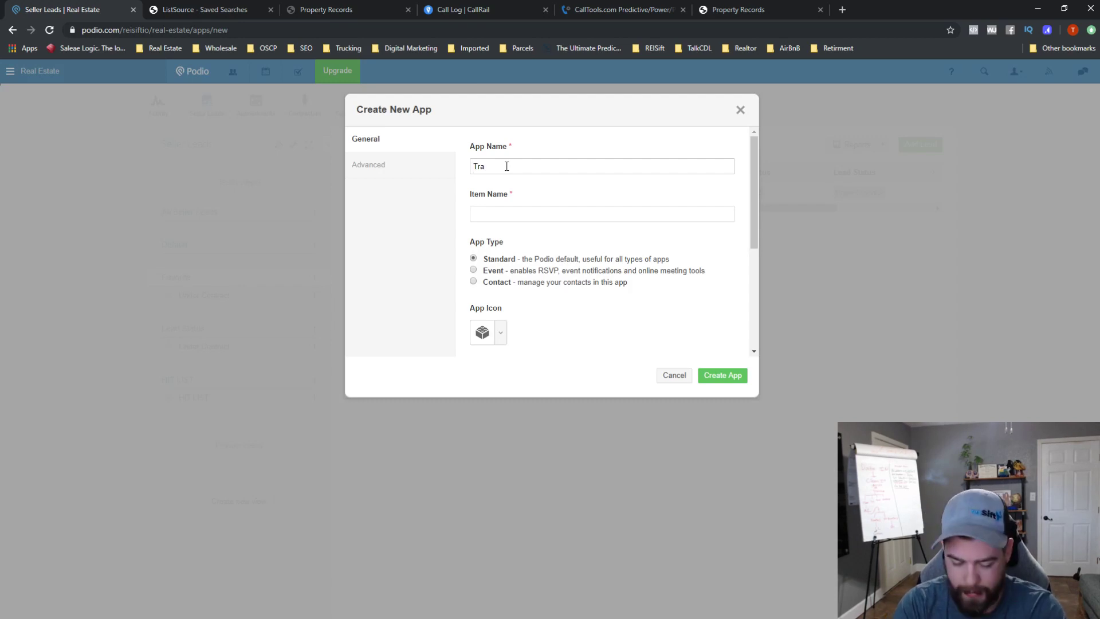
{"action": "type", "text": "Transactions"}
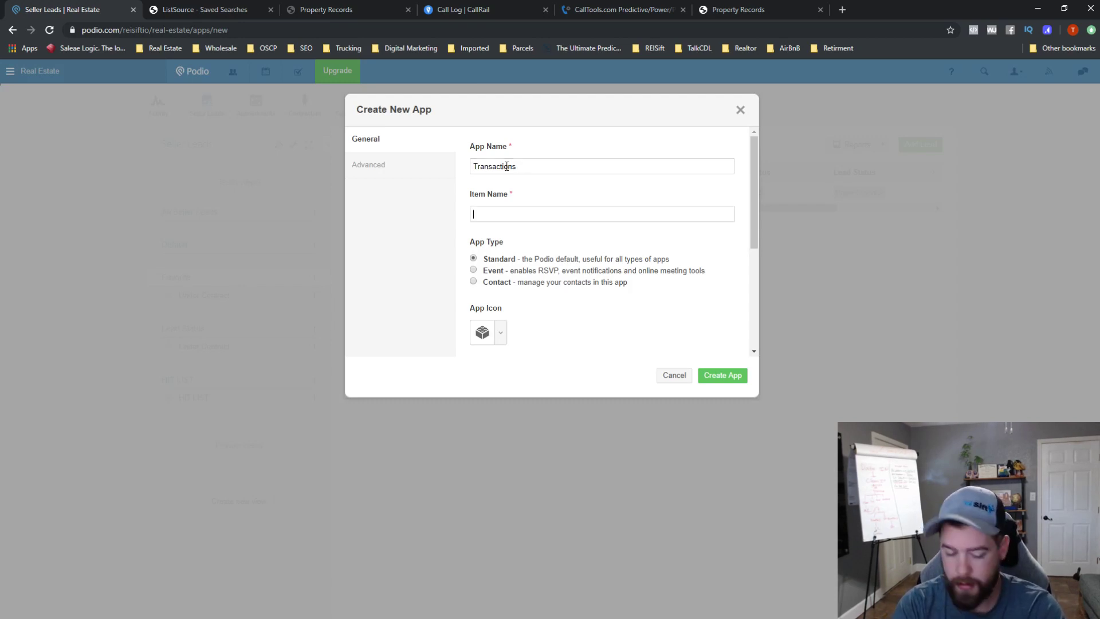
{"action": "type", "text": "Transactio"}
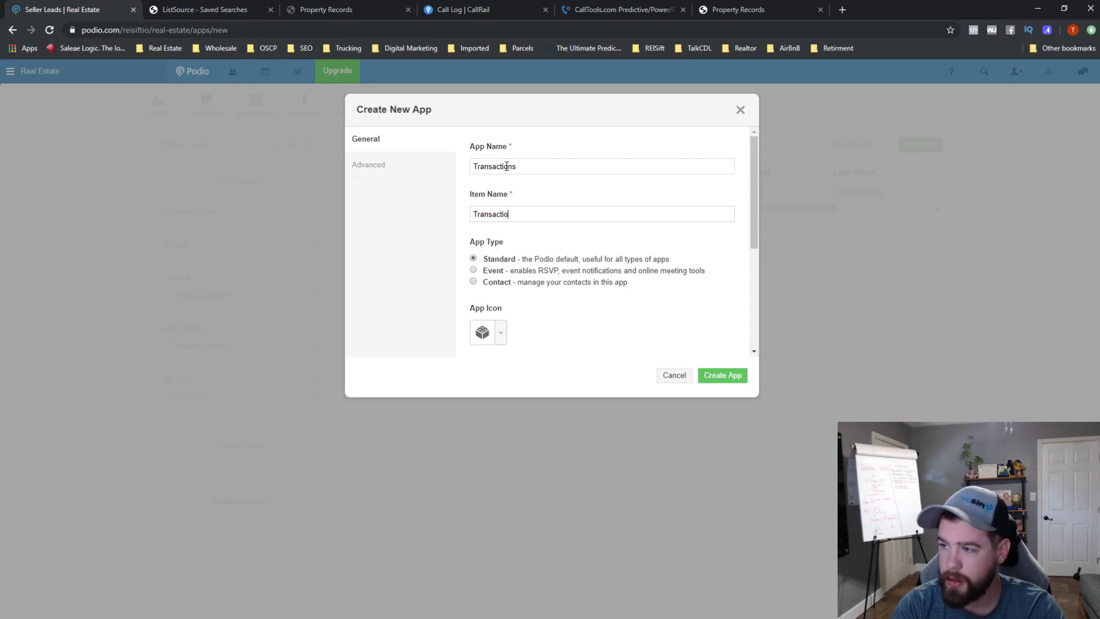
{"action": "type", "text": "ns"}
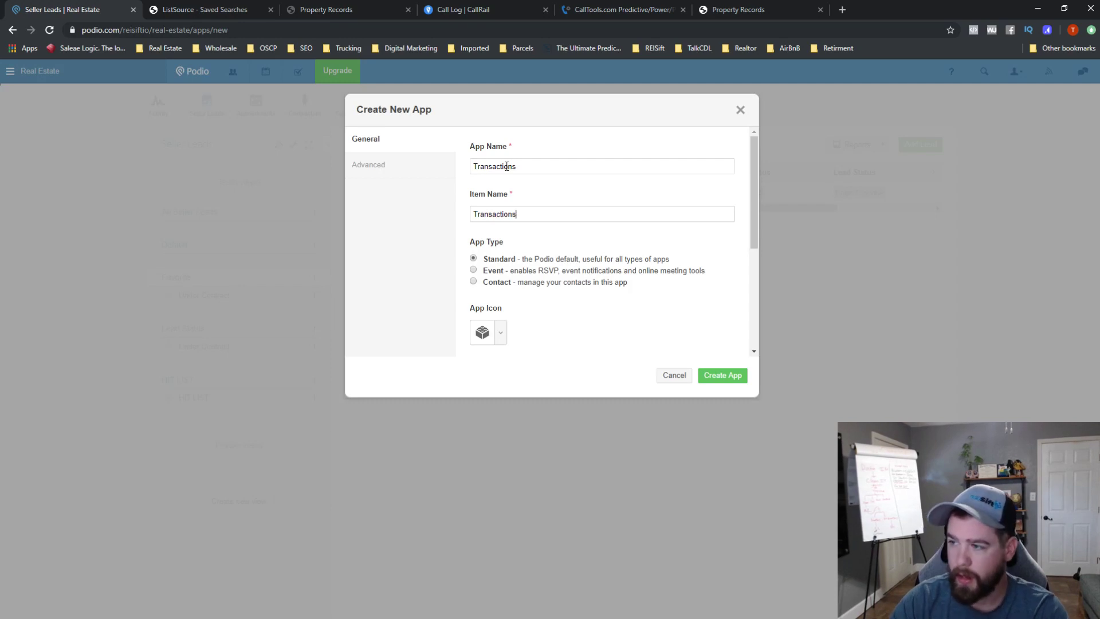
{"action": "left_click", "coordinate": [502, 338]}
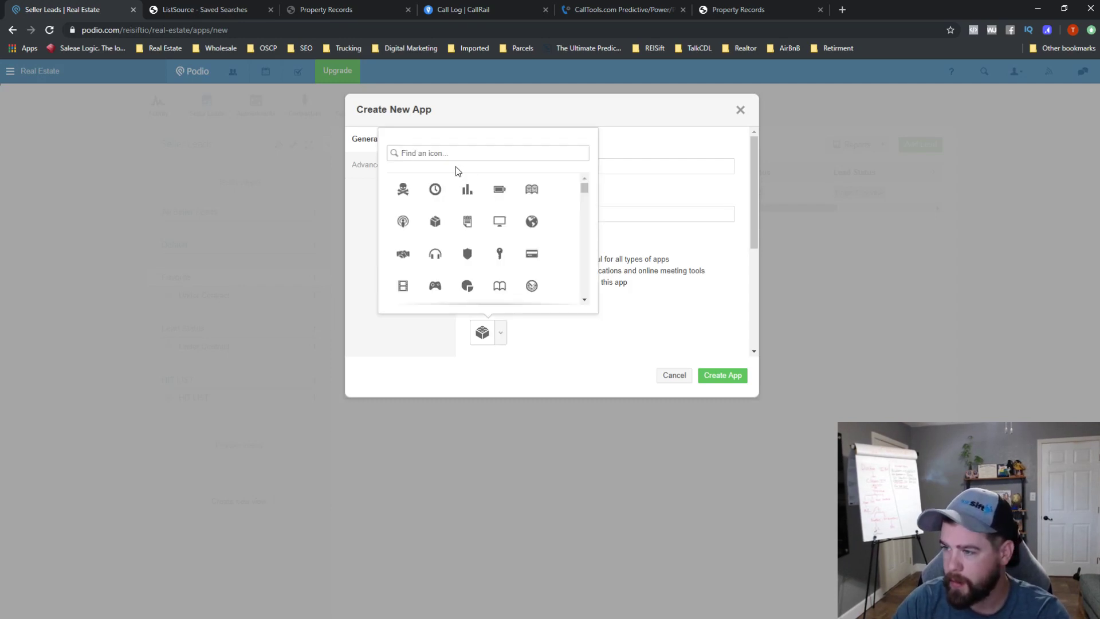
{"action": "scroll", "coordinate": [467, 198], "scroll_direction": "down", "scroll_amount": 3}
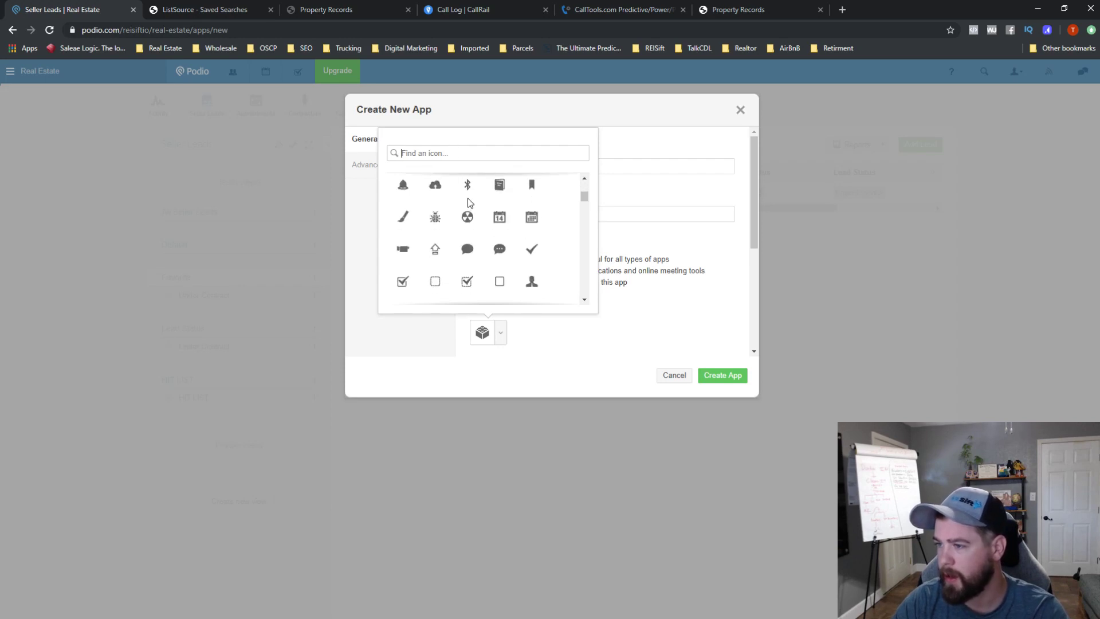
{"action": "scroll", "coordinate": [469, 201], "scroll_direction": "up", "scroll_amount": 5}
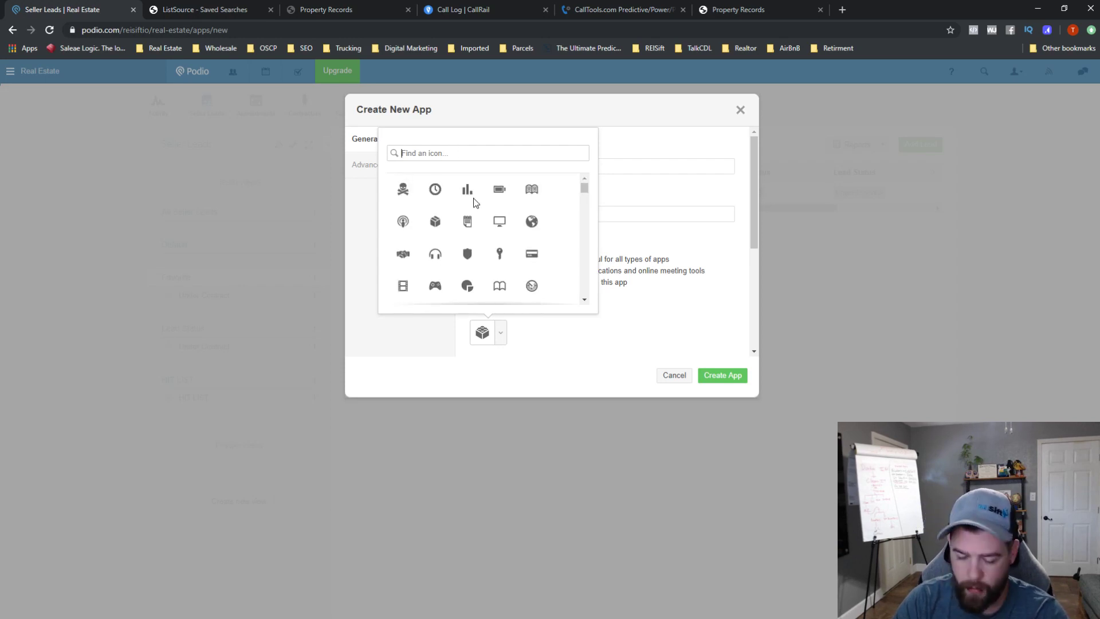
{"action": "type", "text": "paper"}
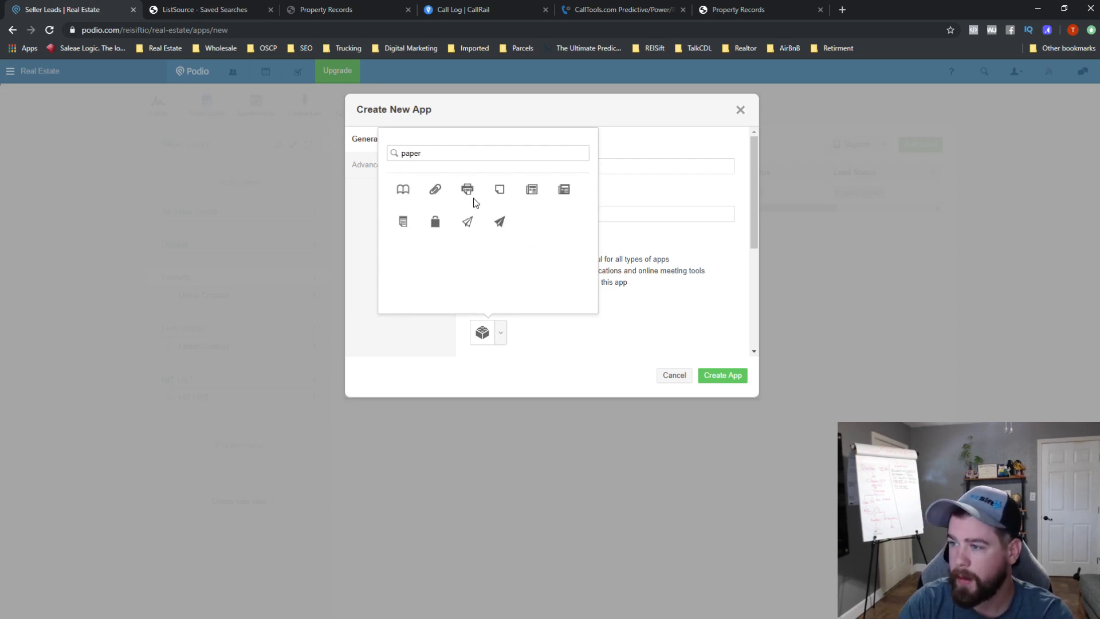
{"action": "left_click", "coordinate": [435, 189]}
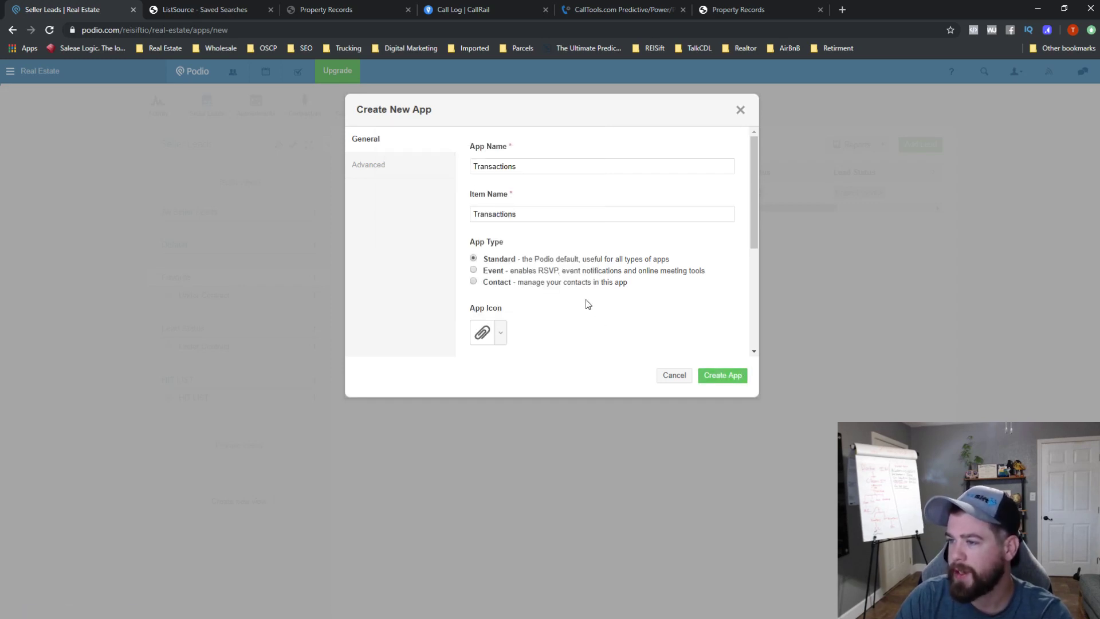
{"action": "left_click", "coordinate": [392, 165]}
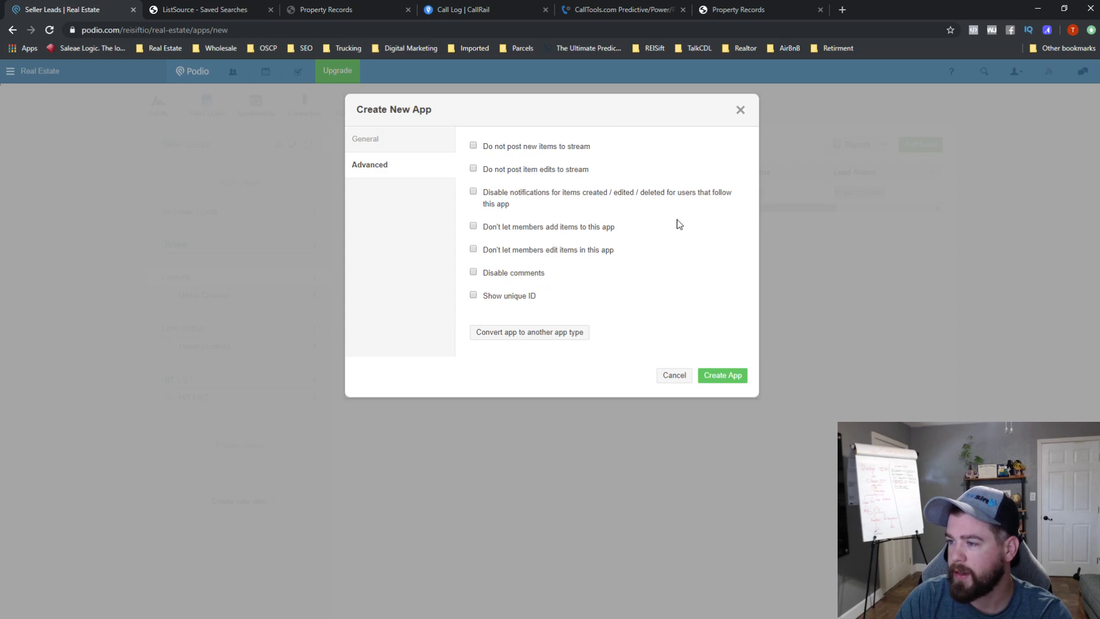
{"action": "left_click", "coordinate": [362, 146]}
{"action": "left_click", "coordinate": [723, 374]}
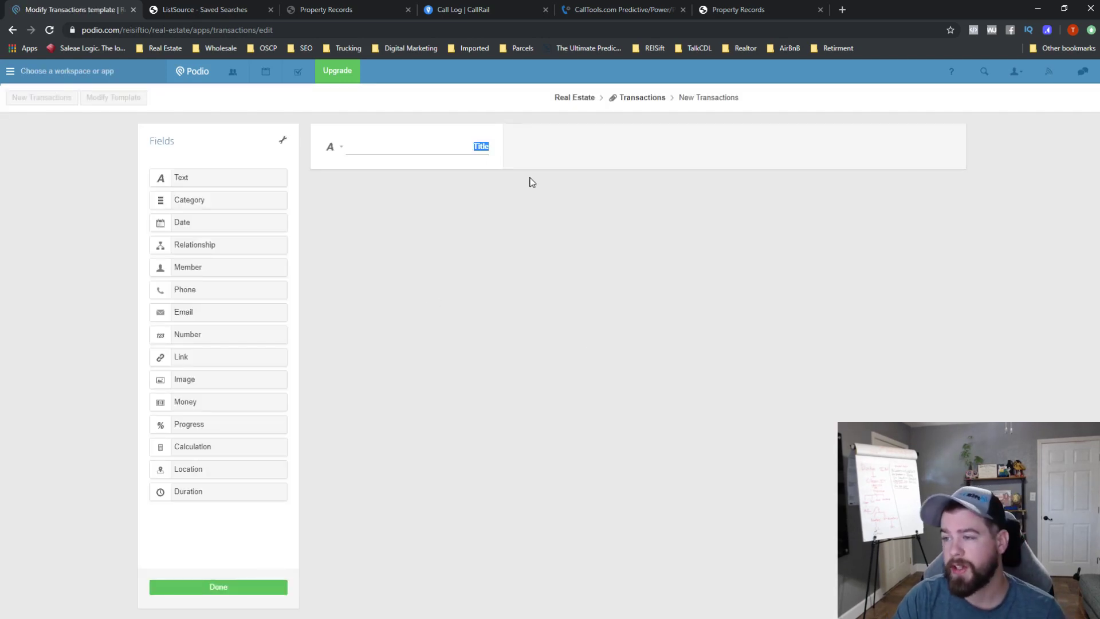
- Replace the Title field with a Date field labelled Contract Date
{"action": "left_click_drag", "start_coordinate": [204, 223], "coordinate": [389, 158]}
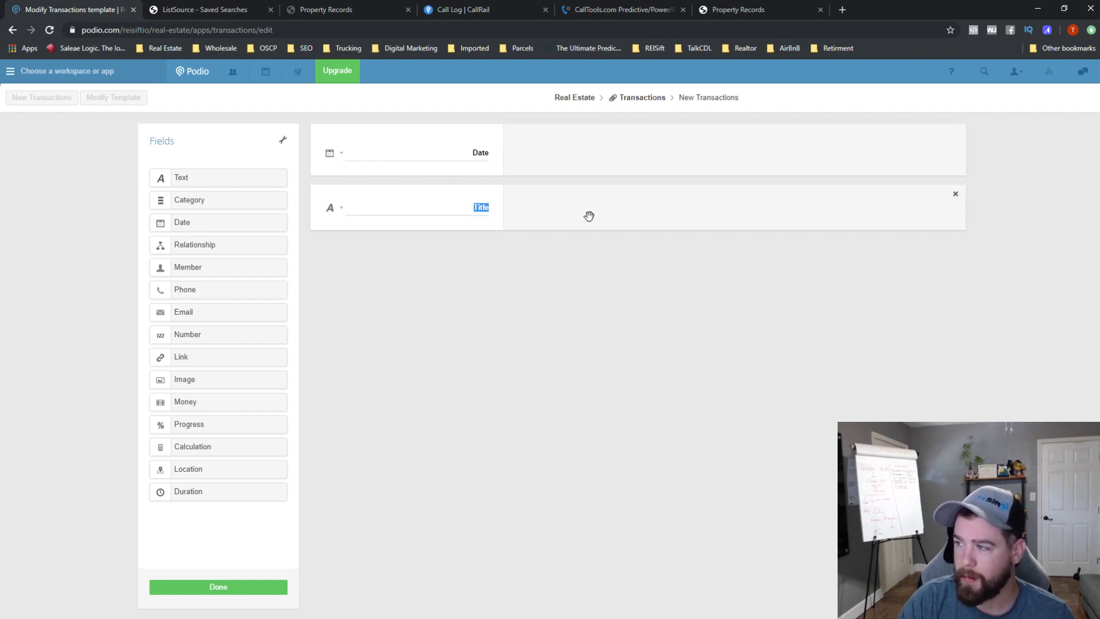
{"action": "left_click", "coordinate": [956, 201]}
{"action": "left_click", "coordinate": [407, 243]}
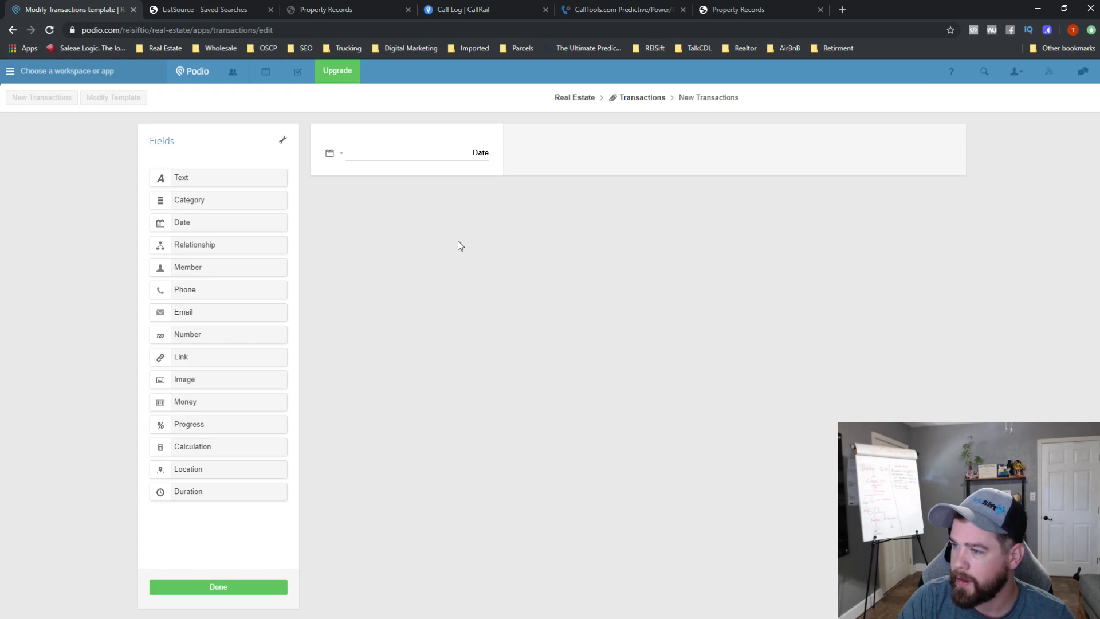
{"action": "double_click", "coordinate": [476, 153]}
{"action": "type", "text": "Con"}
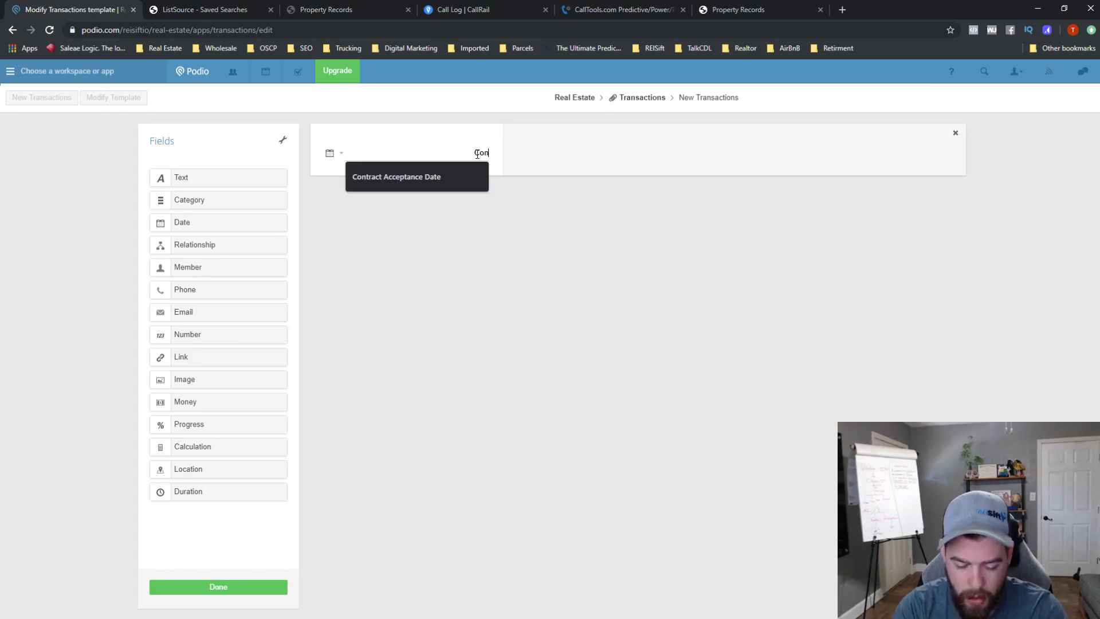
{"action": "type", "text": "tract Date"}
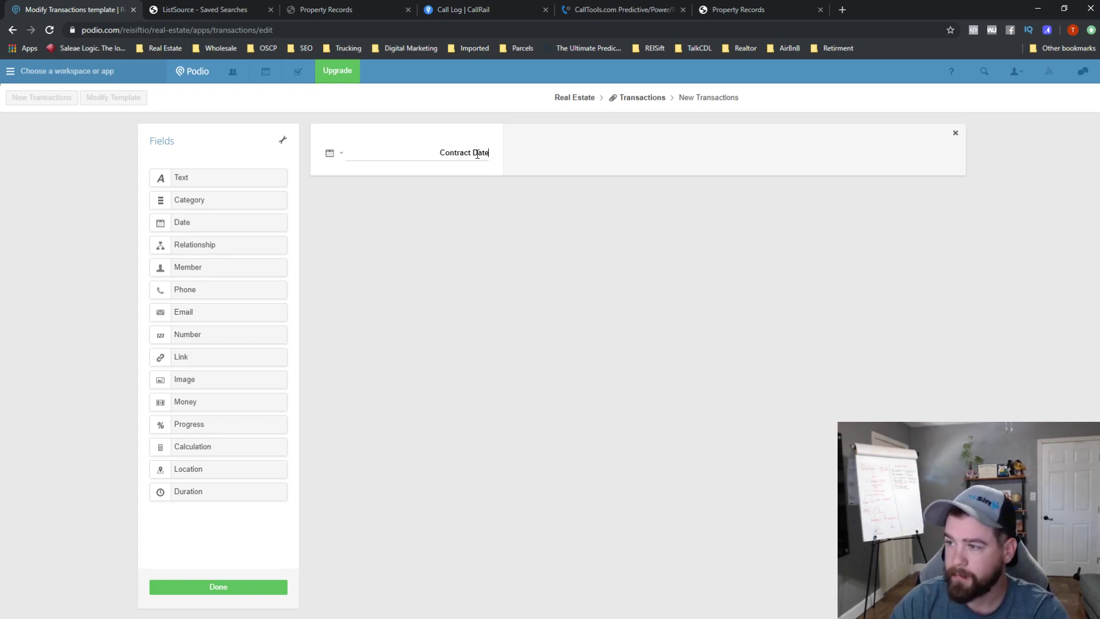
- Add a second Date field below it labelled Closing Date
{"action": "left_click_drag", "start_coordinate": [160, 223], "coordinate": [338, 211]}
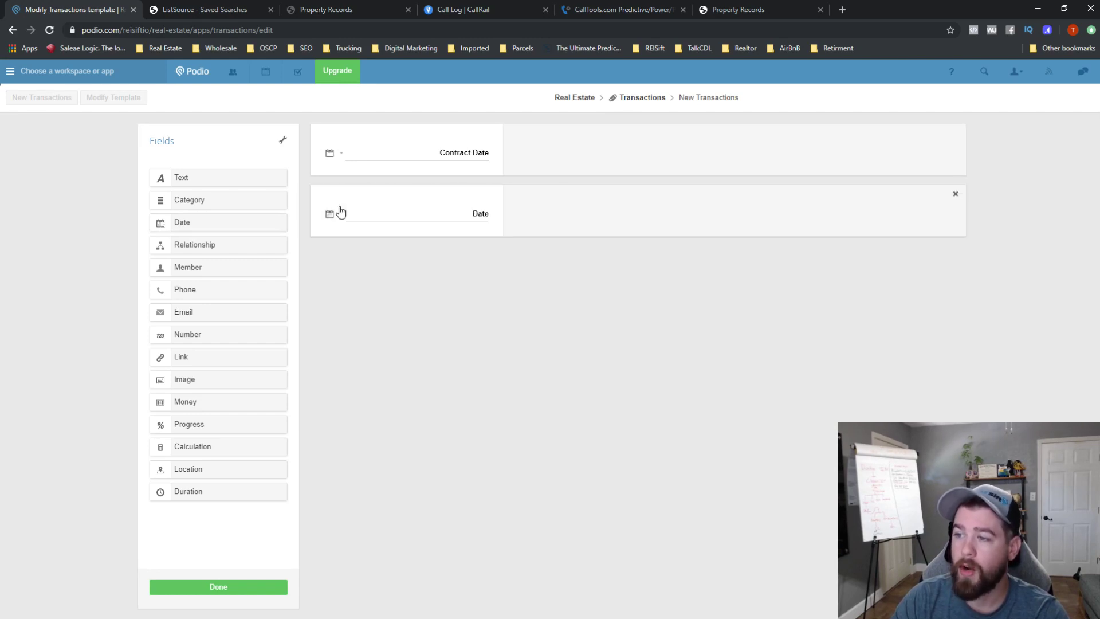
{"action": "double_click", "coordinate": [482, 213]}
{"action": "type", "text": "CloseD"}
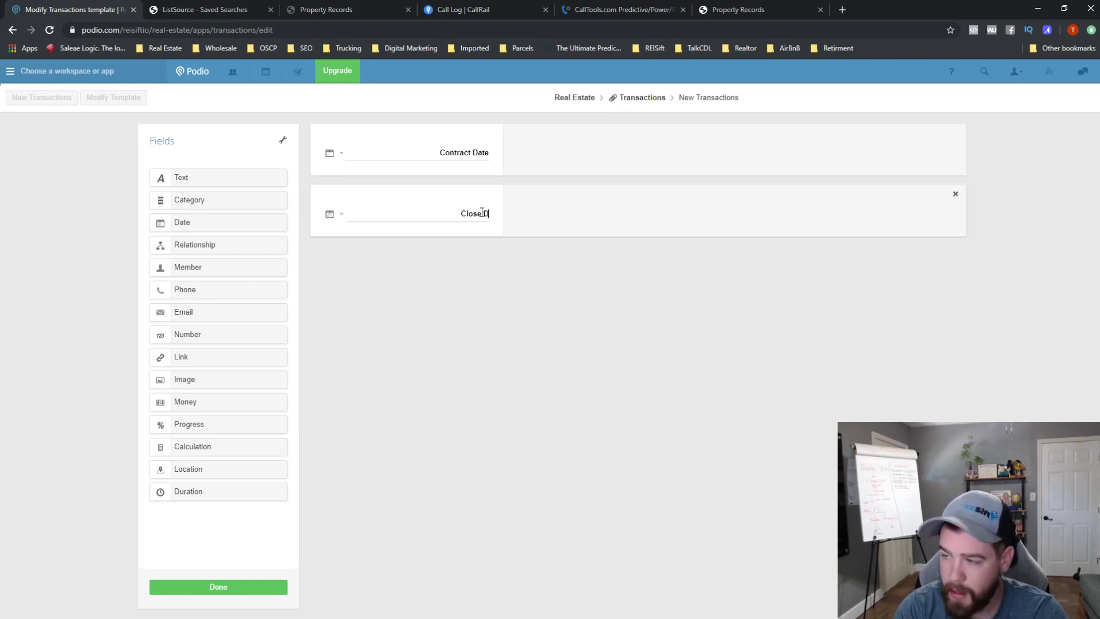
{"action": "key", "text": "BackSpace"}
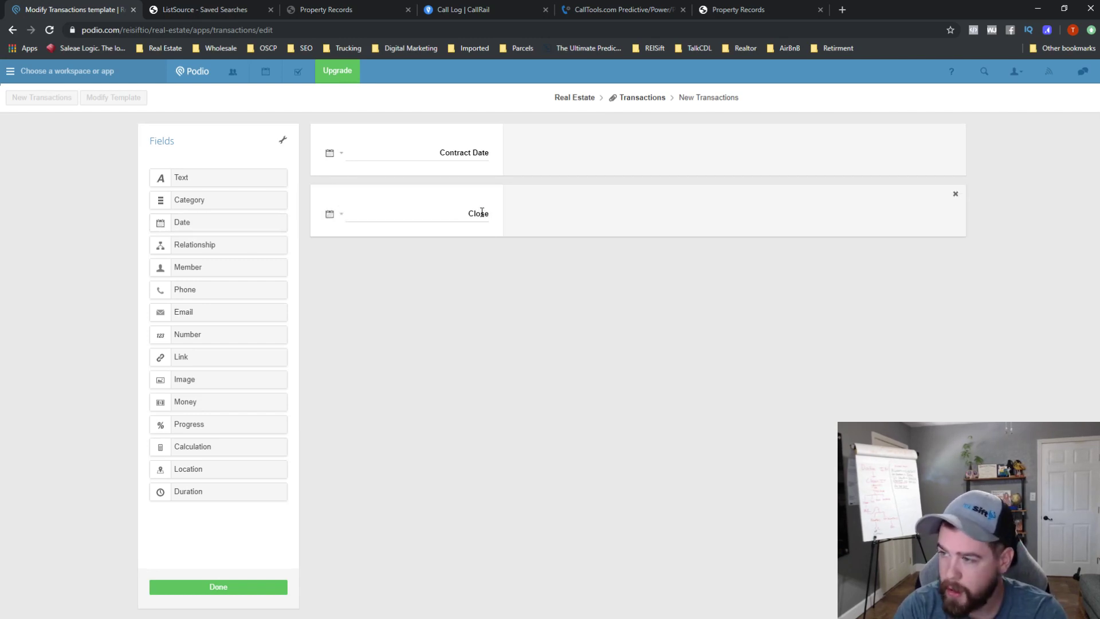
{"action": "key", "text": "BackSpace"}
{"action": "type", "text": "ing Date"}
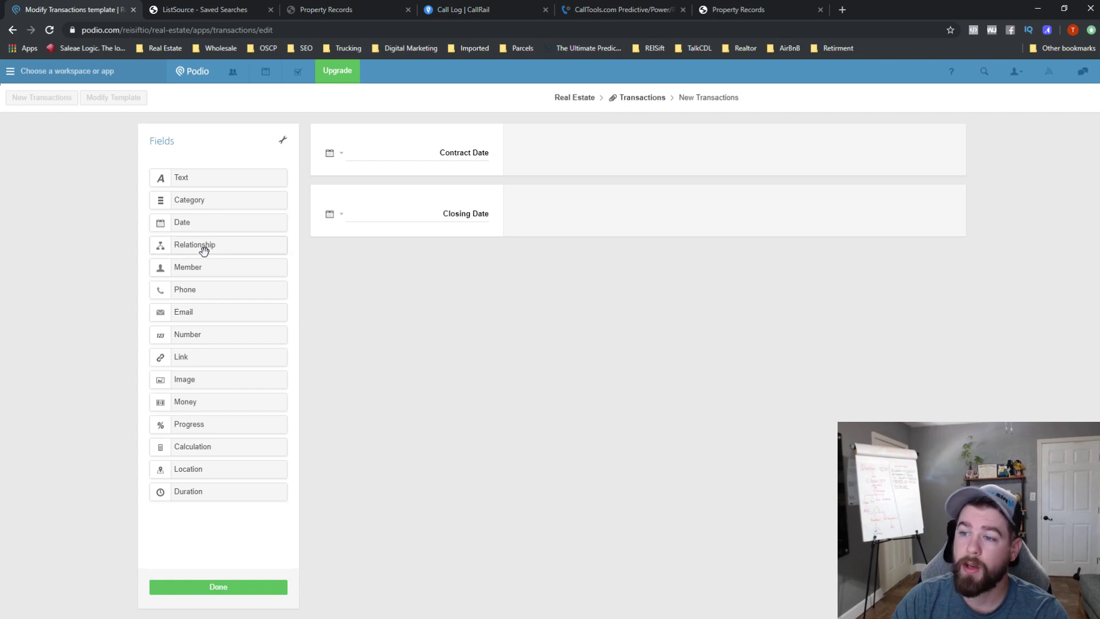
- Add a Seller Lead relationship field referencing Seller Leads' Favorite view, between the dates
{"action": "left_click_drag", "start_coordinate": [220, 244], "coordinate": [376, 196]}
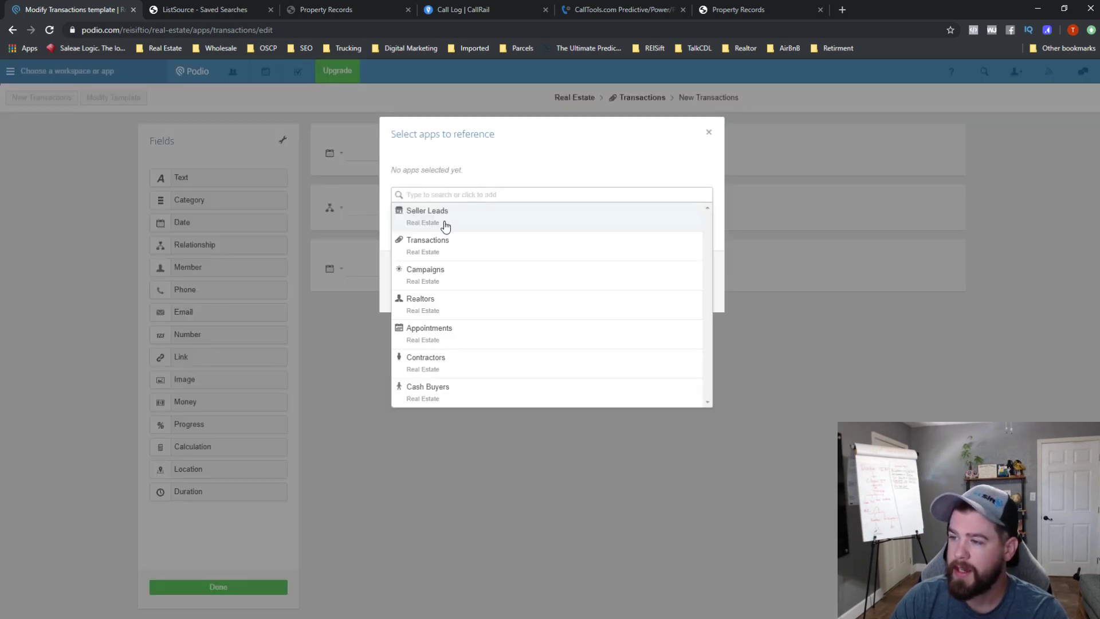
{"action": "left_click", "coordinate": [445, 223]}
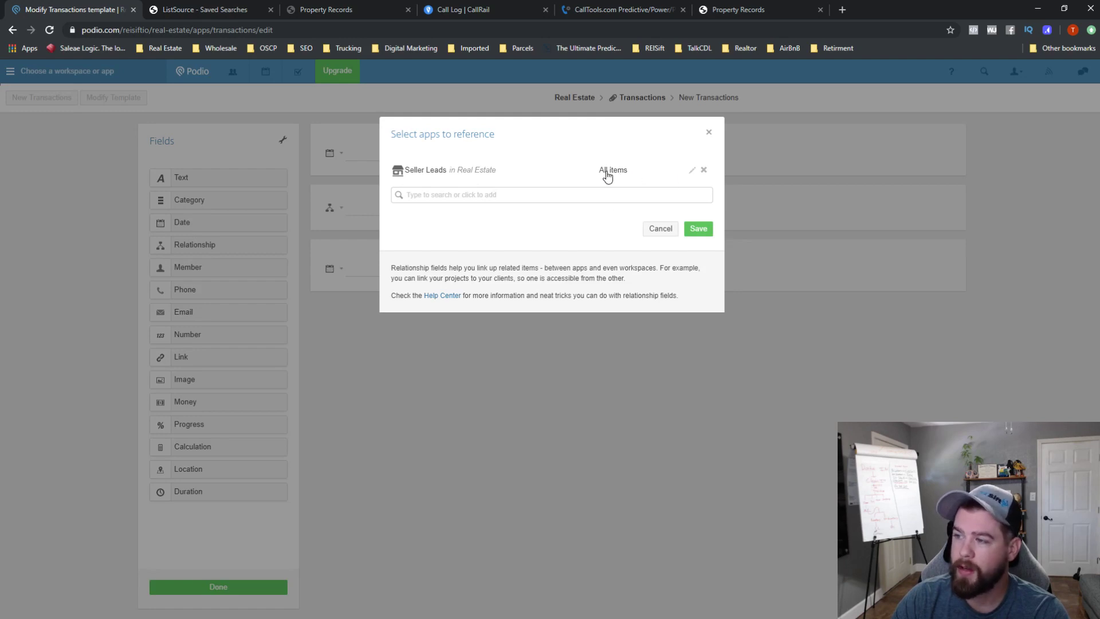
{"action": "left_click", "coordinate": [679, 173]}
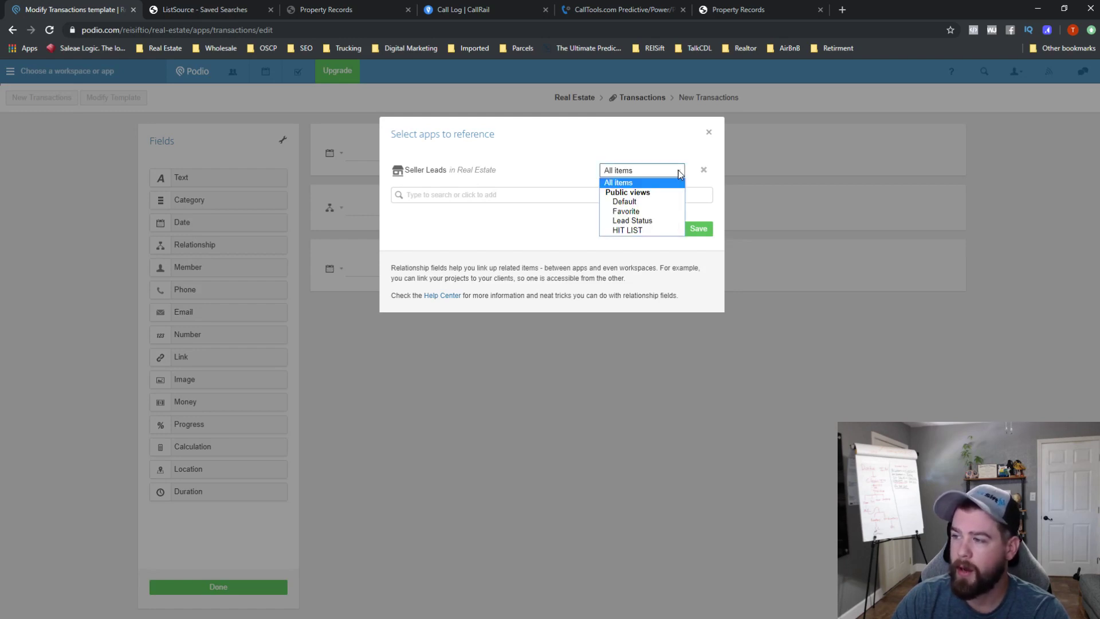
{"action": "left_click", "coordinate": [664, 212]}
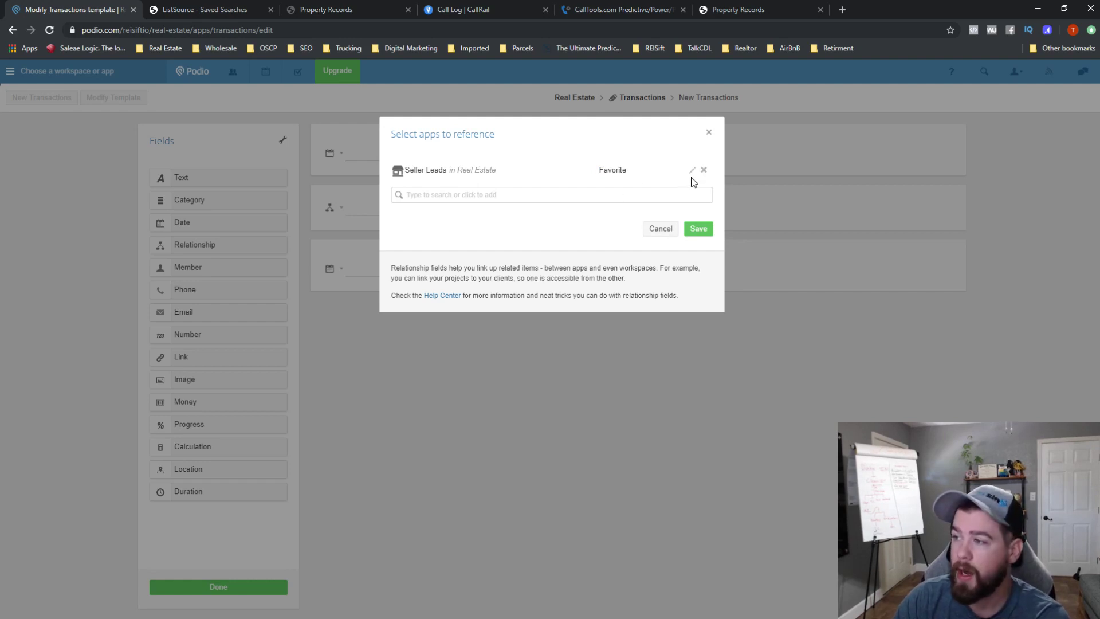
{"action": "left_click", "coordinate": [699, 229]}
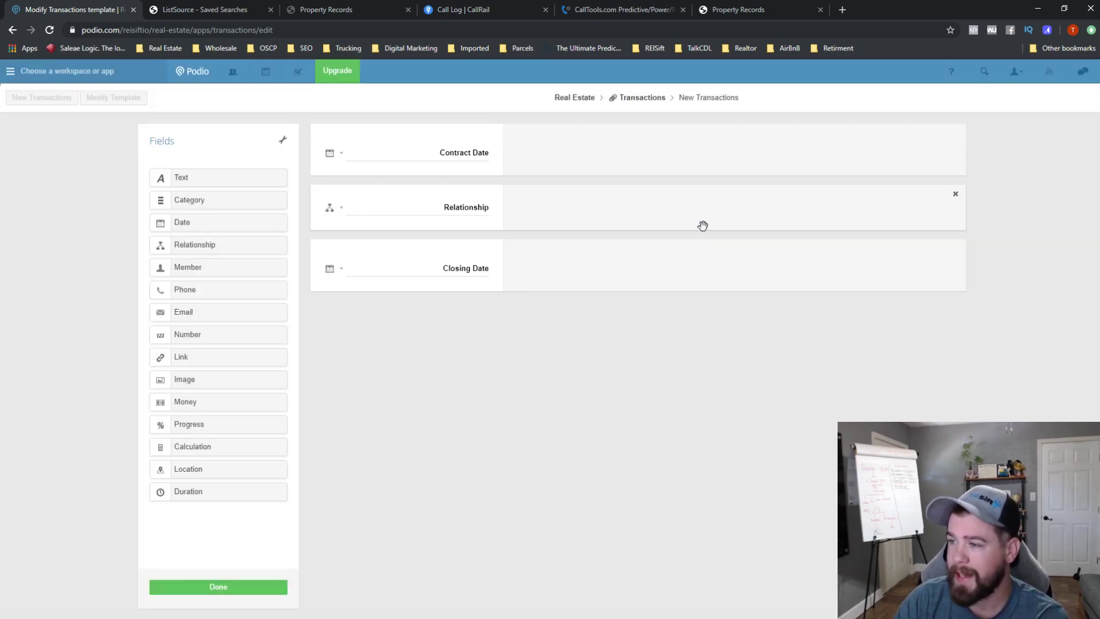
{"action": "double_click", "coordinate": [485, 213]}
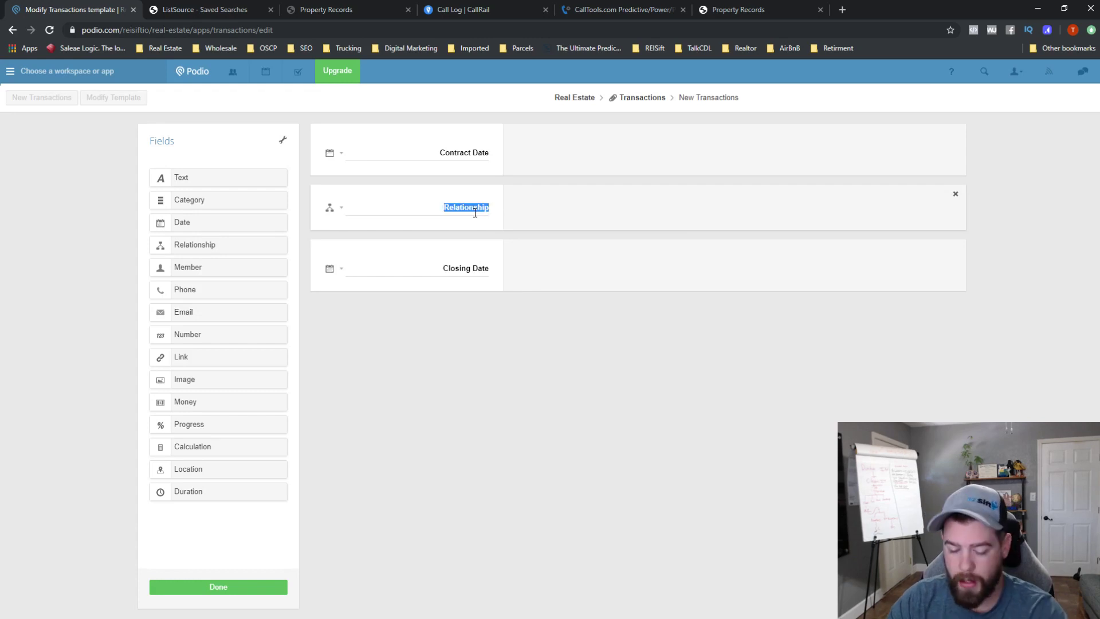
{"action": "type", "text": "Seller Lead"}
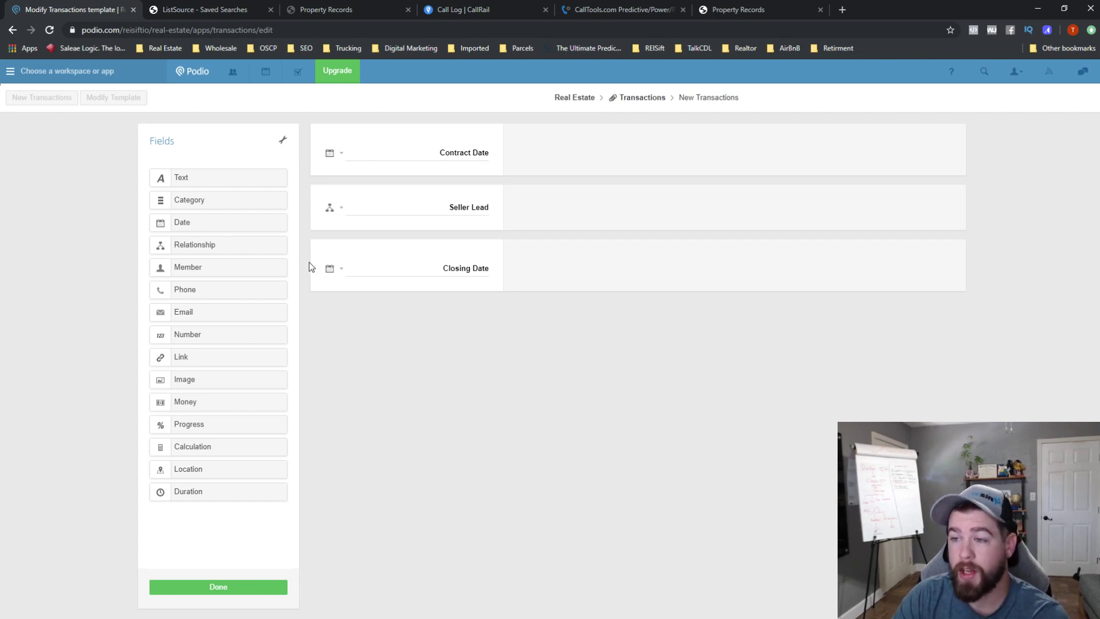
- Add another Relationship field below Seller Lead, linking and then removing Seller Leads
{"action": "left_click_drag", "start_coordinate": [233, 247], "coordinate": [350, 240]}
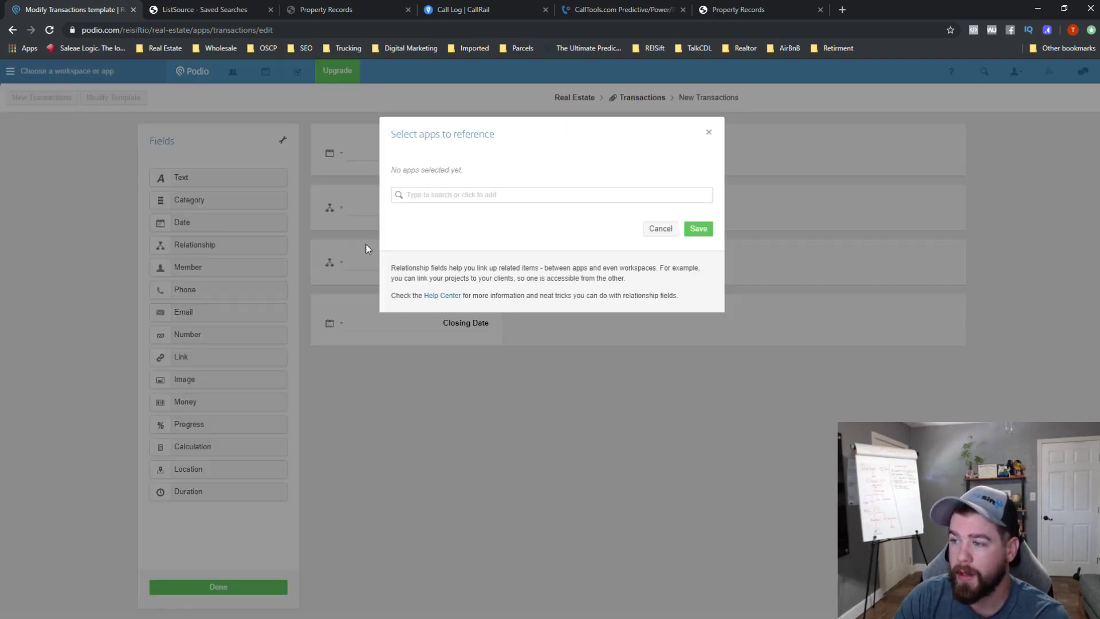
{"action": "left_click", "coordinate": [506, 200]}
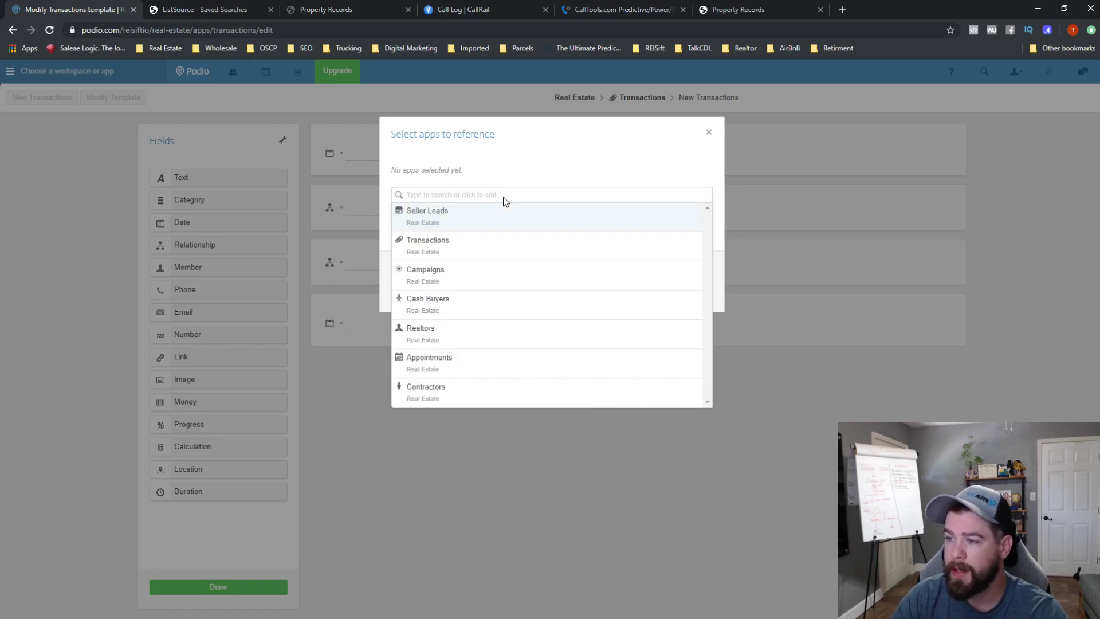
{"action": "left_click", "coordinate": [473, 210]}
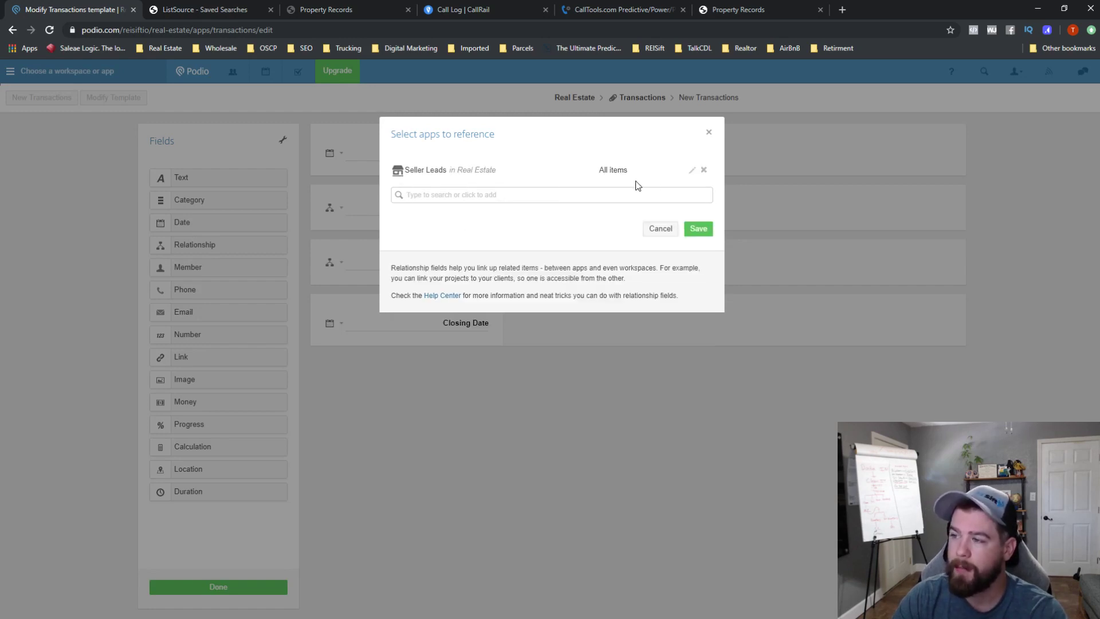
{"action": "left_click", "coordinate": [692, 173]}
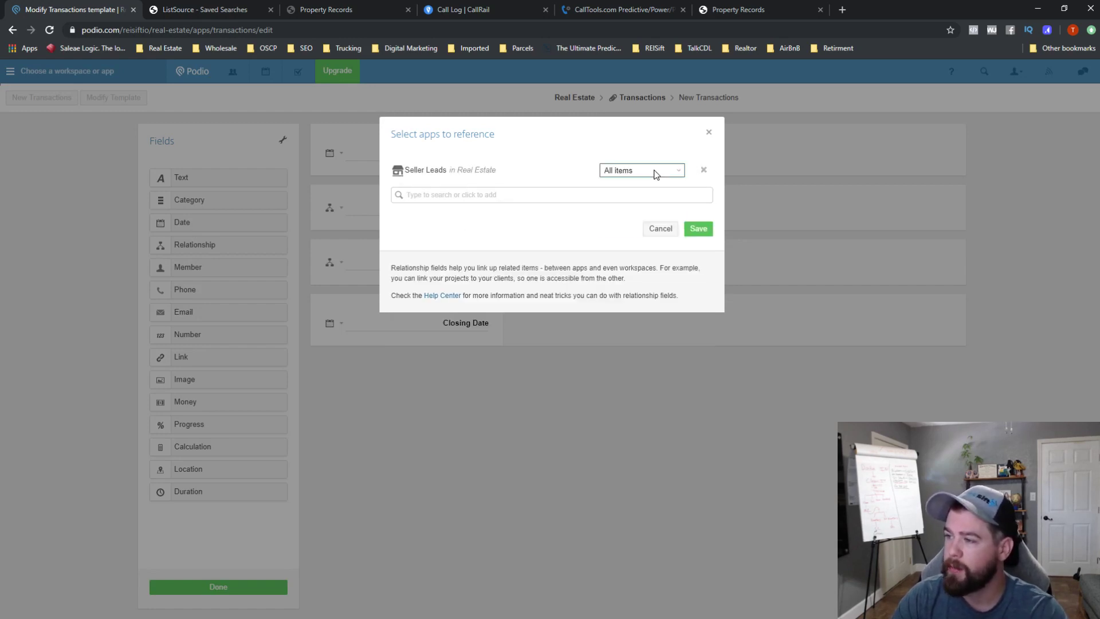
{"action": "left_click", "coordinate": [654, 172]}
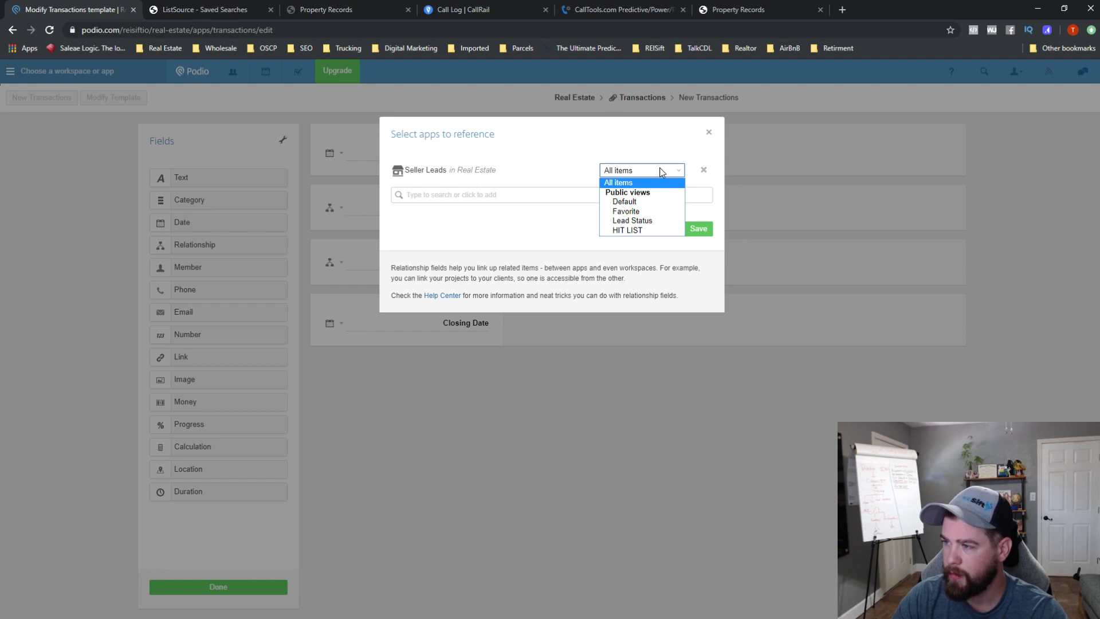
{"action": "left_click", "coordinate": [660, 172]}
{"action": "left_click", "coordinate": [703, 170]}
- Cancel the reference dialog so the field stays unlinked, and drag in a Member field
{"action": "left_click", "coordinate": [490, 195]}
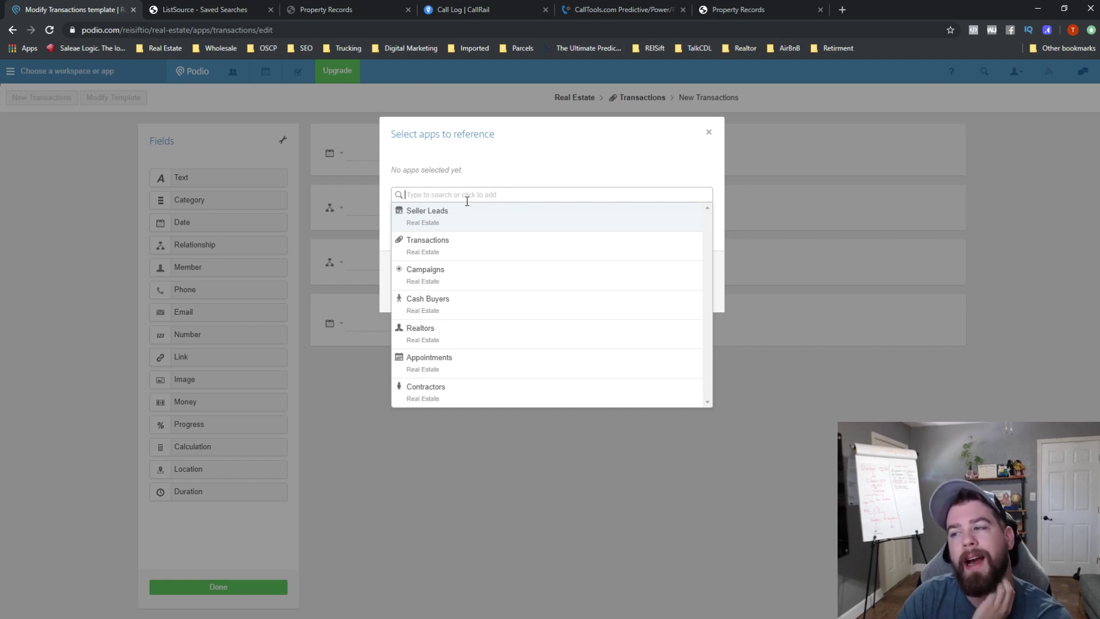
{"action": "left_click", "coordinate": [468, 223]}
{"action": "left_click", "coordinate": [669, 174]}
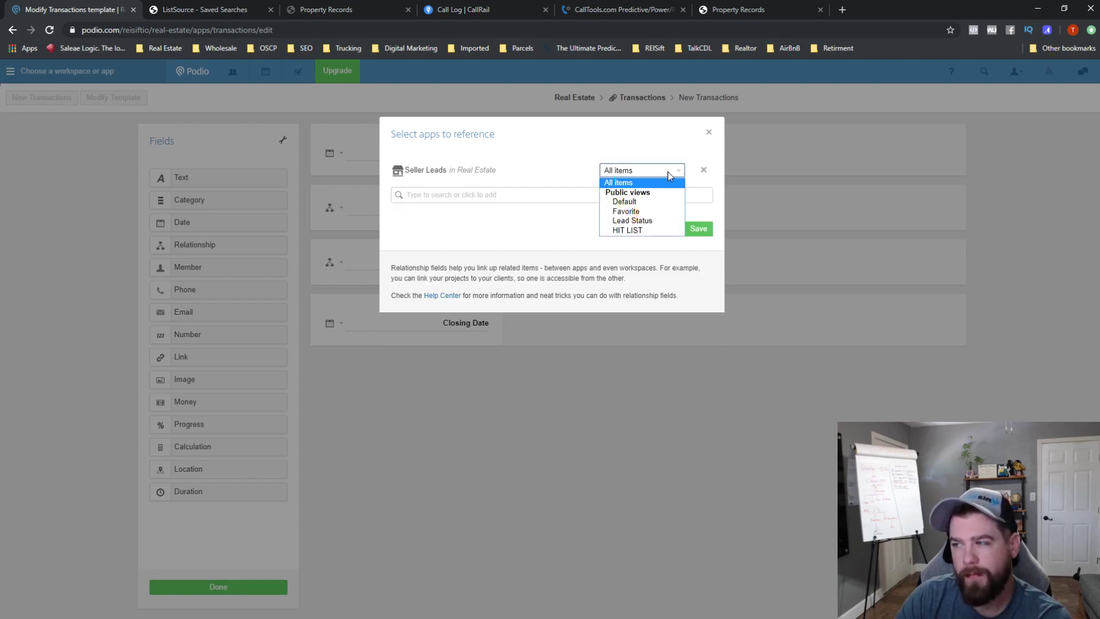
{"action": "left_click", "coordinate": [704, 169]}
{"action": "left_click", "coordinate": [703, 170]}
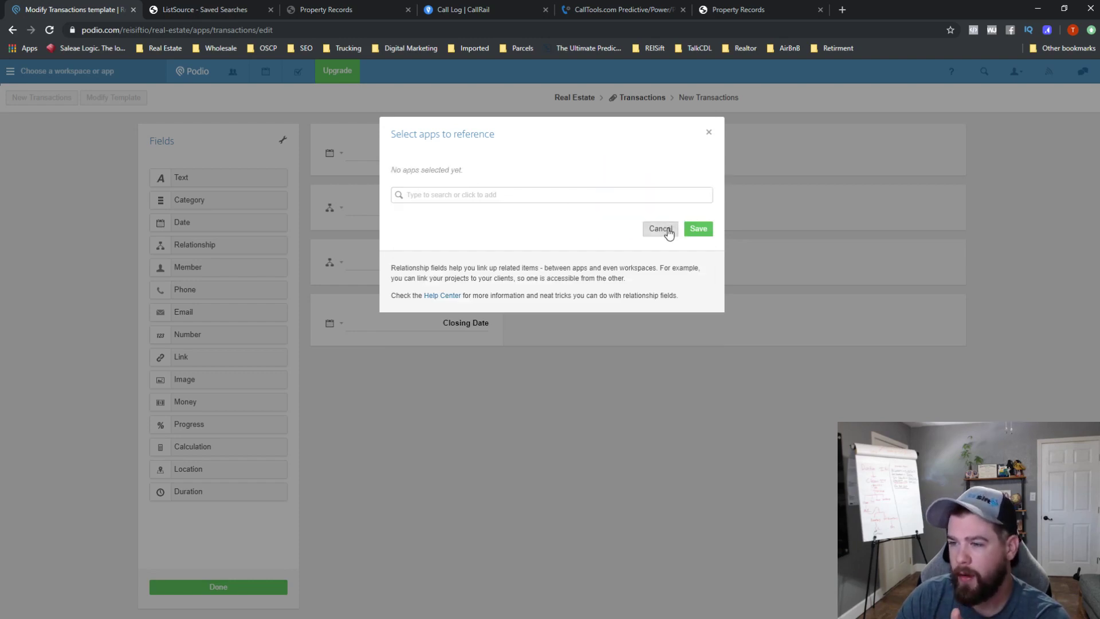
{"action": "left_click", "coordinate": [660, 228]}
{"action": "left_click_drag", "start_coordinate": [201, 270], "coordinate": [456, 209]}
- Rename the Member field AQS, move it below Seller Lead, and delete the extra Relationship field
{"action": "double_click", "coordinate": [481, 208]}
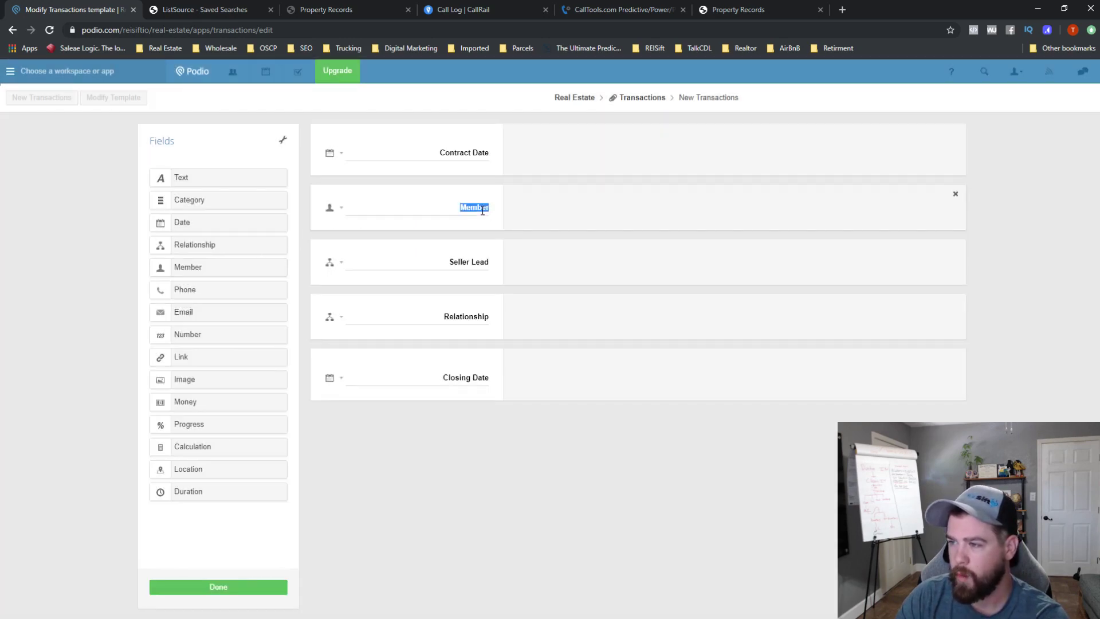
{"action": "type", "text": "AQS"}
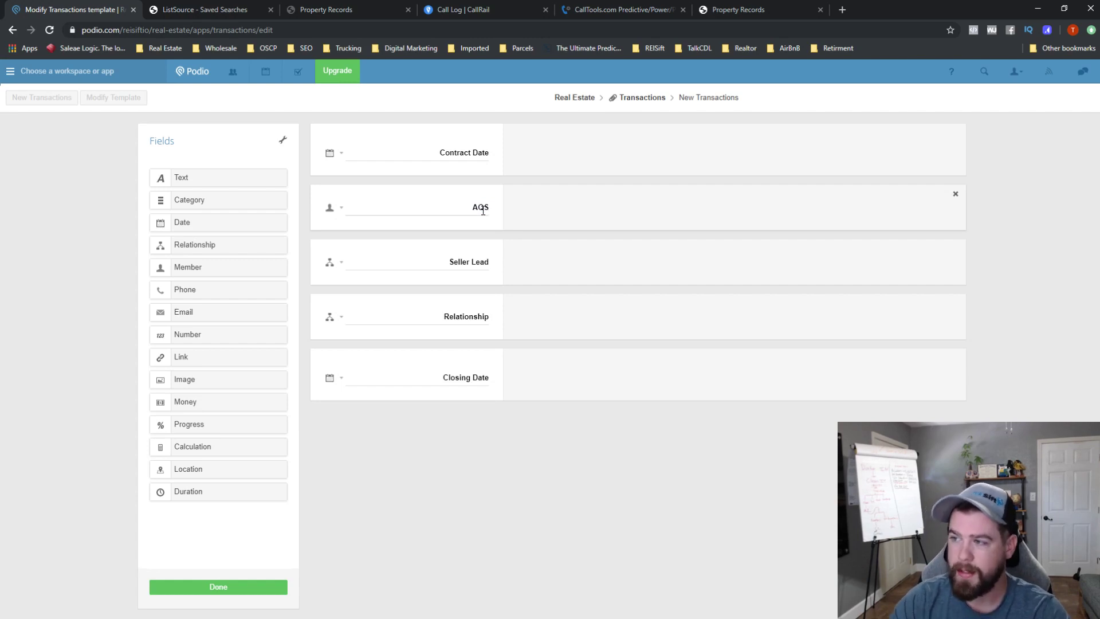
{"action": "left_click_drag", "start_coordinate": [334, 195], "coordinate": [593, 300]}
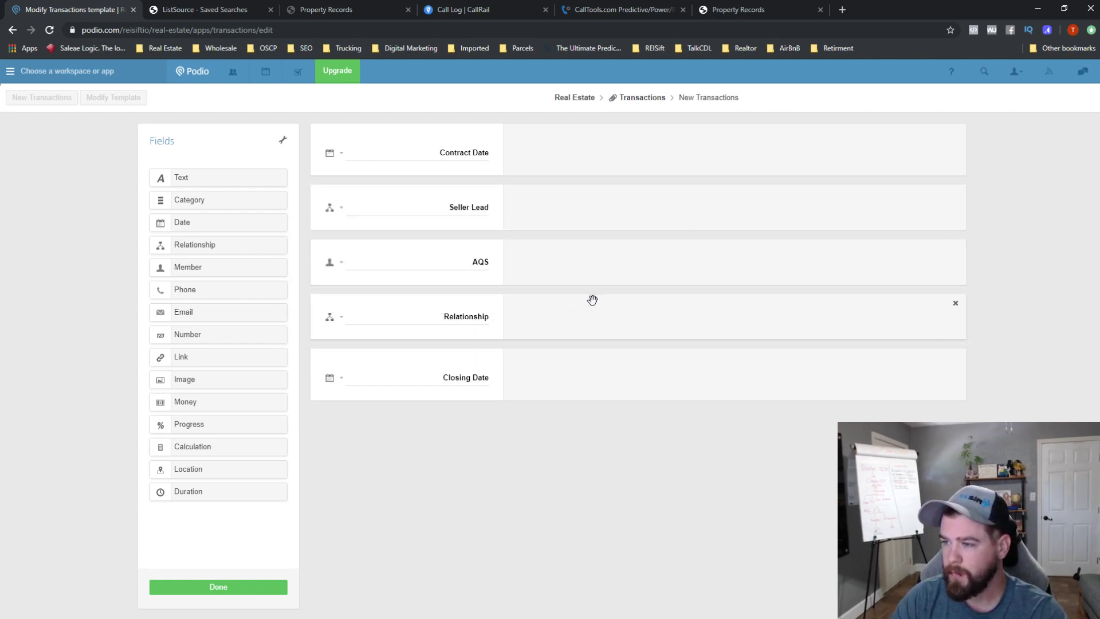
{"action": "left_click", "coordinate": [955, 303]}
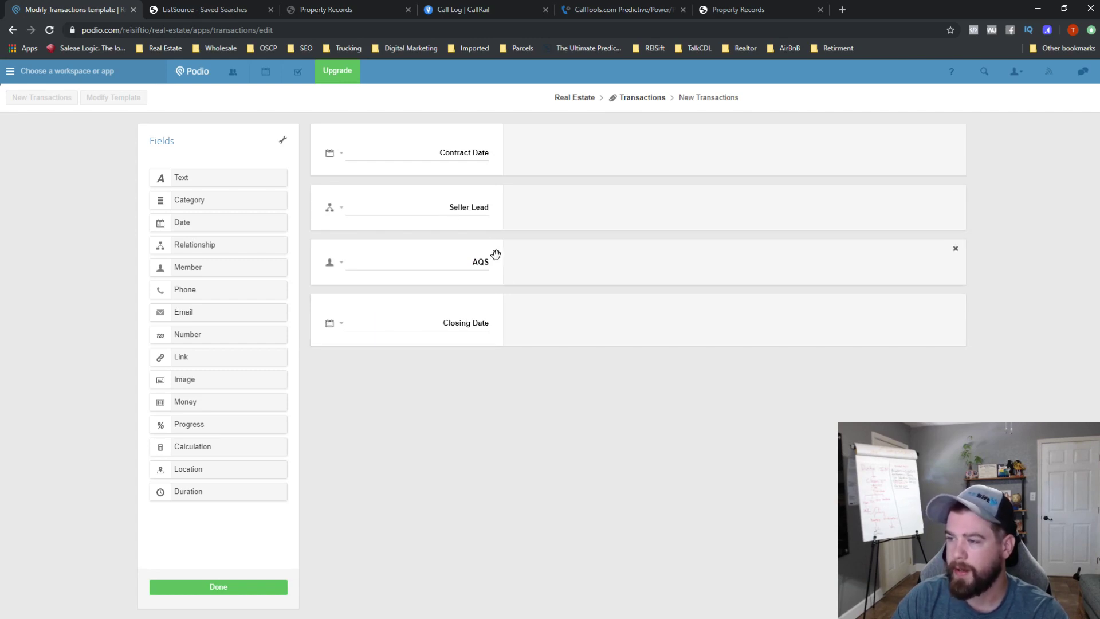
- Save the template, place Transactions right after Seller Leads in the app bar, and start a new transaction
{"action": "left_click", "coordinate": [218, 587]}
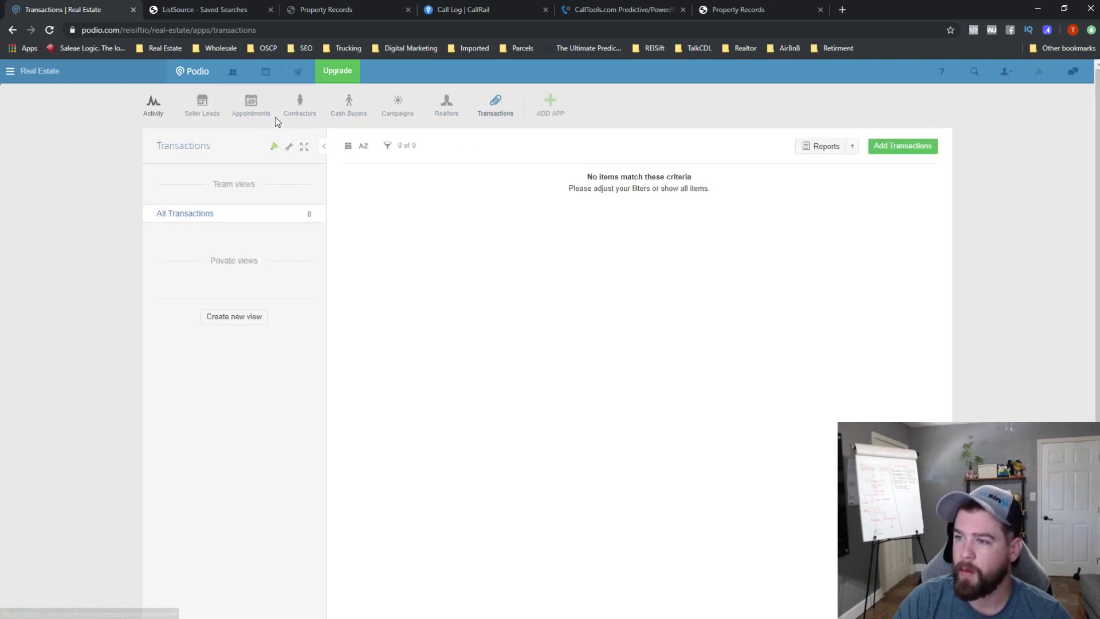
{"action": "left_click_drag", "start_coordinate": [496, 103], "coordinate": [251, 103]}
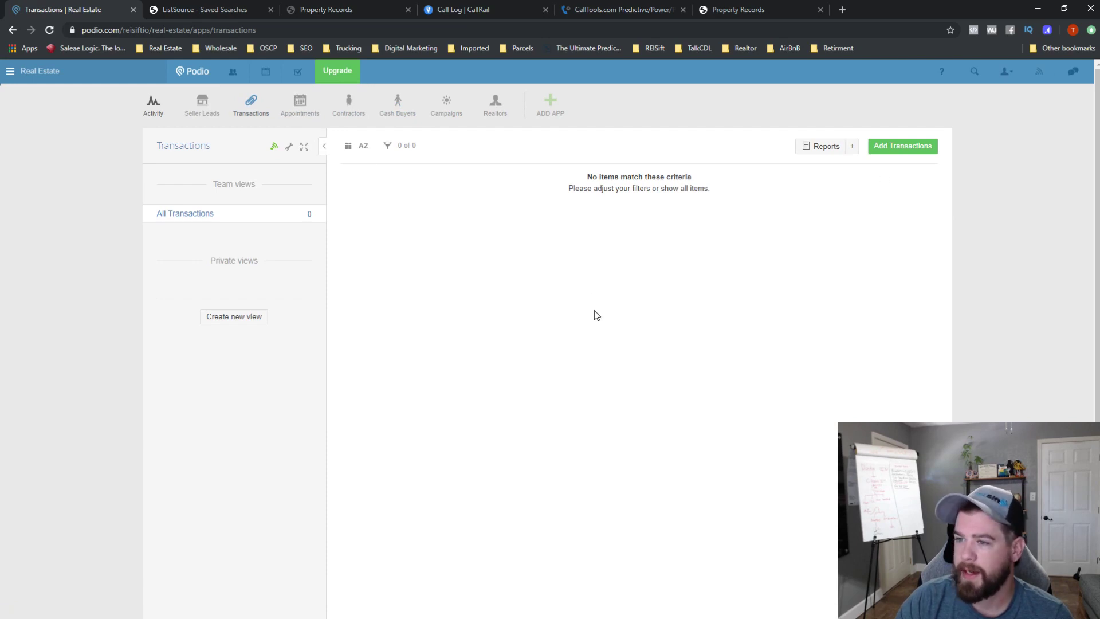
{"action": "left_click", "coordinate": [213, 112]}
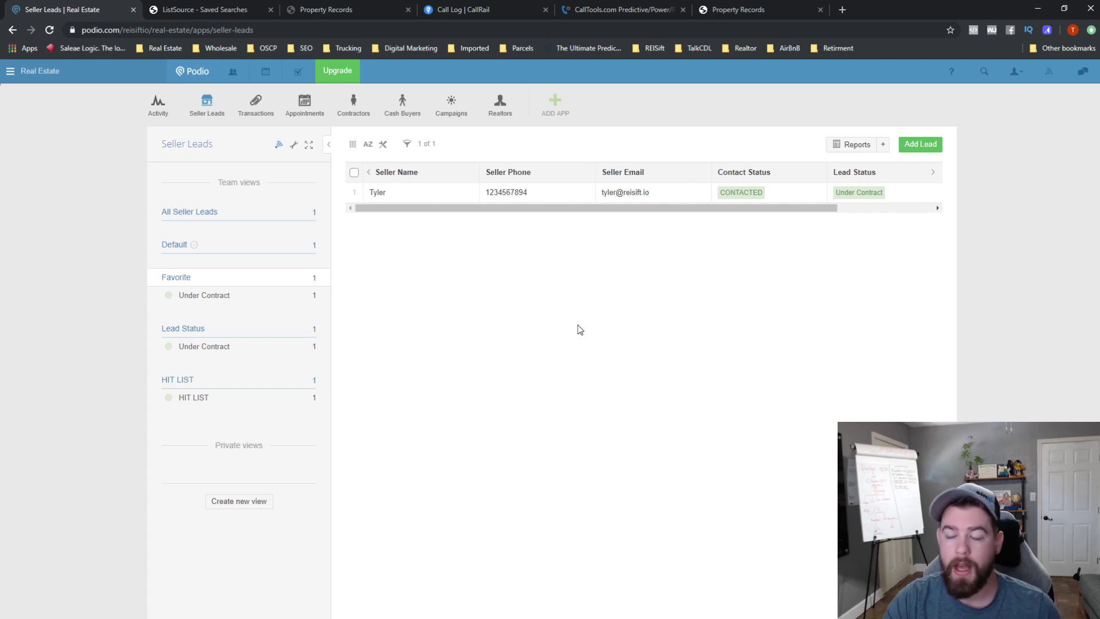
{"action": "left_click", "coordinate": [260, 113]}
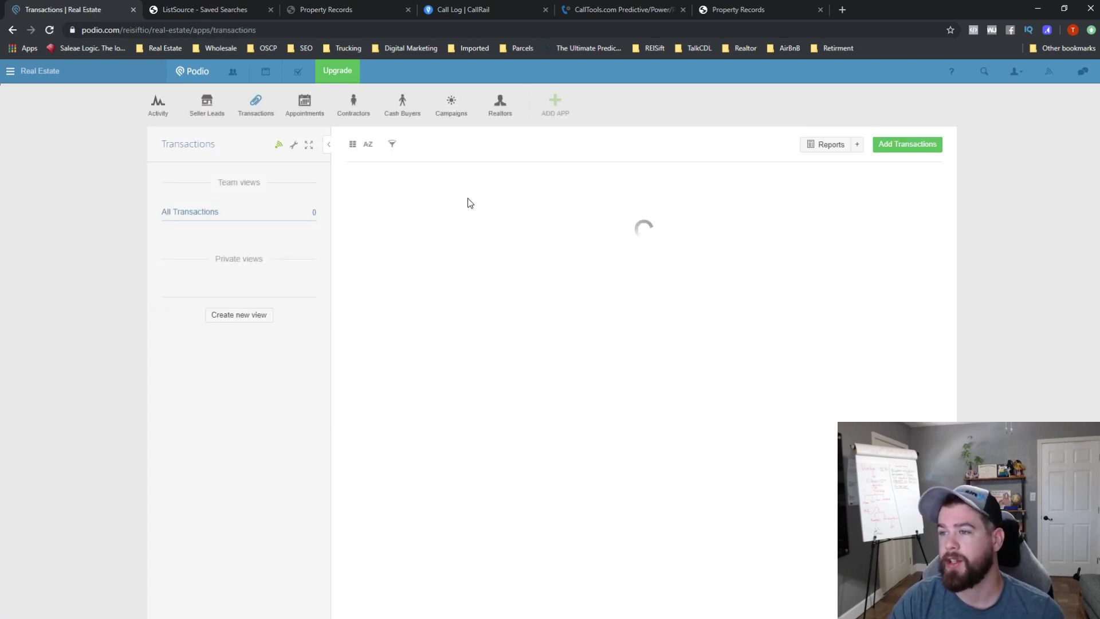
{"action": "left_click", "coordinate": [903, 144]}
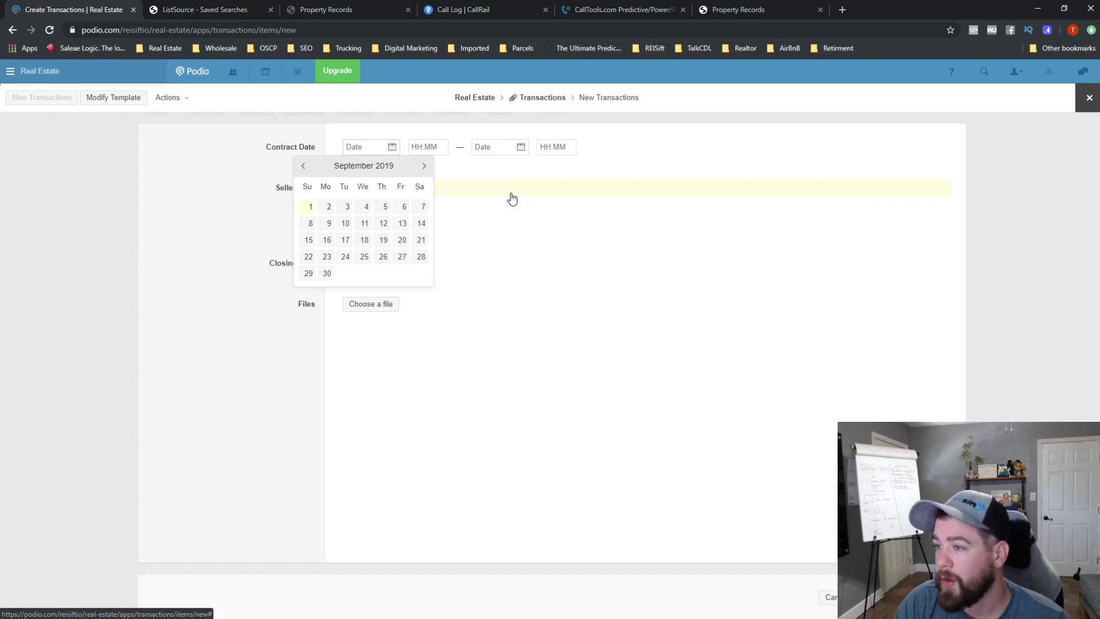
- Set Contract Date to 1 September 2019 and link the existing seller lead
{"action": "left_click", "coordinate": [309, 210]}
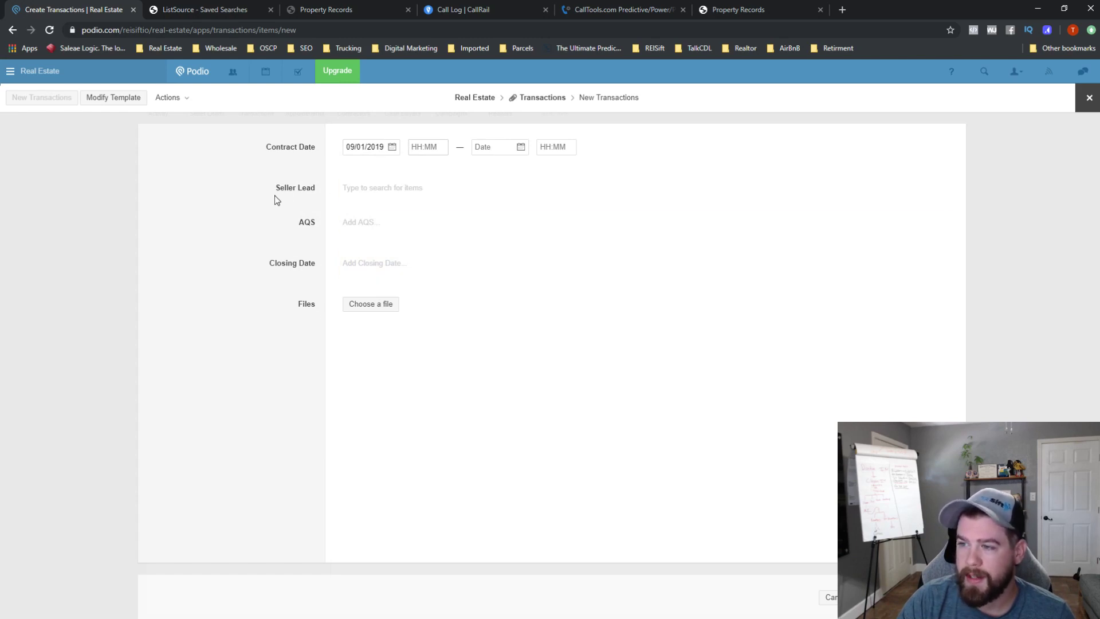
{"action": "left_click", "coordinate": [257, 211]}
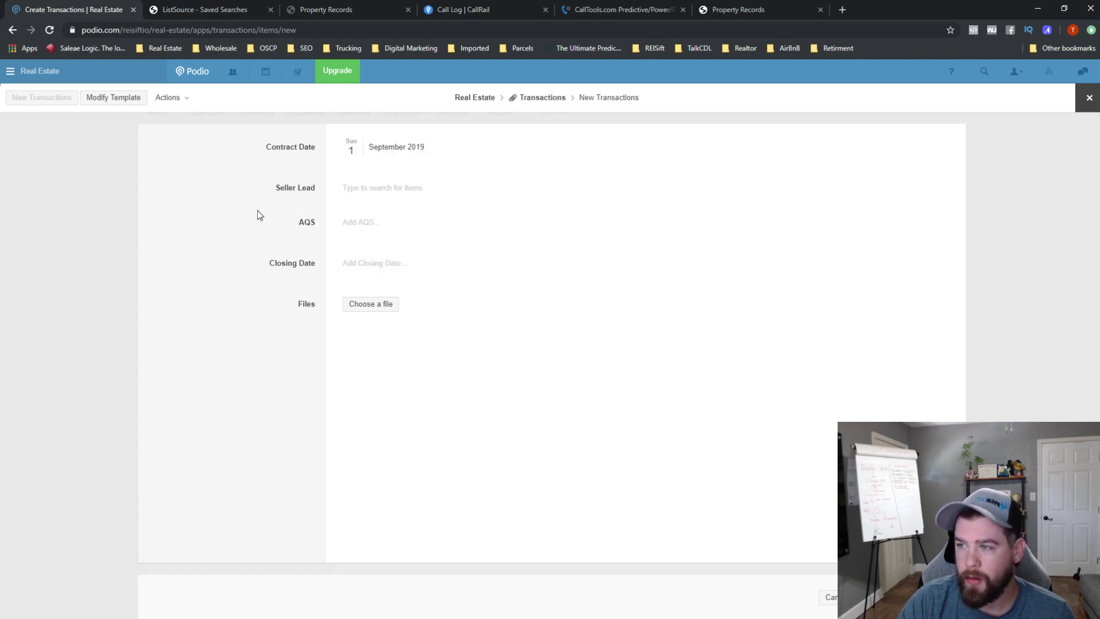
{"action": "left_click", "coordinate": [431, 192]}
{"action": "left_click", "coordinate": [405, 222]}
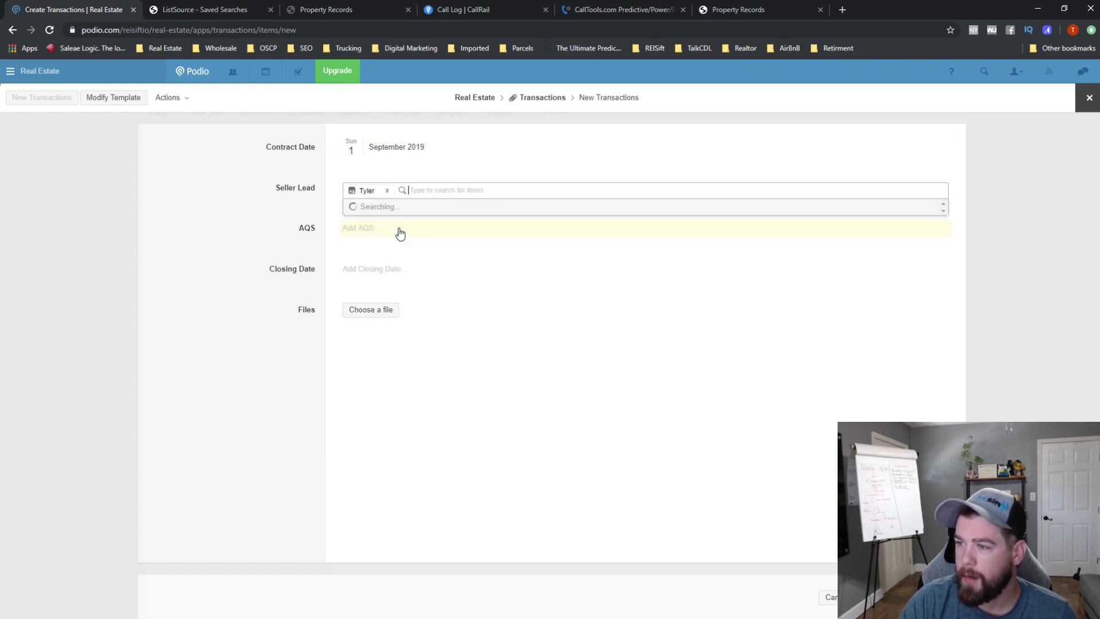
{"action": "left_click", "coordinate": [280, 245]}
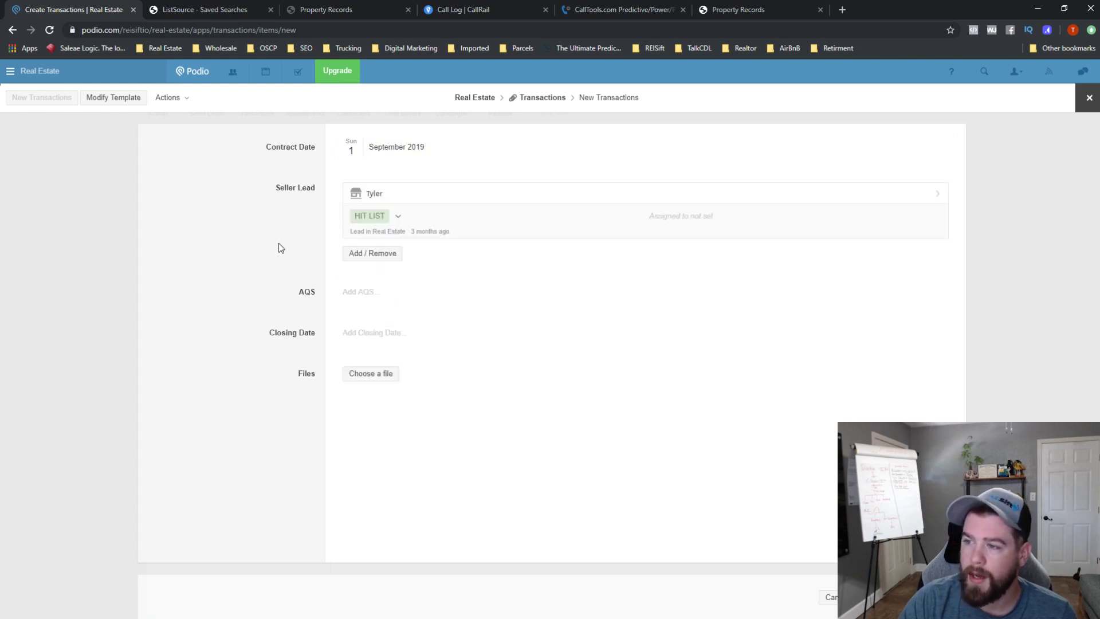
- Clear the linked lead's HIT LIST value to None
{"action": "left_click", "coordinate": [399, 218]}
{"action": "left_click", "coordinate": [399, 220]}
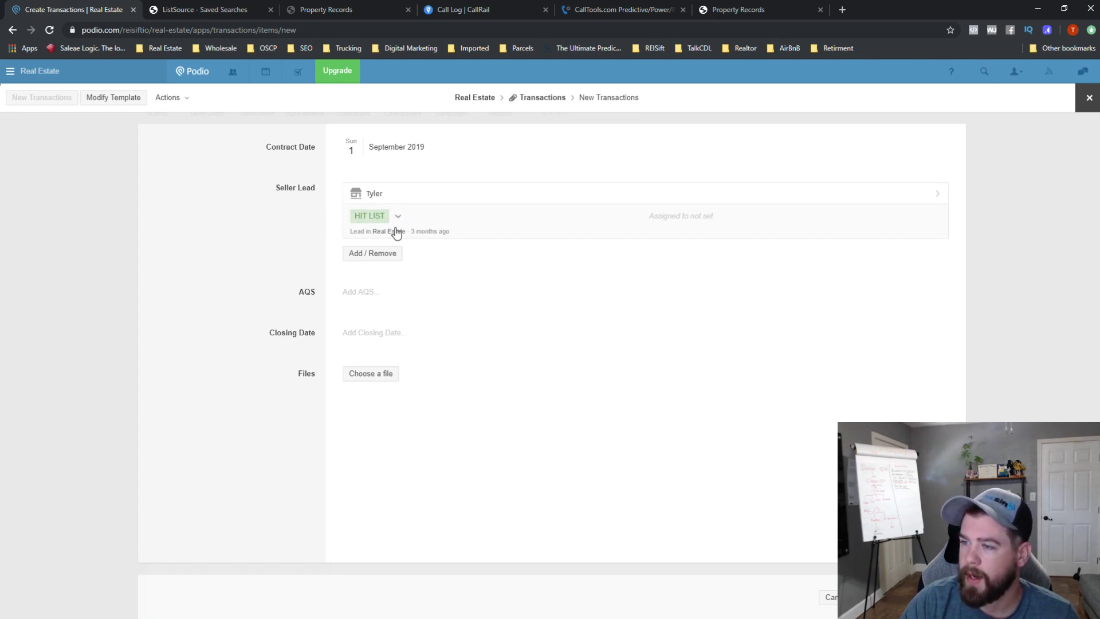
{"action": "left_click", "coordinate": [398, 218]}
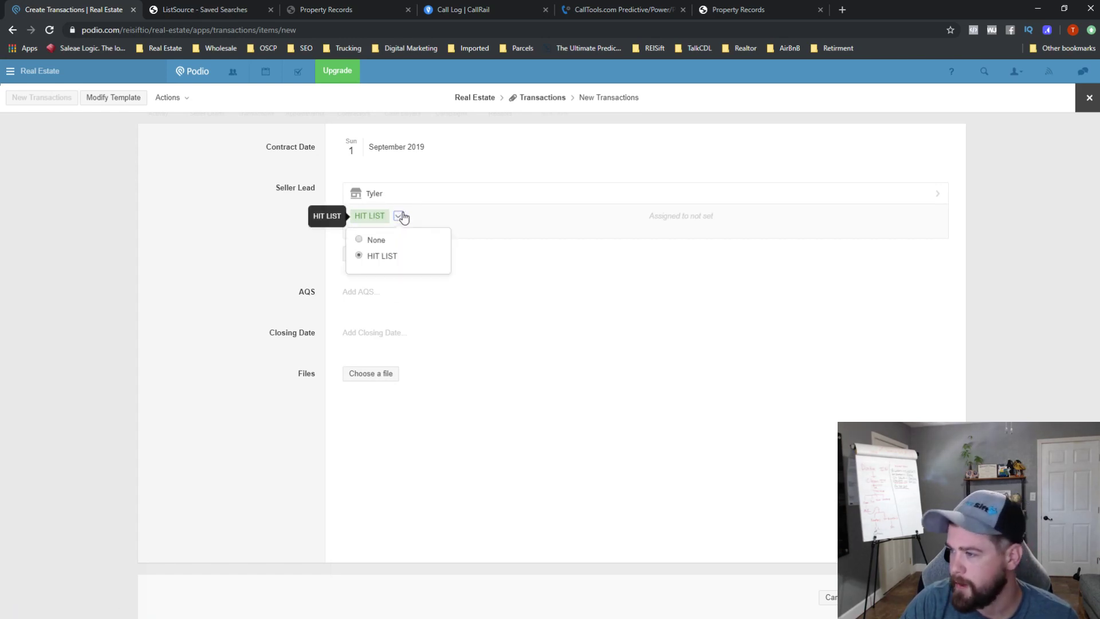
{"action": "left_click", "coordinate": [364, 242]}
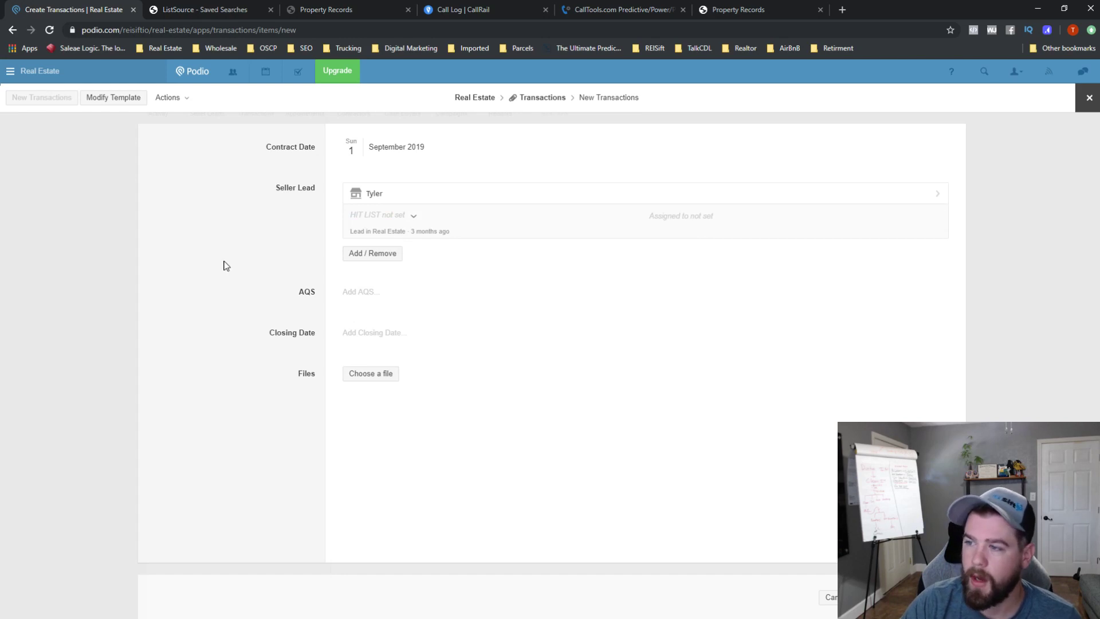
- Assign the AQS member, set Closing Date to 2 September 2019, and save the transaction
{"action": "left_click", "coordinate": [370, 293]}
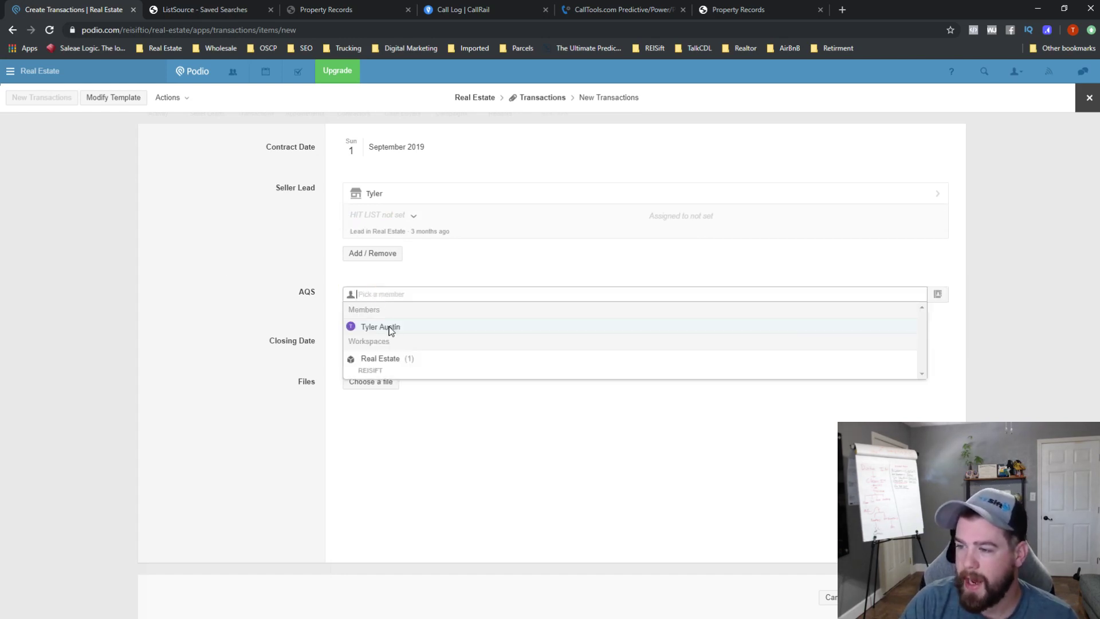
{"action": "left_click", "coordinate": [387, 326]}
{"action": "left_click", "coordinate": [277, 308]}
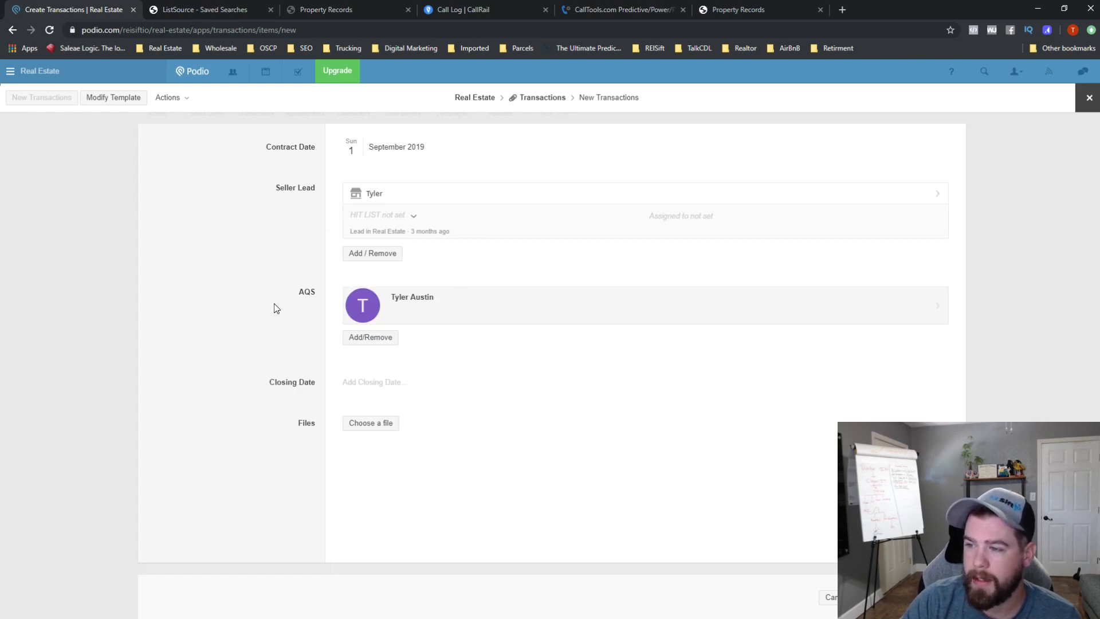
{"action": "left_click", "coordinate": [358, 381]}
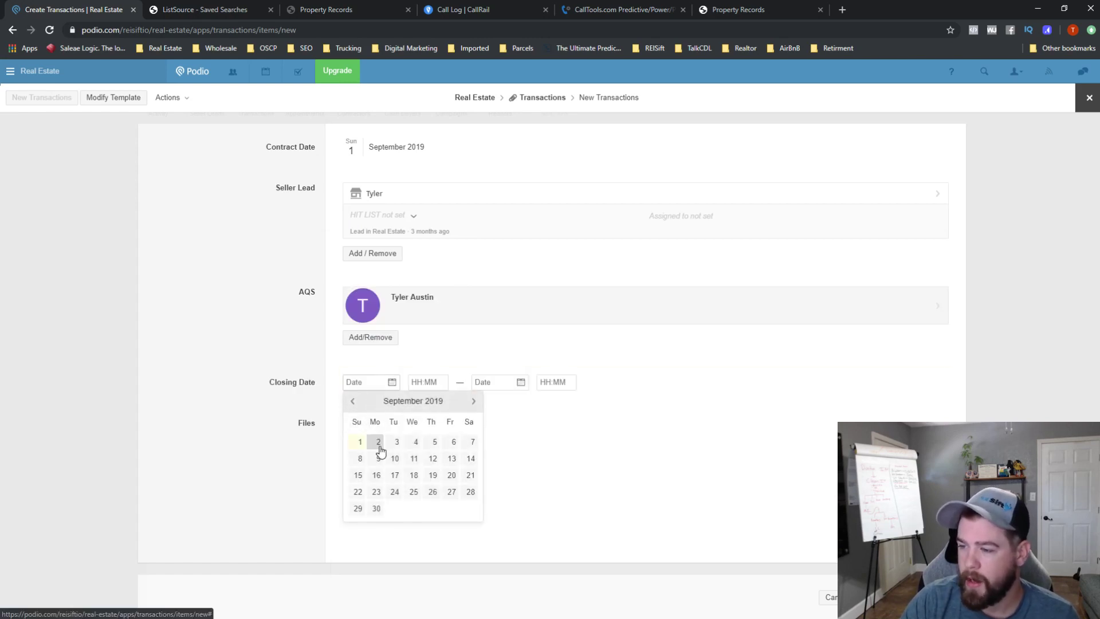
{"action": "left_click", "coordinate": [378, 443]}
{"action": "left_click", "coordinate": [279, 459]}
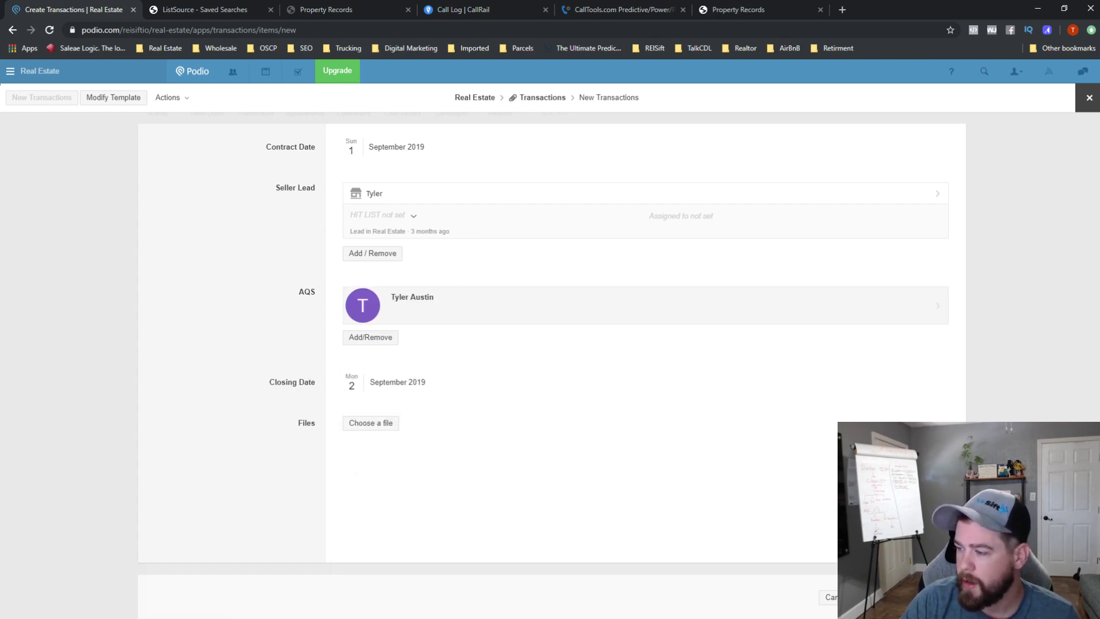
{"action": "left_click", "coordinate": [905, 597]}
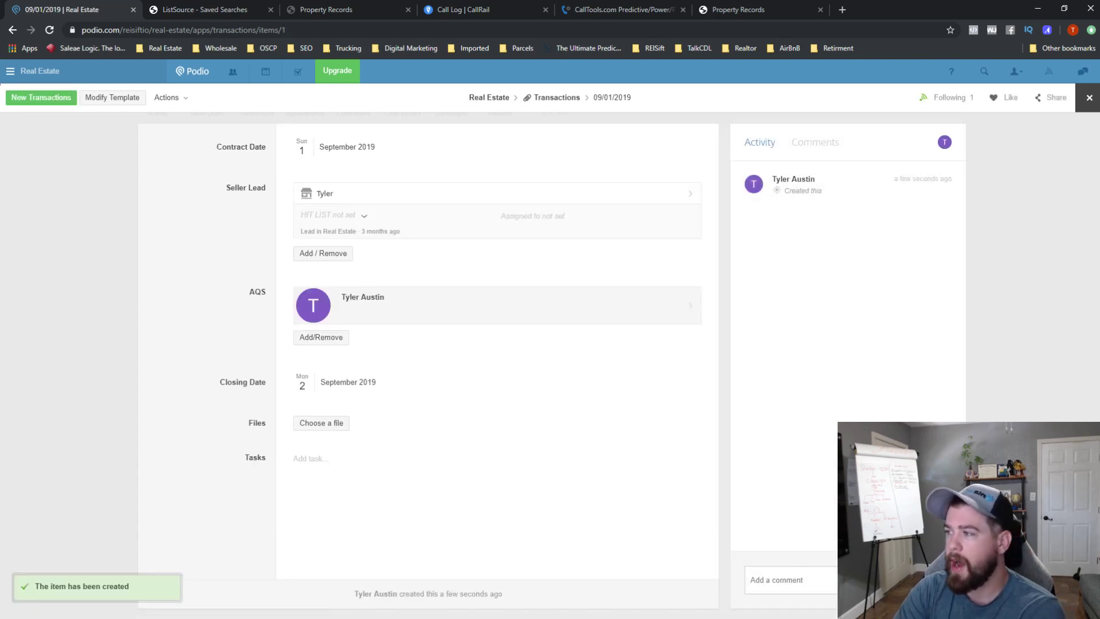
{"action": "left_click", "coordinate": [1089, 100]}
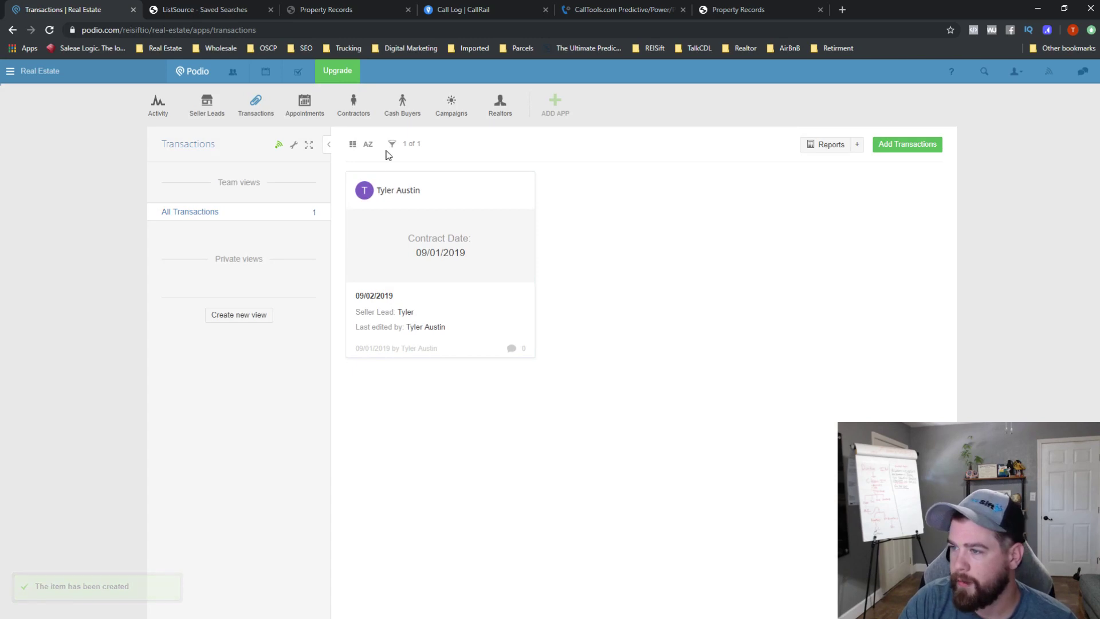
- Switch the Transactions list to Table layout and save it as the team view Default
{"action": "left_click", "coordinate": [353, 145]}
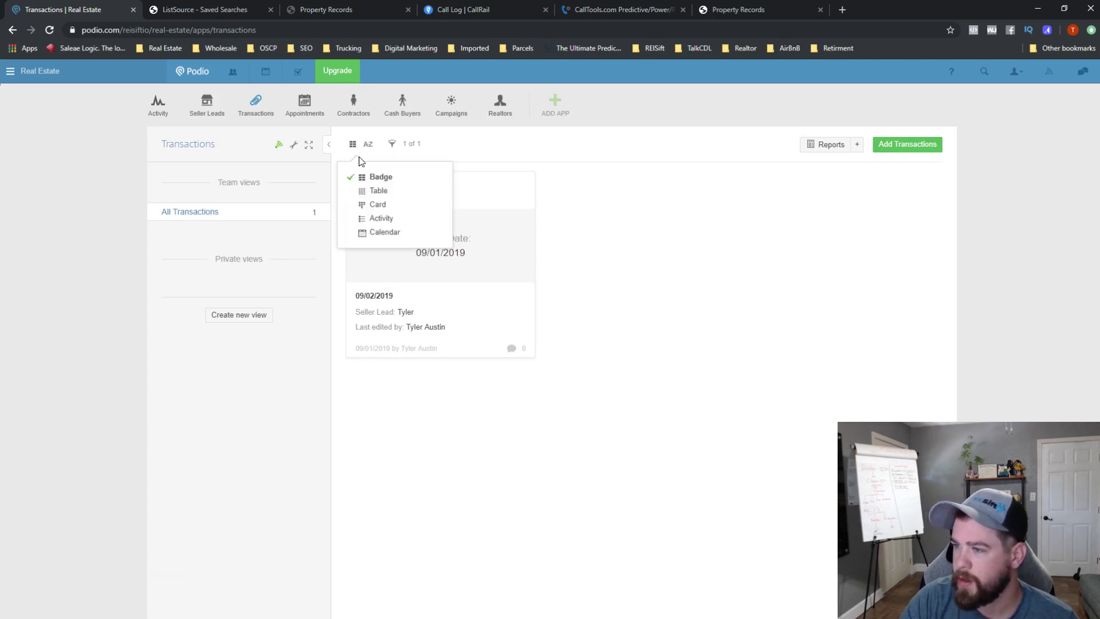
{"action": "left_click", "coordinate": [374, 189]}
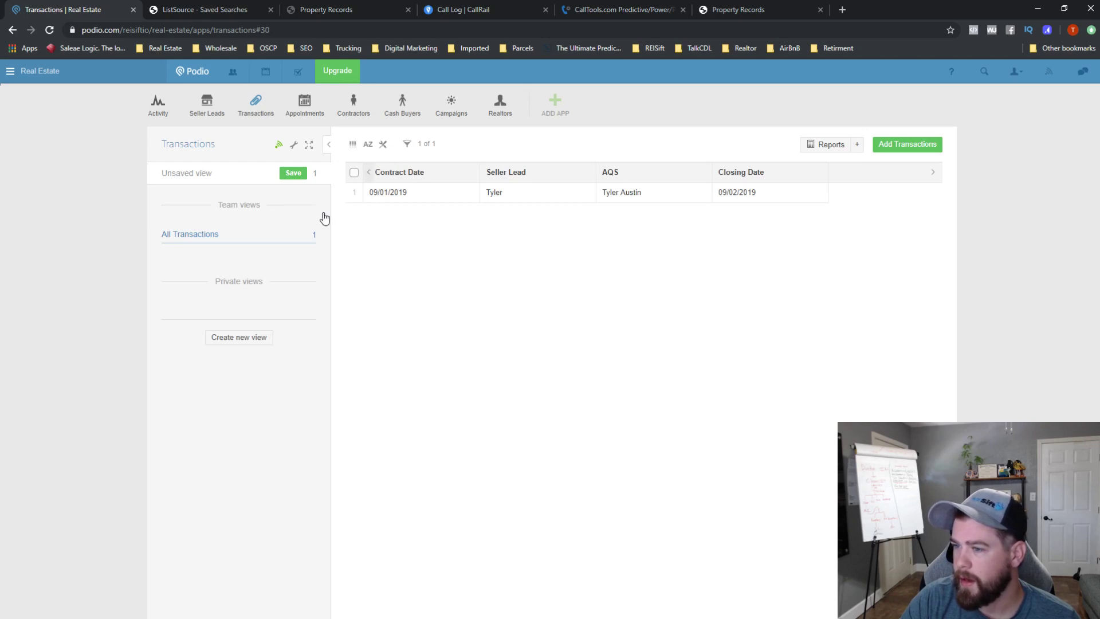
{"action": "left_click", "coordinate": [293, 172]}
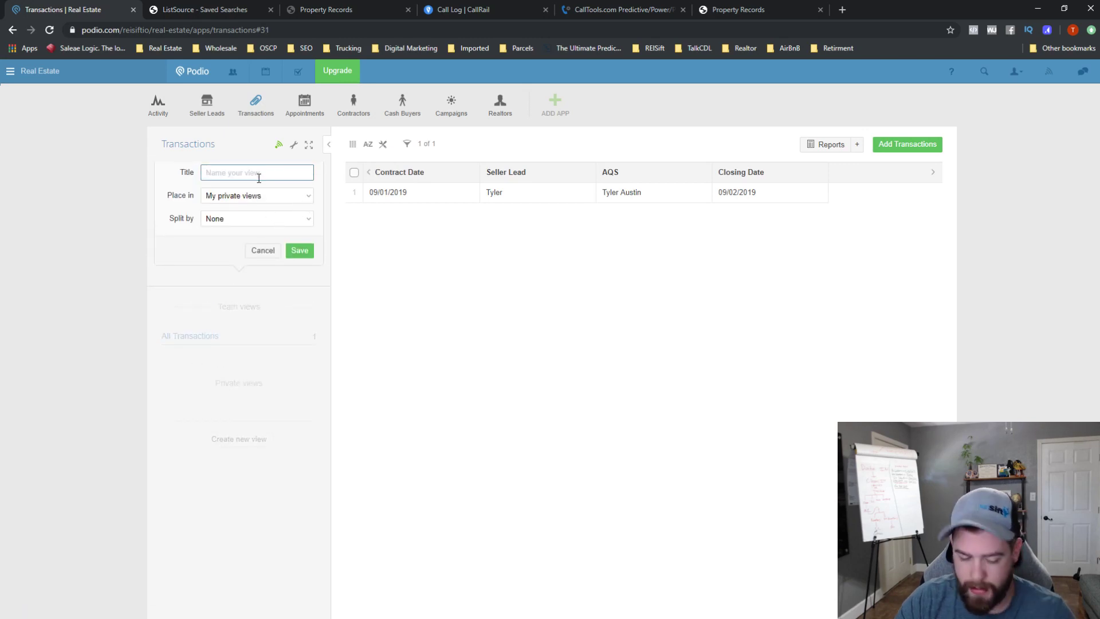
{"action": "type", "text": "Default"}
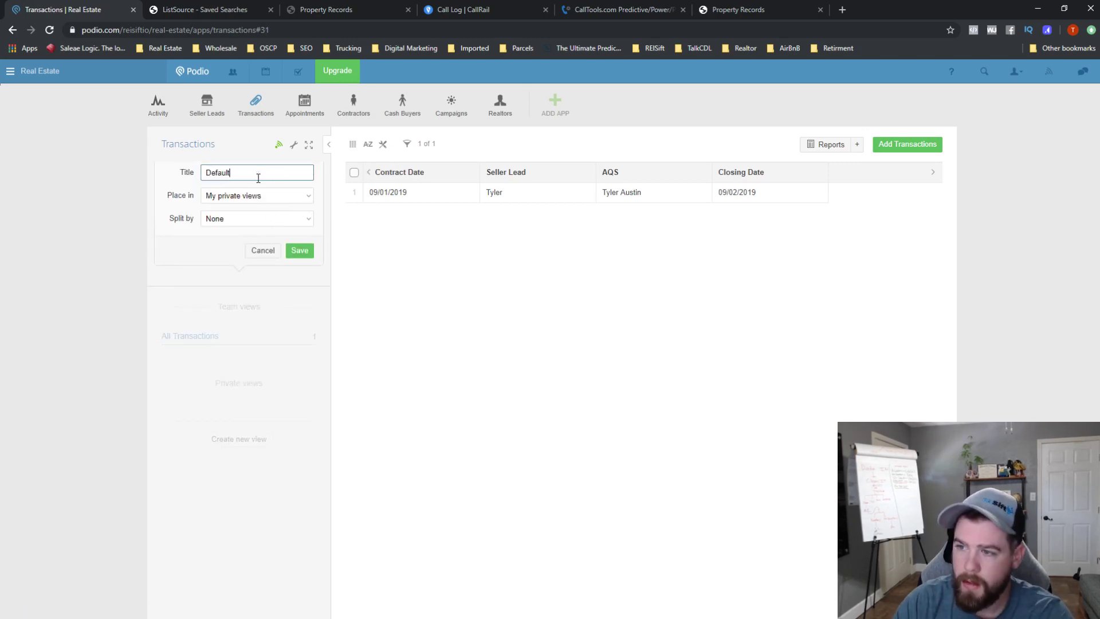
{"action": "left_click", "coordinate": [235, 197]}
{"action": "left_click", "coordinate": [239, 219]}
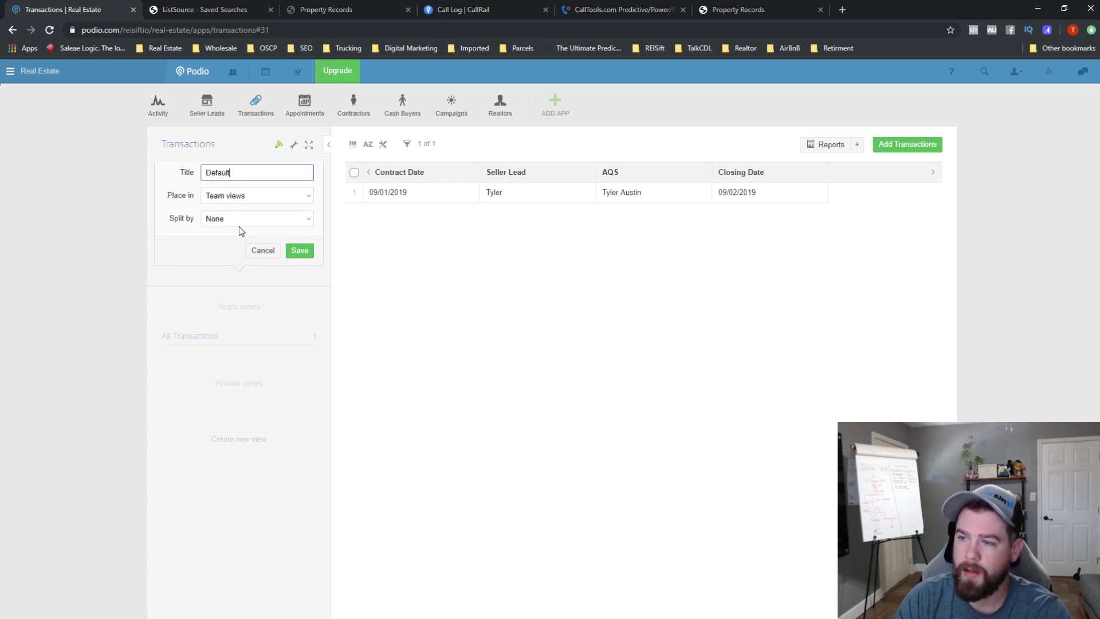
{"action": "left_click", "coordinate": [300, 250]}
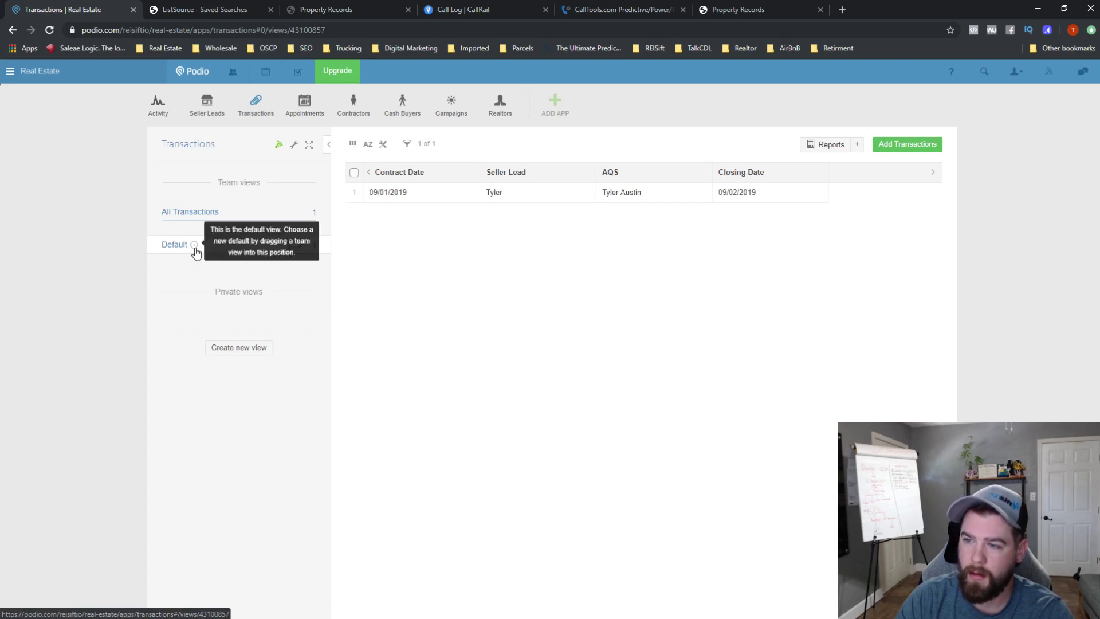
{"action": "left_click", "coordinate": [196, 251]}
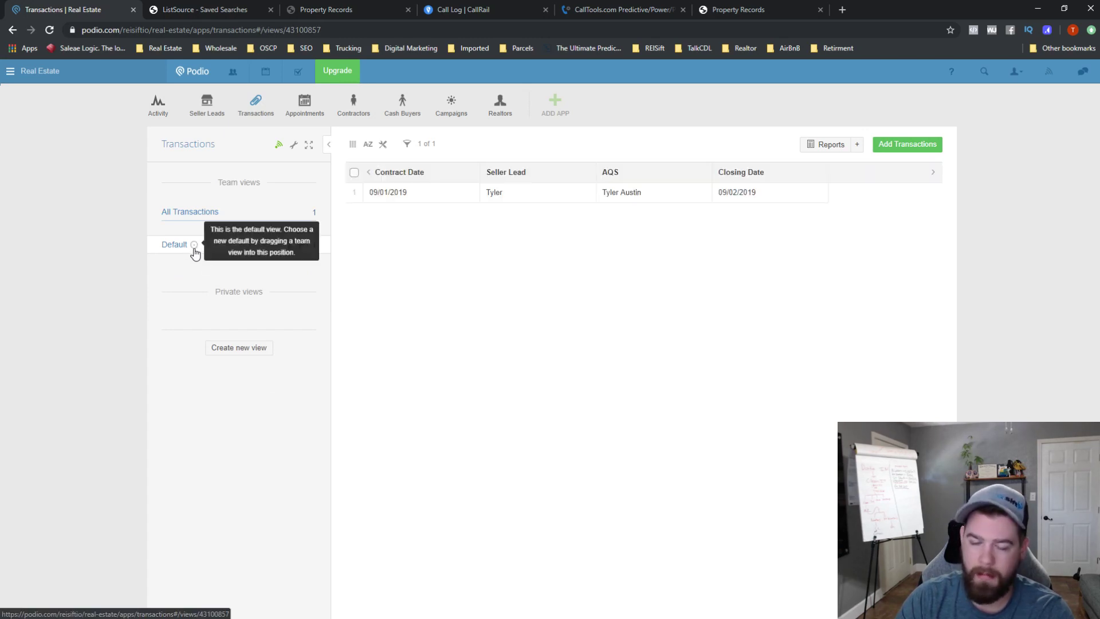
{"action": "left_click", "coordinate": [210, 115]}
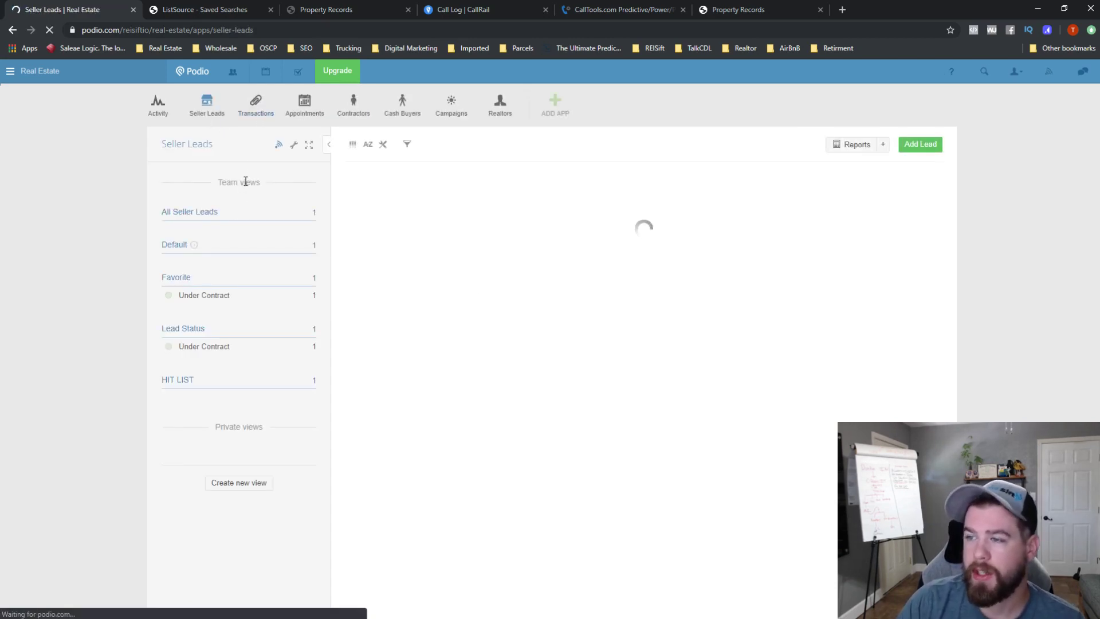
- Back in the Transactions app, open the 09/01/2019 row to view its full record
{"action": "left_click", "coordinate": [249, 107]}
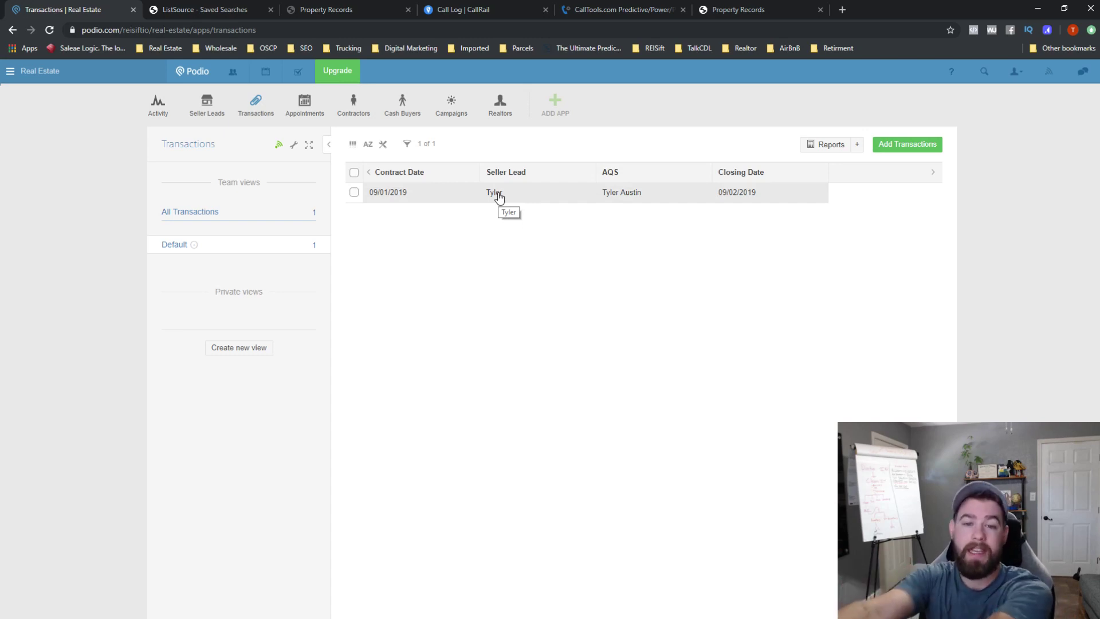
{"action": "left_click", "coordinate": [409, 196]}
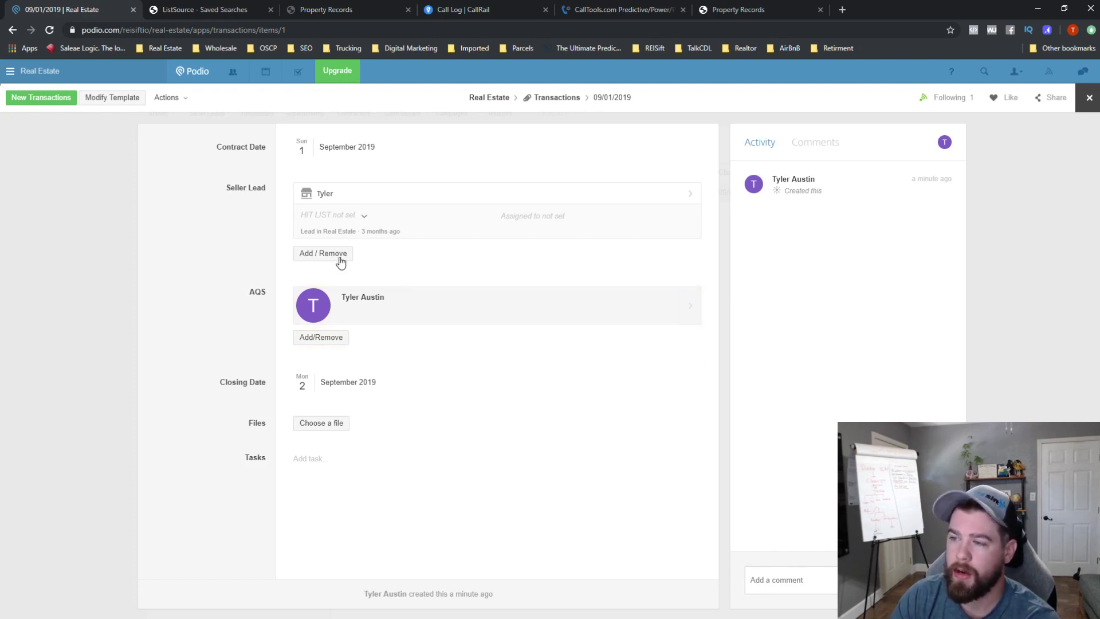
- Open the linked seller lead and extend its property address with Crestview Florida from the suggestion
{"action": "left_click", "coordinate": [337, 199]}
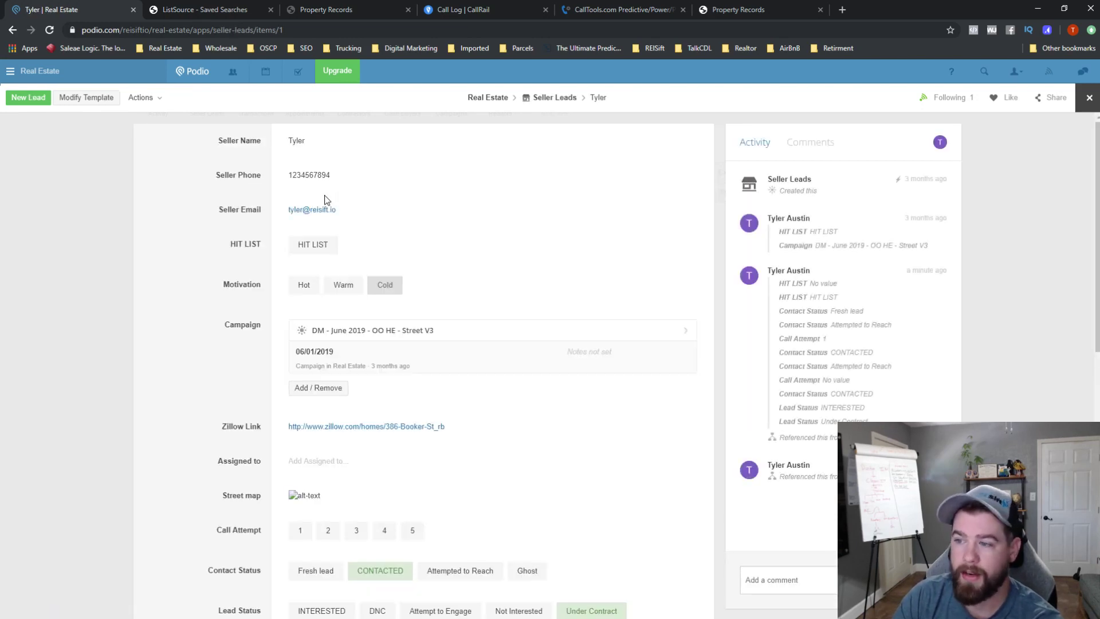
{"action": "scroll", "coordinate": [445, 269], "scroll_direction": "down", "scroll_amount": 3}
{"action": "scroll", "coordinate": [435, 348], "scroll_direction": "down", "scroll_amount": 6}
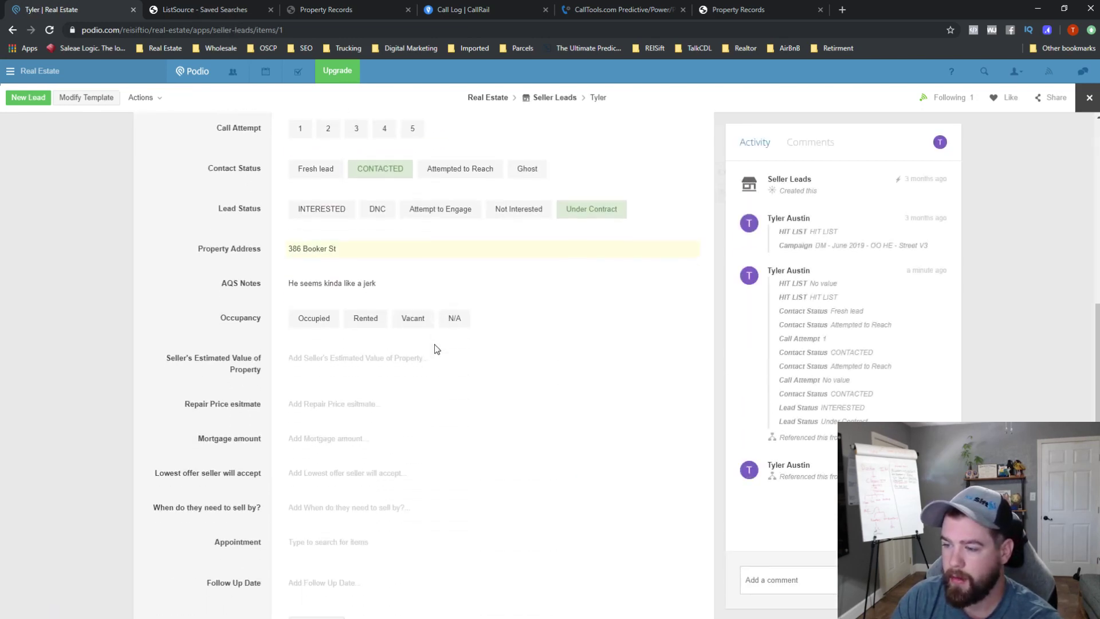
{"action": "scroll", "coordinate": [453, 358], "scroll_direction": "up", "scroll_amount": 9}
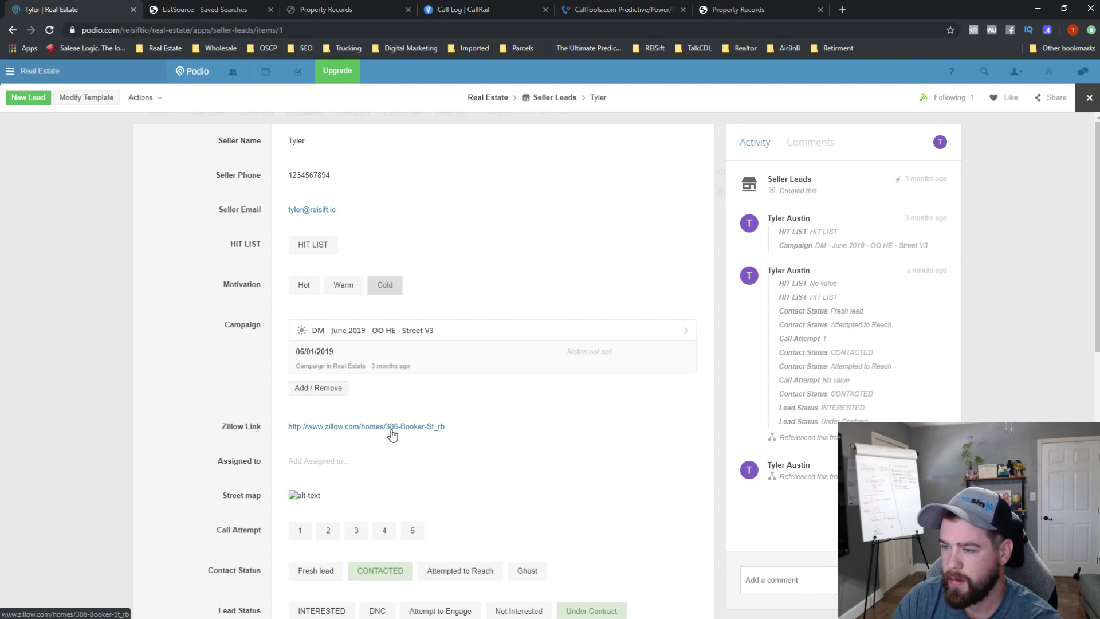
{"action": "scroll", "coordinate": [391, 434], "scroll_direction": "down", "scroll_amount": 4}
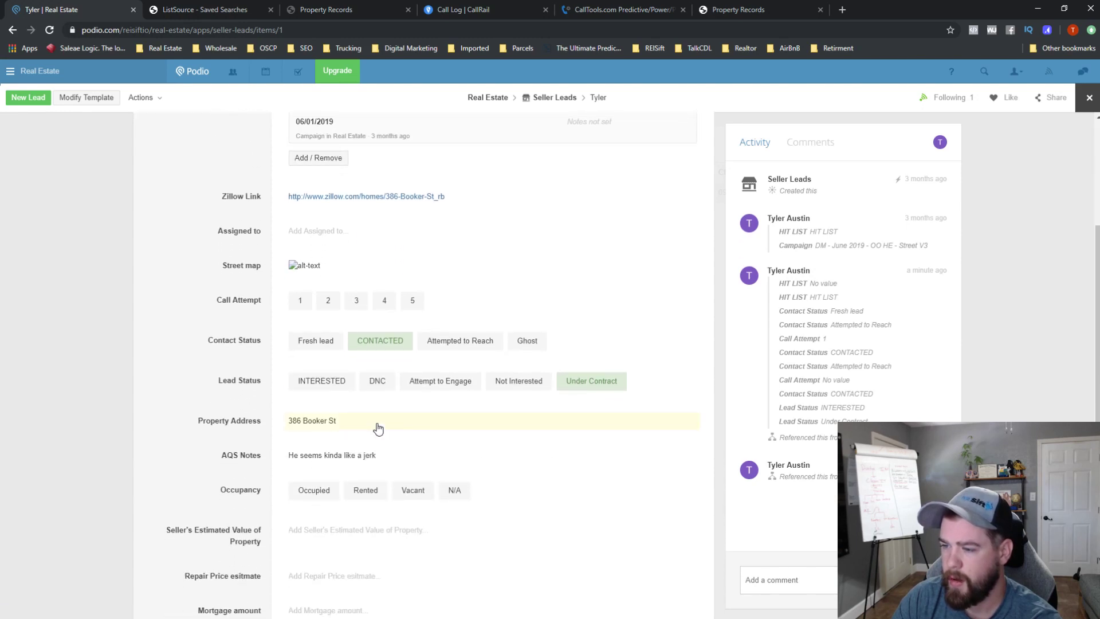
{"action": "left_click", "coordinate": [383, 421]}
{"action": "key", "text": "Right"}
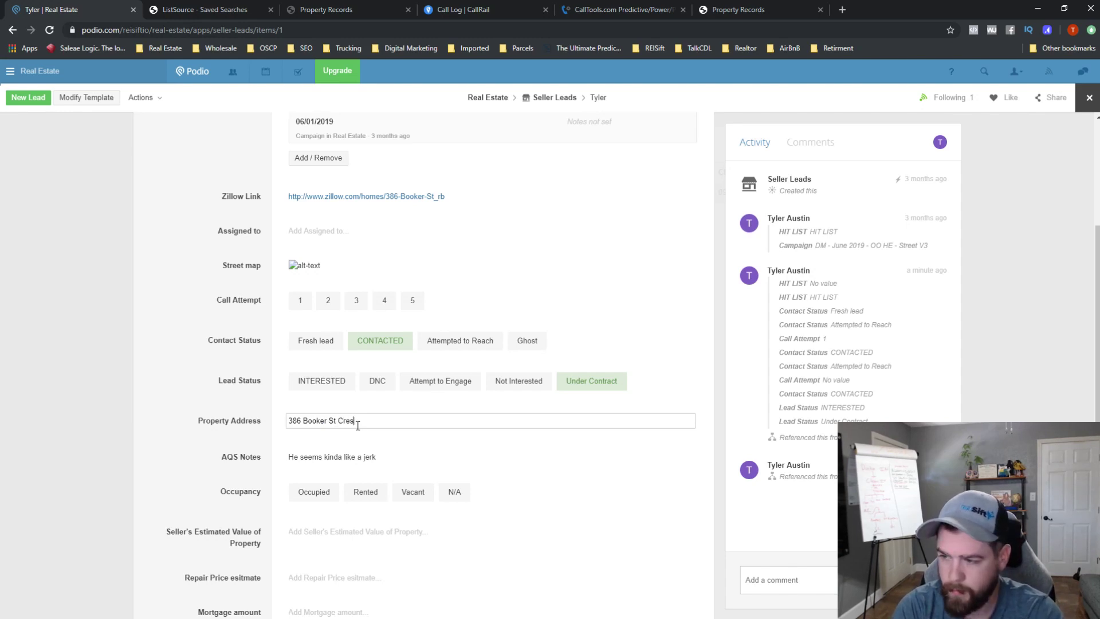
{"action": "type", "text": "Crestview FLorida"}
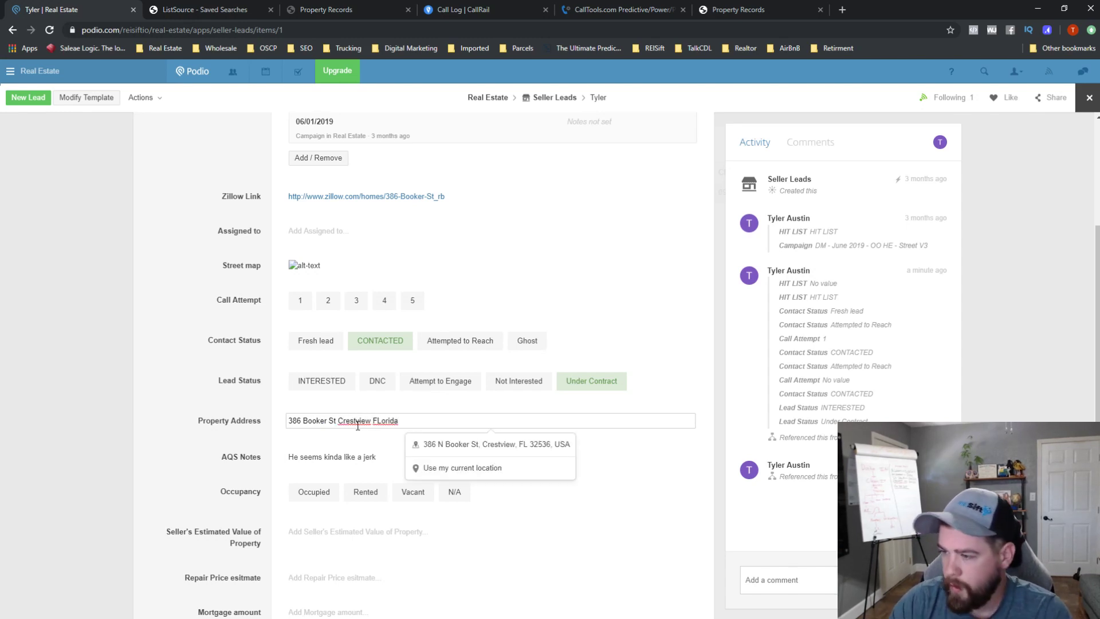
{"action": "left_click", "coordinate": [426, 443]}
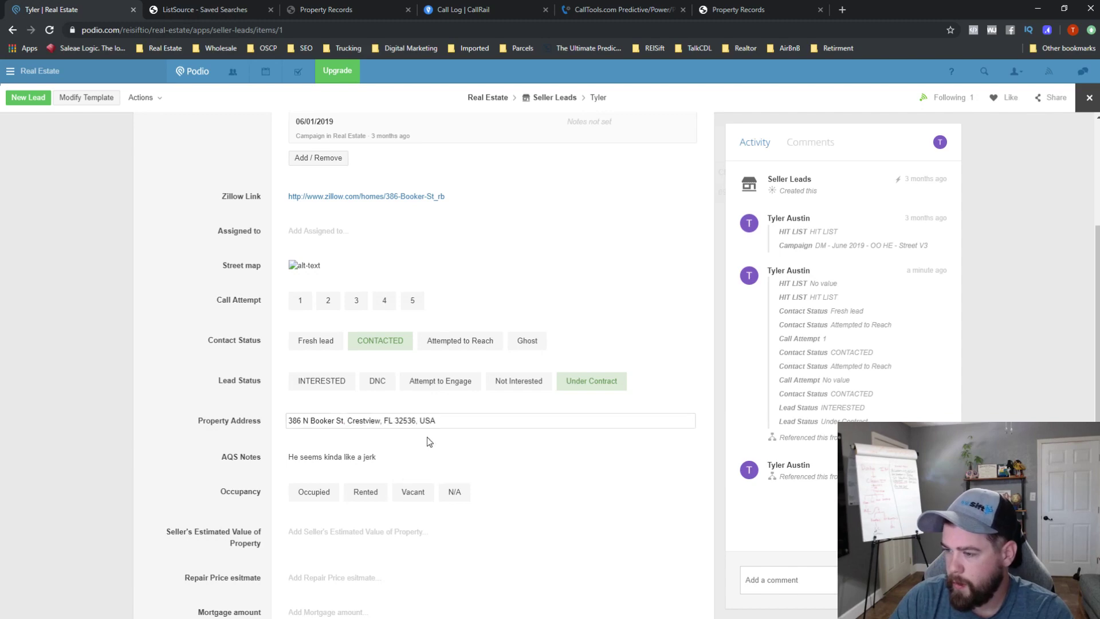
- Check the seller lead's updated address and map, then close it back to Transactions
{"action": "scroll", "coordinate": [264, 342], "scroll_direction": "up", "scroll_amount": 3}
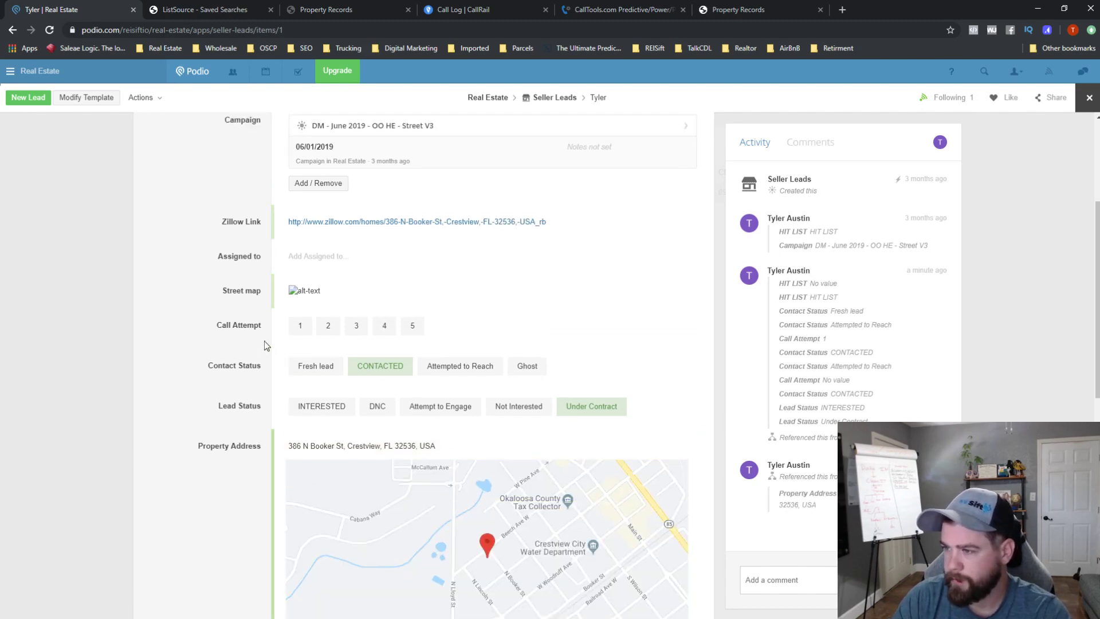
{"action": "scroll", "coordinate": [501, 380], "scroll_direction": "down", "scroll_amount": 10}
{"action": "scroll", "coordinate": [500, 380], "scroll_direction": "up", "scroll_amount": 5}
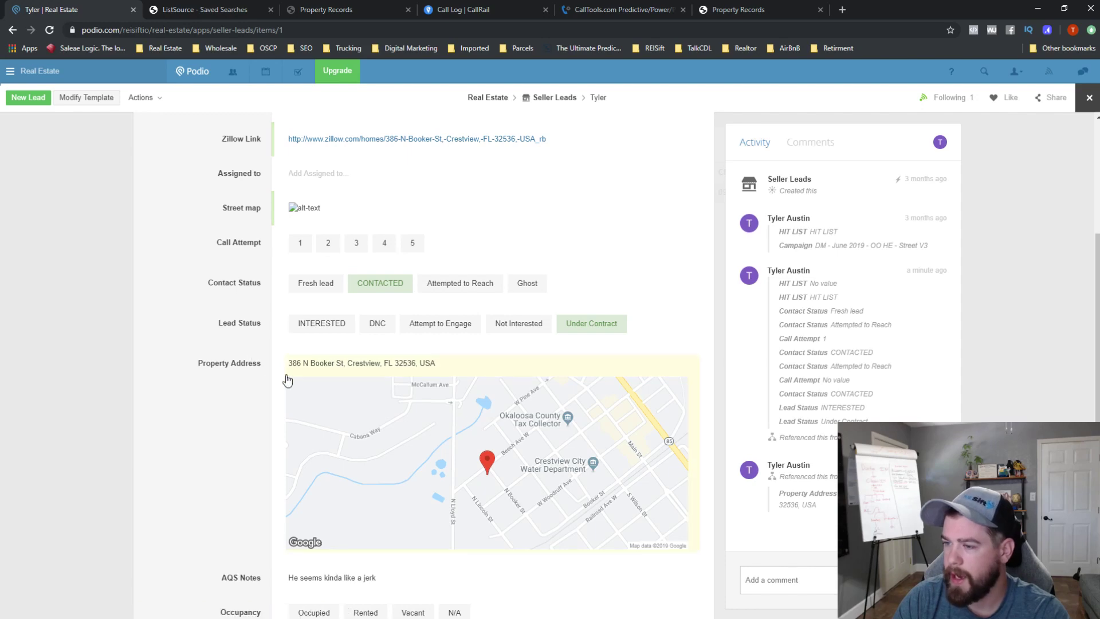
{"action": "left_click", "coordinate": [1089, 98]}
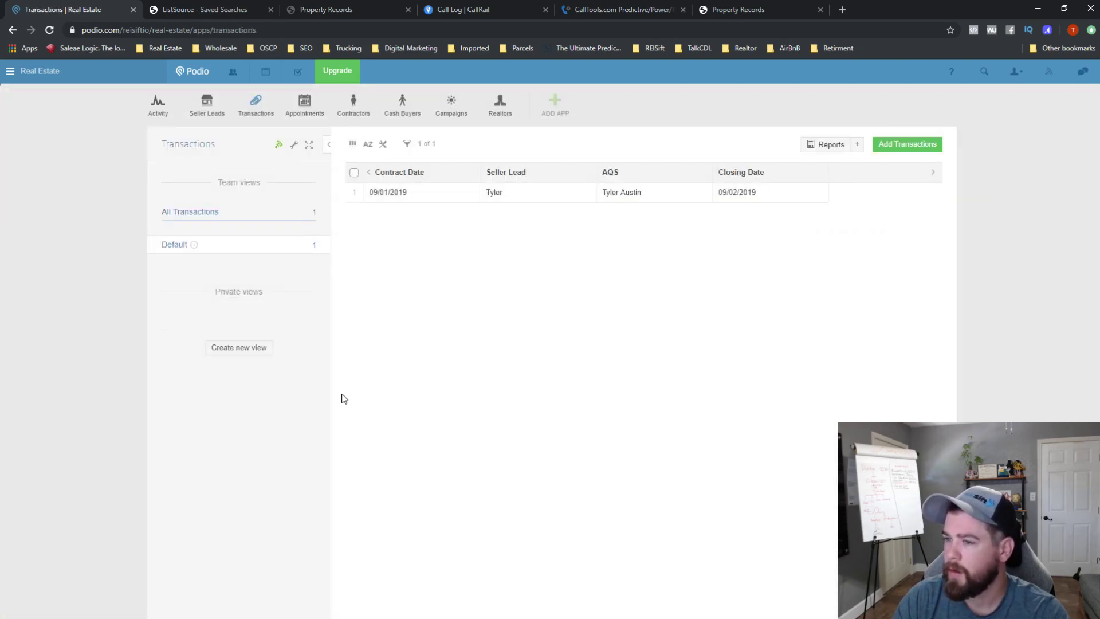
- Add an unlinked Relationship field above Seller Lead in the 09/01/2019 transaction's template, save, and close
{"action": "left_click", "coordinate": [436, 192]}
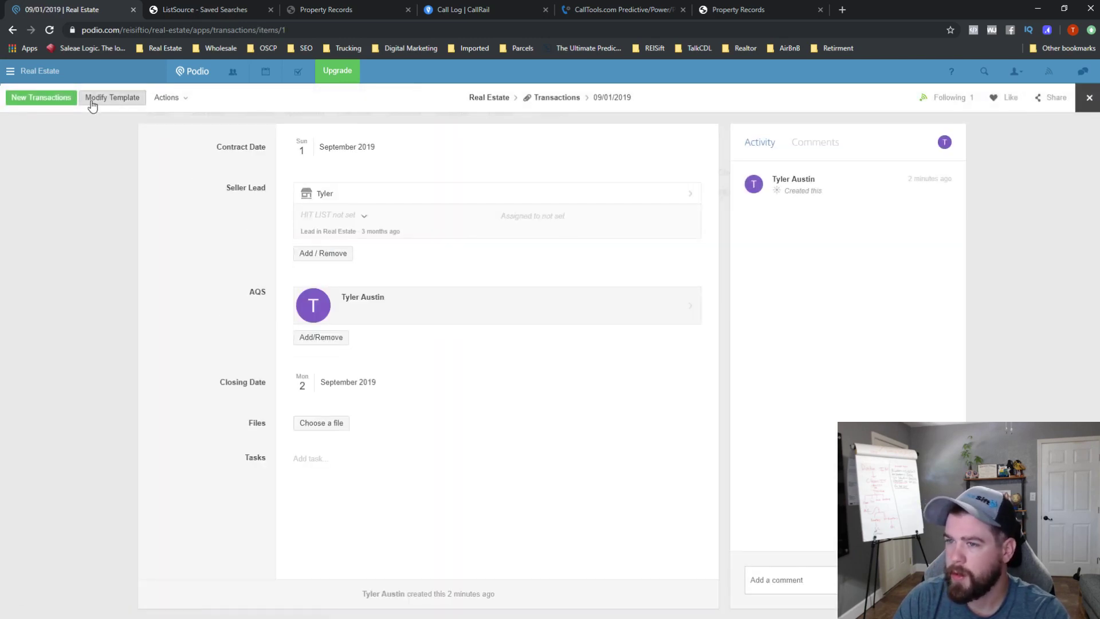
{"action": "left_click", "coordinate": [113, 97]}
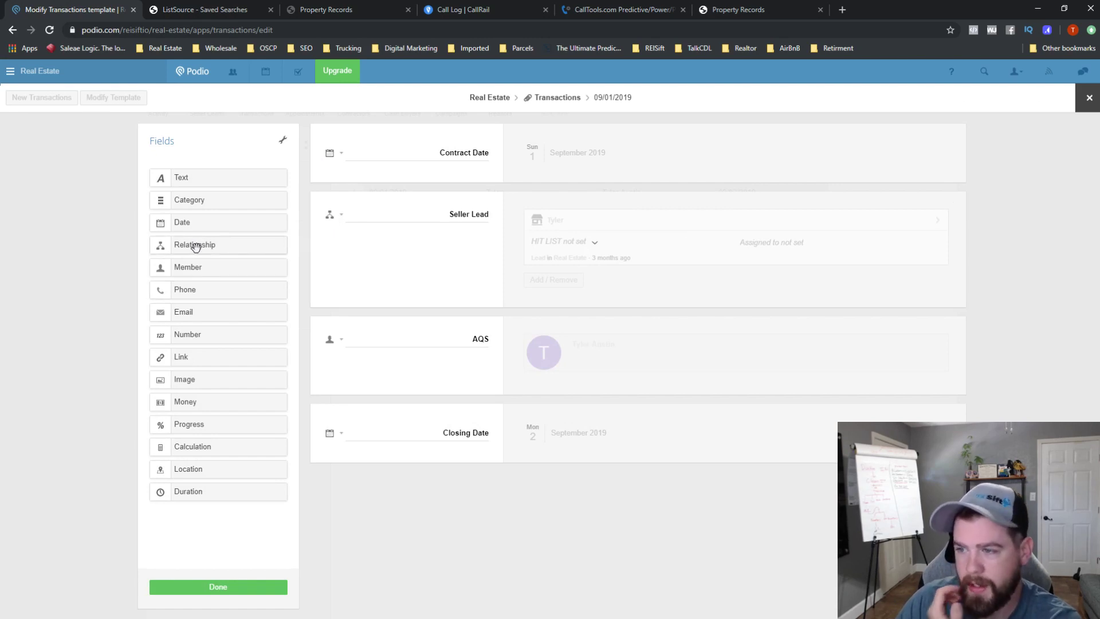
{"action": "left_click_drag", "start_coordinate": [187, 245], "coordinate": [353, 205]}
{"action": "left_click", "coordinate": [425, 194]}
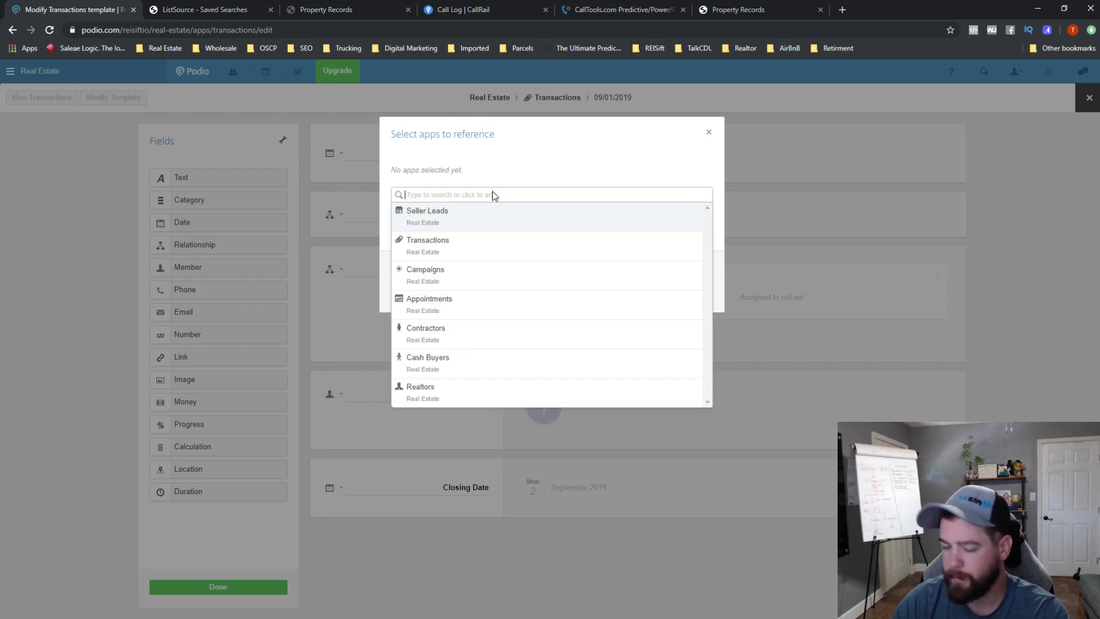
{"action": "type", "text": "prop"}
{"action": "key", "text": "BackSpace"}
{"action": "key", "text": "BackSpace"}
{"action": "key", "text": "BackSpace"}
{"action": "key", "text": "BackSpace"}
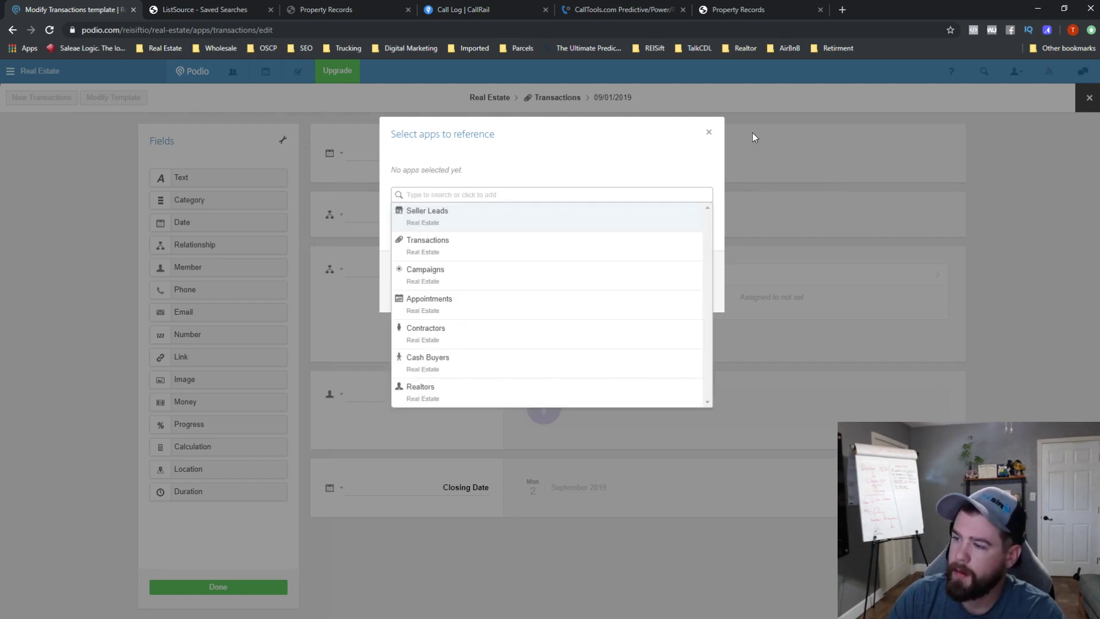
{"action": "left_click", "coordinate": [708, 132]}
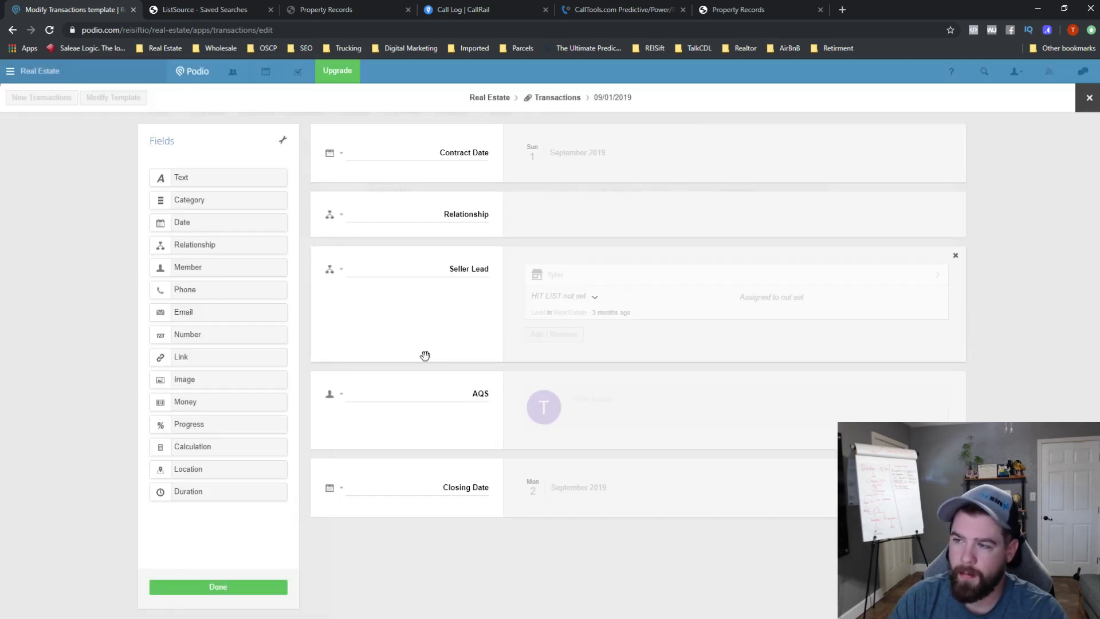
{"action": "left_click", "coordinate": [279, 587]}
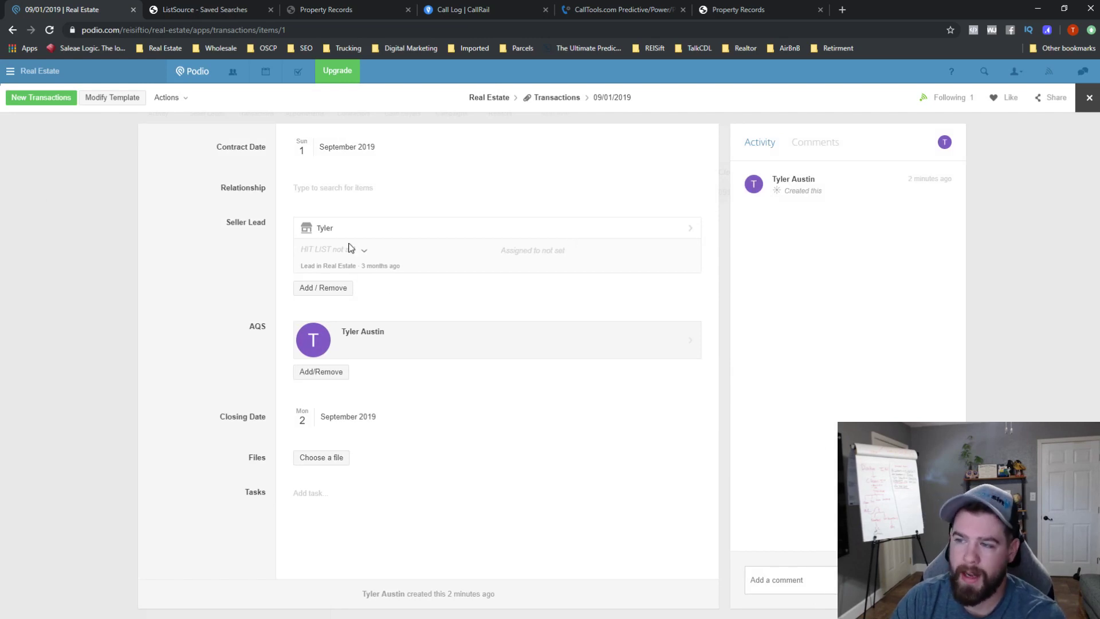
{"action": "left_click", "coordinate": [1086, 97]}
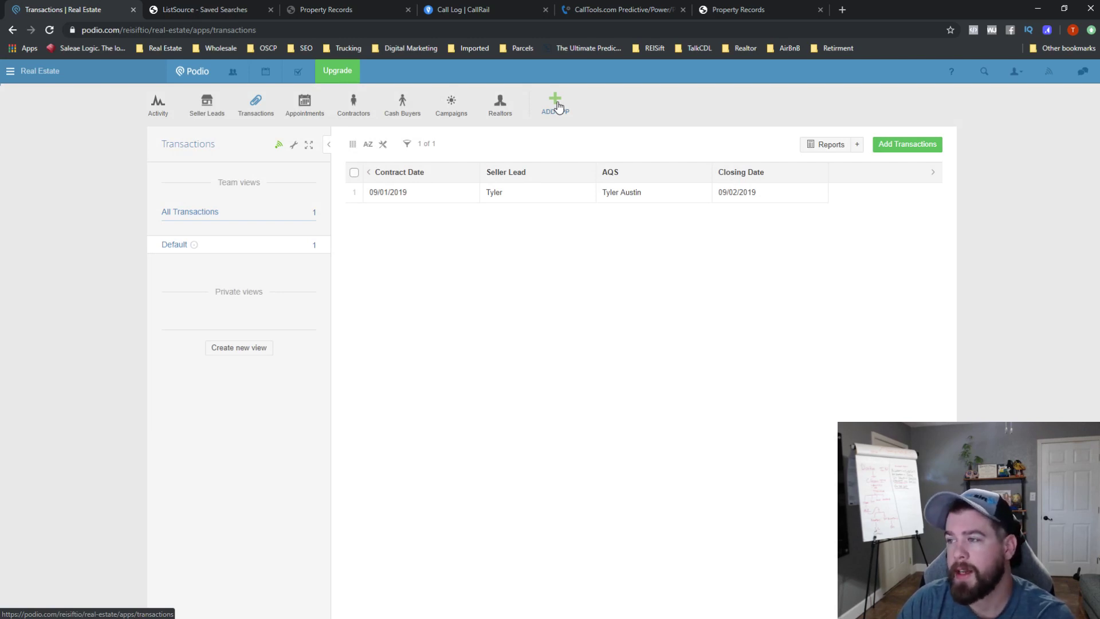
- From Seller Leads, start a custom workspace app named Properties
{"action": "left_click", "coordinate": [223, 112]}
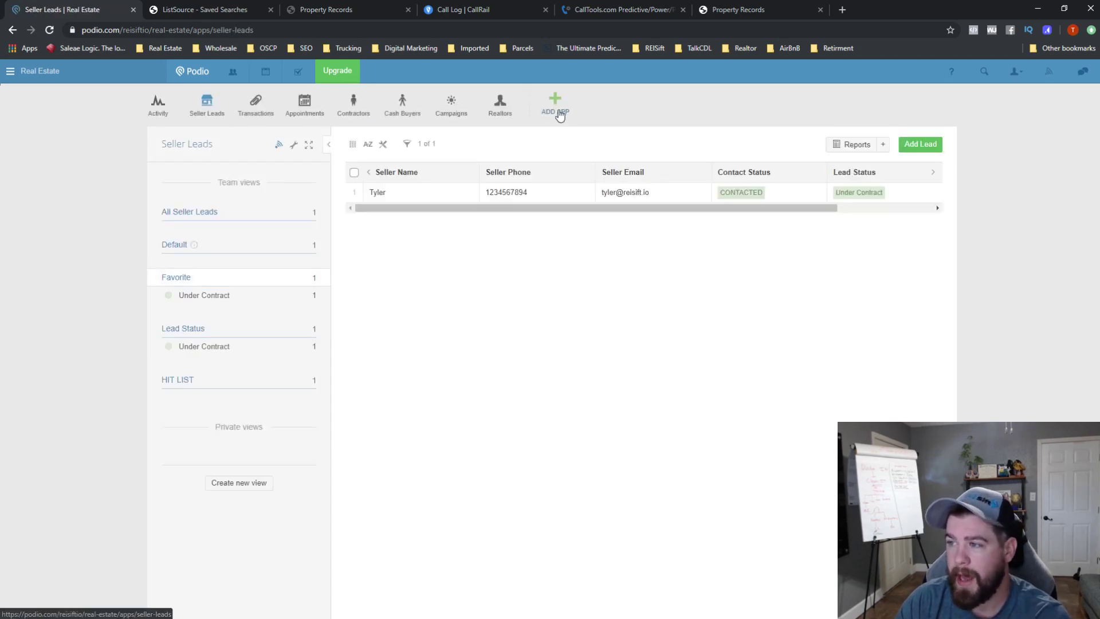
{"action": "left_click", "coordinate": [559, 112]}
{"action": "left_click", "coordinate": [504, 170]}
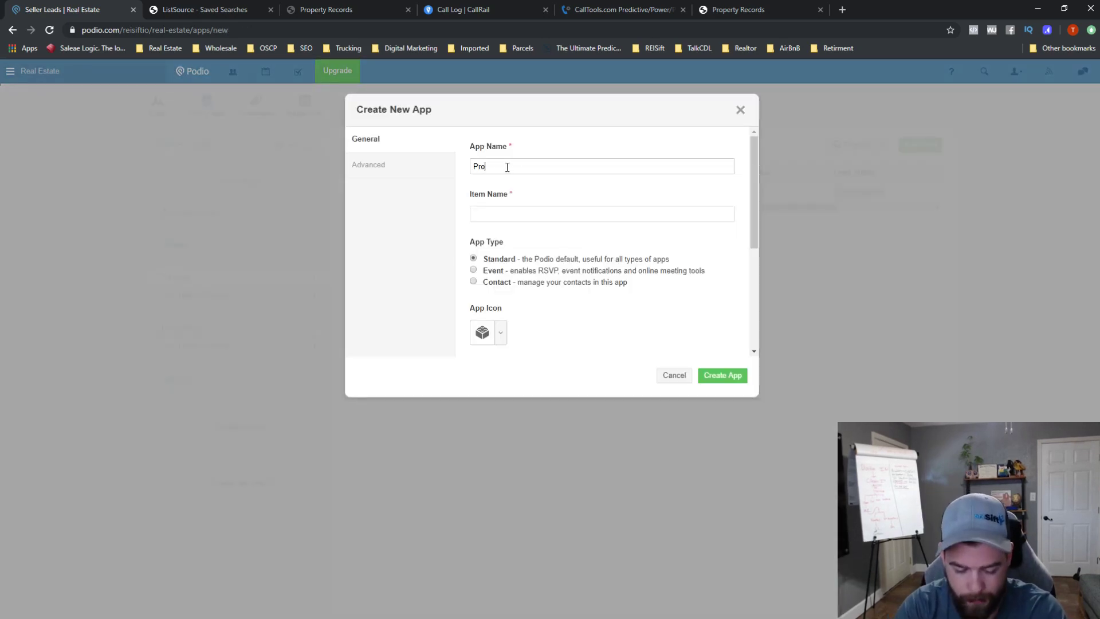
{"action": "type", "text": "Pr"}
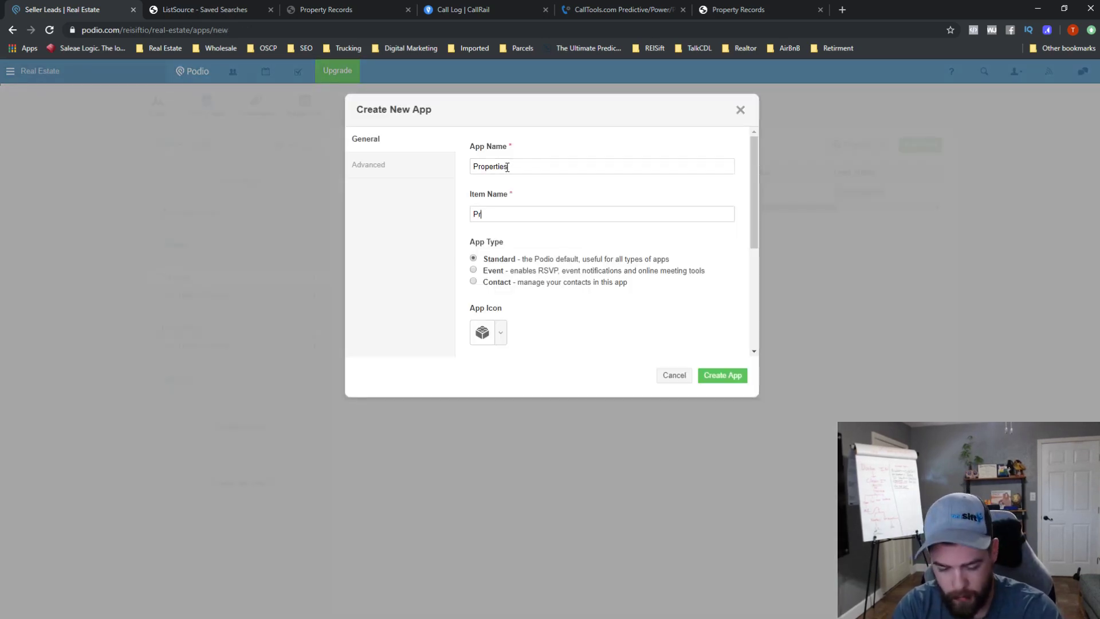
{"action": "type", "text": "operties"}
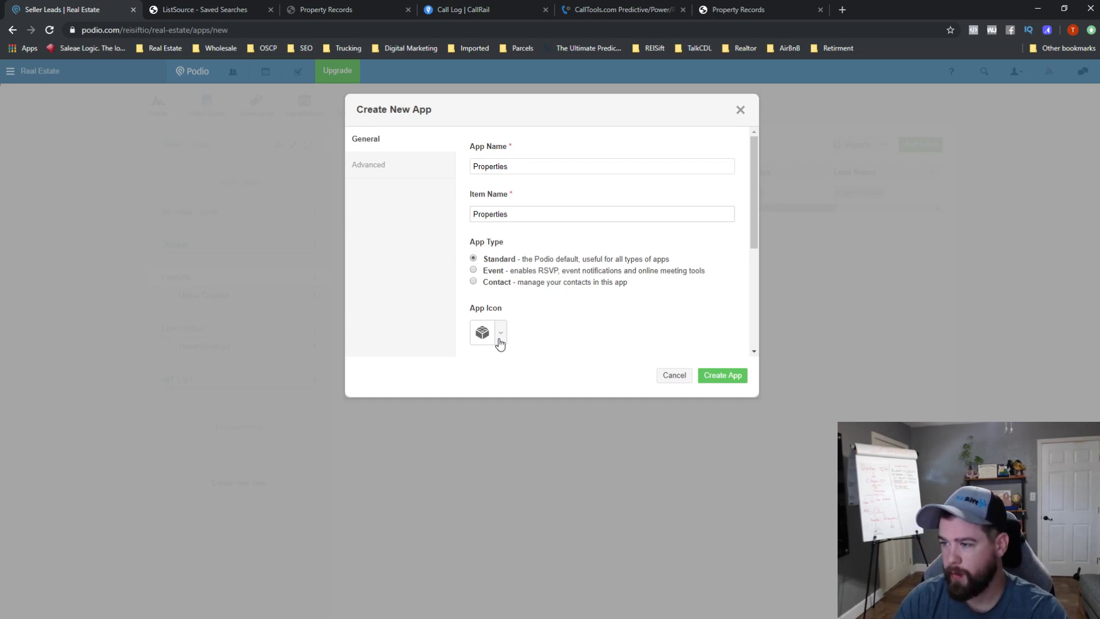
- Give Properties a house icon, create it, and save its template with only the Title field
{"action": "left_click", "coordinate": [501, 334]}
{"action": "type", "text": "house"}
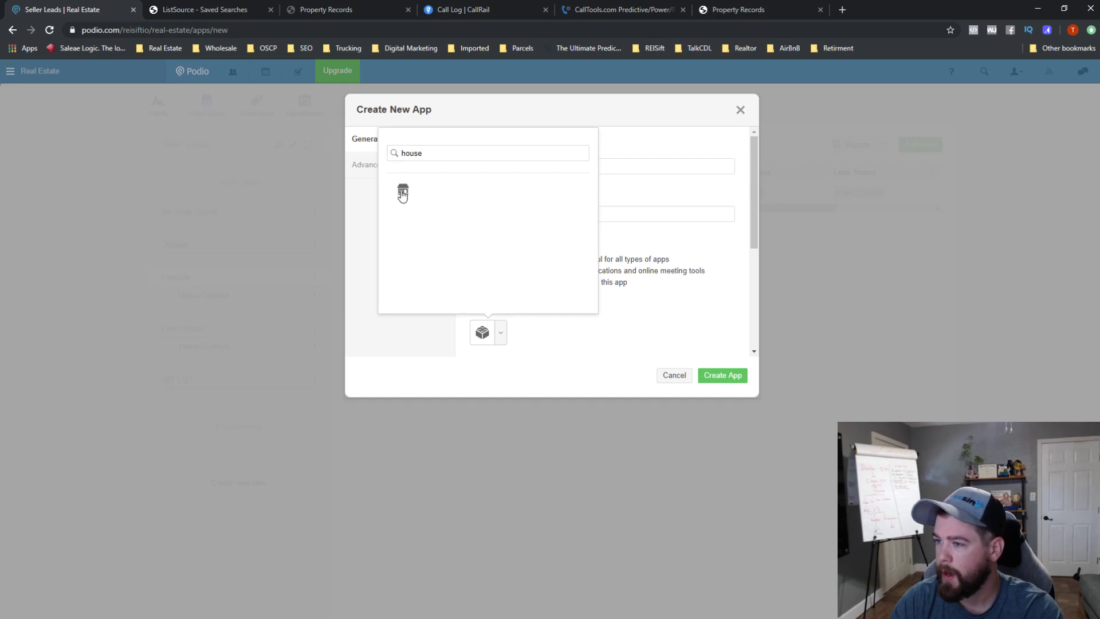
{"action": "left_click", "coordinate": [402, 193]}
{"action": "left_click", "coordinate": [727, 379]}
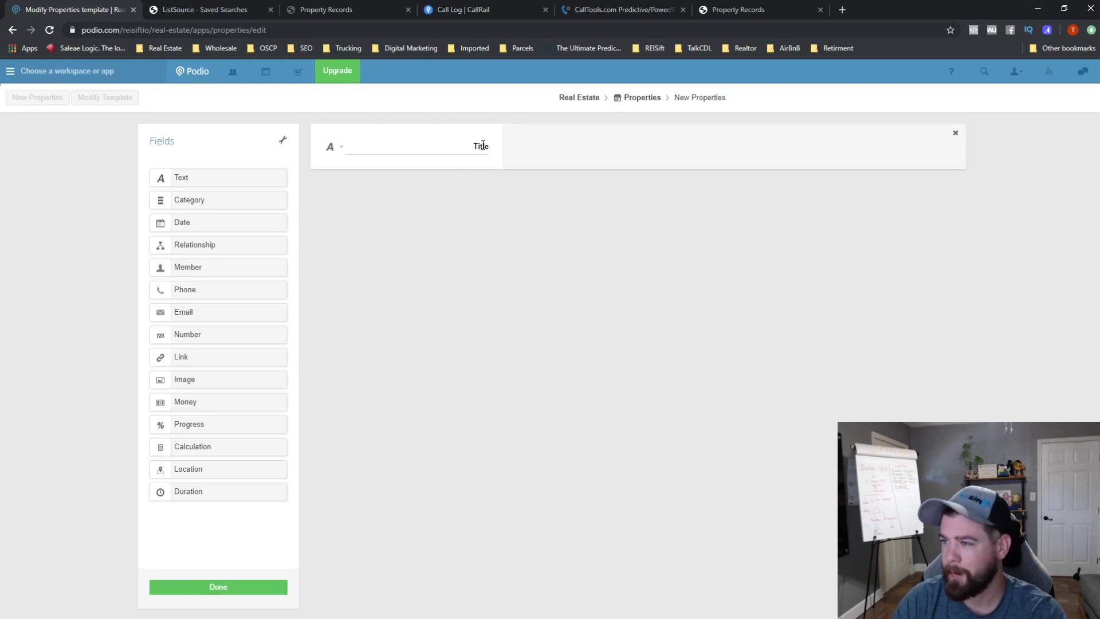
{"action": "double_click", "coordinate": [475, 148]}
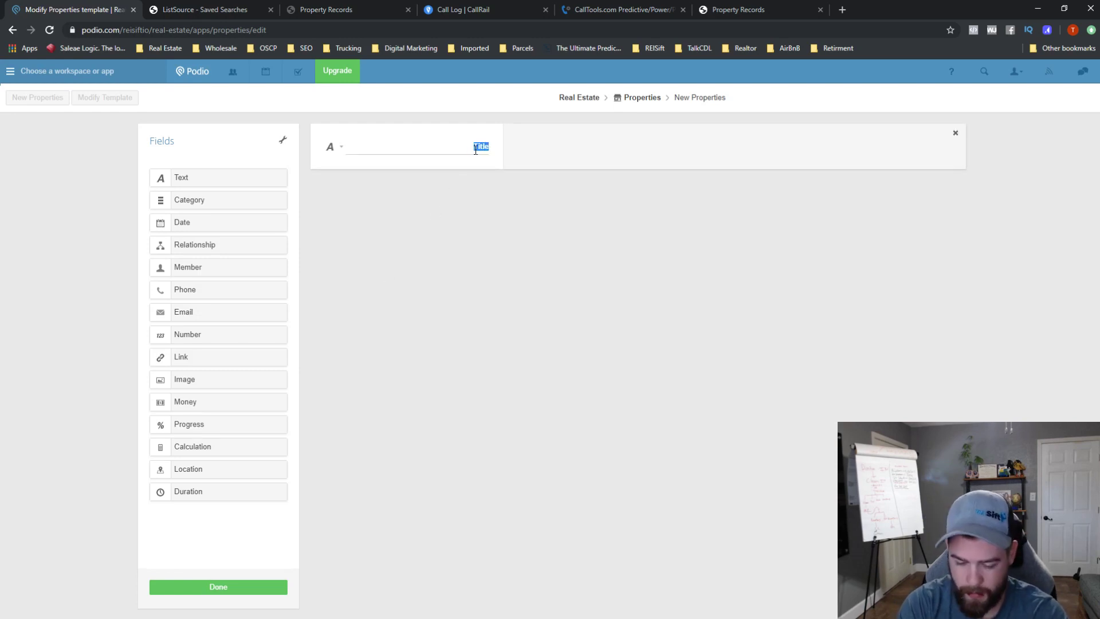
{"action": "left_click", "coordinate": [475, 267]}
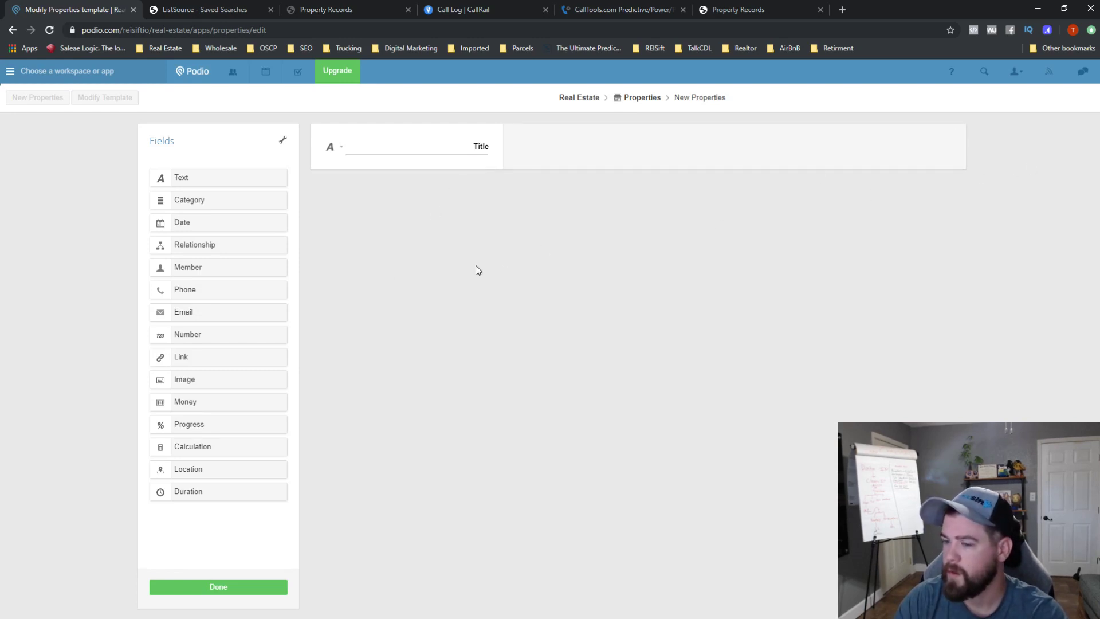
{"action": "left_click", "coordinate": [262, 580]}
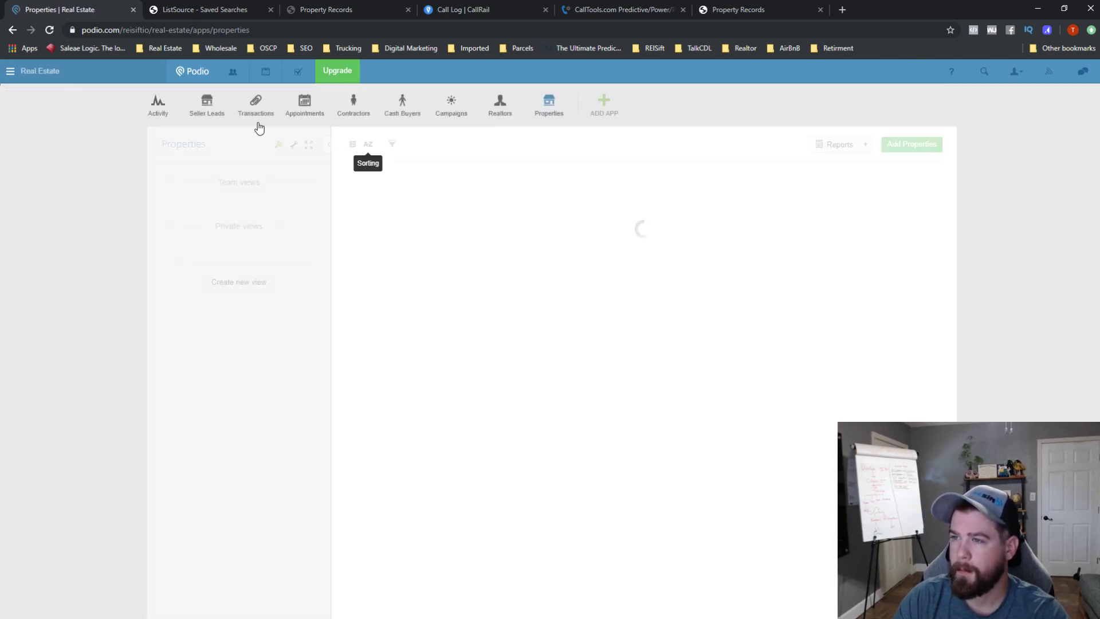
- Open the single seller lead and enter its Seller Leads template editor
{"action": "left_click", "coordinate": [212, 113]}
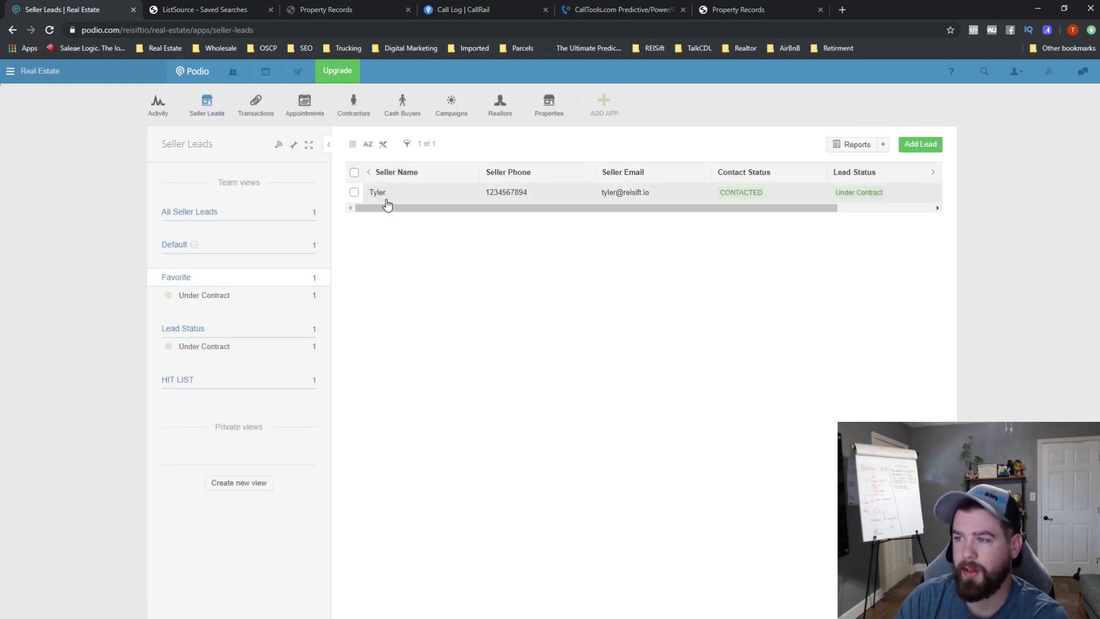
{"action": "left_click", "coordinate": [396, 183]}
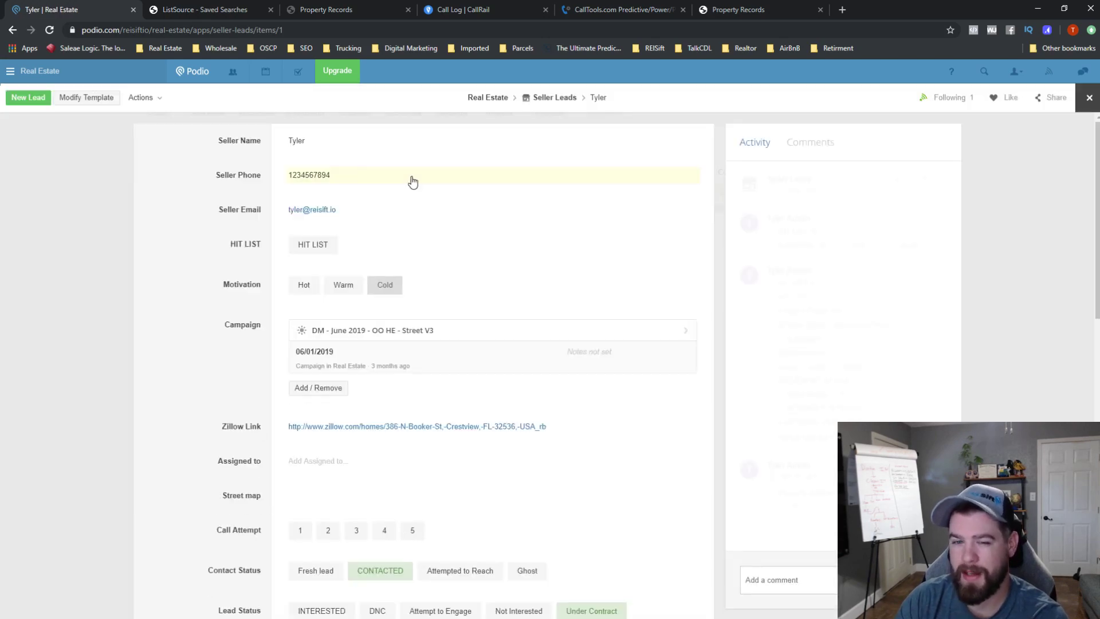
{"action": "scroll", "coordinate": [246, 377], "scroll_direction": "down", "scroll_amount": 4}
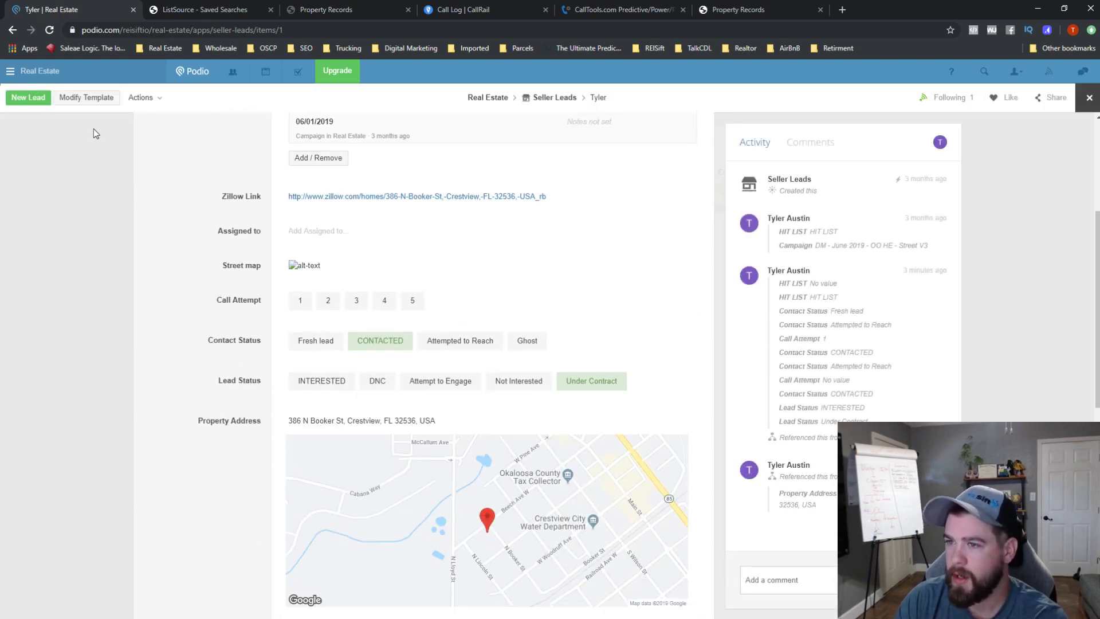
{"action": "left_click", "coordinate": [87, 98]}
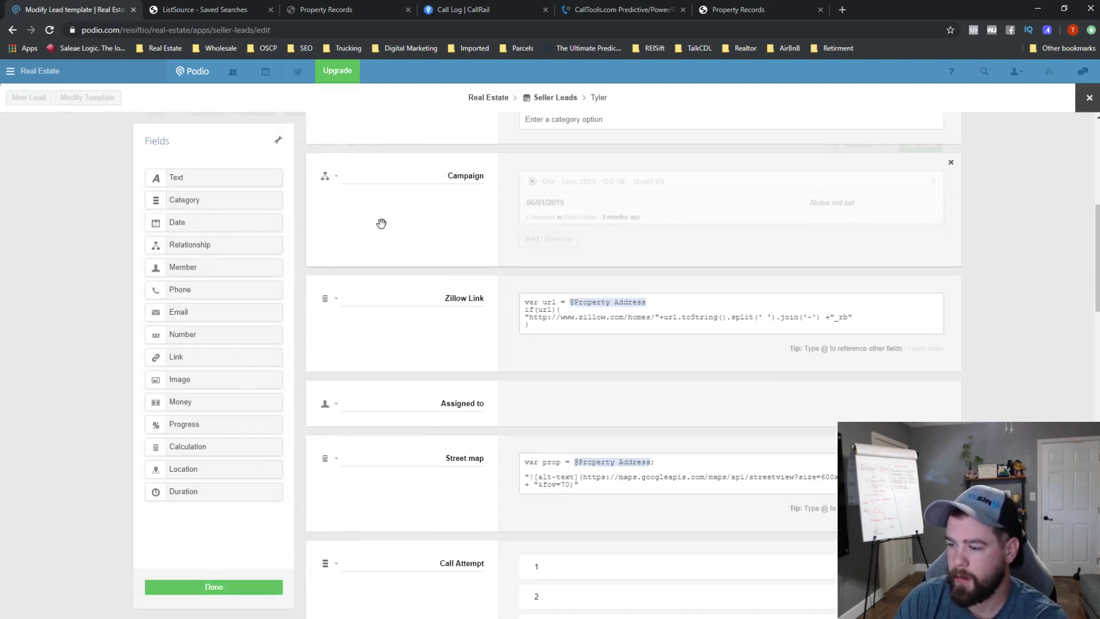
- Review the template's fields and Street map formula, then close the editor without changes
{"action": "scroll", "coordinate": [381, 221], "scroll_direction": "down", "scroll_amount": 5}
{"action": "scroll", "coordinate": [449, 344], "scroll_direction": "down", "scroll_amount": 4}
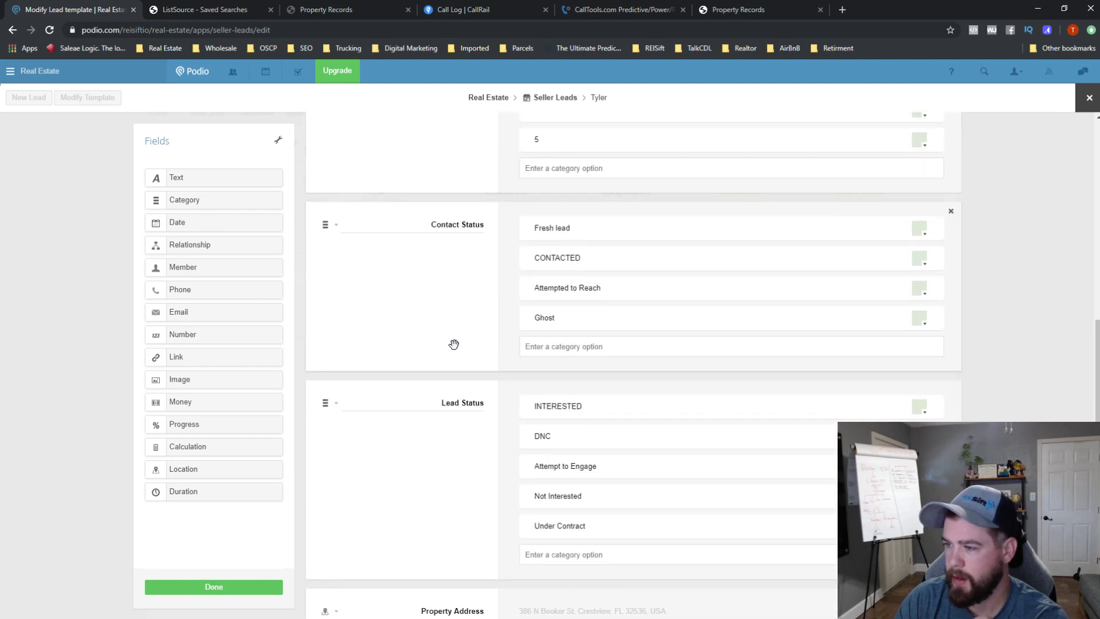
{"action": "scroll", "coordinate": [452, 344], "scroll_direction": "up", "scroll_amount": 5}
{"action": "scroll", "coordinate": [489, 302], "scroll_direction": "down", "scroll_amount": 8}
{"action": "scroll", "coordinate": [489, 301], "scroll_direction": "down", "scroll_amount": 2}
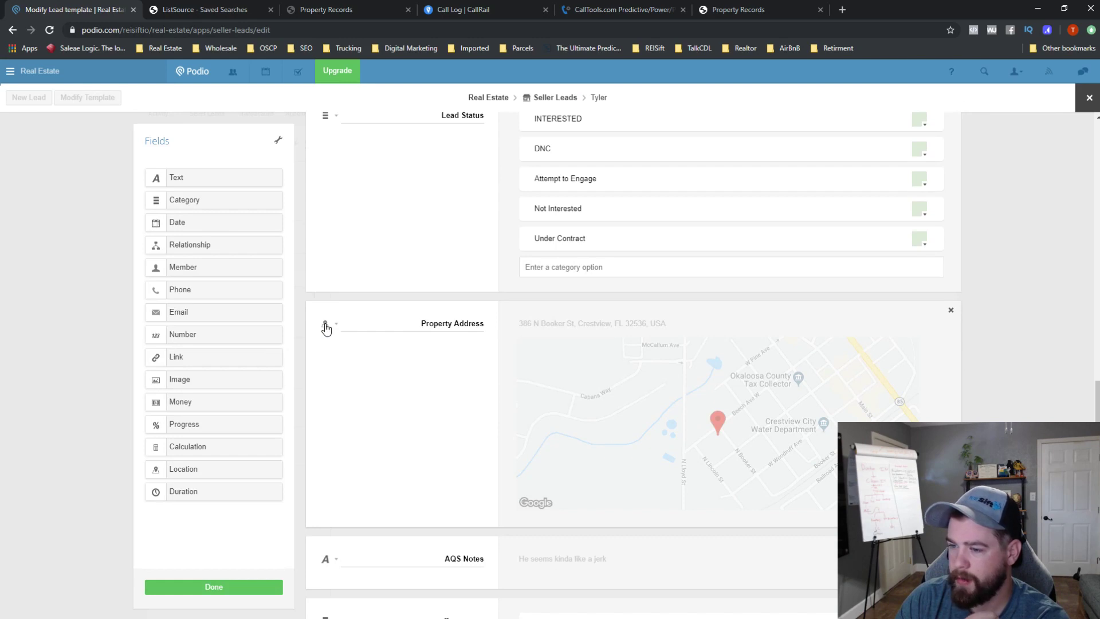
{"action": "scroll", "coordinate": [327, 328], "scroll_direction": "up", "scroll_amount": 5}
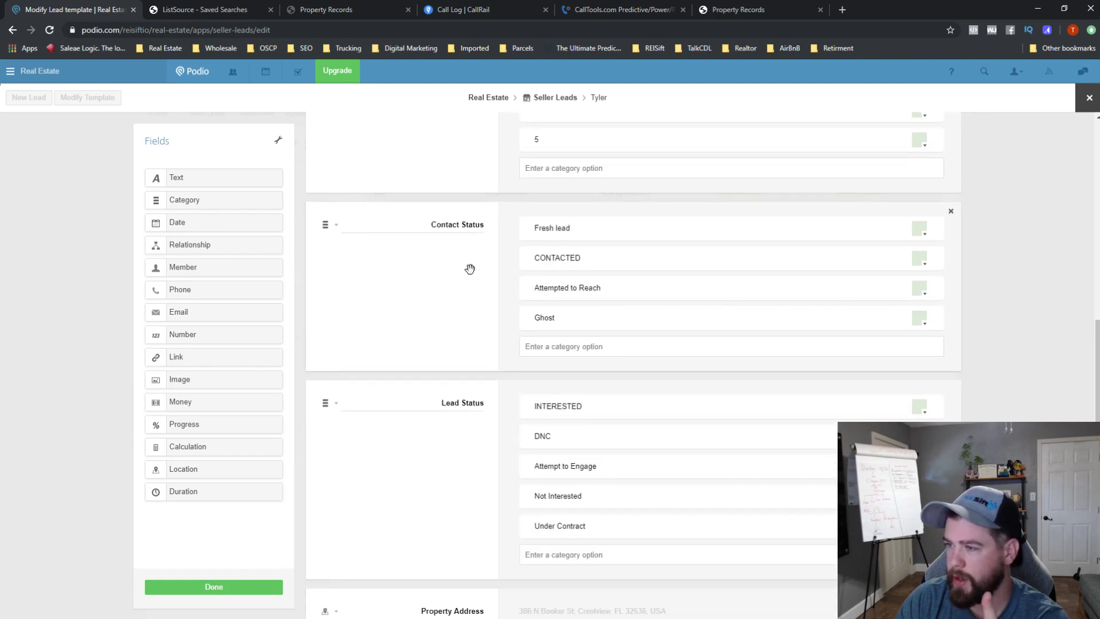
{"action": "scroll", "coordinate": [469, 270], "scroll_direction": "up", "scroll_amount": 4}
{"action": "scroll", "coordinate": [520, 307], "scroll_direction": "up", "scroll_amount": 1}
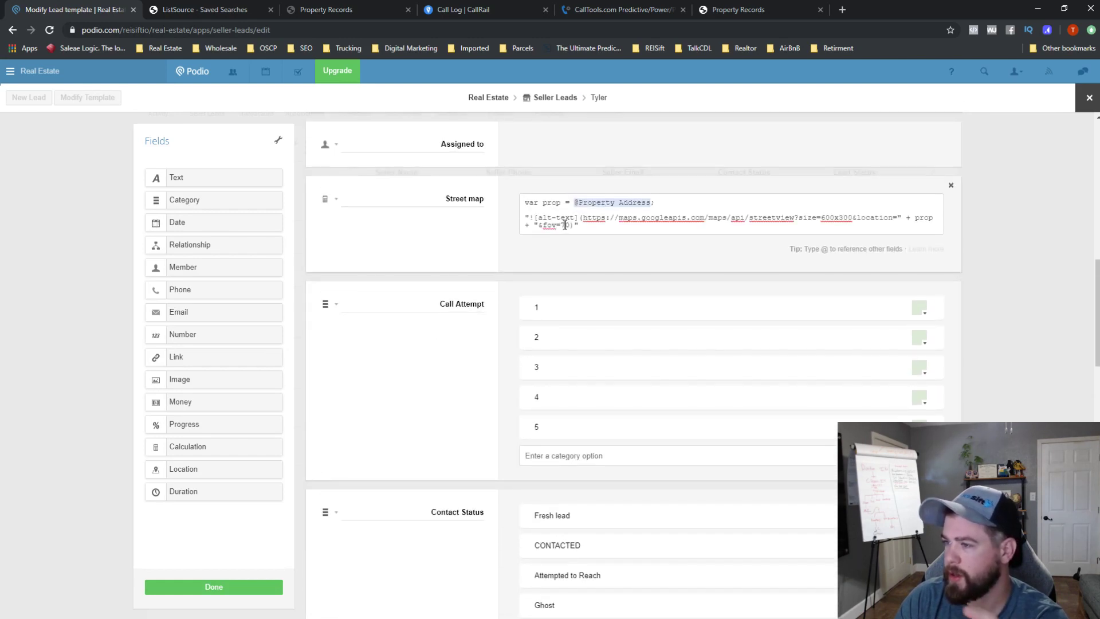
{"action": "triple_click", "coordinate": [564, 224]}
{"action": "key", "text": "ctrl+a"}
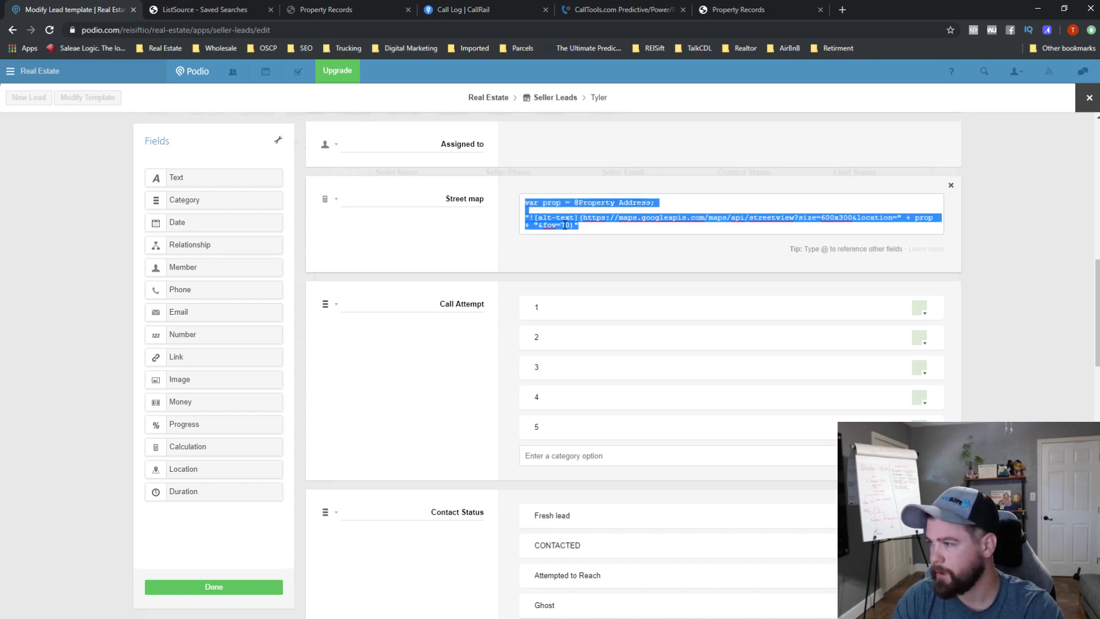
{"action": "left_click", "coordinate": [1041, 196]}
{"action": "left_click", "coordinate": [1090, 98]}
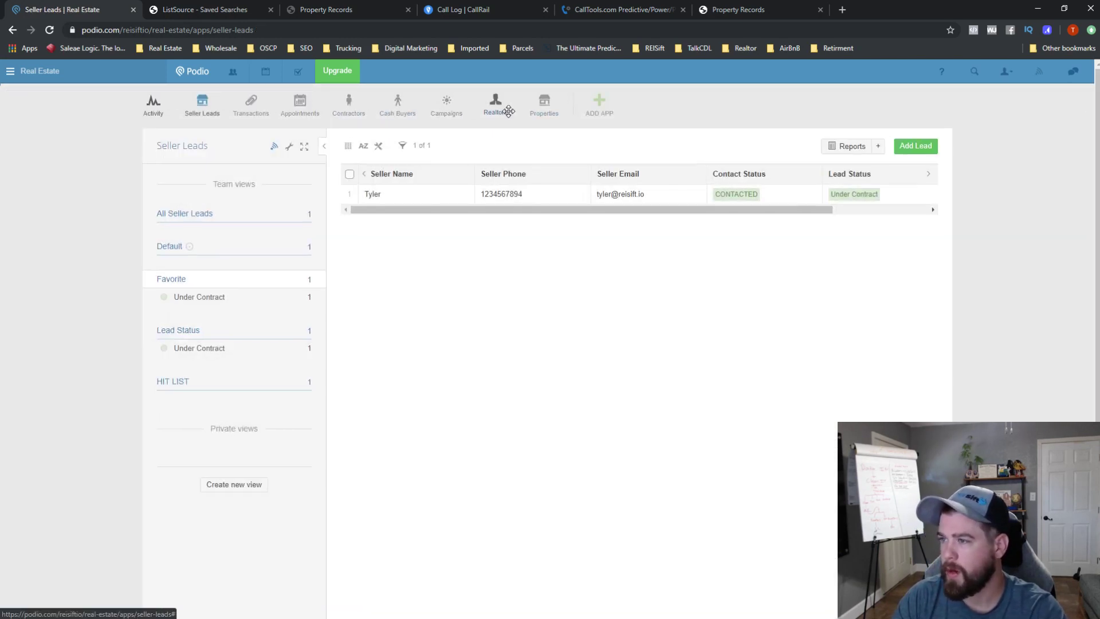
- Open the Properties app and choose Modify template from its settings menu
{"action": "left_click", "coordinate": [539, 103]}
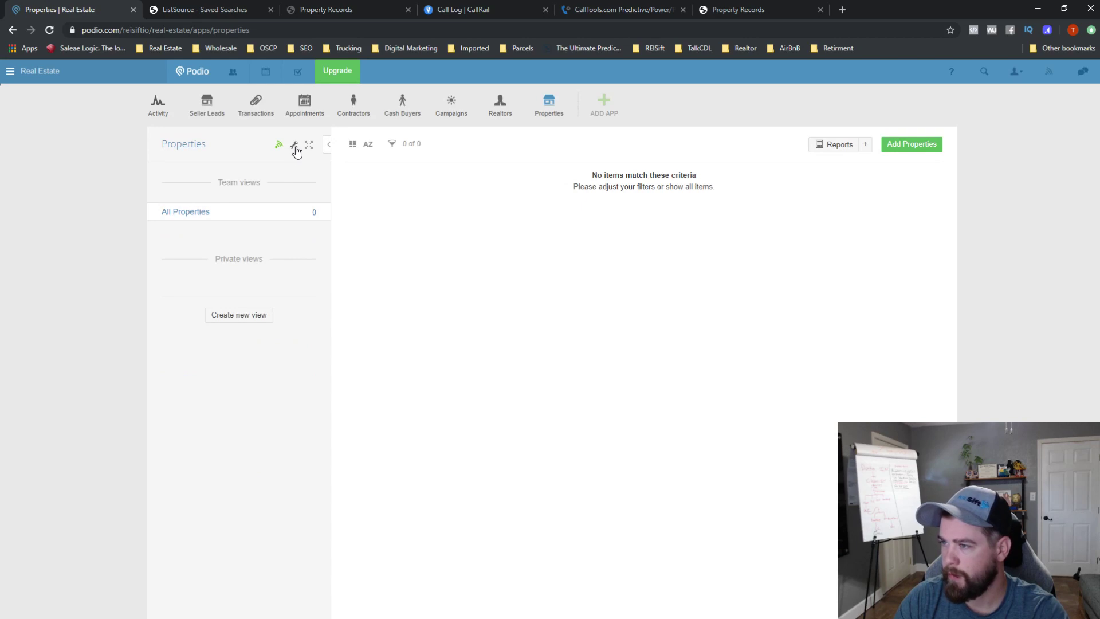
{"action": "left_click", "coordinate": [294, 145]}
{"action": "left_click", "coordinate": [351, 175]}
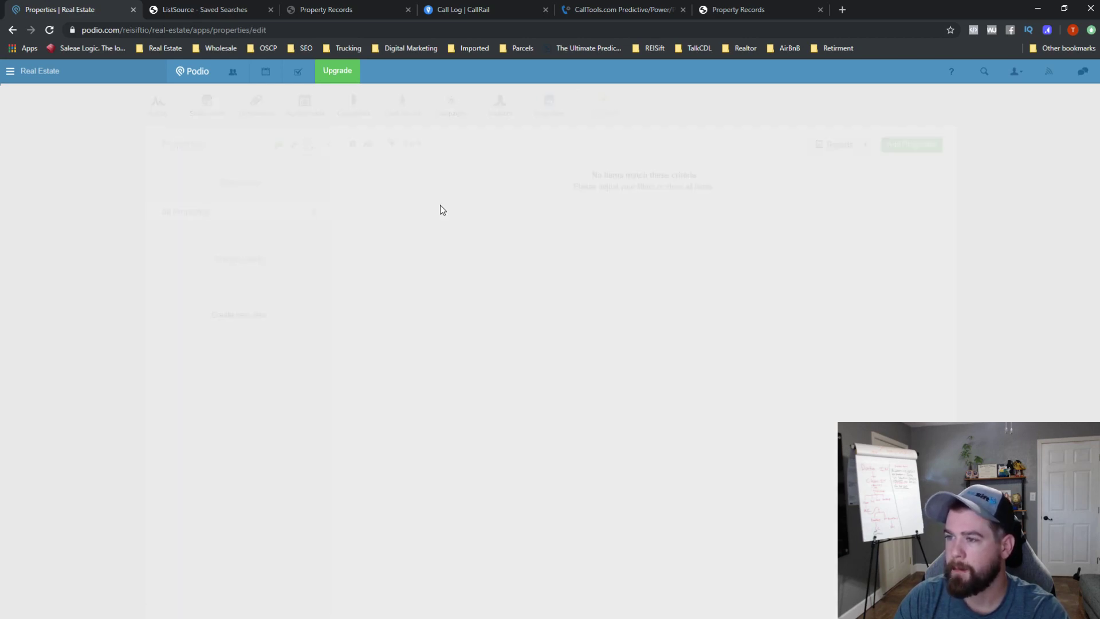
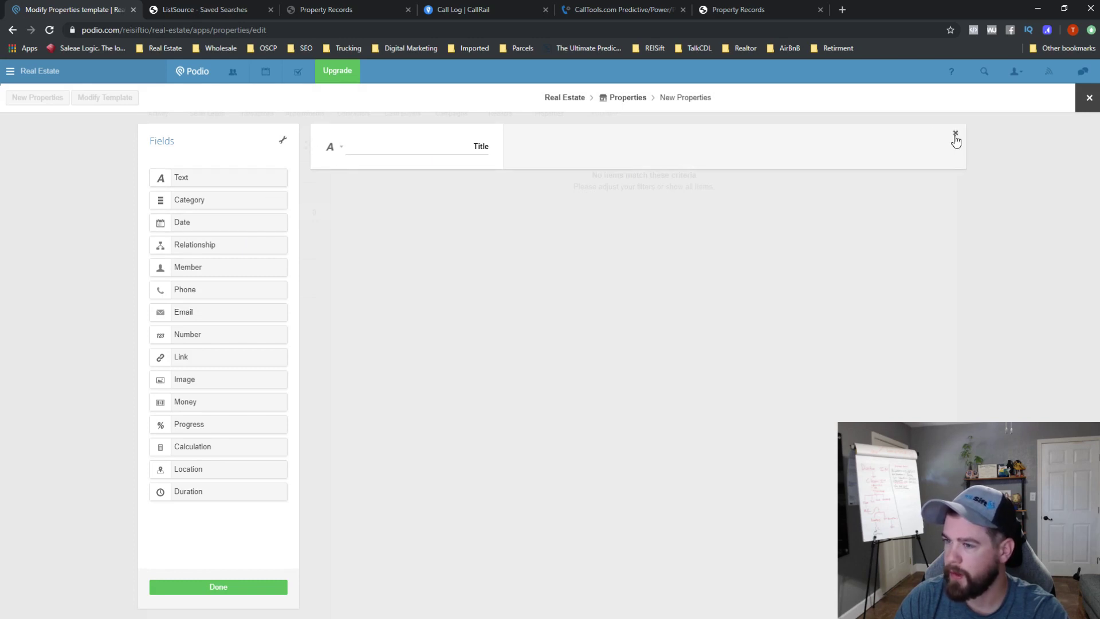
- Delete the Title field from the Properties template and drag in a new Calculation field
{"action": "left_click", "coordinate": [955, 136]}
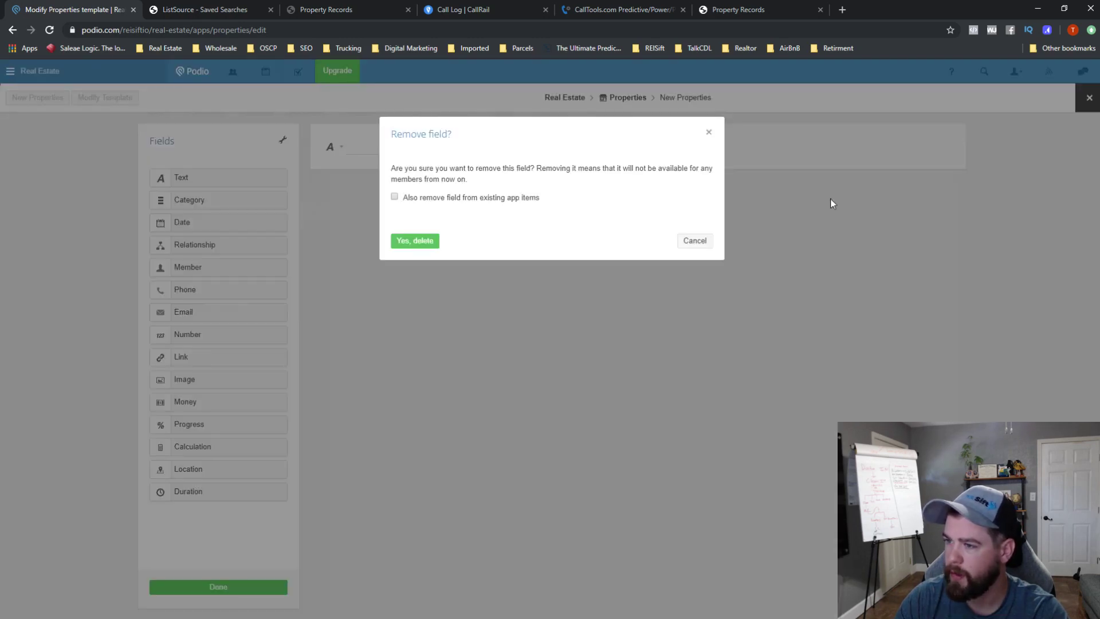
{"action": "left_click", "coordinate": [428, 247]}
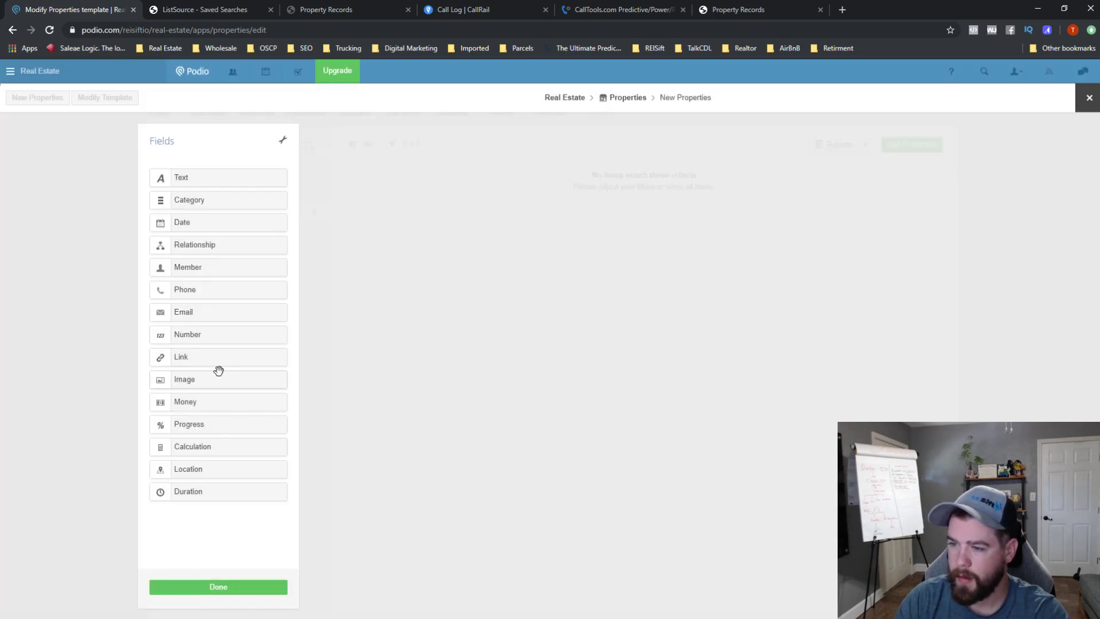
{"action": "left_click_drag", "start_coordinate": [201, 446], "coordinate": [447, 154]}
- Rename the calculation field 'Street View' and paste in its map formula
{"action": "double_click", "coordinate": [476, 148]}
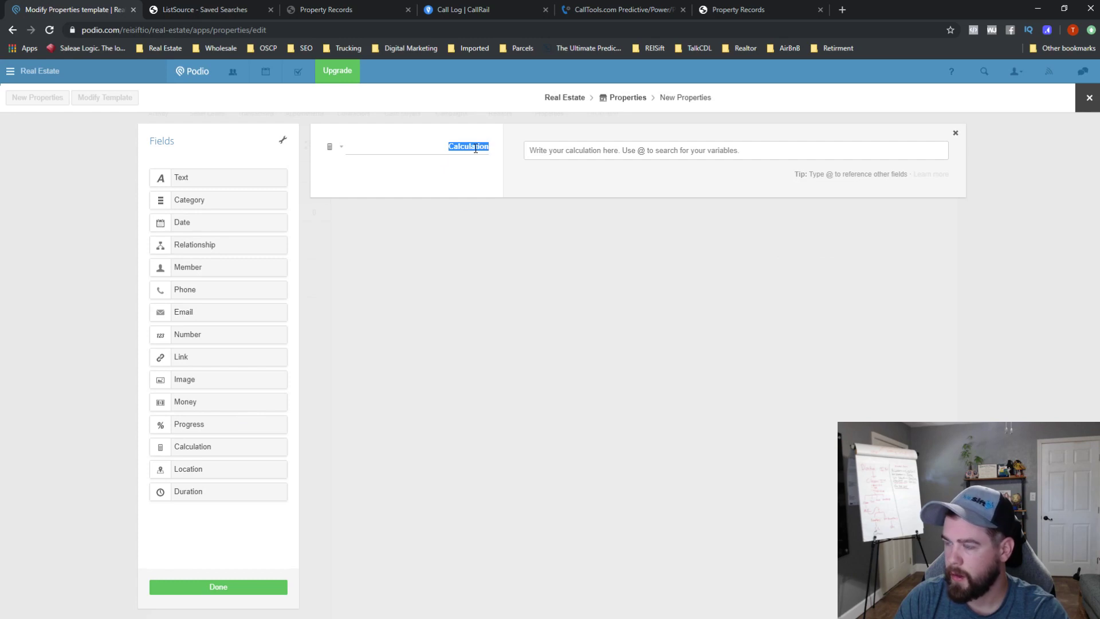
{"action": "key", "text": "BackSpace"}
{"action": "type", "text": "Str"}
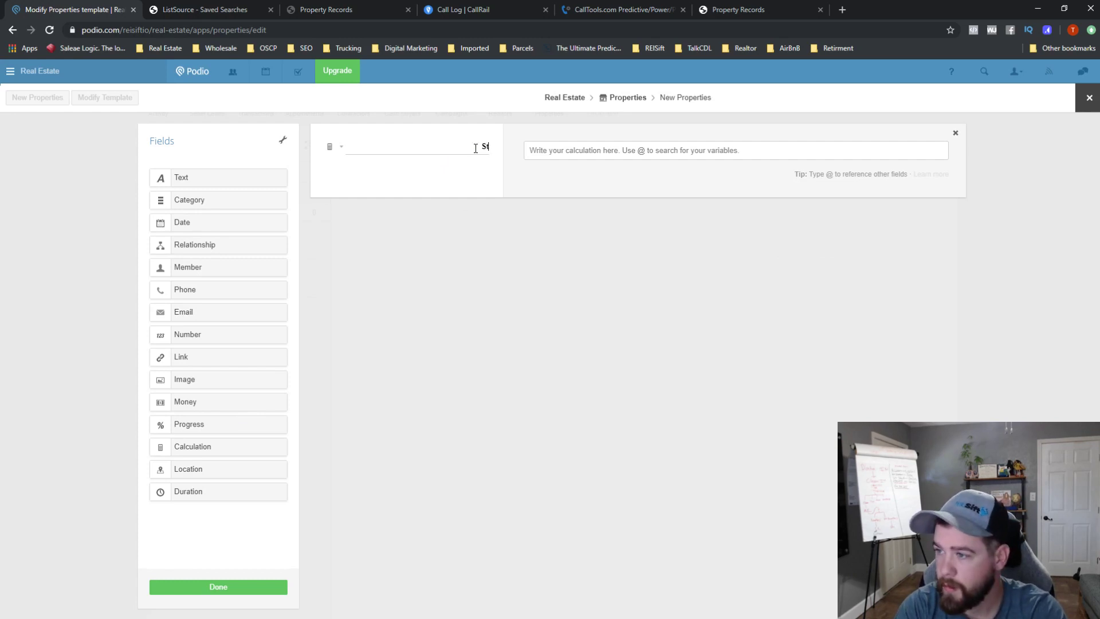
{"action": "type", "text": "eet View"}
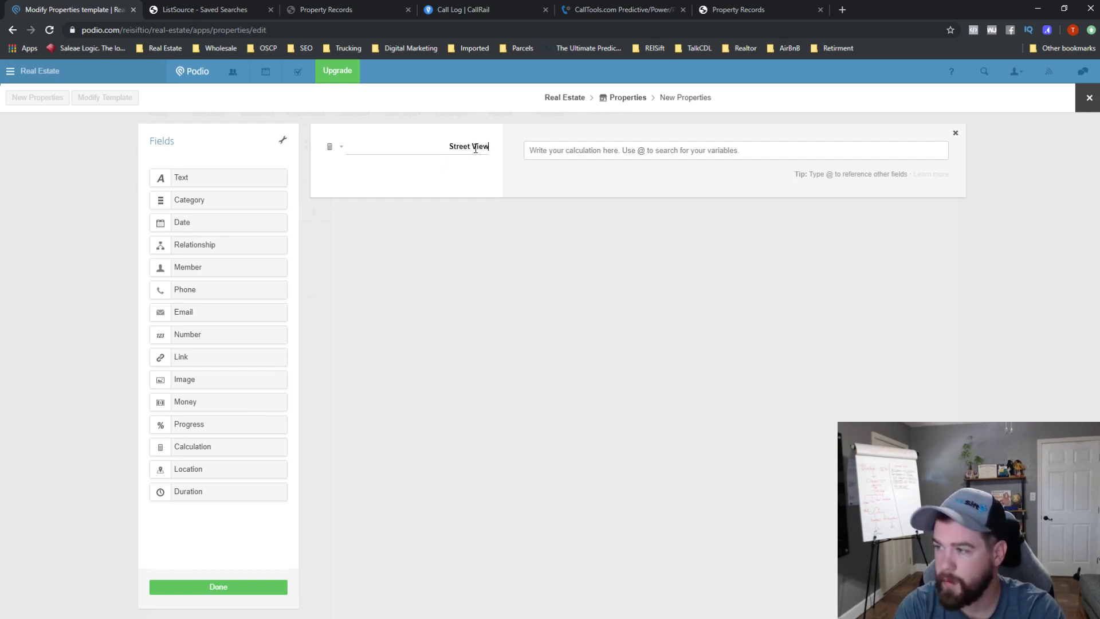
{"action": "key", "text": "Tab"}
{"action": "type", "text": "var prop = @Property Address;  \"![alt-text](https://maps.googleapis.com/maps/api/streetview?size=600x300&location=\" + prop + \"&fov=70)\""}
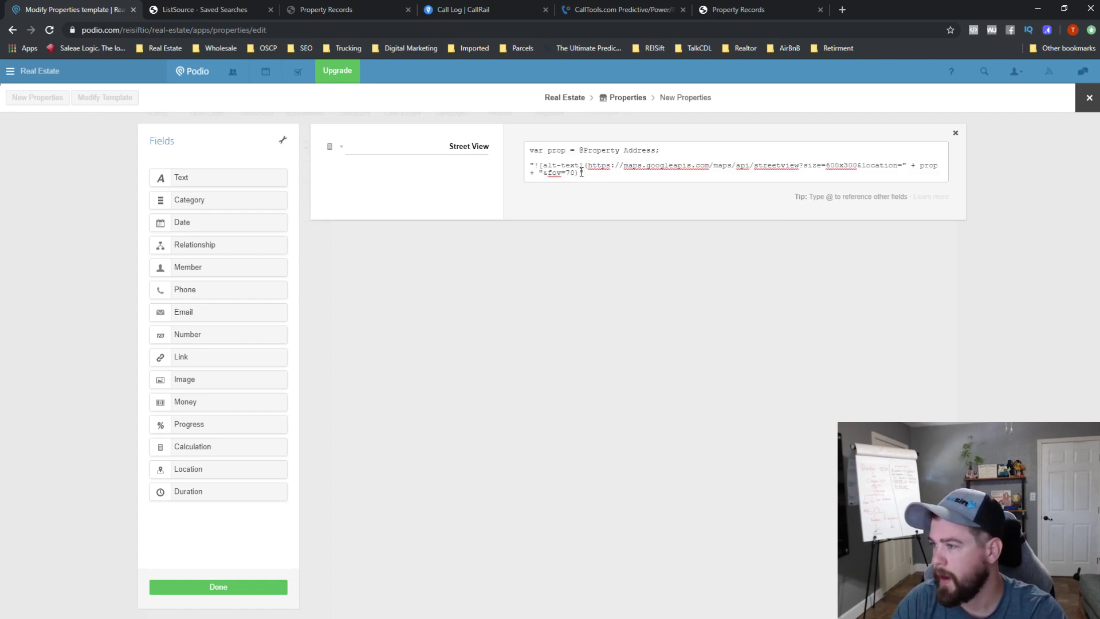
{"action": "type", "text": "\""}
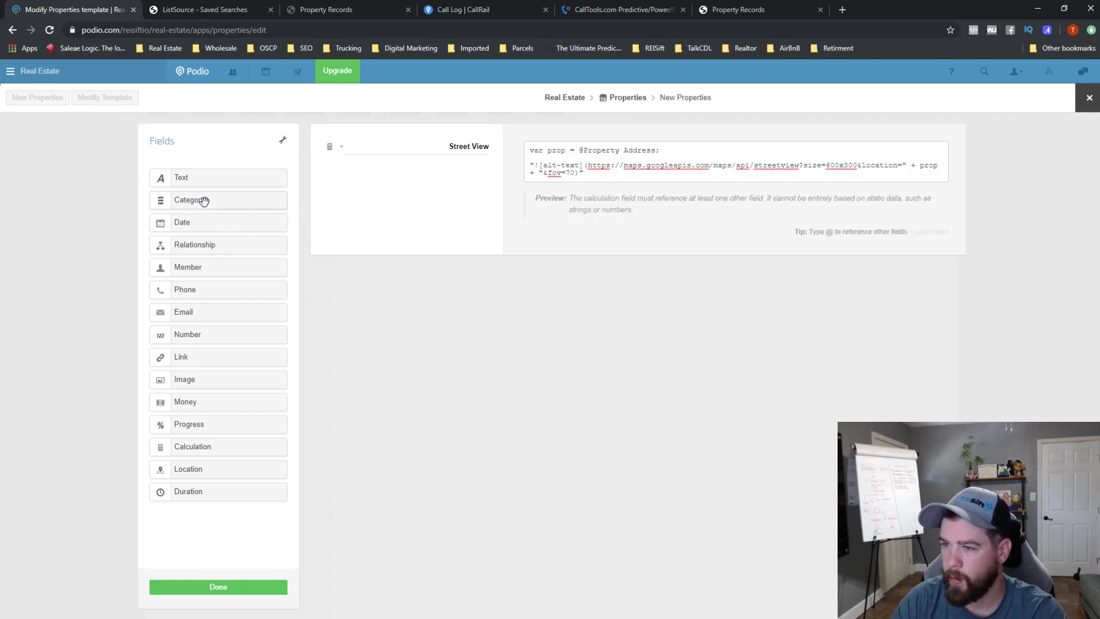
- Add a Location field named 'Property Address' and attempt to save the template
{"action": "left_click_drag", "start_coordinate": [201, 471], "coordinate": [474, 285]}
{"action": "double_click", "coordinate": [473, 287]}
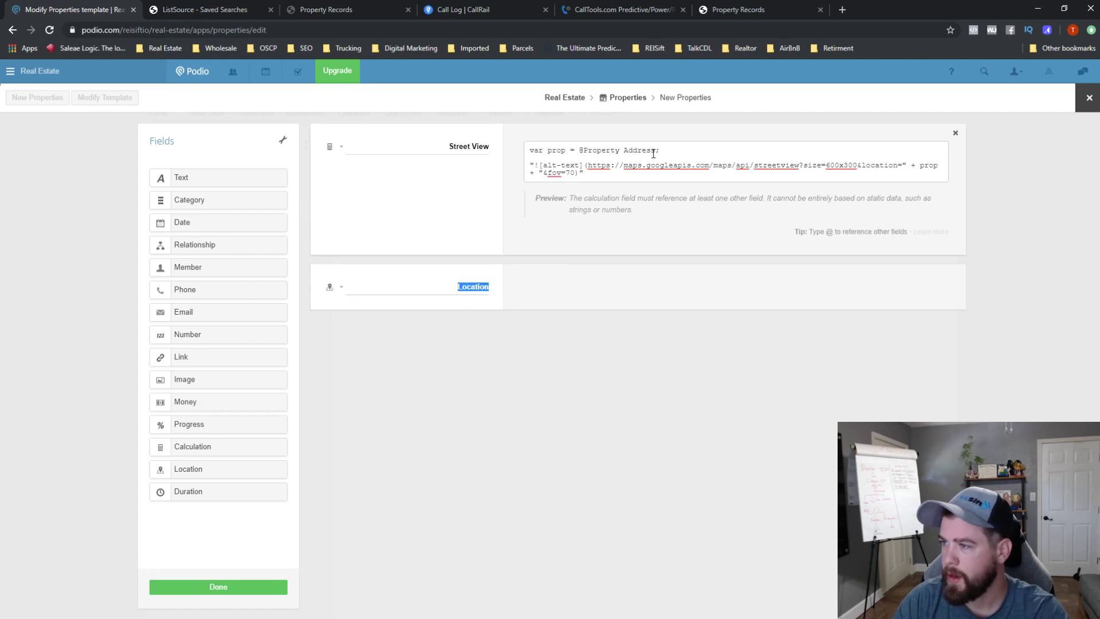
{"action": "left_click_drag", "start_coordinate": [654, 151], "coordinate": [586, 151]}
{"action": "key", "text": "ctrl+c"}
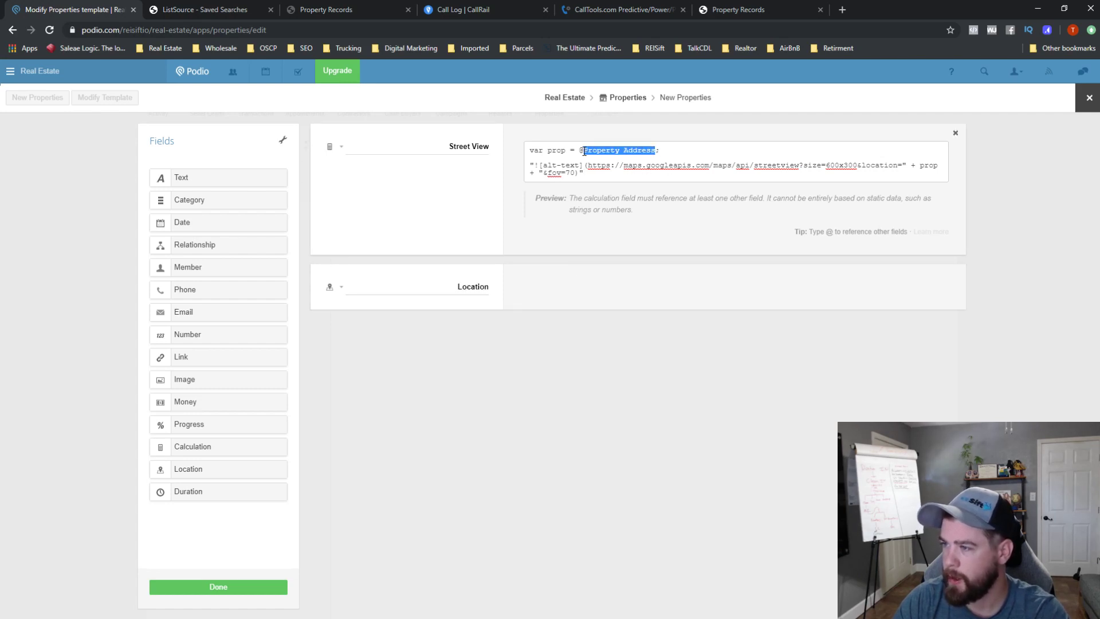
{"action": "double_click", "coordinate": [473, 287]}
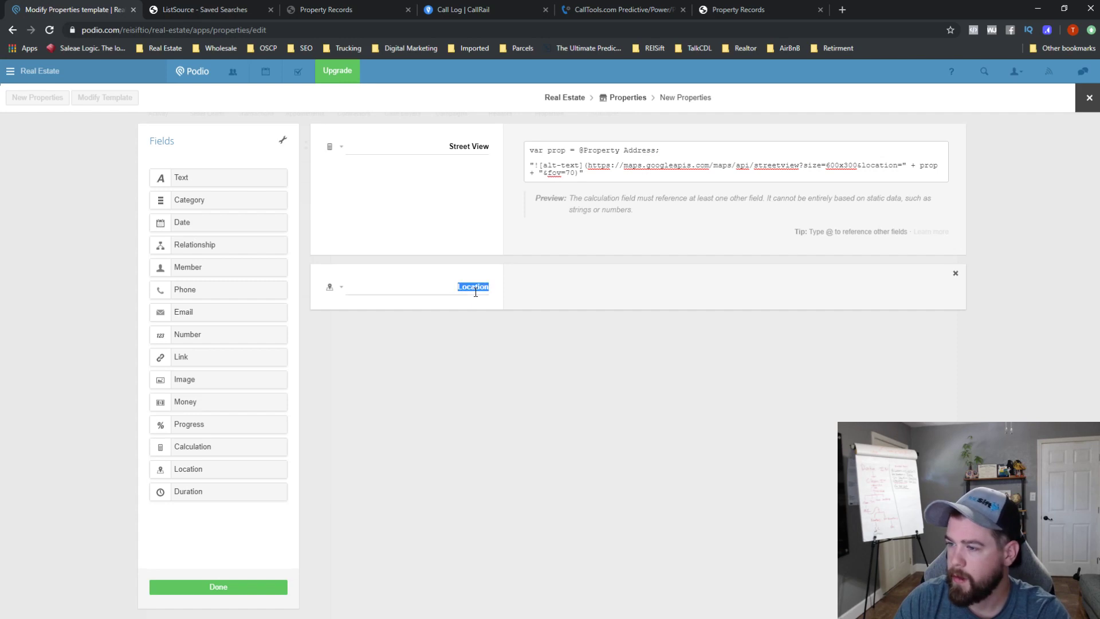
{"action": "key", "text": "ctrl+v"}
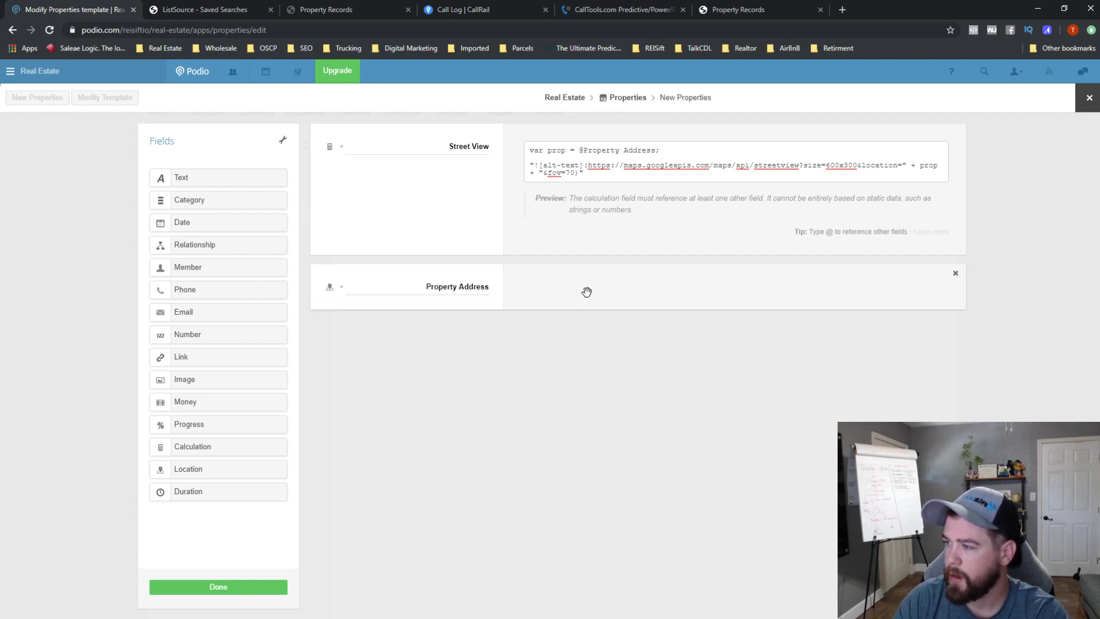
{"action": "left_click", "coordinate": [246, 587]}
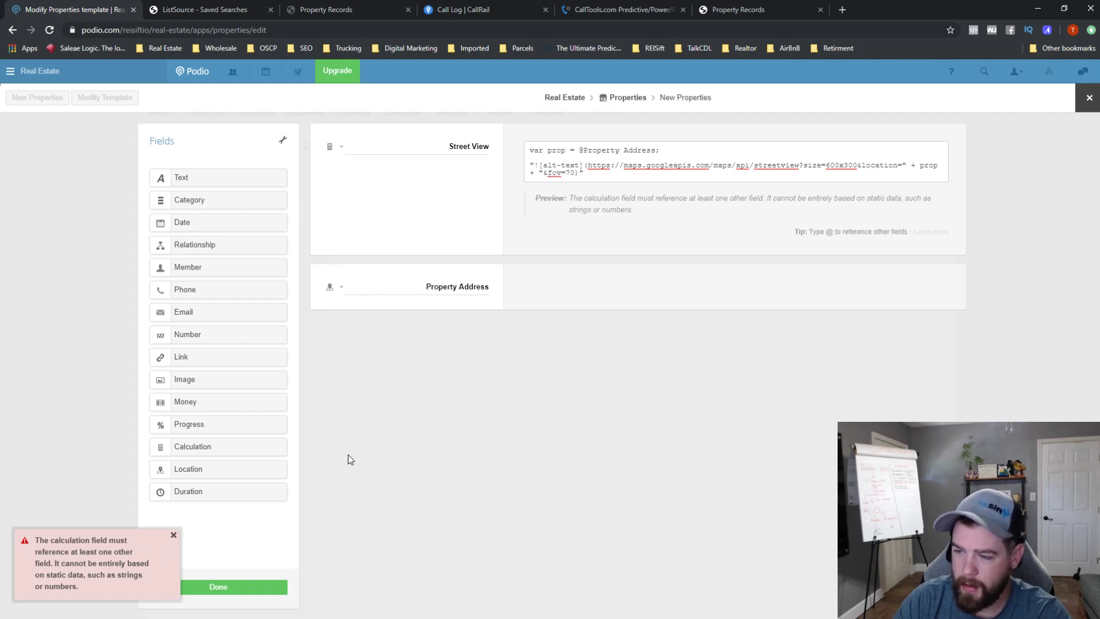
- Clear the Street View formula's @ reference and content, then delete the Street View field
{"action": "left_click", "coordinate": [654, 150]}
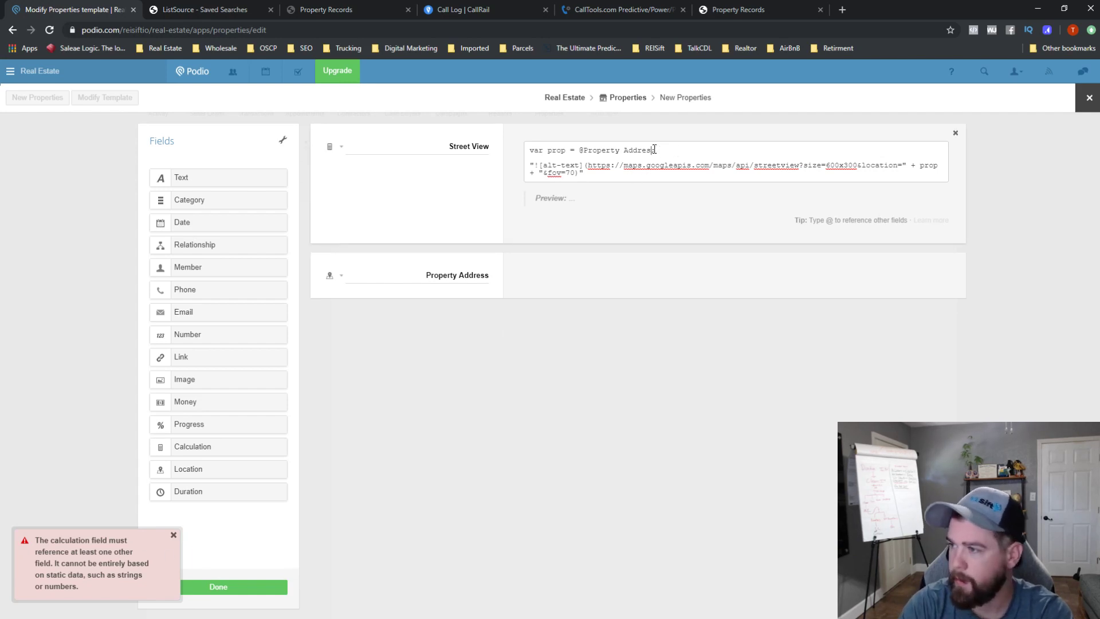
{"action": "key", "text": "BackSpace"}
{"action": "key", "text": "BackSpace"}
{"action": "key", "text": "BackSpace"}
{"action": "key", "text": "BackSpace"}
{"action": "key", "text": "BackSpace"}
{"action": "key", "text": "BackSpace"}
{"action": "key", "text": "BackSpace"}
{"action": "key", "text": "BackSpace"}
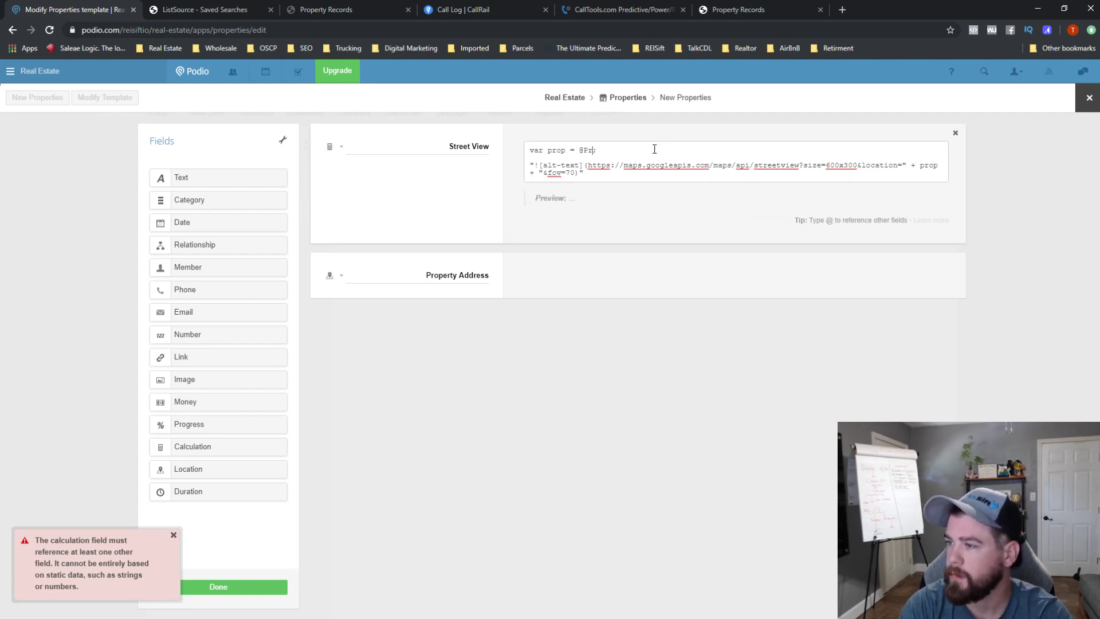
{"action": "type", "text": "r"}
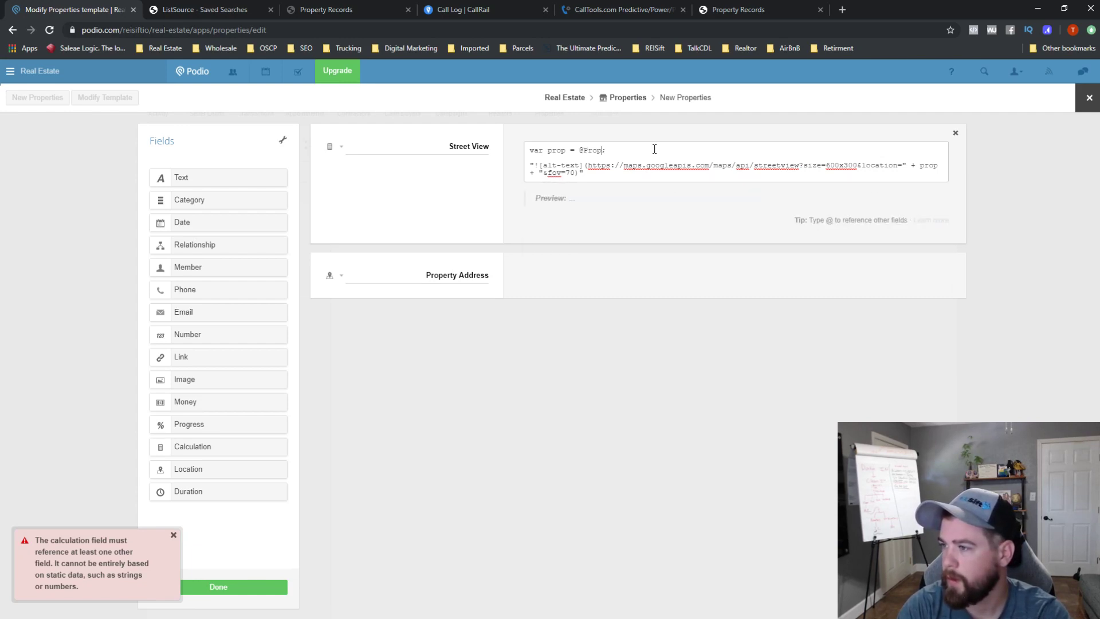
{"action": "key", "text": "BackSpace"}
{"action": "key", "text": "BackSpace"}
{"action": "key", "text": "BackSpace"}
{"action": "key", "text": "BackSpace"}
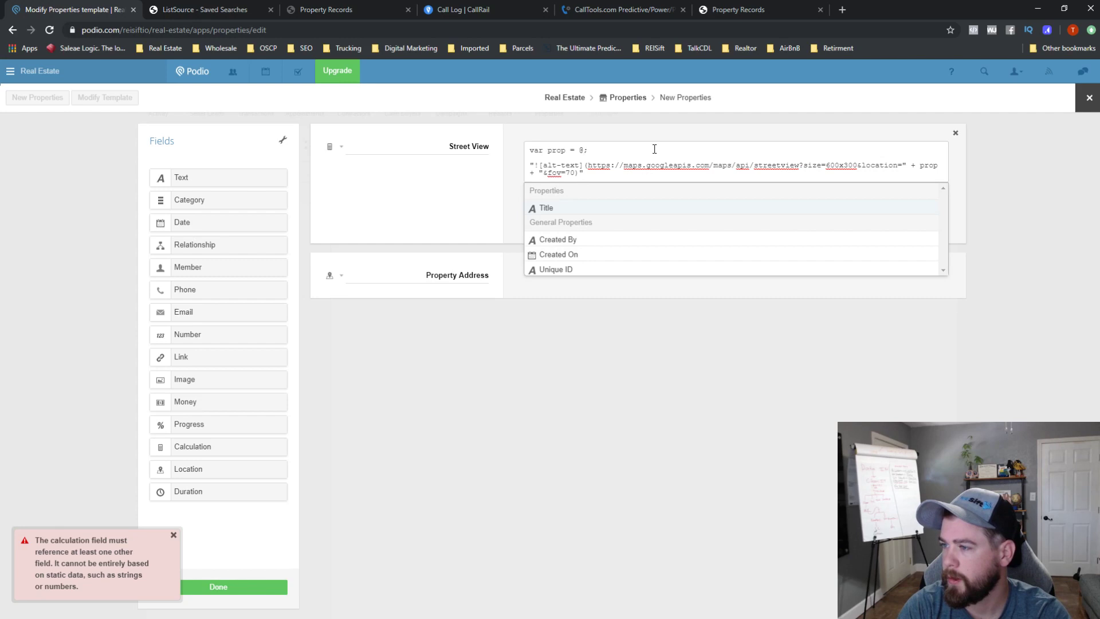
{"action": "key", "text": "Delete"}
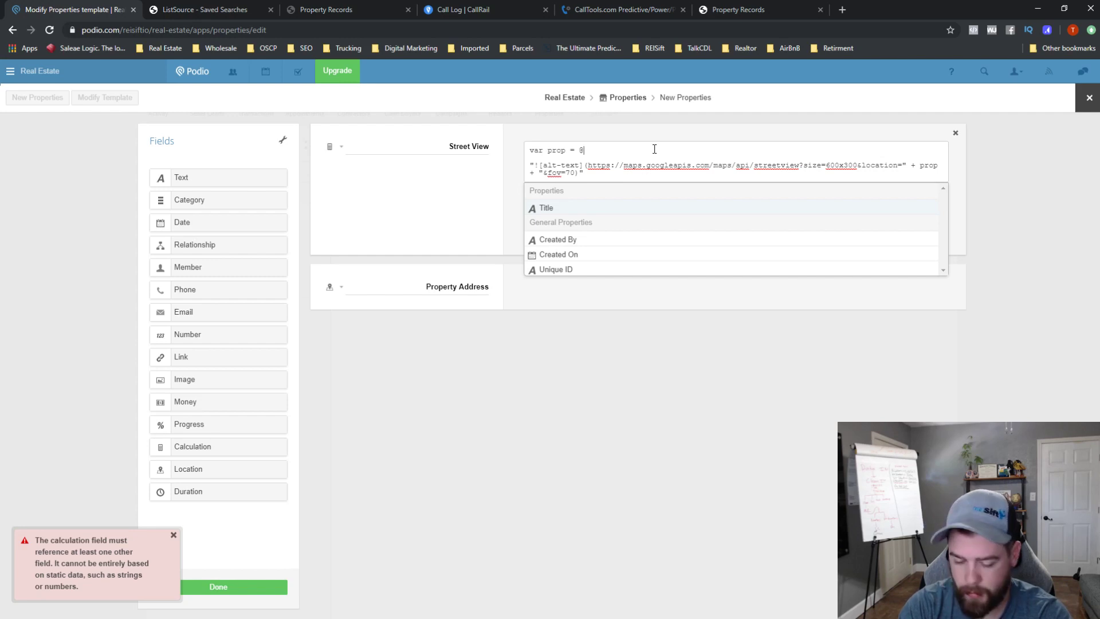
{"action": "type", "text": "Pr"}
{"action": "key", "text": "BackSpace"}
{"action": "key", "text": "BackSpace"}
{"action": "key", "text": "BackSpace"}
{"action": "key", "text": "BackSpace"}
{"action": "key", "text": "BackSpace"}
{"action": "key", "text": "BackSpace"}
{"action": "key", "text": "BackSpace"}
{"action": "key", "text": "BackSpace"}
{"action": "key", "text": "BackSpace"}
{"action": "key", "text": "BackSpace"}
{"action": "key", "text": "BackSpace"}
{"action": "key", "text": "BackSpace"}
{"action": "key", "text": "BackSpace"}
{"action": "key", "text": "BackSpace"}
{"action": "key", "text": "BackSpace"}
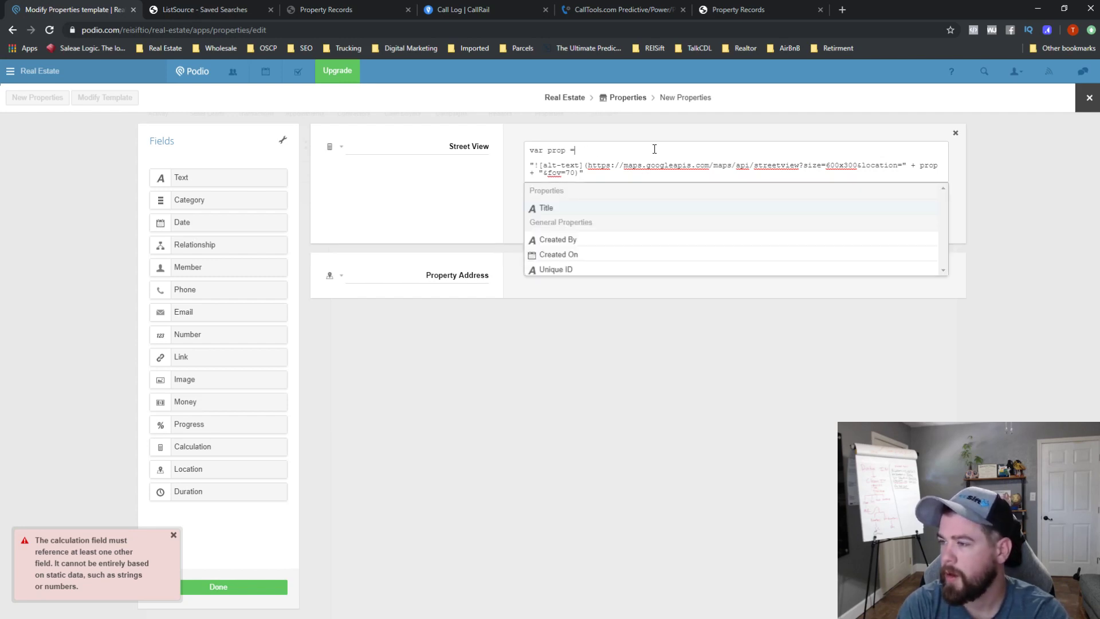
{"action": "key", "text": "ctrl+a"}
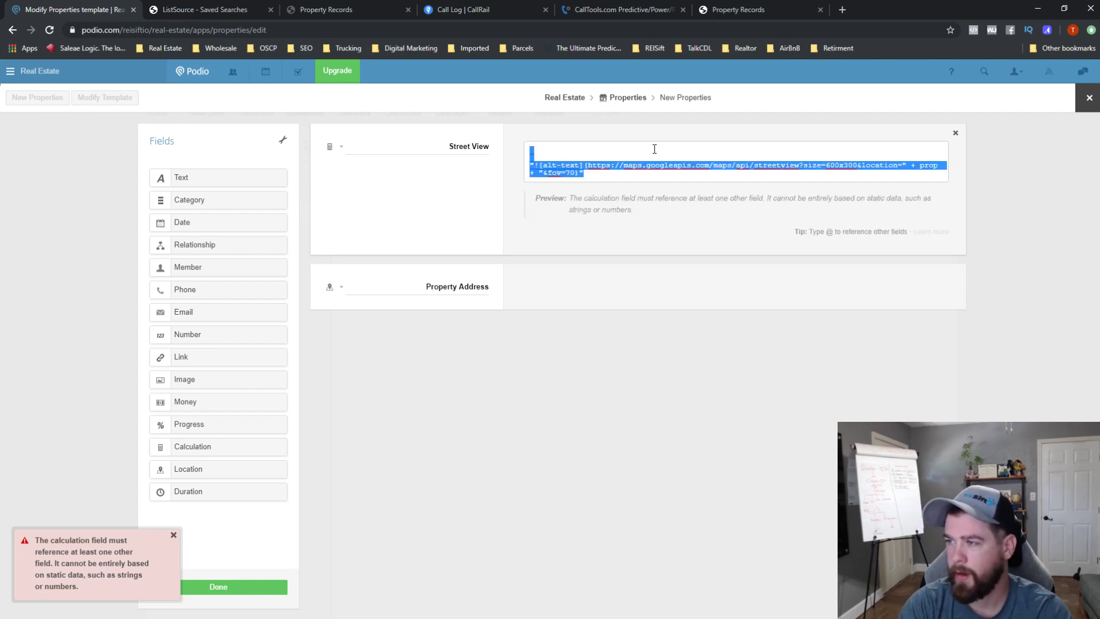
{"action": "key", "text": "BackSpace"}
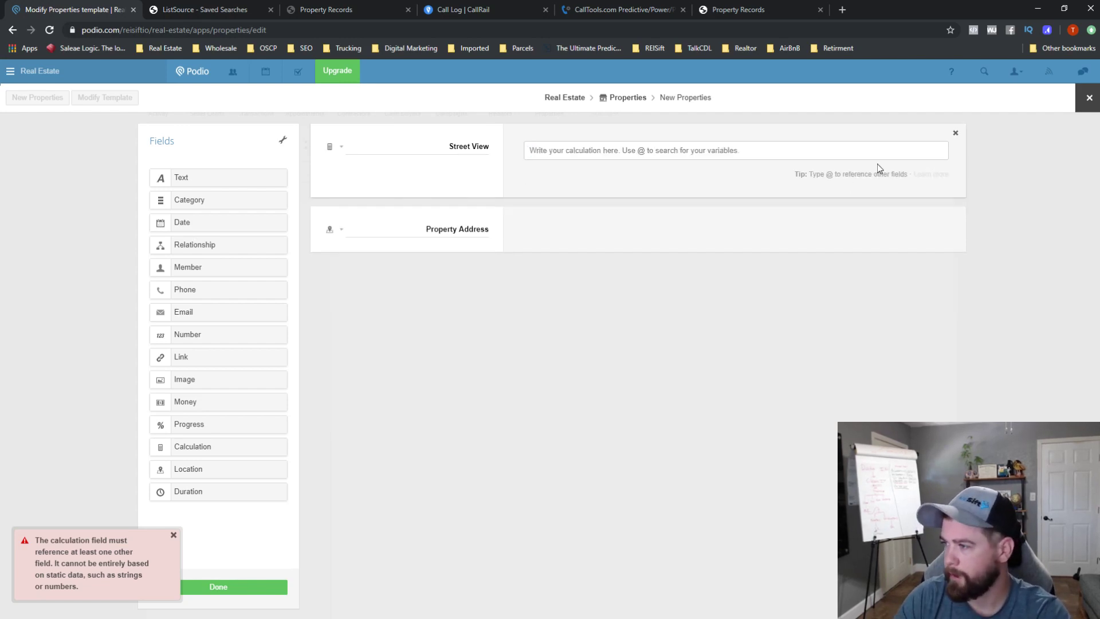
{"action": "left_click", "coordinate": [955, 136]}
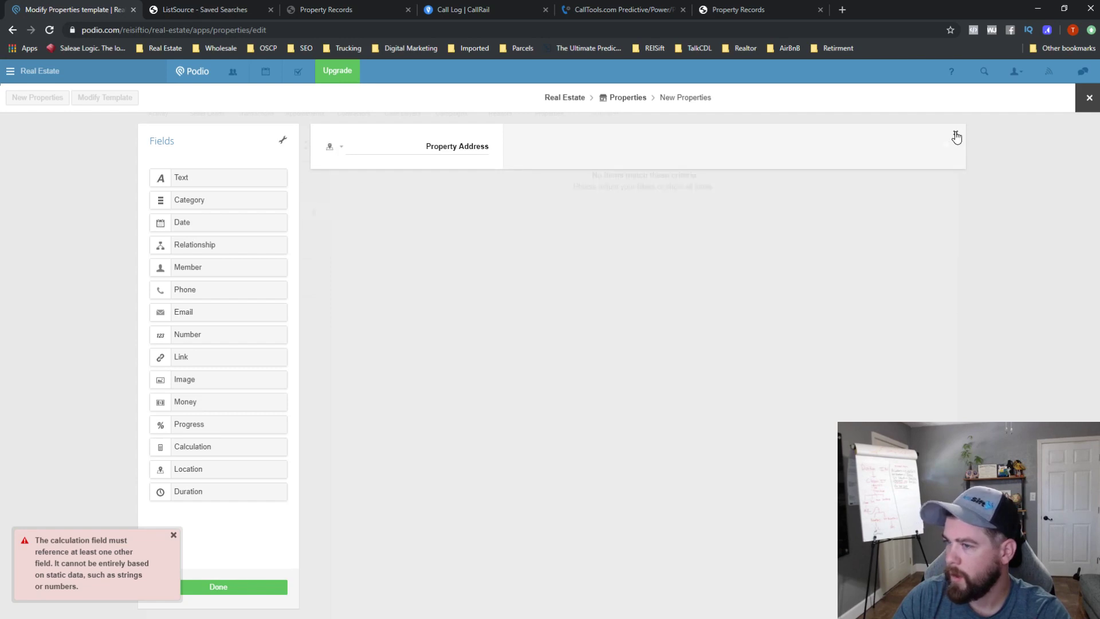
{"action": "left_click", "coordinate": [233, 592]}
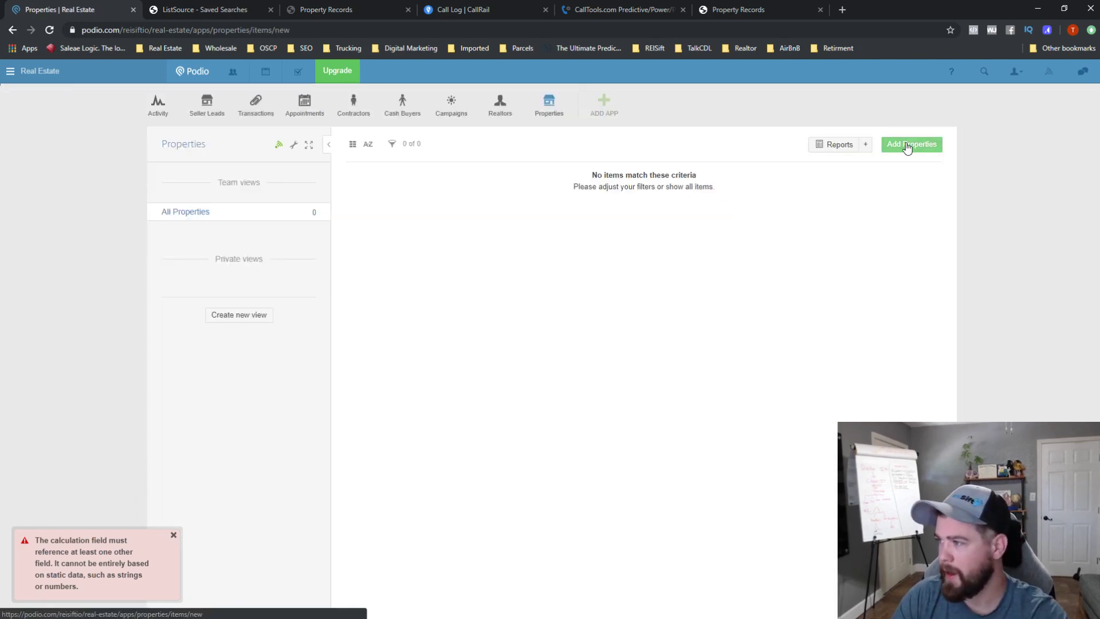
{"action": "left_click", "coordinate": [907, 146]}
{"action": "left_click", "coordinate": [400, 147]}
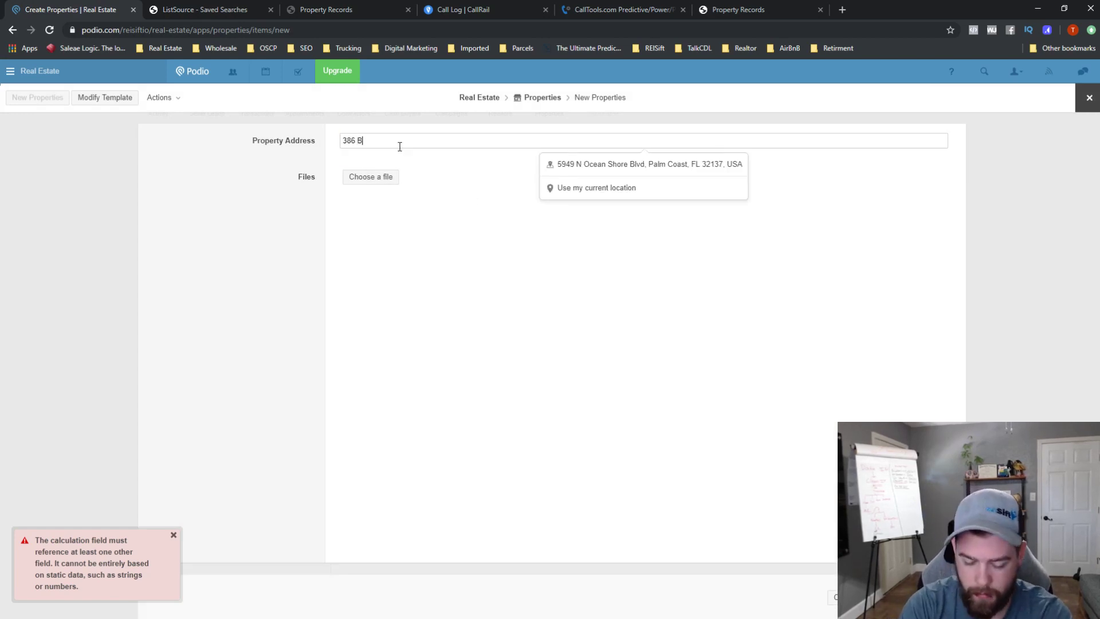
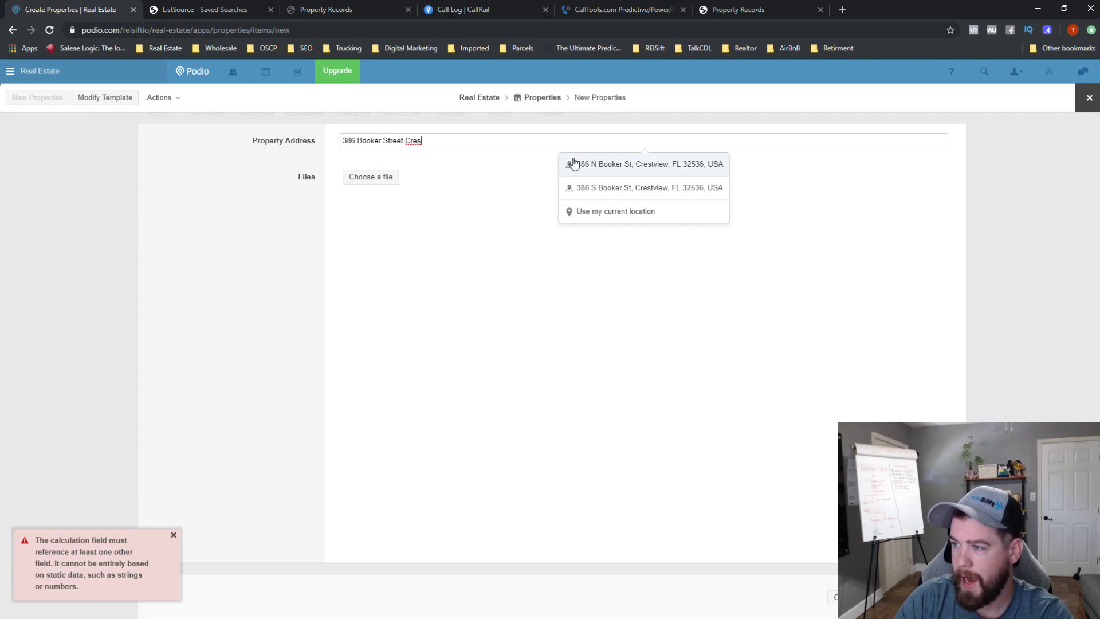
{"action": "left_click", "coordinate": [649, 164]}
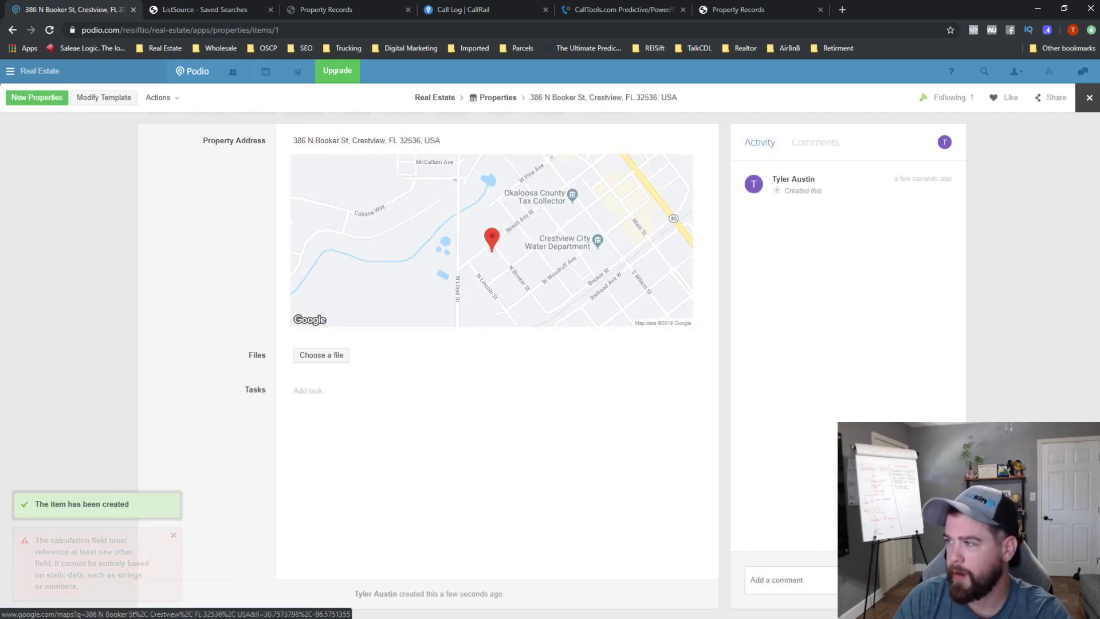
{"action": "left_click", "coordinate": [1085, 102]}
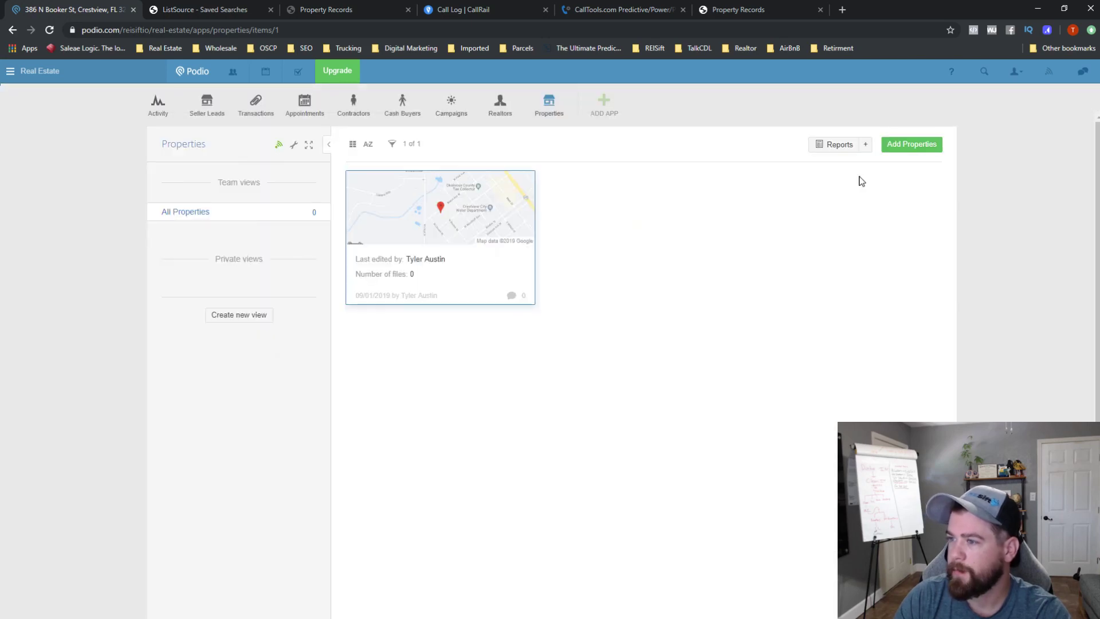
- Open the seller lead record and its Seller Leads template editor
{"action": "left_click", "coordinate": [207, 116]}
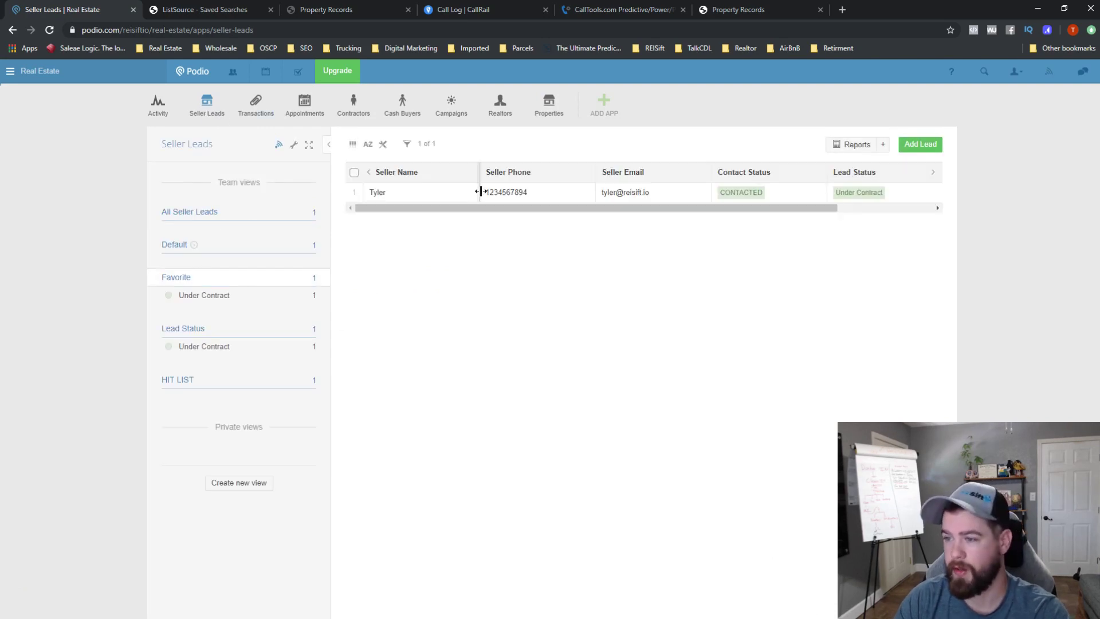
{"action": "left_click", "coordinate": [411, 194]}
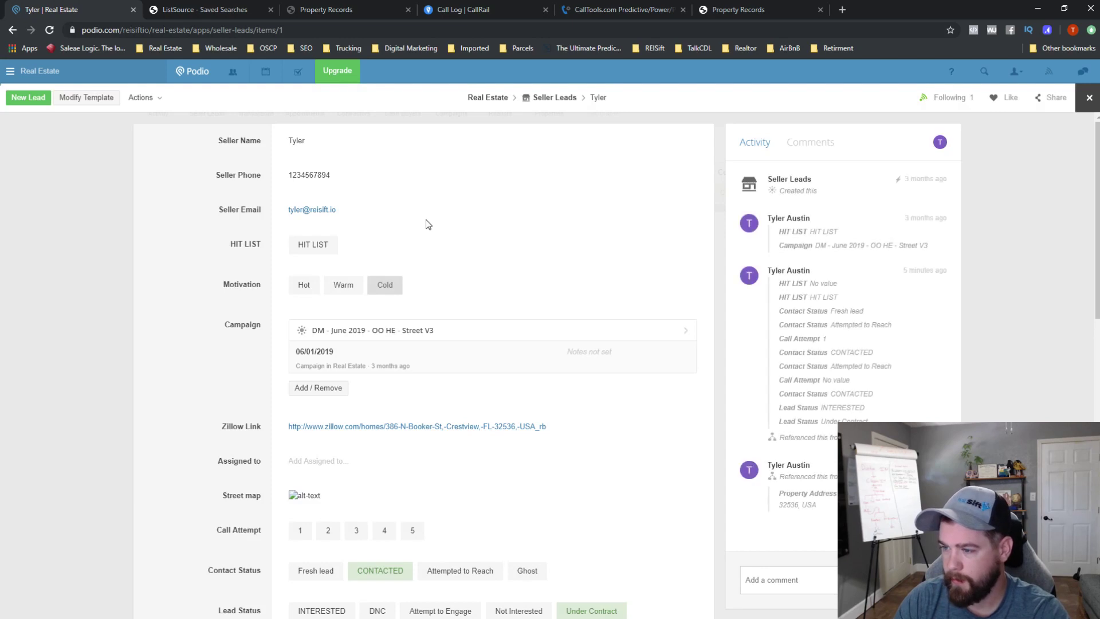
{"action": "scroll", "coordinate": [441, 250], "scroll_direction": "down", "scroll_amount": 2}
{"action": "scroll", "coordinate": [442, 251], "scroll_direction": "down", "scroll_amount": 5}
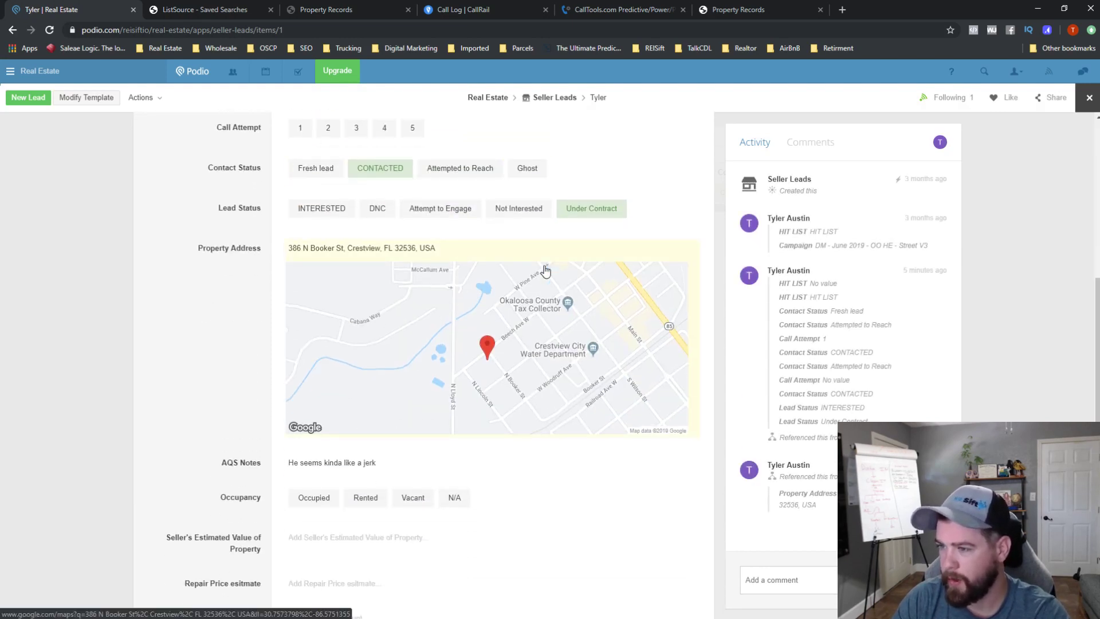
{"action": "left_click", "coordinate": [105, 101]}
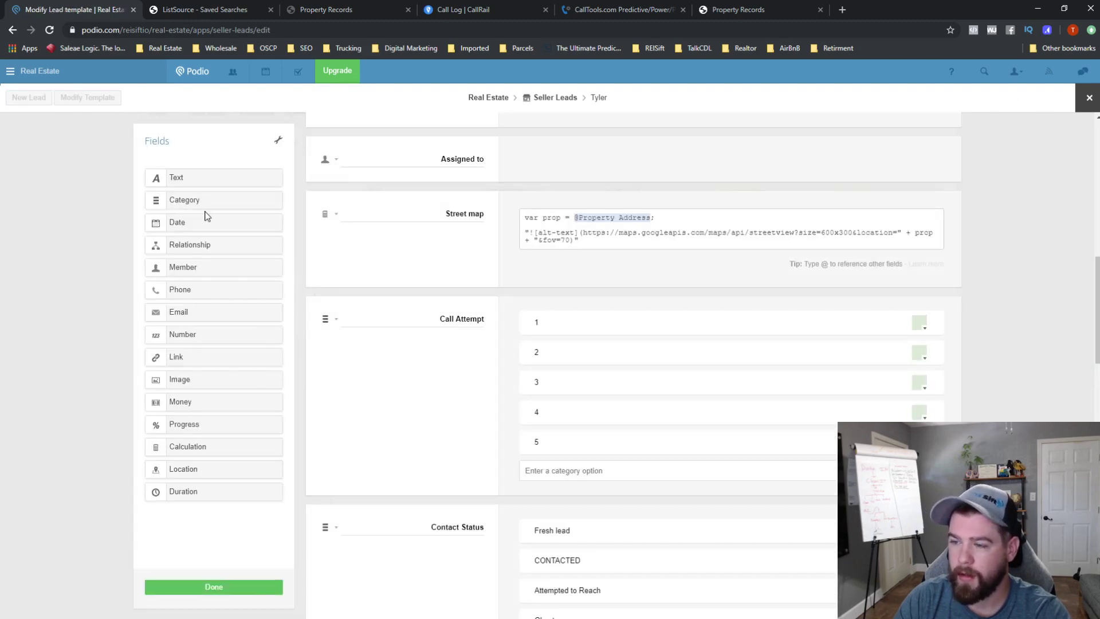
{"action": "scroll", "coordinate": [481, 401], "scroll_direction": "down", "scroll_amount": 4}
{"action": "scroll", "coordinate": [481, 408], "scroll_direction": "down", "scroll_amount": 2}
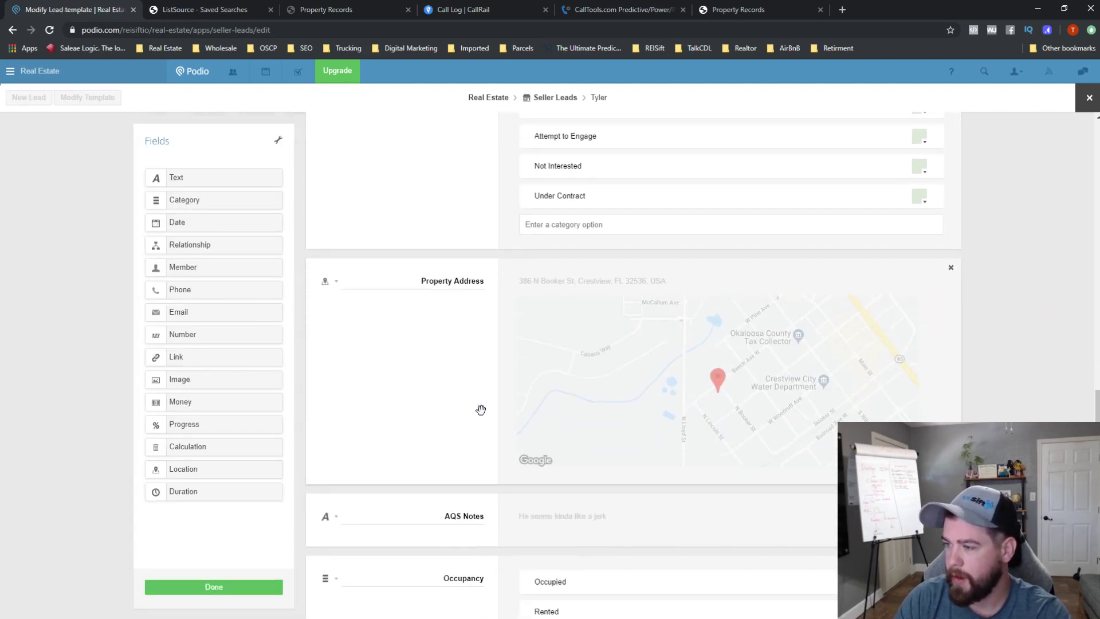
- Replace the Property Address field with a relationship field referencing all Properties items
{"action": "left_click", "coordinate": [951, 267]}
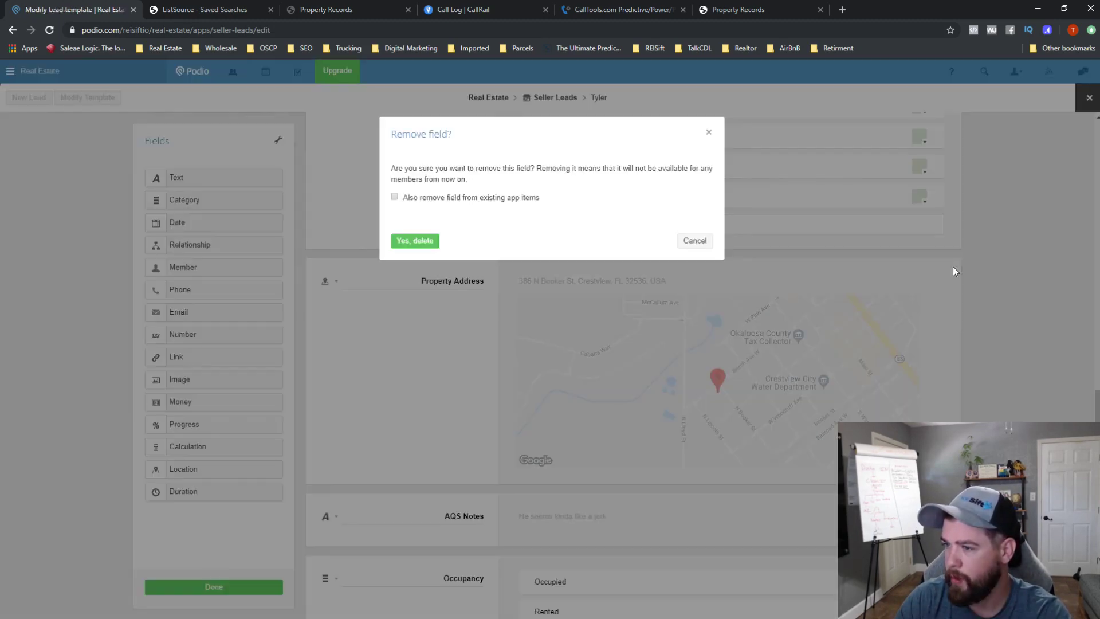
{"action": "left_click", "coordinate": [429, 243]}
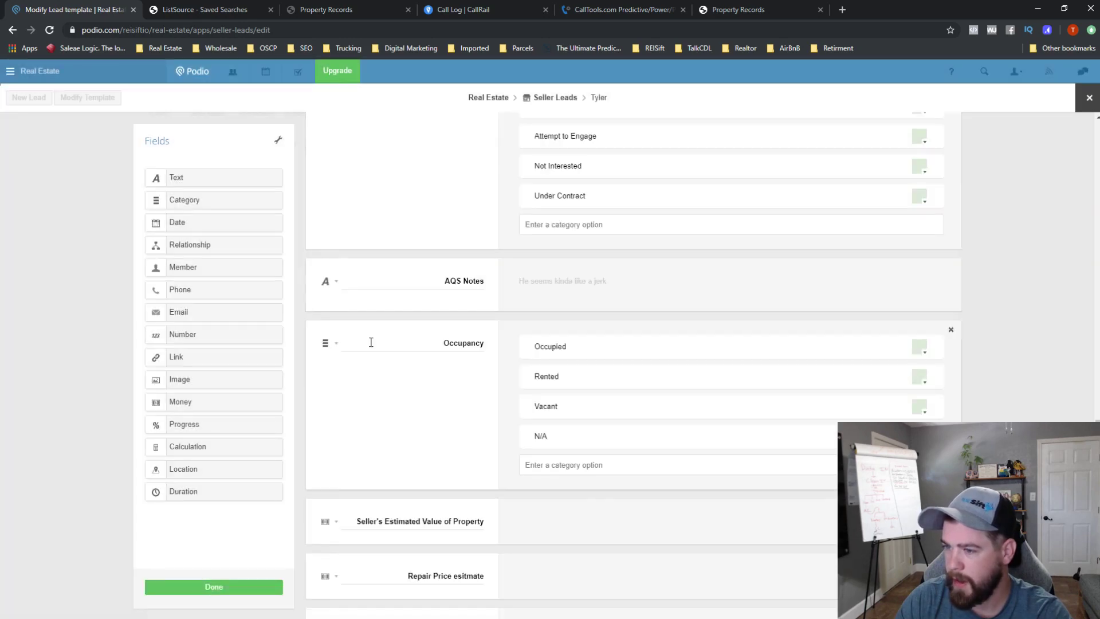
{"action": "left_click_drag", "start_coordinate": [172, 245], "coordinate": [440, 278]}
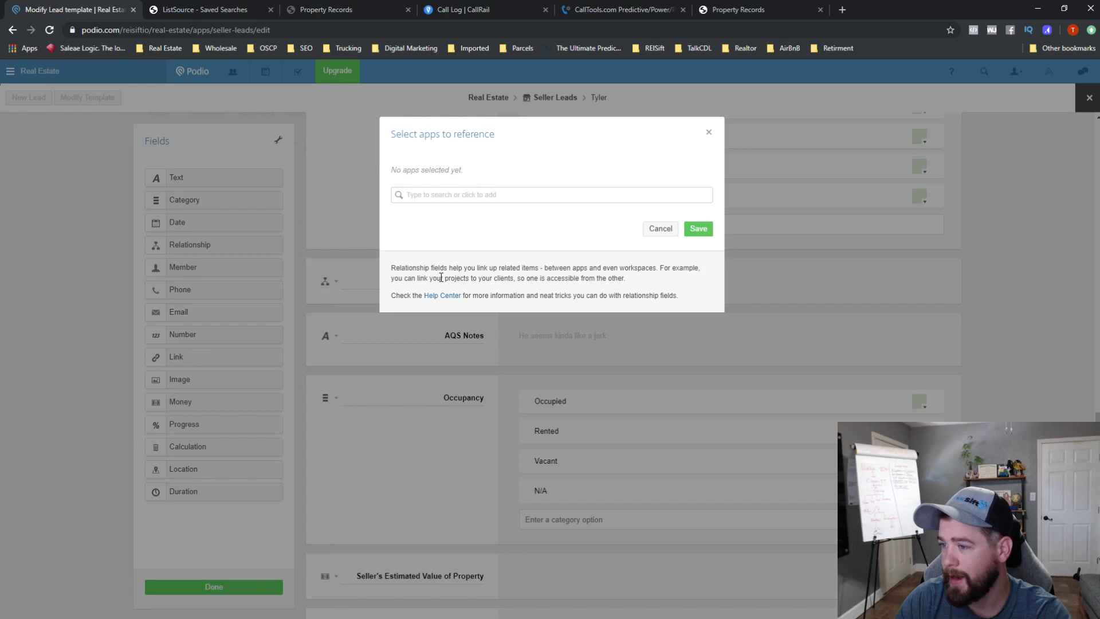
{"action": "left_click", "coordinate": [468, 200]}
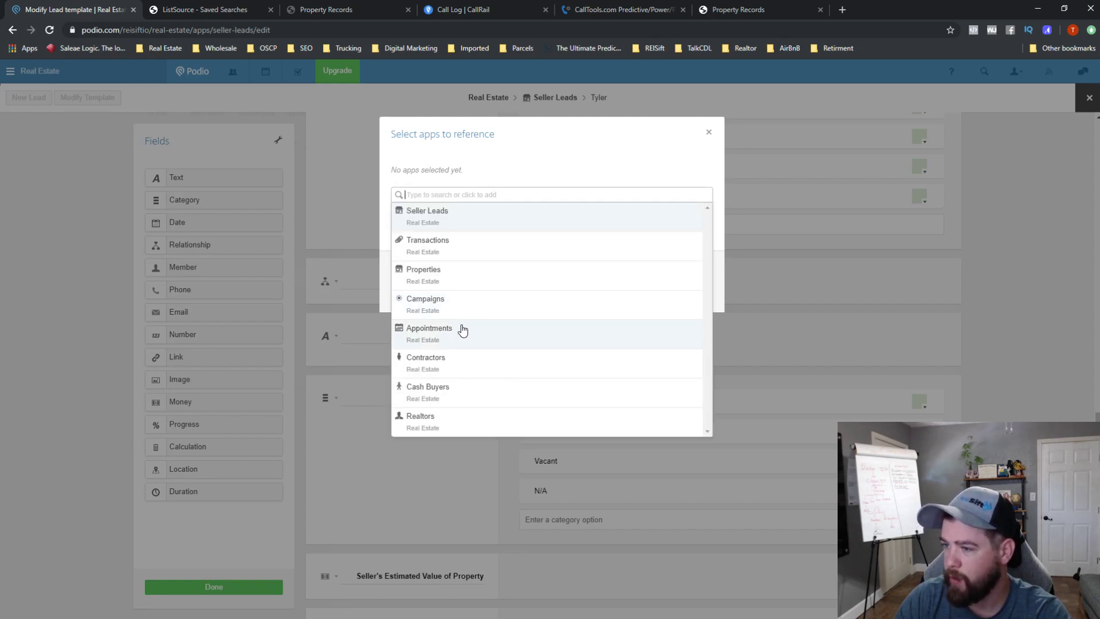
{"action": "left_click", "coordinate": [465, 270]}
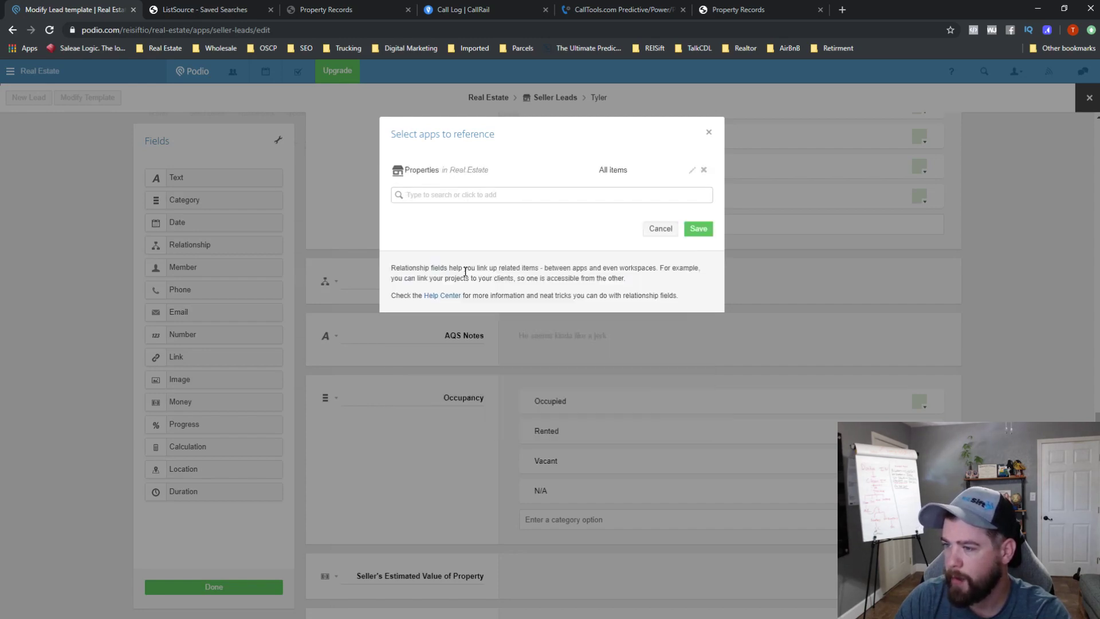
{"action": "left_click", "coordinate": [633, 175]}
{"action": "left_click", "coordinate": [680, 172]}
{"action": "left_click", "coordinate": [657, 183]}
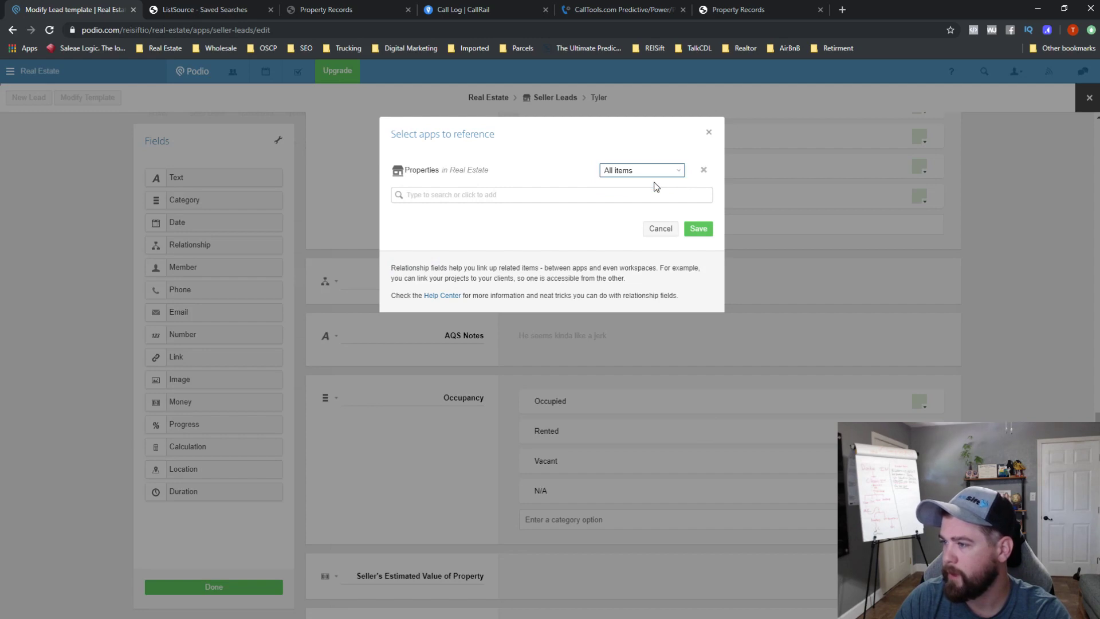
{"action": "left_click", "coordinate": [699, 229]}
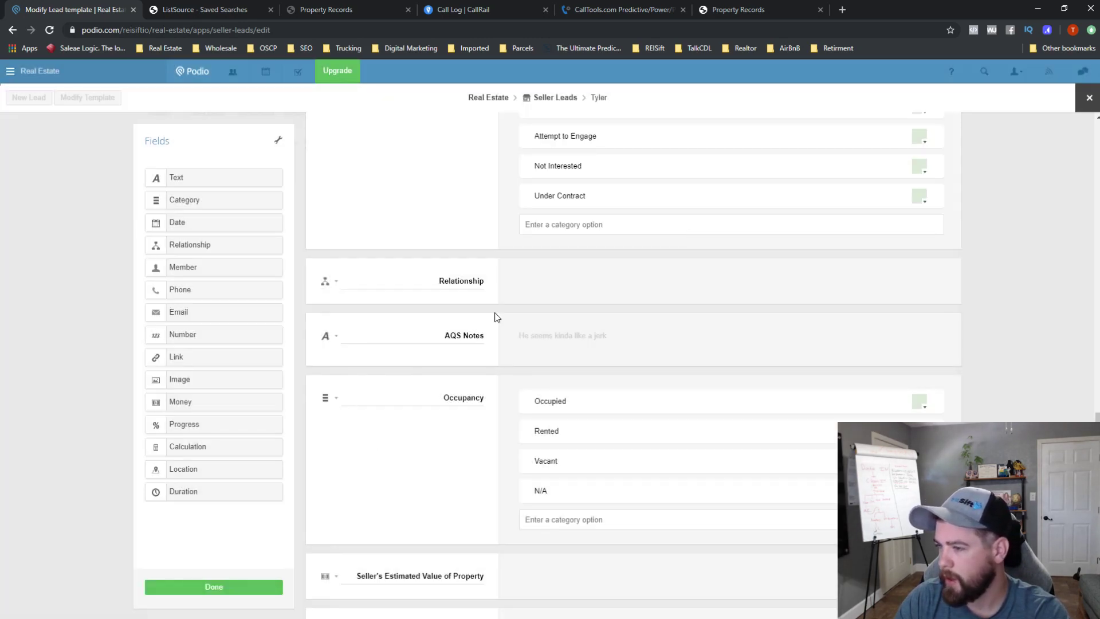
- Name the relationship field 'Properties' and save the template
{"action": "double_click", "coordinate": [478, 282]}
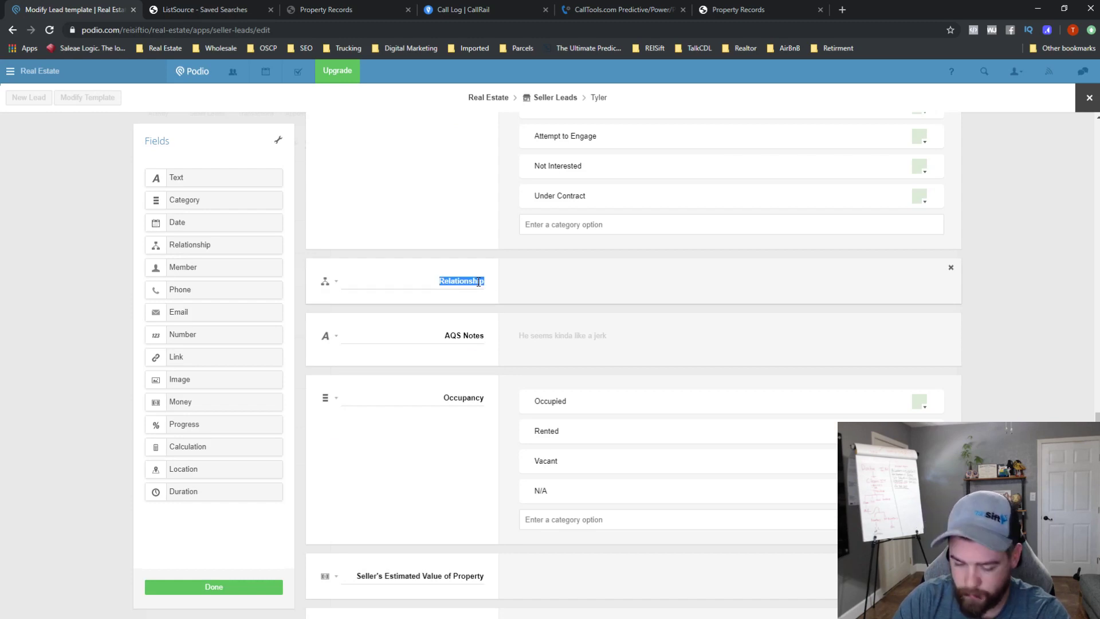
{"action": "type", "text": "Properties"}
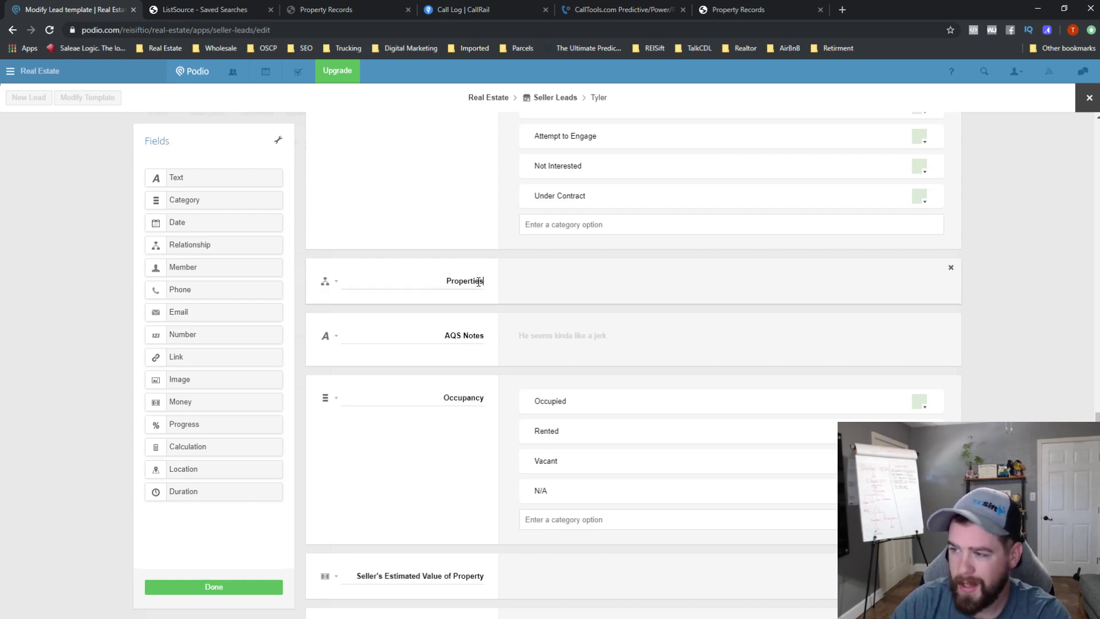
{"action": "left_click", "coordinate": [258, 588]}
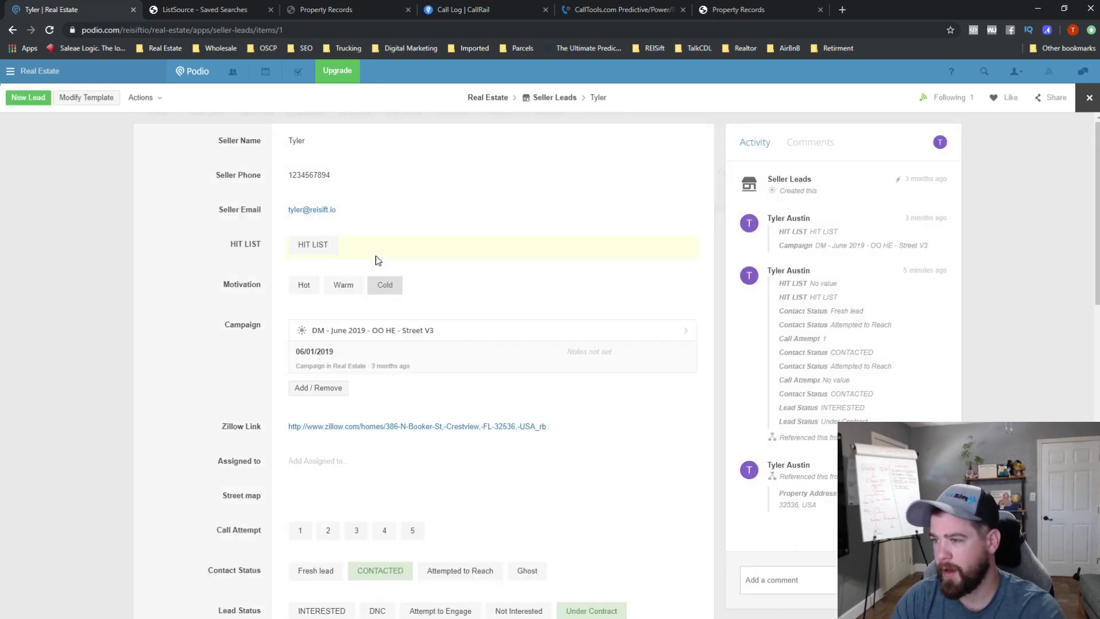
- Link the seller lead's Properties field to the suggested property record
{"action": "scroll", "coordinate": [366, 417], "scroll_direction": "down", "scroll_amount": 7}
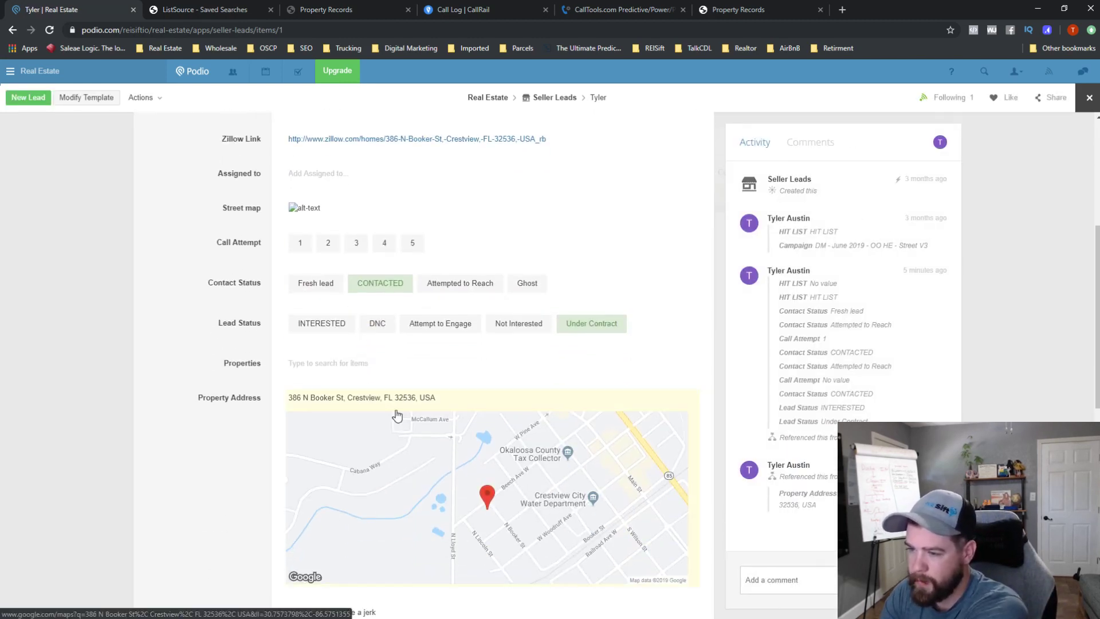
{"action": "left_click", "coordinate": [347, 250]}
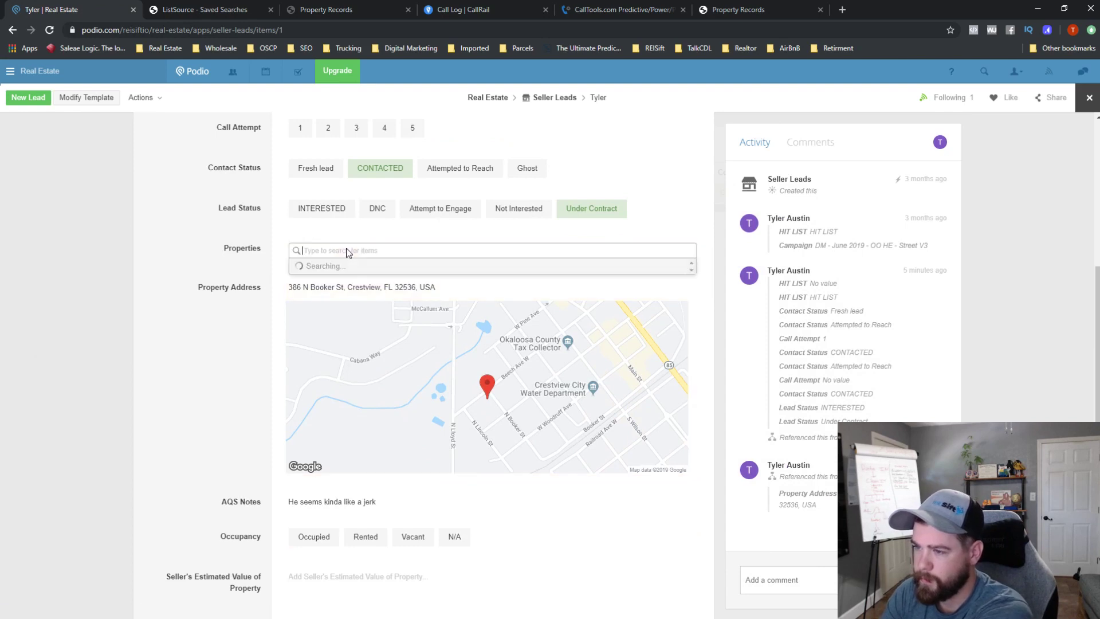
{"action": "left_click", "coordinate": [359, 286]}
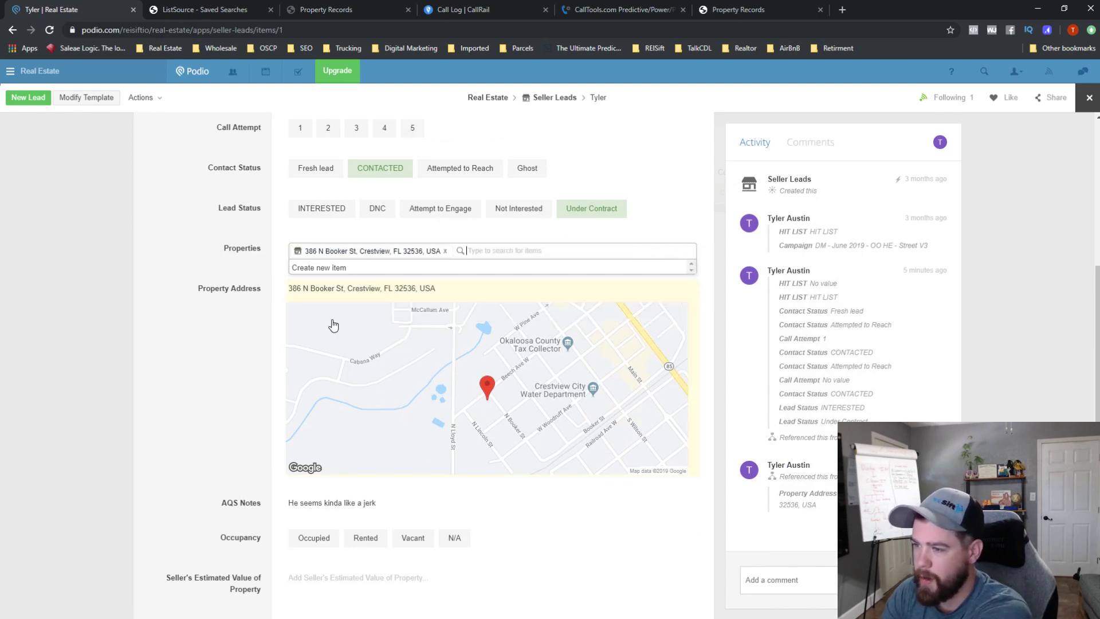
{"action": "left_click", "coordinate": [156, 130]}
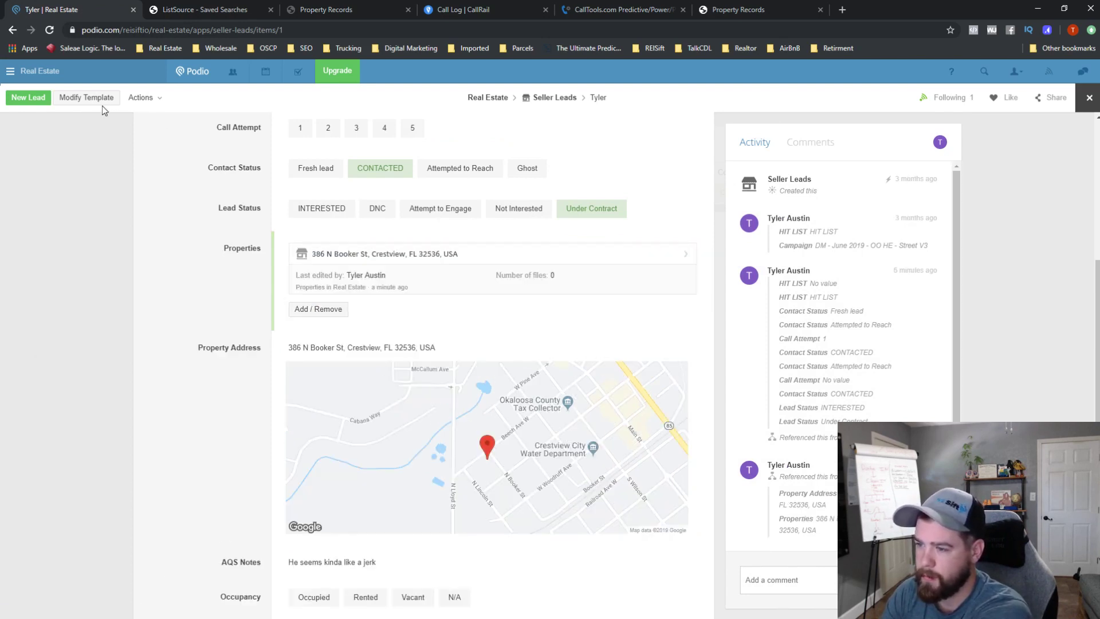
- Reopen the Seller Leads template editor
{"action": "left_click", "coordinate": [99, 107]}
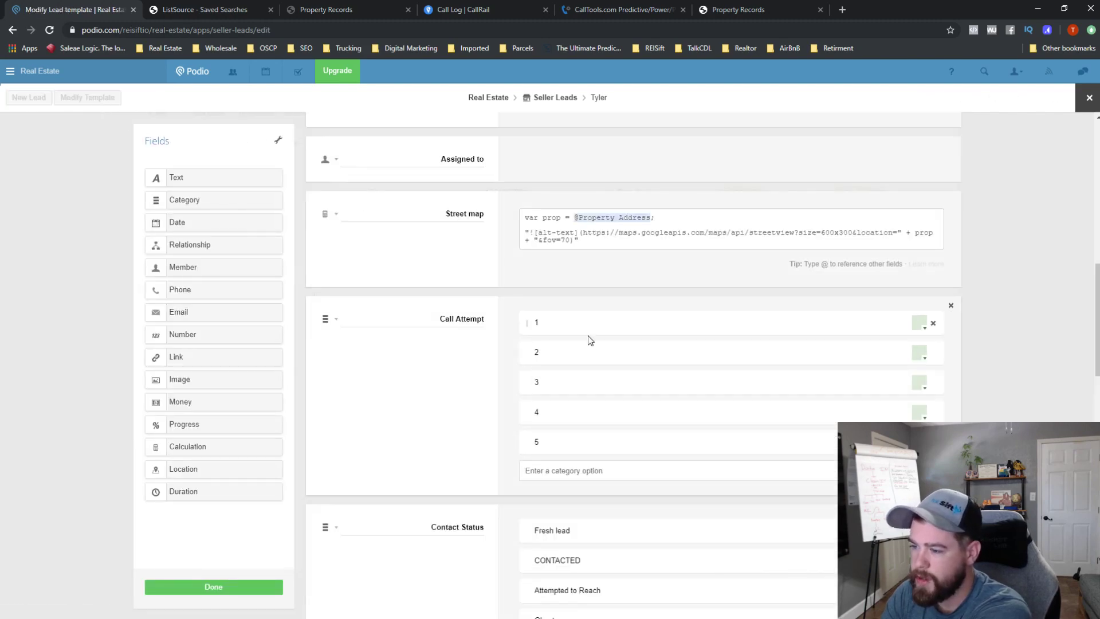
{"action": "scroll", "coordinate": [589, 339], "scroll_direction": "down", "scroll_amount": 6}
{"action": "scroll", "coordinate": [579, 368], "scroll_direction": "down", "scroll_amount": 5}
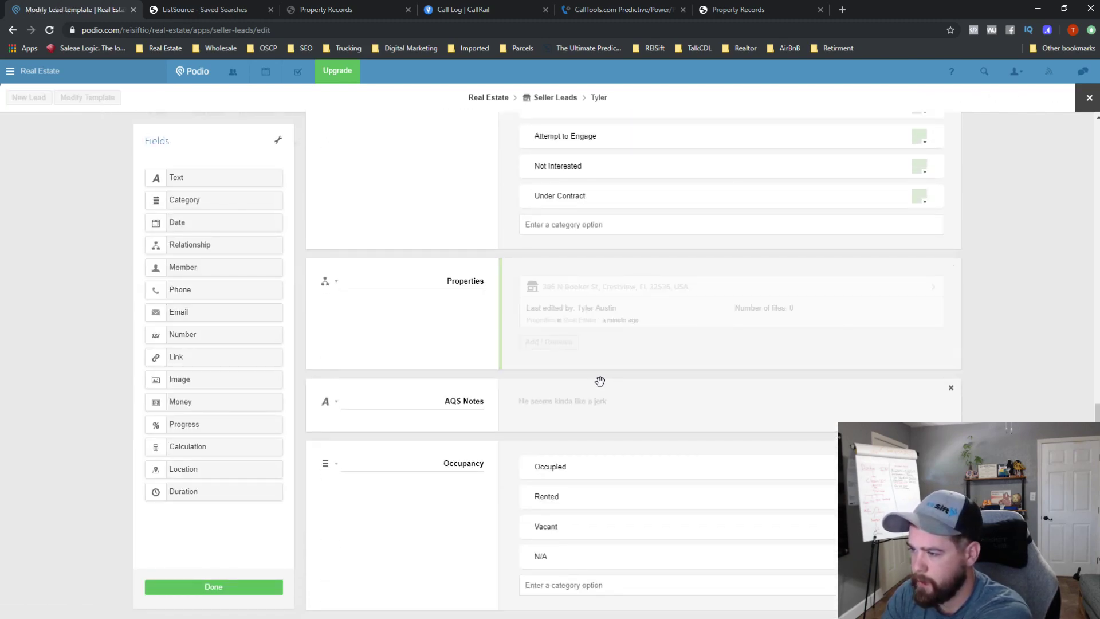
- Close the template editor and erase the lead's Property Address value
{"action": "scroll", "coordinate": [600, 381], "scroll_direction": "down", "scroll_amount": 5}
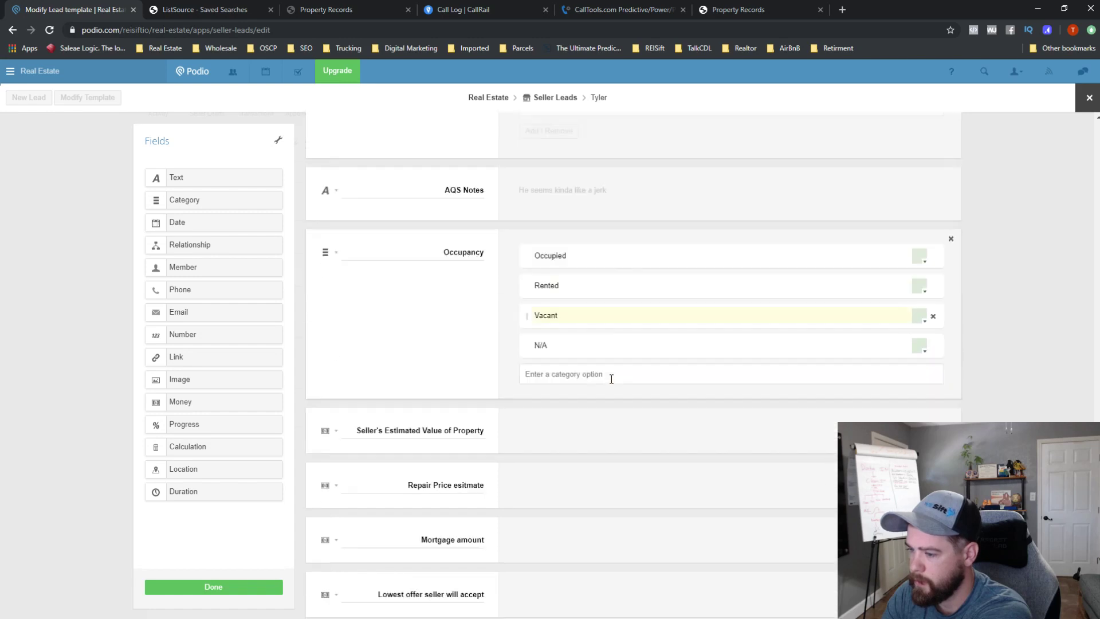
{"action": "left_click", "coordinate": [250, 582]}
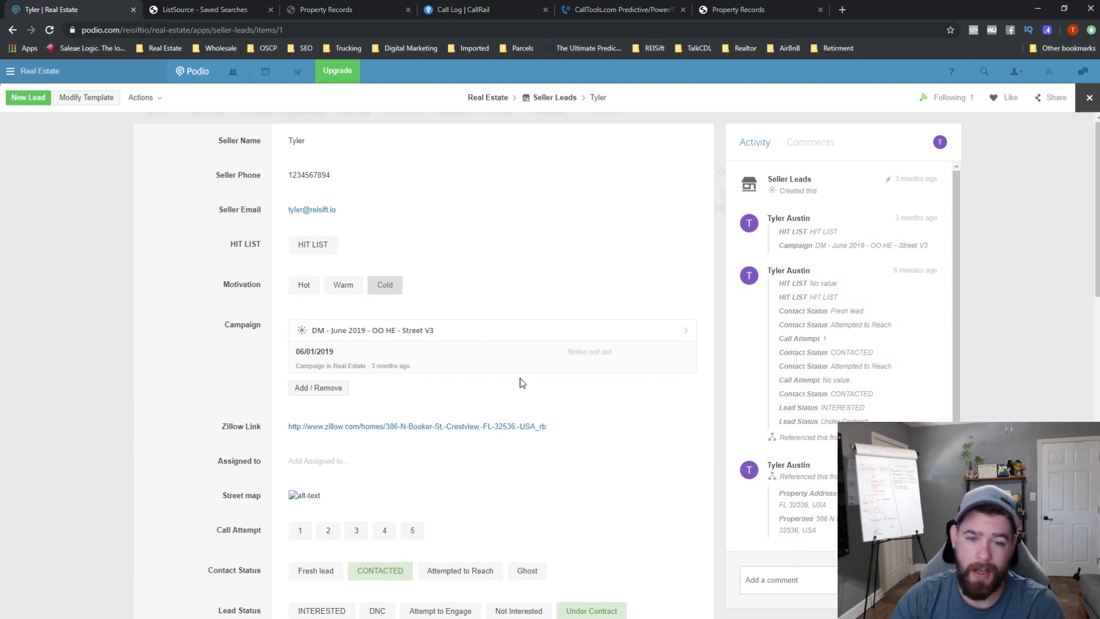
{"action": "scroll", "coordinate": [553, 353], "scroll_direction": "down", "scroll_amount": 4}
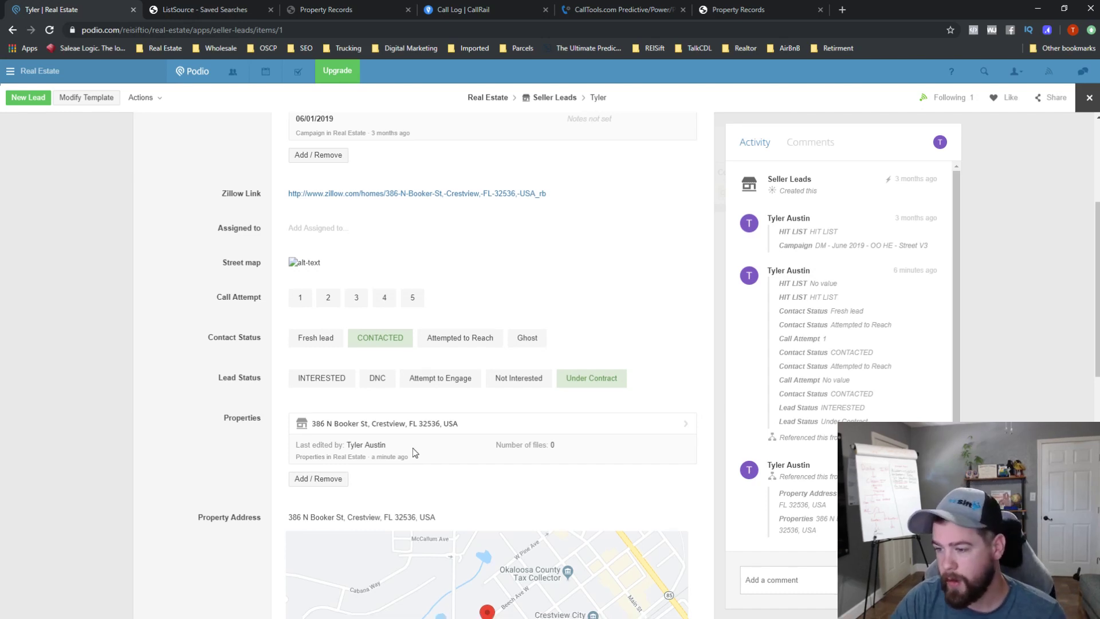
{"action": "scroll", "coordinate": [498, 395], "scroll_direction": "down", "scroll_amount": 2}
{"action": "left_click", "coordinate": [607, 406]}
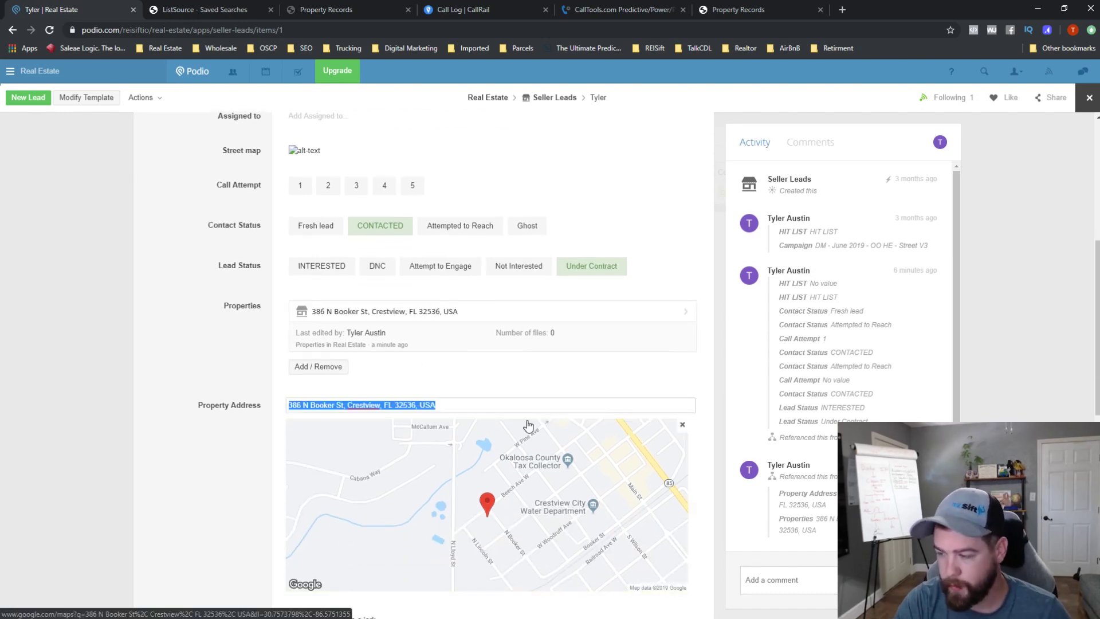
{"action": "key", "text": "BackSpace"}
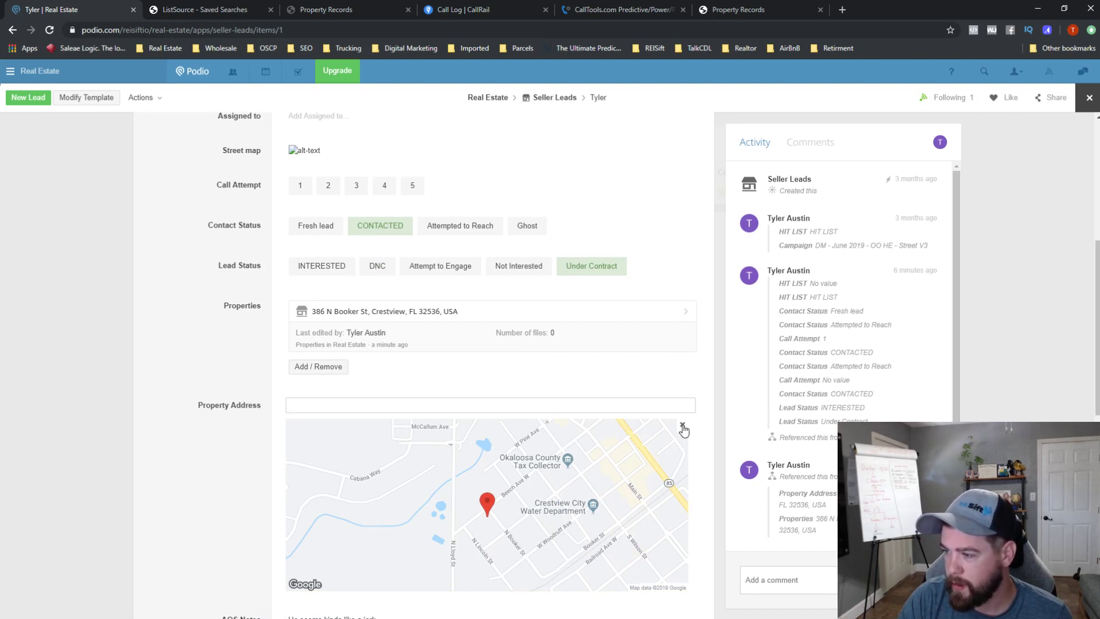
{"action": "left_click", "coordinate": [253, 445]}
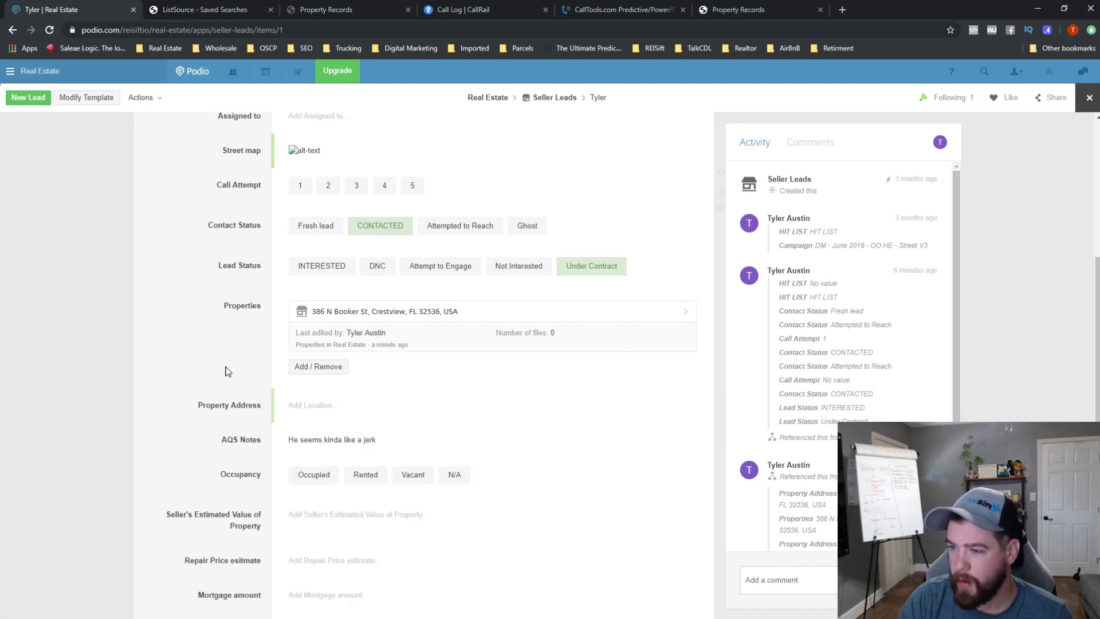
- Close the lead, reopen it to verify the changes, and return to the Seller Leads list
{"action": "left_click", "coordinate": [1088, 98]}
{"action": "left_click", "coordinate": [404, 197]}
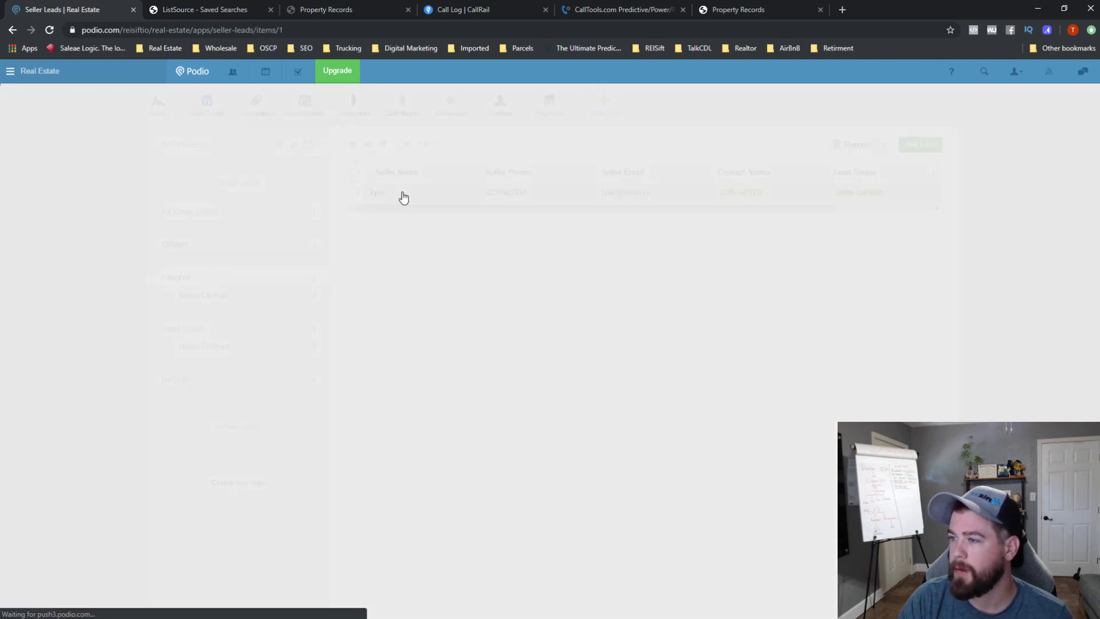
{"action": "scroll", "coordinate": [403, 458], "scroll_direction": "down", "scroll_amount": 4}
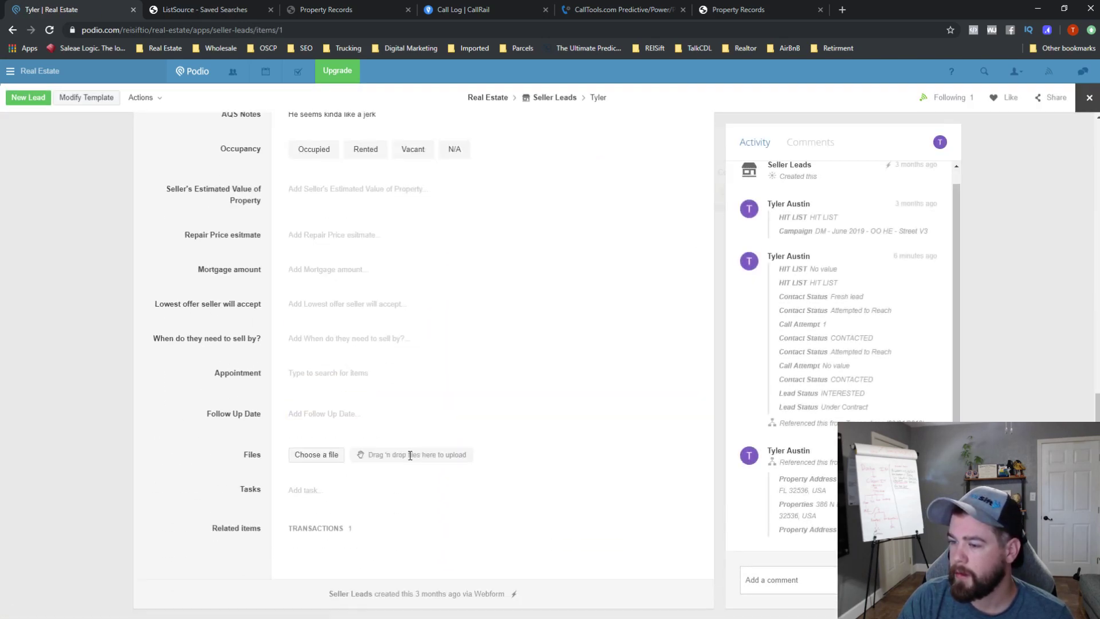
{"action": "scroll", "coordinate": [412, 459], "scroll_direction": "up", "scroll_amount": 7}
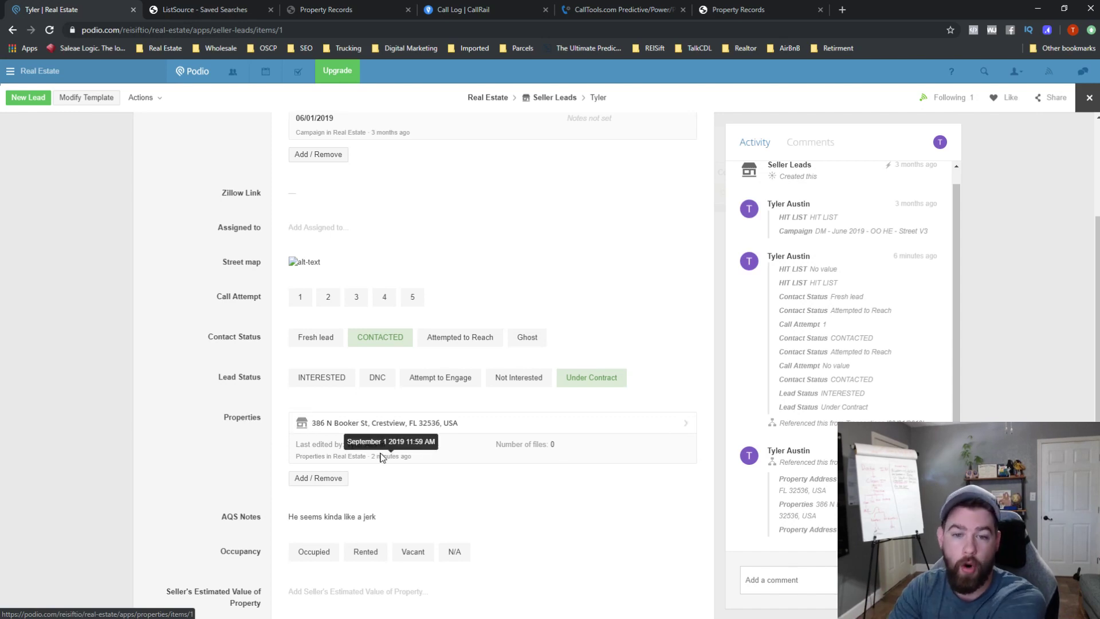
{"action": "left_click", "coordinate": [1089, 98]}
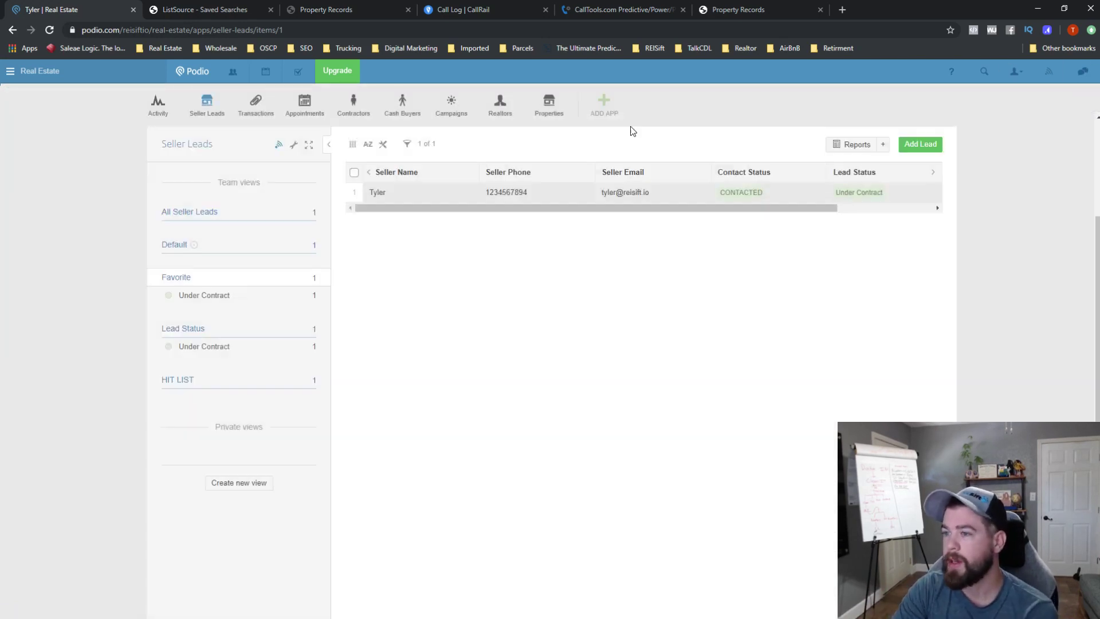
- Open the 09/01/2019 transaction in the Transactions app and enter its template editor
{"action": "left_click", "coordinate": [266, 104]}
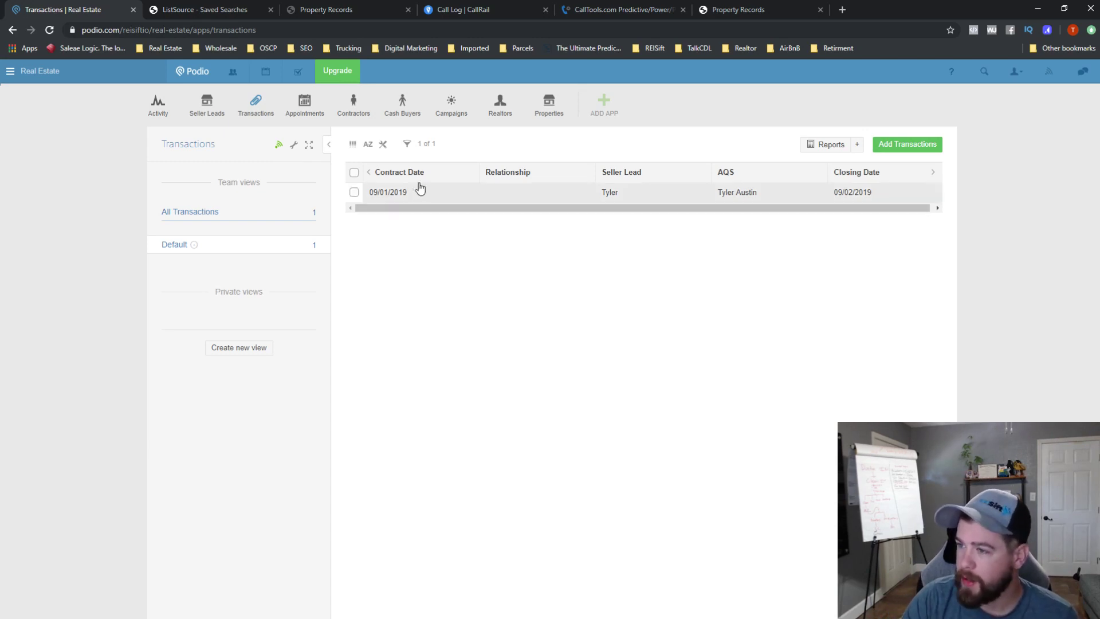
{"action": "left_click", "coordinate": [496, 194]}
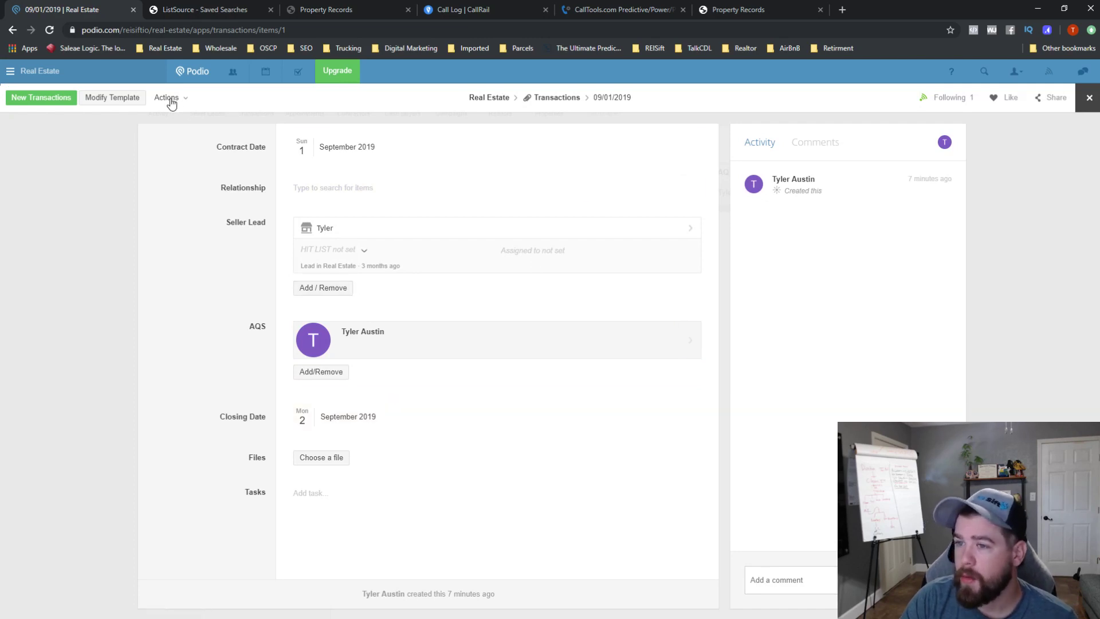
{"action": "left_click", "coordinate": [112, 97]}
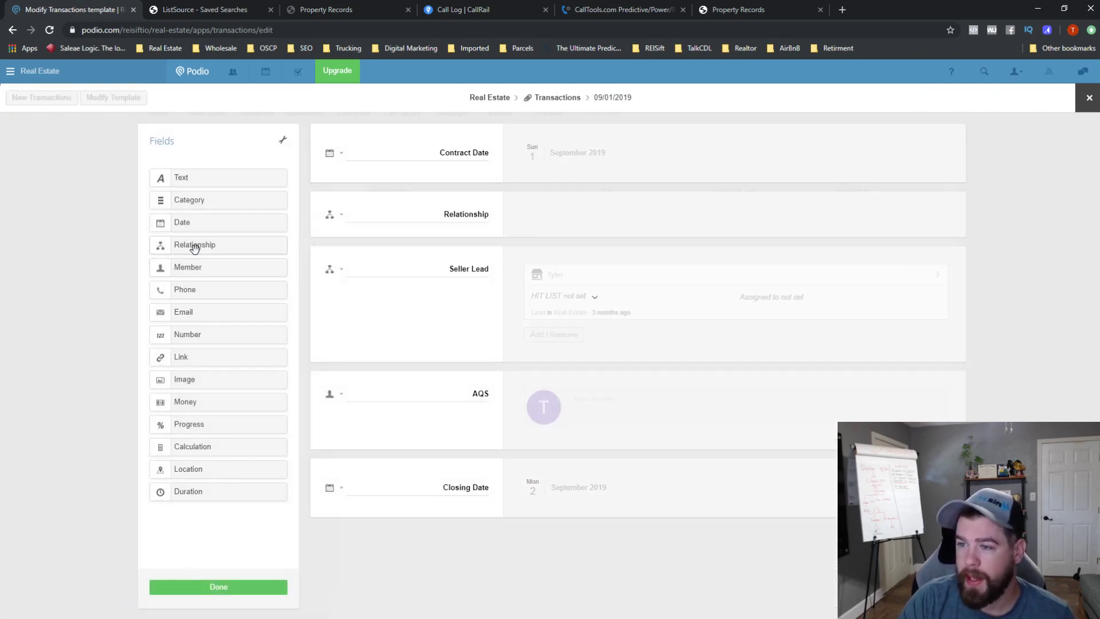
- Abandon a first relationship-field attempt, then relabel a field 'Property' and close the editor
{"action": "left_click_drag", "start_coordinate": [194, 247], "coordinate": [314, 253]}
{"action": "left_click", "coordinate": [645, 230]}
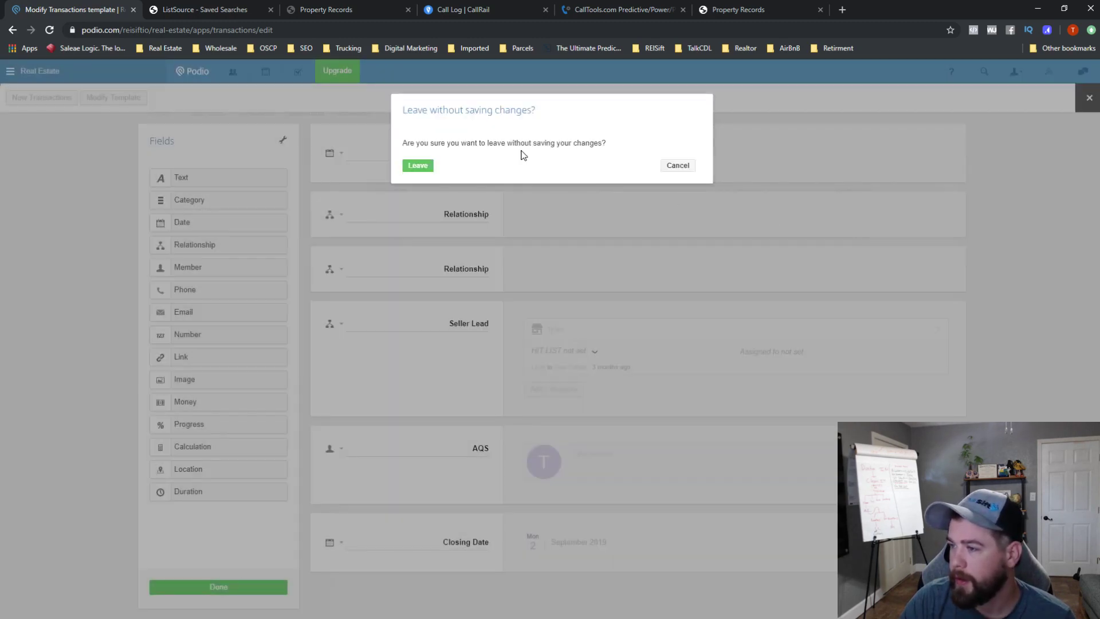
{"action": "left_click", "coordinate": [417, 166]}
{"action": "left_click", "coordinate": [405, 195]}
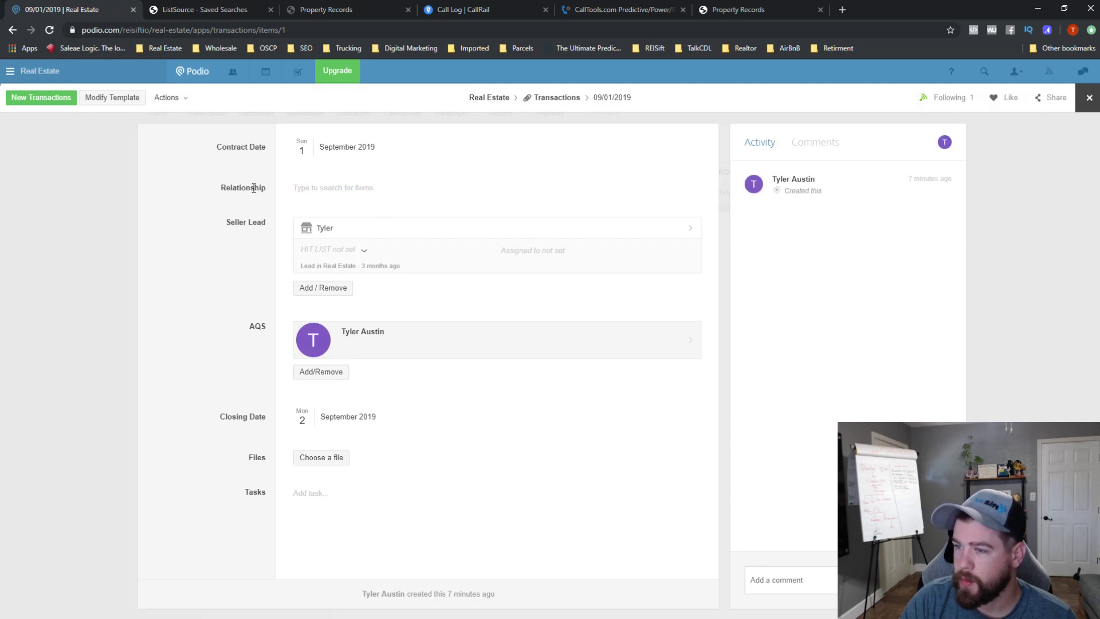
{"action": "left_click", "coordinate": [112, 97]}
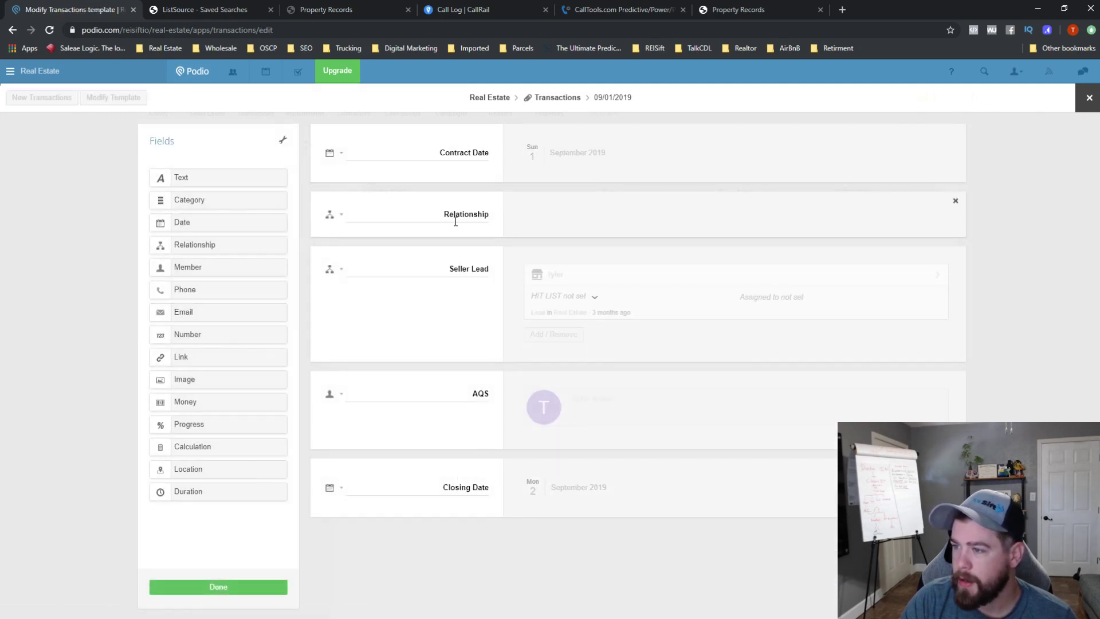
{"action": "double_click", "coordinate": [455, 221]}
{"action": "type", "text": "Property"}
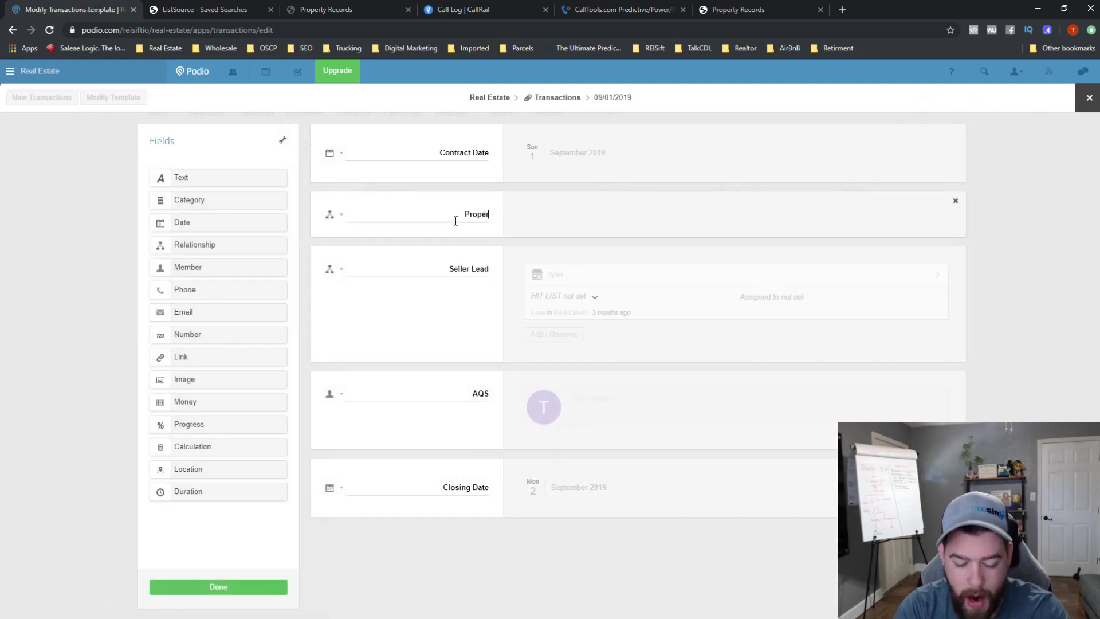
{"action": "left_click", "coordinate": [217, 588]}
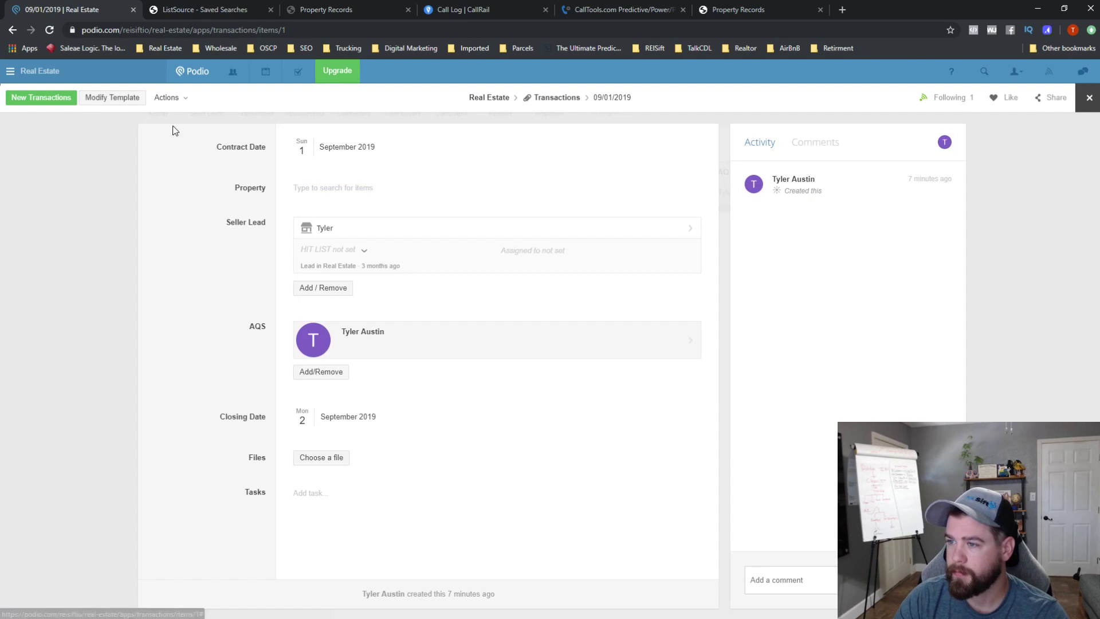
- Replace the old Property field with a 'Property' relationship to the Properties app and save
{"action": "left_click", "coordinate": [115, 98]}
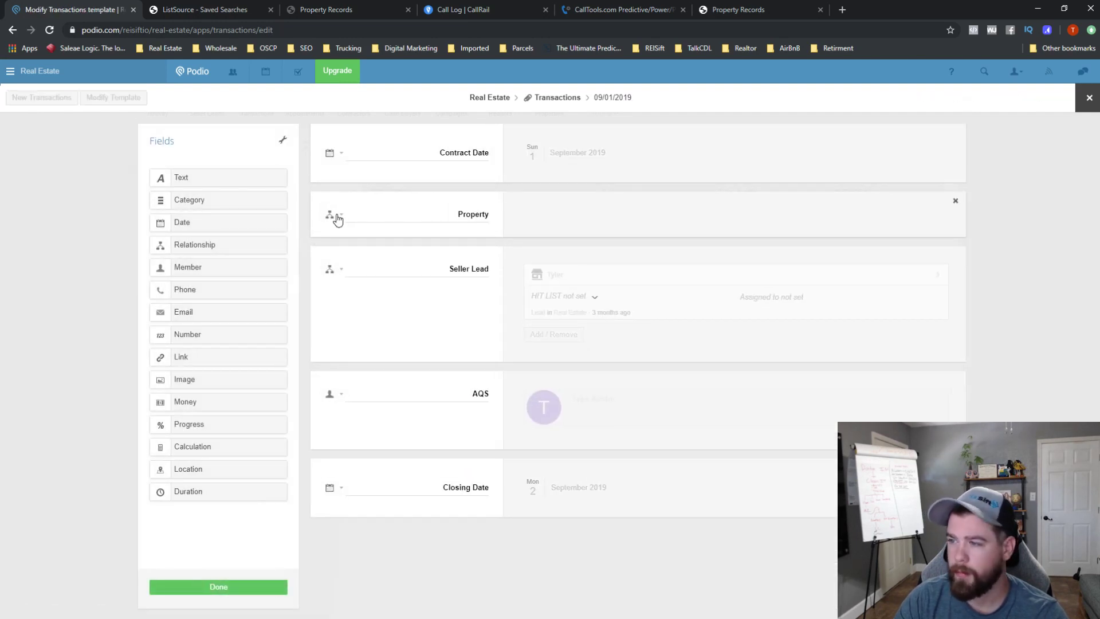
{"action": "left_click", "coordinate": [955, 201]}
{"action": "left_click", "coordinate": [429, 245]}
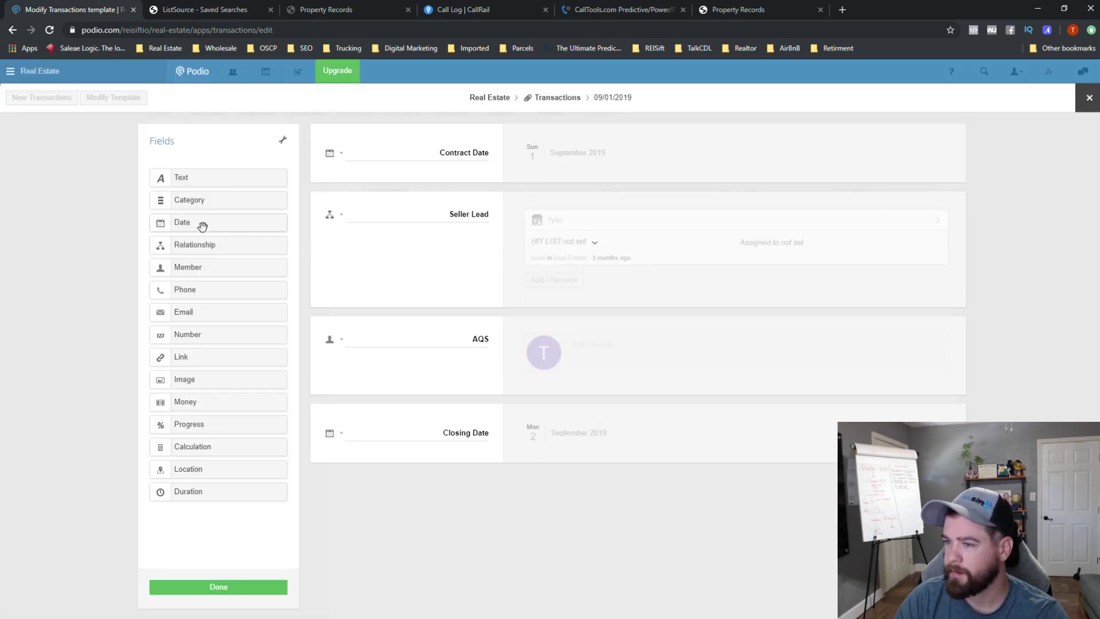
{"action": "left_click_drag", "start_coordinate": [206, 243], "coordinate": [382, 212]}
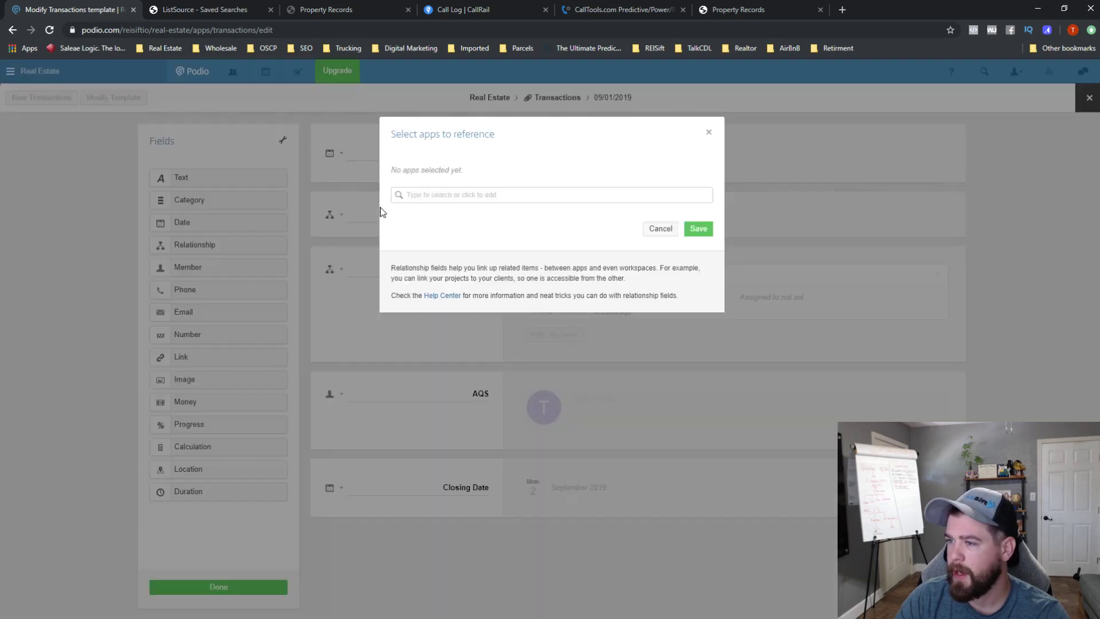
{"action": "left_click", "coordinate": [484, 200]}
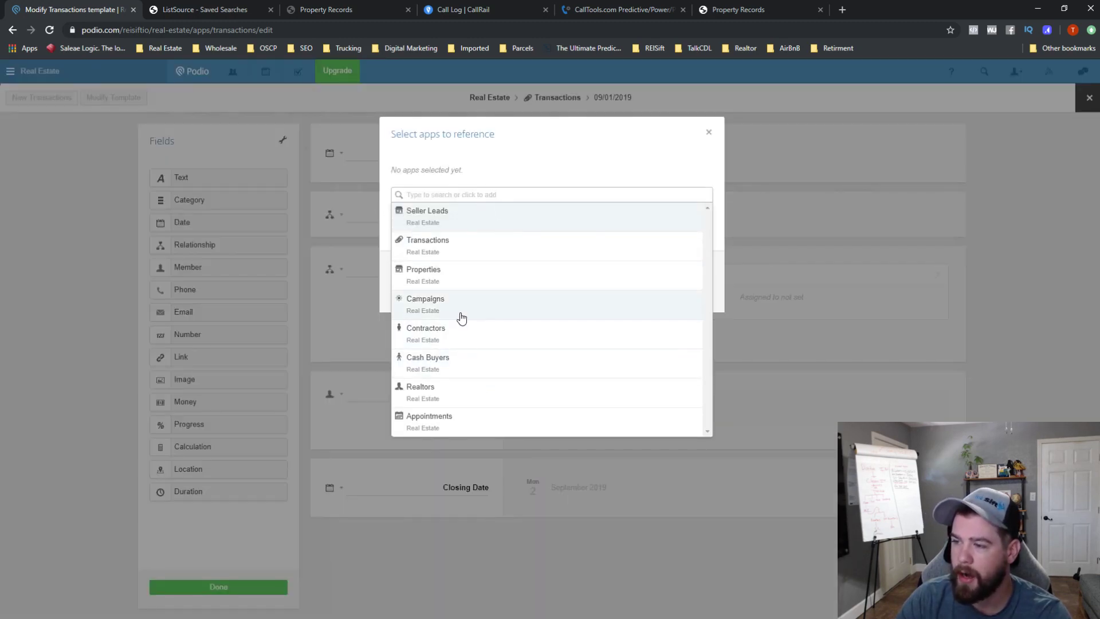
{"action": "left_click", "coordinate": [454, 277]}
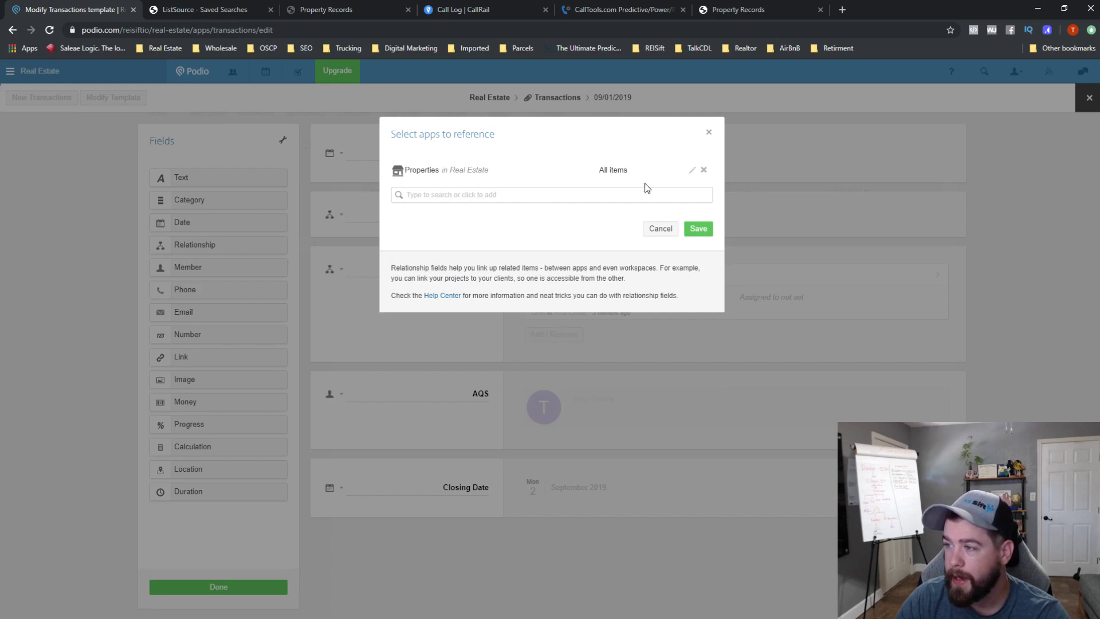
{"action": "left_click", "coordinate": [696, 228]}
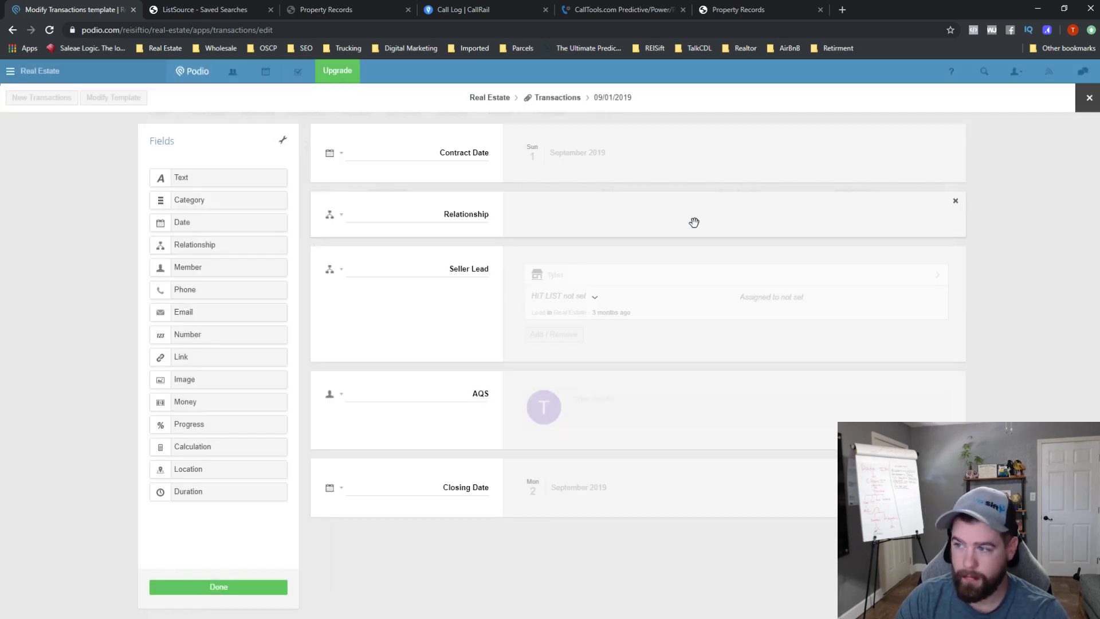
{"action": "double_click", "coordinate": [474, 216]}
{"action": "type", "text": "P"}
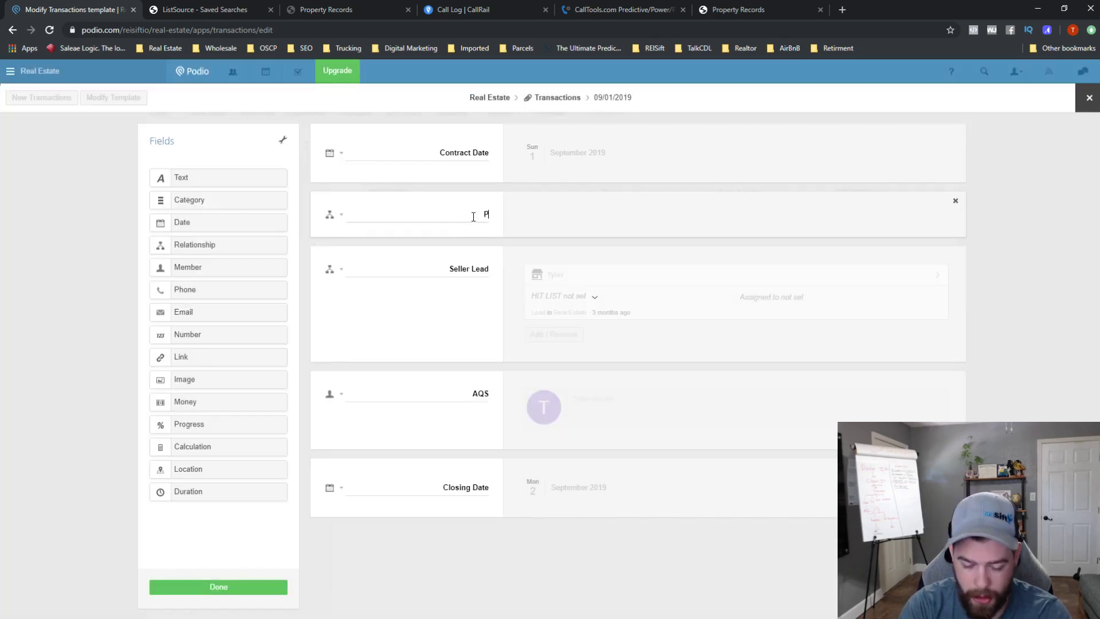
{"action": "type", "text": "roperty"}
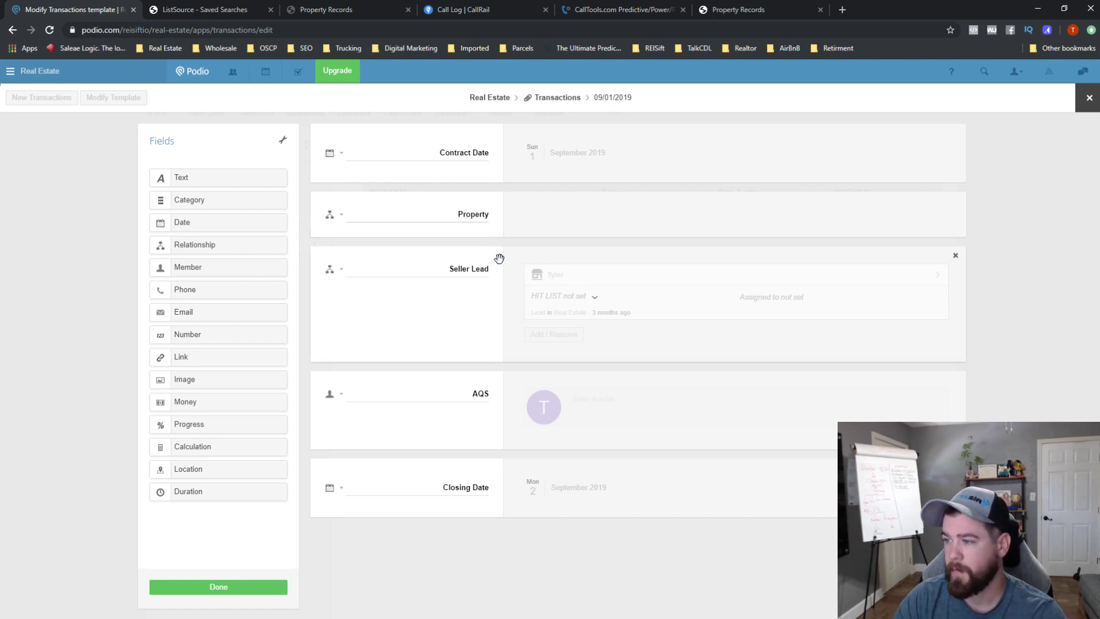
{"action": "left_click", "coordinate": [244, 590]}
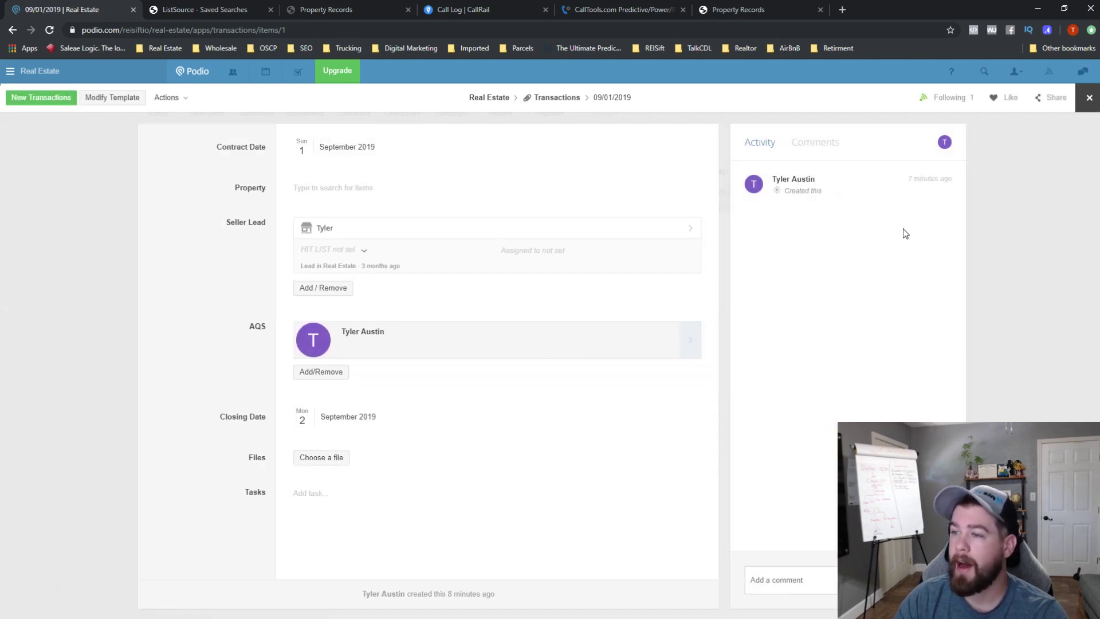
- Link the transaction to the suggested property and widen the list's Property column
{"action": "left_click", "coordinate": [346, 188]}
{"action": "left_click", "coordinate": [351, 225]}
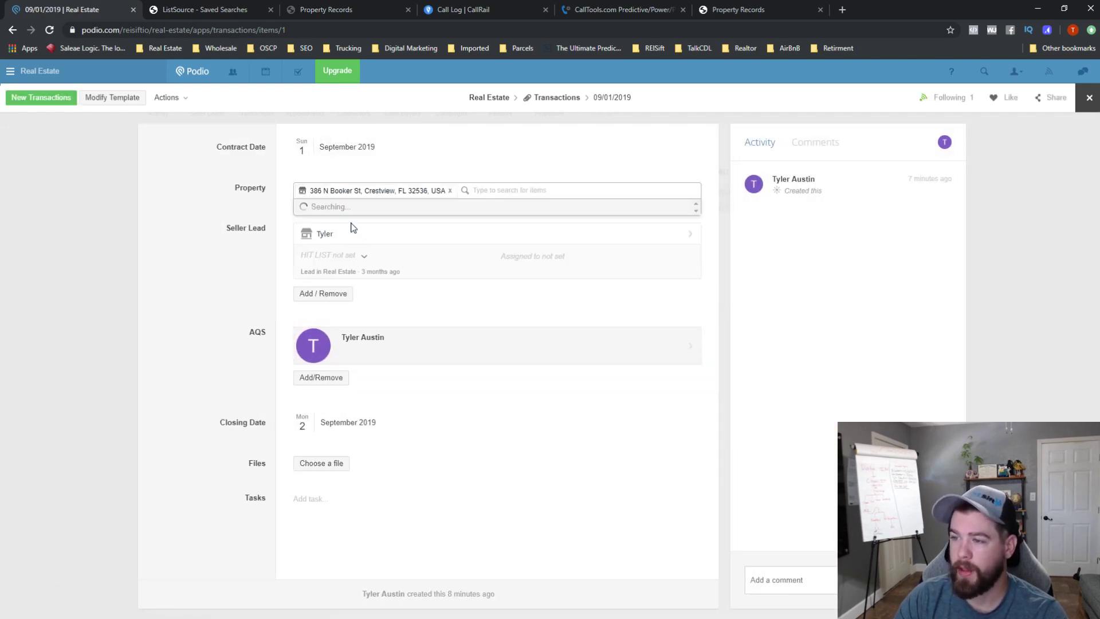
{"action": "left_click", "coordinate": [1089, 97]}
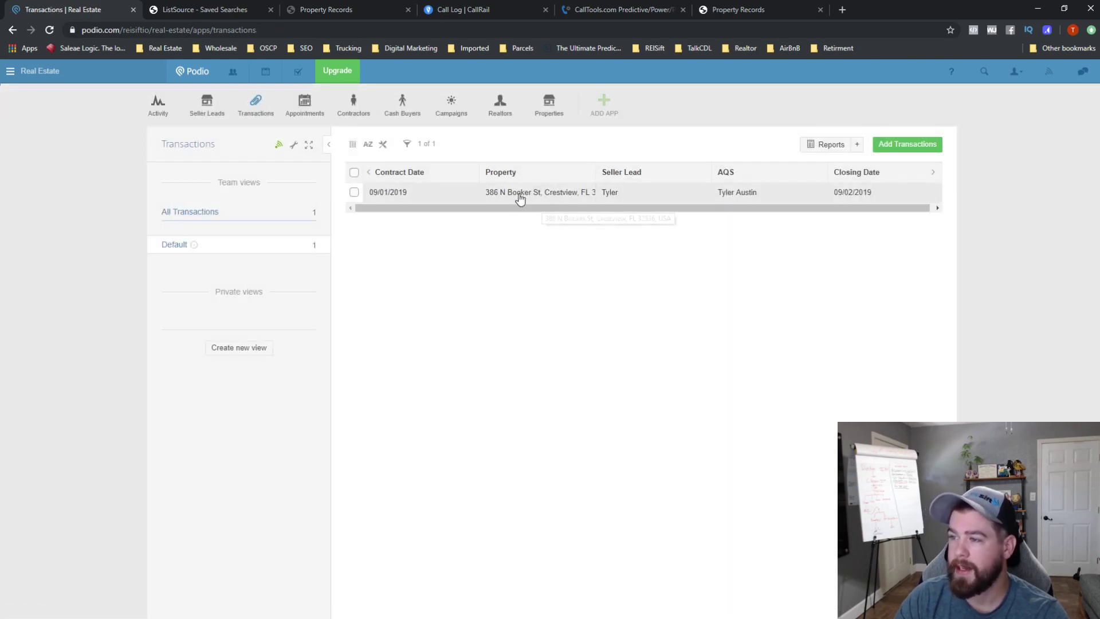
{"action": "left_click", "coordinate": [383, 144]}
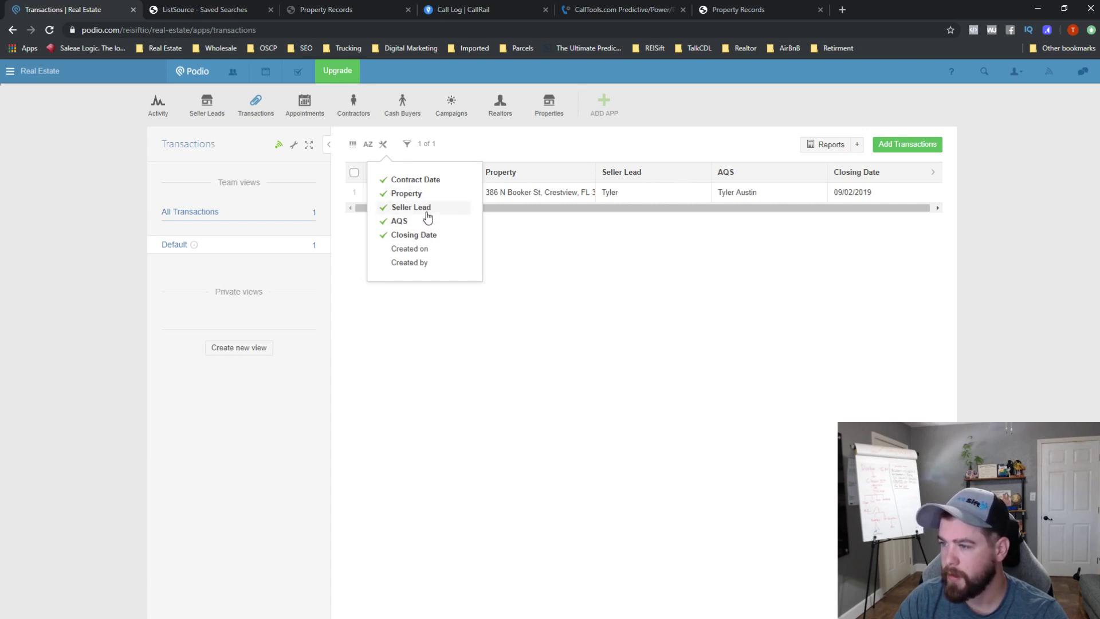
{"action": "left_click", "coordinate": [474, 283]}
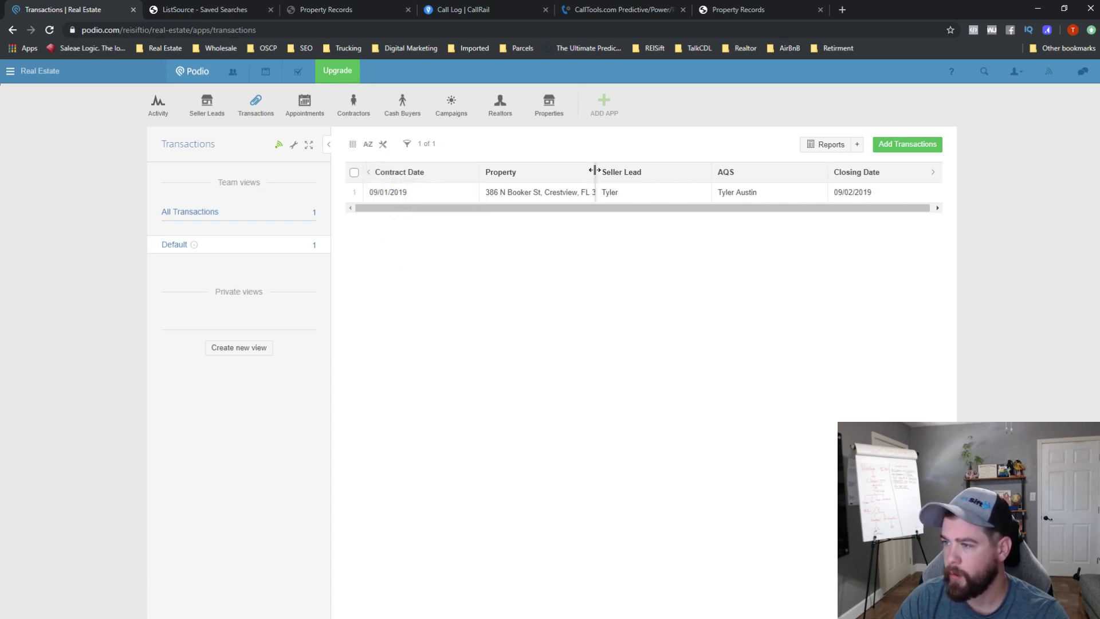
{"action": "left_click_drag", "start_coordinate": [595, 172], "coordinate": [556, 171]}
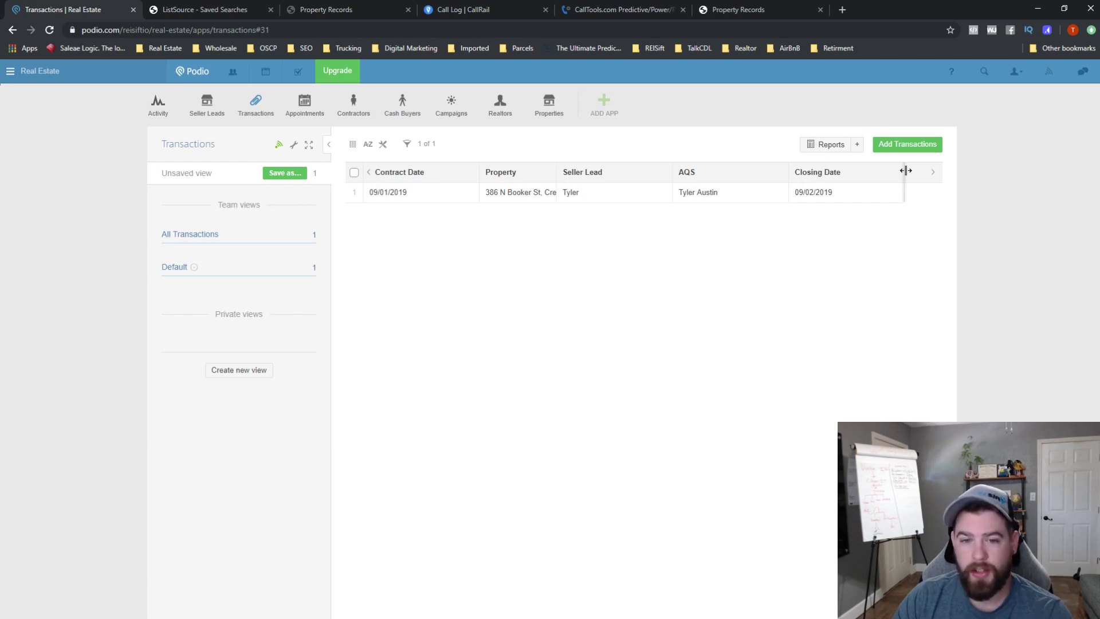
- Reopen the transaction's template editor and open a new browser tab
{"action": "left_click", "coordinate": [397, 193]}
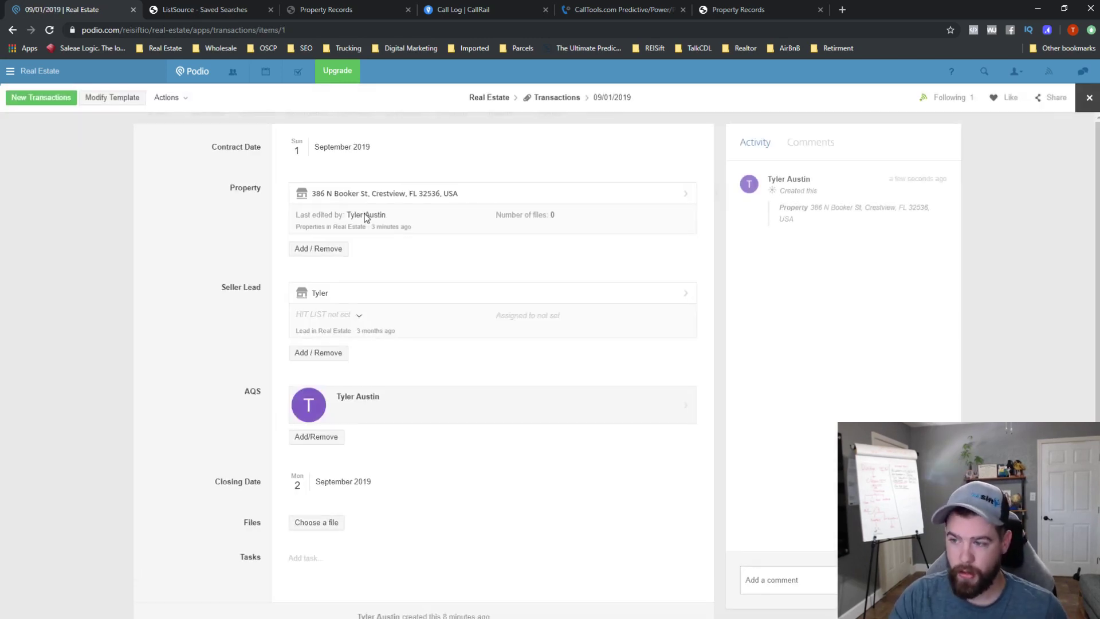
{"action": "left_click", "coordinate": [133, 100]}
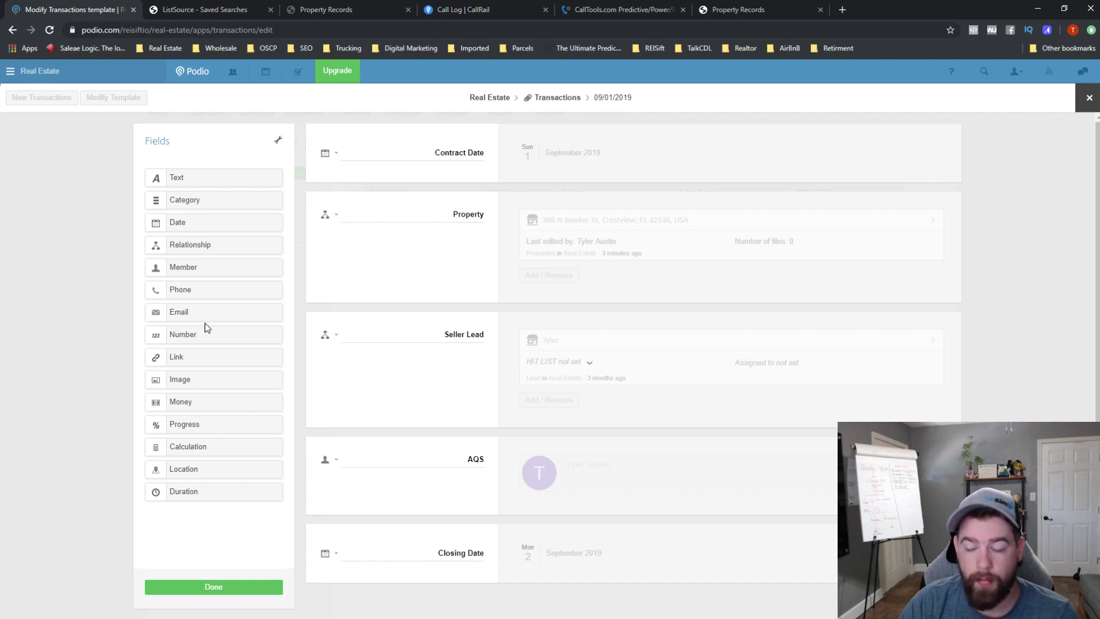
{"action": "scroll", "coordinate": [493, 389], "scroll_direction": "down", "scroll_amount": 1}
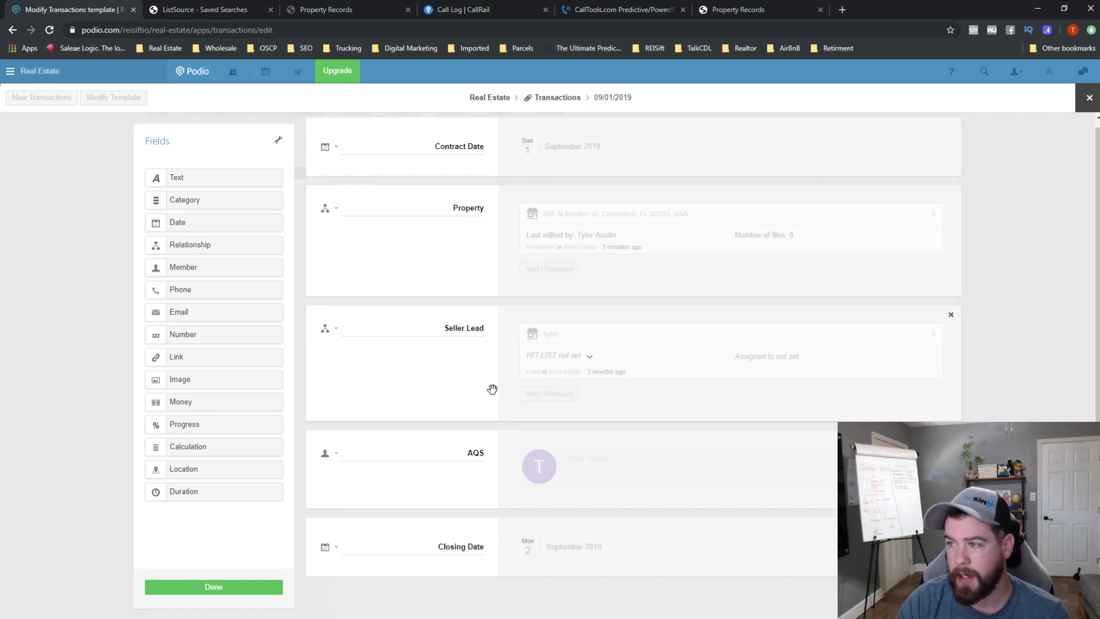
{"action": "left_click", "coordinate": [842, 10]}
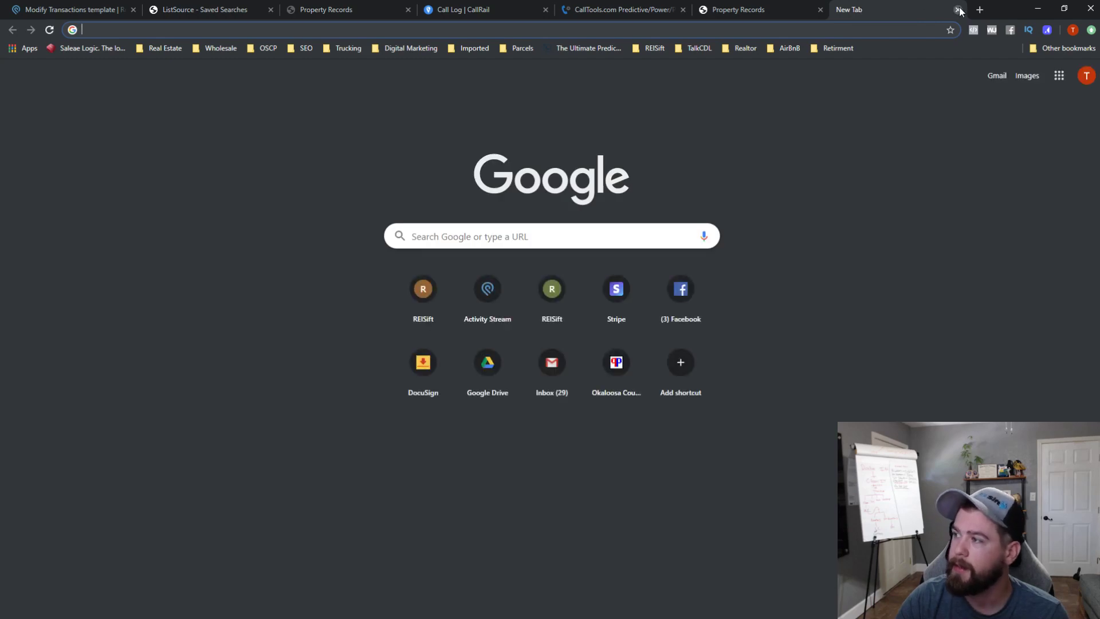
- Close the blank new Chrome tab to get back to the Podio Transactions template editor
{"action": "left_click", "coordinate": [958, 10]}
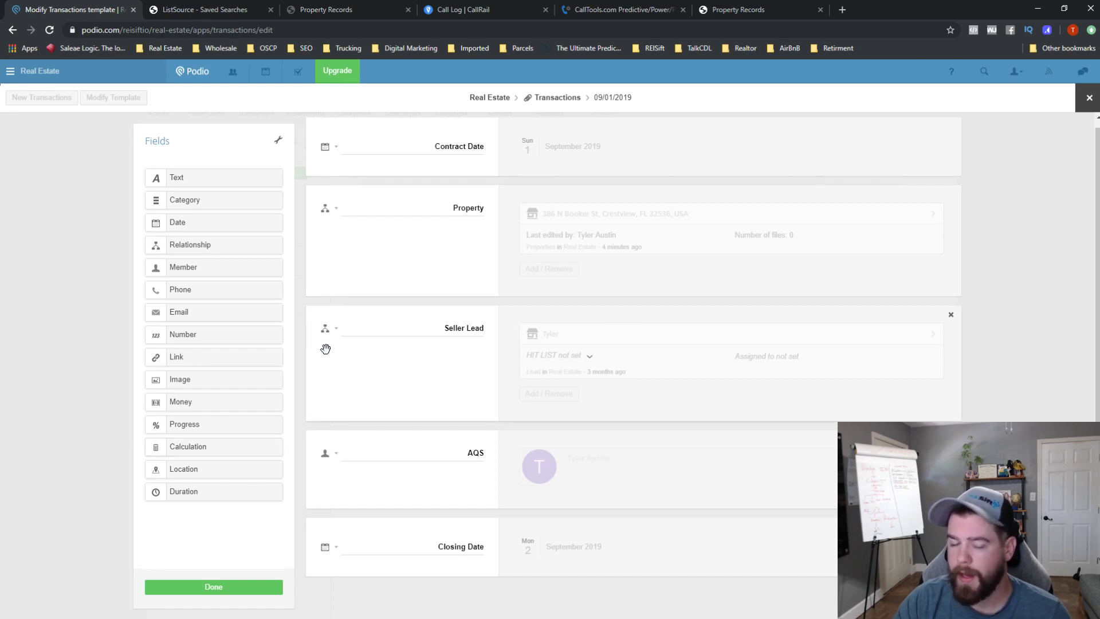
- Add two text fields labelled 'Ad Copy - Text Blast' and 'Ad Copy - Email Title'
{"action": "left_click_drag", "start_coordinate": [197, 174], "coordinate": [472, 565]}
{"action": "double_click", "coordinate": [479, 556]}
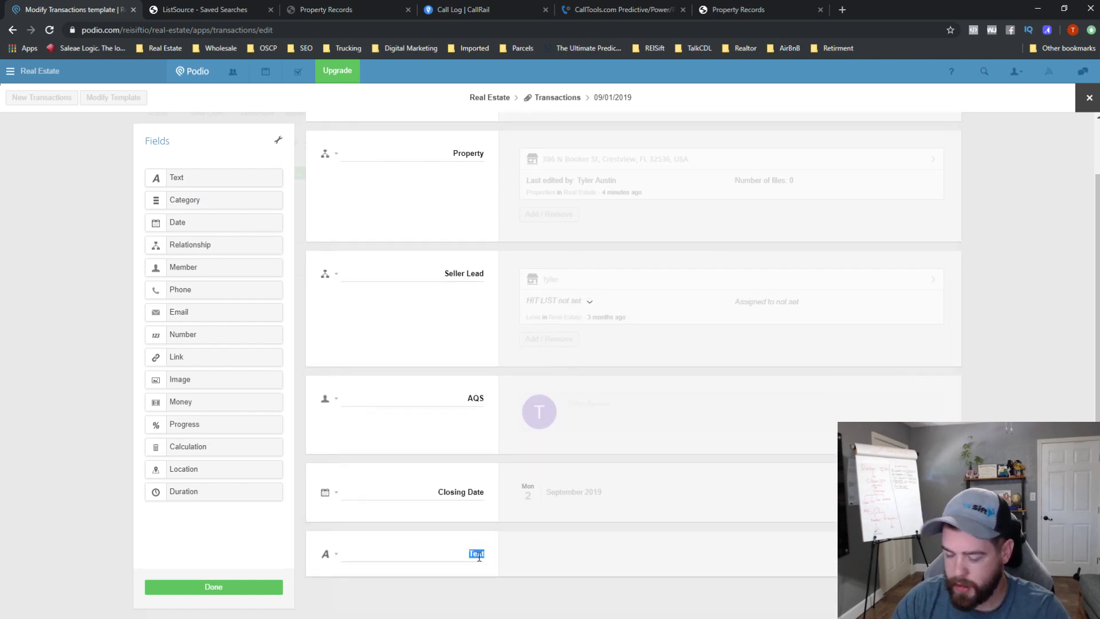
{"action": "key", "text": "BackSpace"}
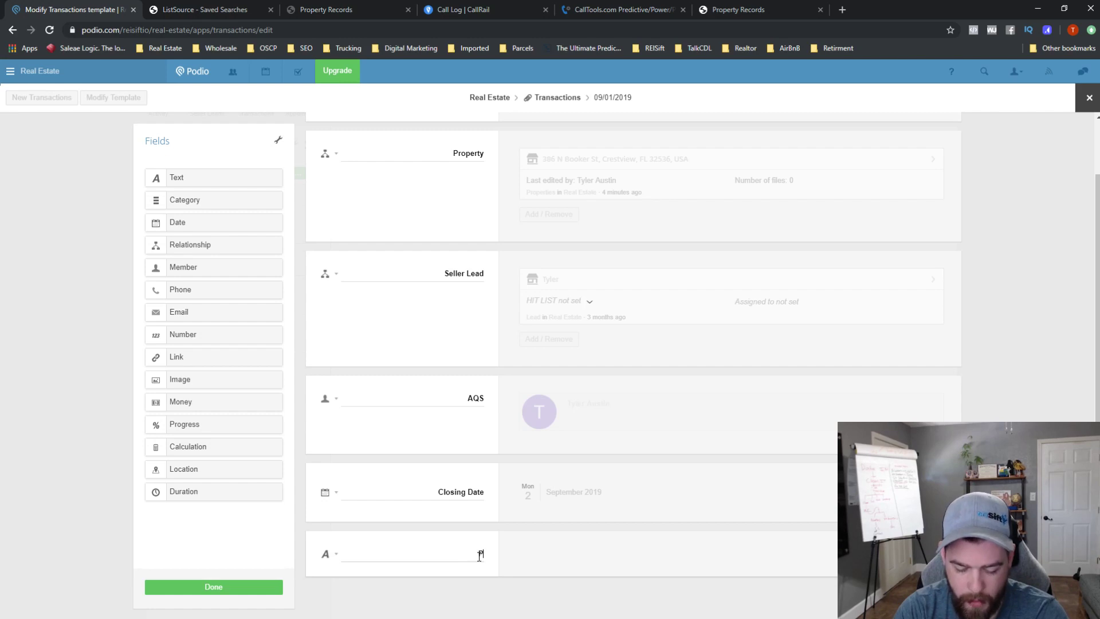
{"action": "type", "text": "A"}
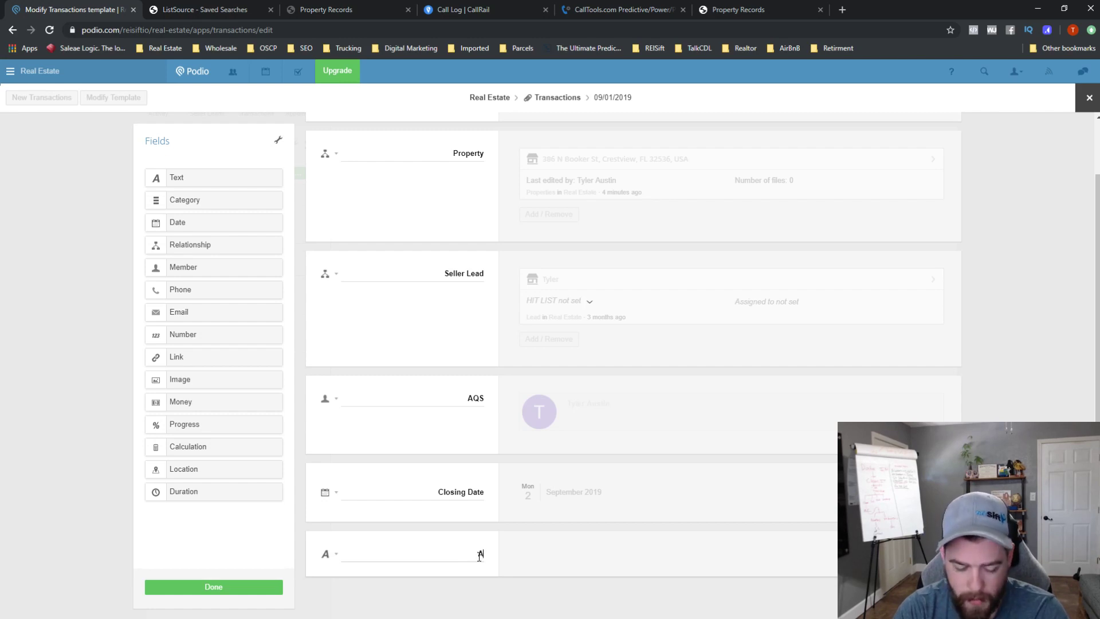
{"action": "type", "text": "d Copy"}
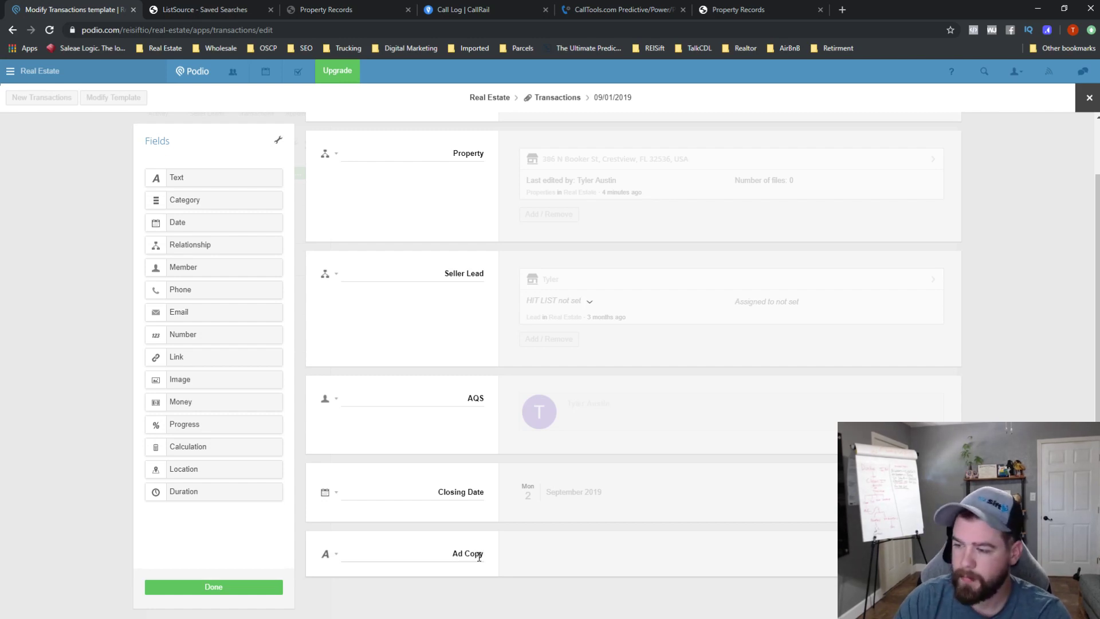
{"action": "type", "text": " - Text"}
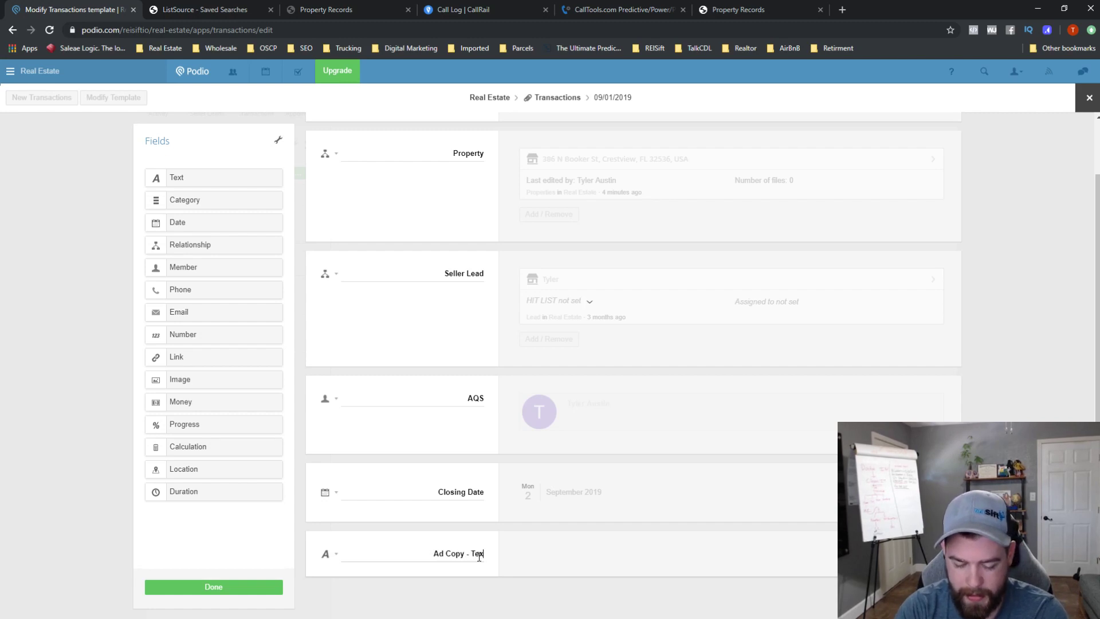
{"action": "type", "text": " Blast"}
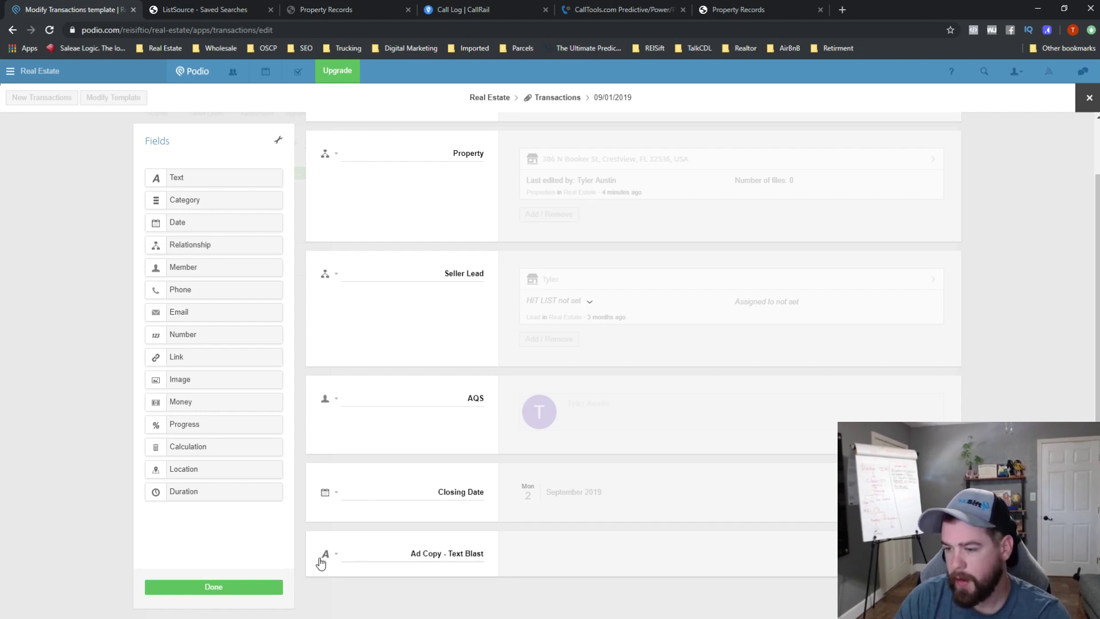
{"action": "left_click_drag", "start_coordinate": [187, 178], "coordinate": [418, 596]}
{"action": "left_click", "coordinate": [456, 607]}
{"action": "key", "text": "ctrl+a"}
{"action": "type", "text": "Ad"}
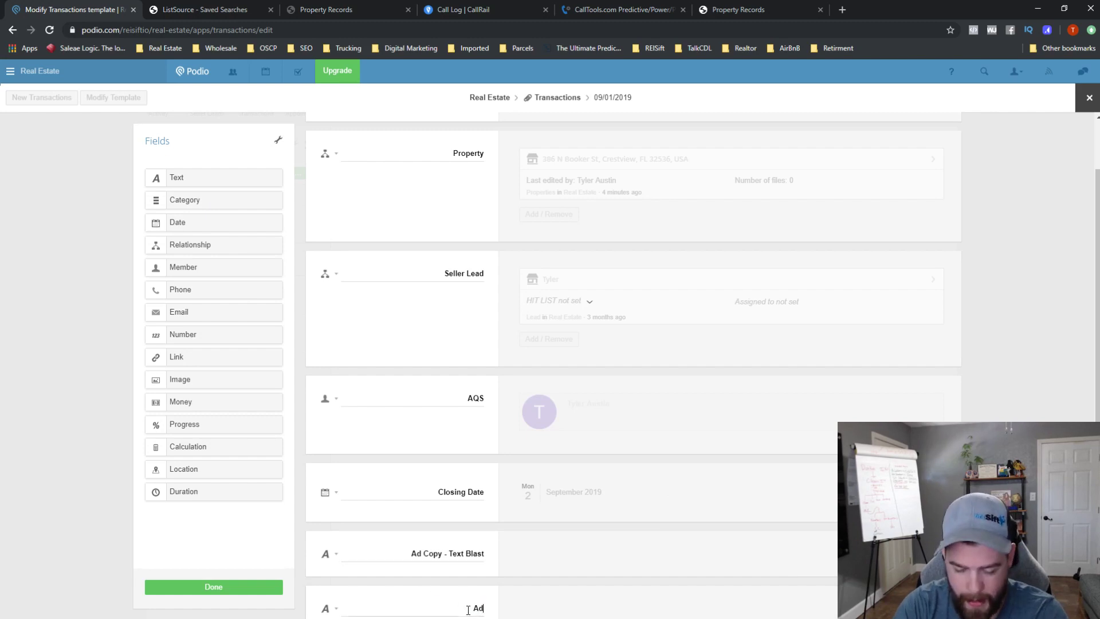
{"action": "type", "text": " Copy - E"}
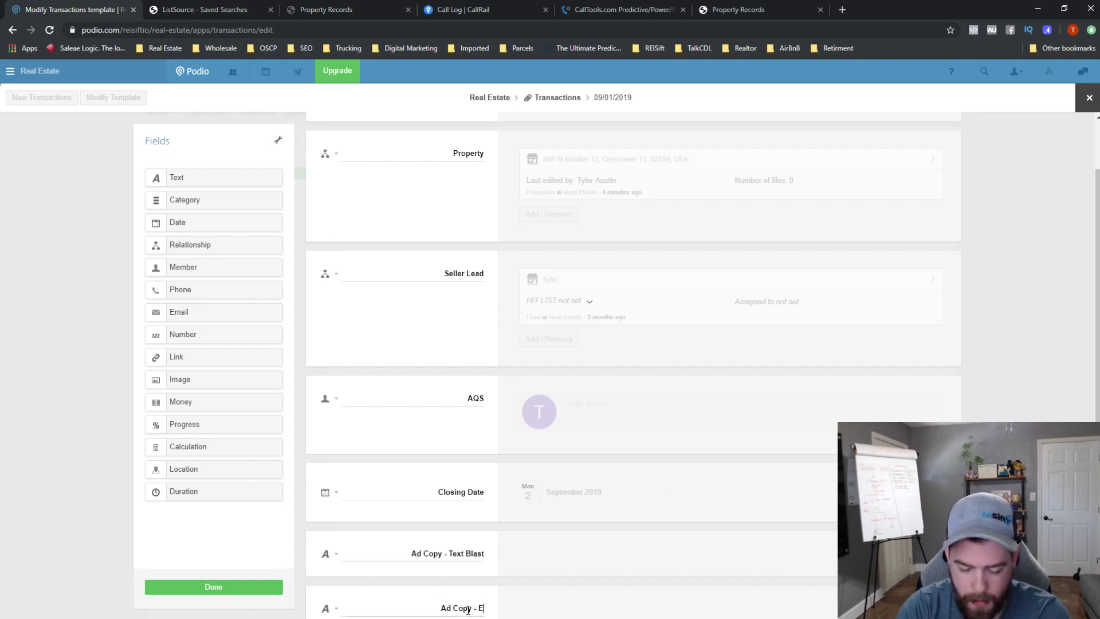
{"action": "type", "text": "mail Title"}
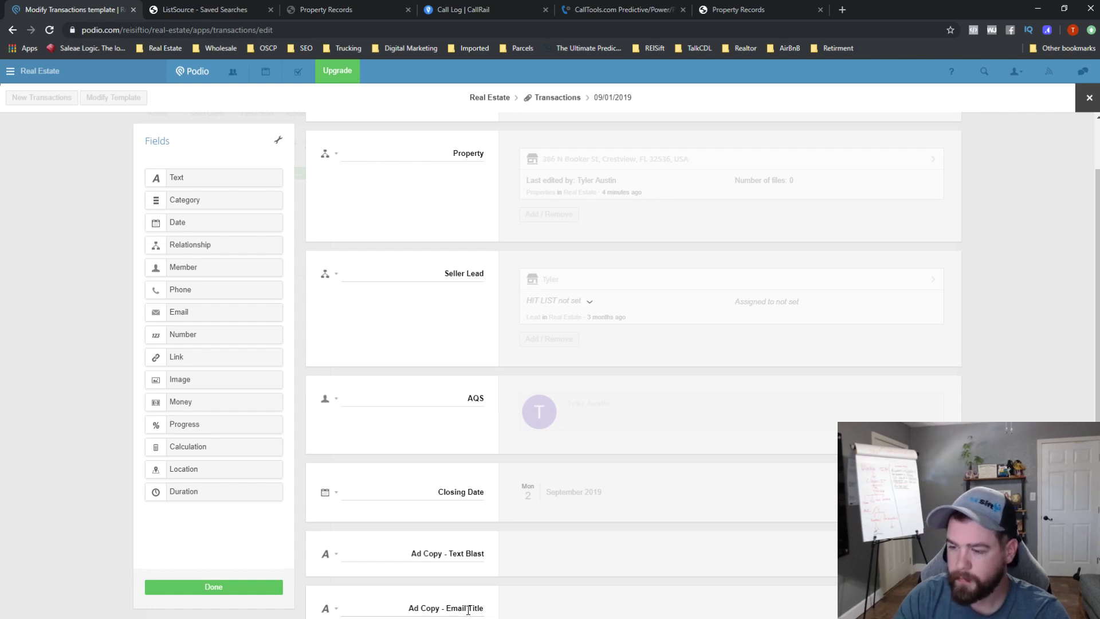
- Add a third text field labelled 'Ad Copy - Email Subject'
{"action": "scroll", "coordinate": [429, 295], "scroll_direction": "down", "scroll_amount": 1}
{"action": "left_click_drag", "start_coordinate": [226, 177], "coordinate": [464, 594]}
{"action": "double_click", "coordinate": [482, 608]}
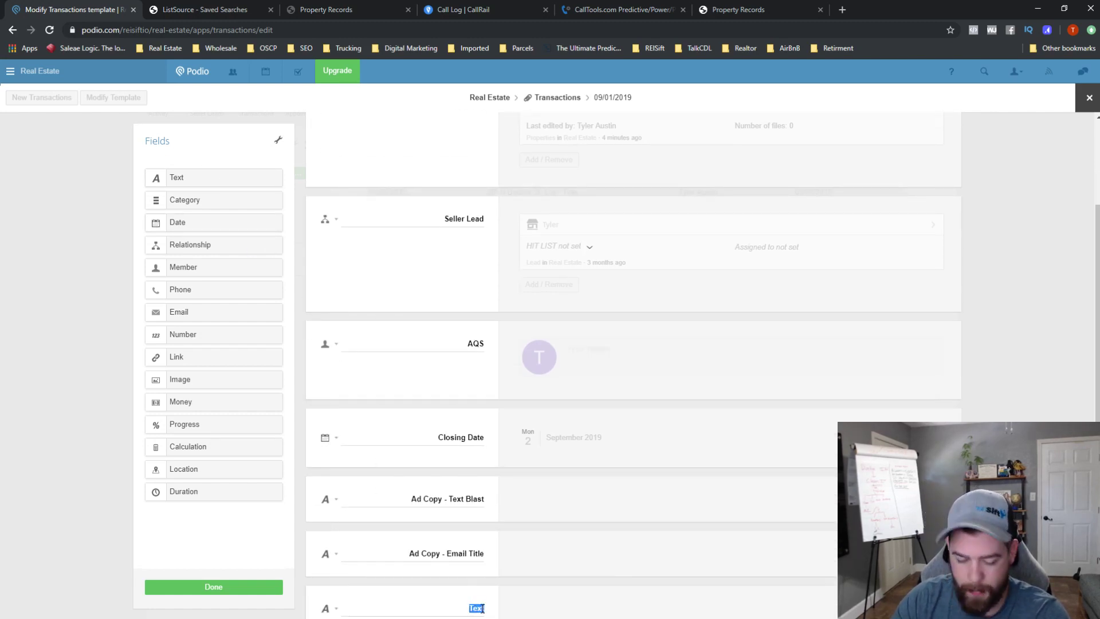
{"action": "type", "text": "Ad Copy - E"}
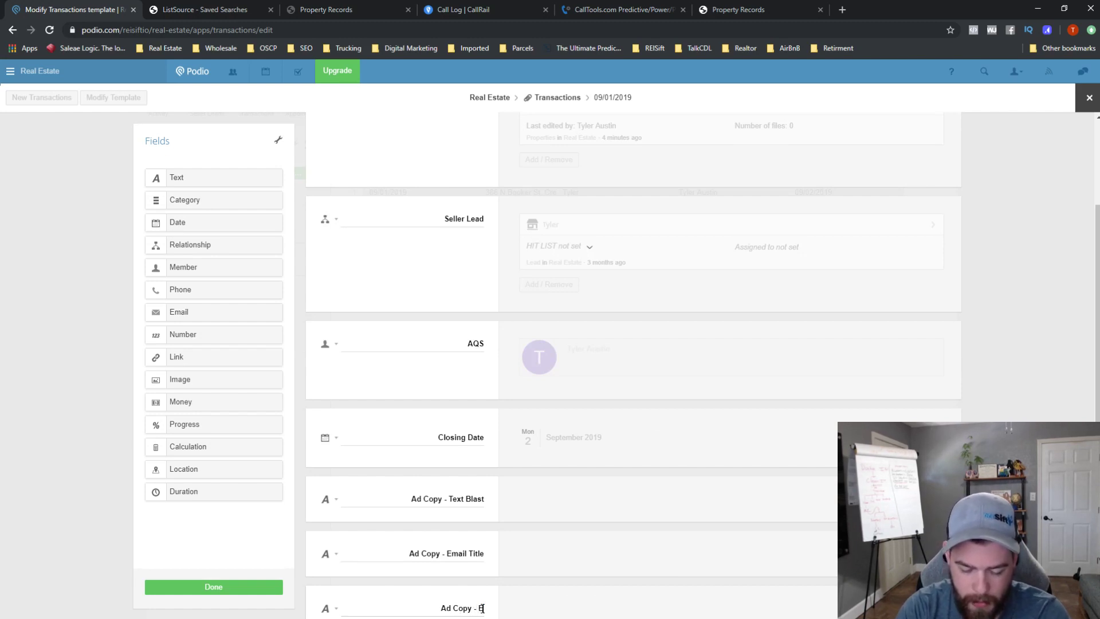
{"action": "type", "text": "mail Subject"}
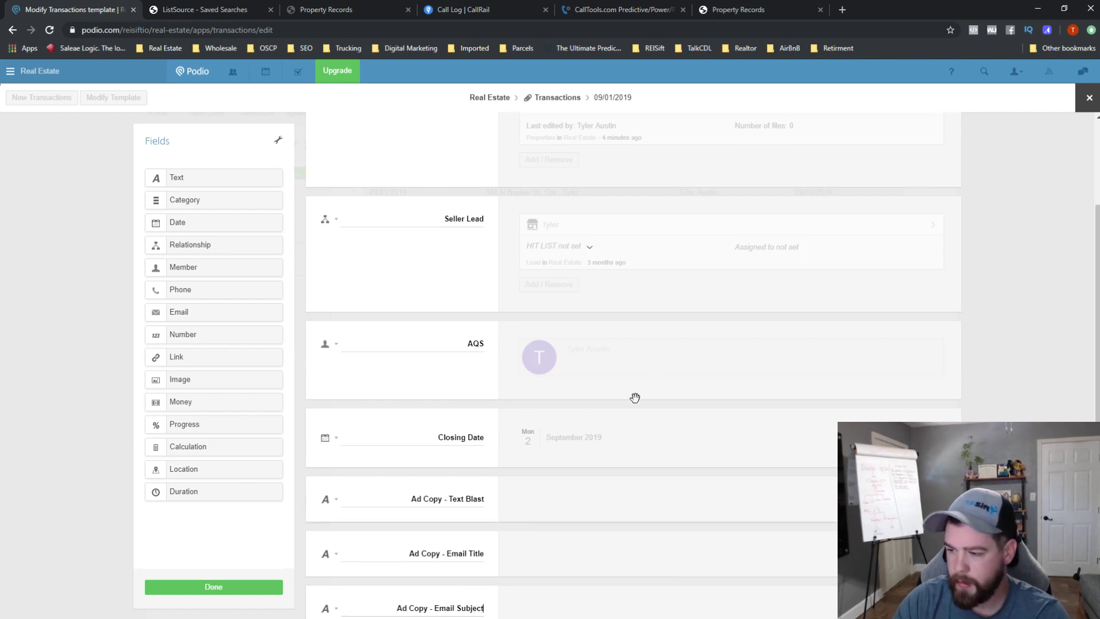
- Add one more text field below, then delete that extra blank field
{"action": "scroll", "coordinate": [635, 398], "scroll_direction": "down", "scroll_amount": 1}
{"action": "left_click_drag", "start_coordinate": [201, 177], "coordinate": [474, 602]}
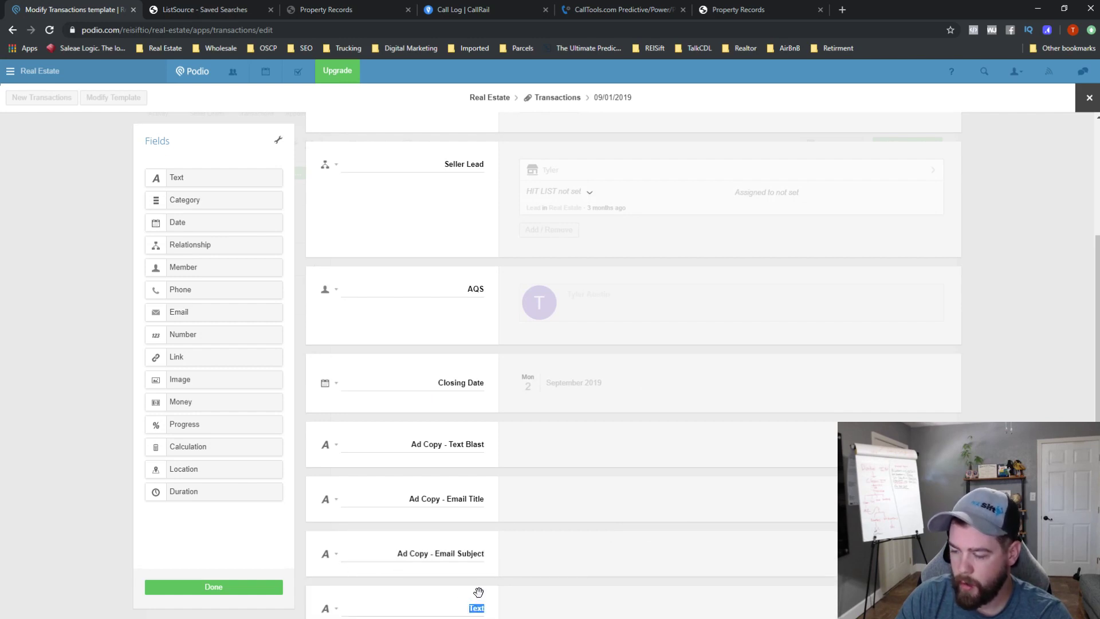
{"action": "scroll", "coordinate": [545, 560], "scroll_direction": "down", "scroll_amount": 1}
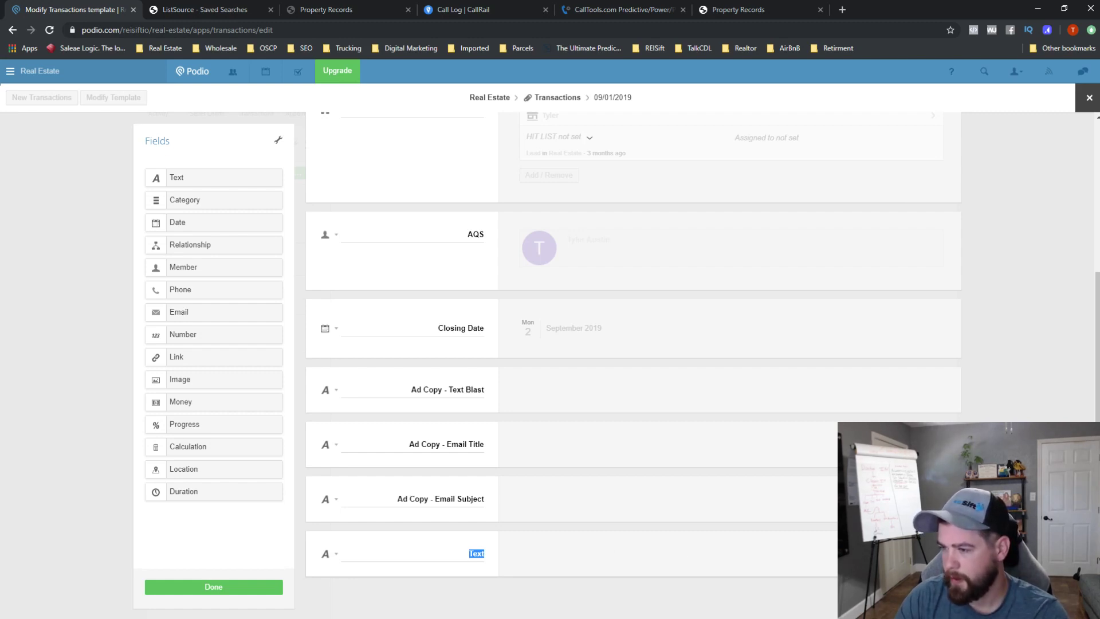
{"action": "left_click", "coordinate": [949, 544]}
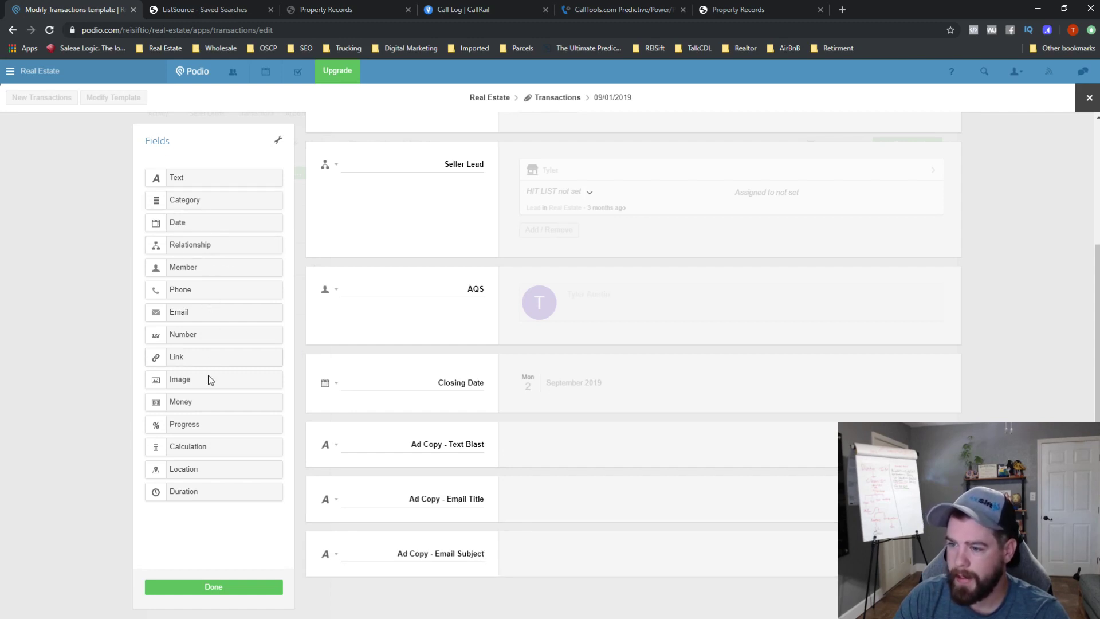
- Add a Money field labelled 'Contract Price' and move it up to follow Closing Date
{"action": "left_click_drag", "start_coordinate": [200, 403], "coordinate": [425, 589]}
{"action": "scroll", "coordinate": [475, 584], "scroll_direction": "down", "scroll_amount": 1}
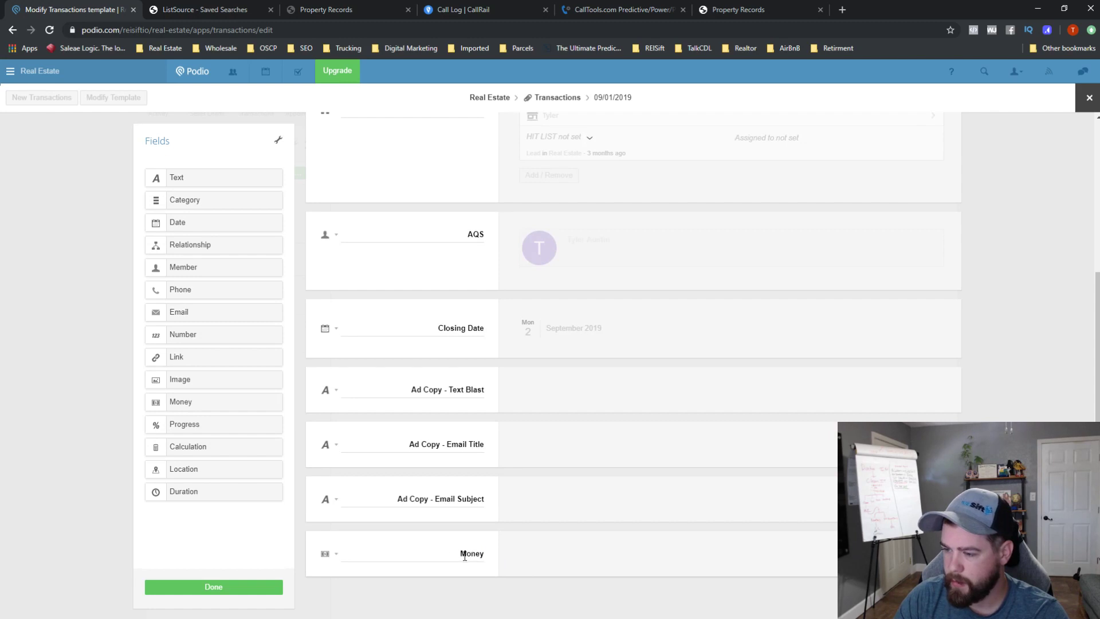
{"action": "left_click", "coordinate": [336, 554]}
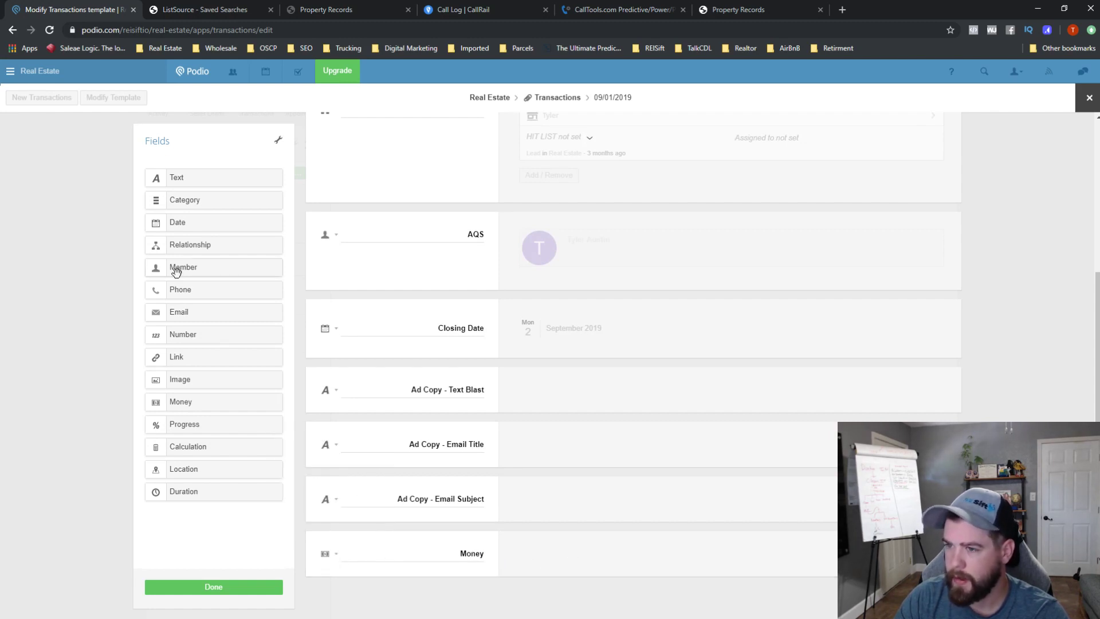
{"action": "double_click", "coordinate": [468, 554]}
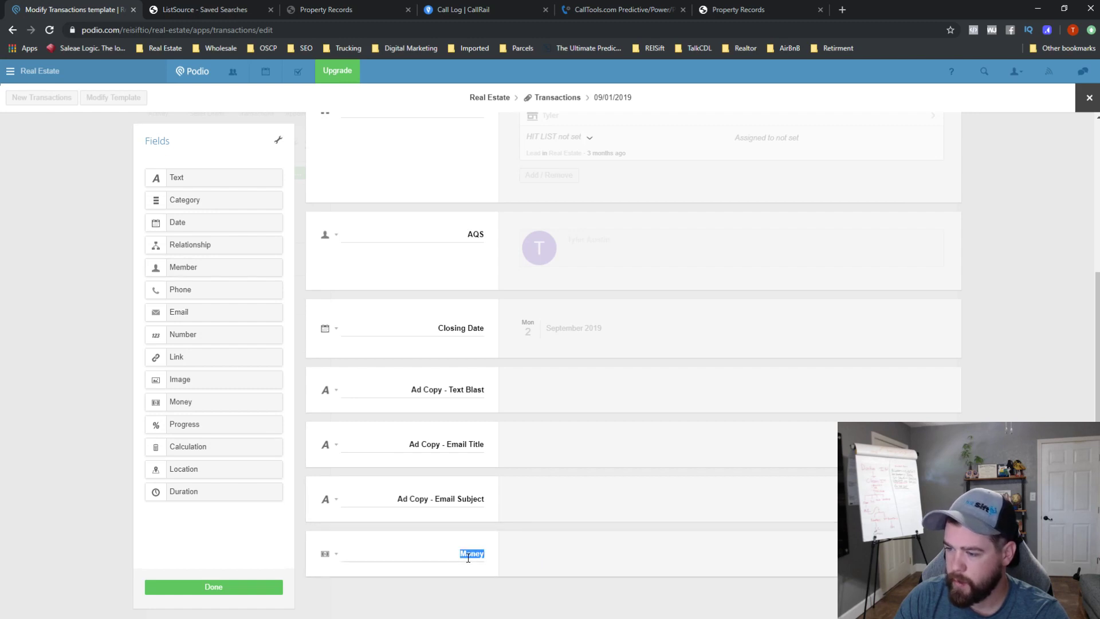
{"action": "type", "text": "Contrac"}
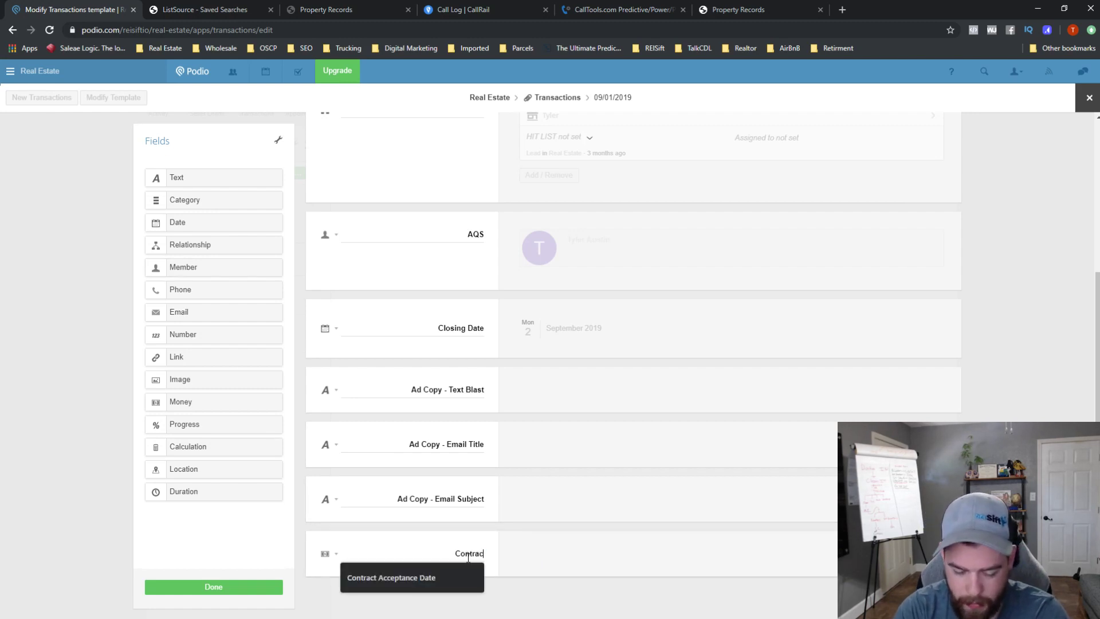
{"action": "type", "text": "t Price"}
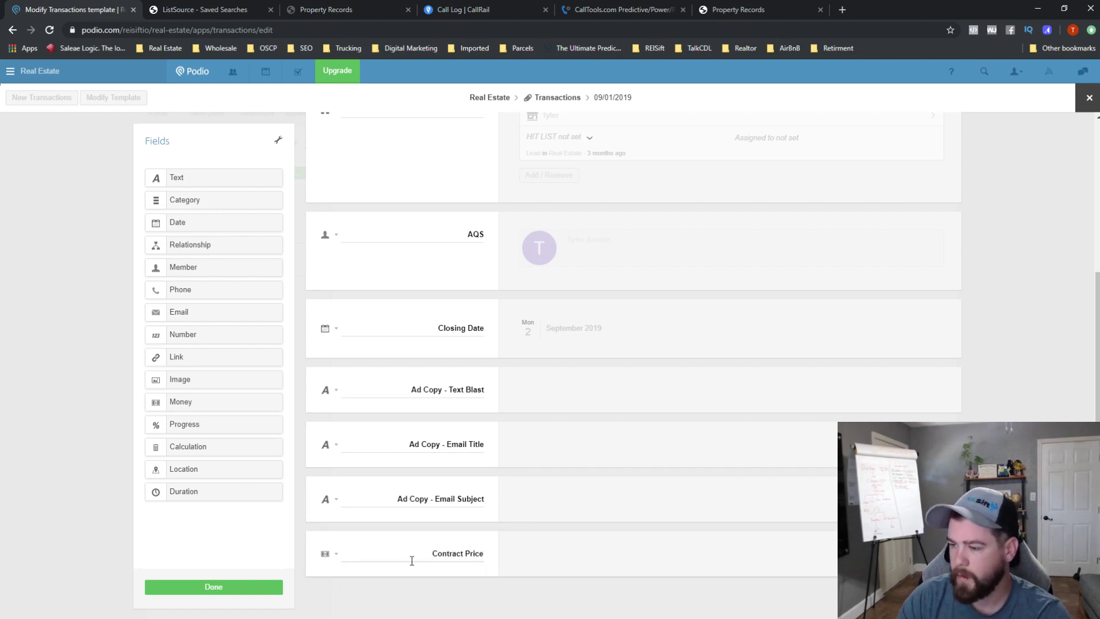
{"action": "left_click_drag", "start_coordinate": [323, 543], "coordinate": [388, 422]}
{"action": "scroll", "coordinate": [412, 422], "scroll_direction": "down", "scroll_amount": 1}
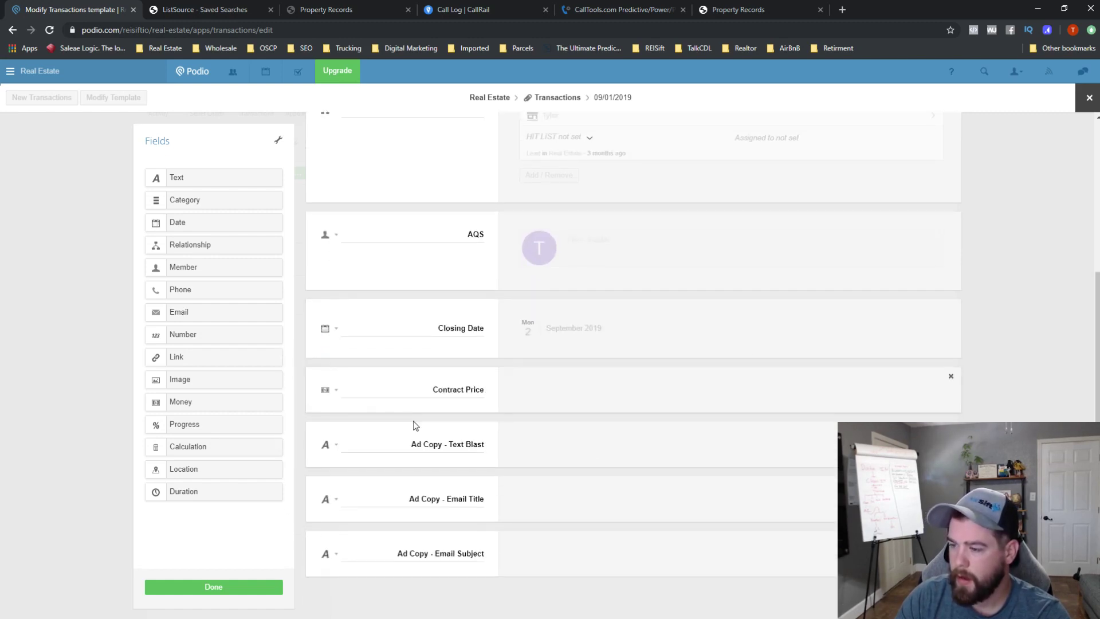
{"action": "scroll", "coordinate": [474, 422], "scroll_direction": "up", "scroll_amount": 3}
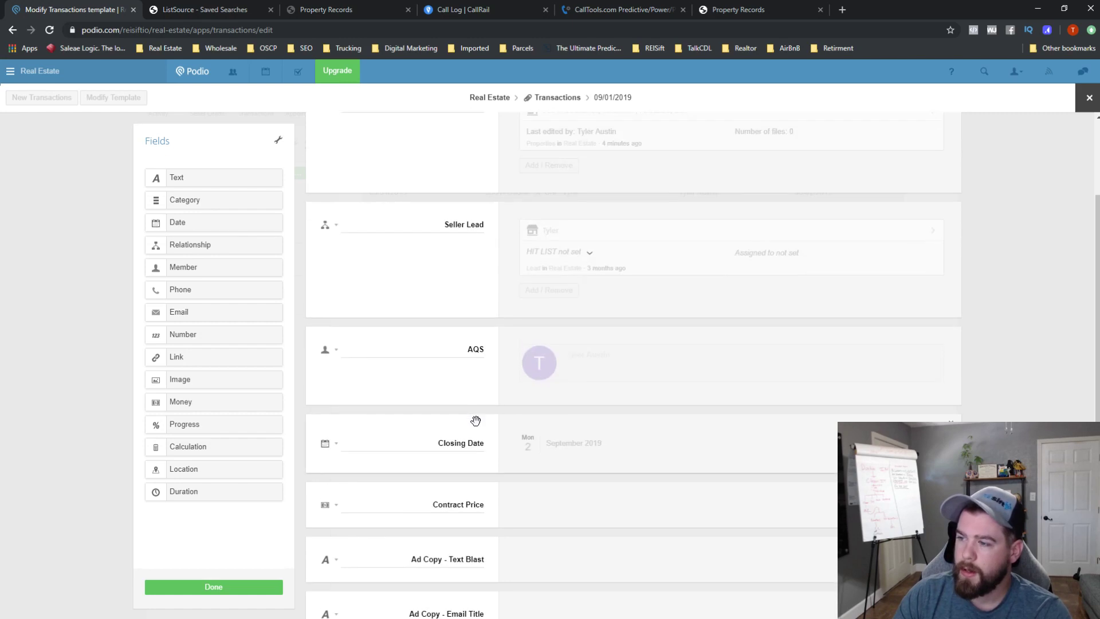
{"action": "scroll", "coordinate": [474, 421], "scroll_direction": "down", "scroll_amount": 3}
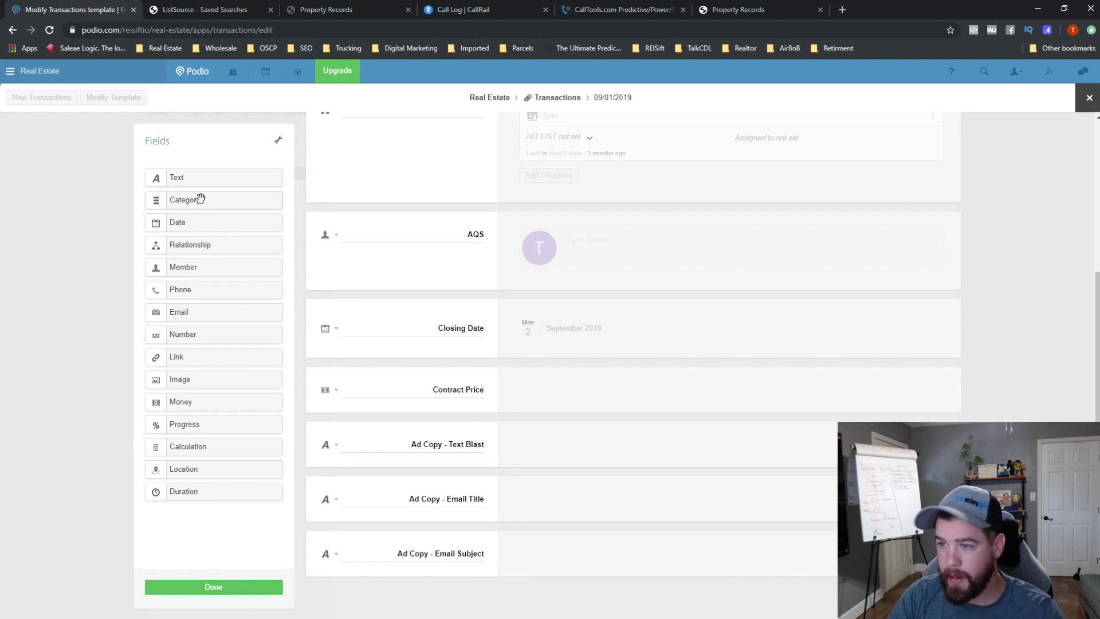
- Add a category field named 'Status', set to single choice with list display
{"action": "scroll", "coordinate": [385, 304], "scroll_direction": "up", "scroll_amount": 1}
{"action": "scroll", "coordinate": [385, 304], "scroll_direction": "up", "scroll_amount": 4}
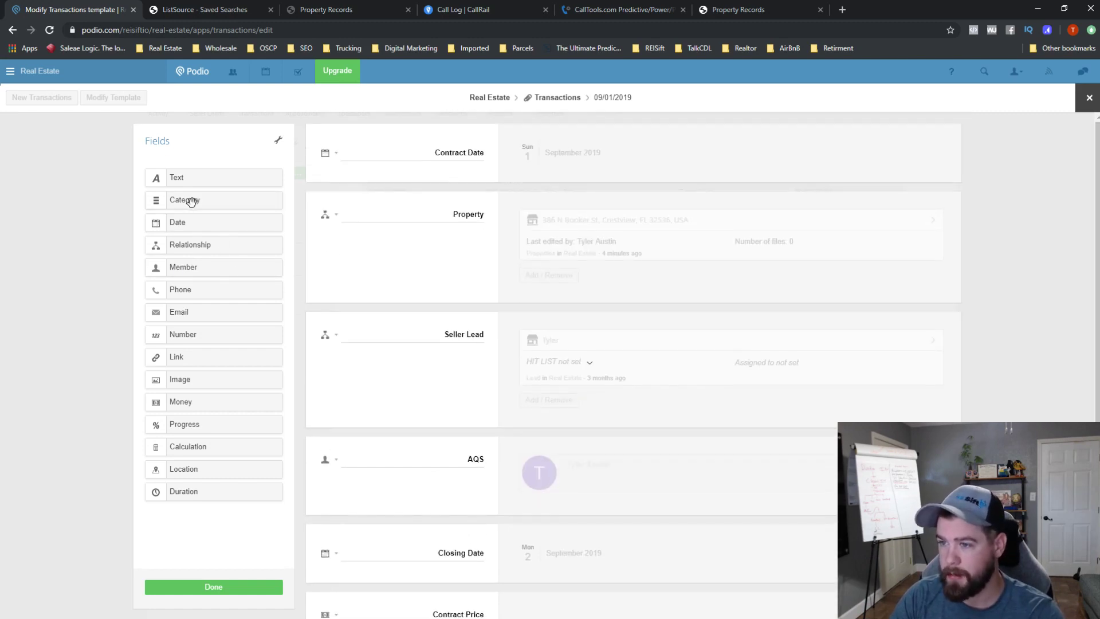
{"action": "left_click_drag", "start_coordinate": [191, 202], "coordinate": [333, 196]}
{"action": "double_click", "coordinate": [464, 215]}
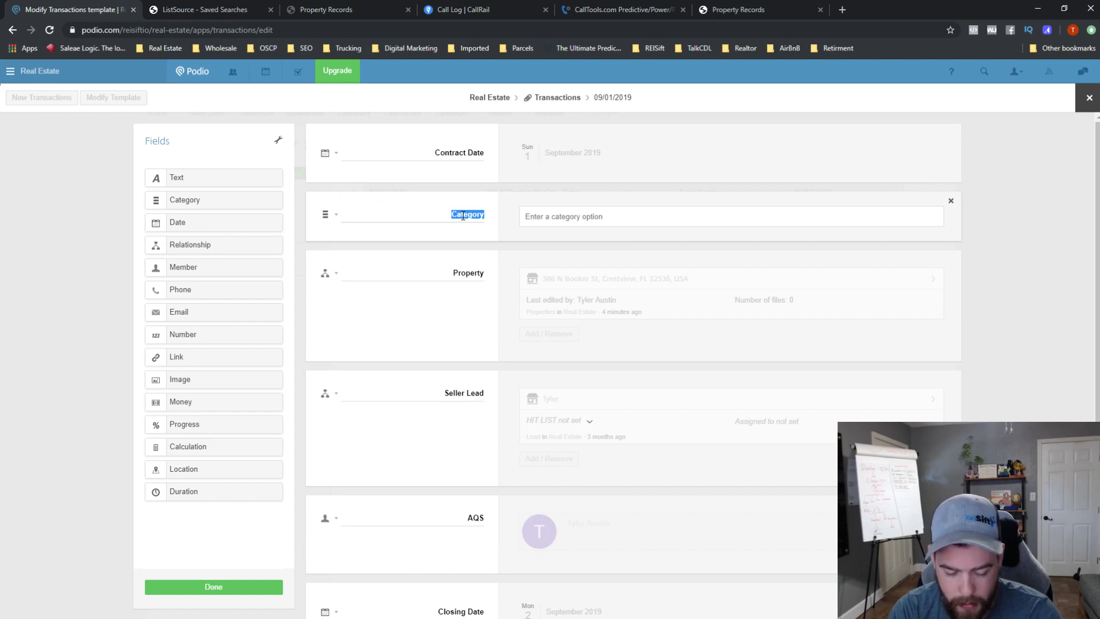
{"action": "type", "text": "Status"}
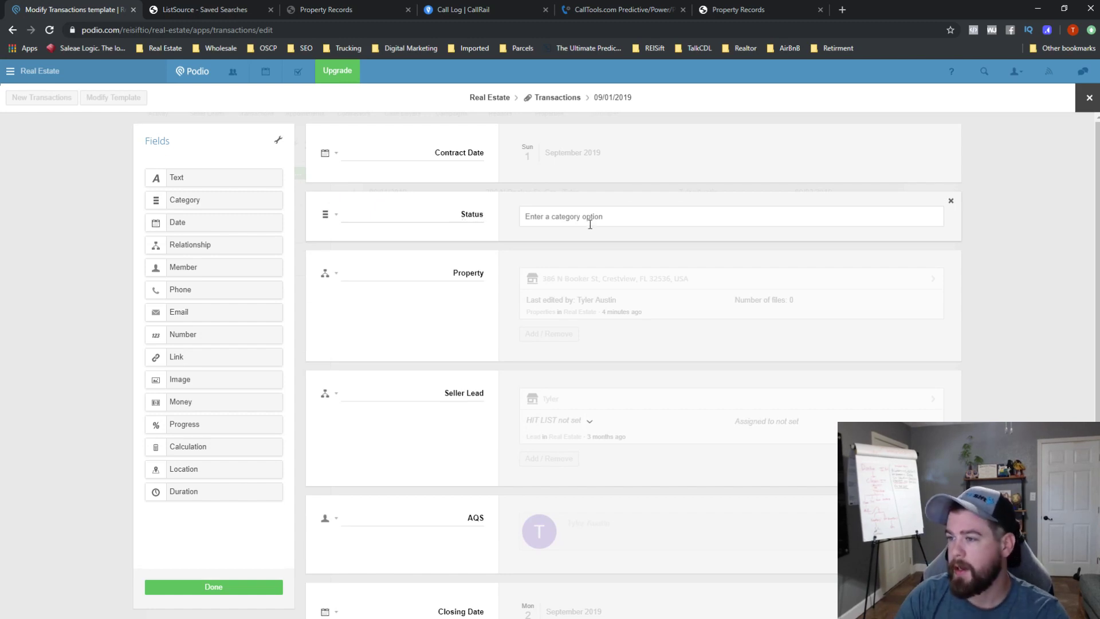
{"action": "left_click", "coordinate": [337, 216]}
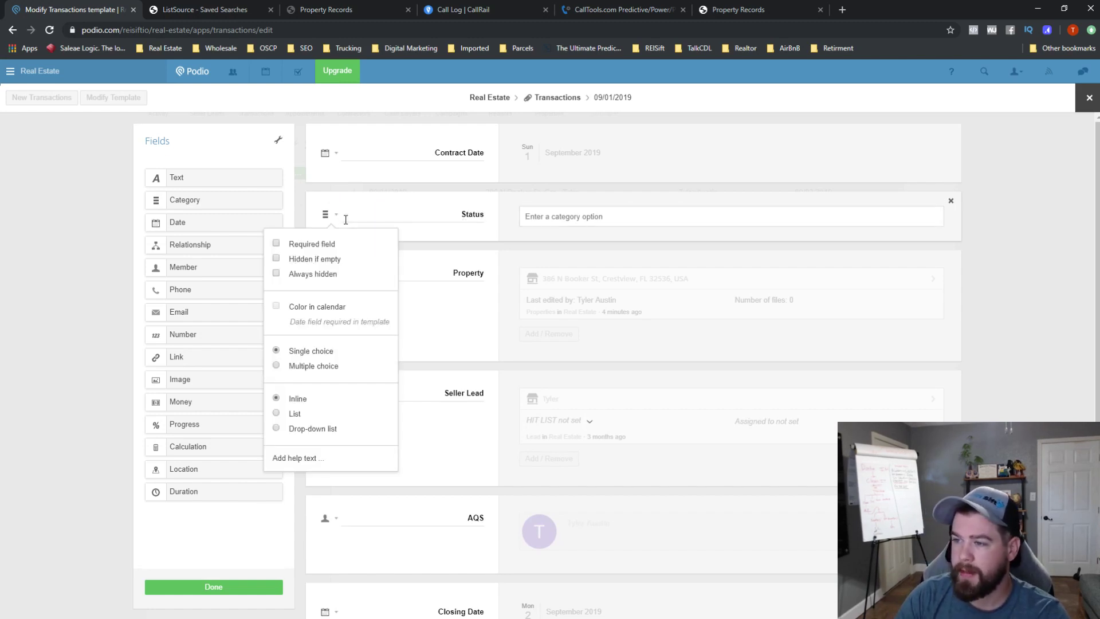
{"action": "left_click", "coordinate": [309, 369]}
{"action": "left_click", "coordinate": [298, 425]}
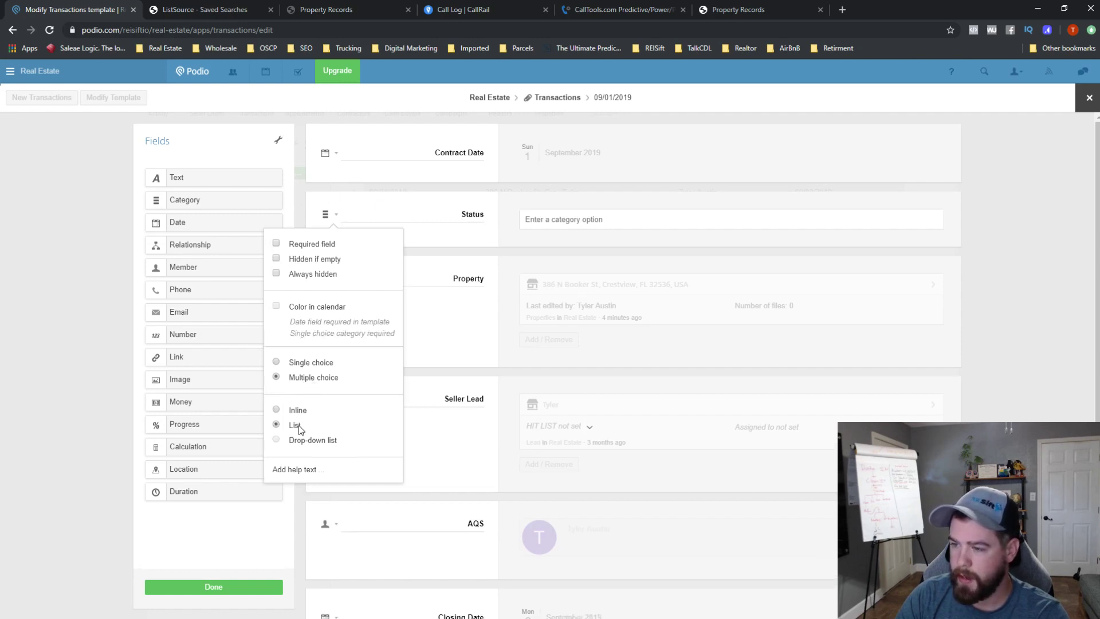
{"action": "left_click", "coordinate": [293, 363]}
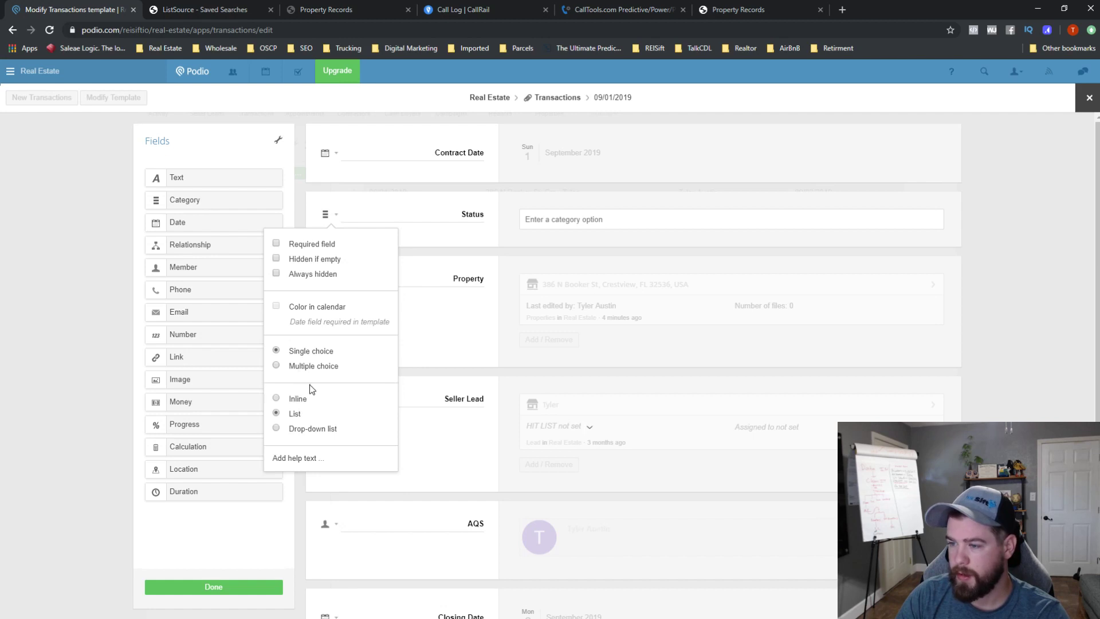
{"action": "left_click", "coordinate": [637, 223]}
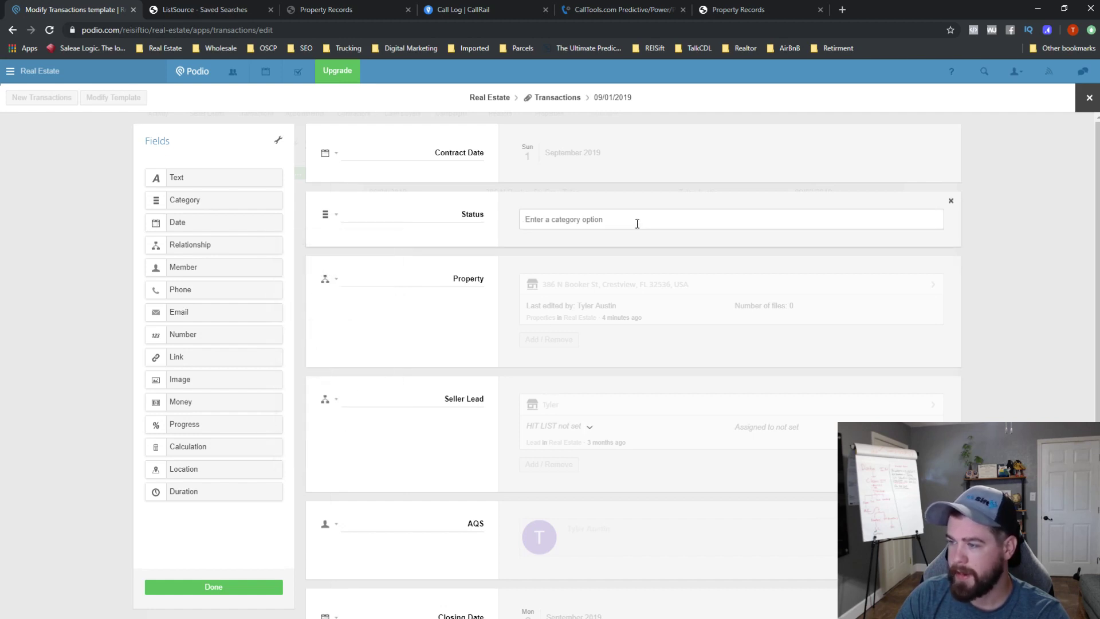
- Add Status options New Contract (fixing its capitalization), Dispo Review and Setup Marketing
{"action": "type", "text": "New COnt"}
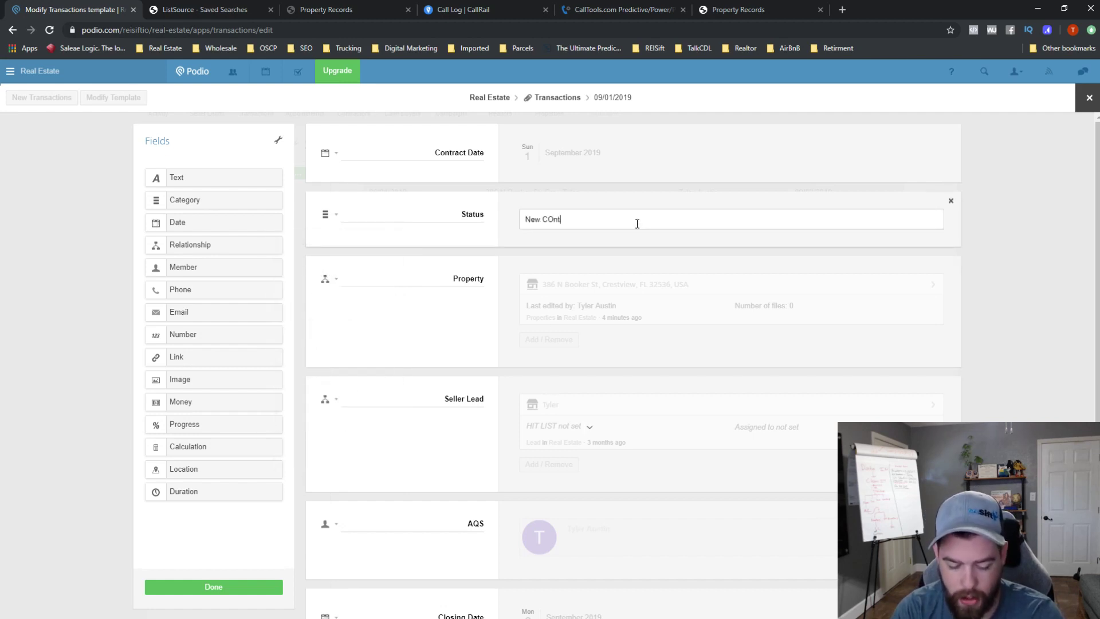
{"action": "type", "text": "ract"}
{"action": "key", "text": "Return"}
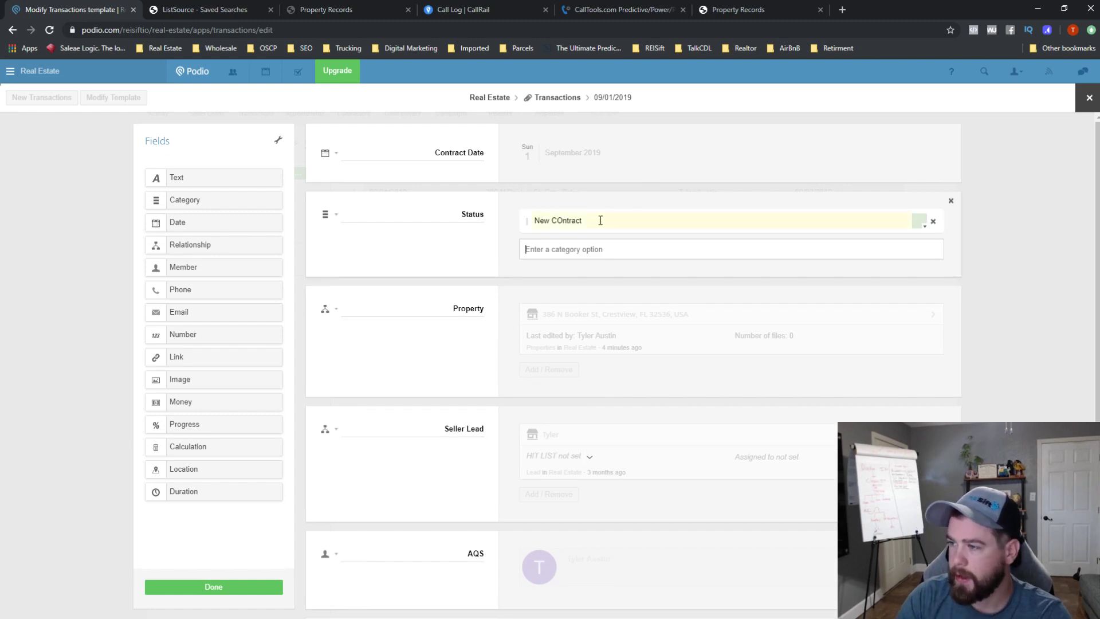
{"action": "left_click", "coordinate": [564, 221]}
{"action": "key", "text": "BackSpace"}
{"action": "type", "text": "o"}
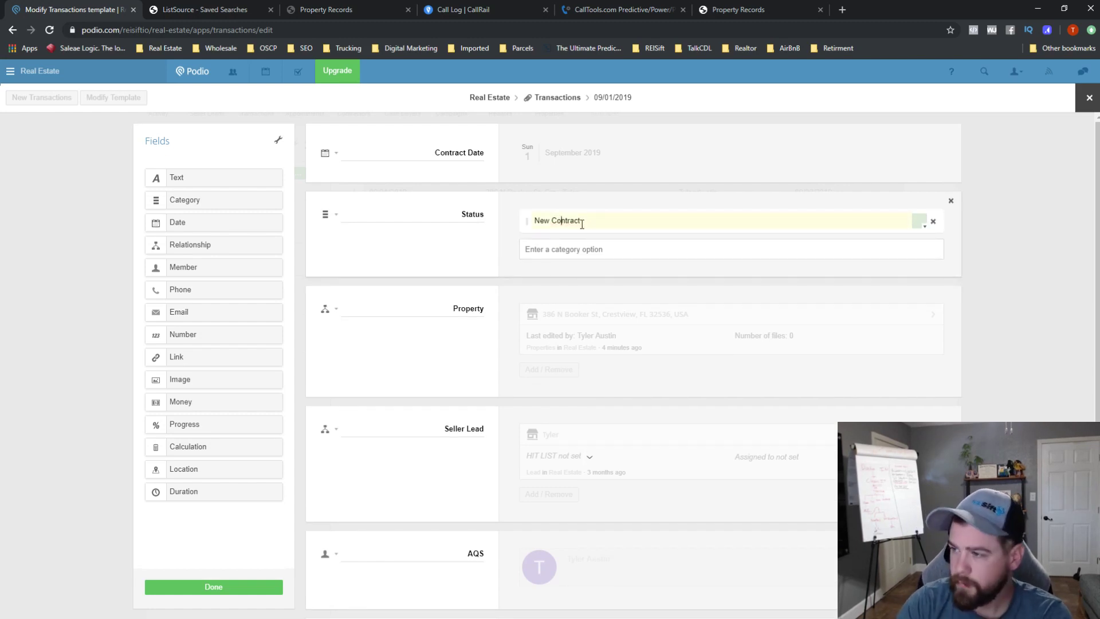
{"action": "left_click", "coordinate": [557, 257]}
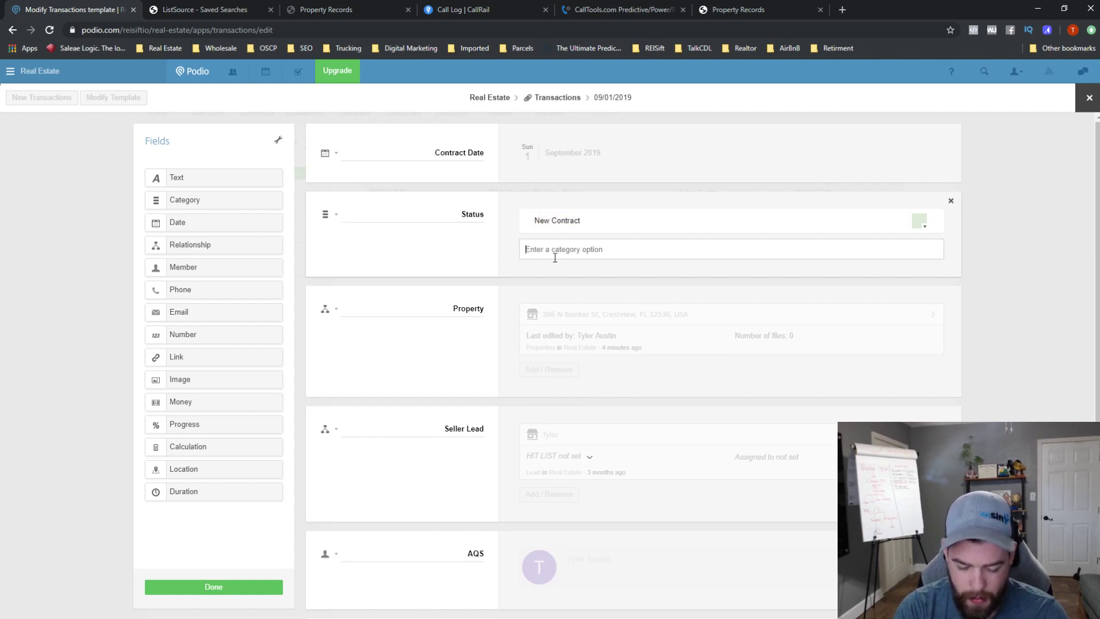
{"action": "type", "text": "Dispo Review"}
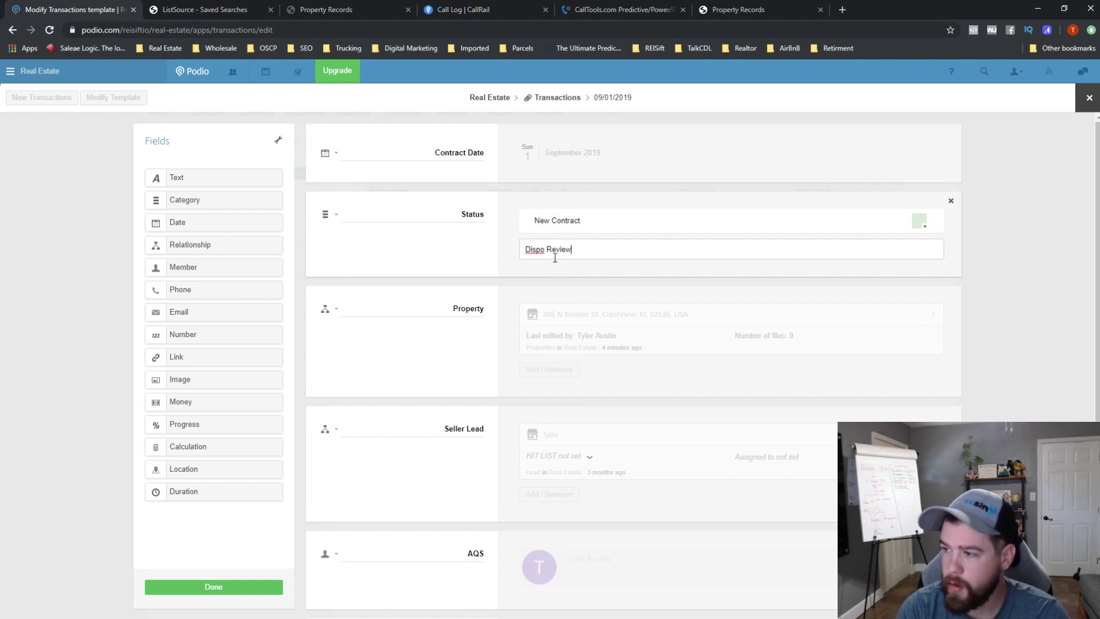
{"action": "key", "text": "Return"}
{"action": "type", "text": "Se"}
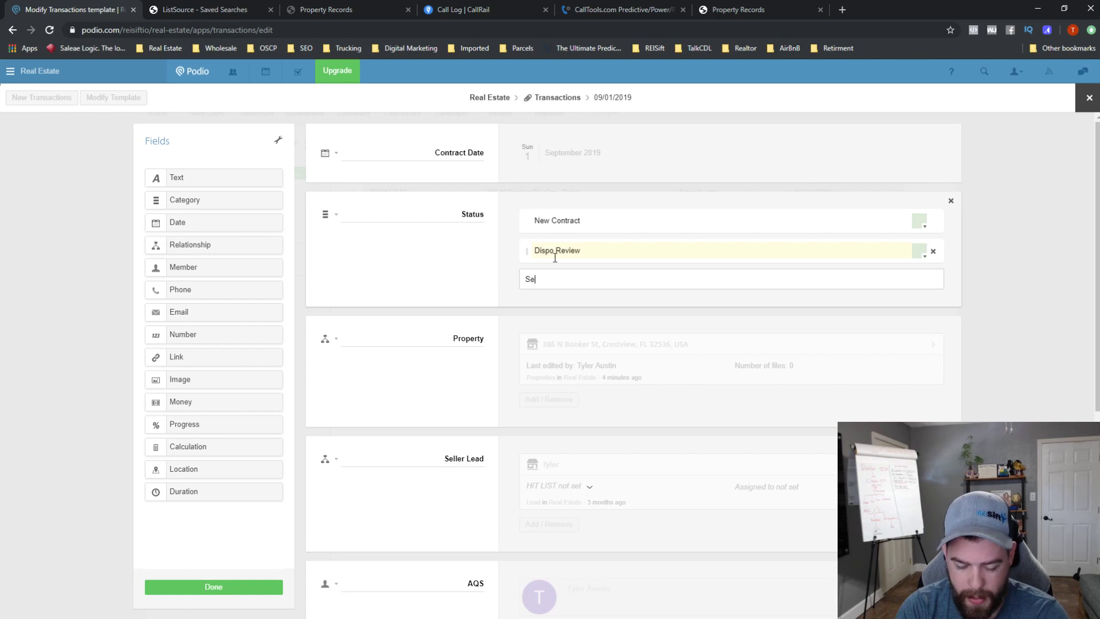
{"action": "type", "text": "tup Marketing"}
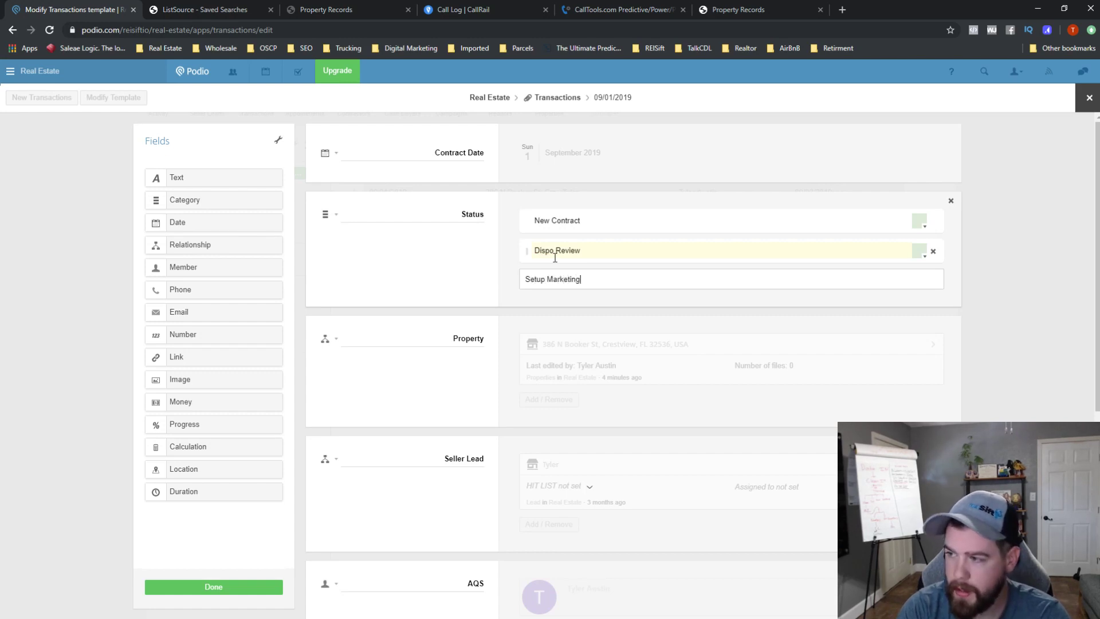
{"action": "key", "text": "Return"}
- Add Marketing to Buyers, Found Buyer and Waiting Close as further Status options
{"action": "type", "text": "Marke"}
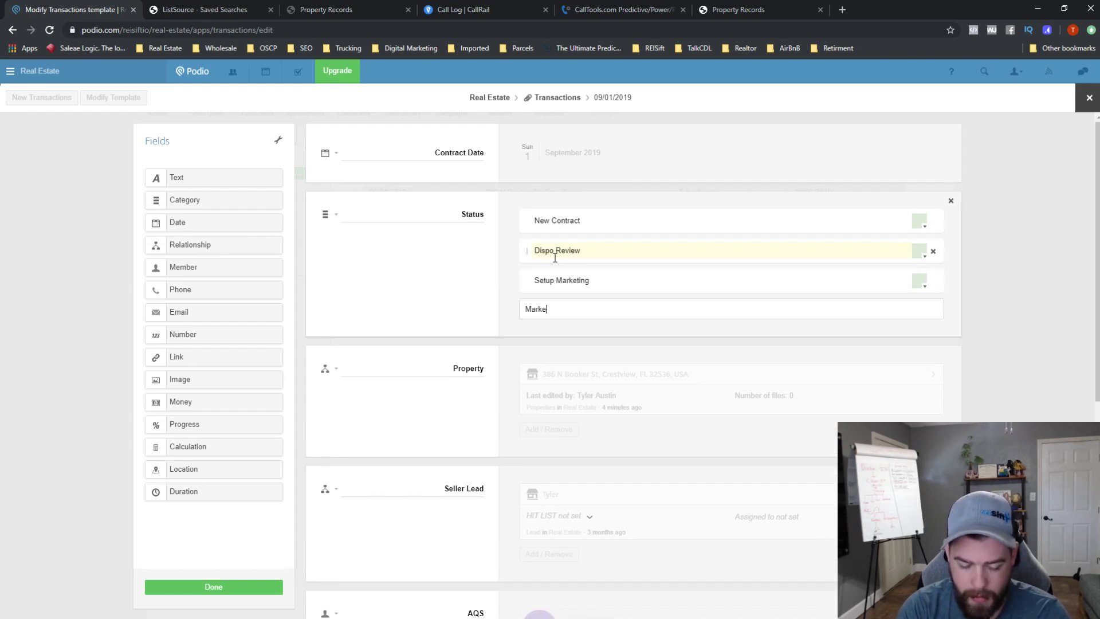
{"action": "type", "text": "ting to Buyers"}
{"action": "key", "text": "Return"}
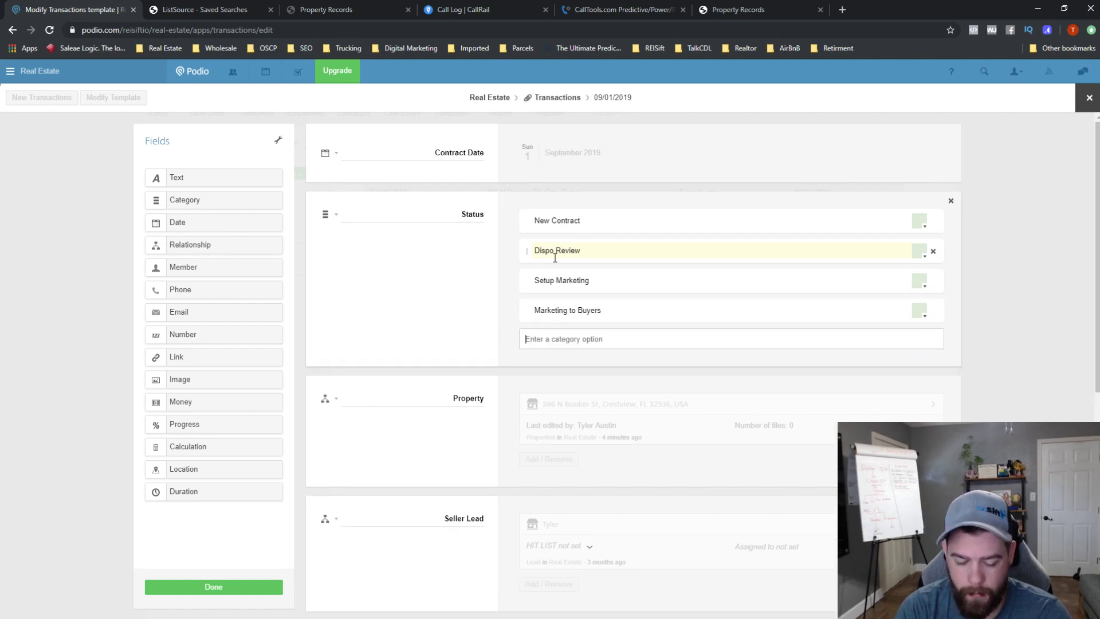
{"action": "type", "text": "Found Buyer"}
{"action": "key", "text": "Return"}
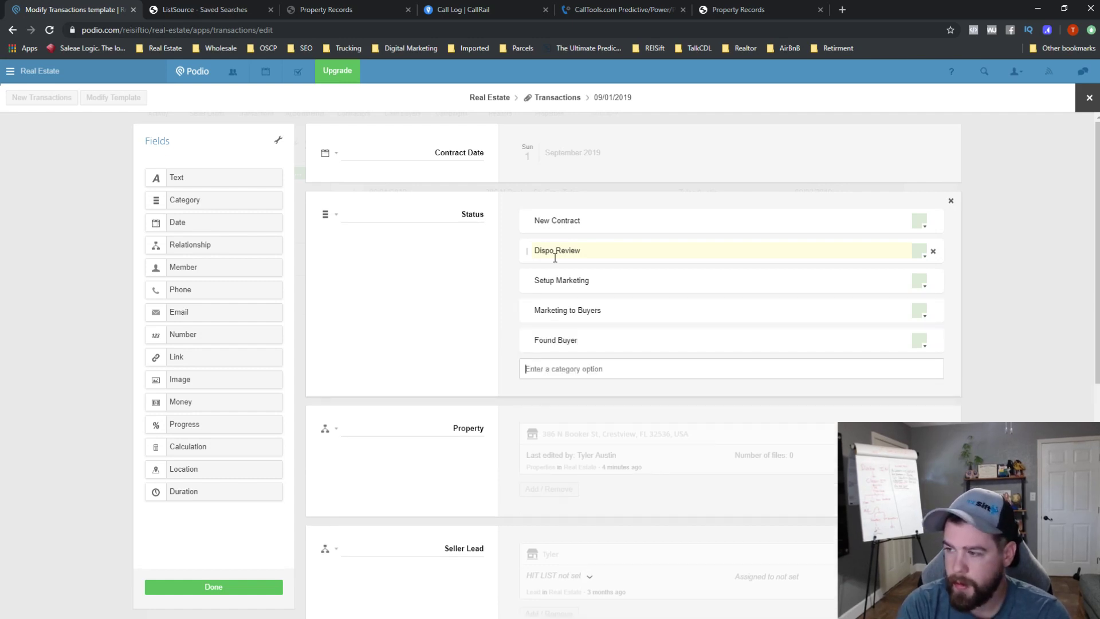
{"action": "type", "text": "Waiting CLose"}
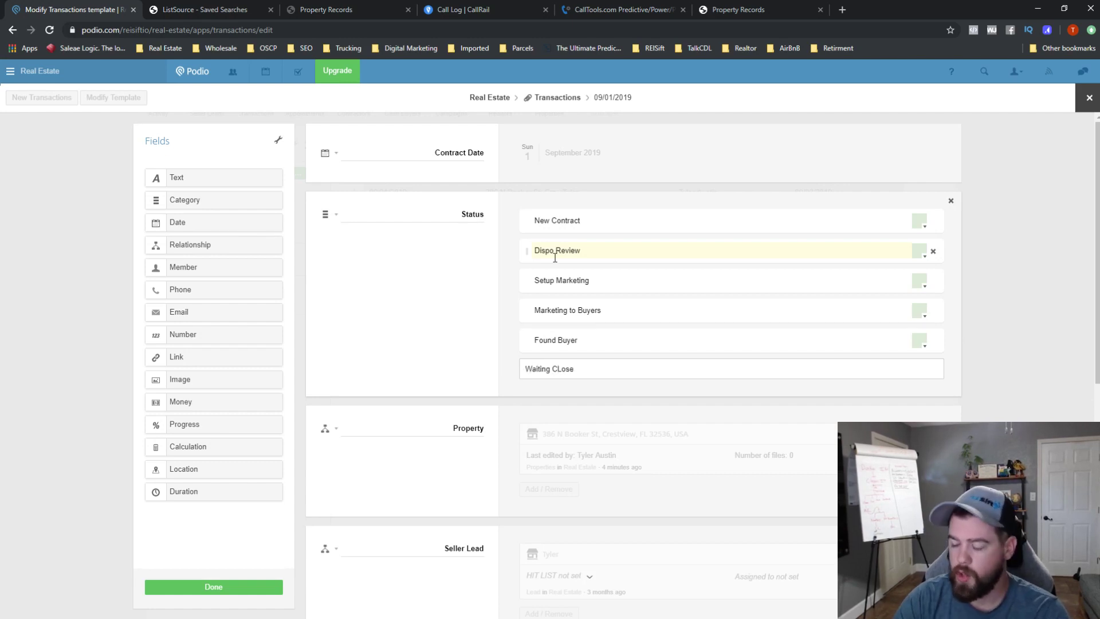
{"action": "key", "text": "BackSpace"}
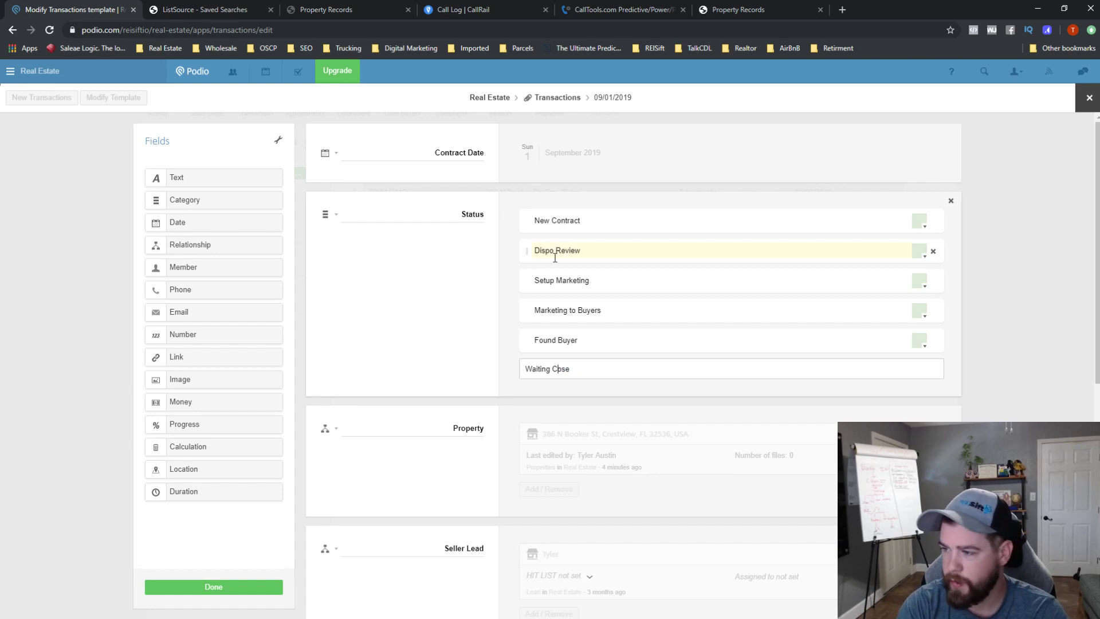
{"action": "type", "text": "l"}
{"action": "key", "text": "F12"}
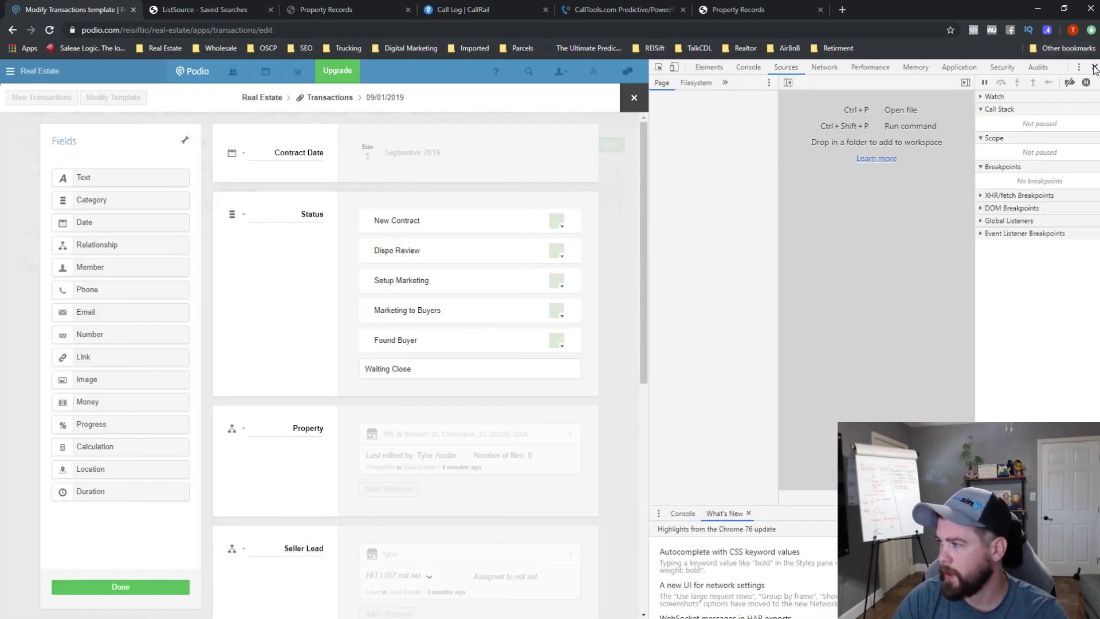
{"action": "key", "text": "F12"}
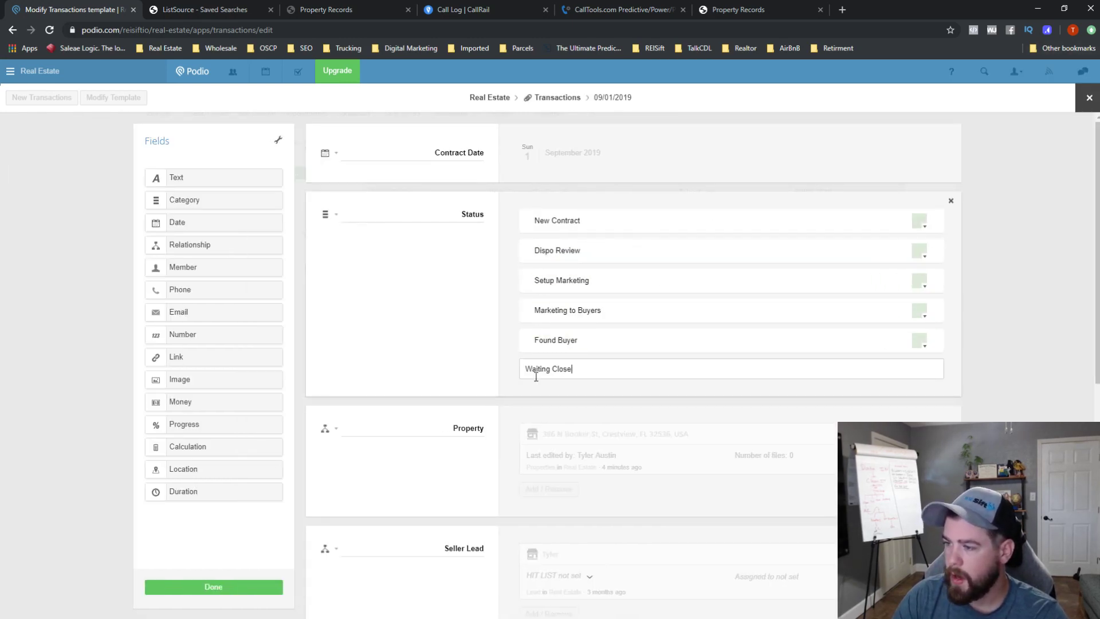
{"action": "key", "text": "Return"}
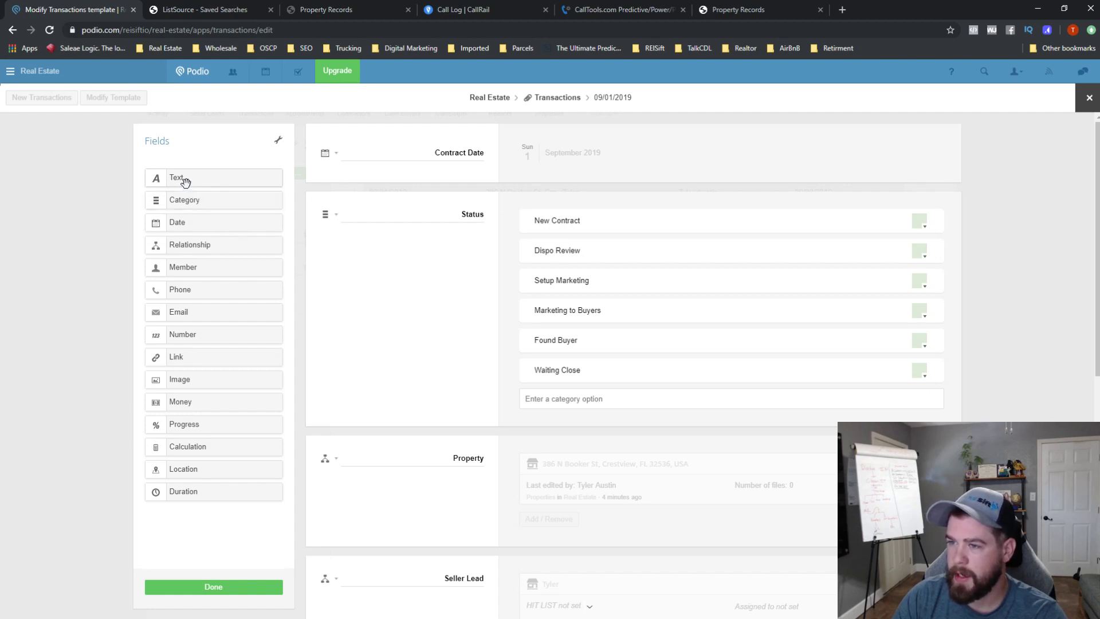
- Add a 'Checklist' category field under Status with options Contact Sent to Title and Marketing Setup
{"action": "left_click_drag", "start_coordinate": [188, 200], "coordinate": [400, 445]}
{"action": "double_click", "coordinate": [466, 459]}
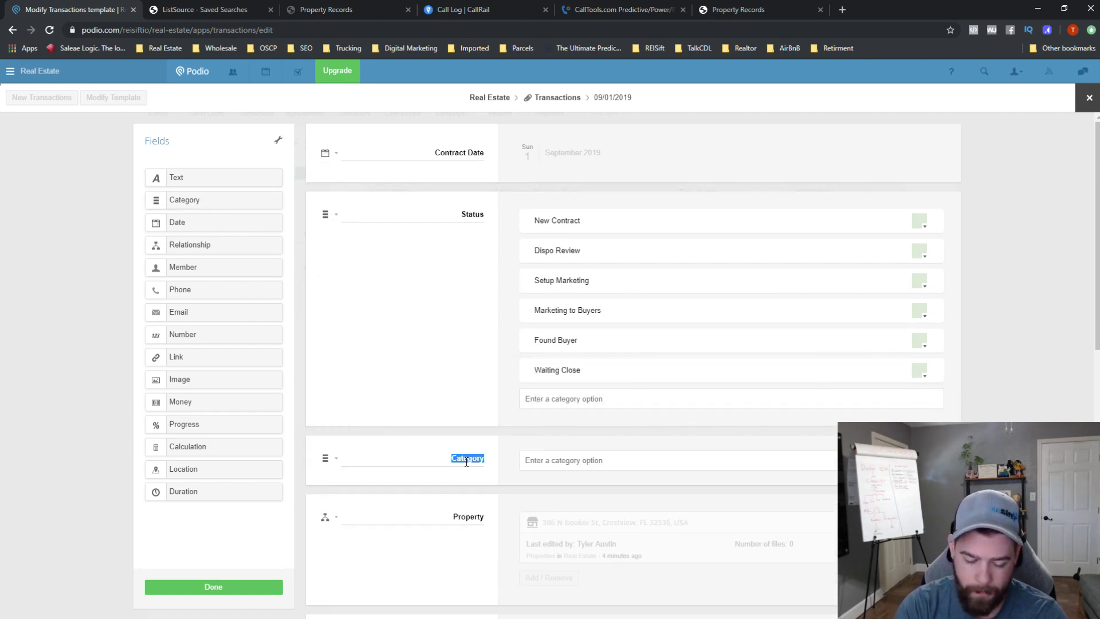
{"action": "type", "text": "Chec"}
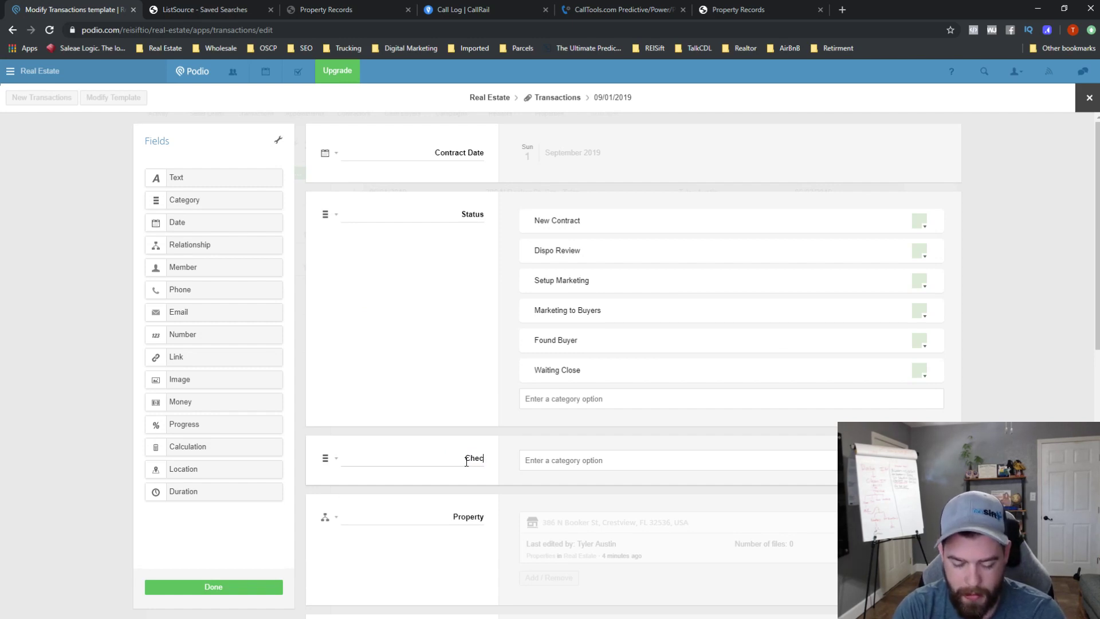
{"action": "type", "text": "klist"}
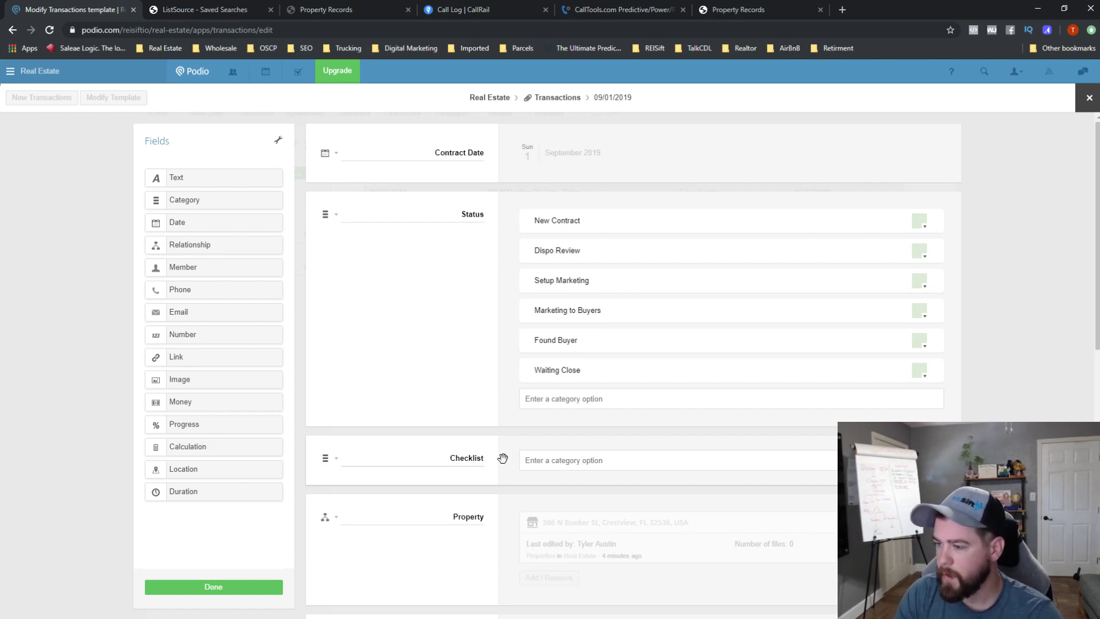
{"action": "left_click", "coordinate": [541, 460]}
{"action": "type", "text": "Con"}
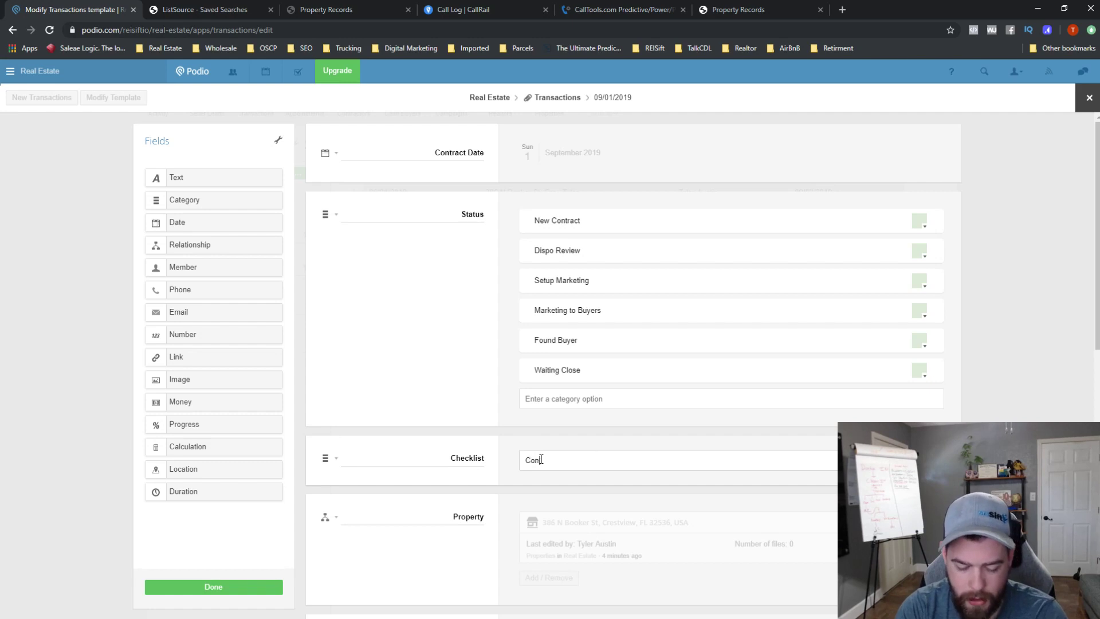
{"action": "type", "text": "tact Sent to Title"}
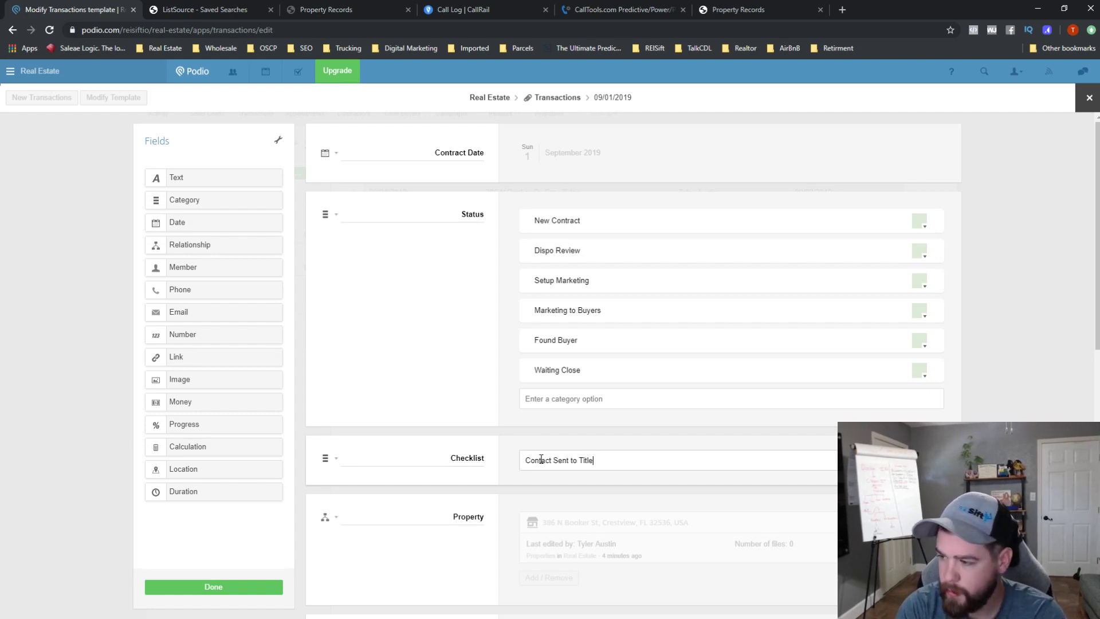
{"action": "key", "text": "Return"}
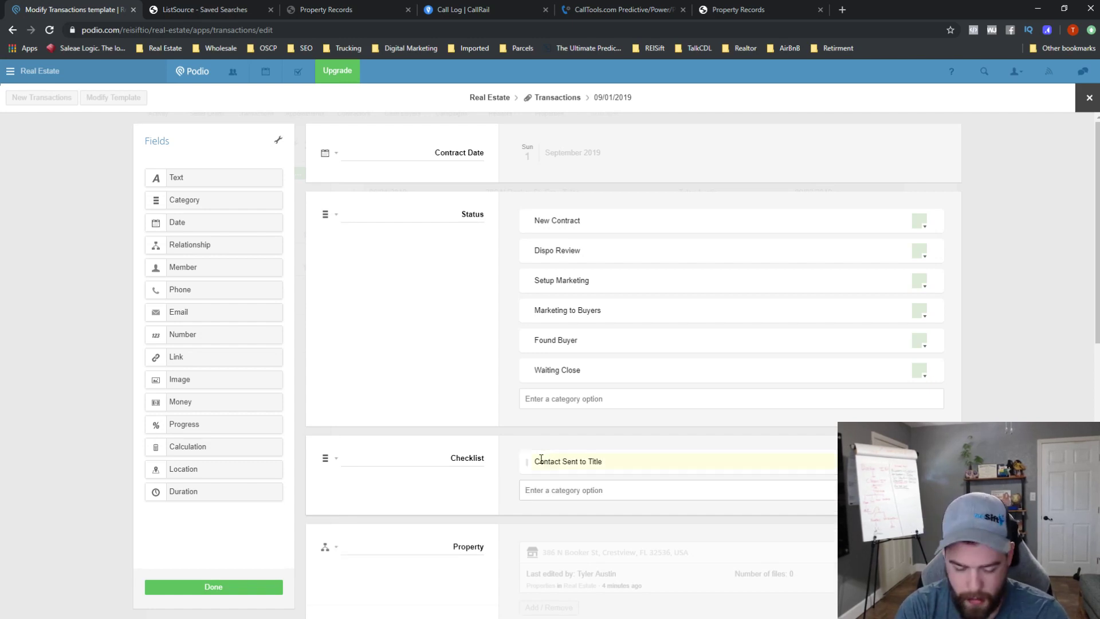
{"action": "type", "text": "M"}
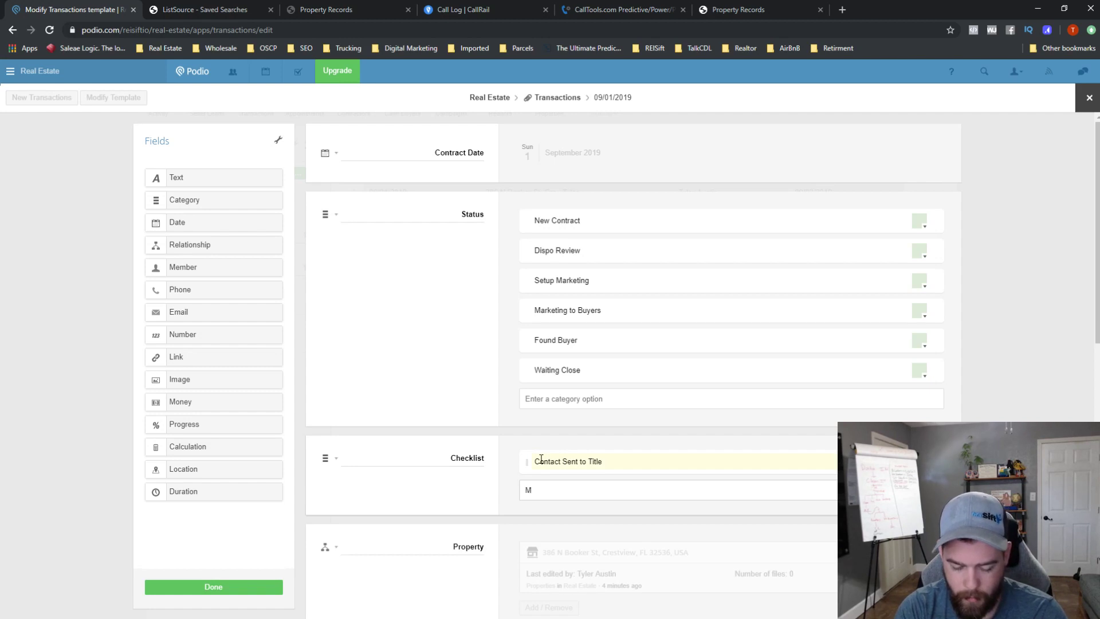
{"action": "type", "text": "a"}
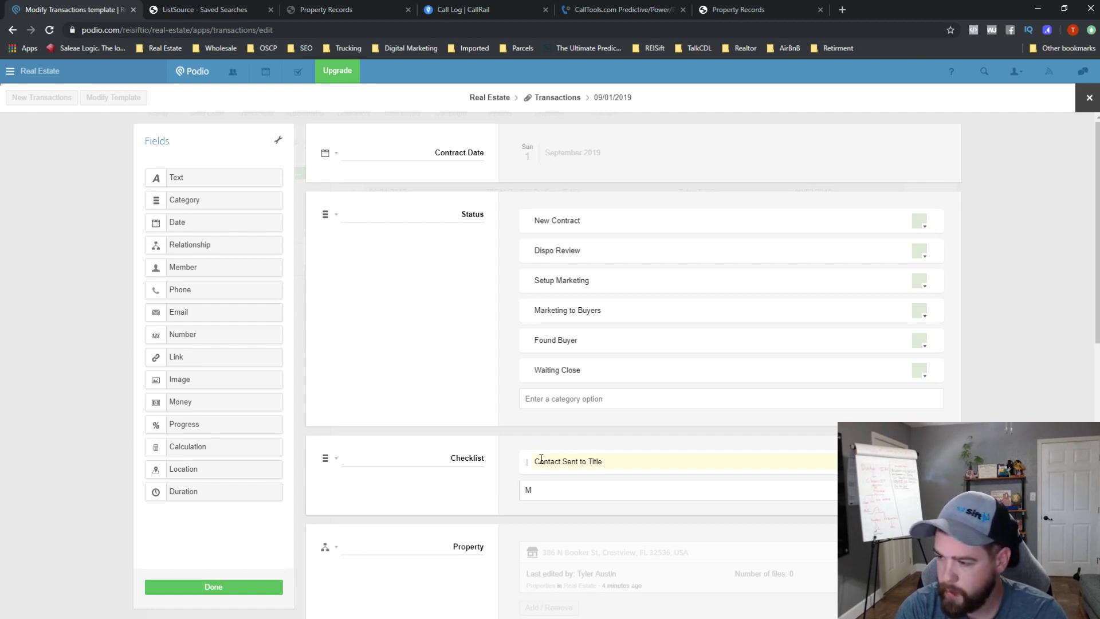
{"action": "key", "text": "BackSpace"}
{"action": "type", "text": "M"}
{"action": "key", "text": "BackSpace"}
{"action": "type", "text": "Marketing Setup"}
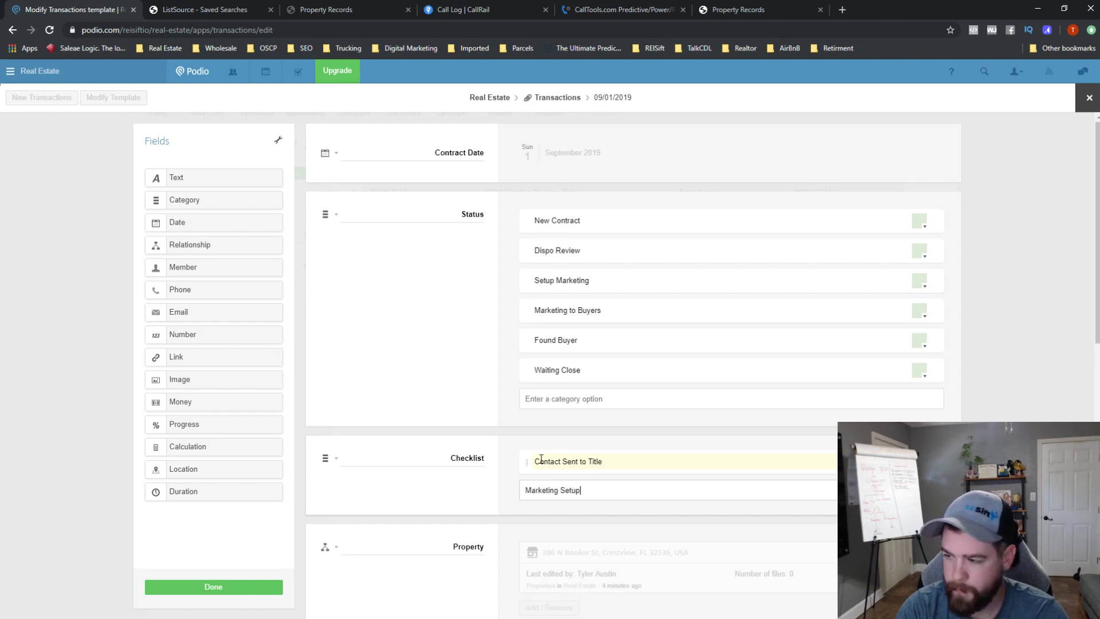
{"action": "key", "text": "Return"}
- Add Campaigns Sent and Assignment Recieved options, then set Checklist to multiple choice list display
{"action": "type", "text": "M"}
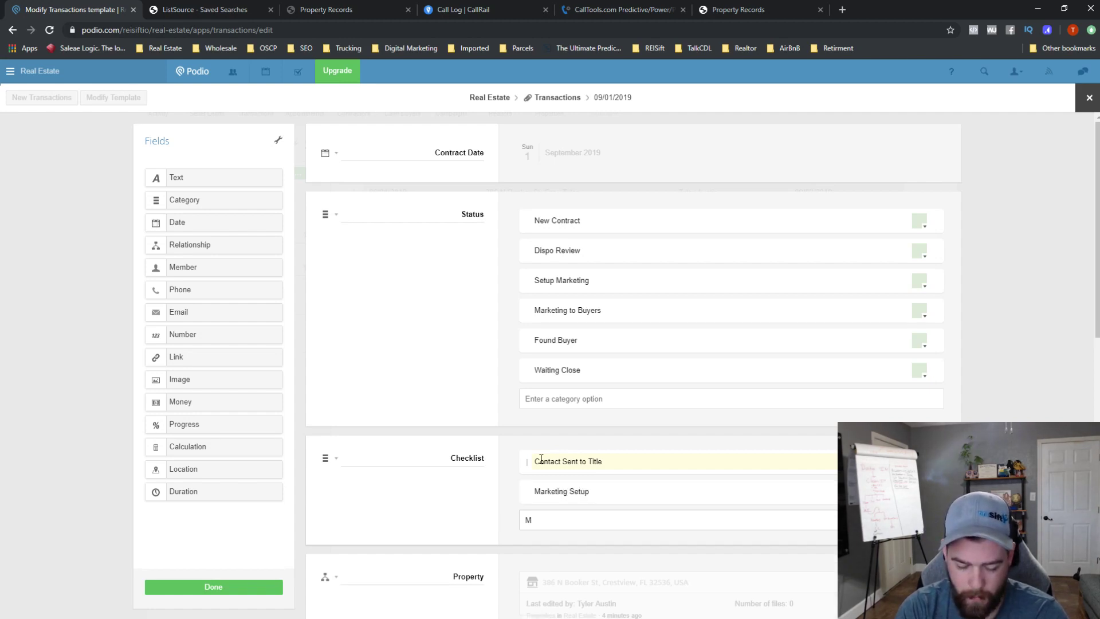
{"action": "key", "text": "BackSpace"}
{"action": "type", "text": "Cmapigns Sent"}
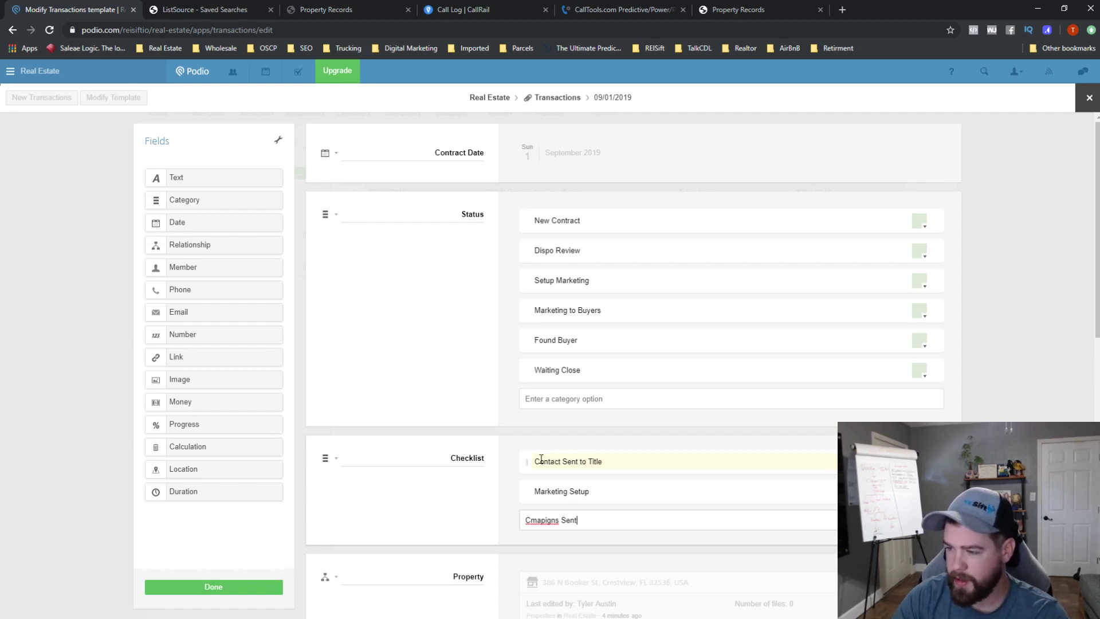
{"action": "right_click", "coordinate": [557, 517]}
{"action": "left_click", "coordinate": [607, 396]}
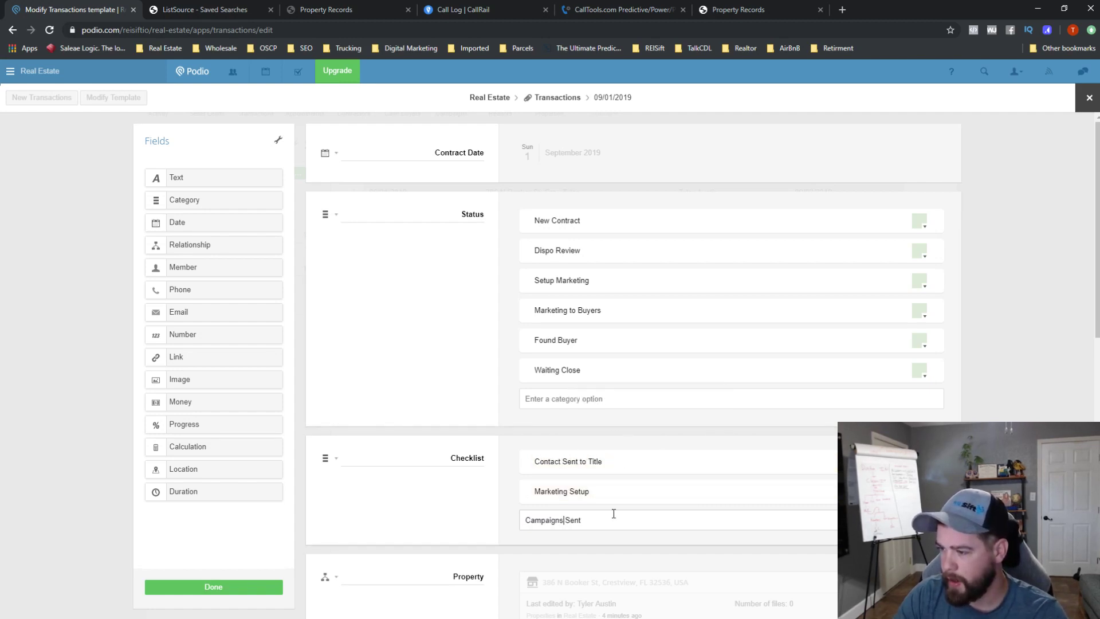
{"action": "key", "text": "Return"}
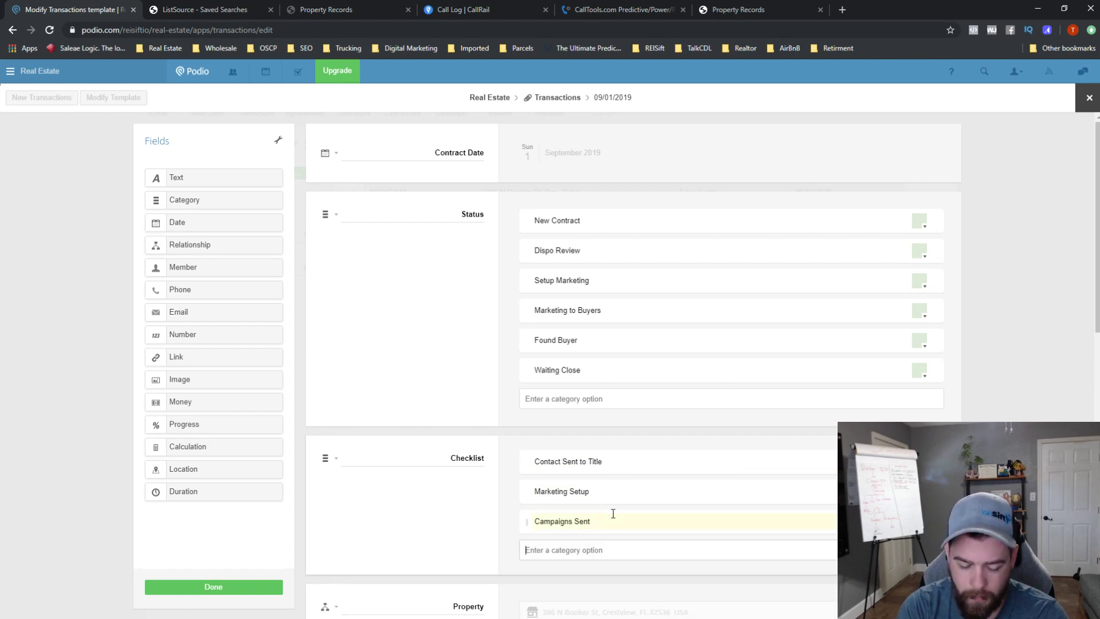
{"action": "type", "text": "Assignment Recieved"}
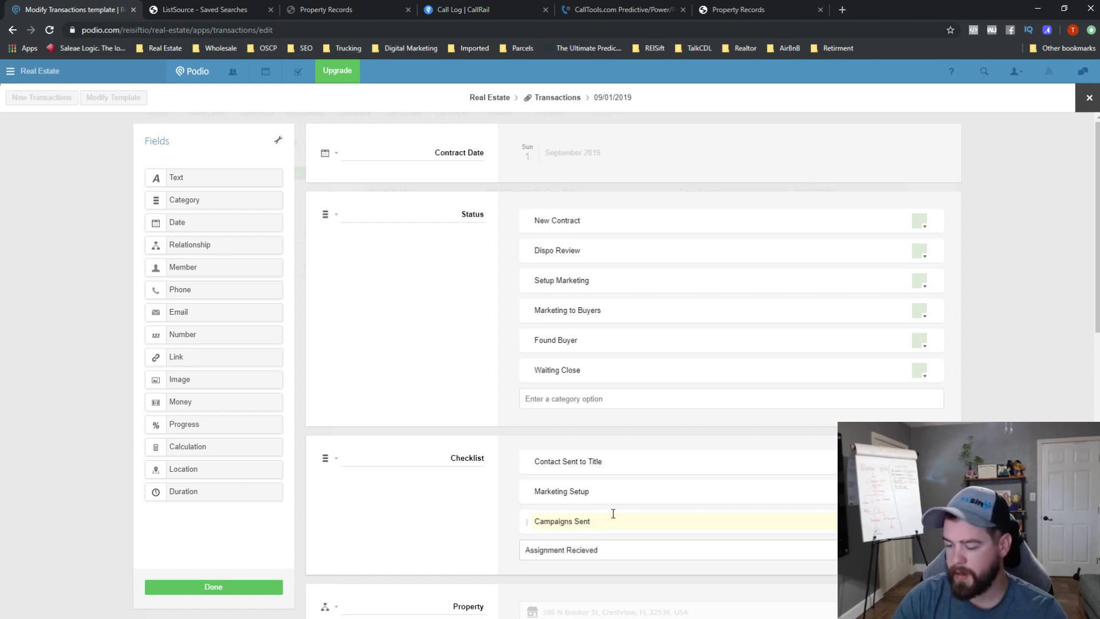
{"action": "key", "text": "Return"}
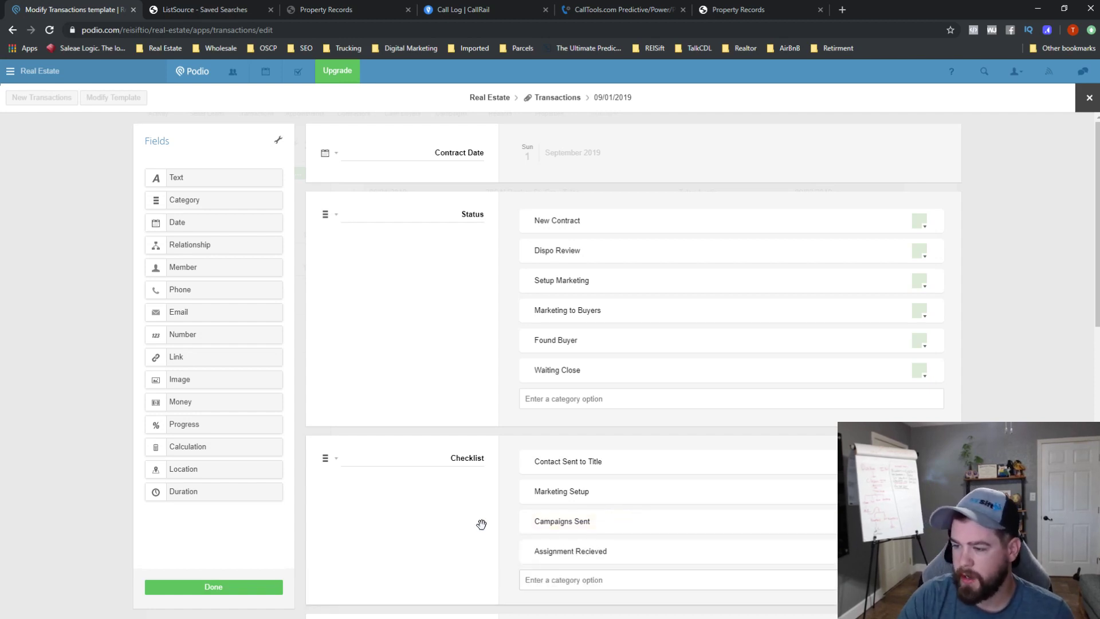
{"action": "left_click", "coordinate": [335, 459]}
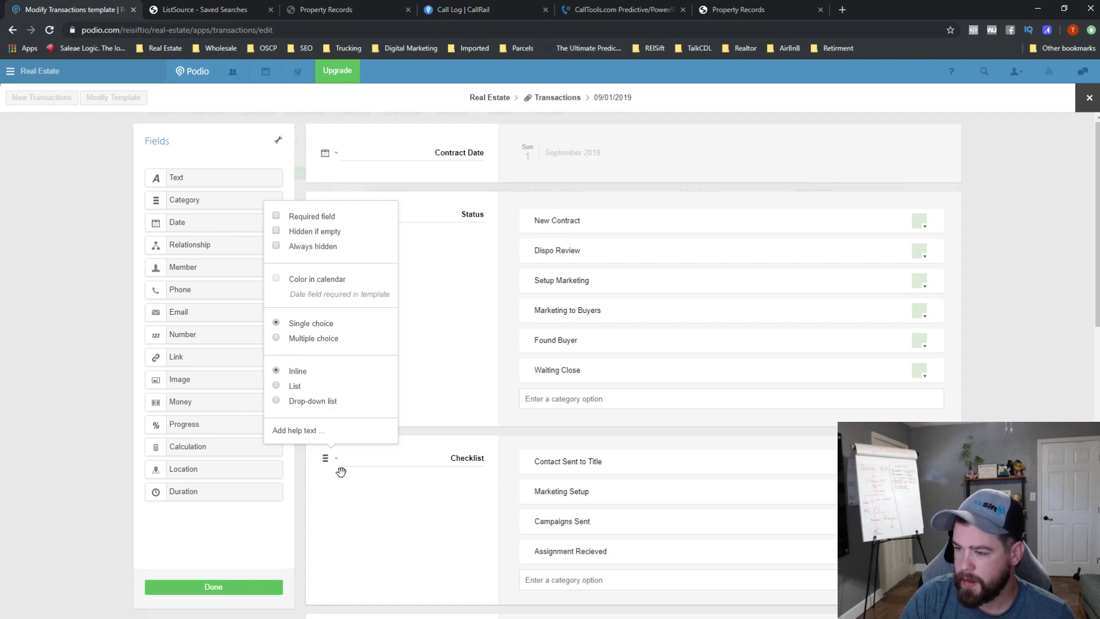
{"action": "left_click", "coordinate": [311, 340]}
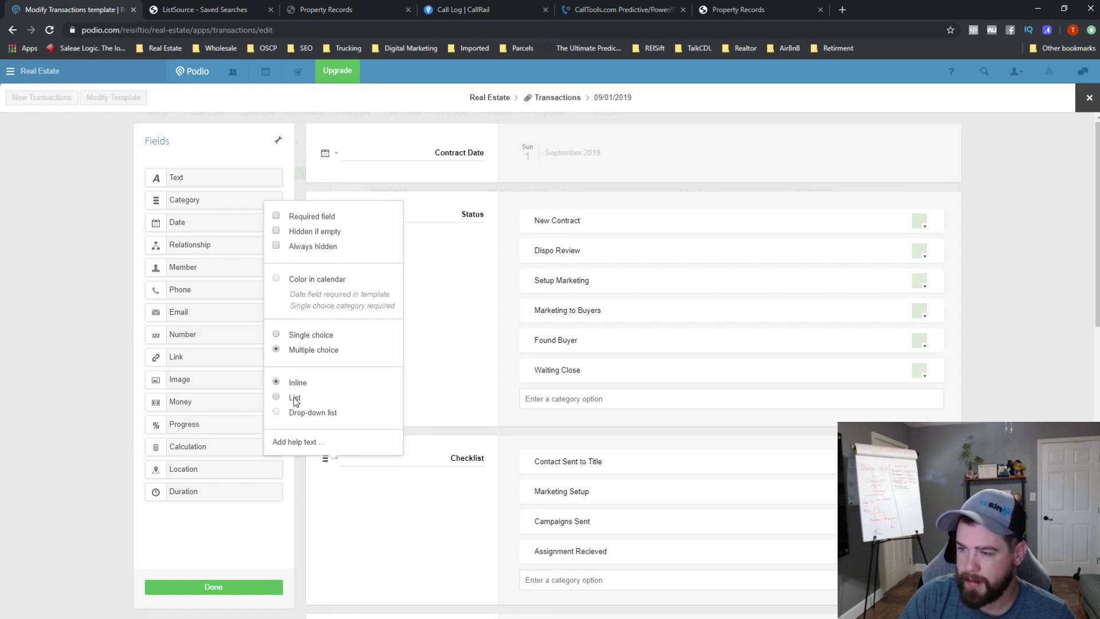
{"action": "left_click", "coordinate": [294, 397]}
{"action": "left_click", "coordinate": [360, 562]}
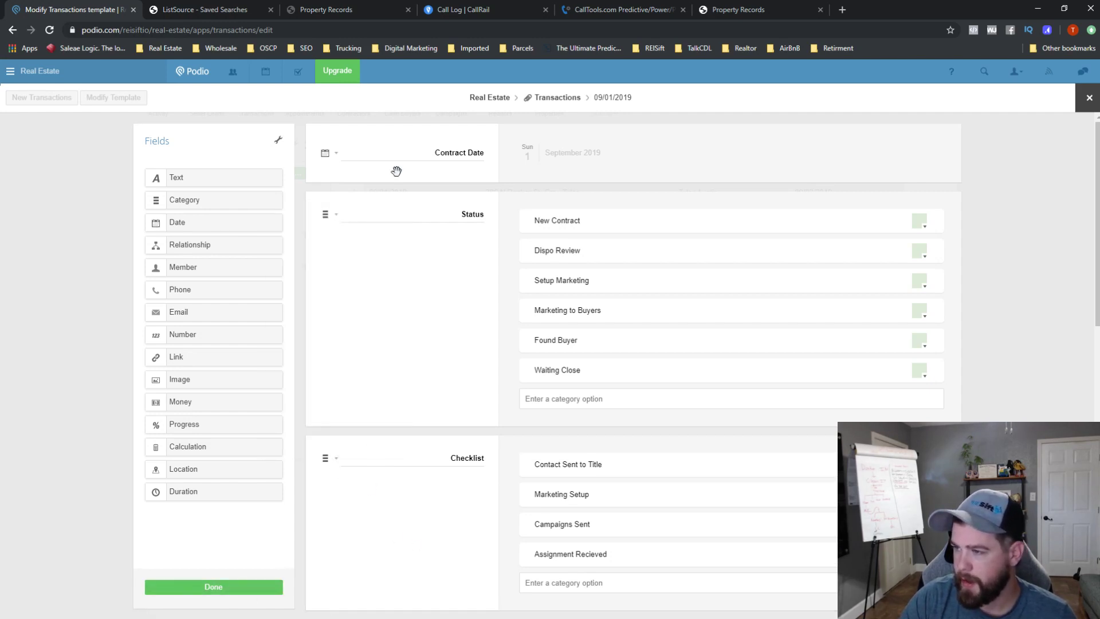
{"action": "scroll", "coordinate": [456, 481], "scroll_direction": "down", "scroll_amount": 5}
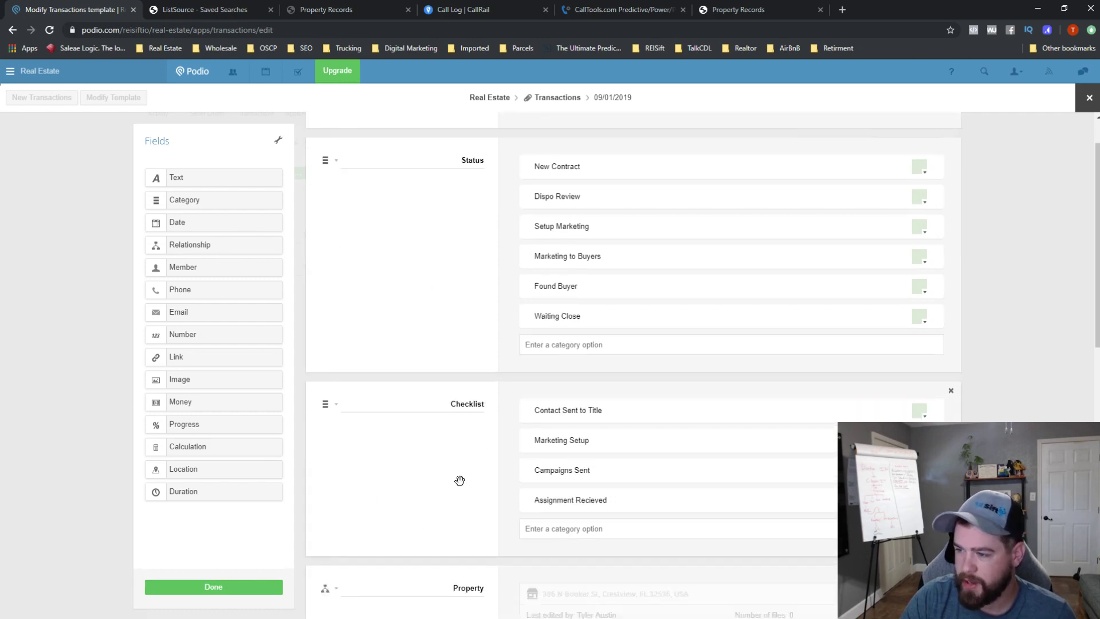
{"action": "scroll", "coordinate": [447, 378], "scroll_direction": "down", "scroll_amount": 4}
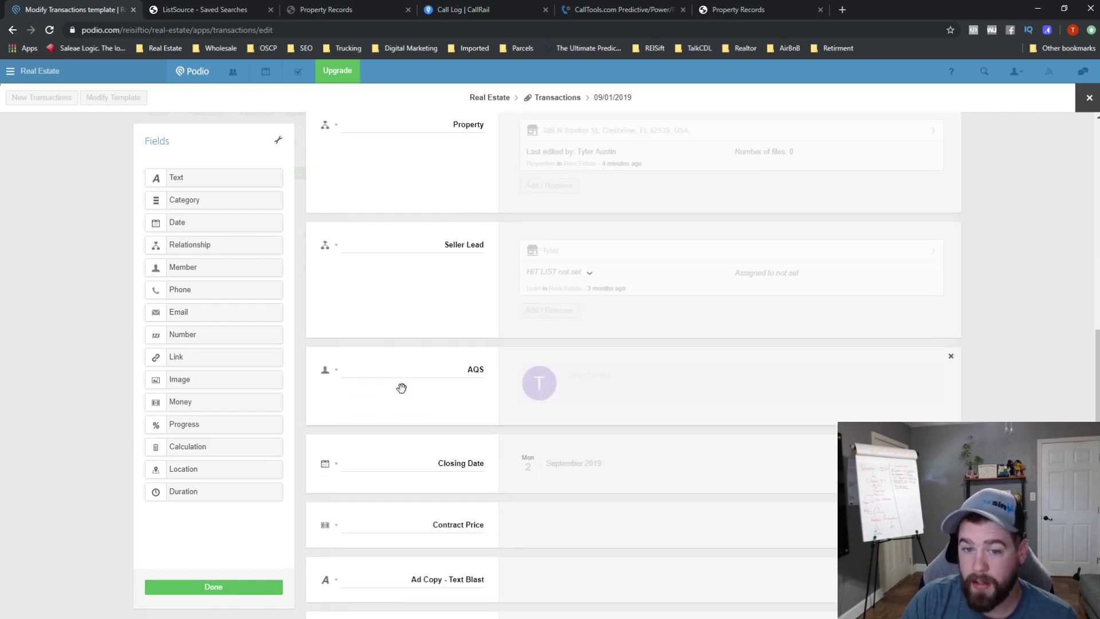
{"action": "scroll", "coordinate": [469, 441], "scroll_direction": "down", "scroll_amount": 2}
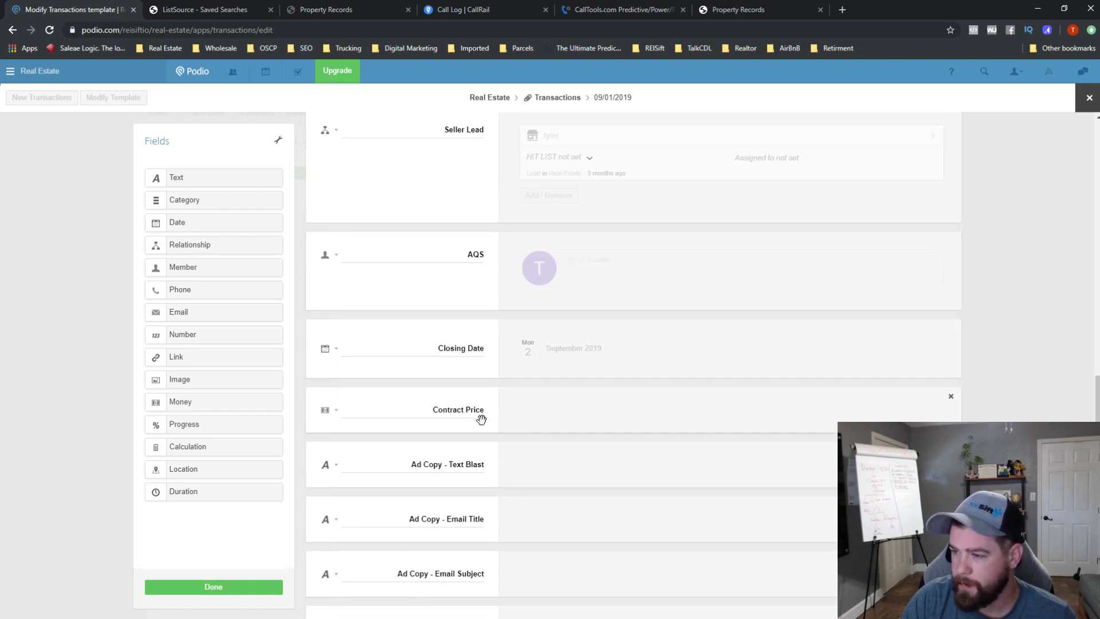
{"action": "scroll", "coordinate": [484, 418], "scroll_direction": "down", "scroll_amount": 1}
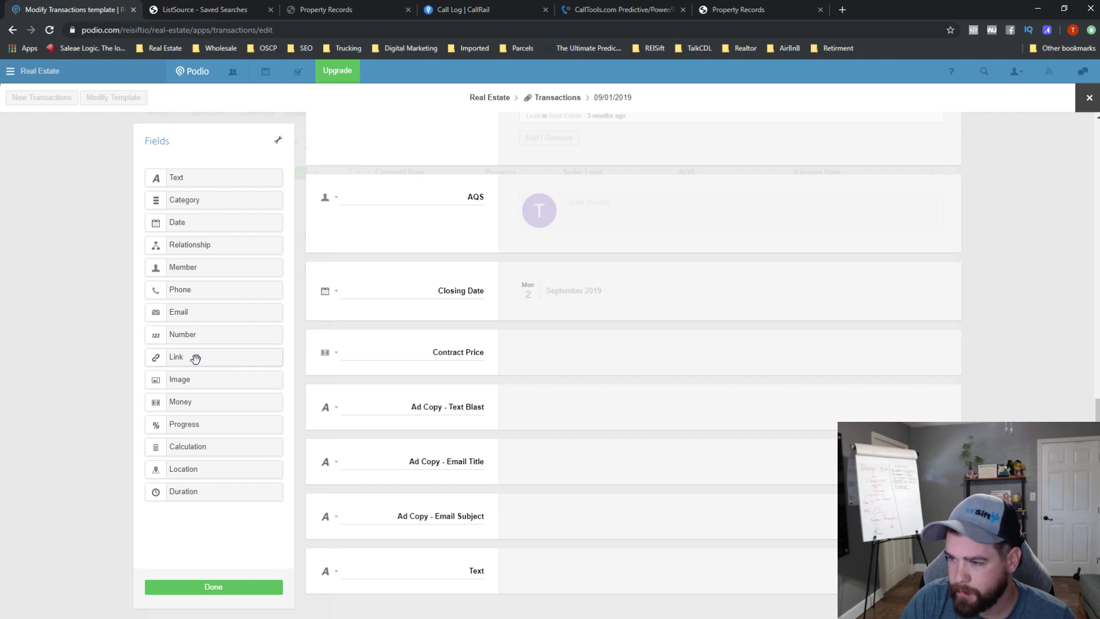
{"action": "left_click_drag", "start_coordinate": [193, 358], "coordinate": [363, 288]}
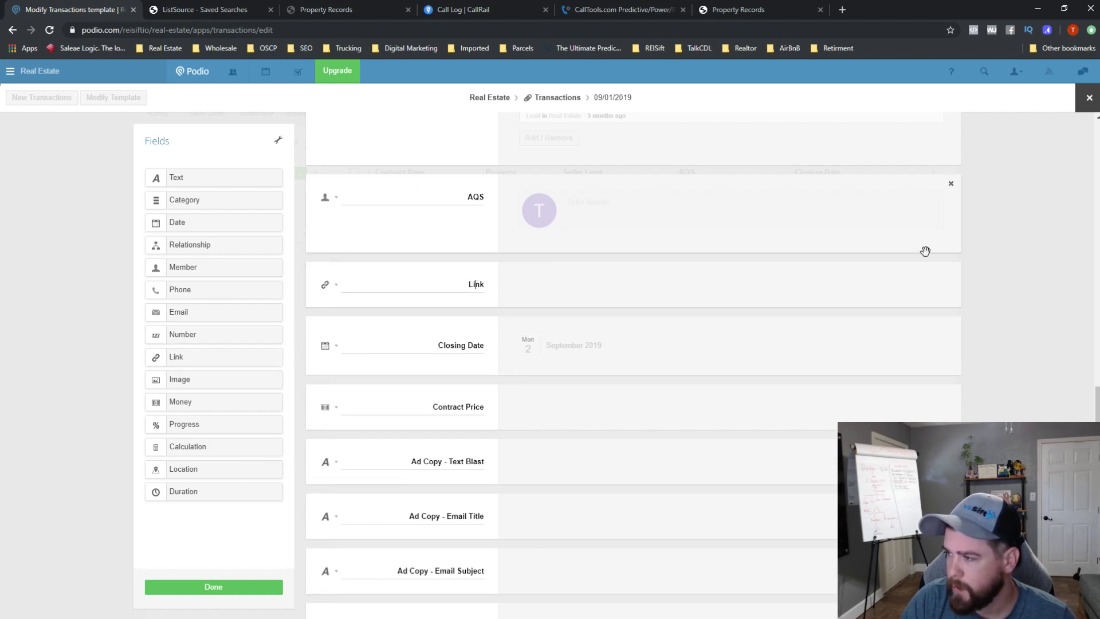
{"action": "left_click", "coordinate": [951, 272]}
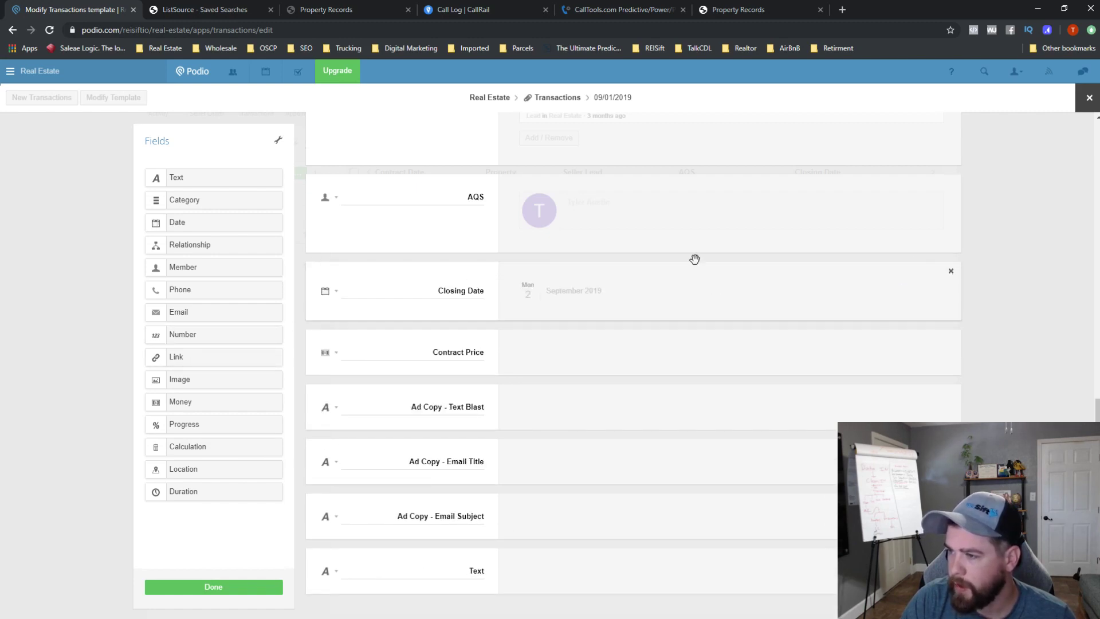
{"action": "left_click", "coordinate": [953, 269]}
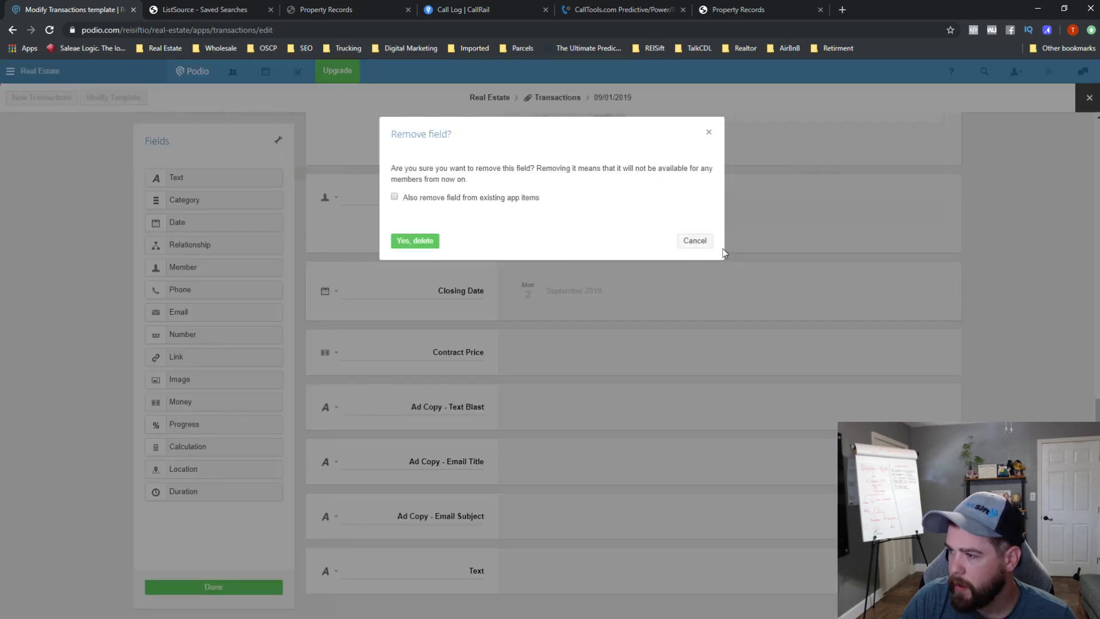
{"action": "left_click", "coordinate": [694, 241]}
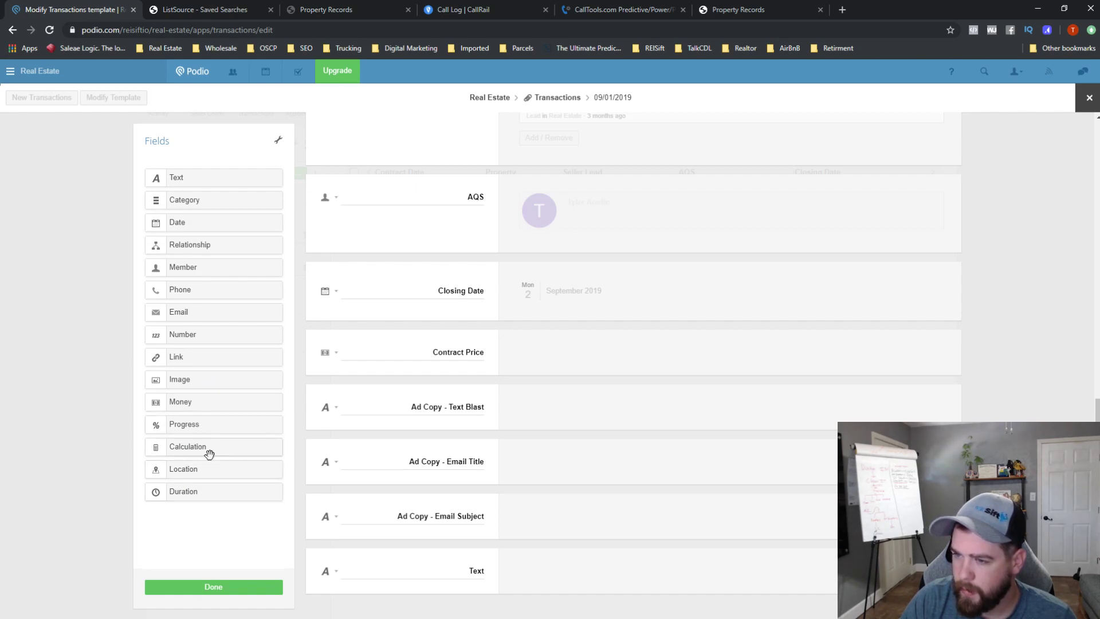
{"action": "left_click_drag", "start_coordinate": [204, 448], "coordinate": [397, 353]}
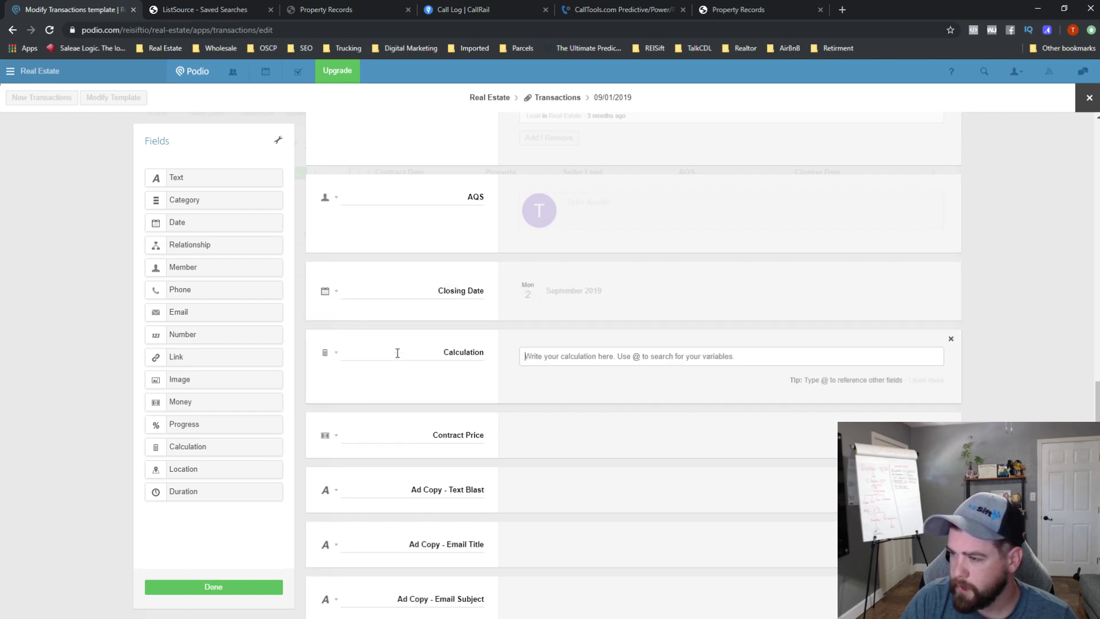
{"action": "double_click", "coordinate": [456, 354]}
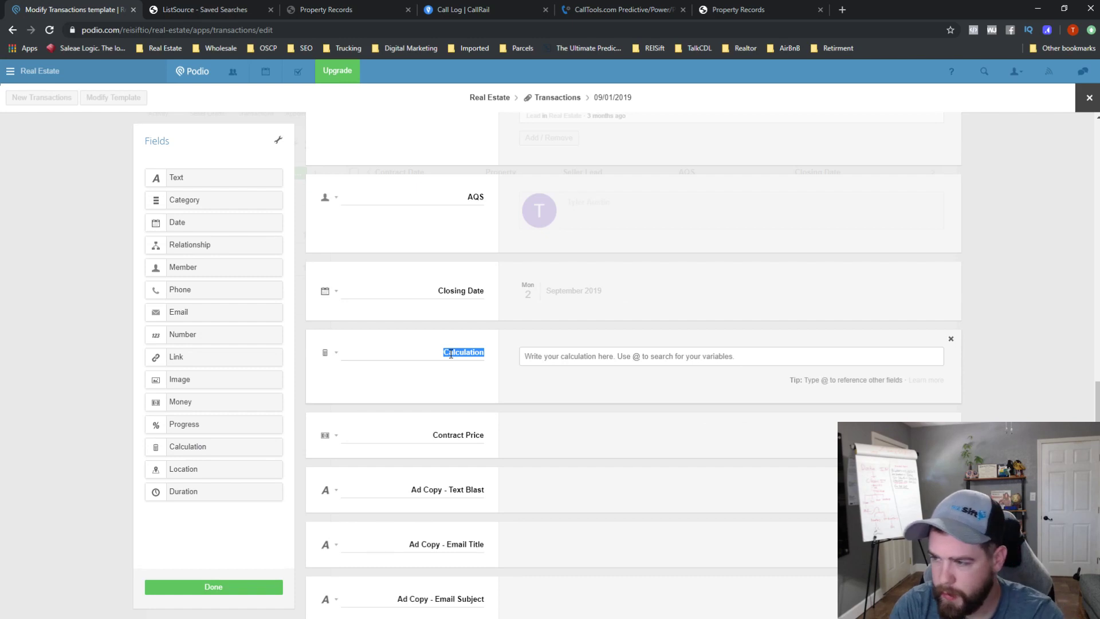
{"action": "key", "text": "BackSpace"}
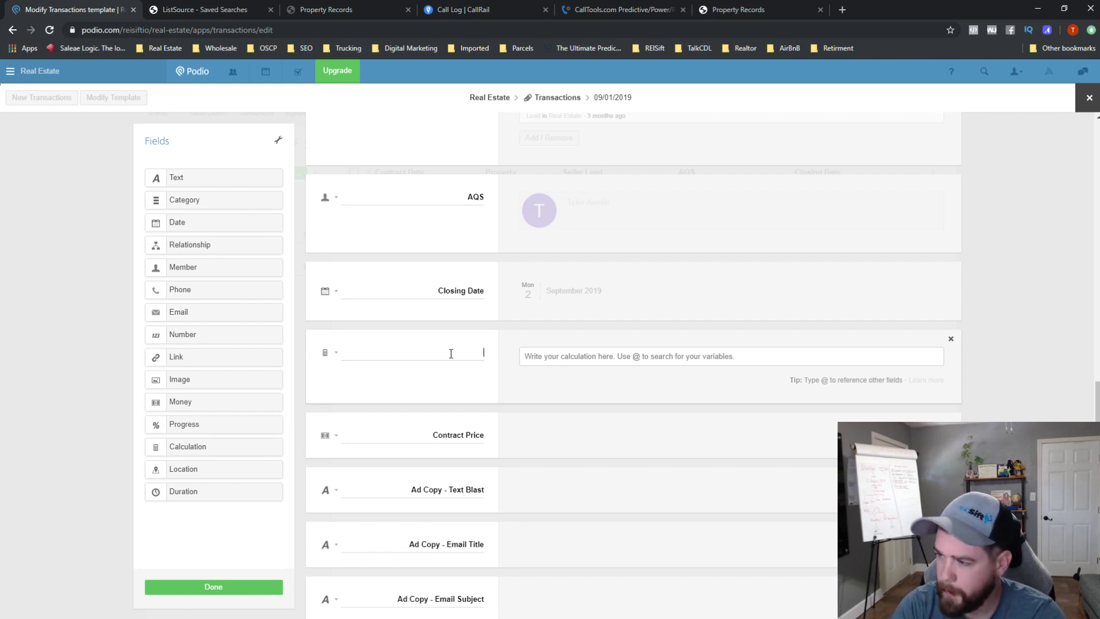
{"action": "left_click", "coordinate": [952, 340]}
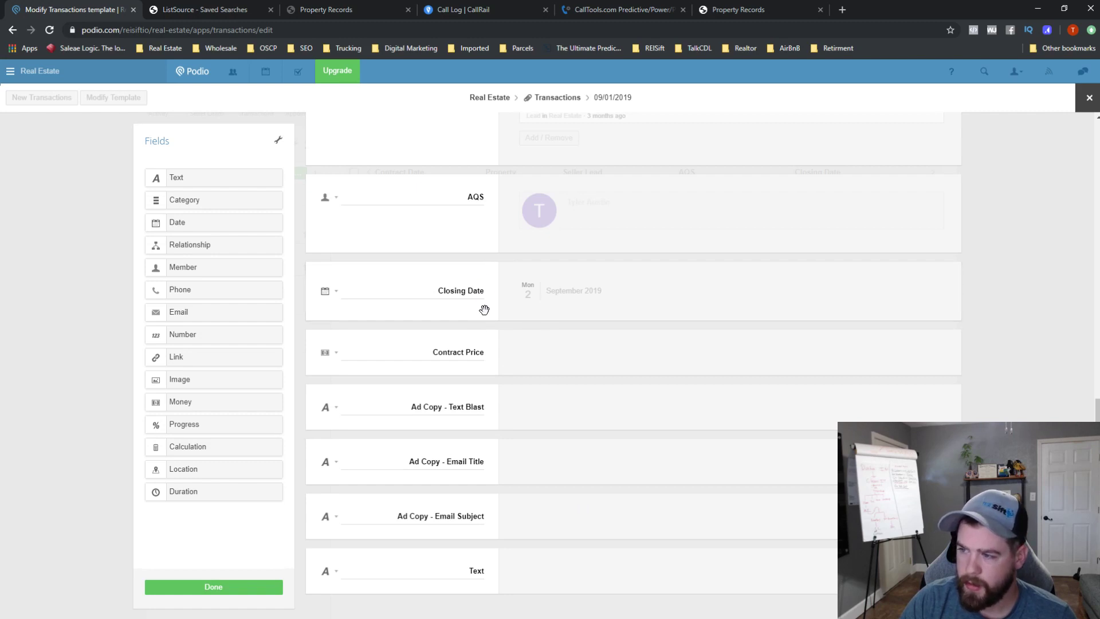
- Rename the bottom Text field to 'Misc Expenses', then delete that text field
{"action": "scroll", "coordinate": [483, 342], "scroll_direction": "up", "scroll_amount": 1}
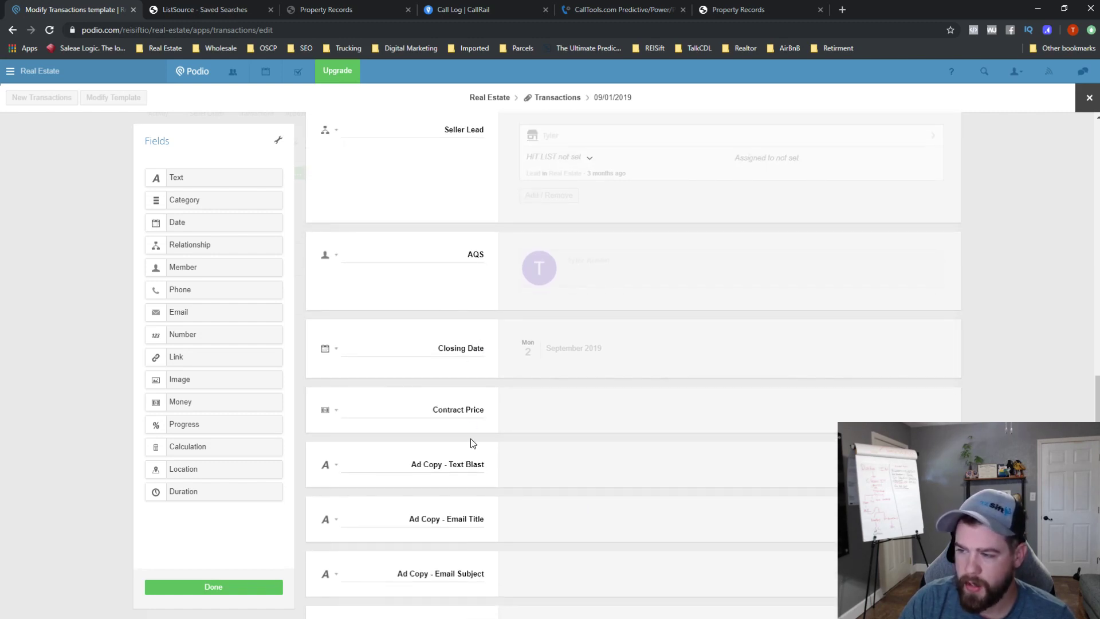
{"action": "scroll", "coordinate": [466, 418], "scroll_direction": "down", "scroll_amount": 1}
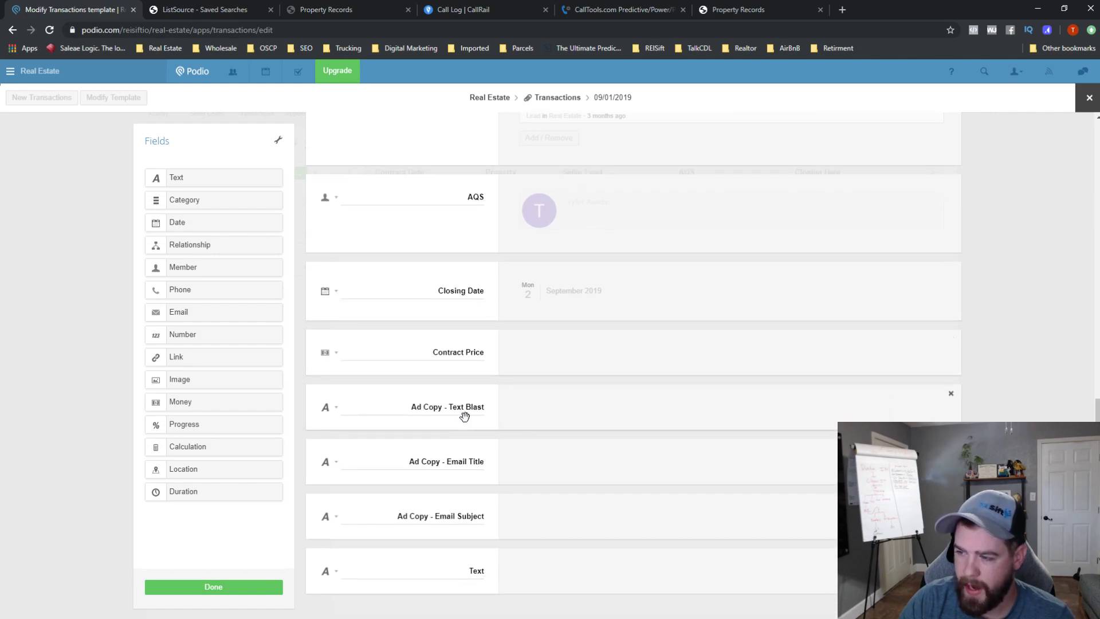
{"action": "double_click", "coordinate": [478, 554]}
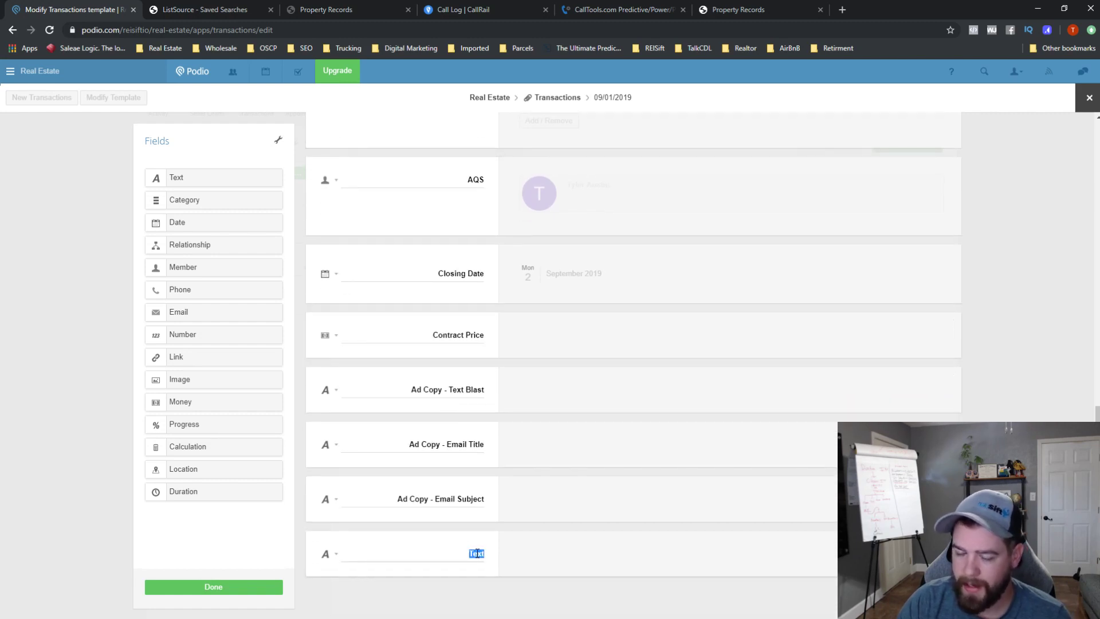
{"action": "key", "text": "BackSpace"}
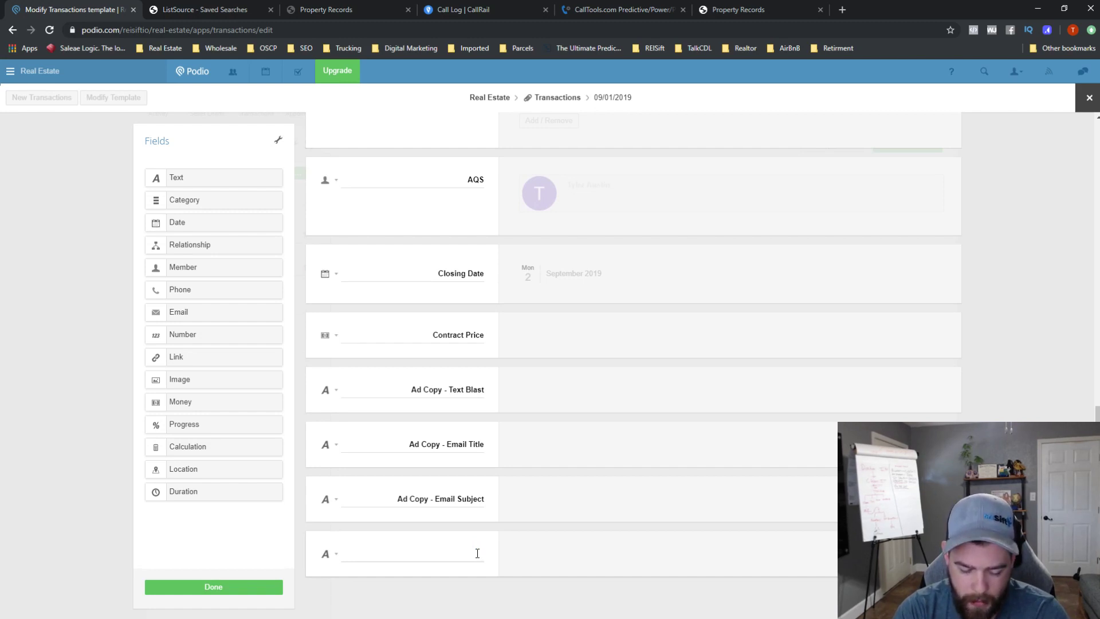
{"action": "type", "text": "Misc Expenses"}
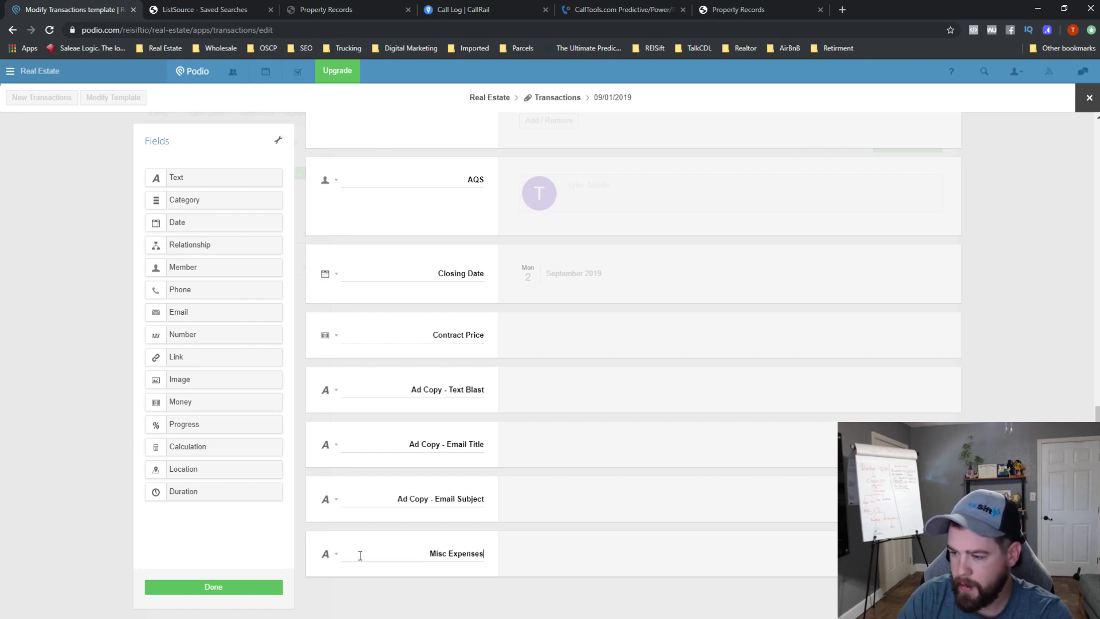
{"action": "left_click", "coordinate": [332, 556]}
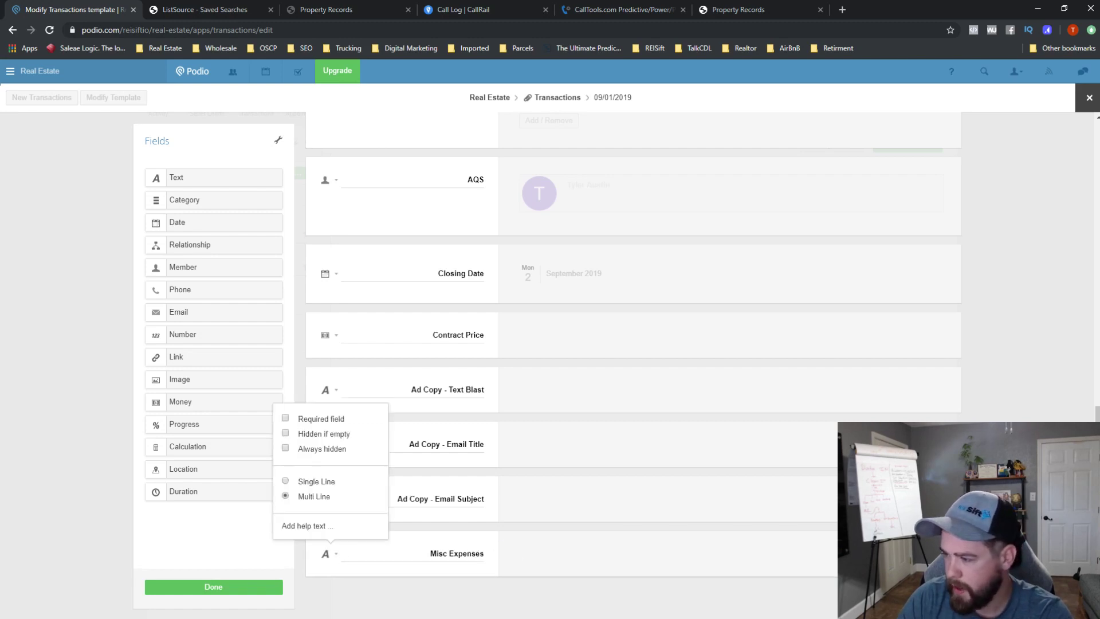
{"action": "left_click", "coordinate": [949, 553]}
- Add a Money field at the bottom labelled 'Misc Expenses', discarding a mistaken Calculation field
{"action": "left_click_drag", "start_coordinate": [197, 460], "coordinate": [405, 584]}
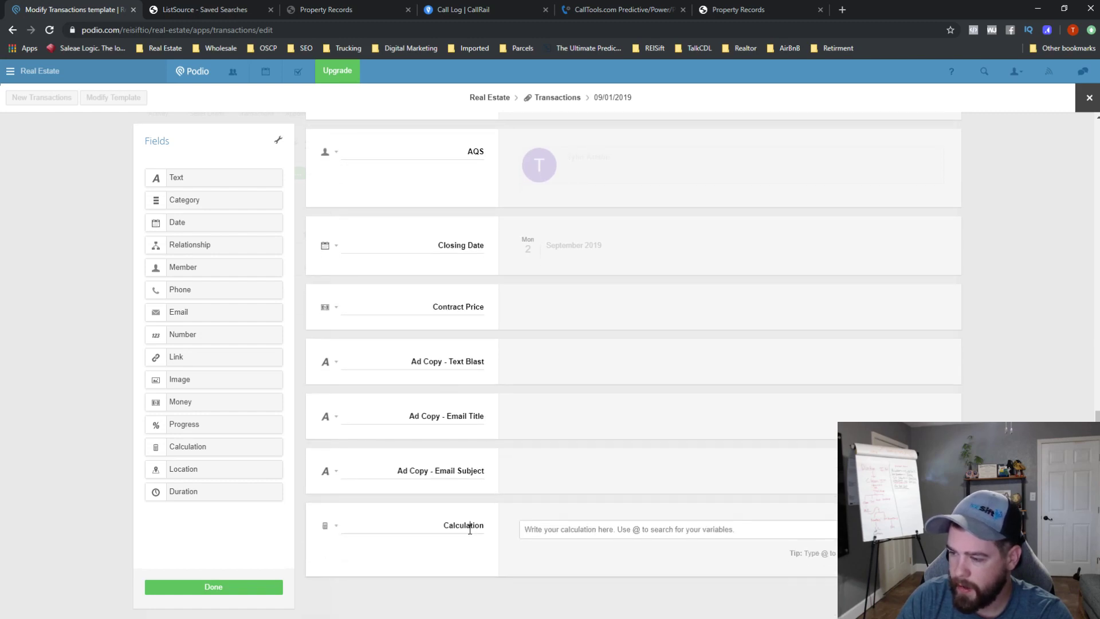
{"action": "double_click", "coordinate": [470, 526]}
{"action": "left_click", "coordinate": [949, 526]}
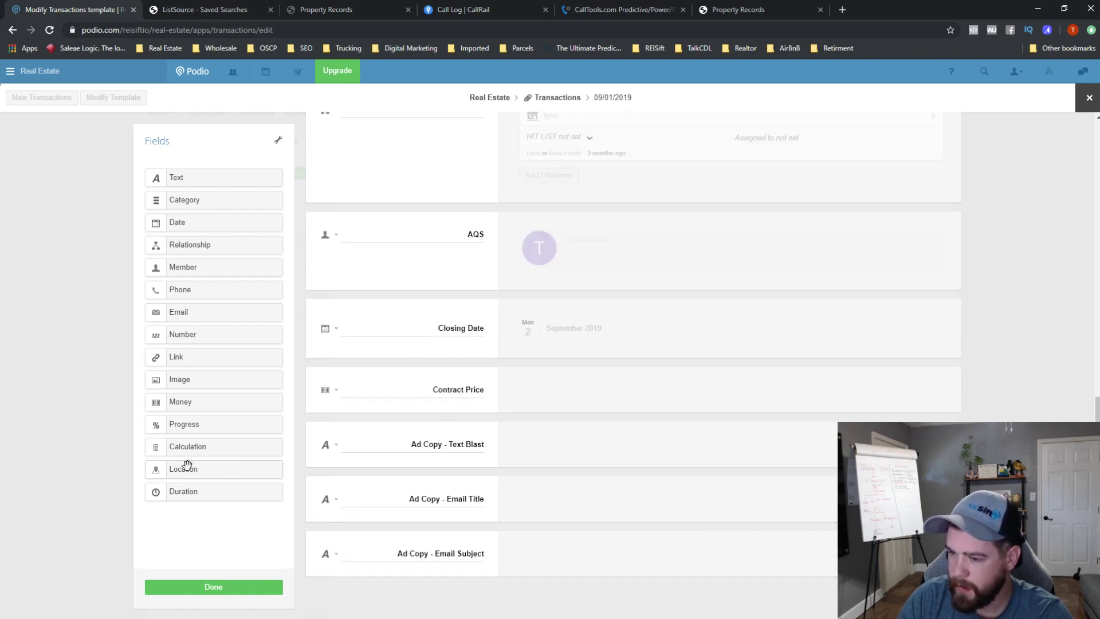
{"action": "left_click_drag", "start_coordinate": [184, 405], "coordinate": [449, 569]}
{"action": "double_click", "coordinate": [477, 556]}
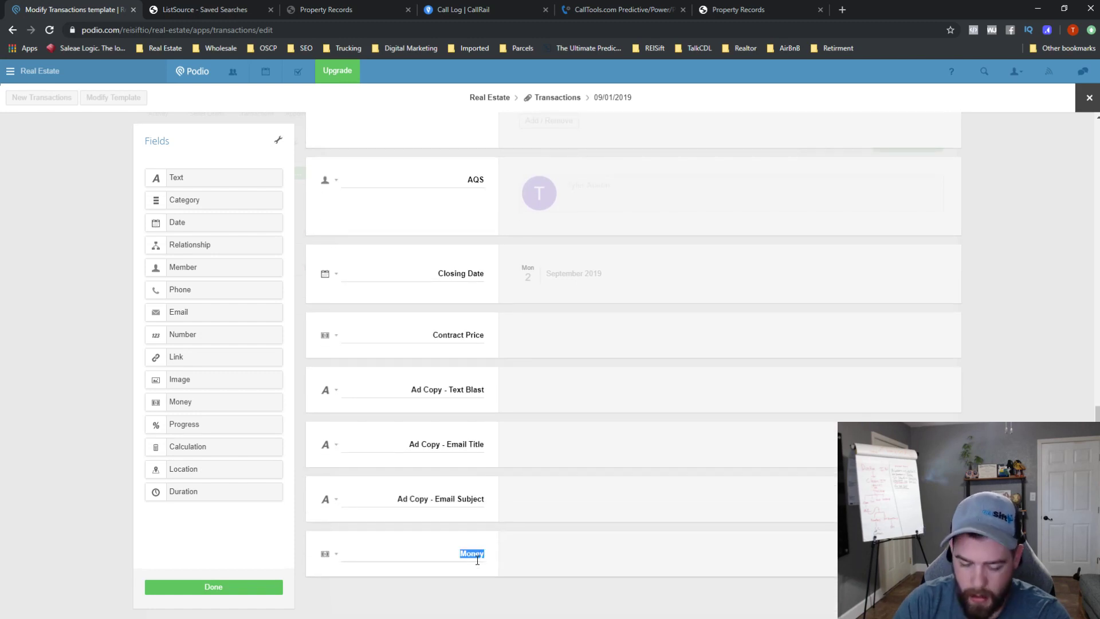
{"action": "key", "text": "BackSpace"}
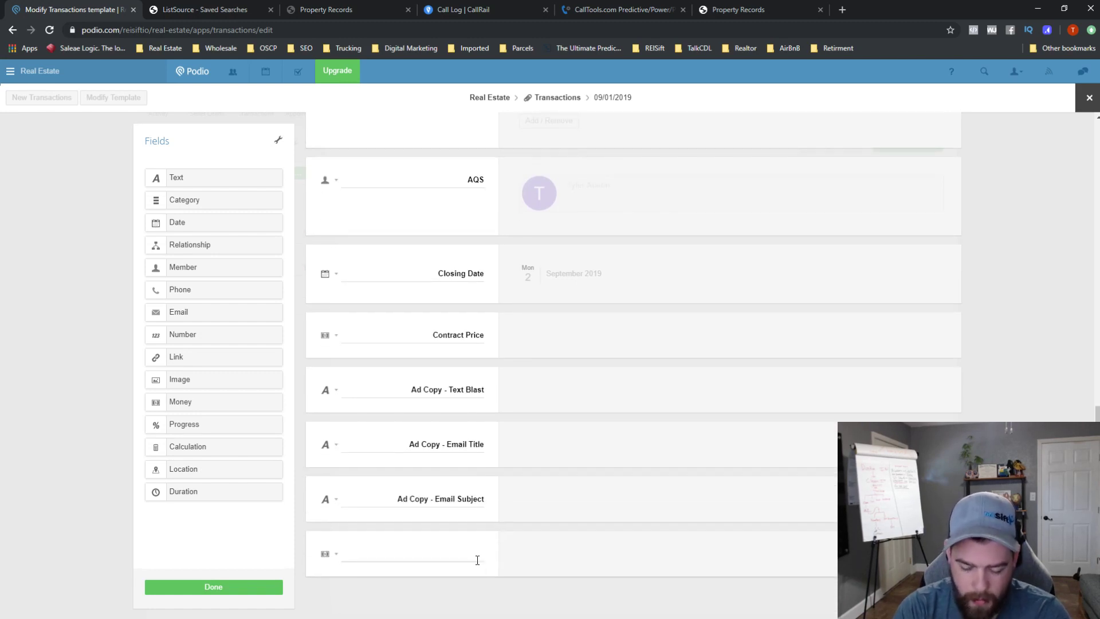
{"action": "type", "text": "Misc Expenses"}
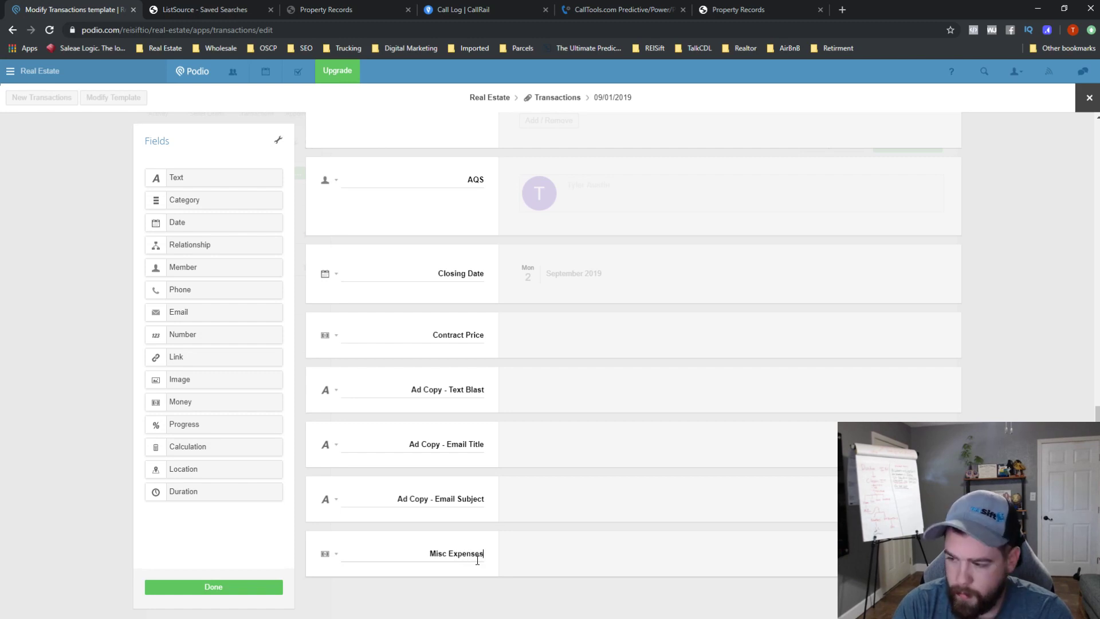
{"action": "left_click", "coordinate": [570, 553]}
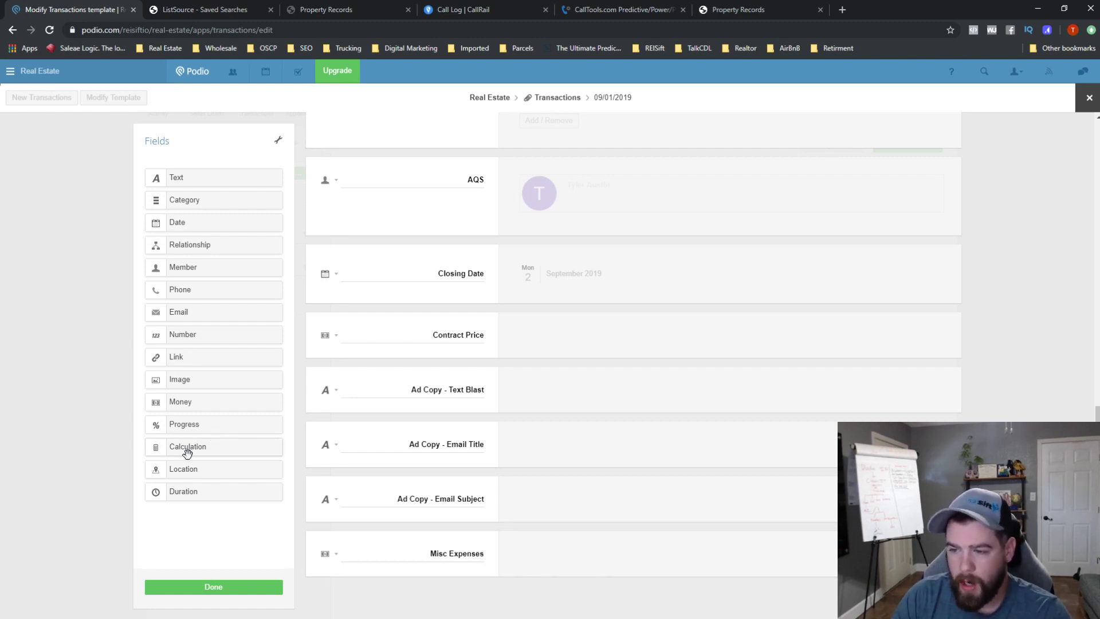
- Add an 'Actual Profit' Money field below Misc Expenses, removing a mistaken Calculation field
{"action": "left_click_drag", "start_coordinate": [189, 453], "coordinate": [438, 592]}
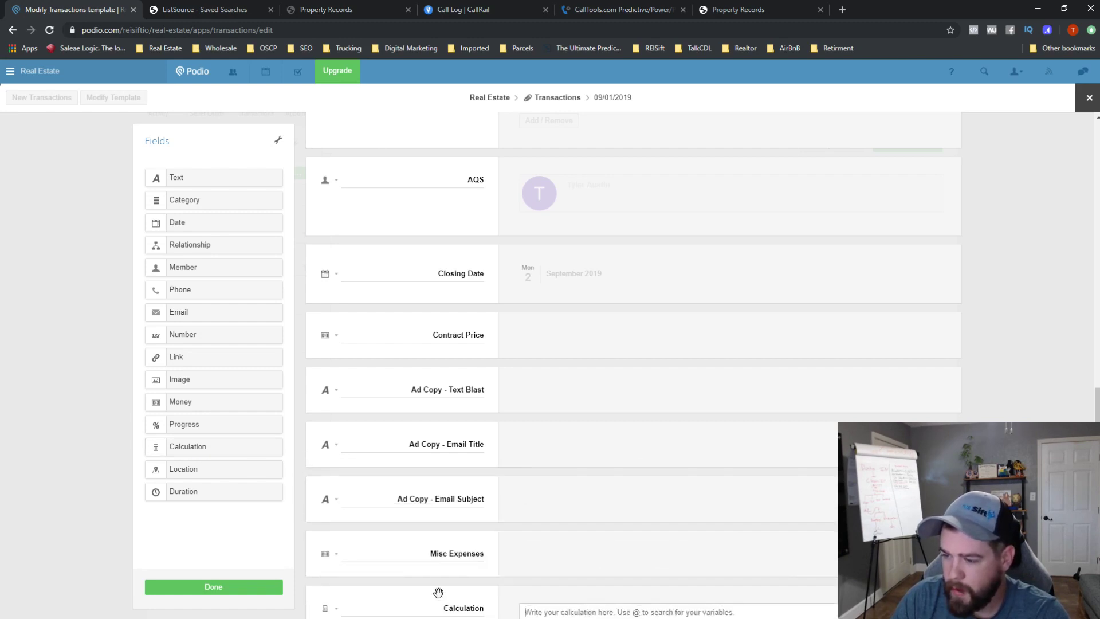
{"action": "left_click", "coordinate": [950, 597]}
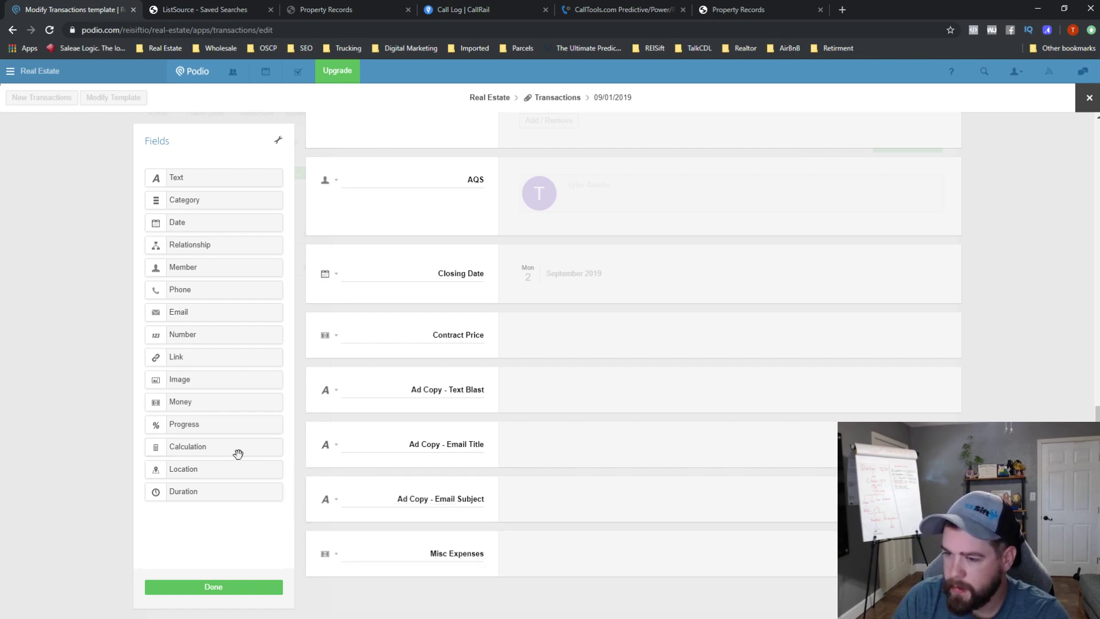
{"action": "left_click_drag", "start_coordinate": [199, 402], "coordinate": [442, 567]}
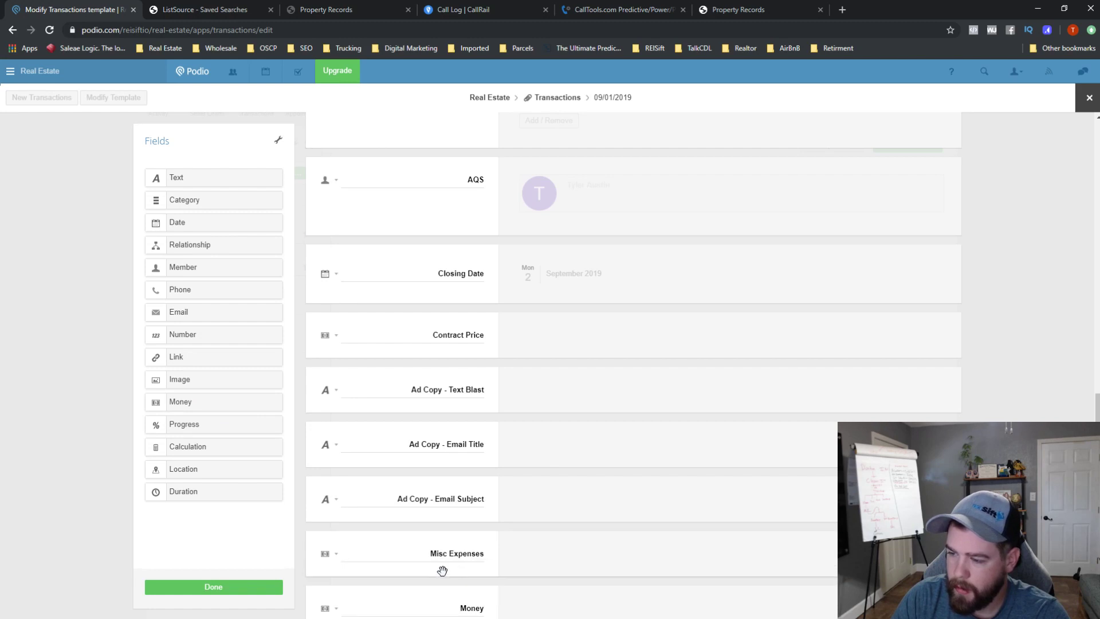
{"action": "double_click", "coordinate": [478, 608]}
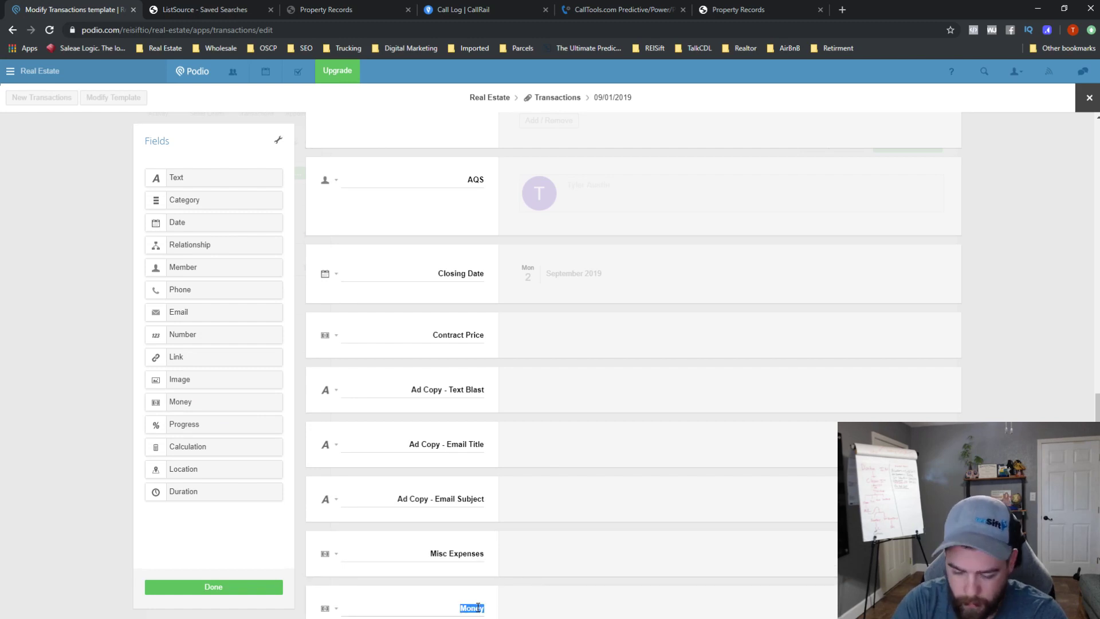
{"action": "type", "text": "Profit"}
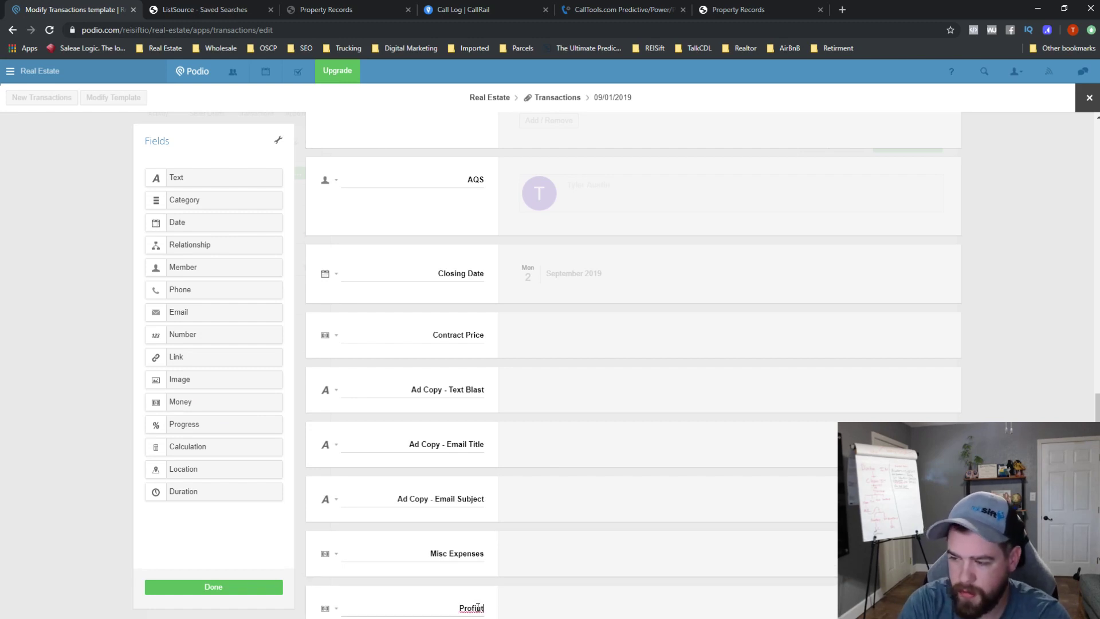
{"action": "key", "text": "BackSpace"}
{"action": "key", "text": "BackSpace"}
{"action": "scroll", "coordinate": [515, 558], "scroll_direction": "down", "scroll_amount": 1}
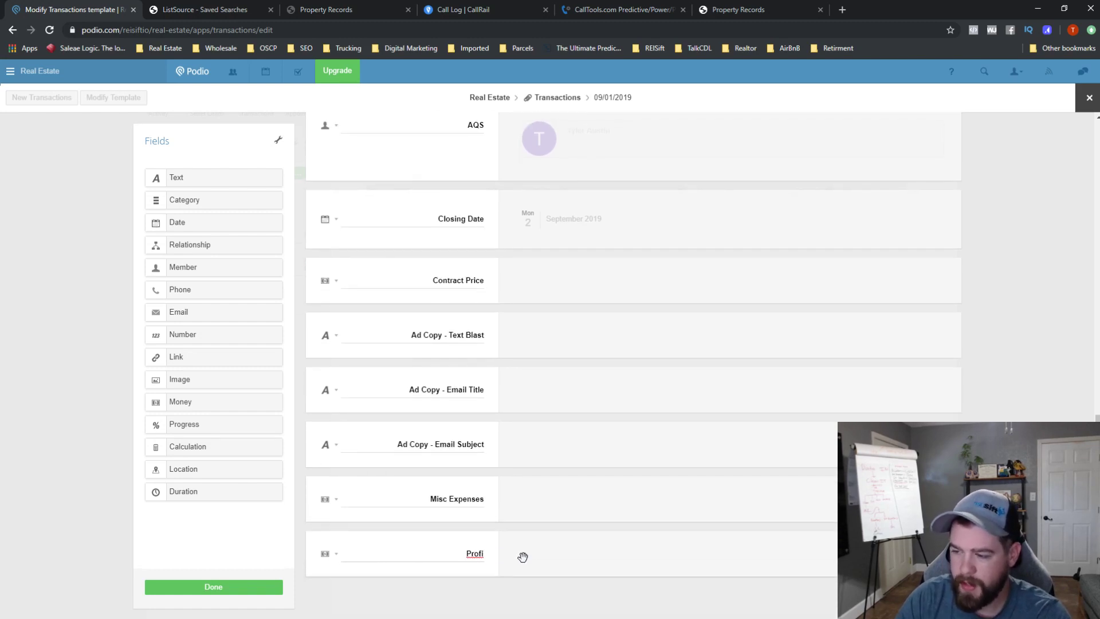
{"action": "type", "text": "tual"}
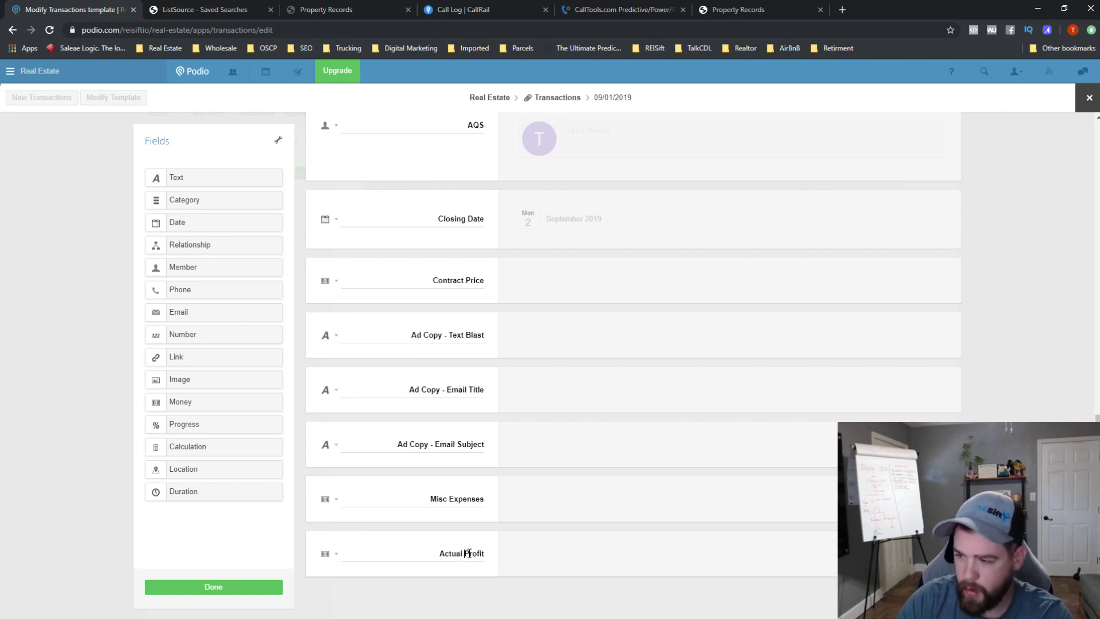
- Add a 'Projected Profits' Money field and move it above Misc Expenses
{"action": "left_click_drag", "start_coordinate": [183, 448], "coordinate": [440, 539]}
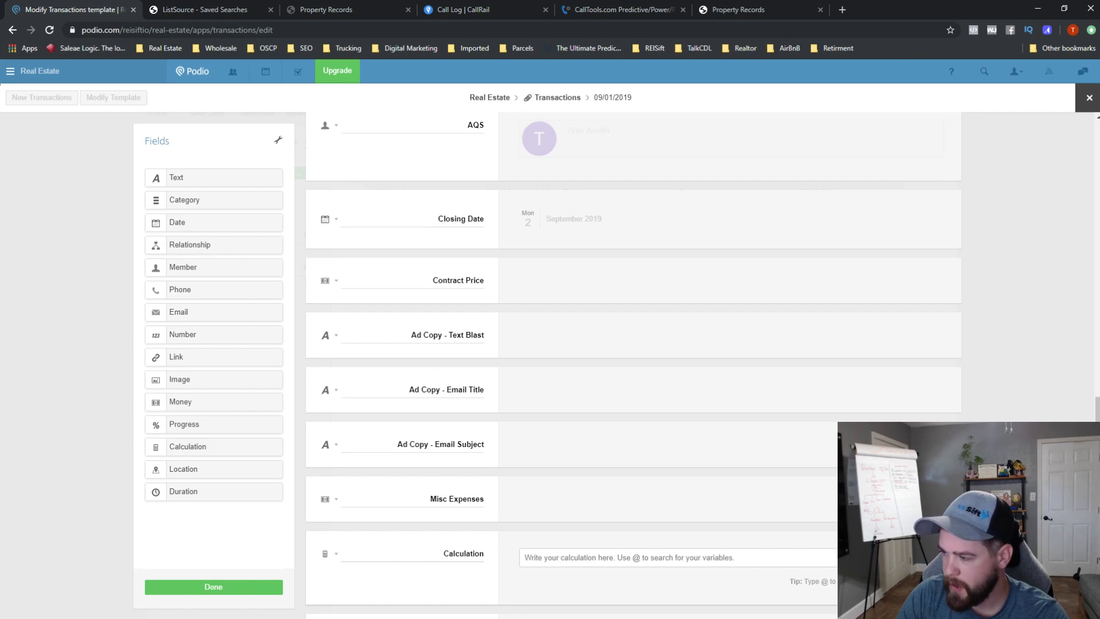
{"action": "key", "text": "Return"}
{"action": "left_click_drag", "start_coordinate": [187, 403], "coordinate": [486, 547]}
{"action": "double_click", "coordinate": [480, 552]}
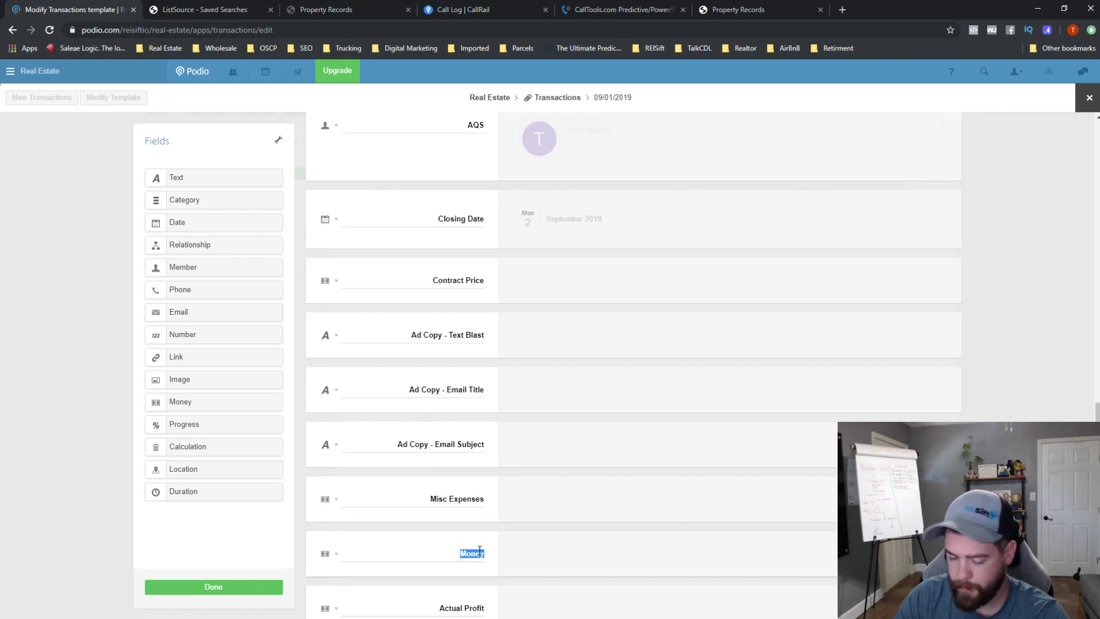
{"action": "type", "text": "Projected Profits"}
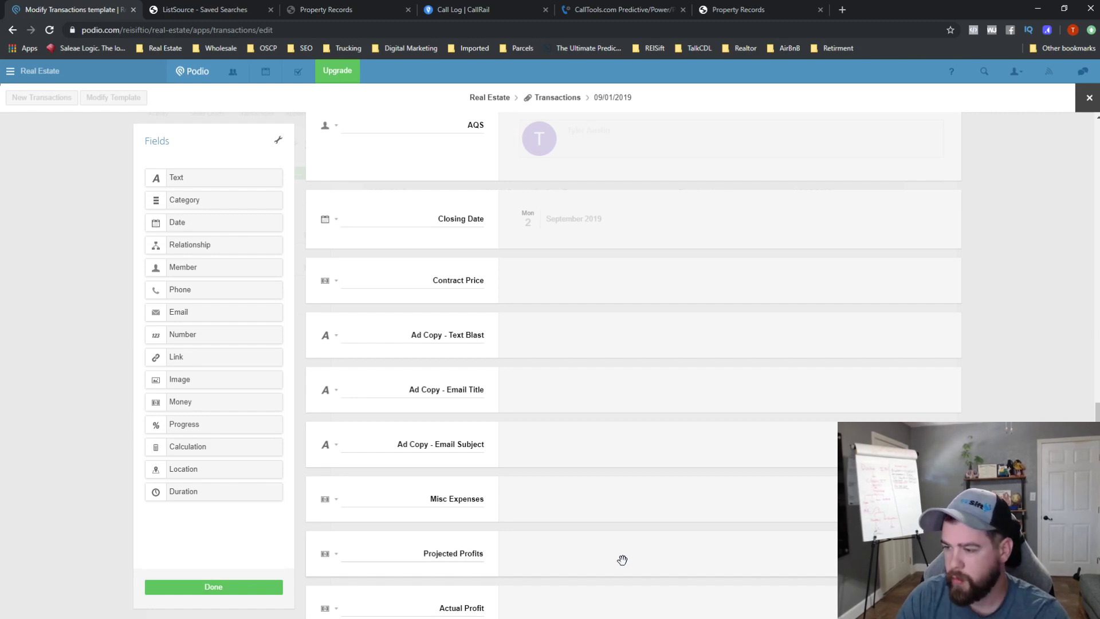
{"action": "left_click_drag", "start_coordinate": [307, 550], "coordinate": [344, 510]}
{"action": "scroll", "coordinate": [407, 538], "scroll_direction": "down", "scroll_amount": 1}
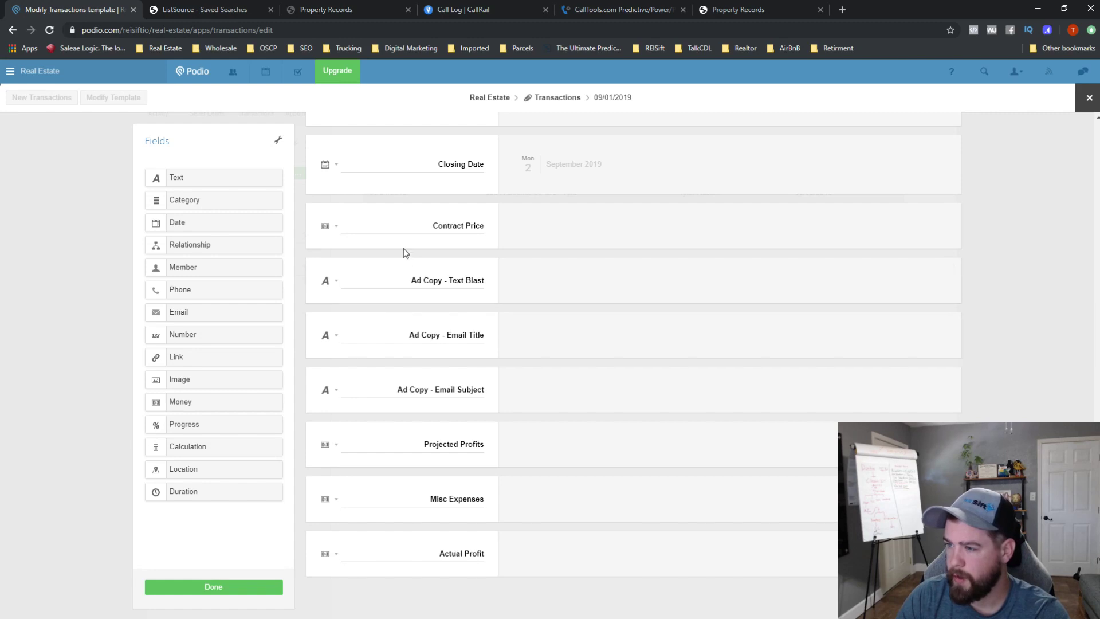
- Drag Contract Price down below Ad Copy - Email Subject, directly above Projected Profits
{"action": "left_click_drag", "start_coordinate": [315, 218], "coordinate": [489, 497]}
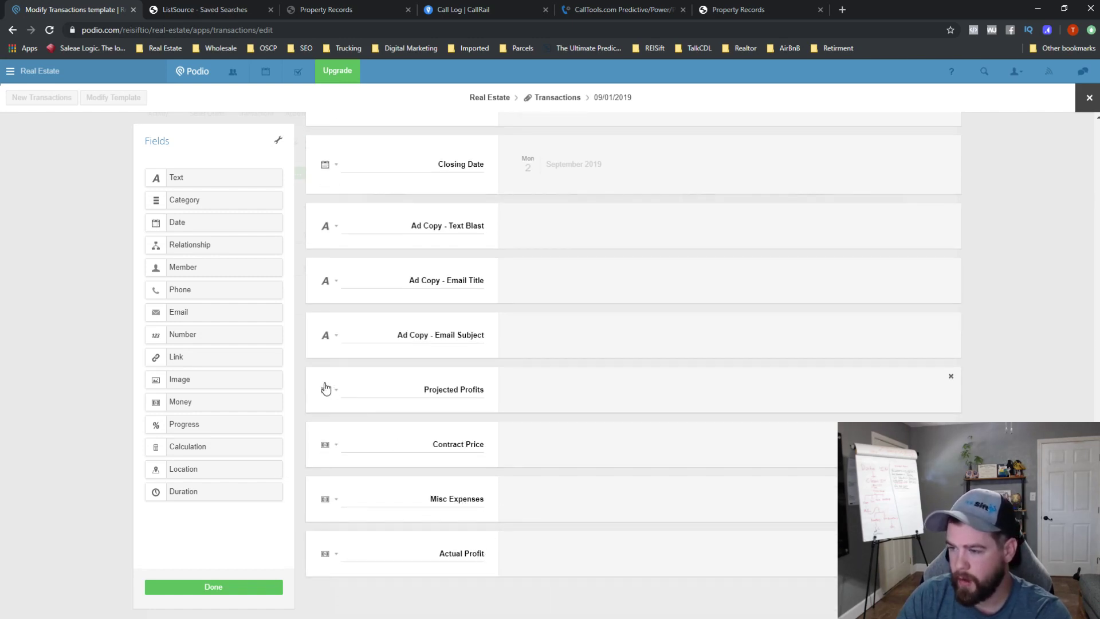
{"action": "left_click_drag", "start_coordinate": [325, 389], "coordinate": [369, 477]}
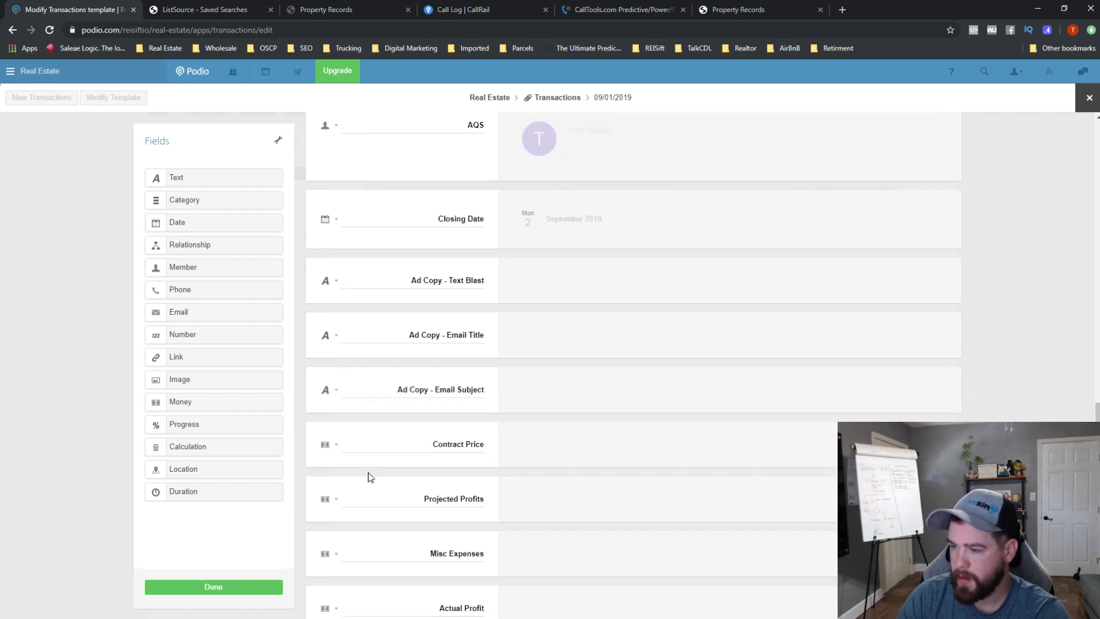
{"action": "scroll", "coordinate": [491, 517], "scroll_direction": "down", "scroll_amount": 1}
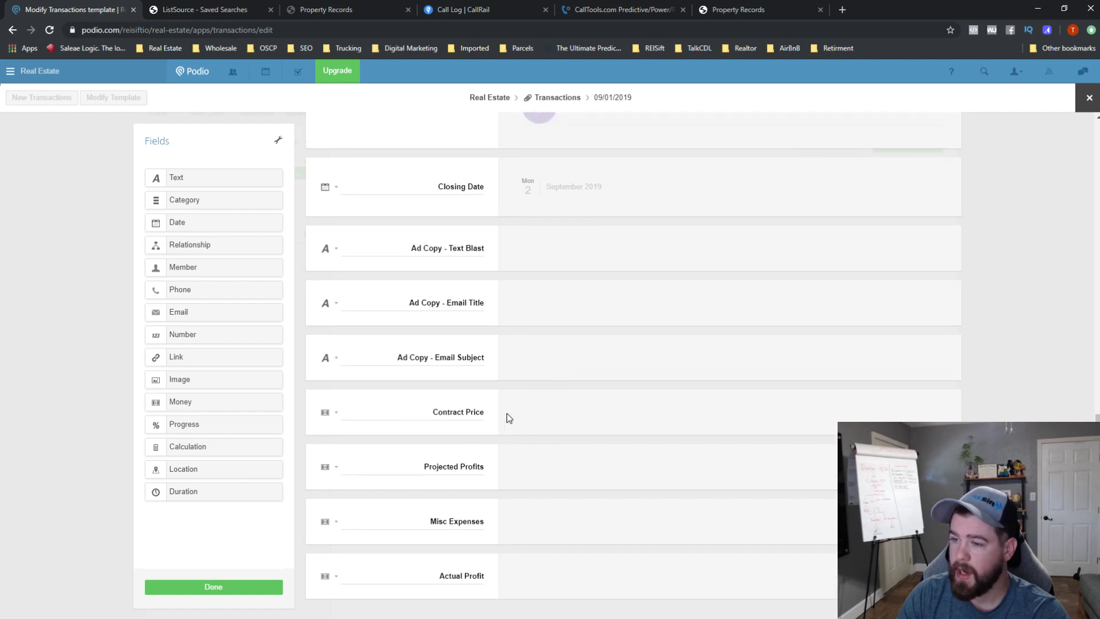
{"action": "scroll", "coordinate": [509, 418], "scroll_direction": "up", "scroll_amount": 1}
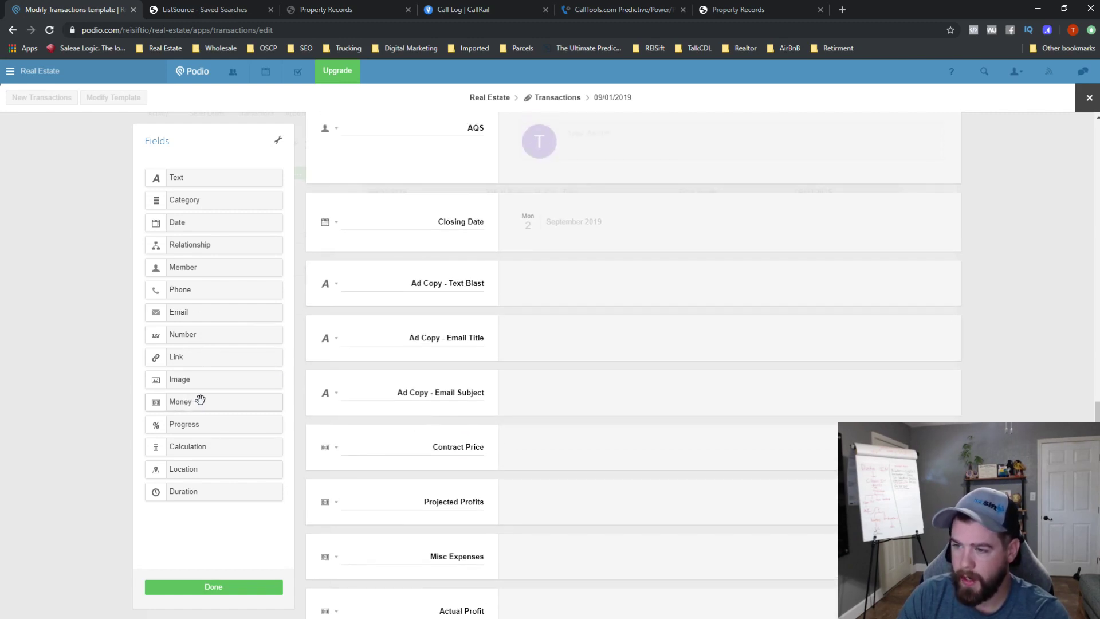
- Add a Money field under Closing Date labelled 'Contract Price'
{"action": "left_click_drag", "start_coordinate": [195, 403], "coordinate": [423, 284]}
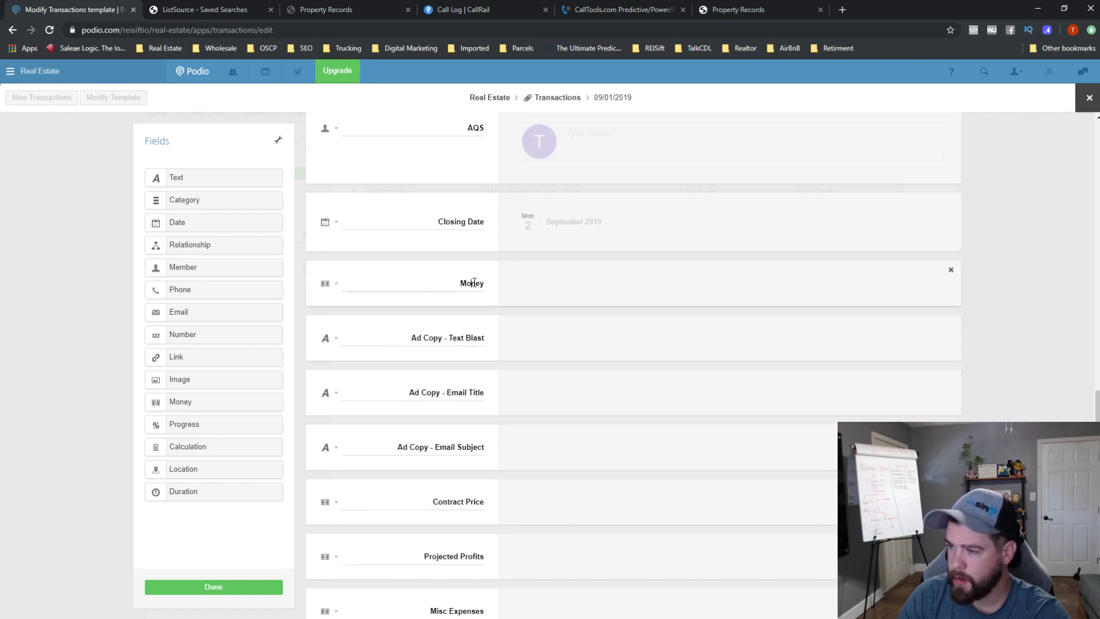
{"action": "double_click", "coordinate": [473, 283]}
{"action": "type", "text": "Market Sale"}
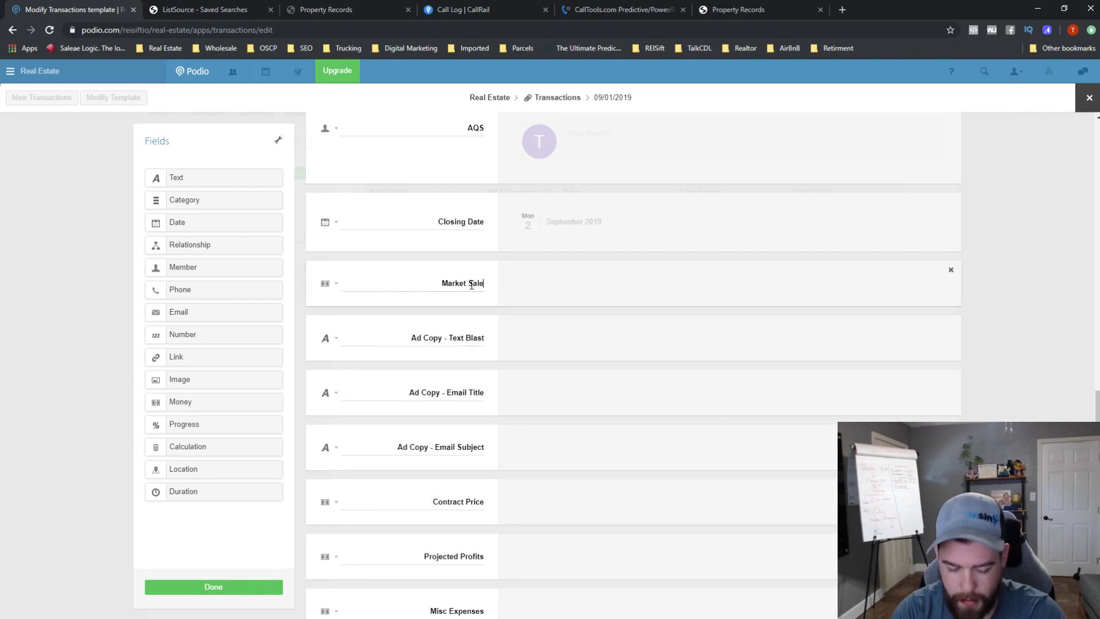
{"action": "type", "text": "s"}
{"action": "key", "text": "BackSpace"}
{"action": "key", "text": "BackSpace"}
{"action": "key", "text": "BackSpace"}
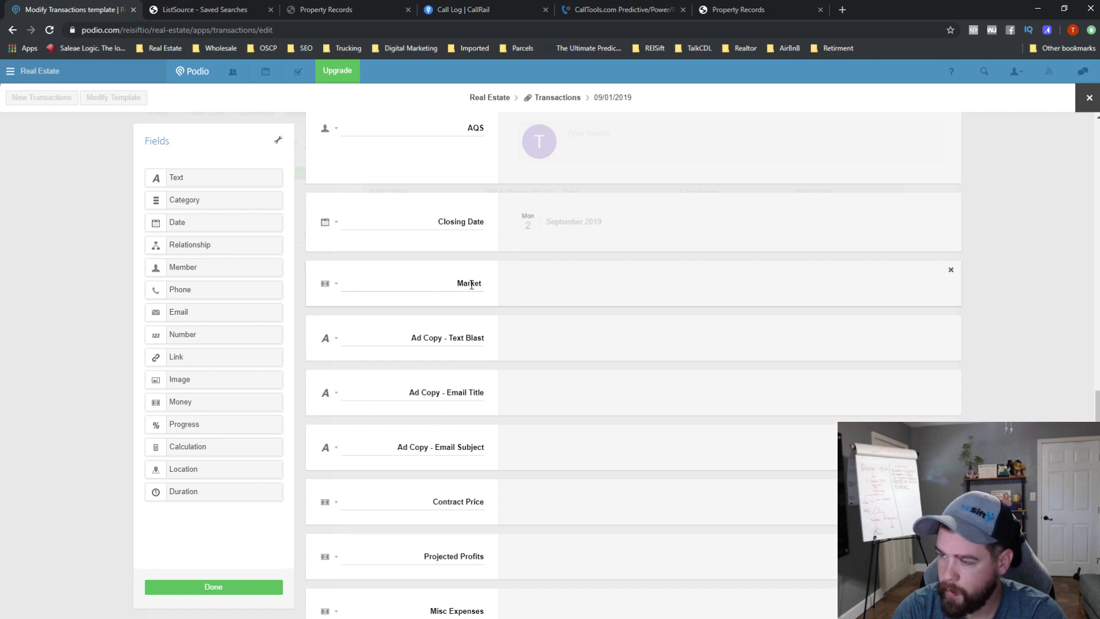
{"action": "type", "text": "Contract price"}
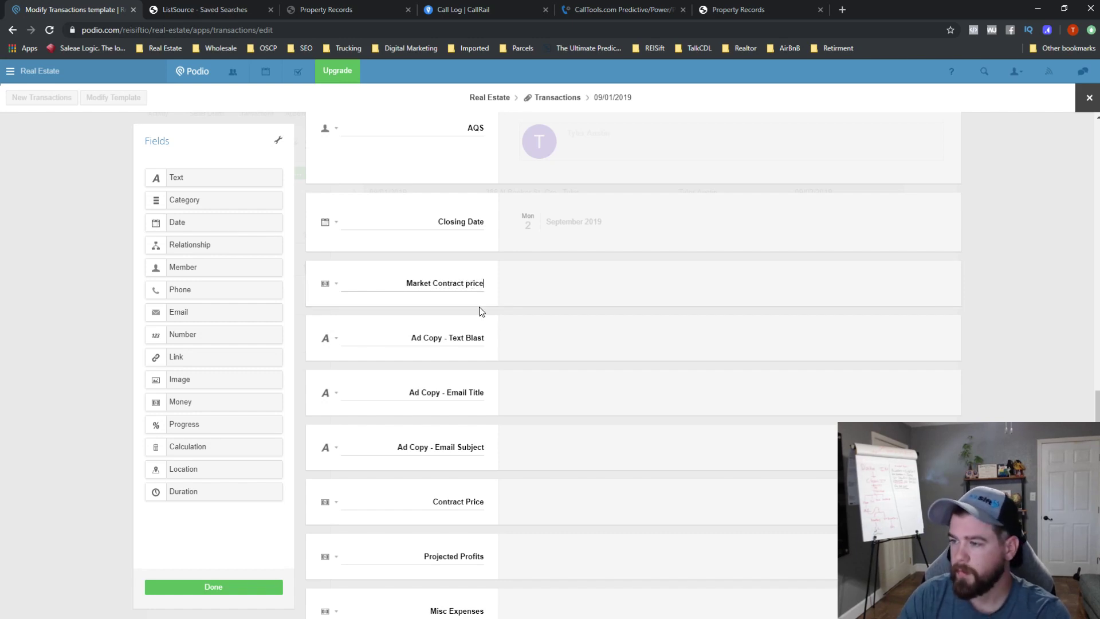
{"action": "key", "text": "BackSpace"}
{"action": "type", "text": "P"}
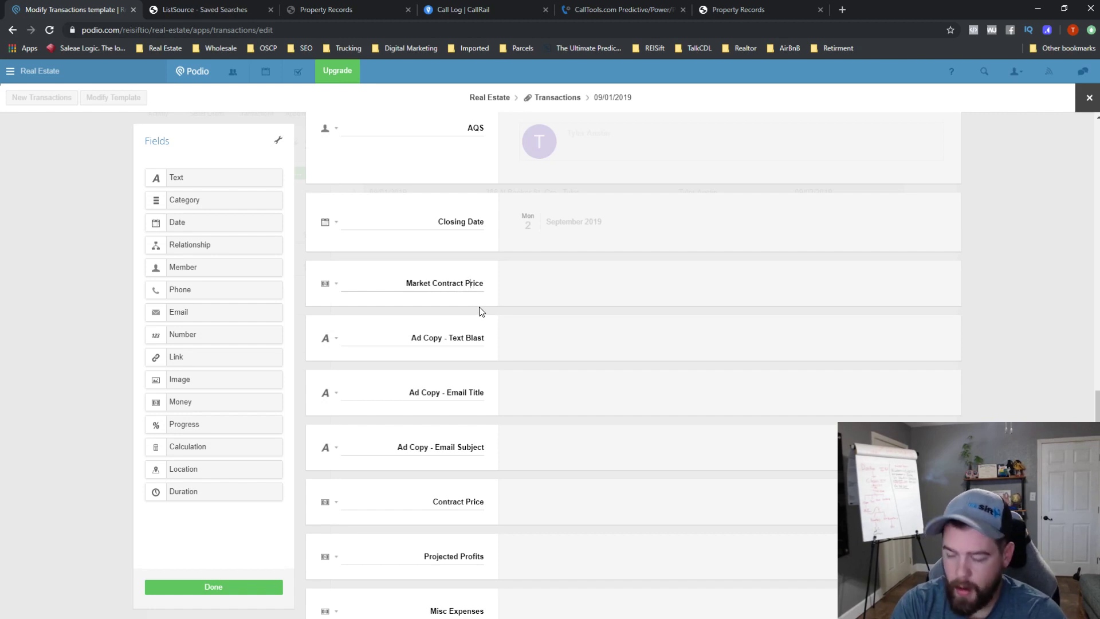
{"action": "scroll", "coordinate": [487, 338], "scroll_direction": "down", "scroll_amount": 4}
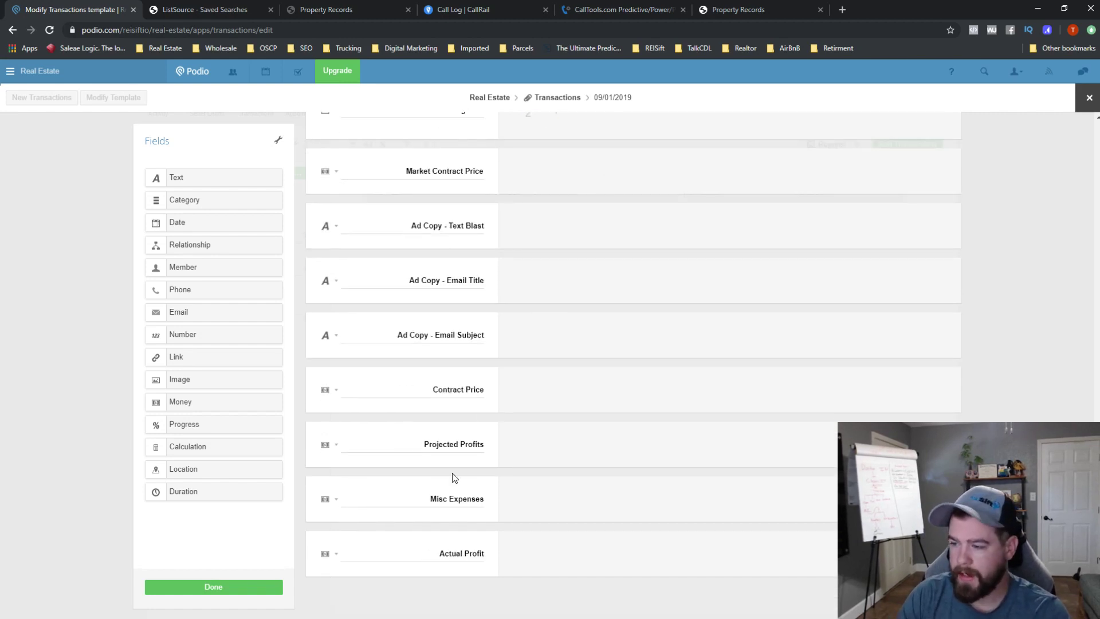
{"action": "scroll", "coordinate": [438, 475], "scroll_direction": "up", "scroll_amount": 12}
{"action": "scroll", "coordinate": [443, 457], "scroll_direction": "up", "scroll_amount": 5}
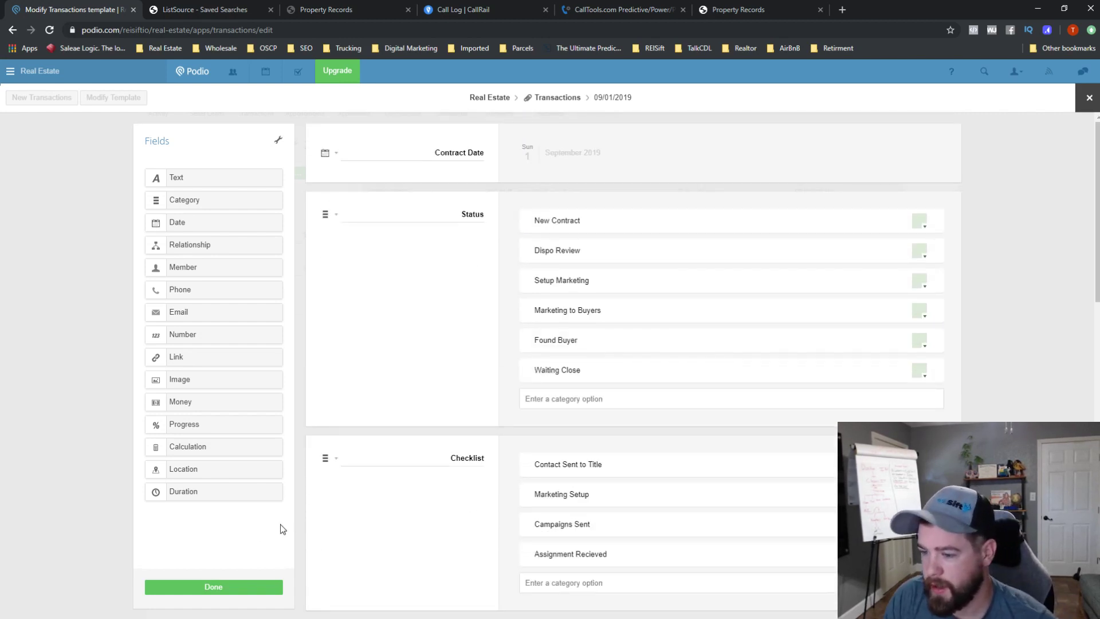
- Save the template with Done, close the transaction item, and open the Seller Leads app
{"action": "left_click", "coordinate": [214, 588]}
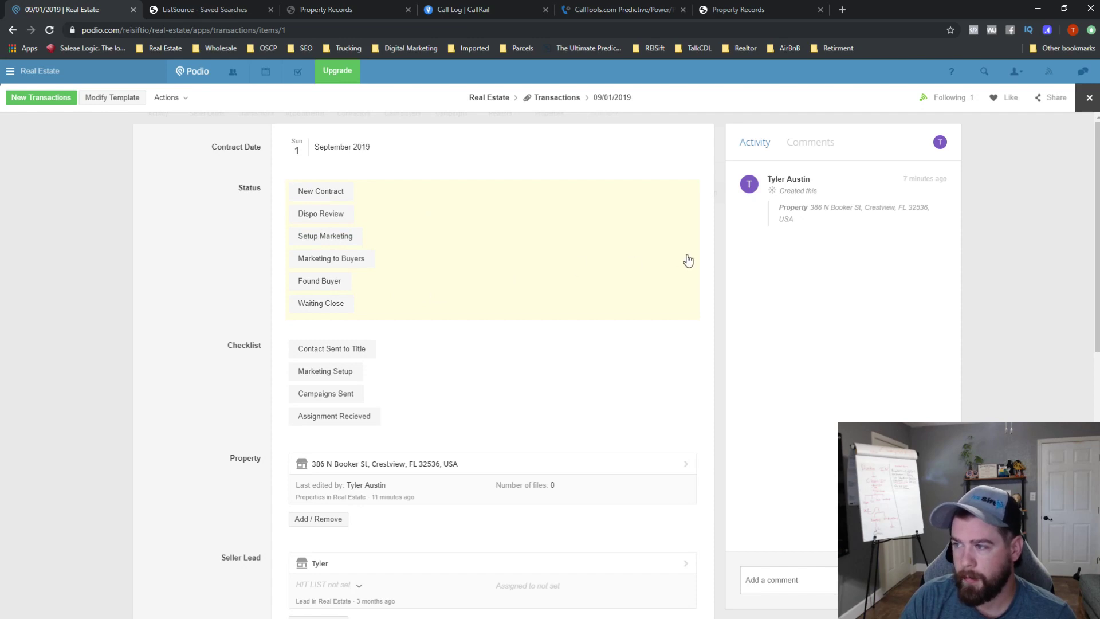
{"action": "left_click", "coordinate": [1089, 97]}
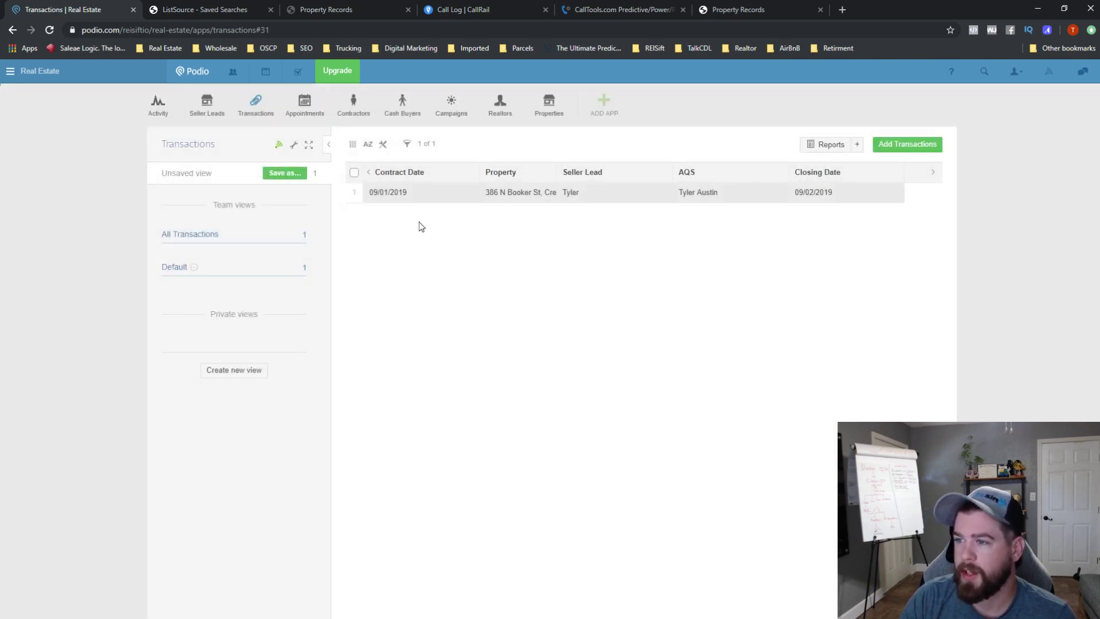
{"action": "left_click", "coordinate": [210, 110]}
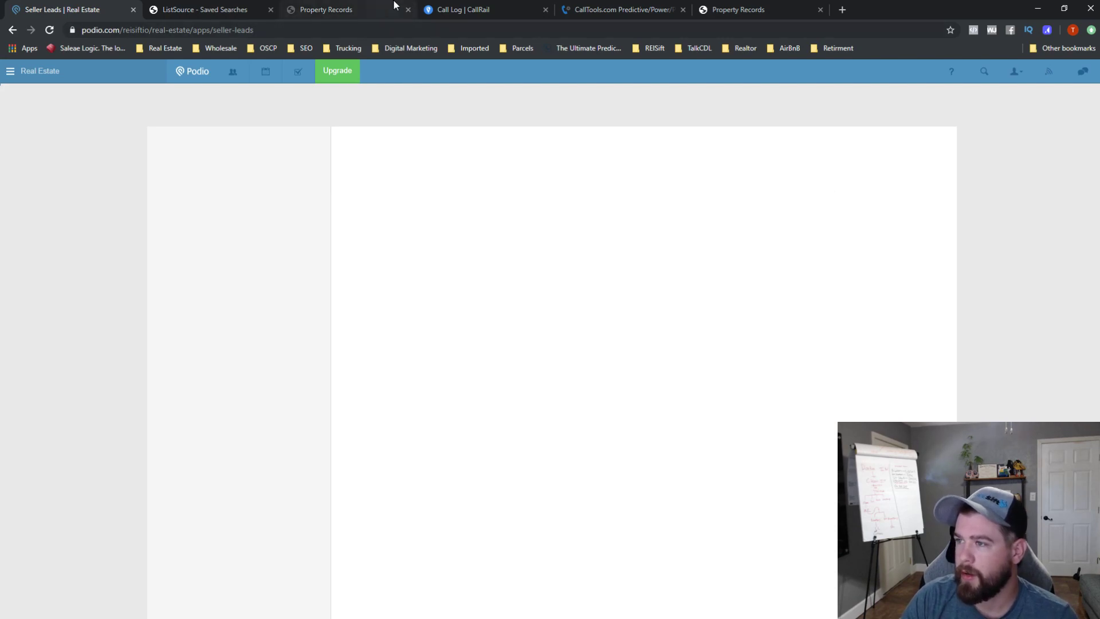
{"action": "left_click", "coordinate": [372, 10]}
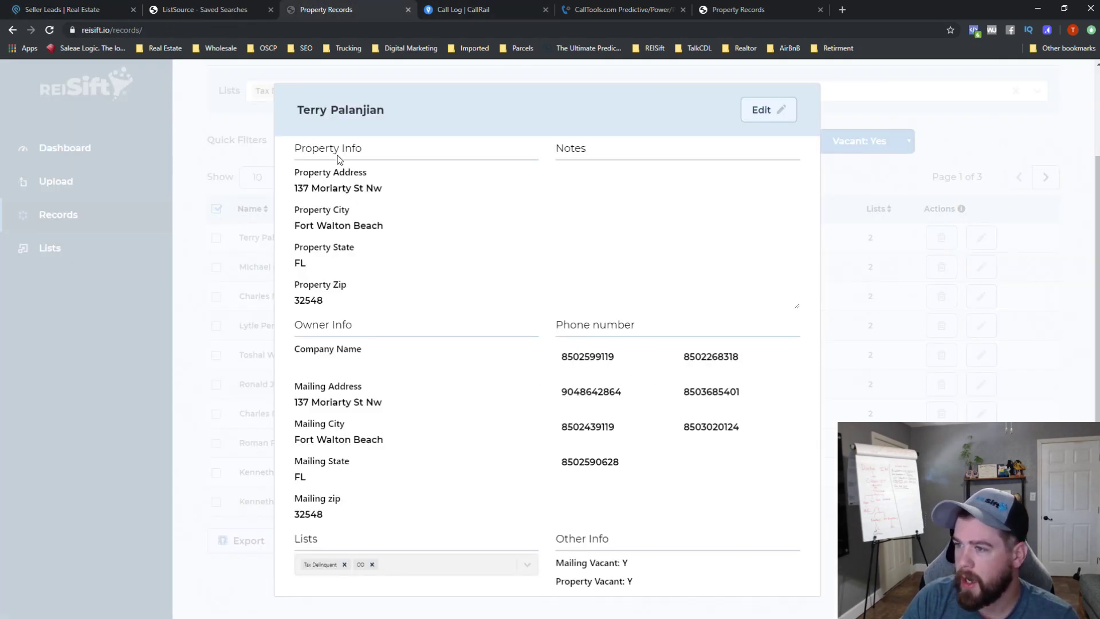
- Select the owner's first name in the REISift record, then start a new Podio seller lead
{"action": "double_click", "coordinate": [324, 106]}
{"action": "left_click_drag", "start_coordinate": [383, 110], "coordinate": [334, 111]}
{"action": "double_click", "coordinate": [304, 111]}
{"action": "key", "text": "ctrl+c"}
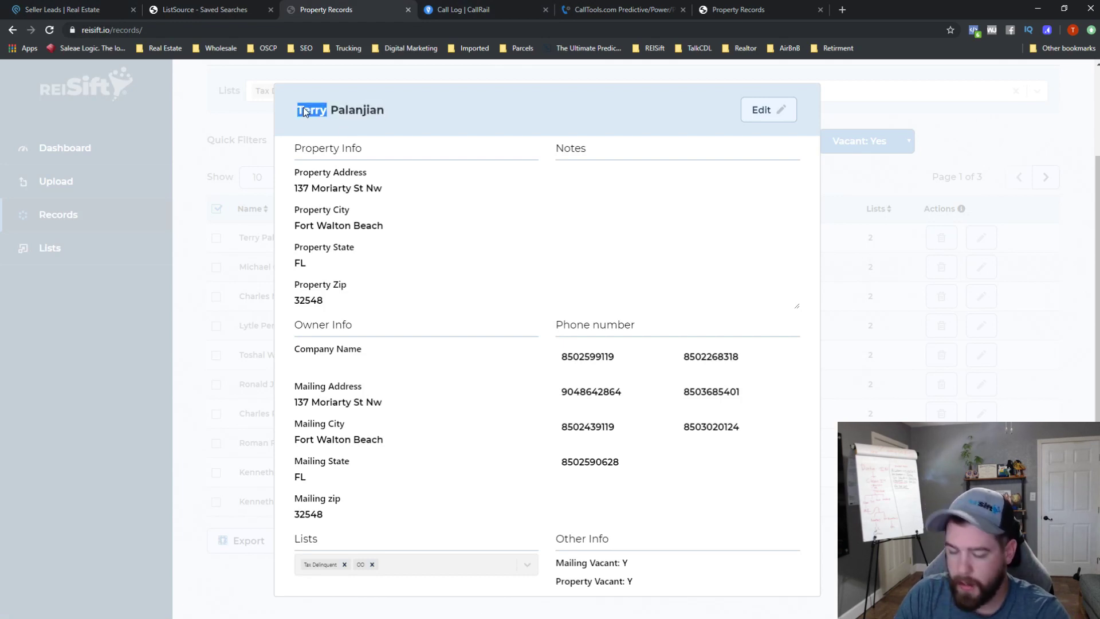
{"action": "left_click", "coordinate": [64, 9]}
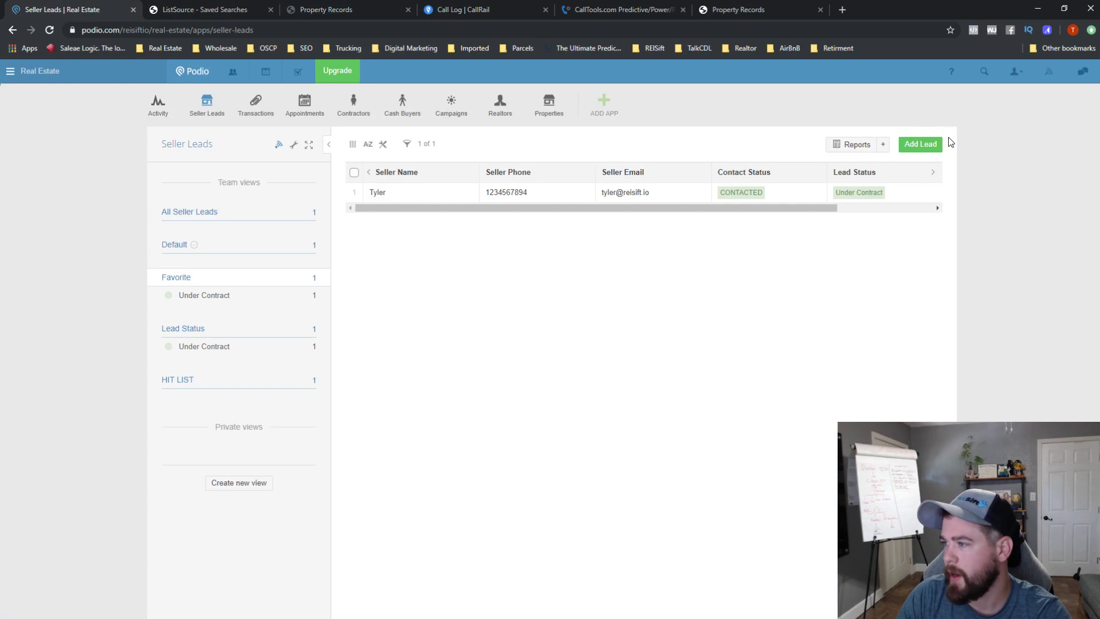
{"action": "left_click", "coordinate": [931, 144]}
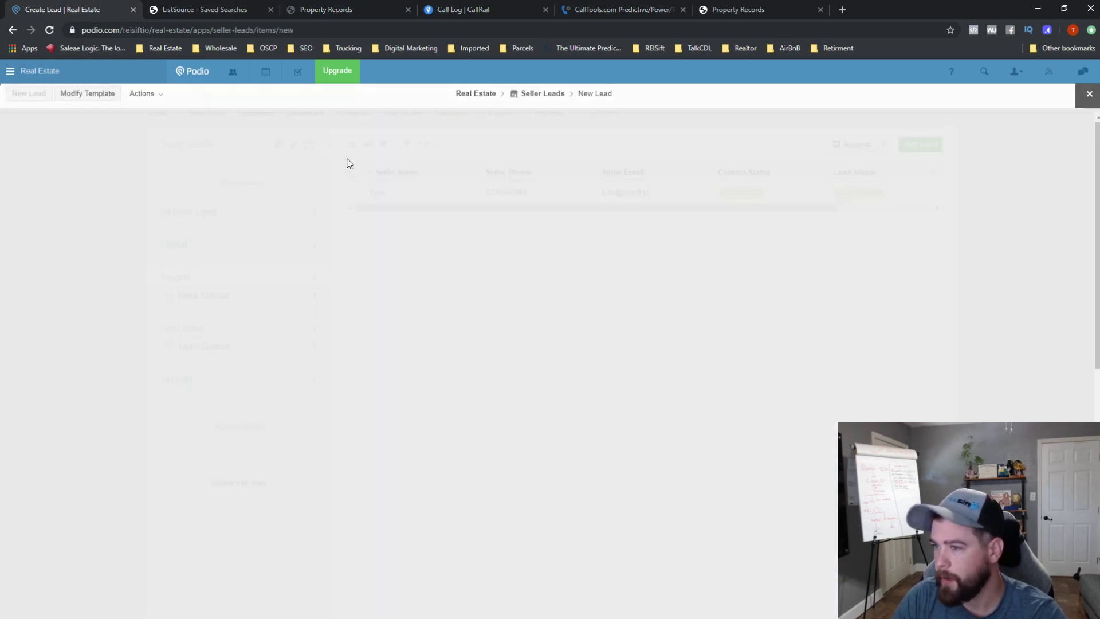
- Enter the owner's name as seller and add the phone number, mark motivation Hot, and link the June 2019 campaign
{"action": "key", "text": "ctrl+v"}
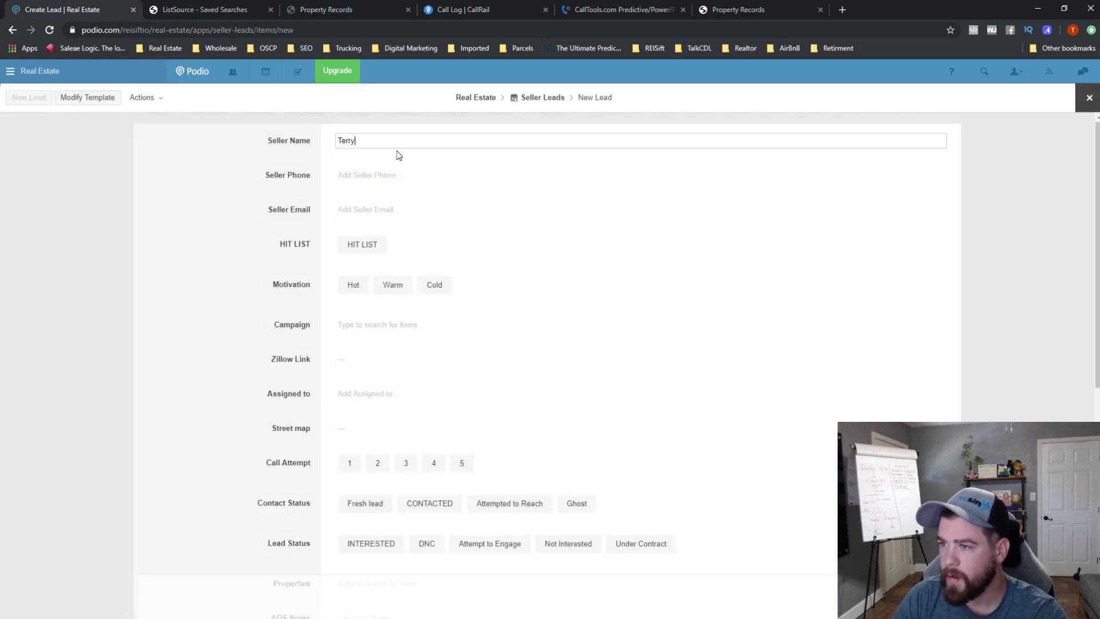
{"action": "left_click", "coordinate": [384, 178]}
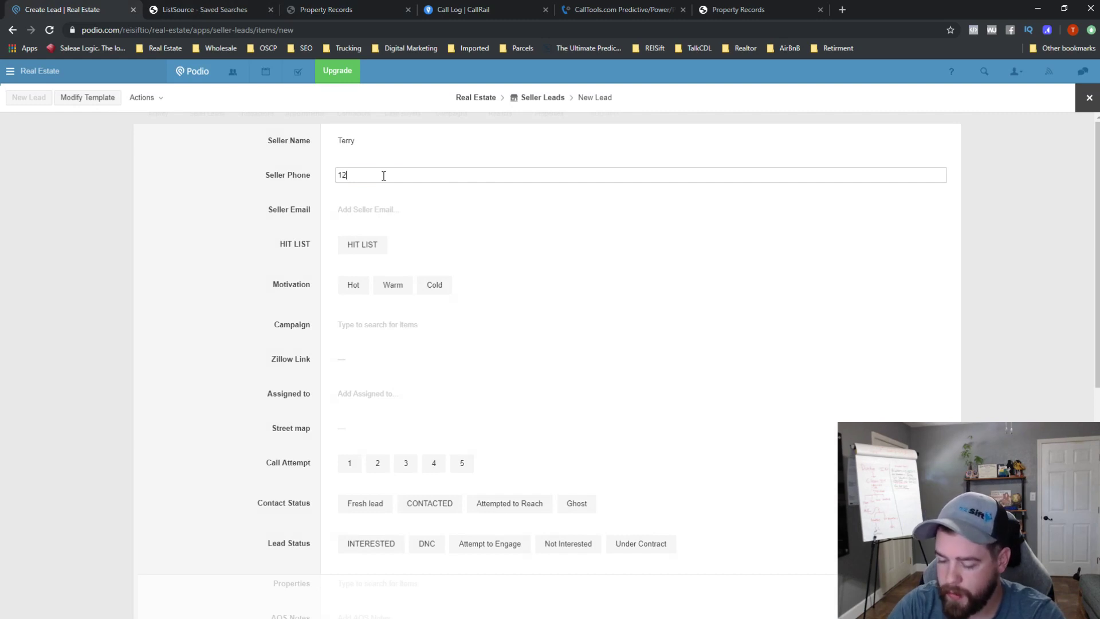
{"action": "key", "text": "Tab"}
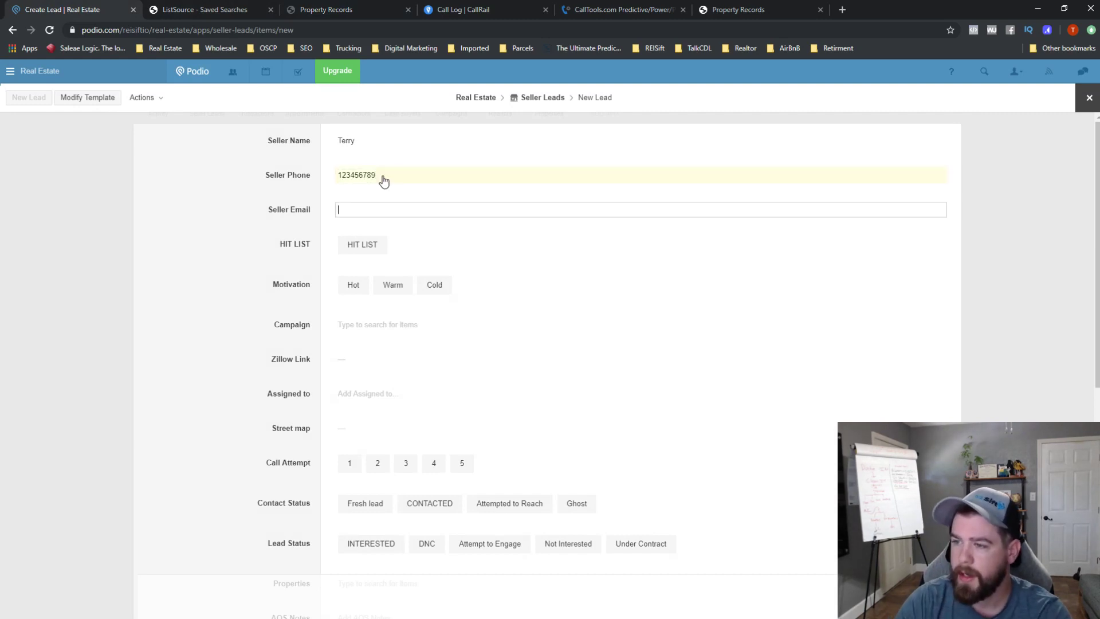
{"action": "left_click", "coordinate": [354, 286]}
{"action": "left_click", "coordinate": [373, 327]}
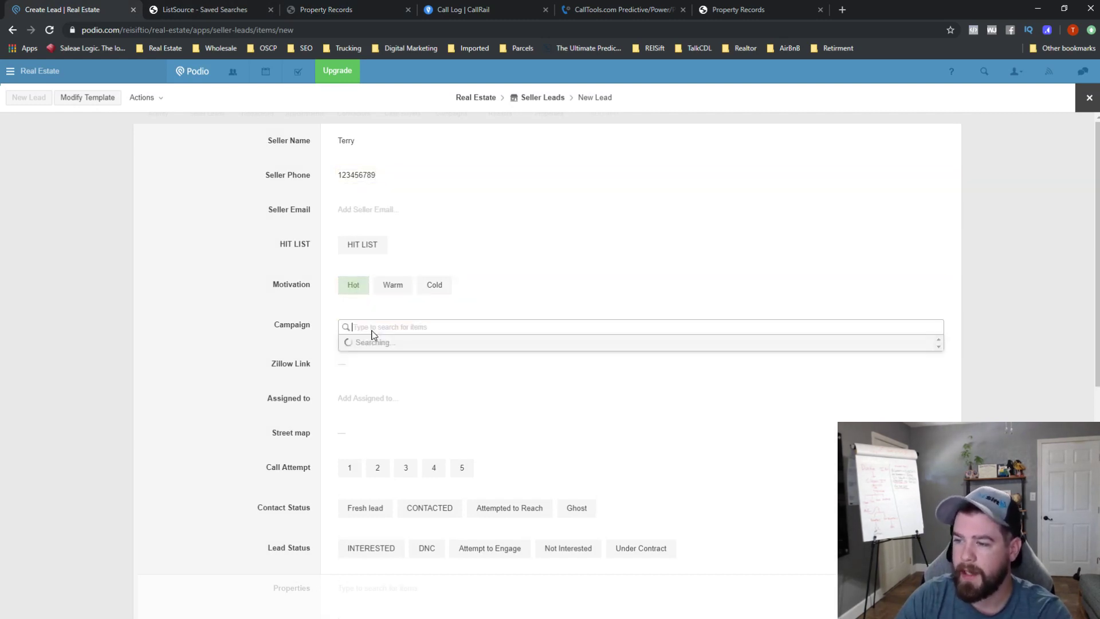
{"action": "left_click", "coordinate": [400, 367]}
{"action": "left_click", "coordinate": [276, 343]}
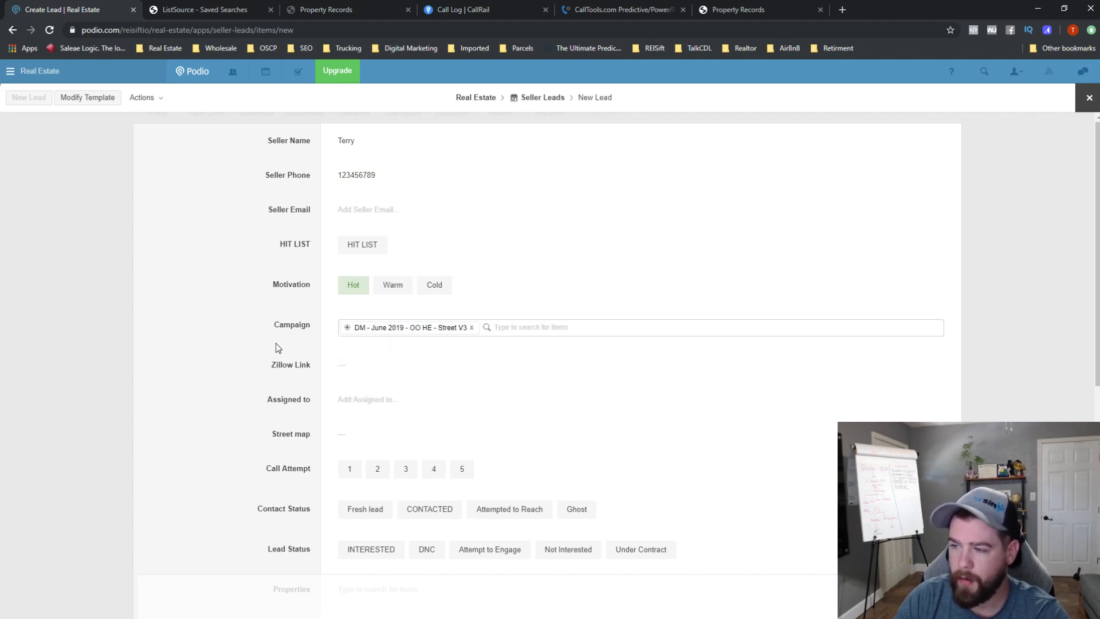
- Assign the lead to a team member
{"action": "scroll", "coordinate": [361, 408], "scroll_direction": "down", "scroll_amount": 1}
{"action": "scroll", "coordinate": [360, 408], "scroll_direction": "down", "scroll_amount": 1}
{"action": "left_click", "coordinate": [375, 350]}
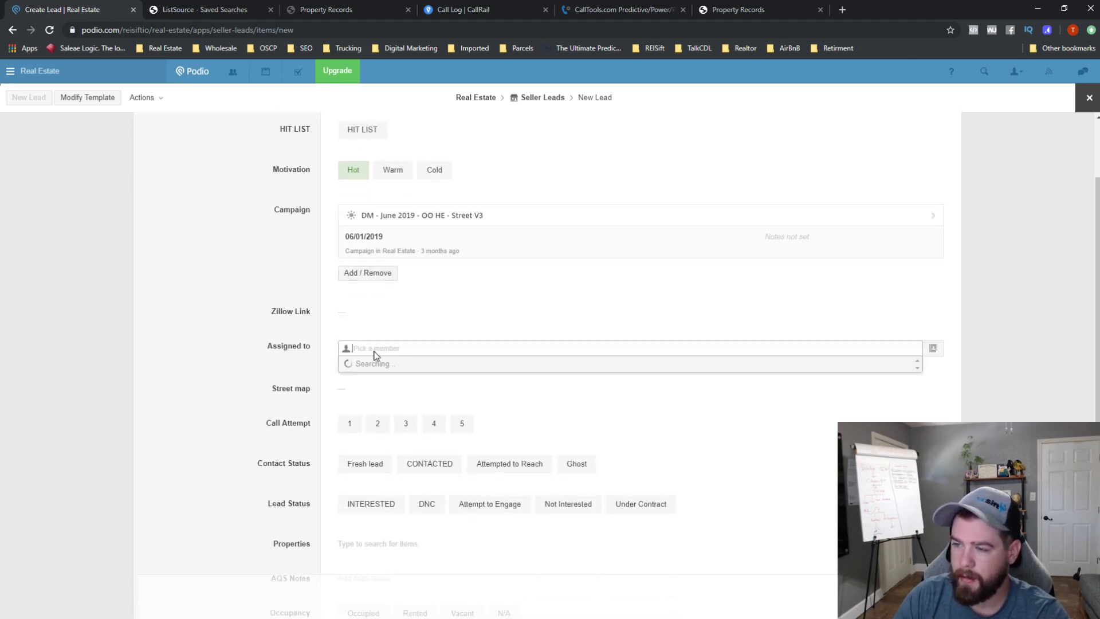
{"action": "left_click", "coordinate": [403, 382]}
{"action": "left_click", "coordinate": [256, 370]}
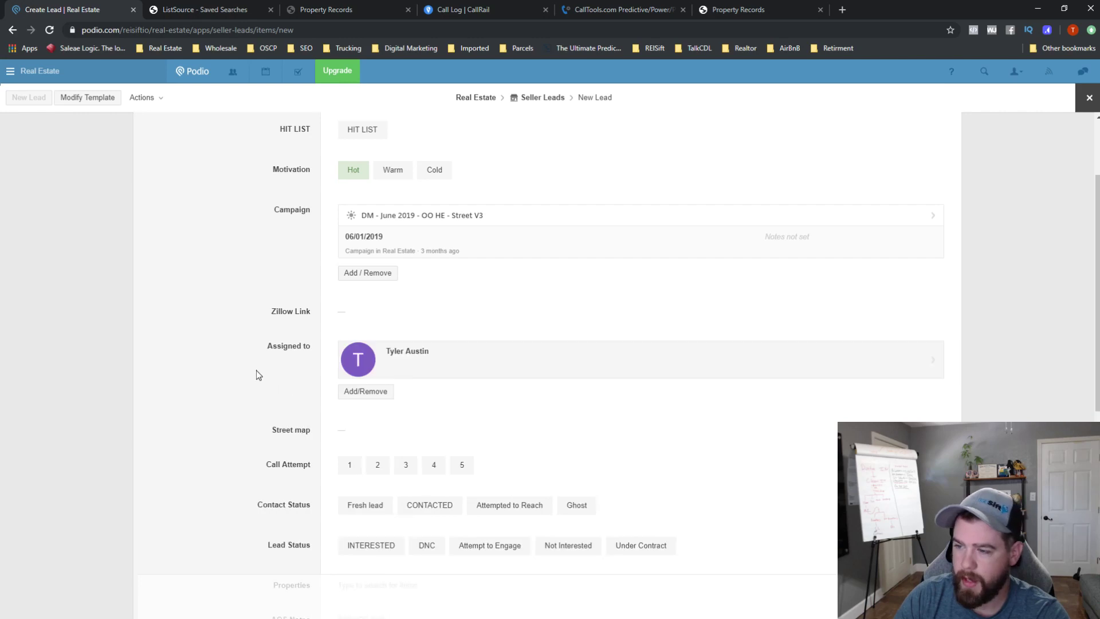
- Set contact status CONTACTED and lead status Under Contract, then create a new property for the lead
{"action": "scroll", "coordinate": [294, 398], "scroll_direction": "down", "scroll_amount": 2}
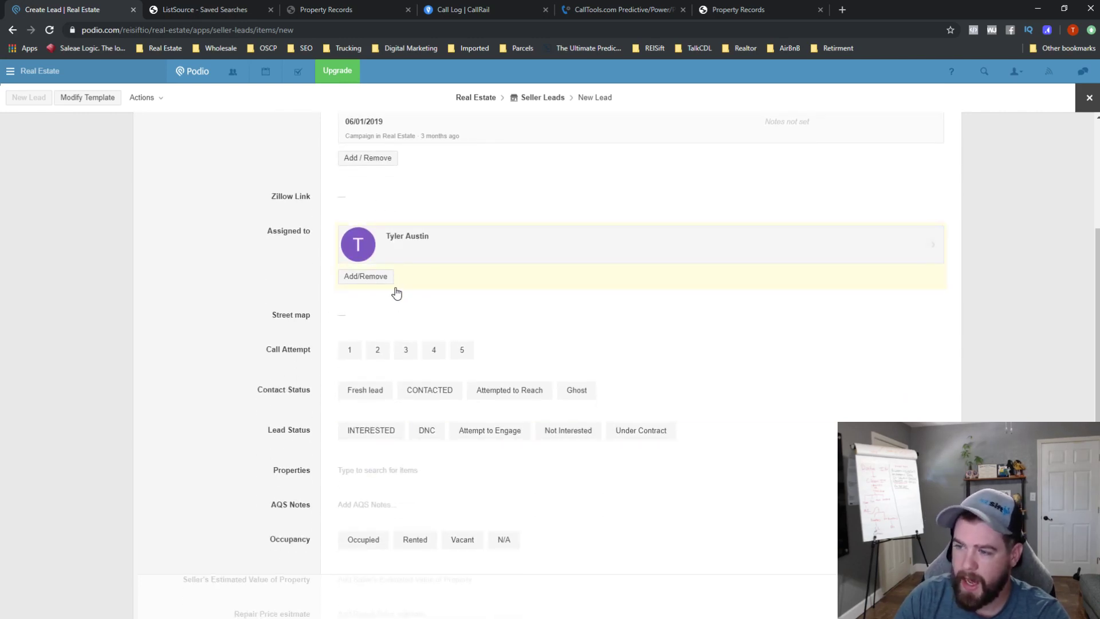
{"action": "scroll", "coordinate": [401, 303], "scroll_direction": "down", "scroll_amount": 1}
{"action": "left_click", "coordinate": [433, 339]}
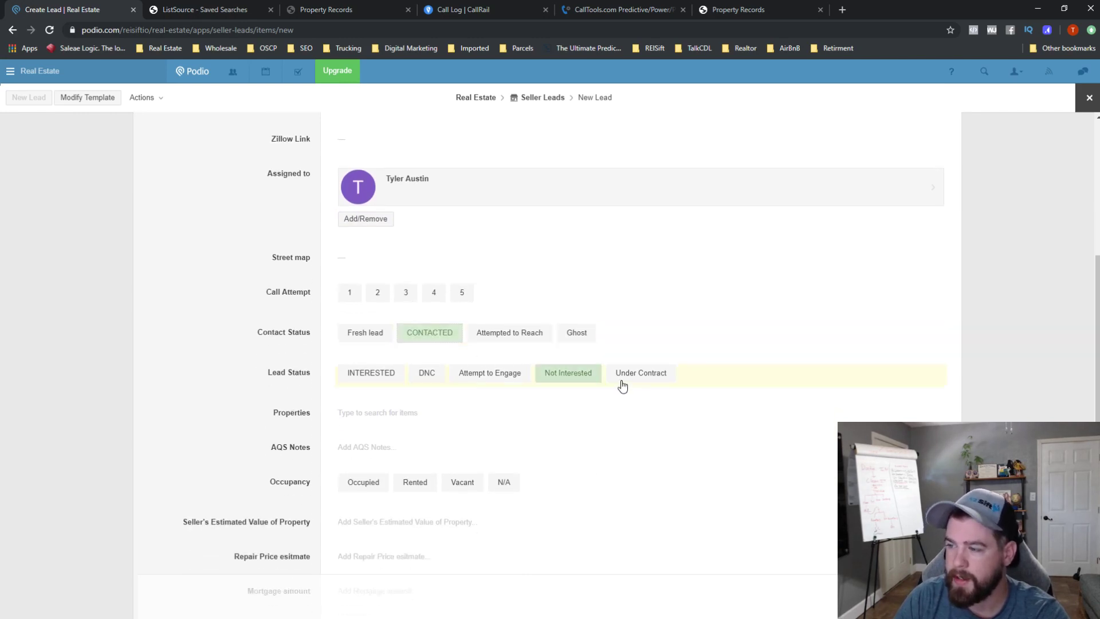
{"action": "left_click", "coordinate": [643, 380]}
{"action": "left_click", "coordinate": [377, 414]}
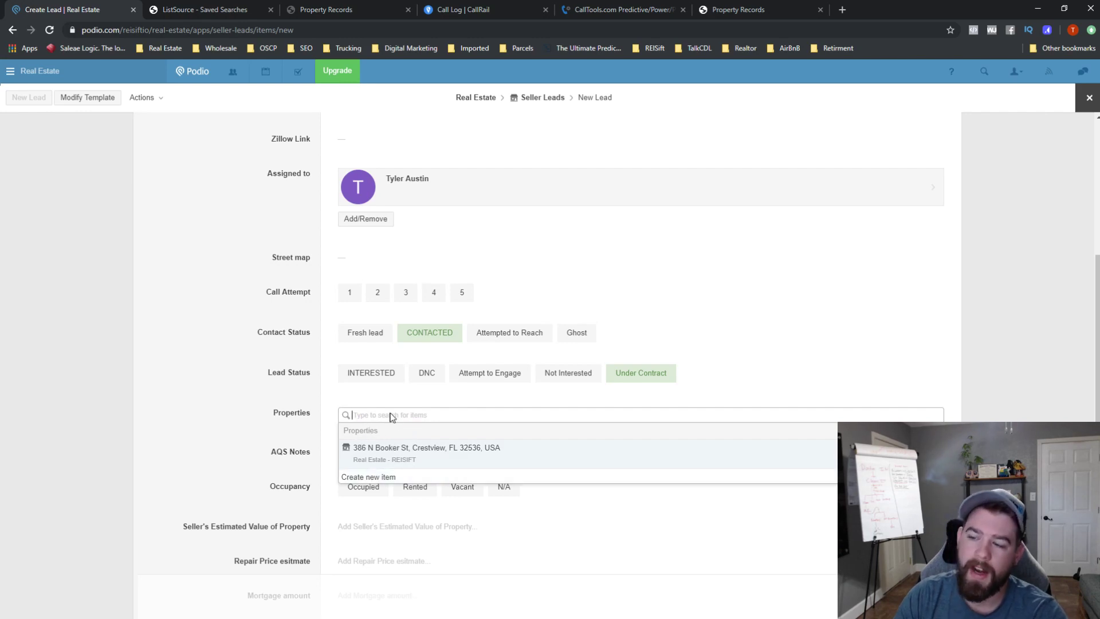
{"action": "left_click", "coordinate": [377, 476]}
{"action": "left_click", "coordinate": [367, 141]}
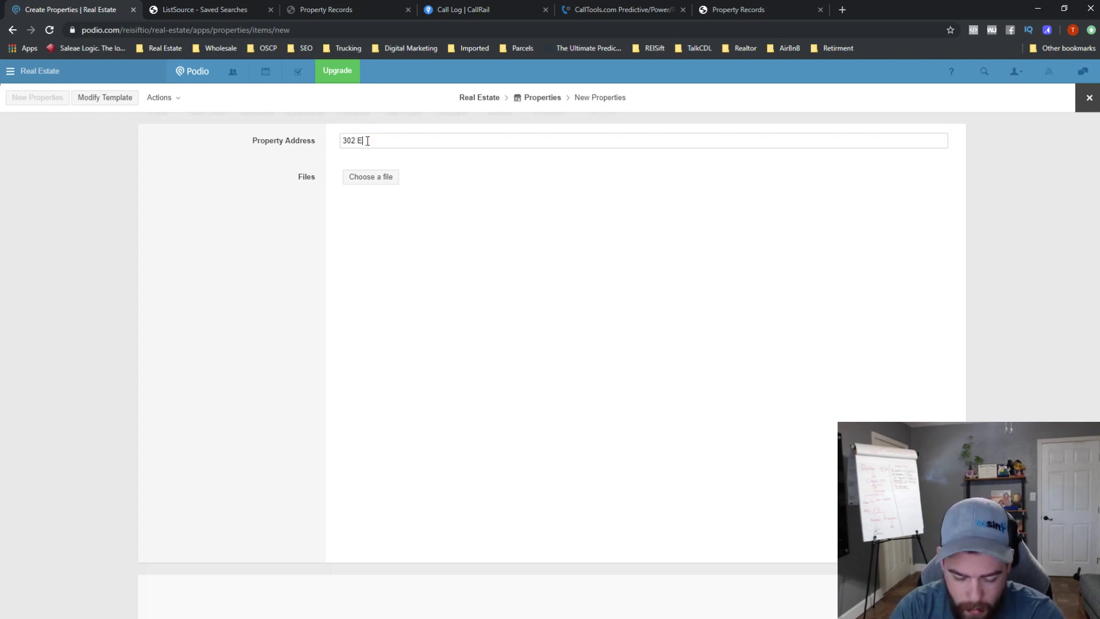
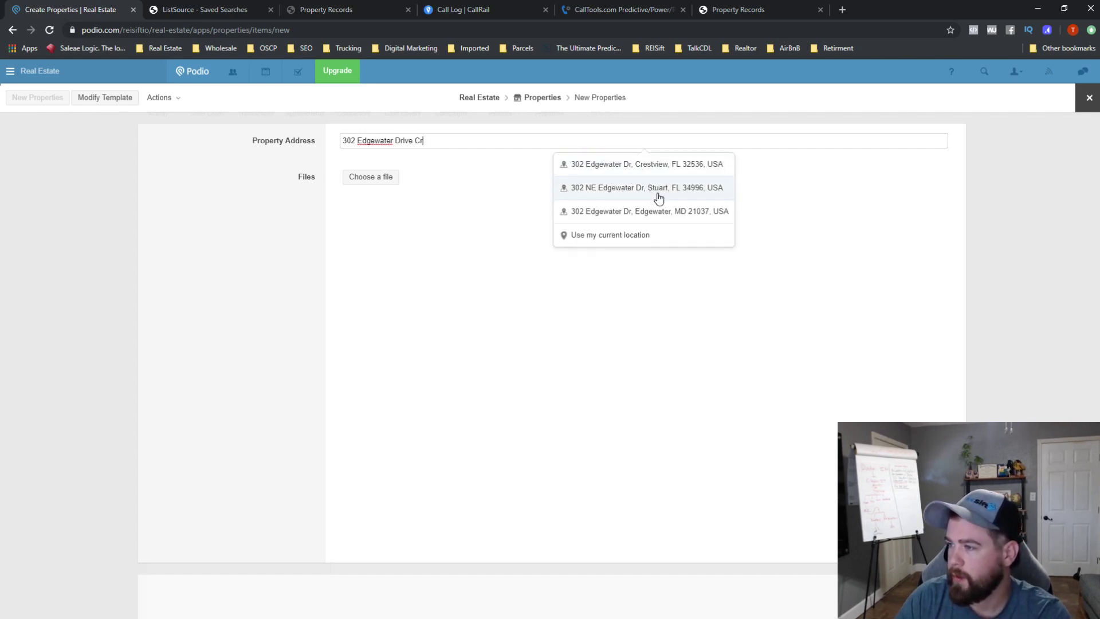
{"action": "left_click", "coordinate": [666, 213]}
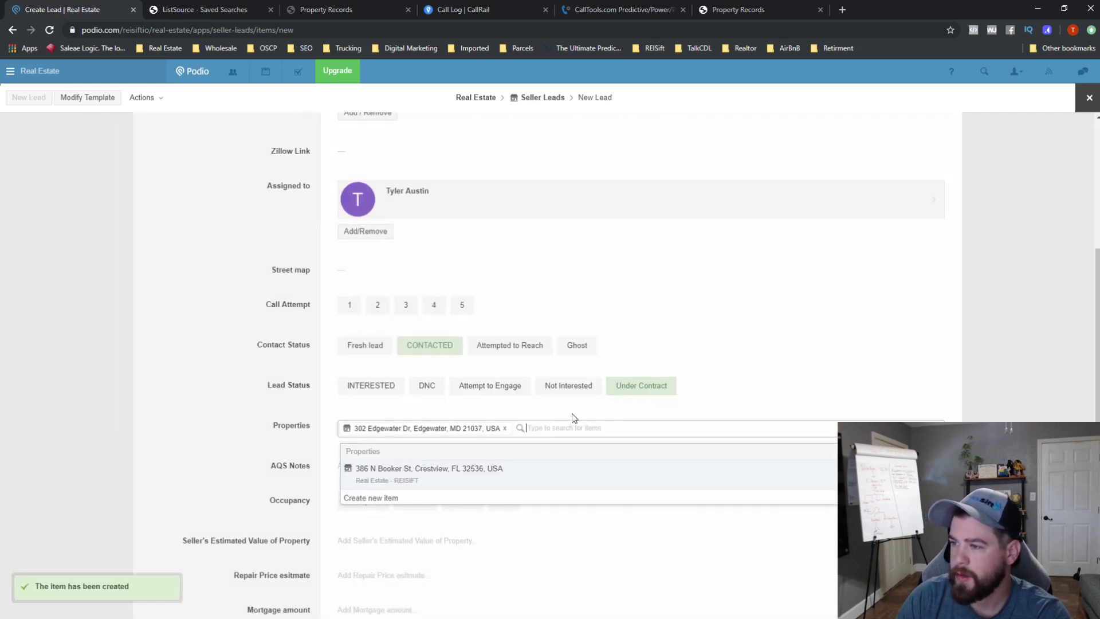
- Link the new property, write the AQS note 'BOOKM ANOTHER ONE!', and mark occupancy Vacant
{"action": "left_click", "coordinate": [289, 442]}
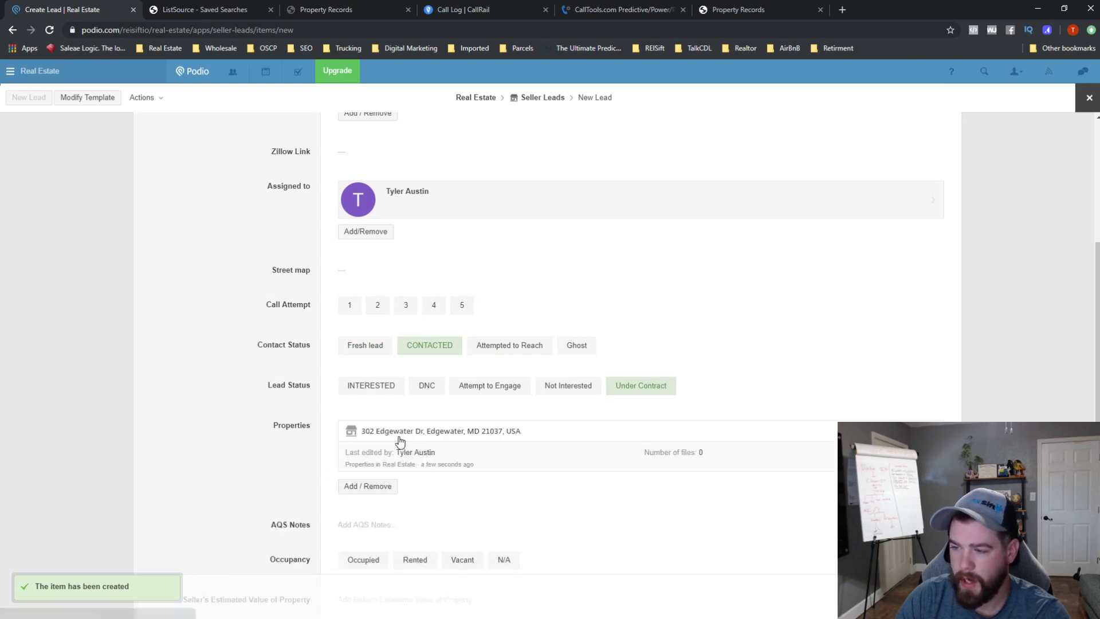
{"action": "scroll", "coordinate": [406, 467], "scroll_direction": "down", "scroll_amount": 2}
{"action": "left_click", "coordinate": [360, 420]}
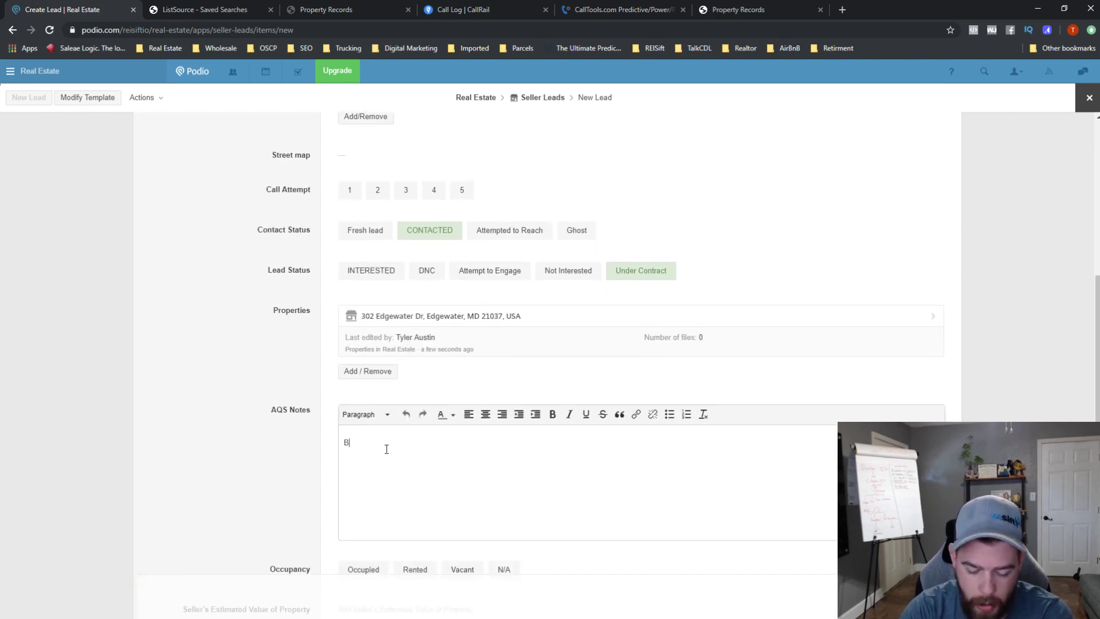
{"action": "type", "text": "BOOKM ANOTHER ONE!"}
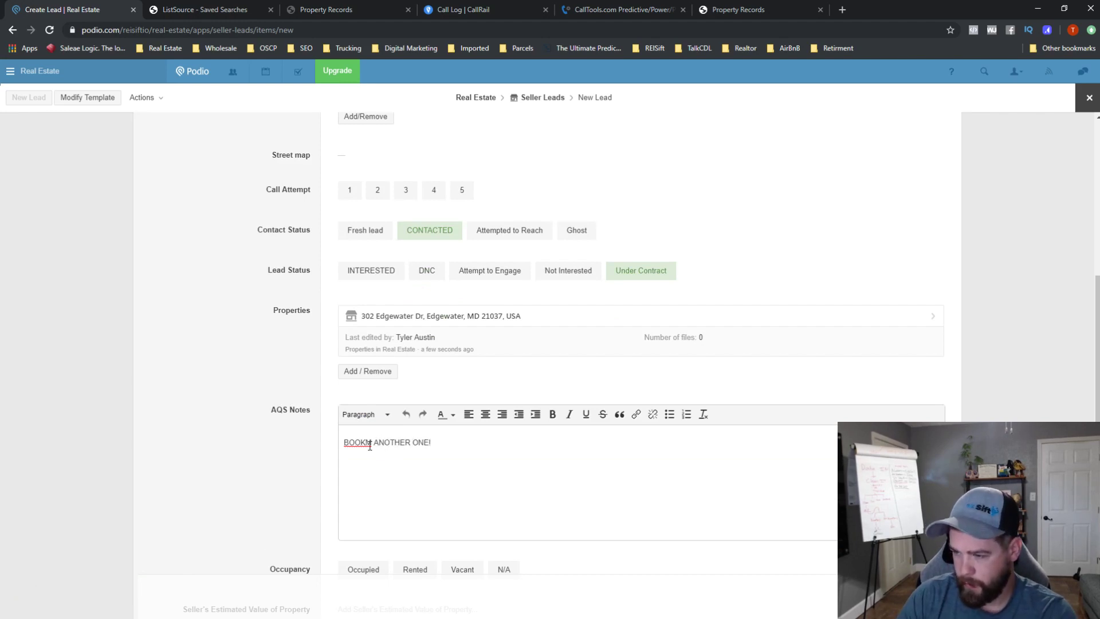
{"action": "scroll", "coordinate": [338, 468], "scroll_direction": "down", "scroll_amount": 3}
{"action": "left_click", "coordinate": [467, 401]}
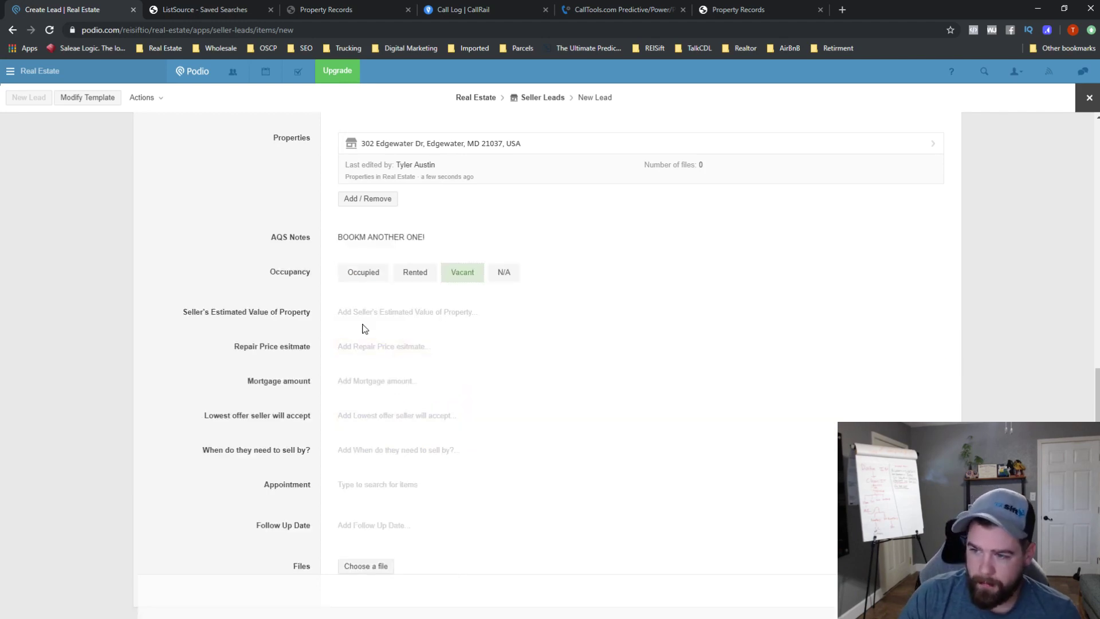
{"action": "scroll", "coordinate": [585, 516], "scroll_direction": "down", "scroll_amount": 1}
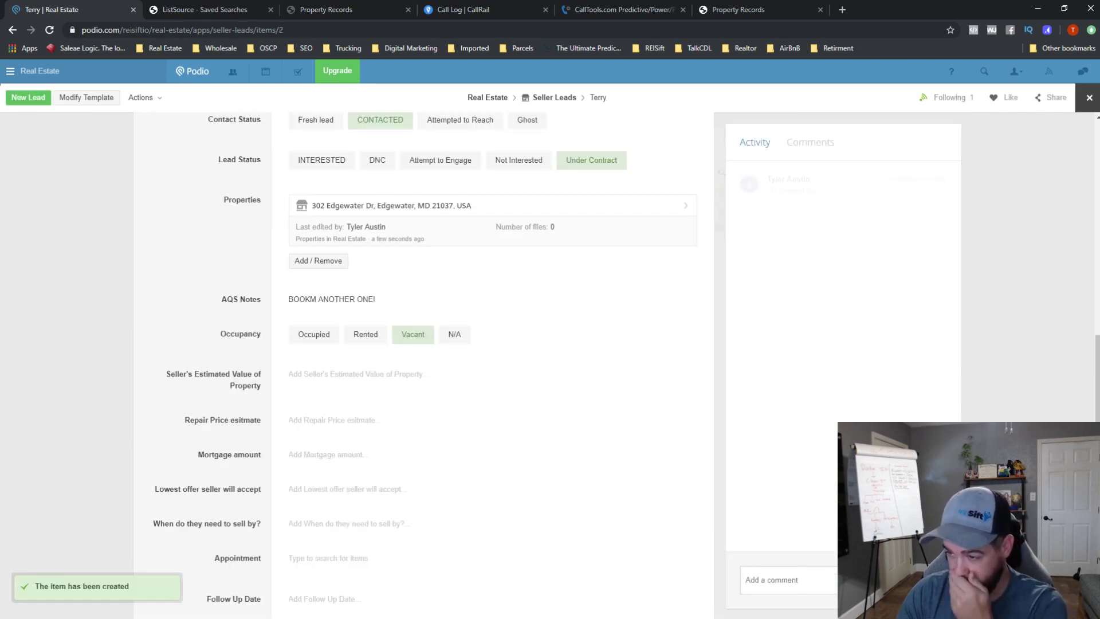
- Post a '---Transactions' comment on the lead
{"action": "scroll", "coordinate": [552, 398], "scroll_direction": "down", "scroll_amount": 3}
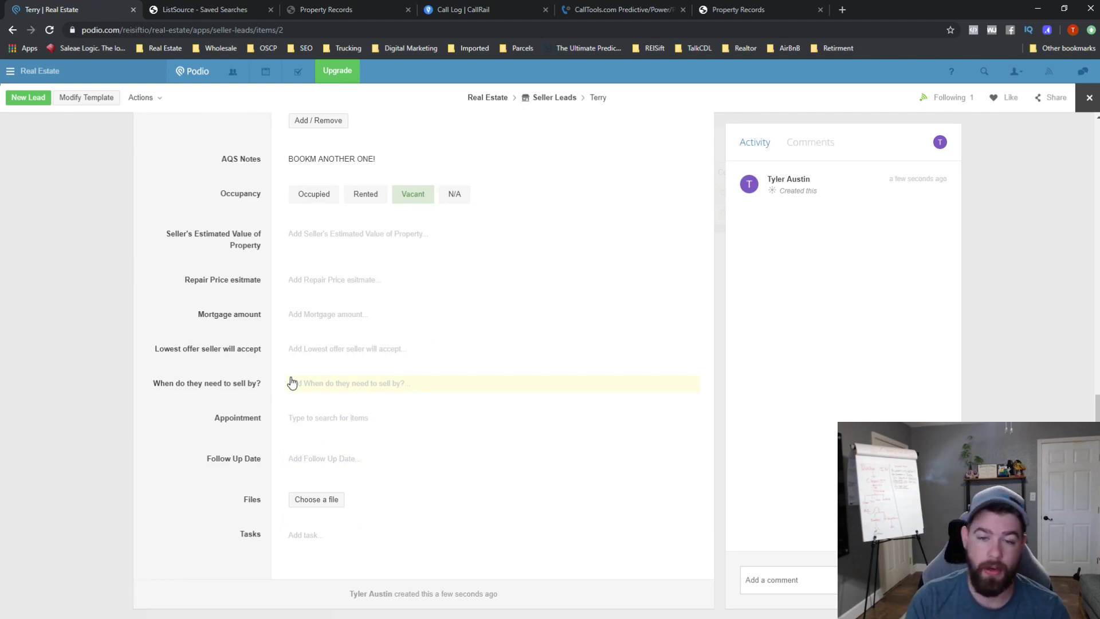
{"action": "left_click", "coordinate": [787, 581]}
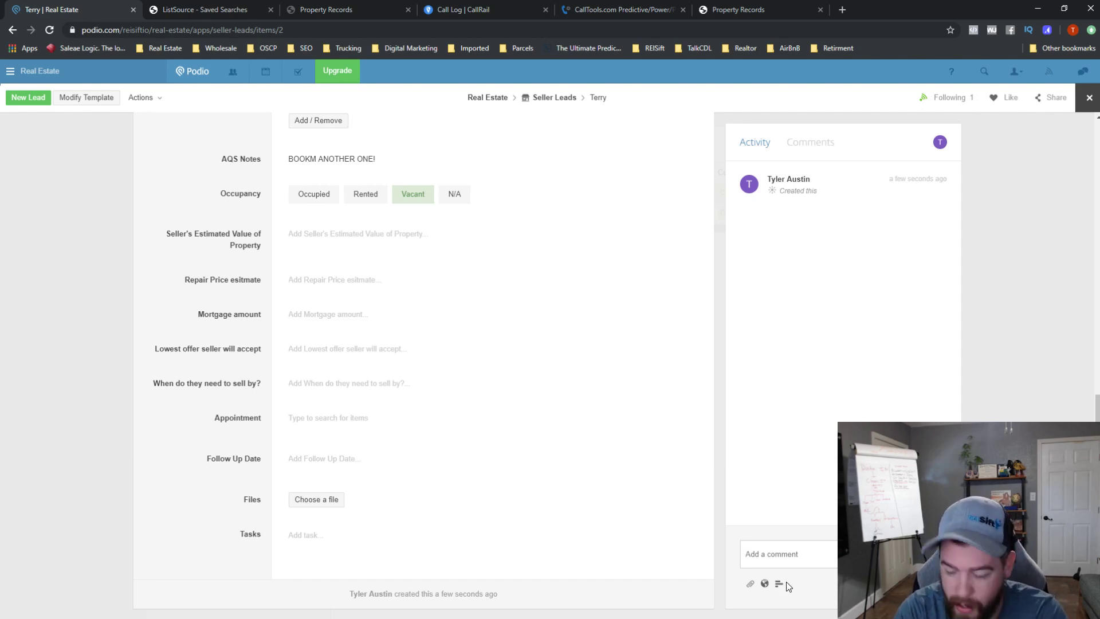
{"action": "type", "text": "@"}
{"action": "key", "text": "BackSpace"}
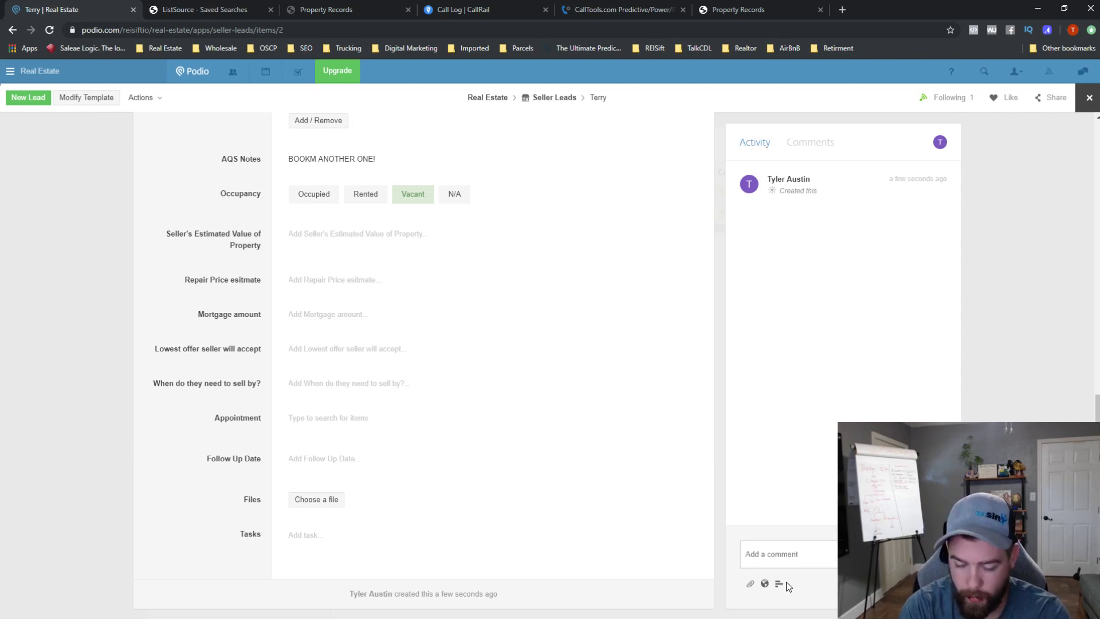
{"action": "type", "text": "---"}
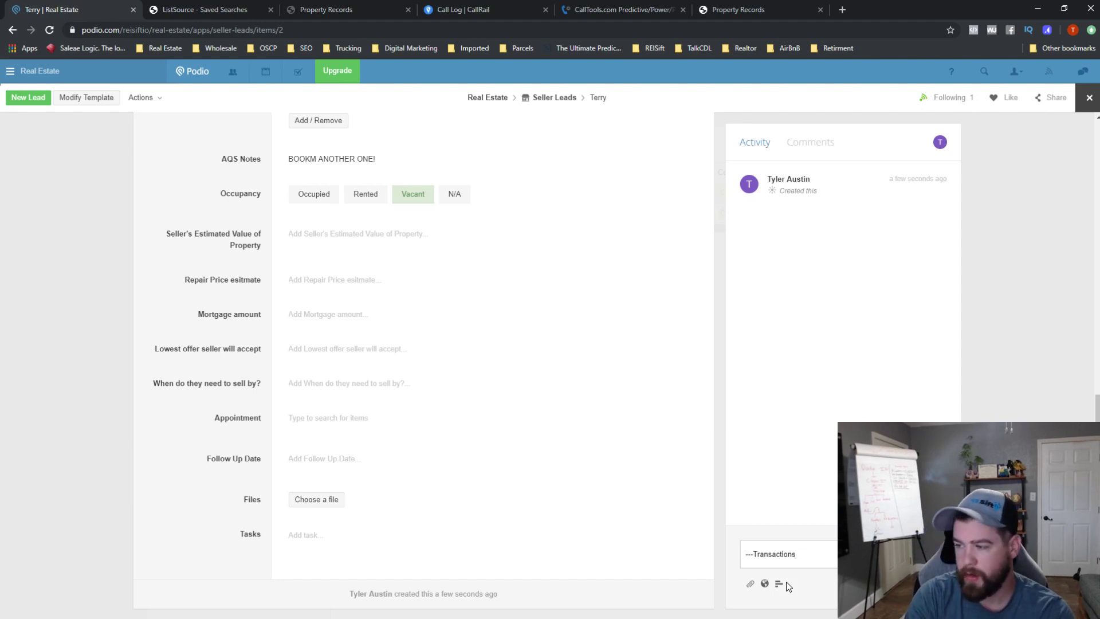
{"action": "type", "text": "Transactions"}
{"action": "key", "text": "Return"}
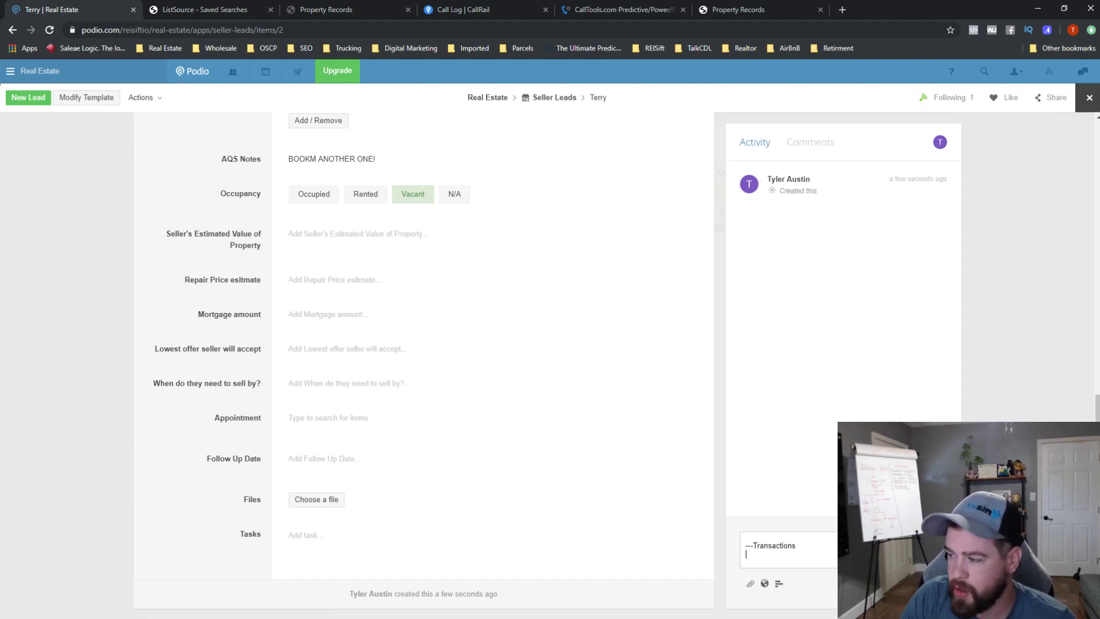
{"action": "key", "text": "ctrl+Return"}
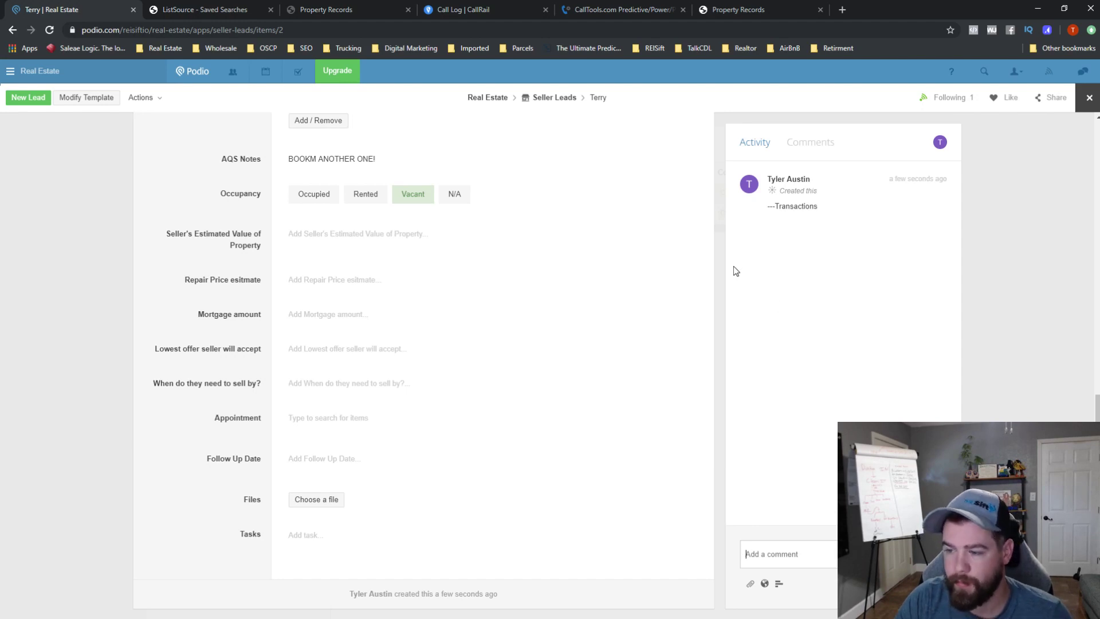
- Close the lead to return to the Seller Leads list
{"action": "scroll", "coordinate": [473, 276], "scroll_direction": "up", "scroll_amount": 2}
{"action": "scroll", "coordinate": [552, 331], "scroll_direction": "up", "scroll_amount": 3}
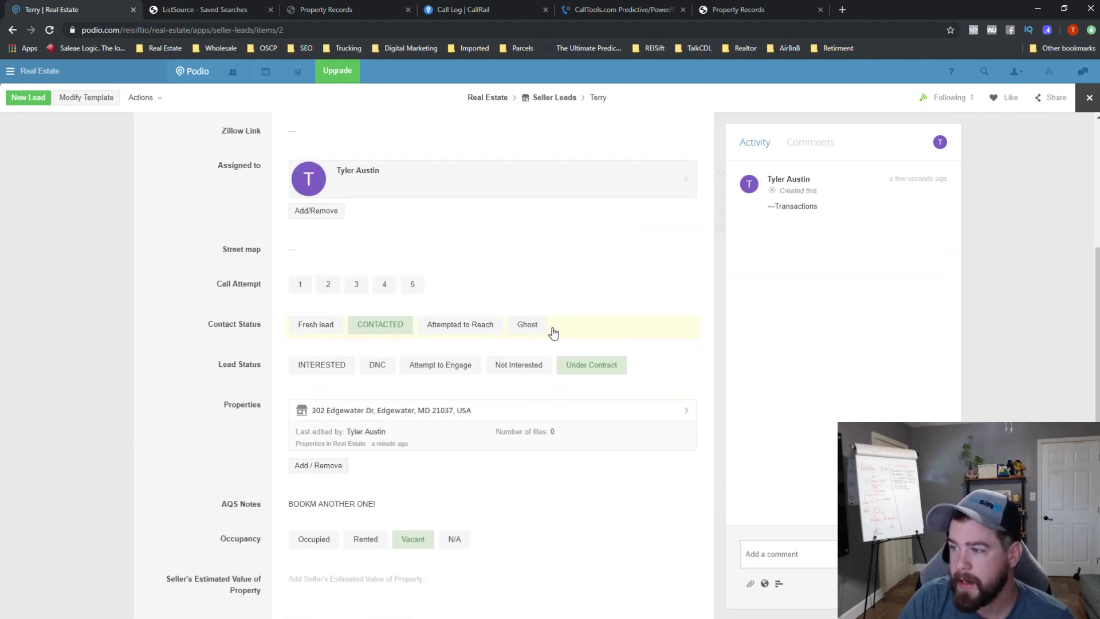
{"action": "scroll", "coordinate": [589, 339], "scroll_direction": "down", "scroll_amount": 5}
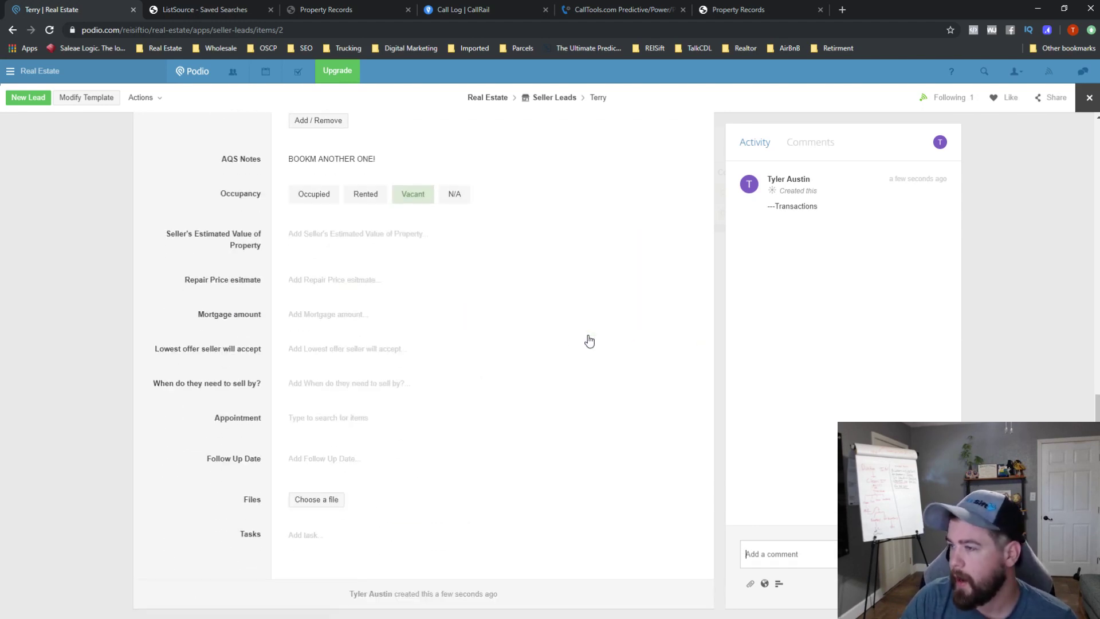
{"action": "left_click", "coordinate": [1091, 98]}
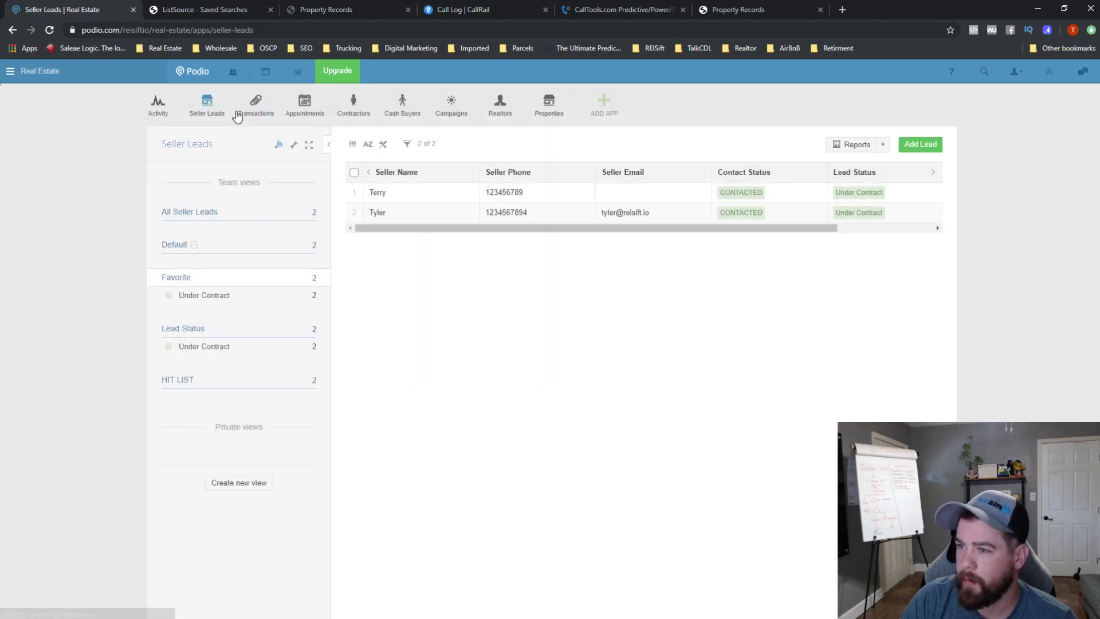
- Start a new transaction with contract date 2 September 2019 and status New Contract
{"action": "left_click", "coordinate": [252, 114]}
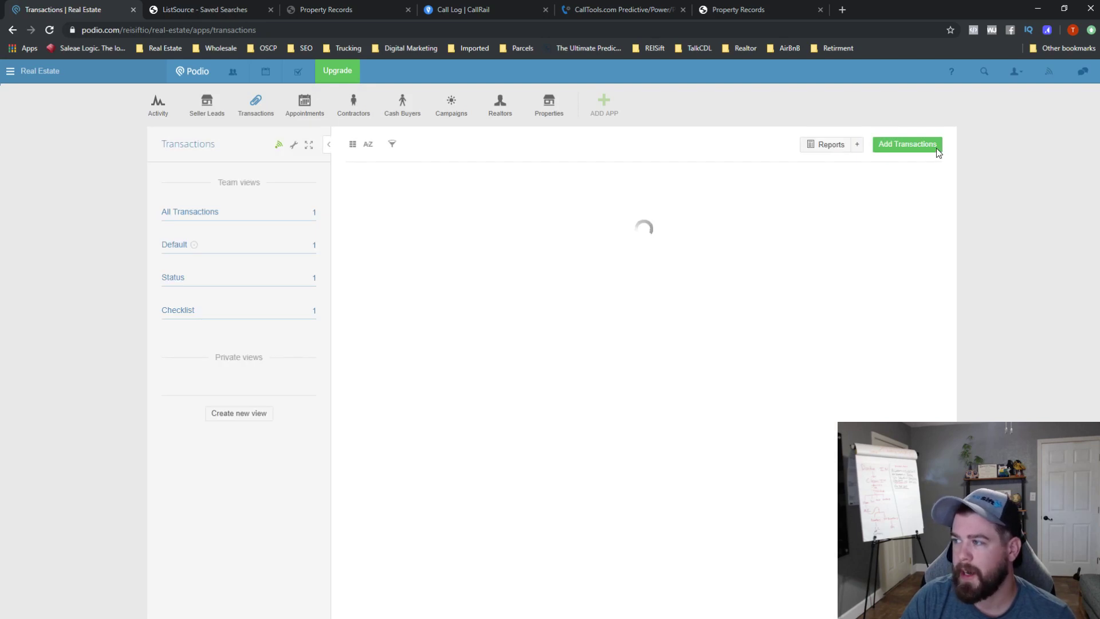
{"action": "left_click", "coordinate": [927, 152]}
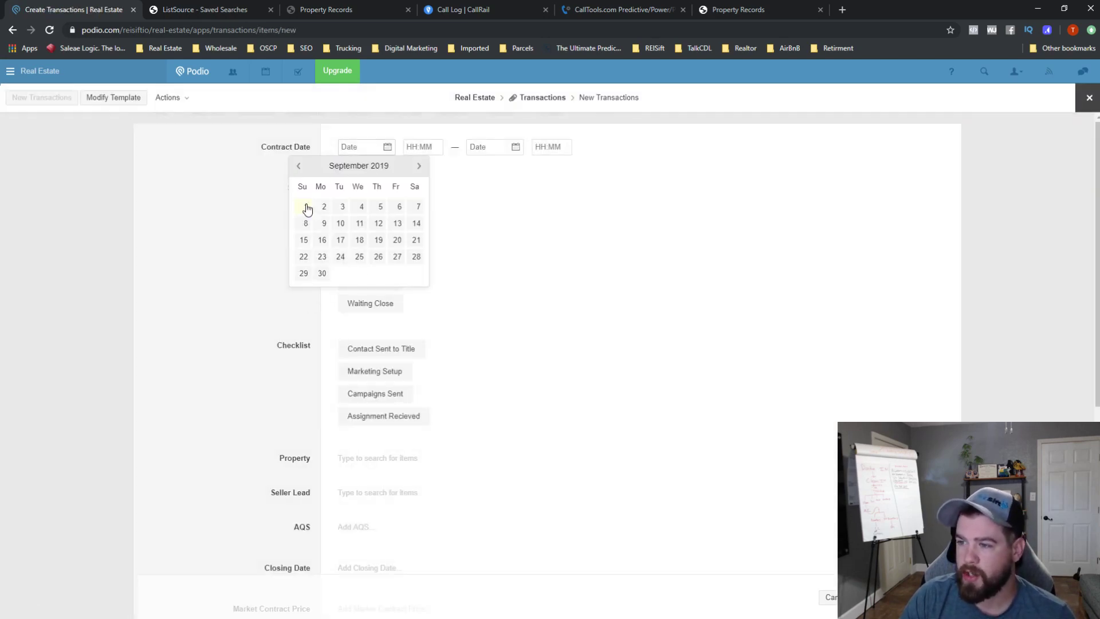
{"action": "left_click", "coordinate": [323, 206]}
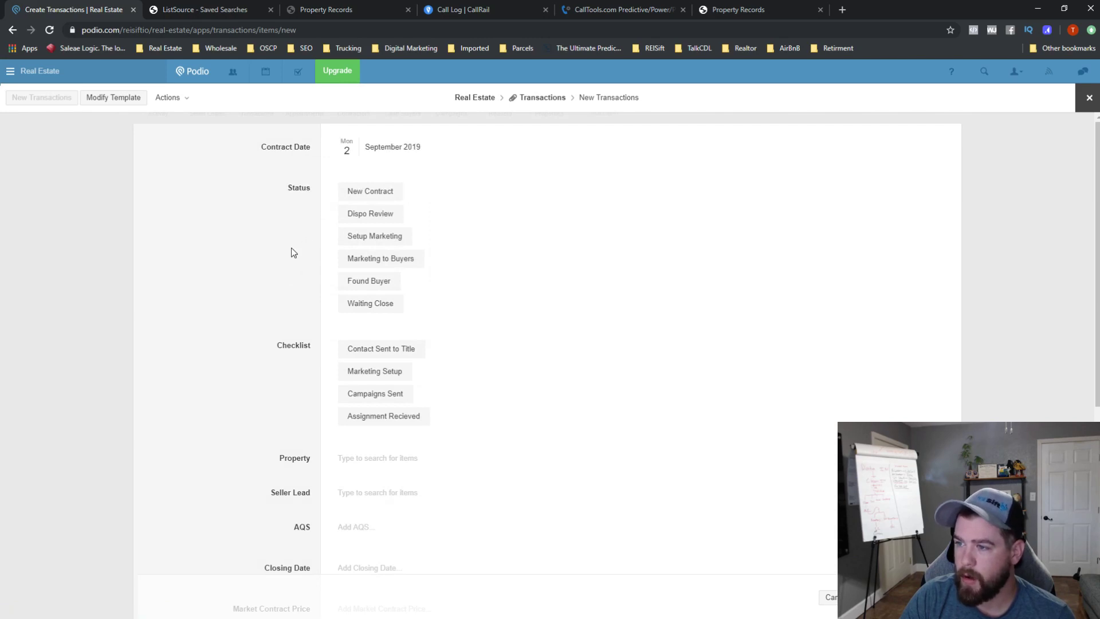
{"action": "left_click", "coordinate": [369, 193]}
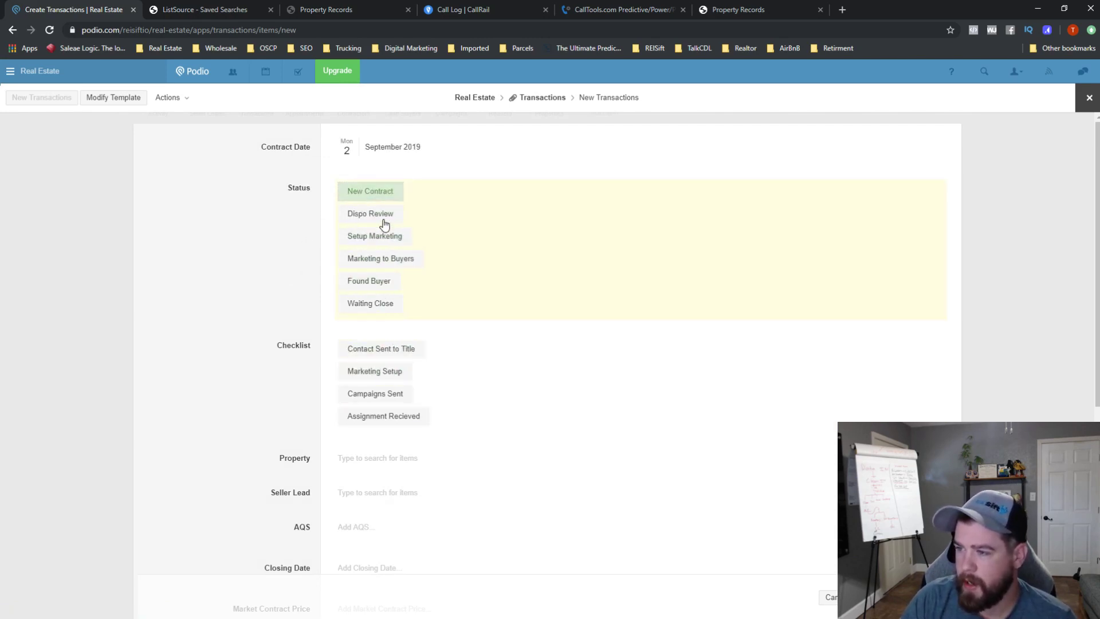
- Link the property and the seller lead, and assign a team member as AQS
{"action": "scroll", "coordinate": [401, 444], "scroll_direction": "down", "scroll_amount": 1}
{"action": "left_click", "coordinate": [381, 403]}
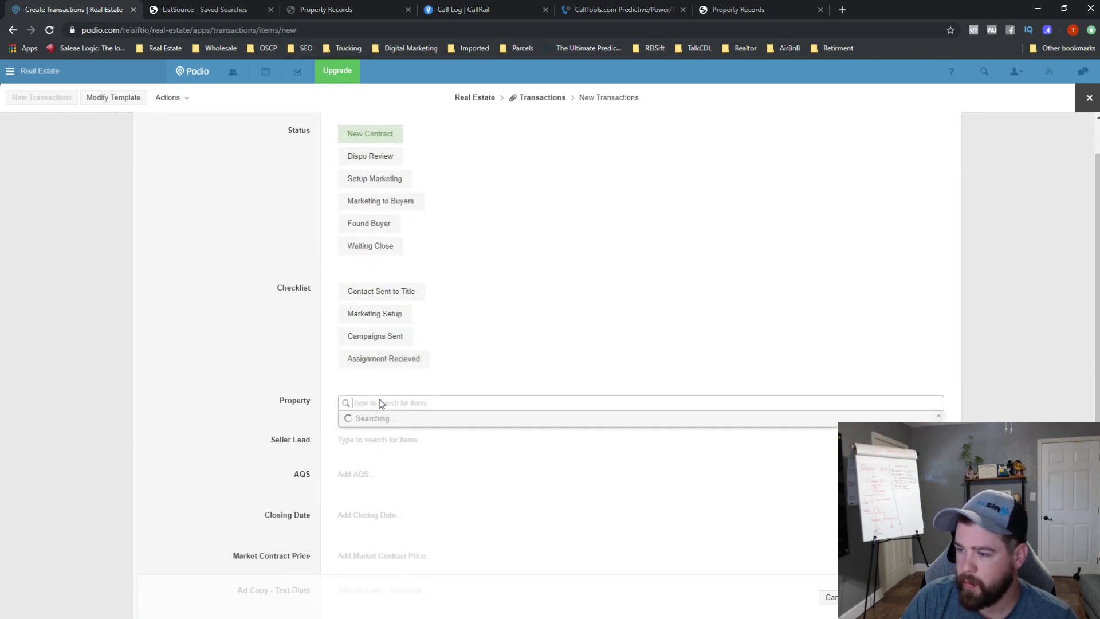
{"action": "left_click", "coordinate": [391, 440]}
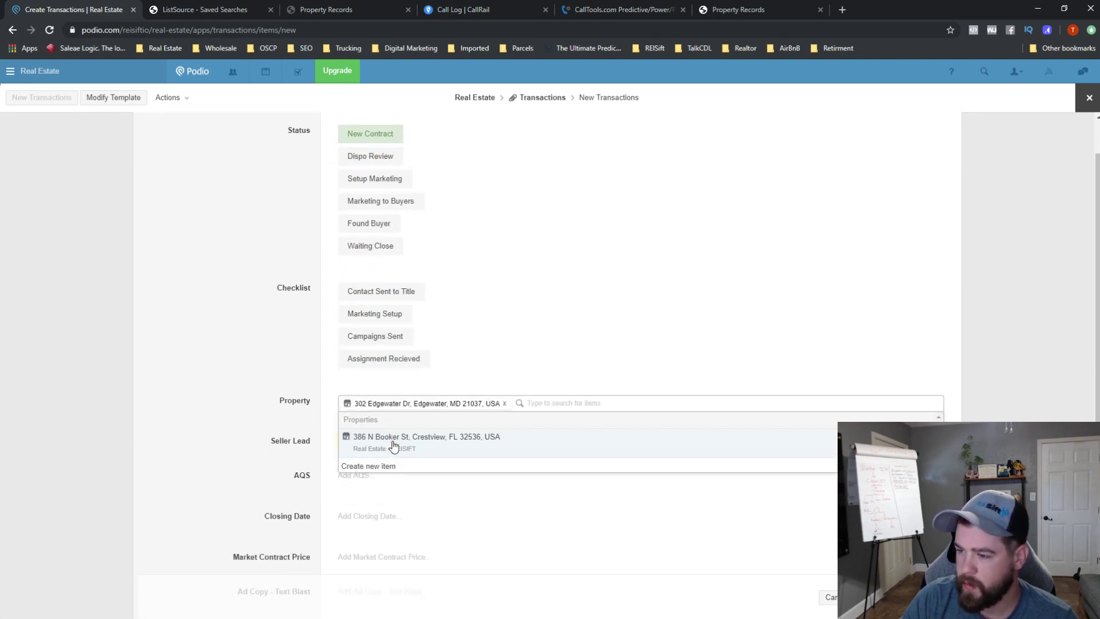
{"action": "left_click", "coordinate": [265, 435]}
{"action": "left_click", "coordinate": [375, 501]}
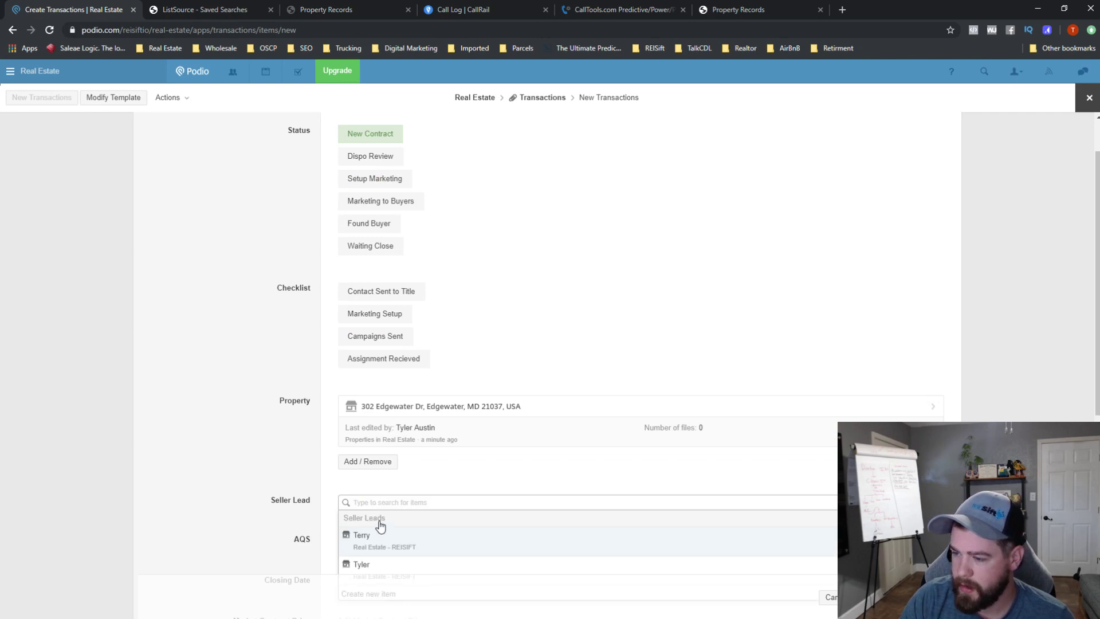
{"action": "left_click", "coordinate": [367, 536]}
{"action": "left_click", "coordinate": [226, 471]}
{"action": "scroll", "coordinate": [256, 448], "scroll_direction": "down", "scroll_amount": 3}
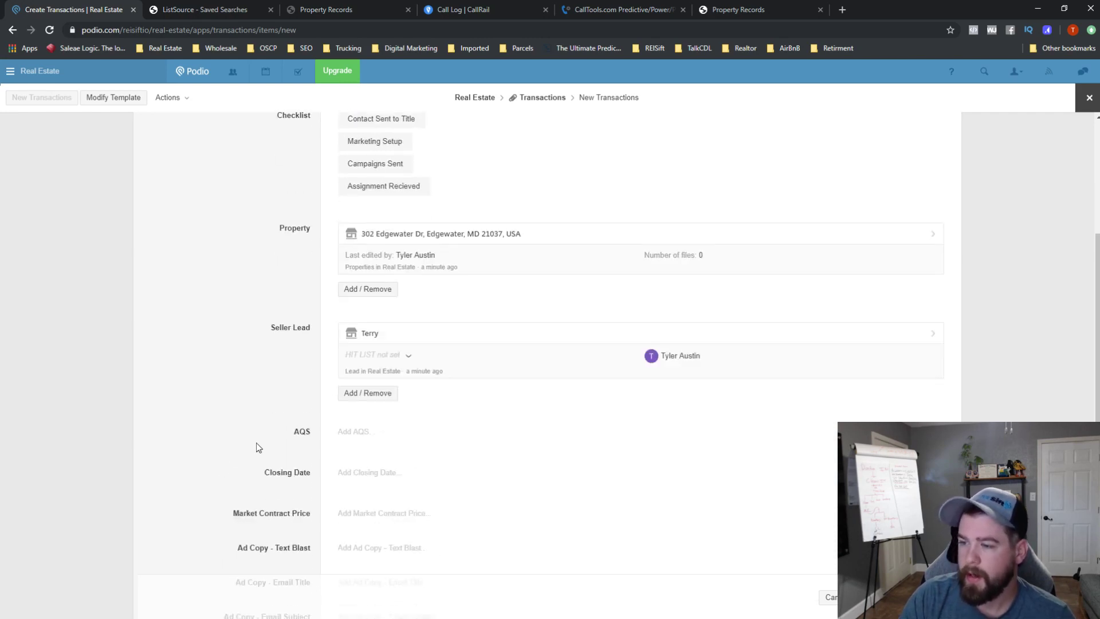
{"action": "left_click", "coordinate": [354, 436]}
{"action": "left_click", "coordinate": [371, 461]}
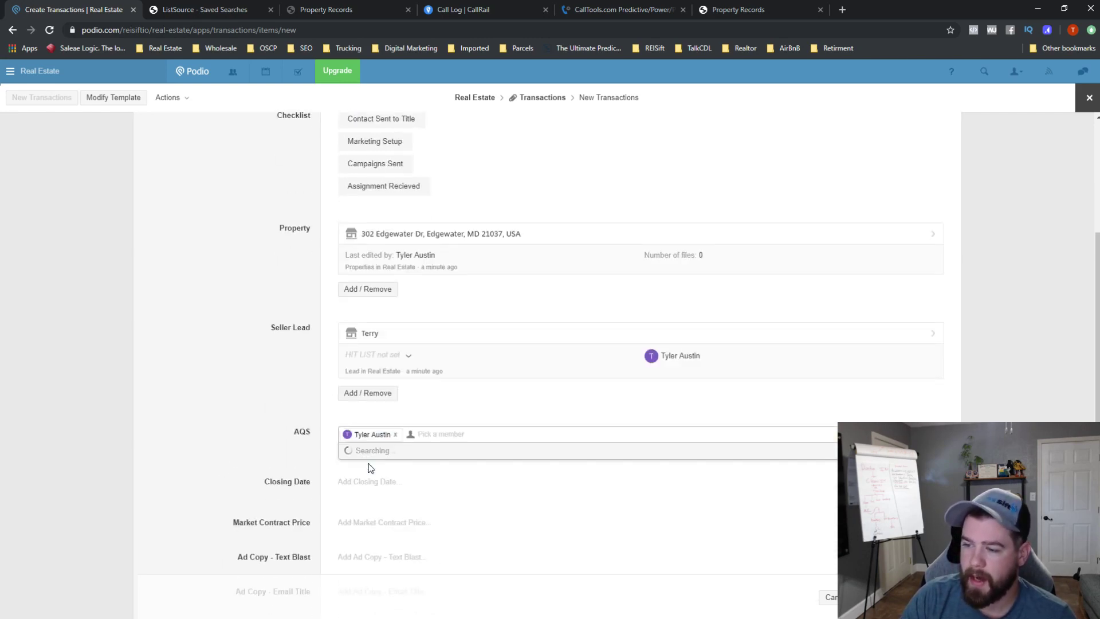
{"action": "left_click", "coordinate": [254, 461]}
{"action": "scroll", "coordinate": [288, 467], "scroll_direction": "down", "scroll_amount": 3}
- Set closing date 2 October 2019 and contract price $35,000, then save the transaction
{"action": "left_click", "coordinate": [353, 357]}
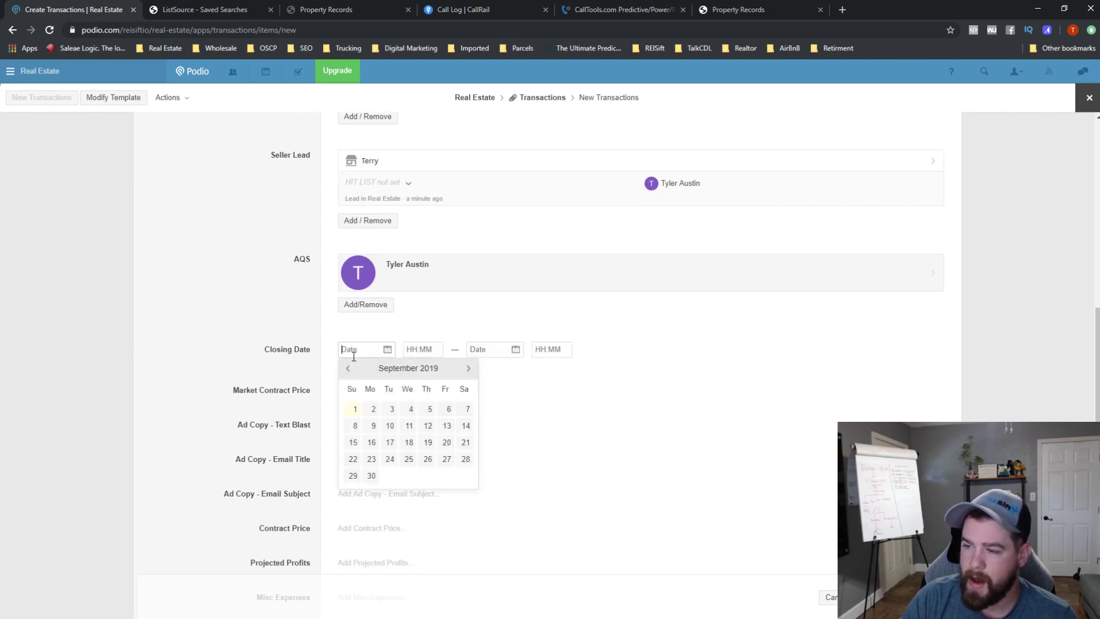
{"action": "left_click", "coordinate": [468, 368]}
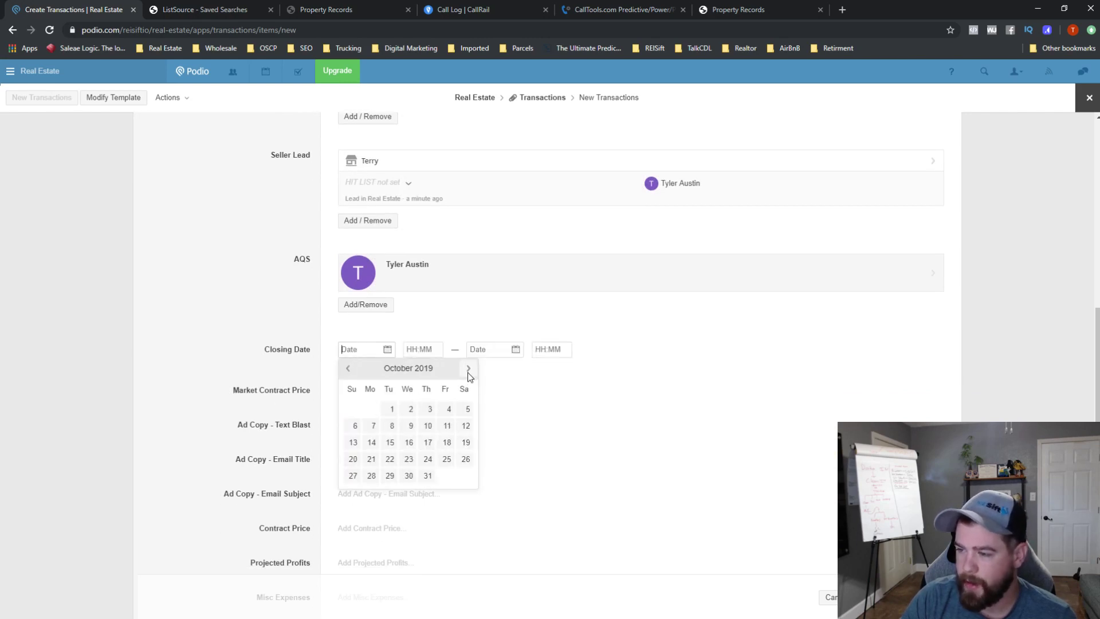
{"action": "left_click", "coordinate": [410, 409]}
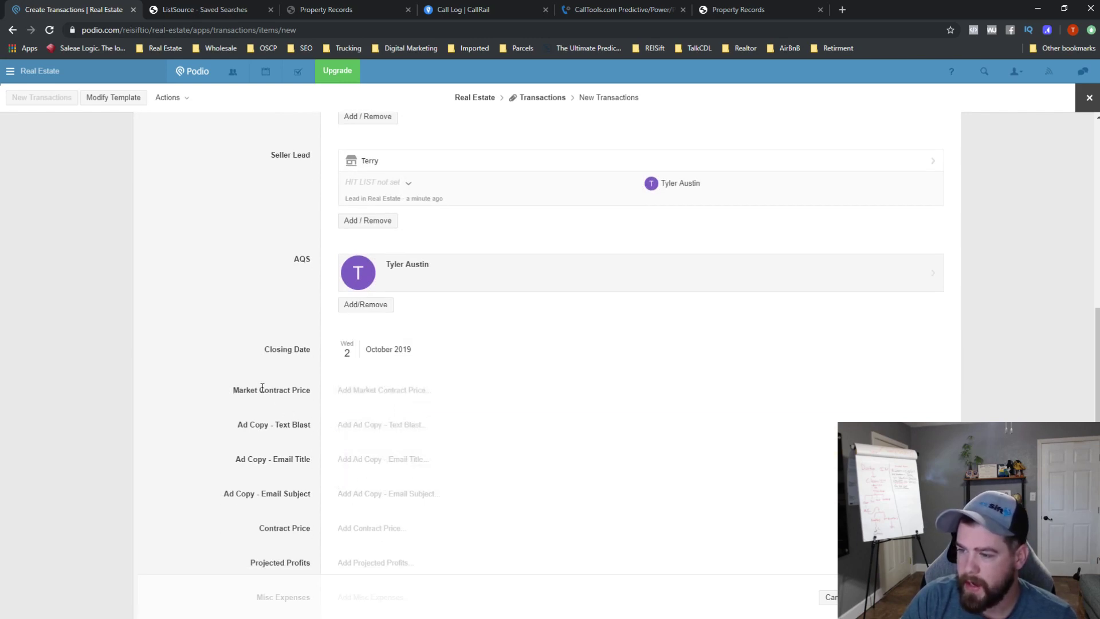
{"action": "left_click", "coordinate": [379, 390]}
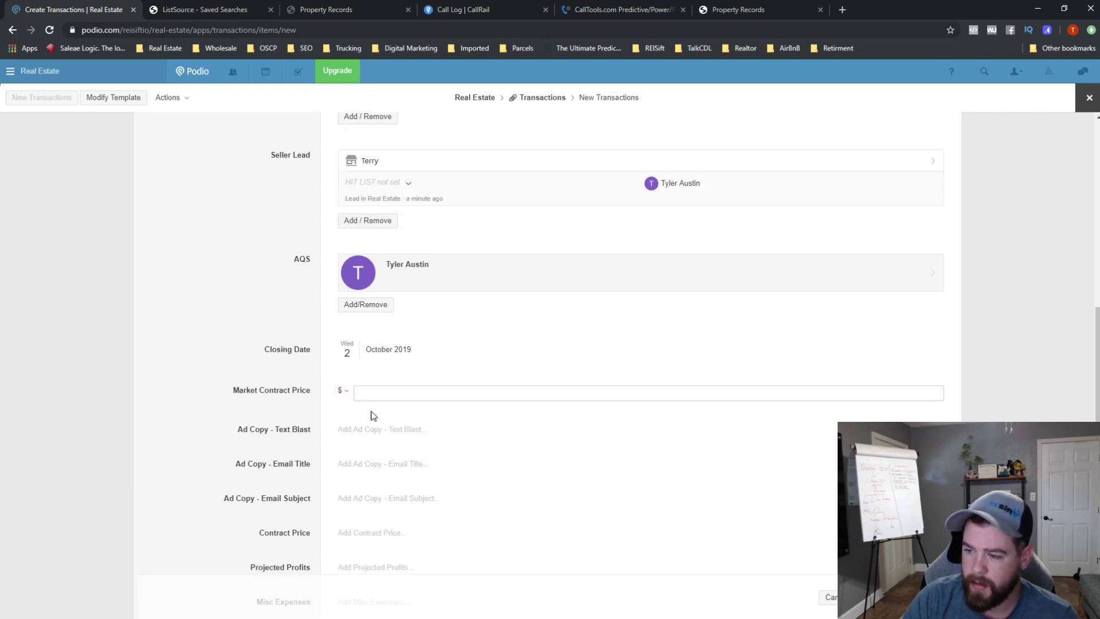
{"action": "left_click", "coordinate": [358, 538]}
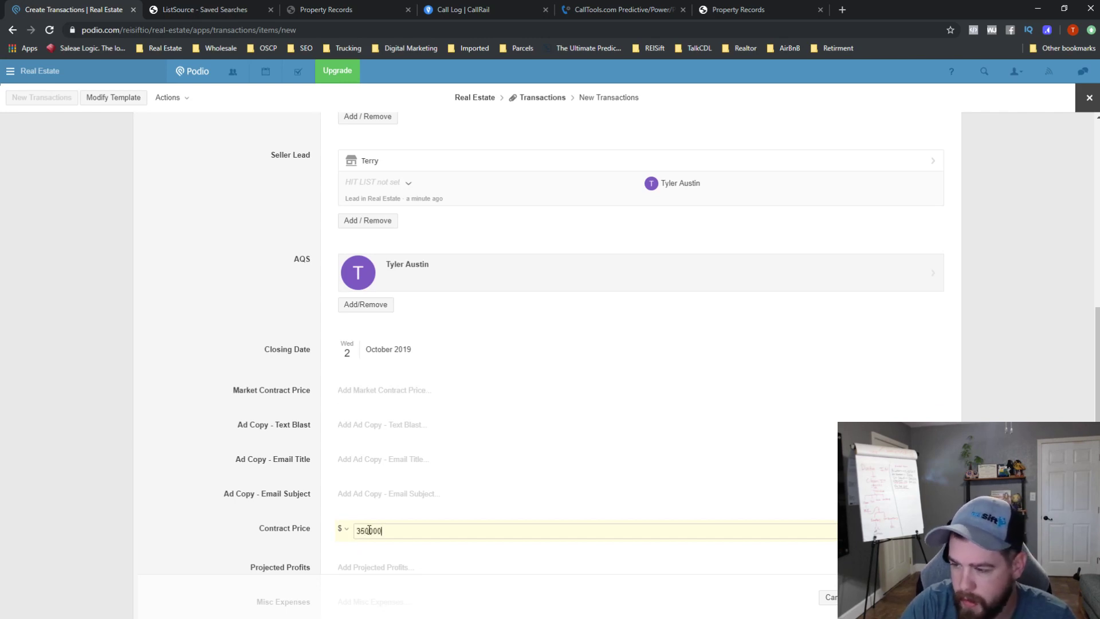
{"action": "type", "text": "350000"}
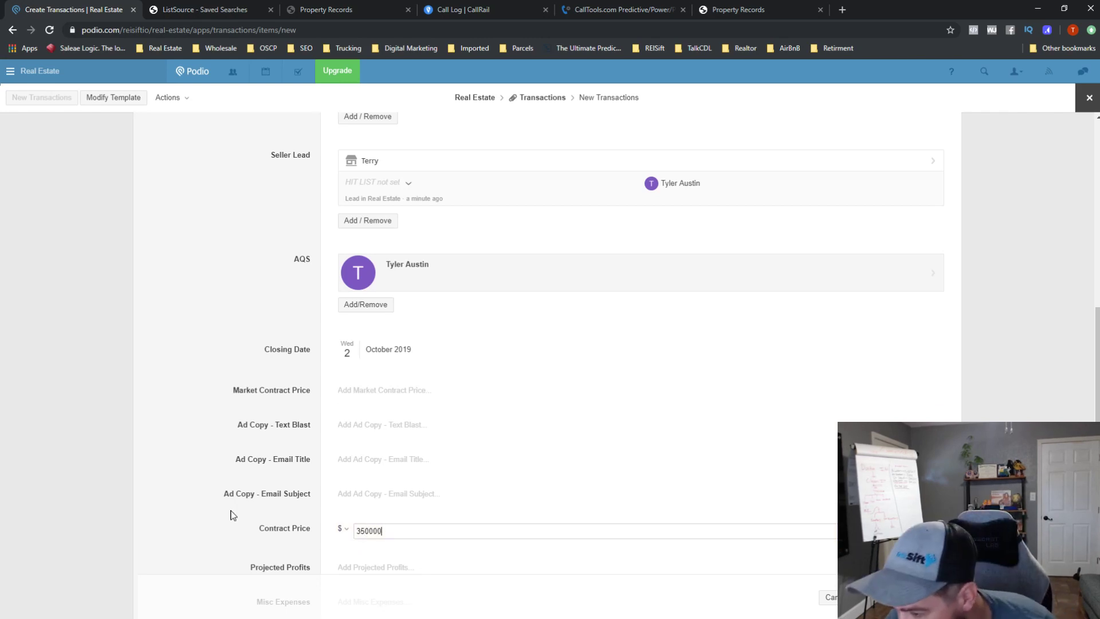
{"action": "key", "text": "BackSpace"}
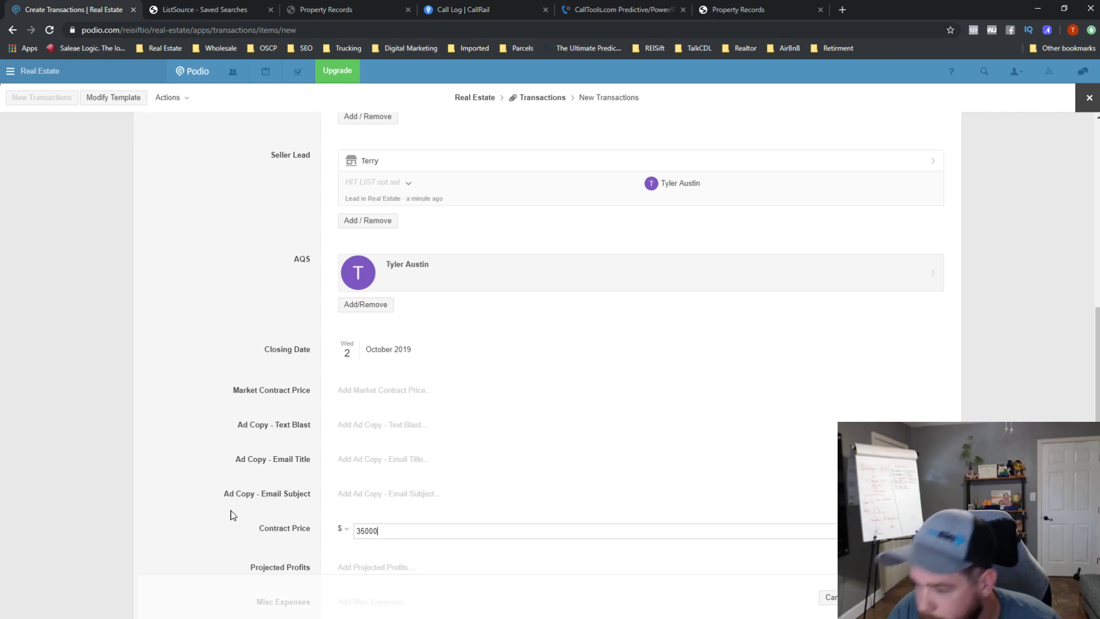
{"action": "left_click", "coordinate": [232, 514]}
{"action": "scroll", "coordinate": [331, 430], "scroll_direction": "down", "scroll_amount": 3}
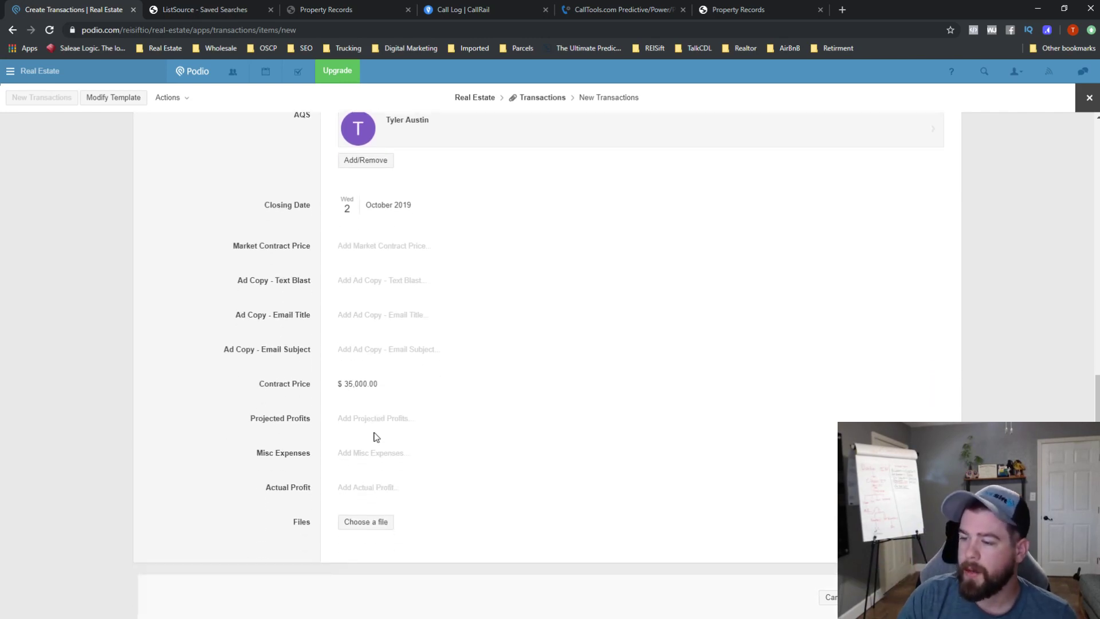
{"action": "left_click", "coordinate": [901, 597]}
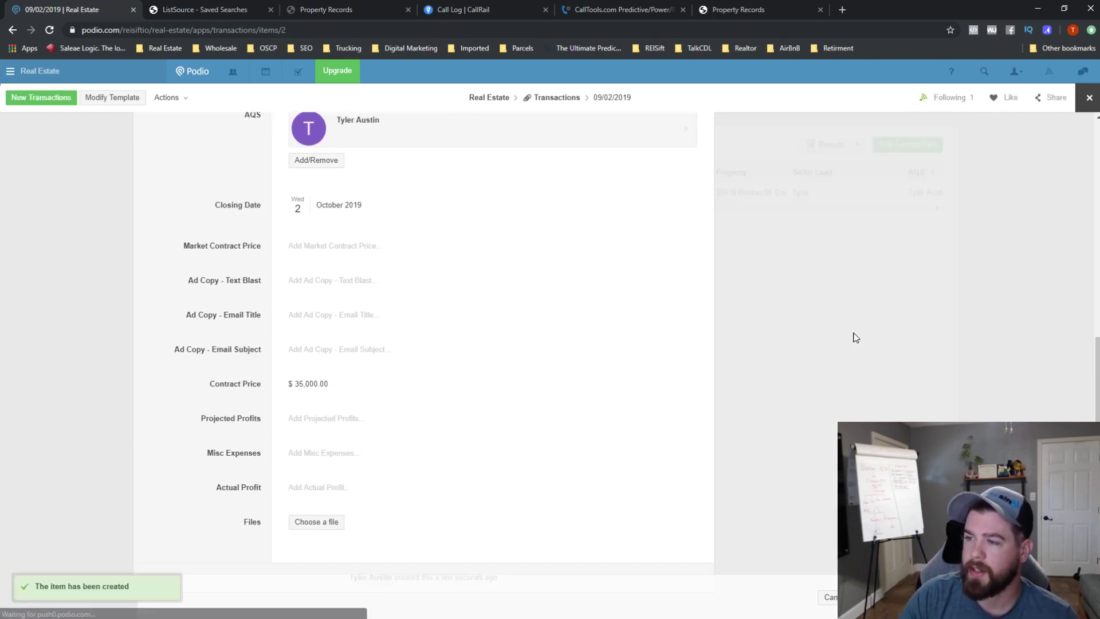
- Check Contact Sent to Title on the checklist and change status to Dispo Review
{"action": "scroll", "coordinate": [442, 194], "scroll_direction": "up", "scroll_amount": 7}
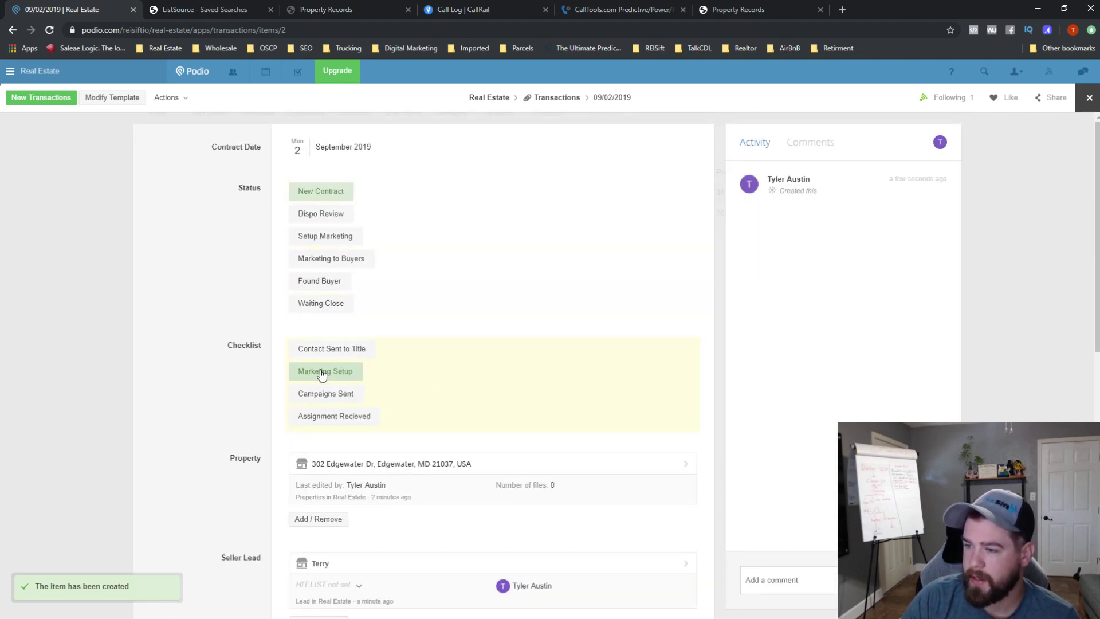
{"action": "left_click", "coordinate": [319, 350]}
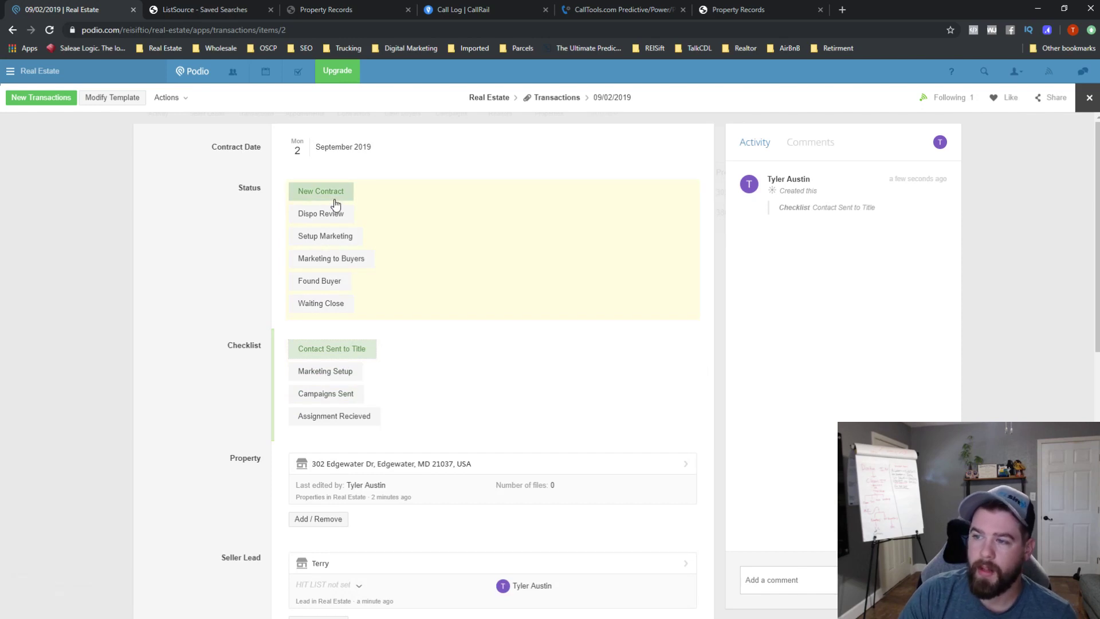
{"action": "left_click", "coordinate": [305, 354]}
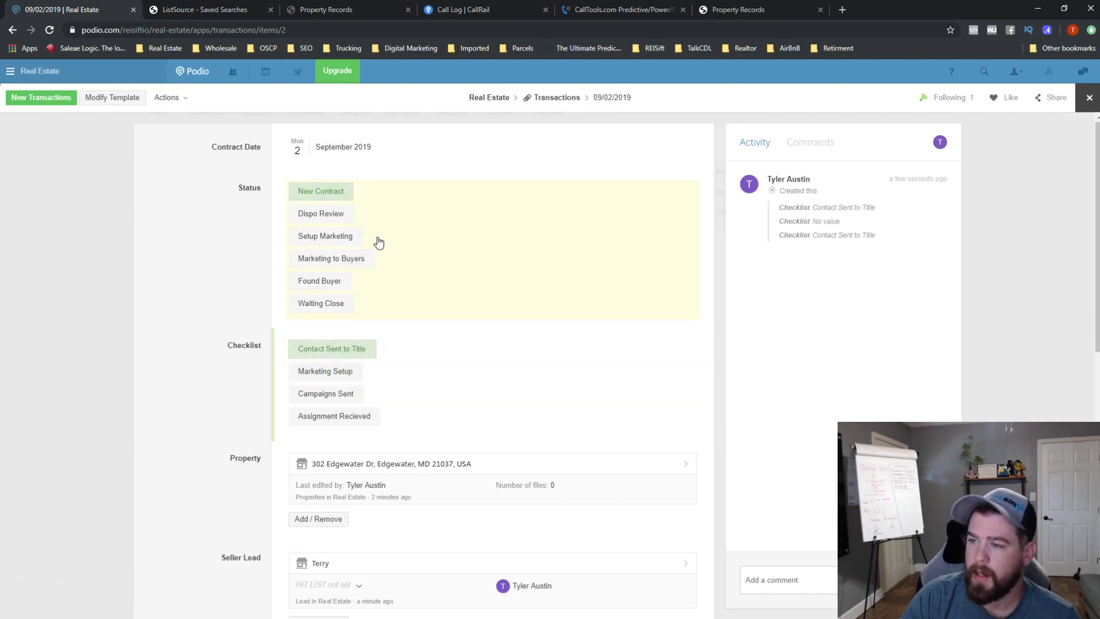
{"action": "left_click", "coordinate": [336, 218]}
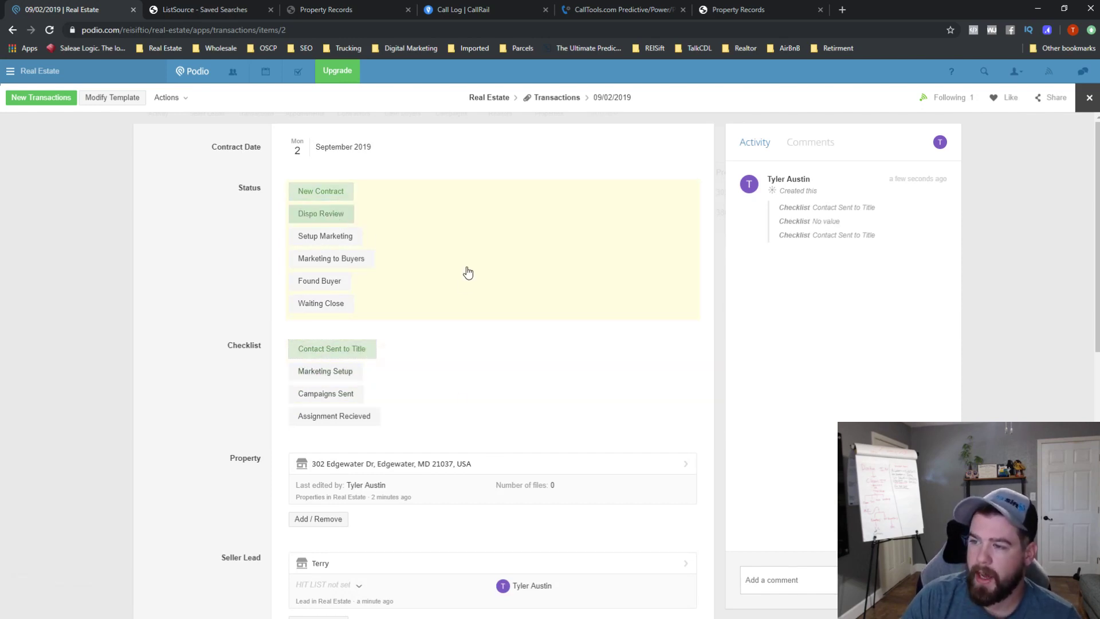
{"action": "left_click", "coordinate": [797, 583]}
{"action": "type", "text": "@t"}
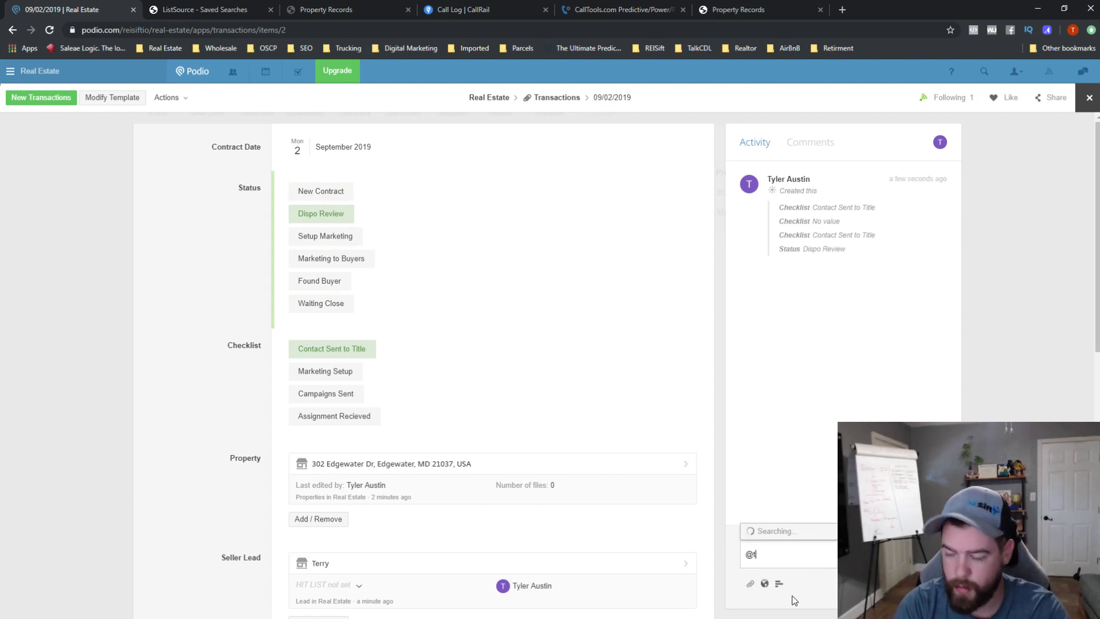
{"action": "type", "text": "yler"}
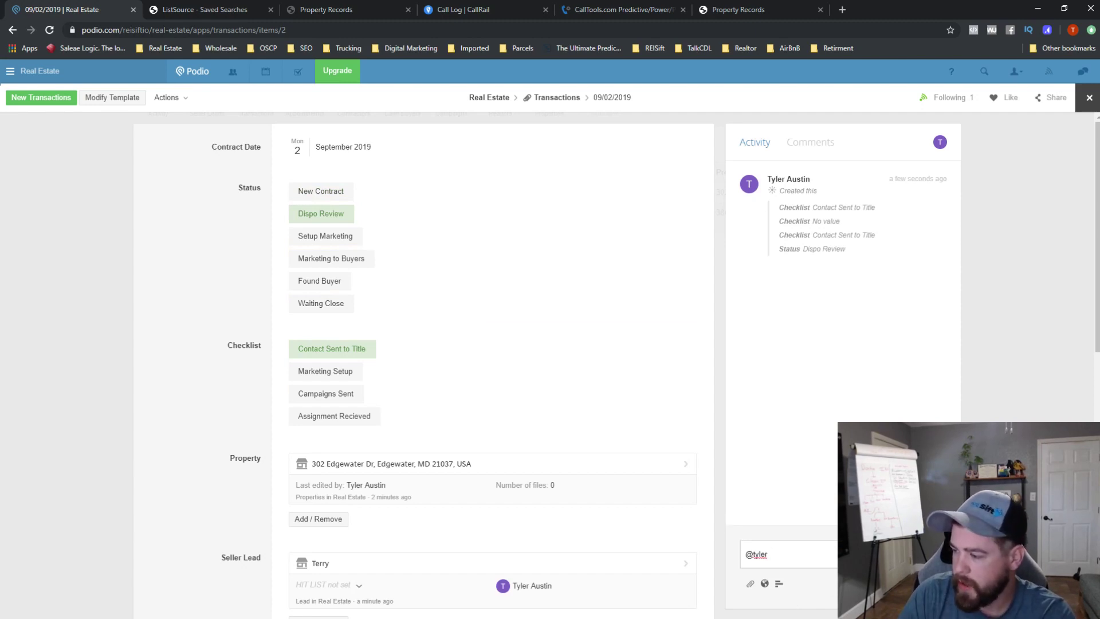
{"action": "key", "text": "Return"}
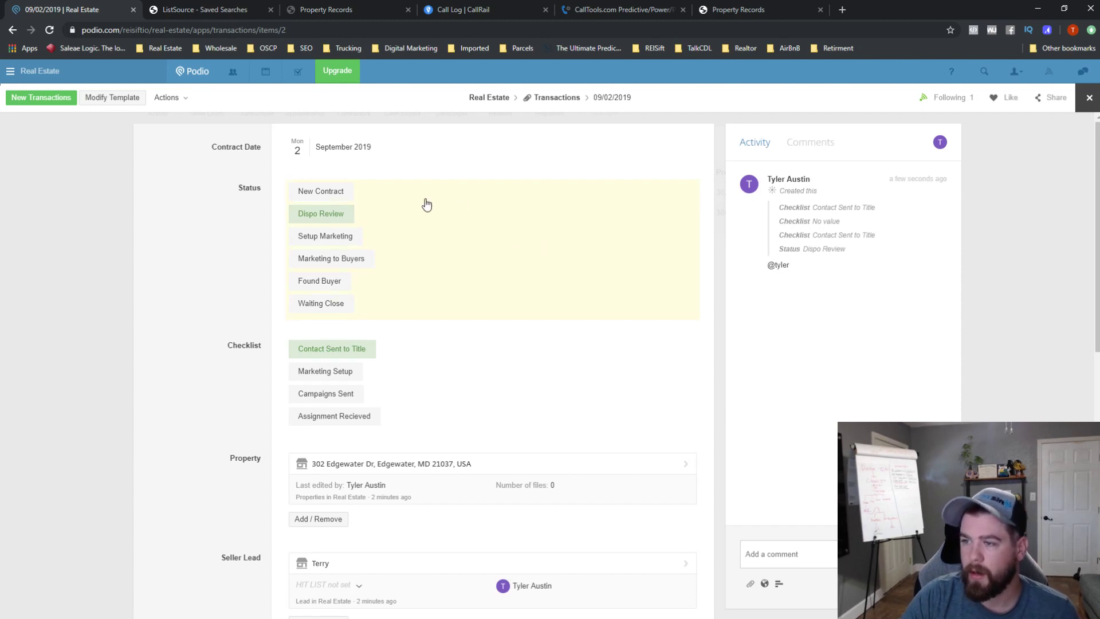
- Set market contract price to $55,000 and text blast ad copy to 'BUY THIS SHIT'
{"action": "scroll", "coordinate": [380, 371], "scroll_direction": "down", "scroll_amount": 8}
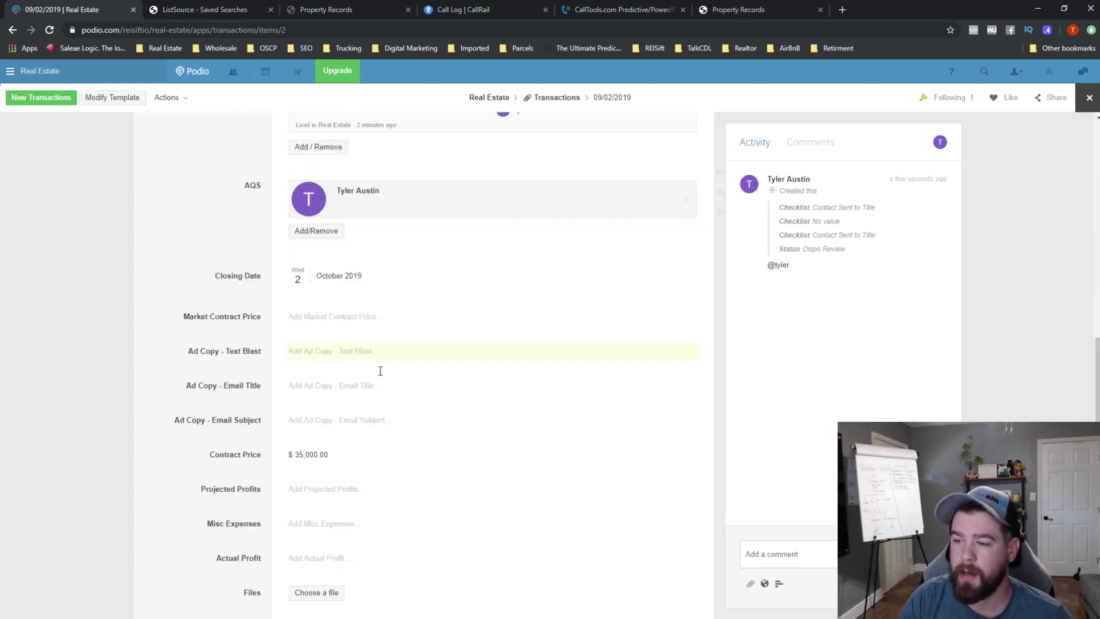
{"action": "left_click", "coordinate": [330, 277]}
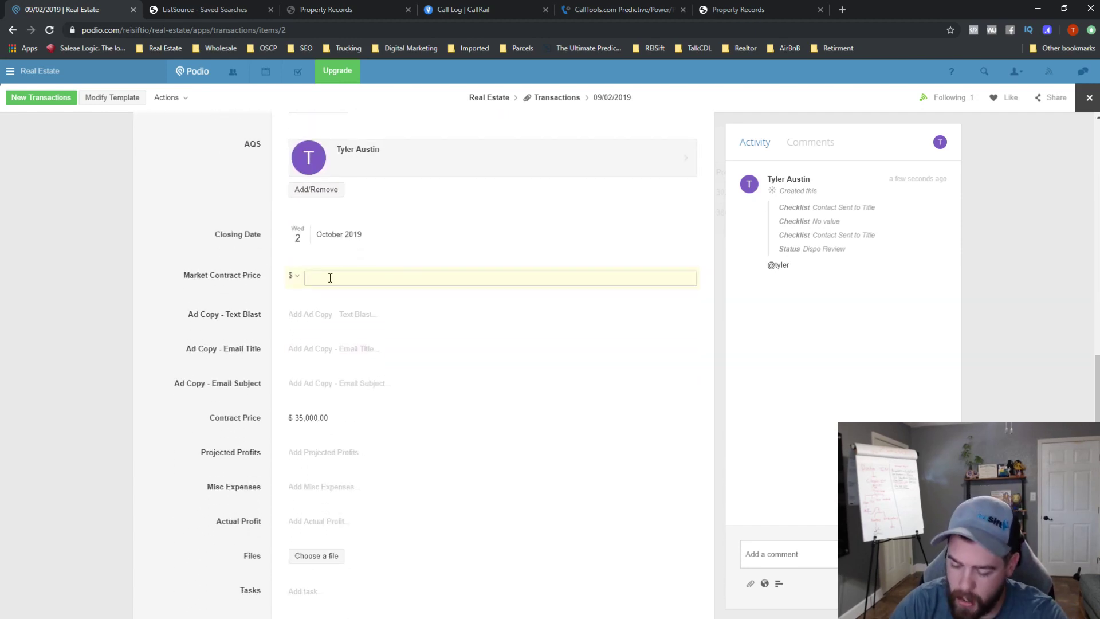
{"action": "type", "text": "55,000.00"}
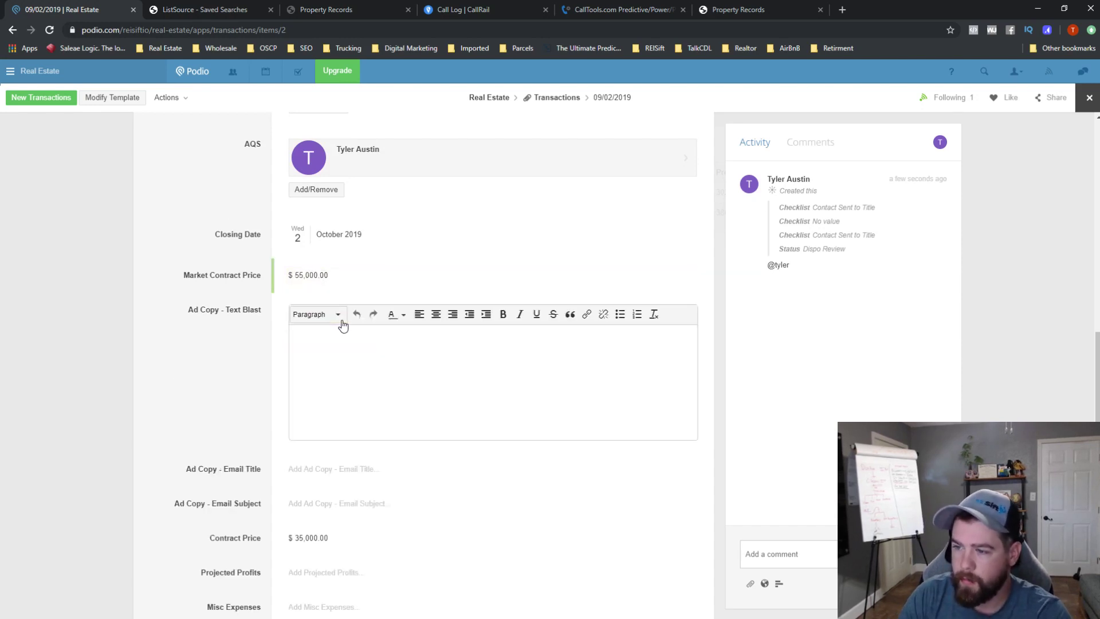
{"action": "left_click", "coordinate": [341, 335]}
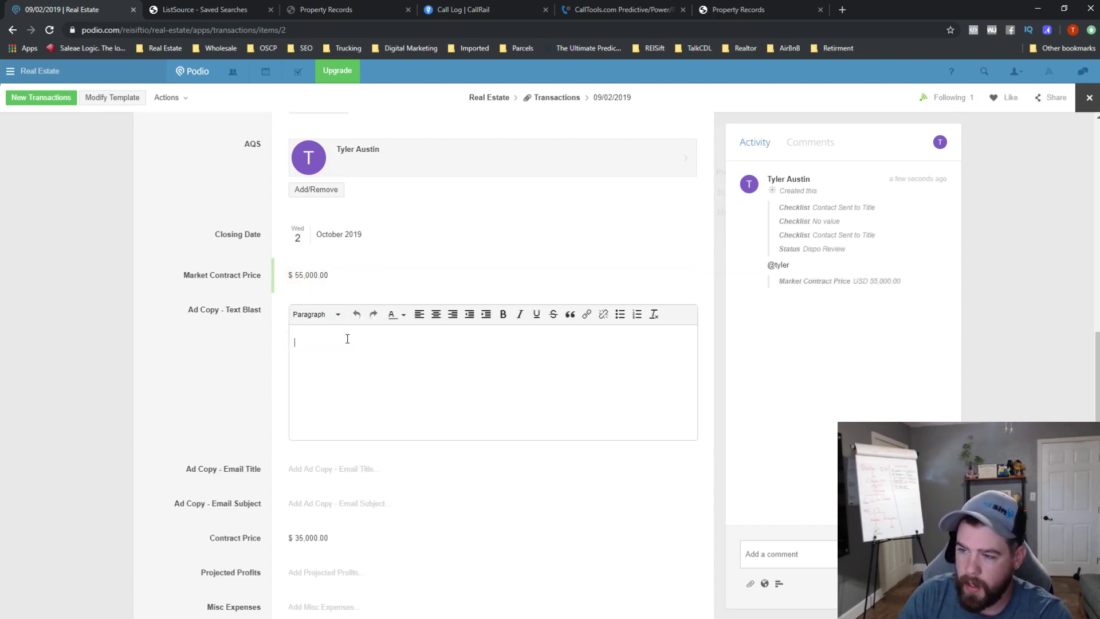
{"action": "type", "text": "BUY THIS SHIT"}
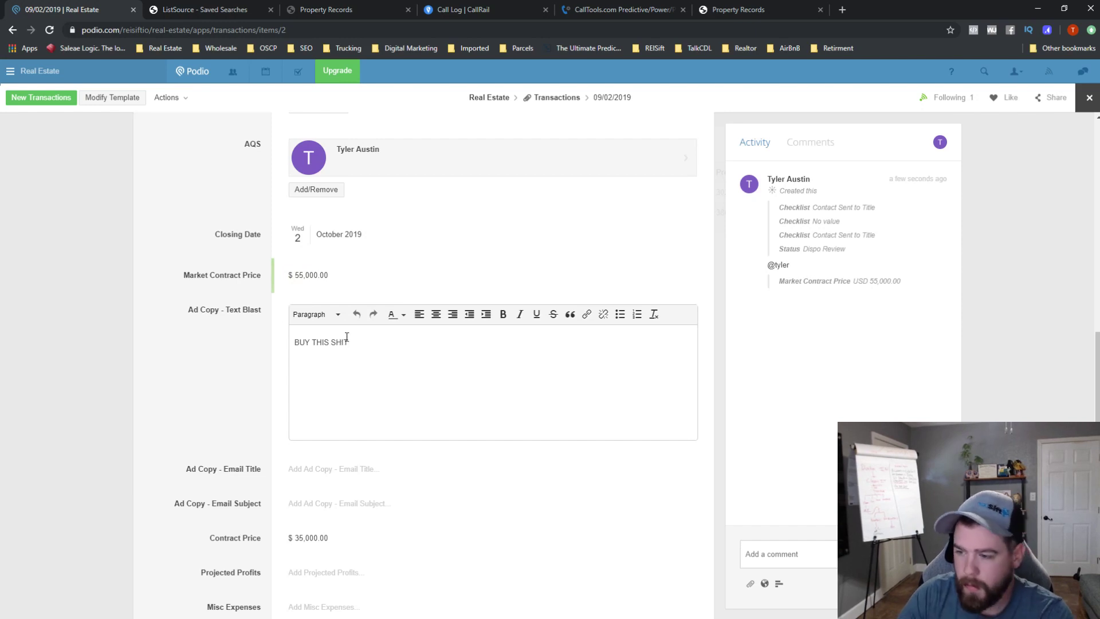
{"action": "left_click", "coordinate": [345, 477]}
{"action": "left_click", "coordinate": [383, 349]}
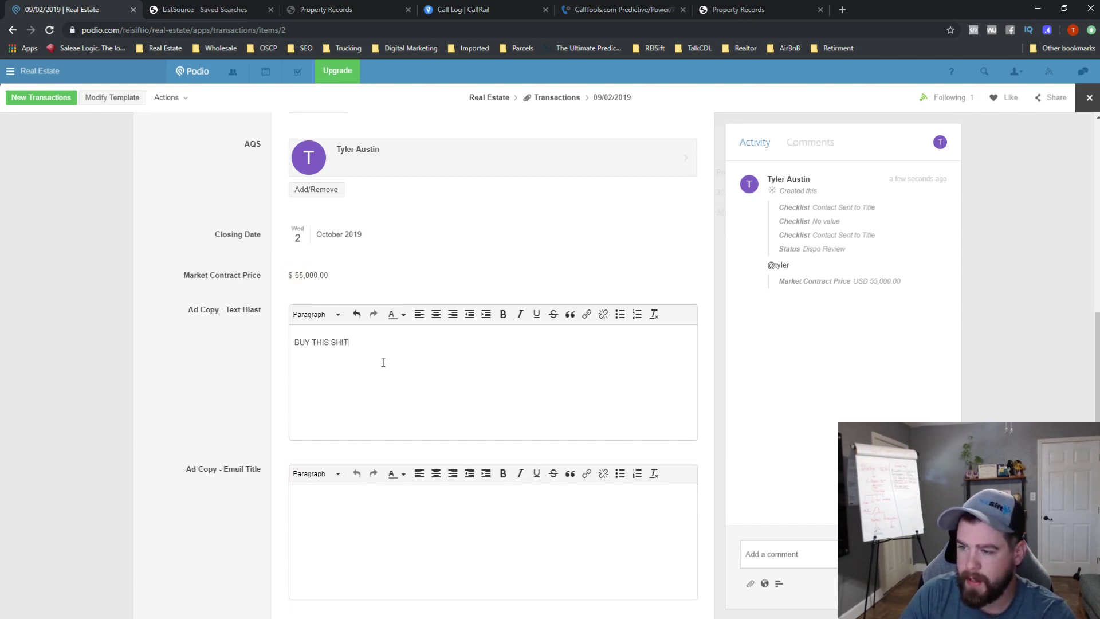
{"action": "left_click", "coordinate": [274, 465]}
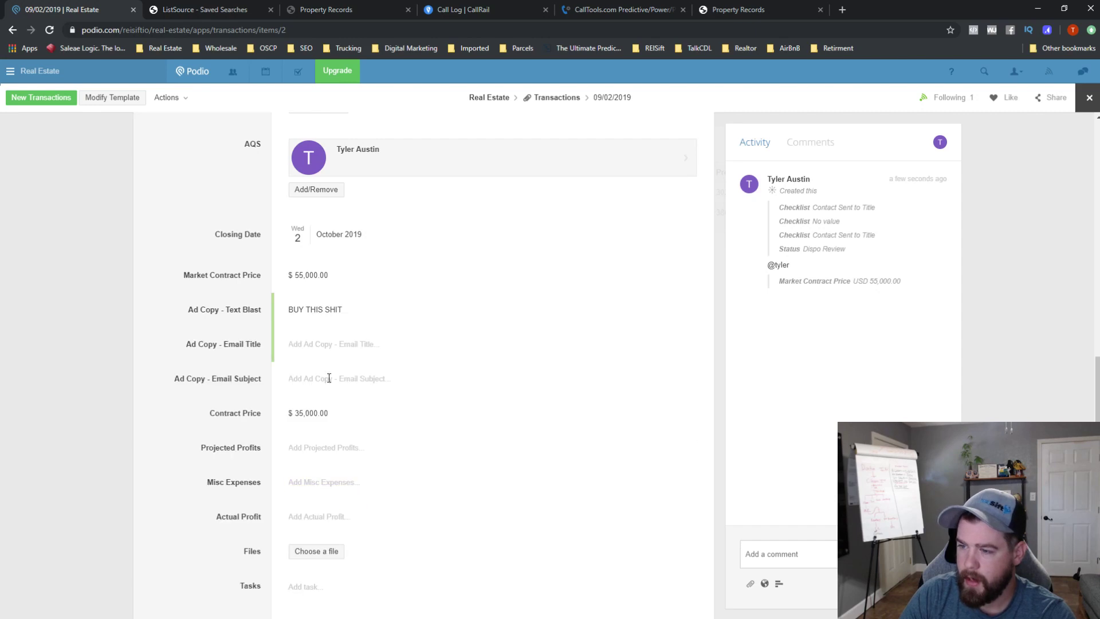
- Fill email title 'THIS IS DOPE PROEPRTY MSU HAVE' and email subject 'This si property info, dont read it, jsut buyt it.'
{"action": "left_click", "coordinate": [330, 356]}
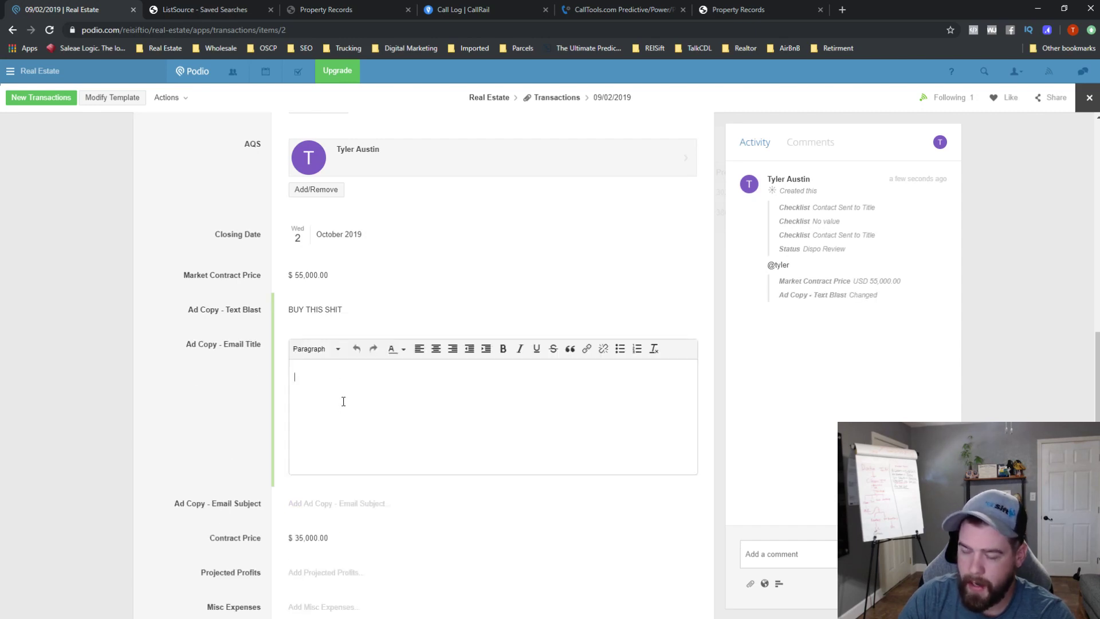
{"action": "type", "text": "THIS"}
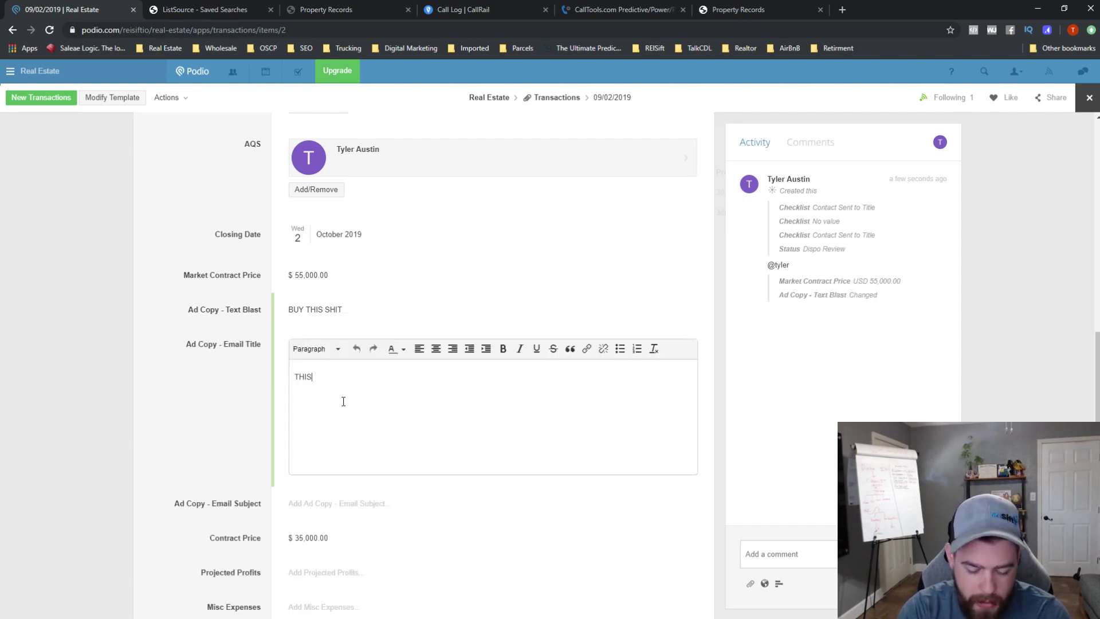
{"action": "type", "text": " IS DOPE PROEPR"}
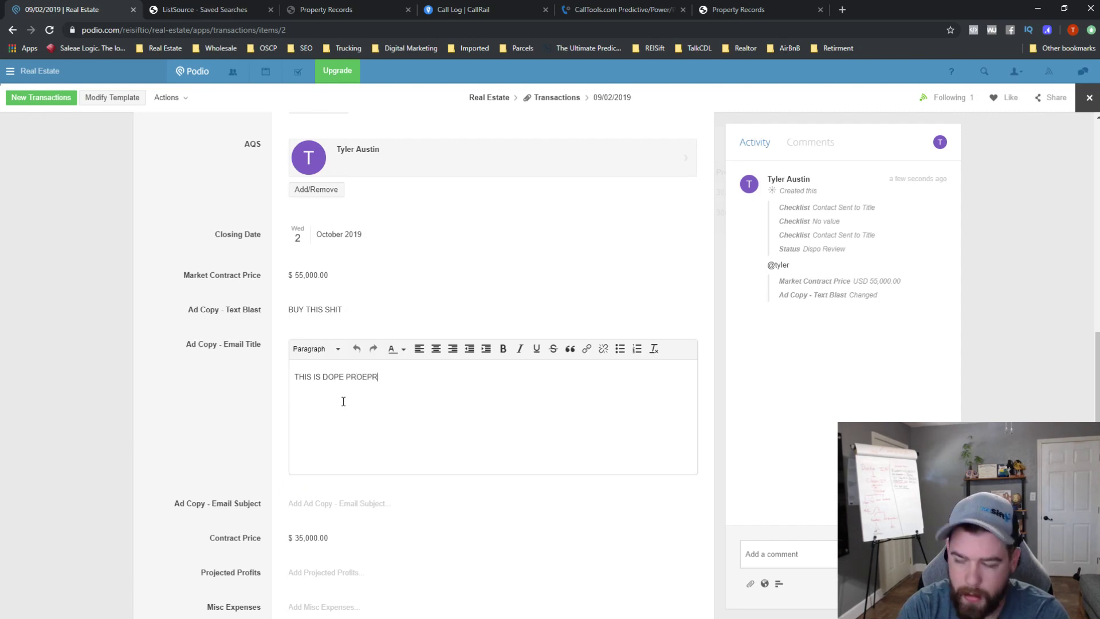
{"action": "type", "text": "TY MSU HAVE"}
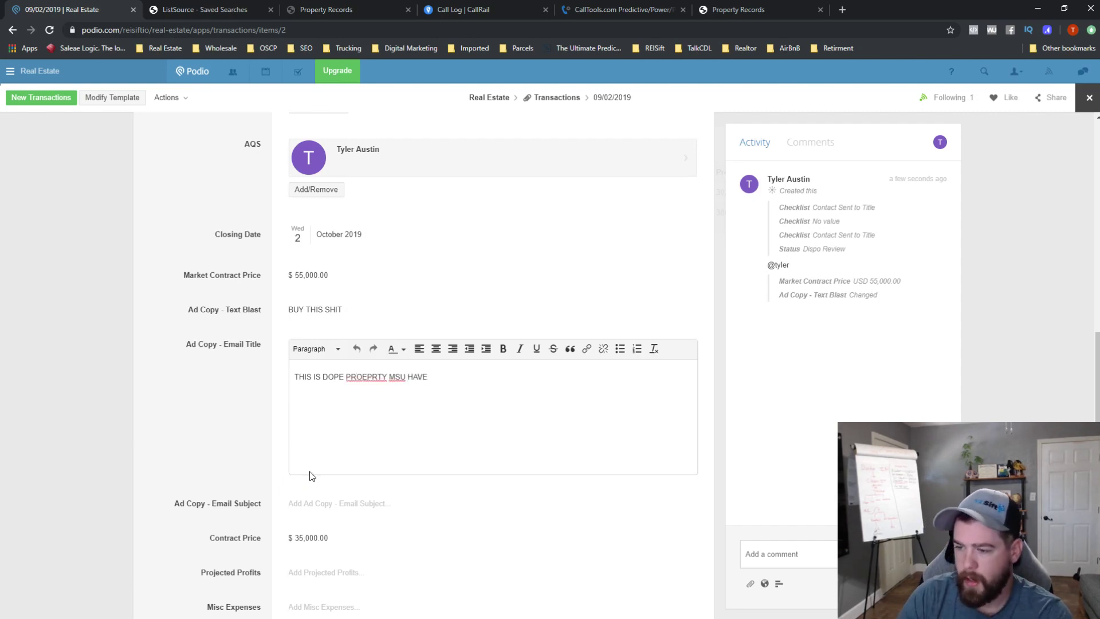
{"action": "left_click", "coordinate": [327, 495]}
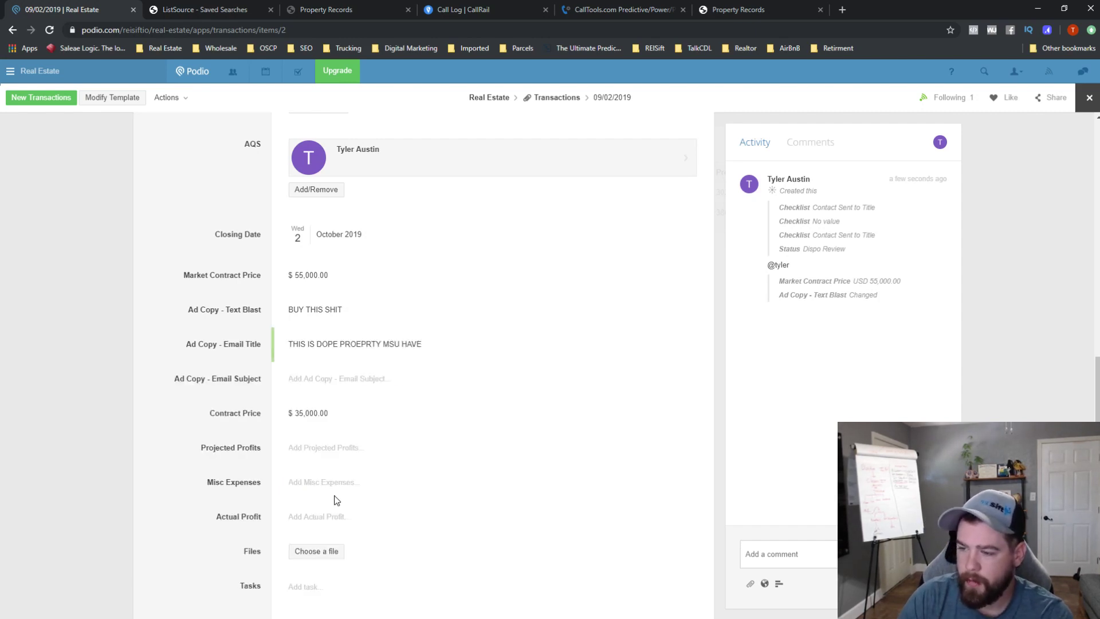
{"action": "left_click", "coordinate": [338, 381]}
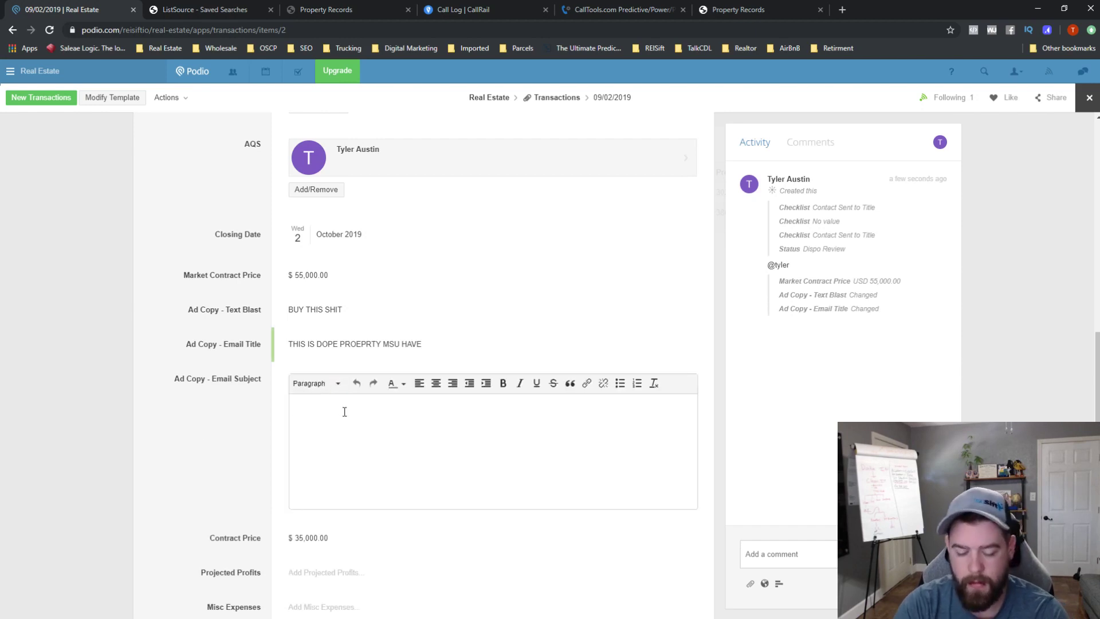
{"action": "type", "text": "This si proper"}
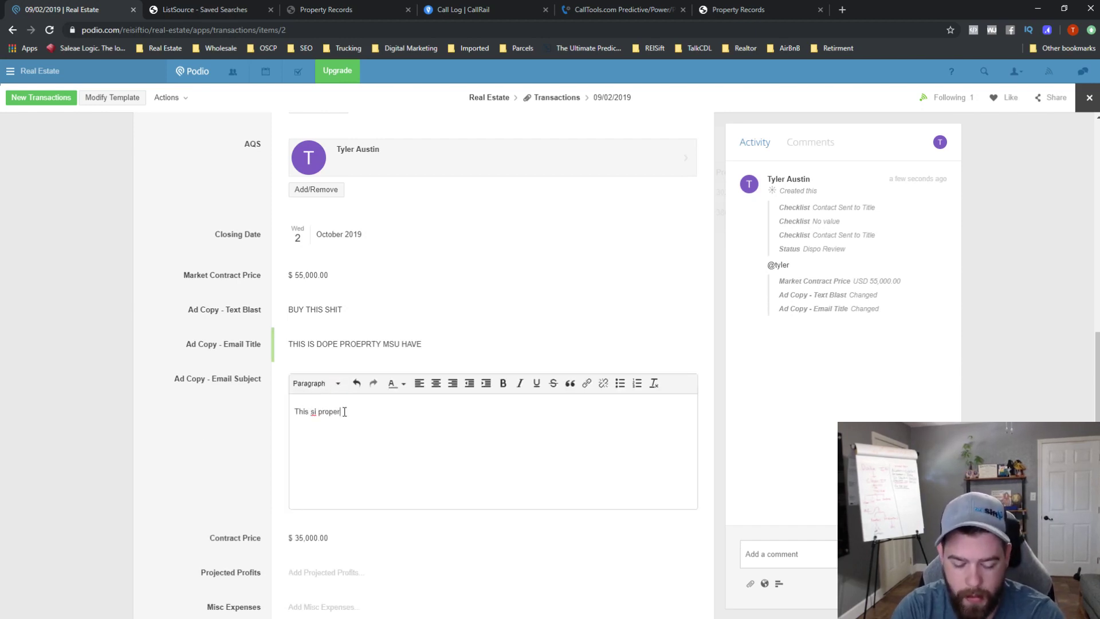
{"action": "type", "text": "ty info, "}
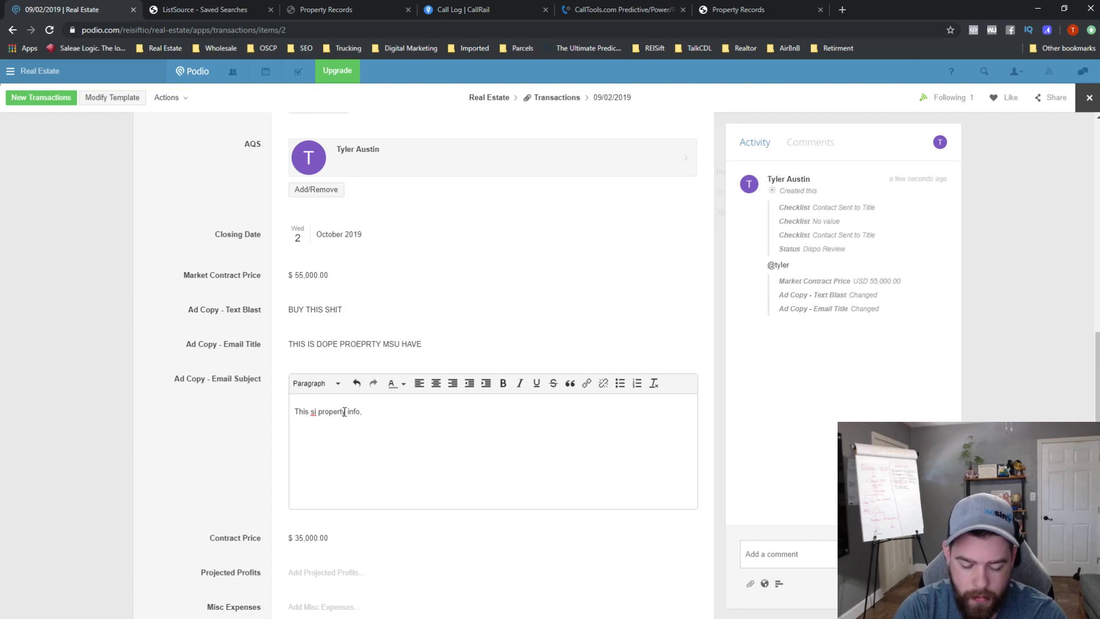
{"action": "type", "text": "dont read it, "}
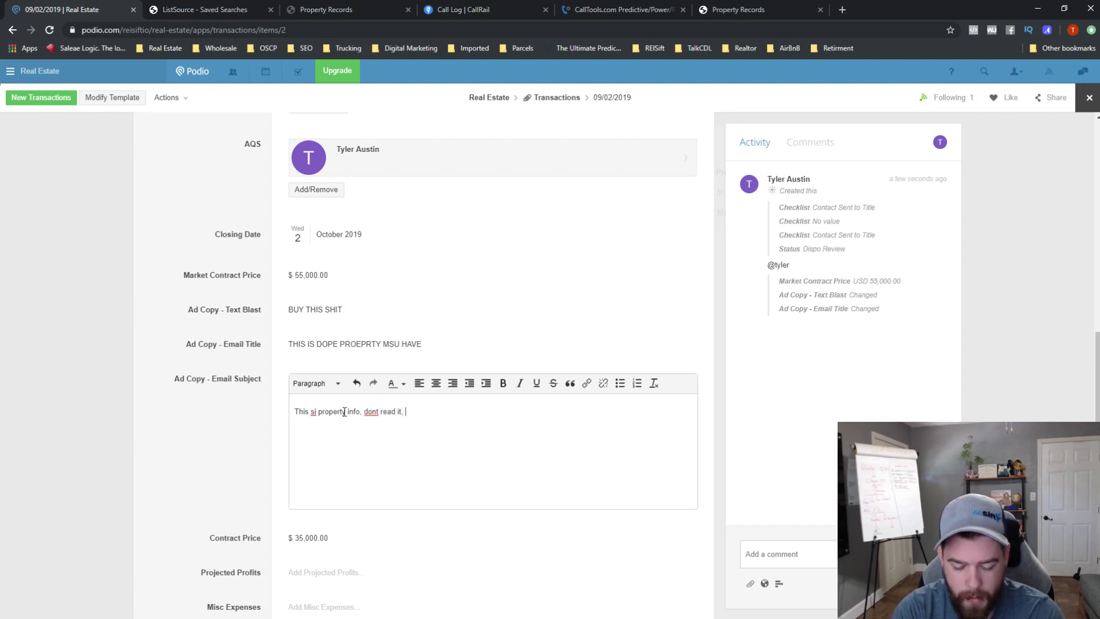
{"action": "type", "text": "jsut buyt it"}
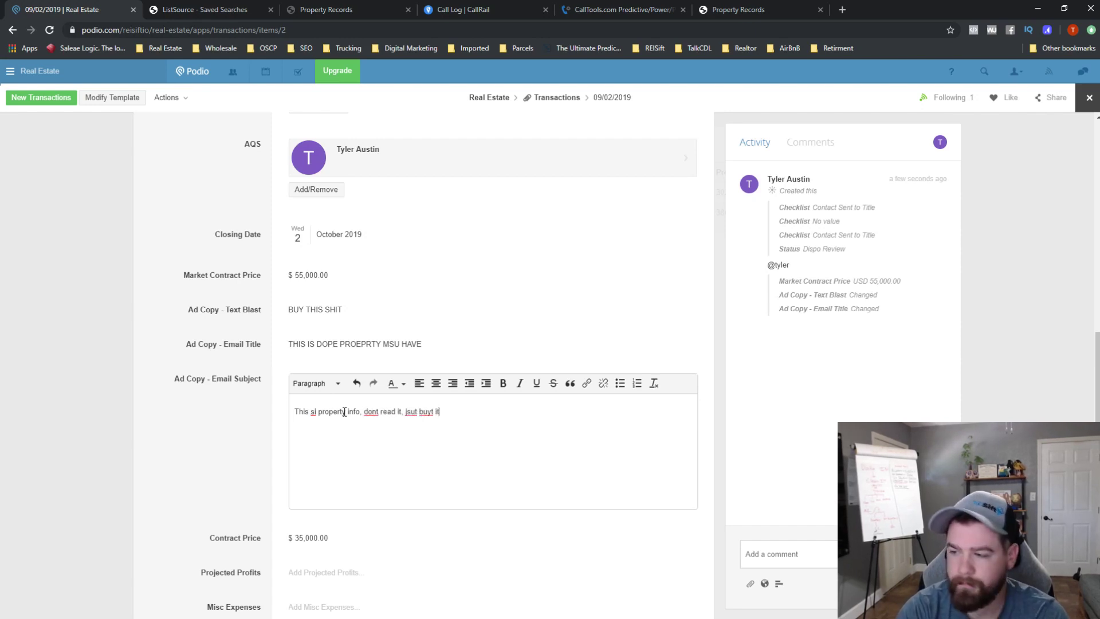
{"action": "type", "text": "."}
{"action": "left_click", "coordinate": [234, 453]}
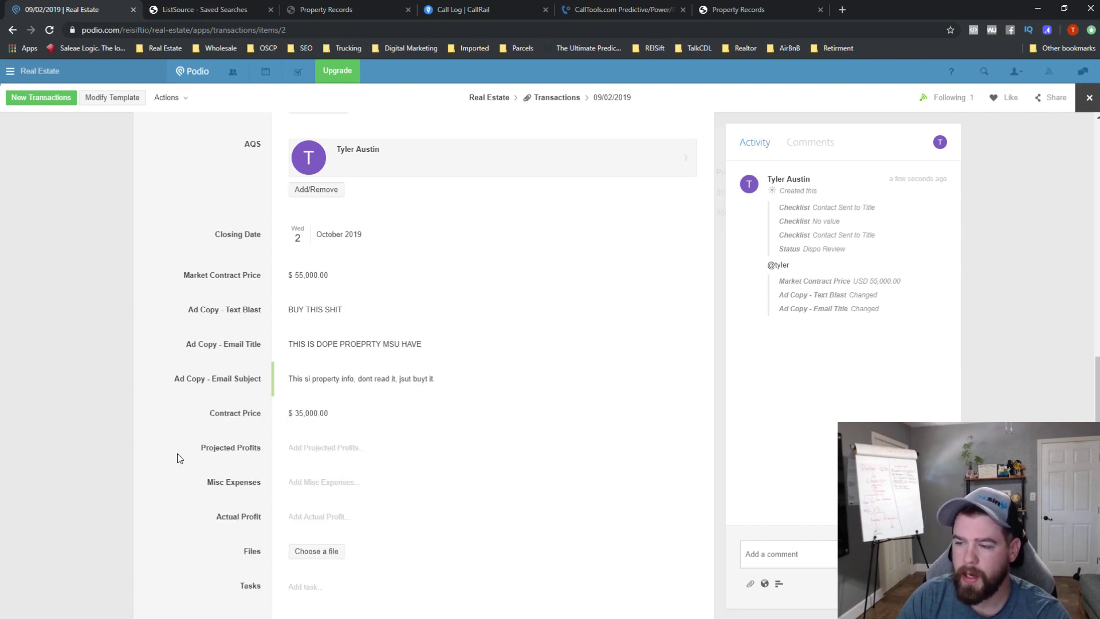
{"action": "left_click", "coordinate": [314, 454]}
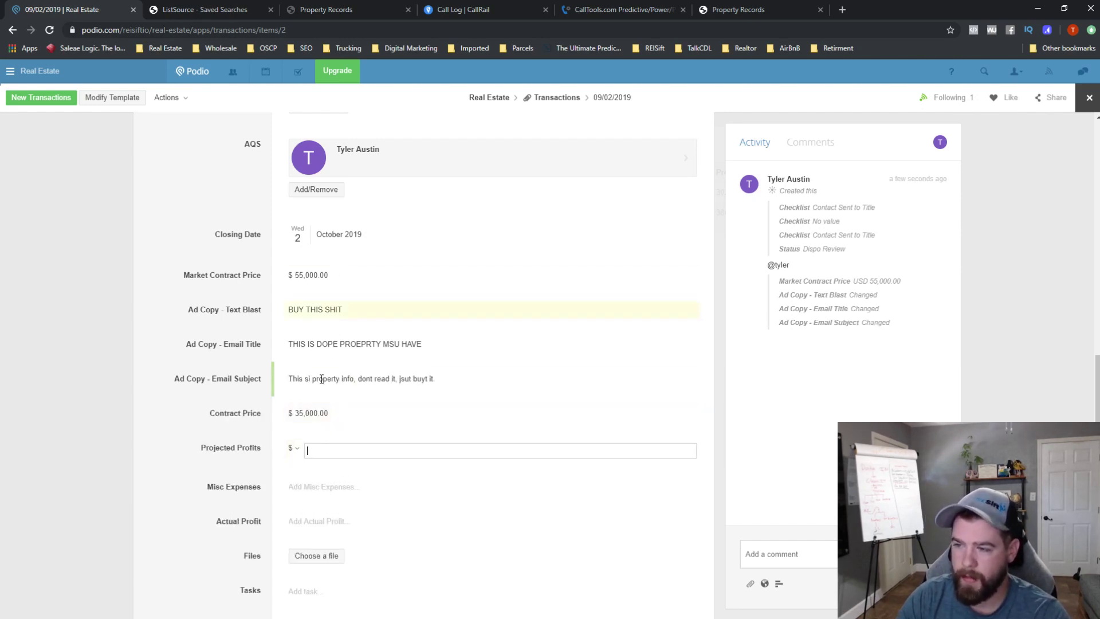
- Enter 20,000 in Projected Profits and 350 in Misc Expenses, leaving Actual Profit empty
{"action": "type", "text": "20,000"}
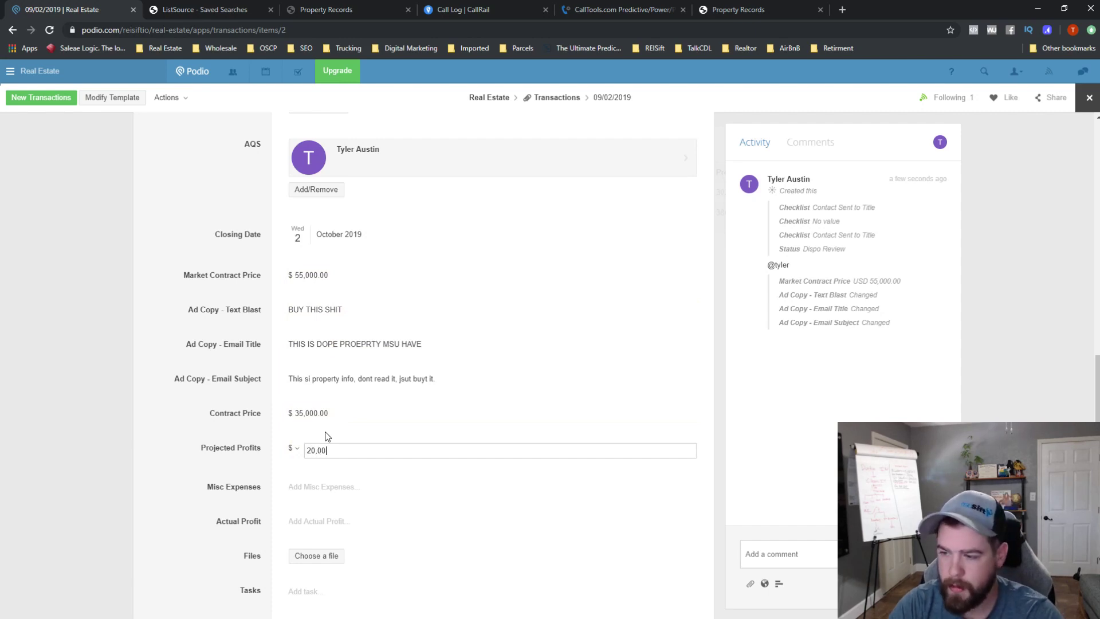
{"action": "left_click", "coordinate": [243, 488]}
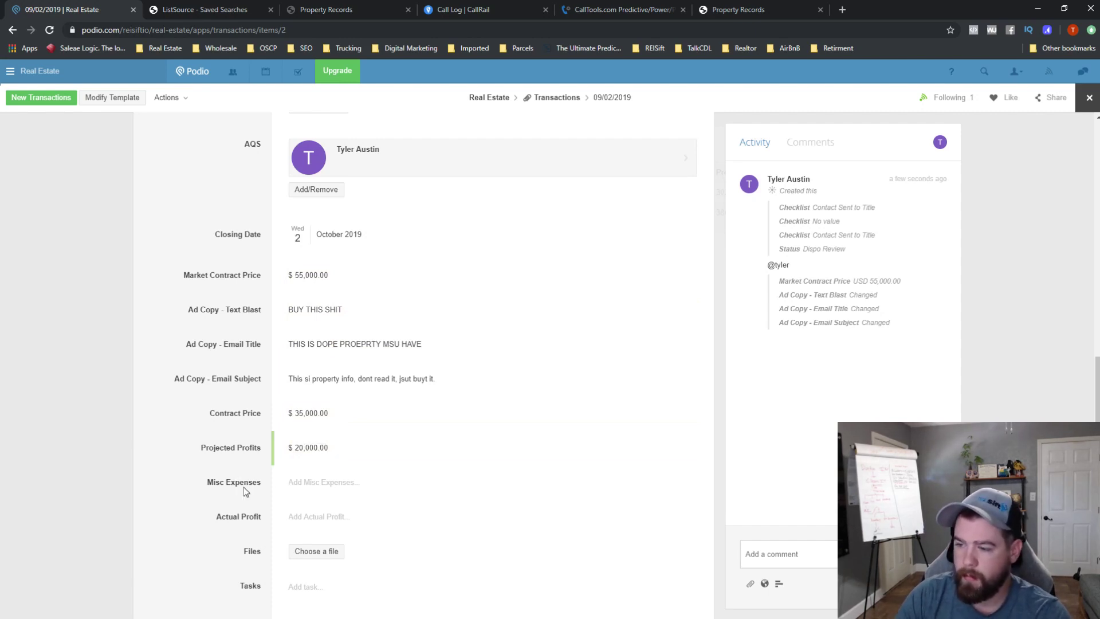
{"action": "left_click", "coordinate": [320, 484]}
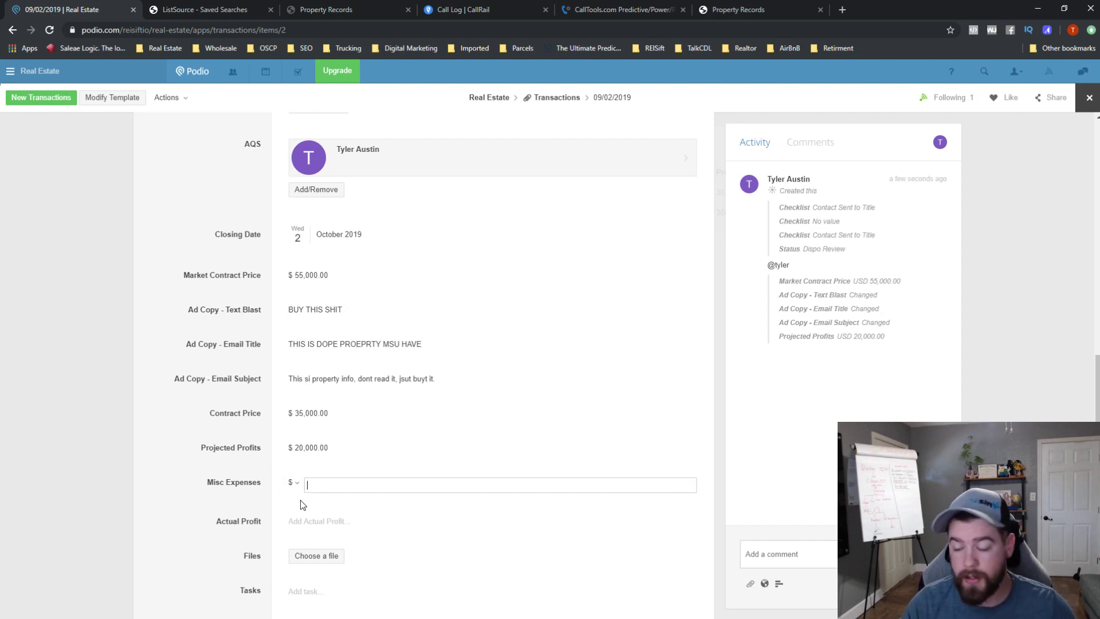
{"action": "type", "text": "350"}
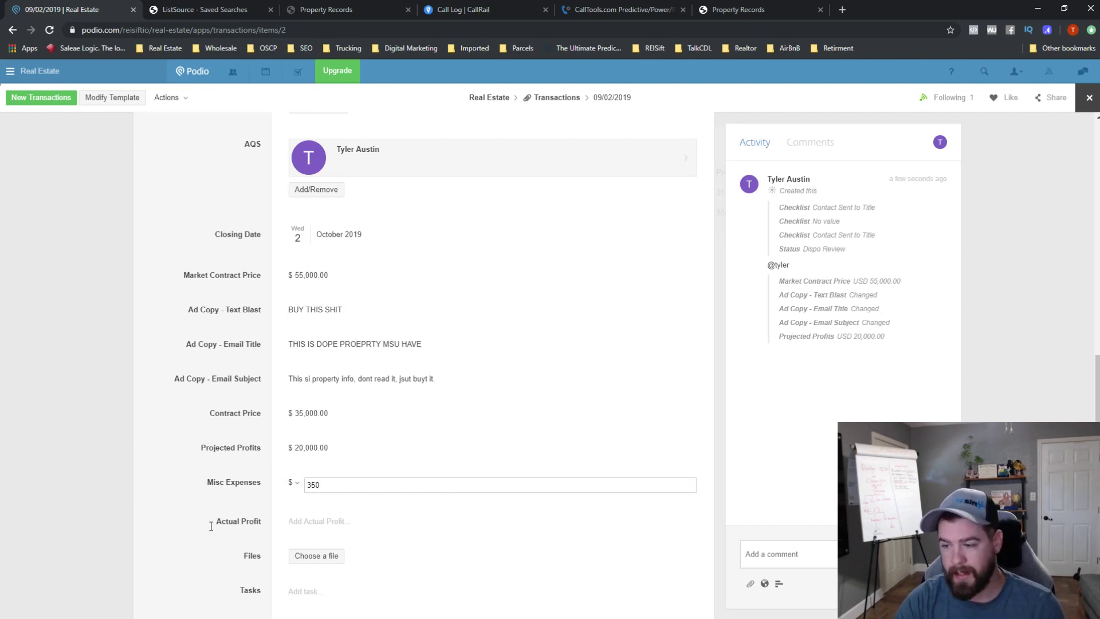
{"action": "left_click", "coordinate": [185, 502]}
{"action": "left_click", "coordinate": [330, 518]}
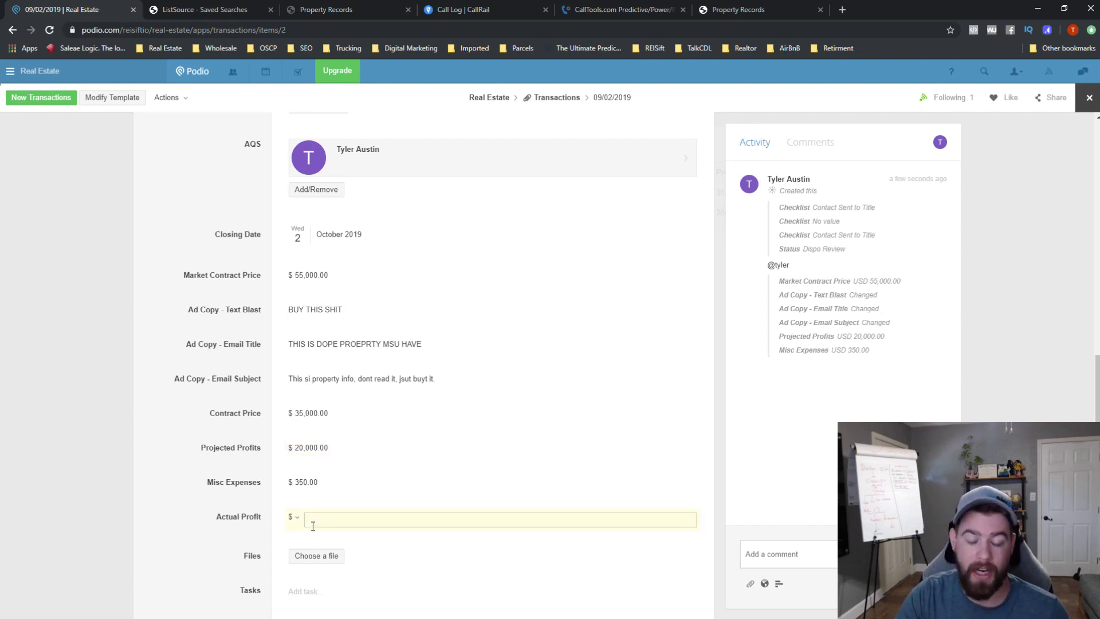
{"action": "left_click", "coordinate": [214, 483]}
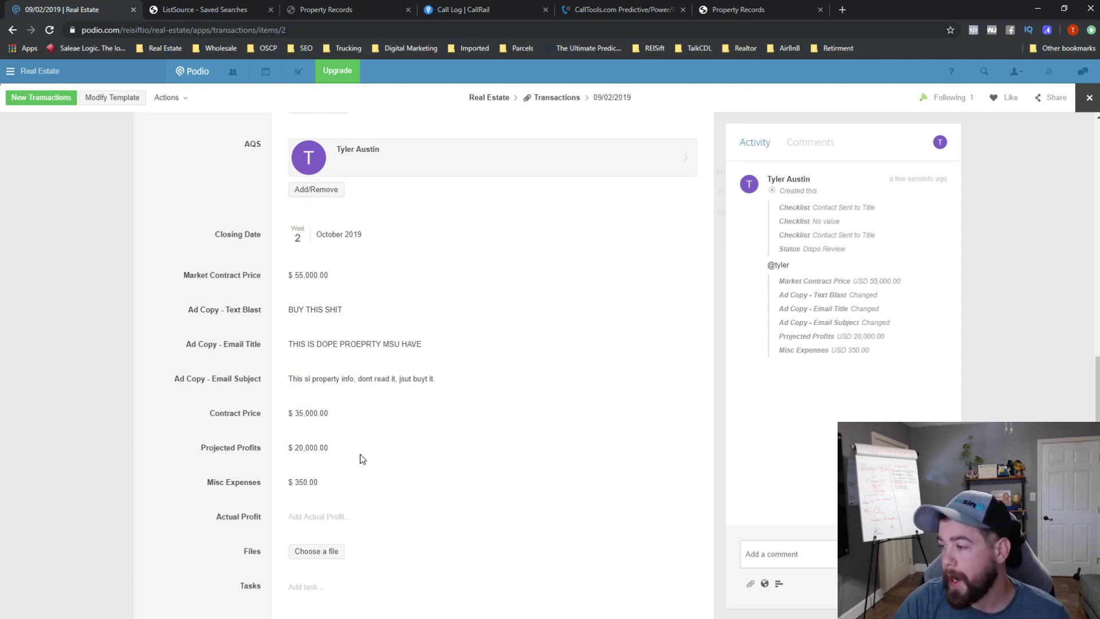
{"action": "scroll", "coordinate": [614, 236], "scroll_direction": "down", "scroll_amount": 2}
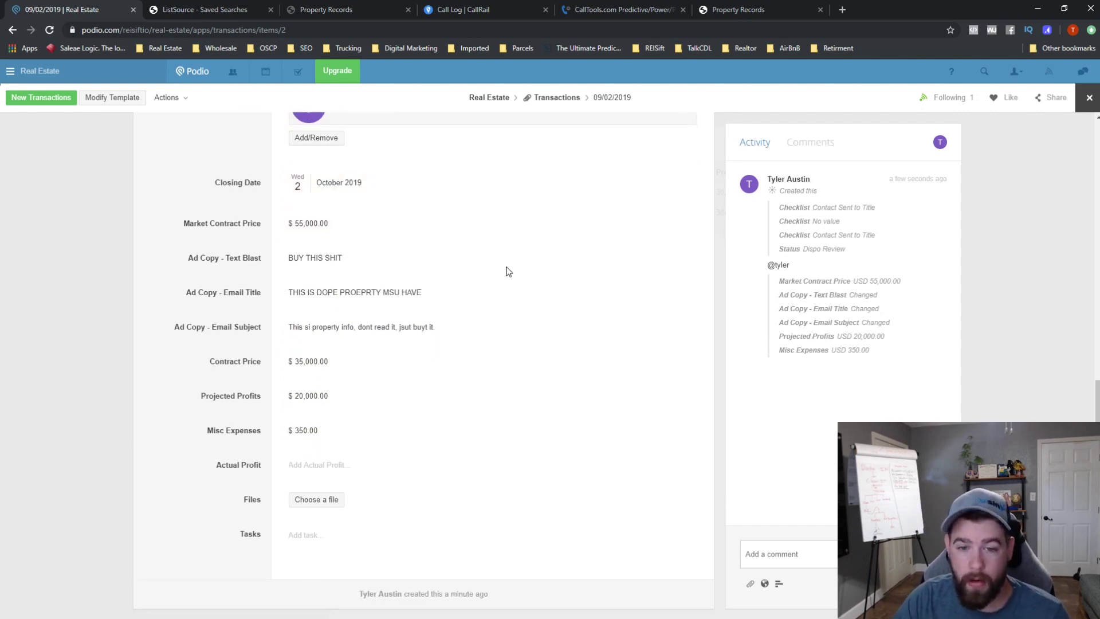
{"action": "scroll", "coordinate": [391, 359], "scroll_direction": "up", "scroll_amount": 10}
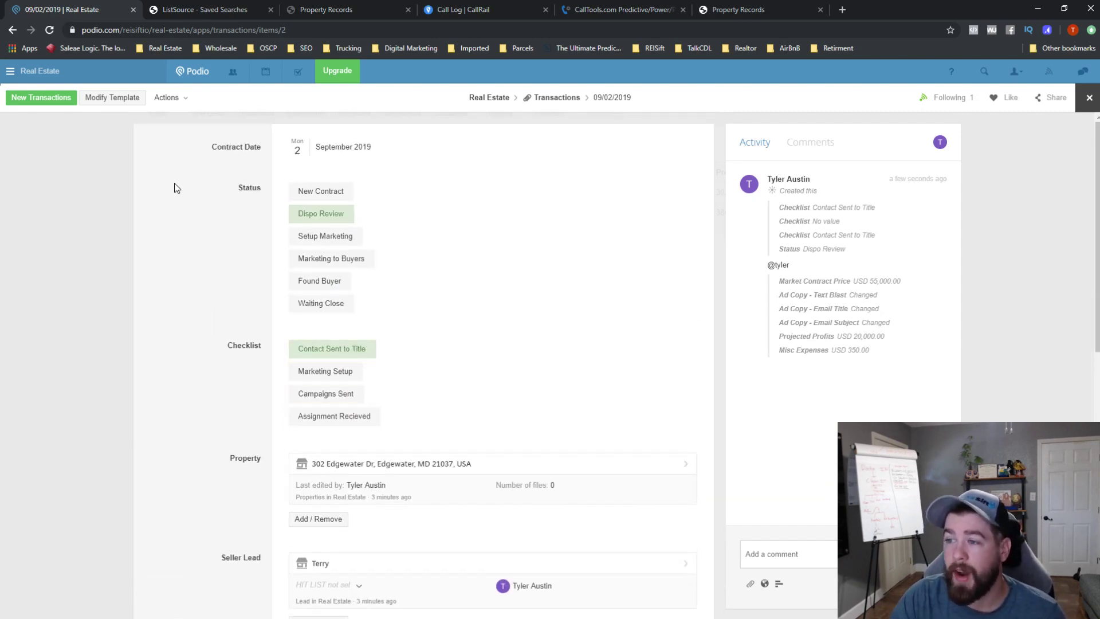
- Close the transaction, pass through Cash Buyers and Transactions, and open Seller Leads
{"action": "left_click", "coordinate": [1089, 98]}
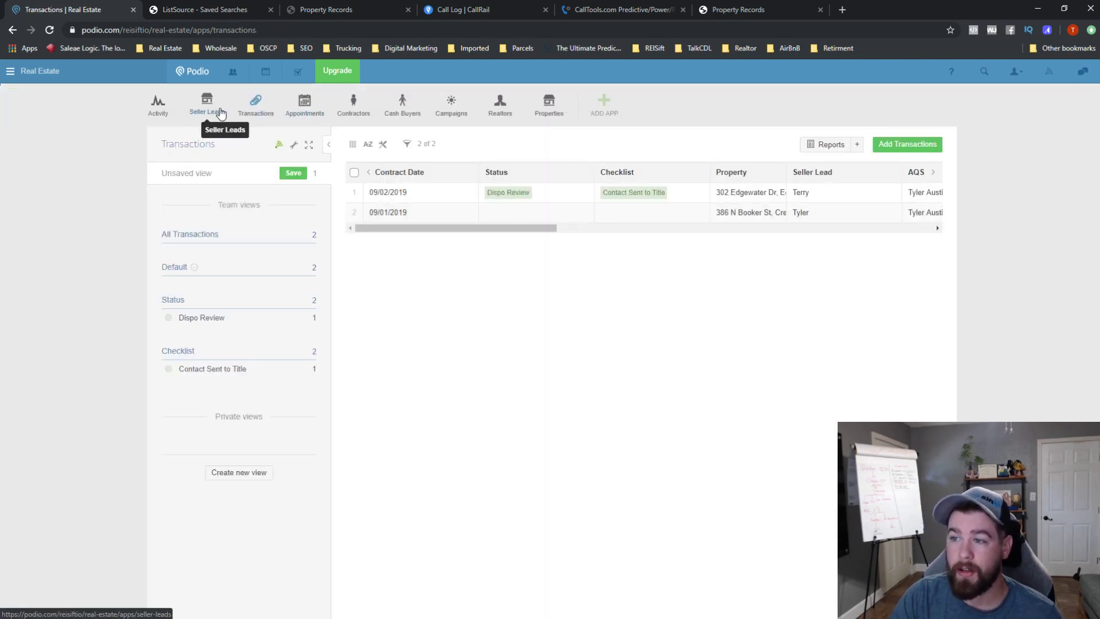
{"action": "left_click", "coordinate": [403, 111]}
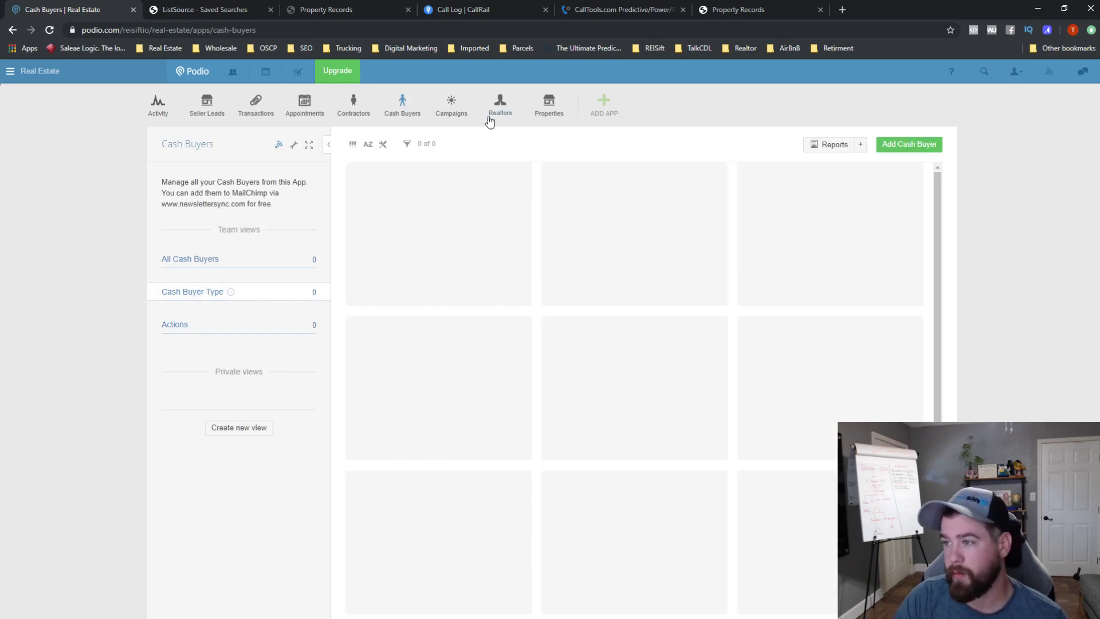
{"action": "left_click", "coordinate": [253, 119]}
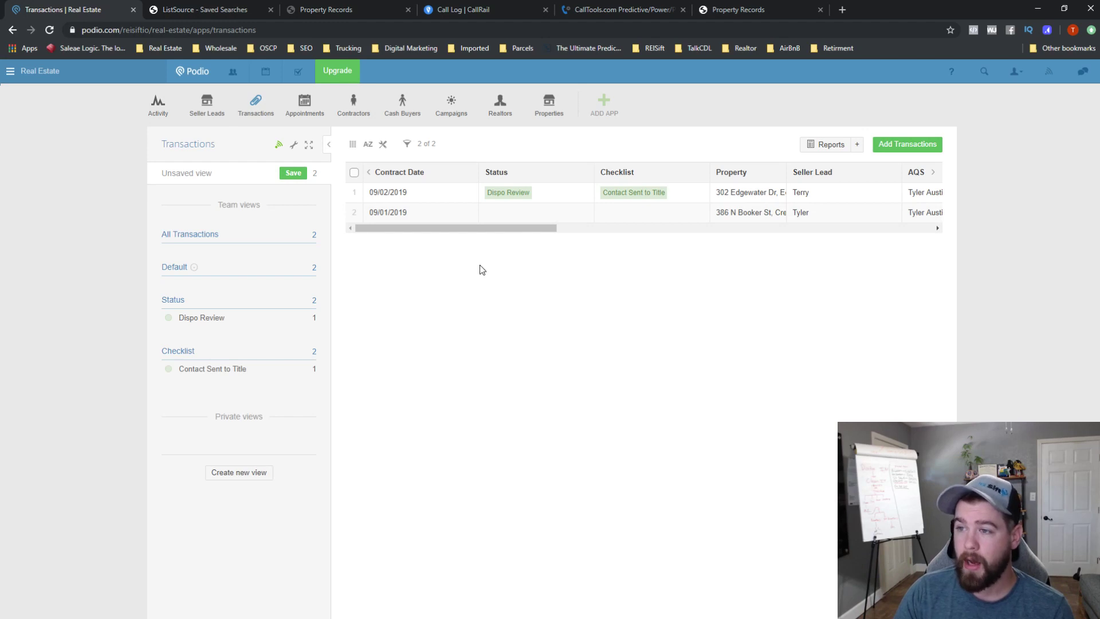
{"action": "left_click", "coordinate": [214, 119]}
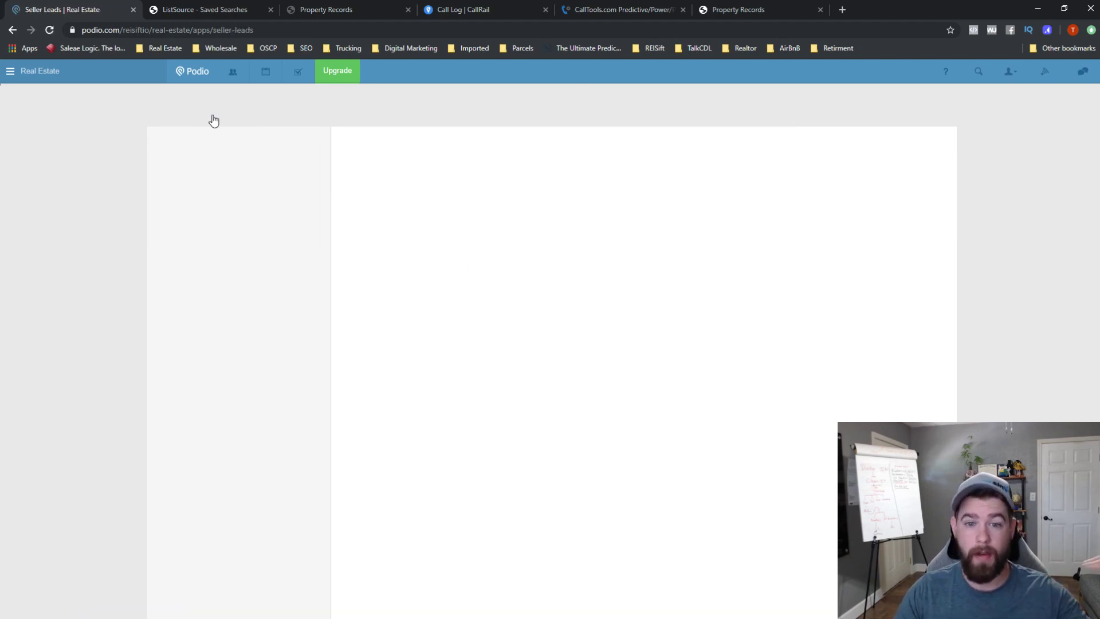